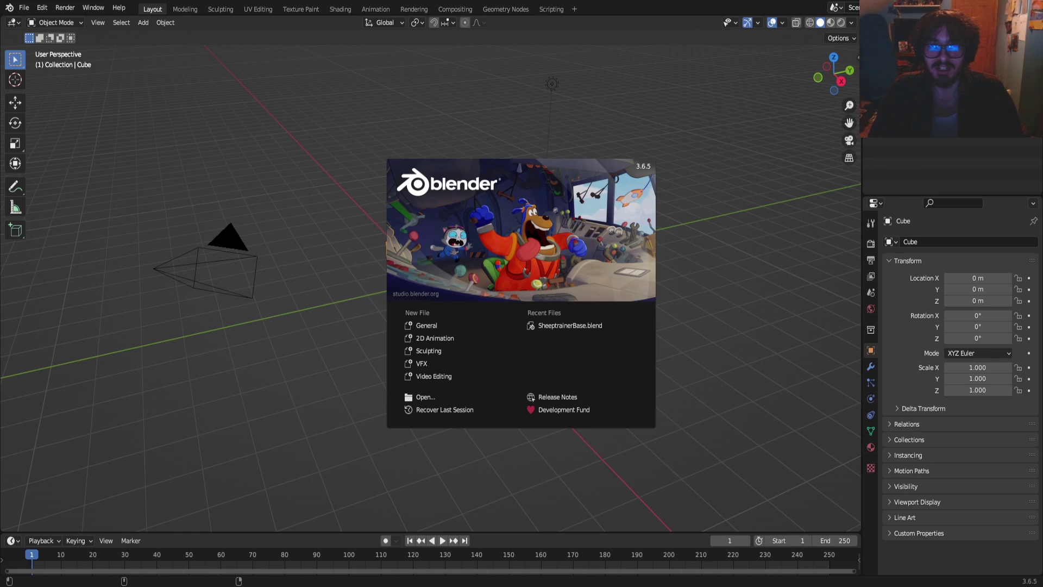
Open the recent file SheeptrainerBase.blend and display the 3D viewport with rendered shading
left_click(571, 325)
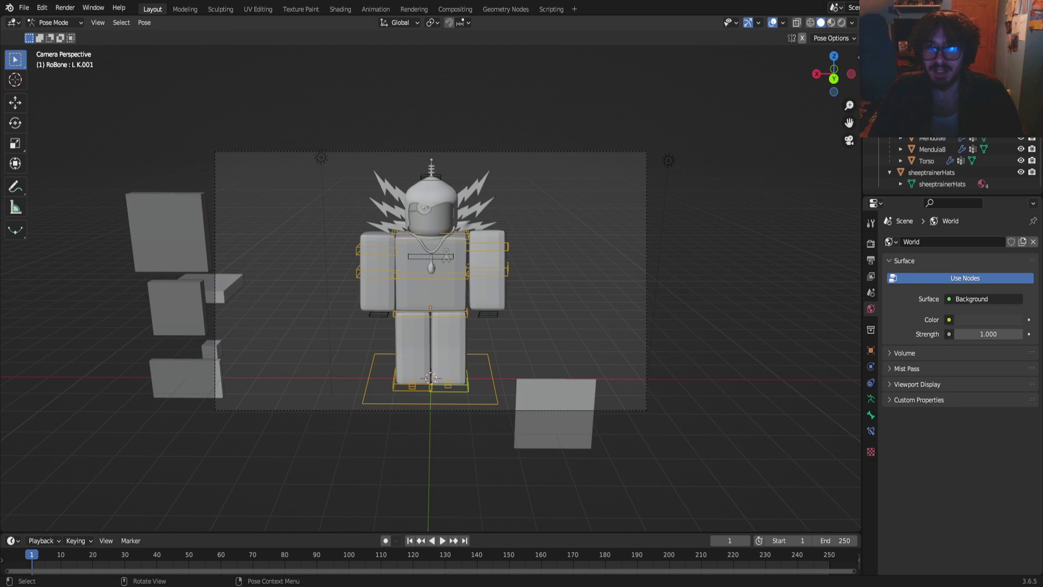
left_click(831, 22)
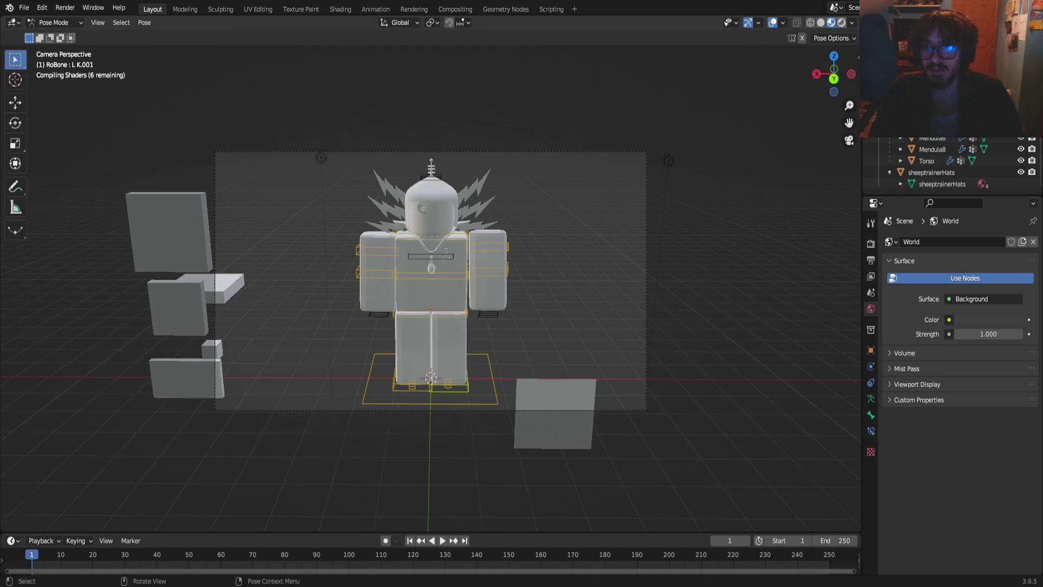
left_click(840, 22)
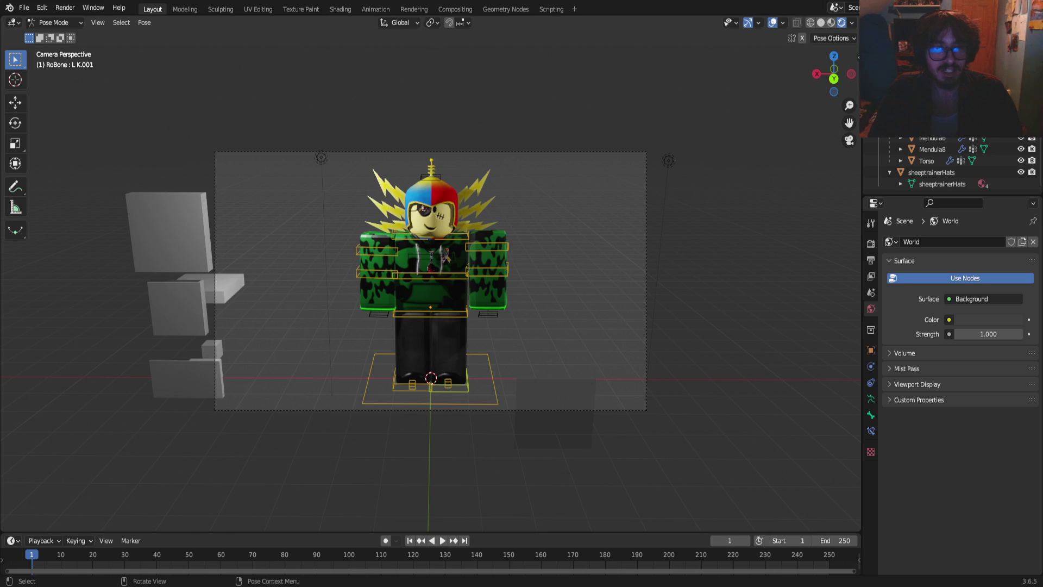
Switch the character's armature to Edit Mode and return it to Pose Mode
left_click(54, 22)
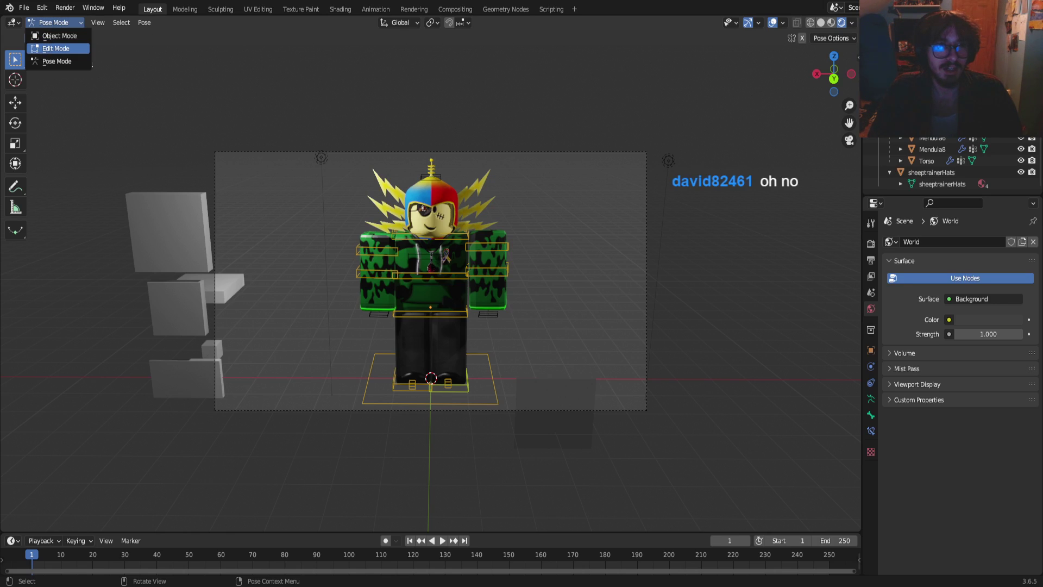
left_click(55, 48)
left_click(55, 22)
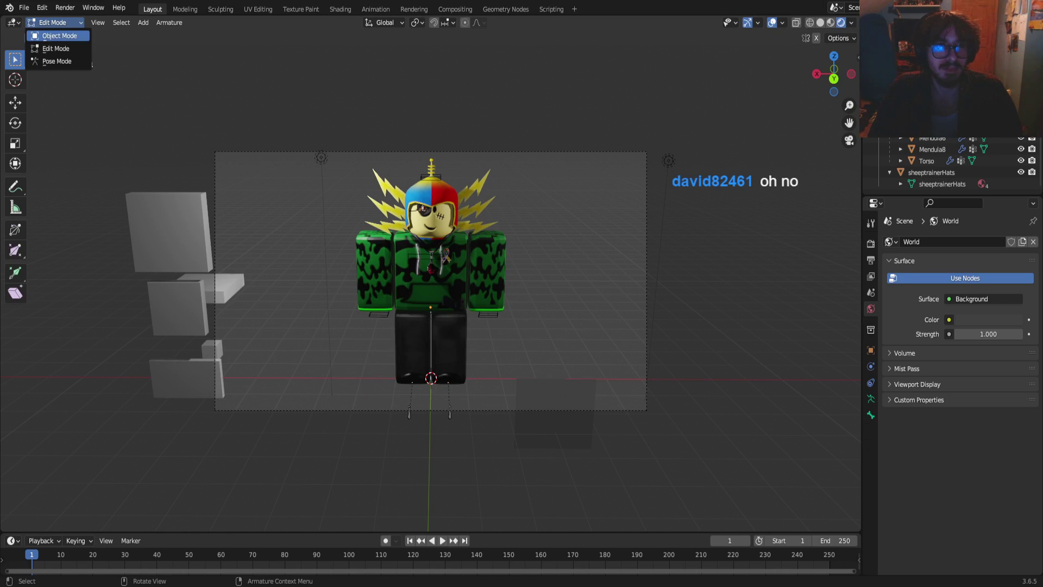
left_click(55, 48)
left_click(54, 23)
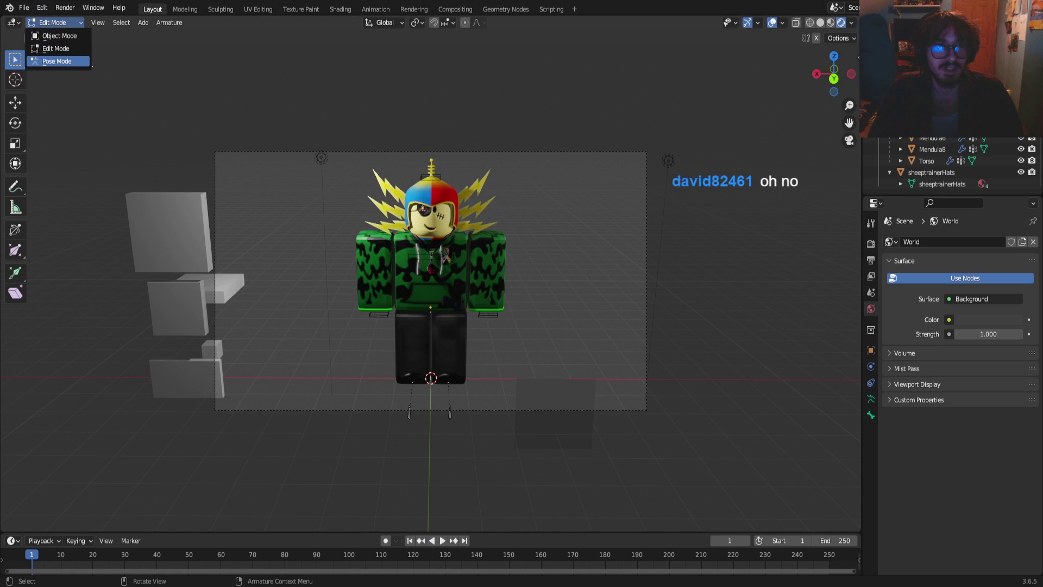
left_click(54, 60)
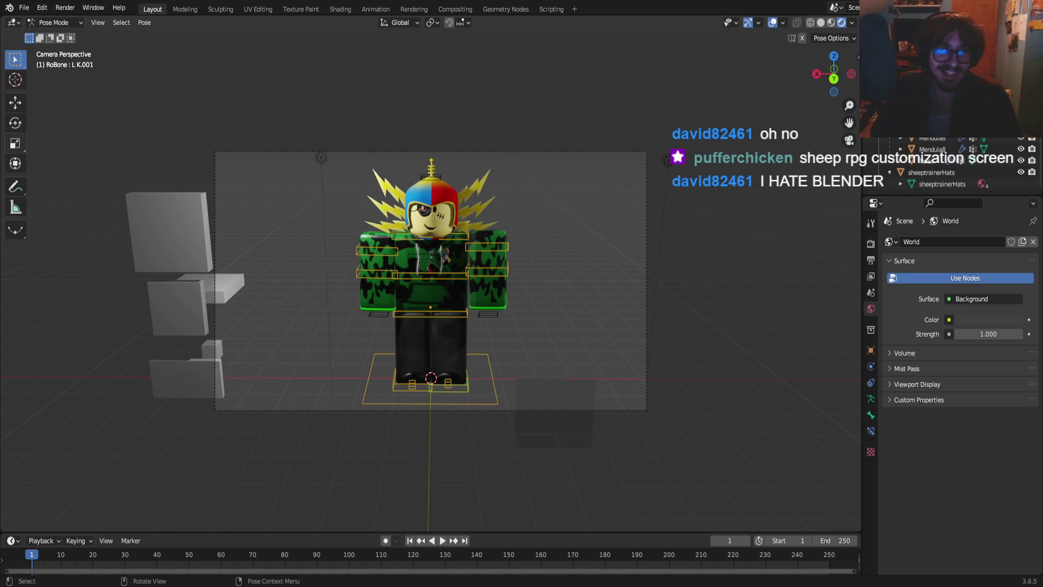
Try to walk the view around the character with the right foot bone R K.001 selected for rotation
left_click(15, 123)
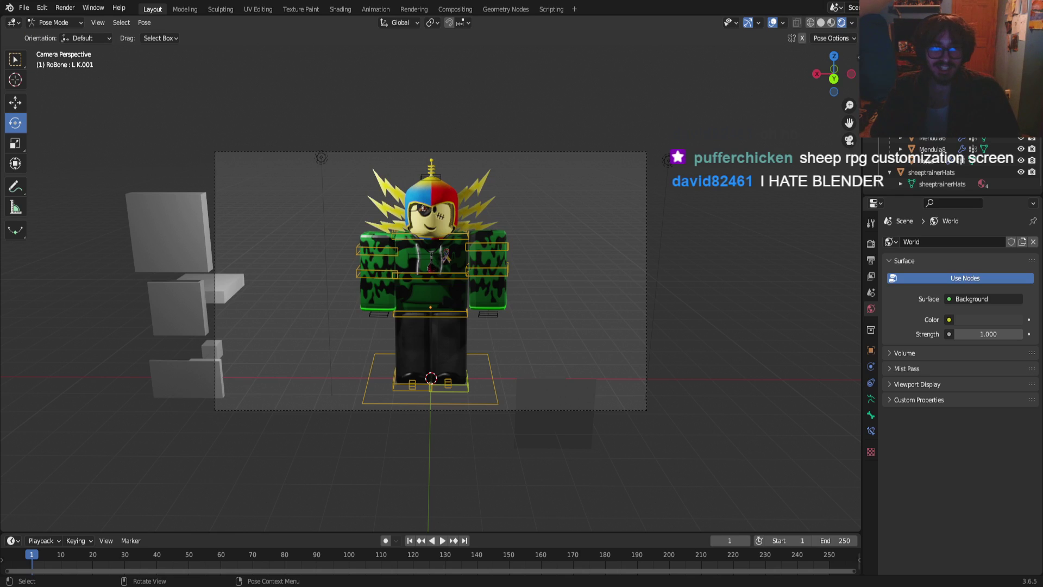
left_click(412, 387)
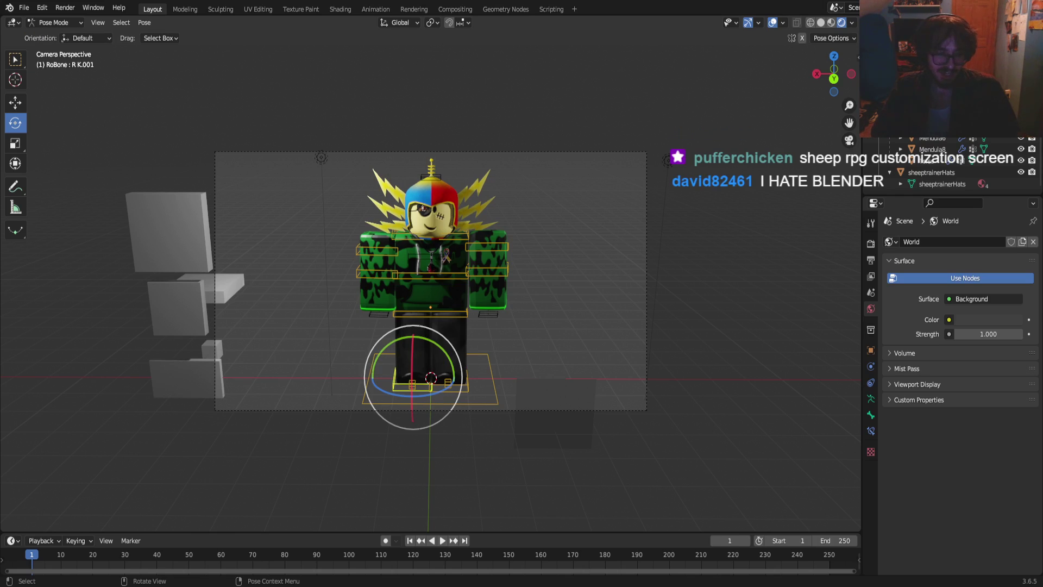
key("shift+grave")
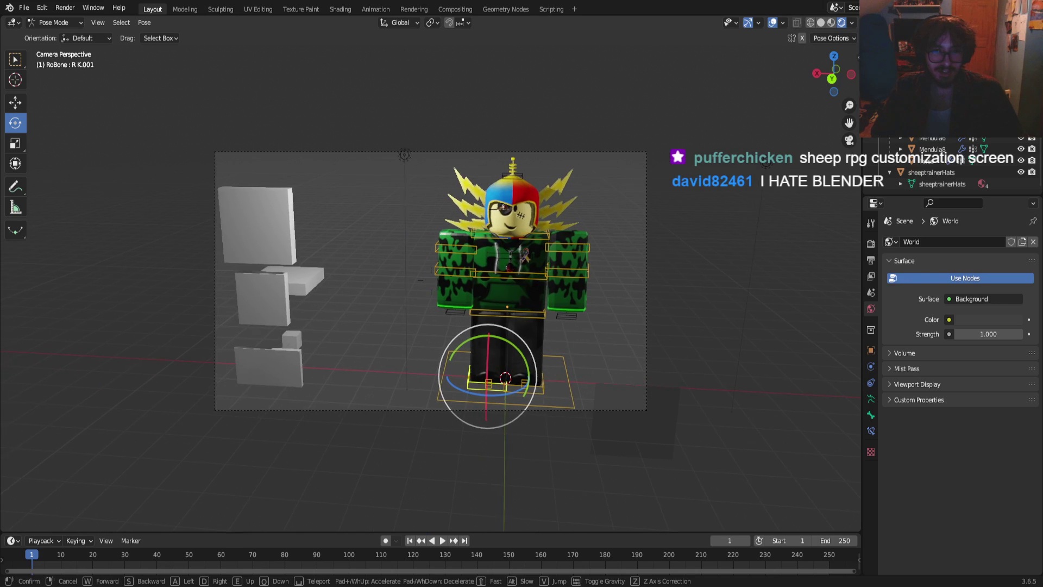
key("s")
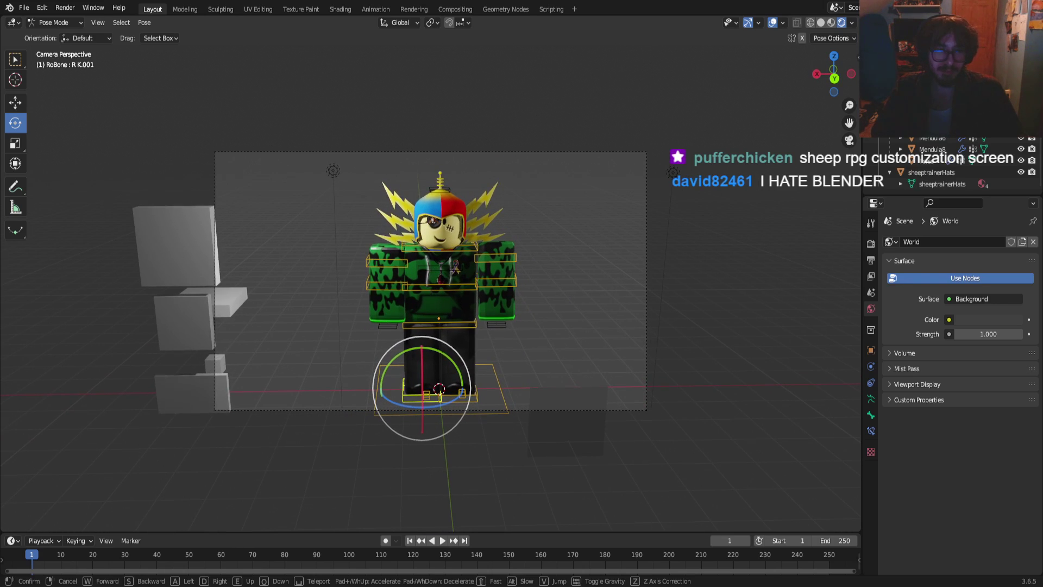
key("Return")
key("ctrl+z")
key("Tab")
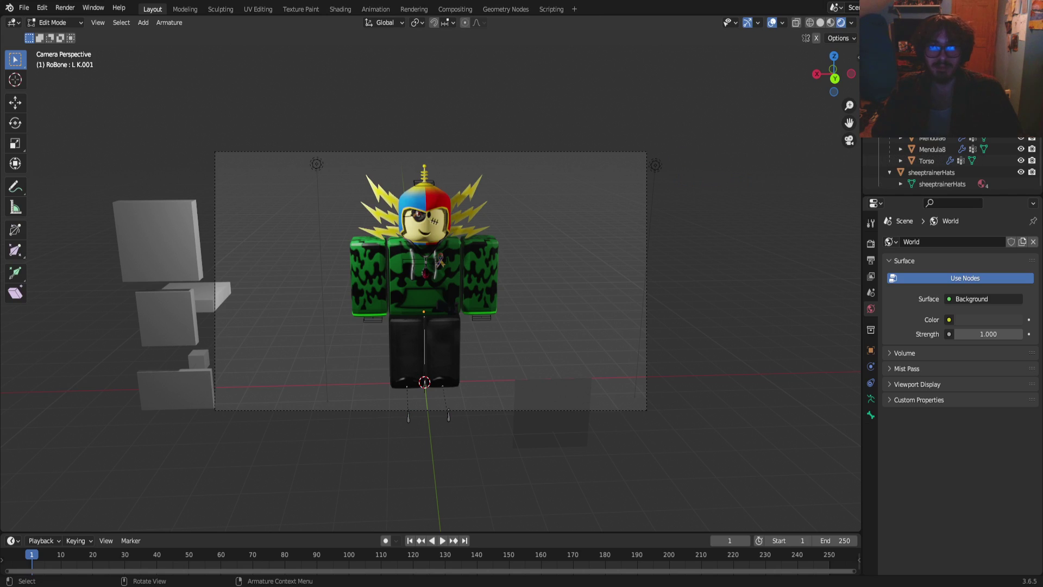
left_click(24, 8)
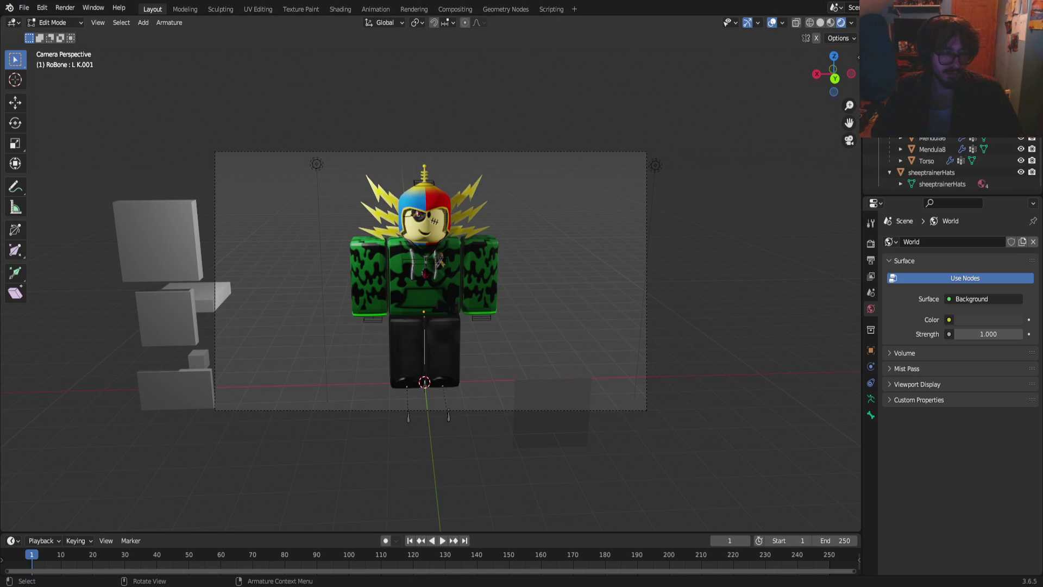
key("grave")
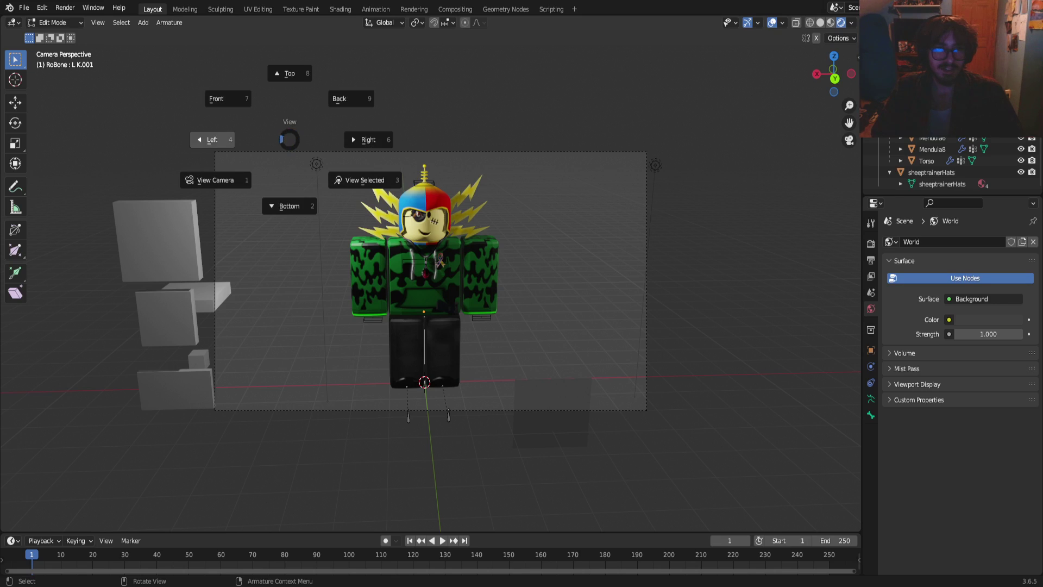
key("Escape")
key("shift+a")
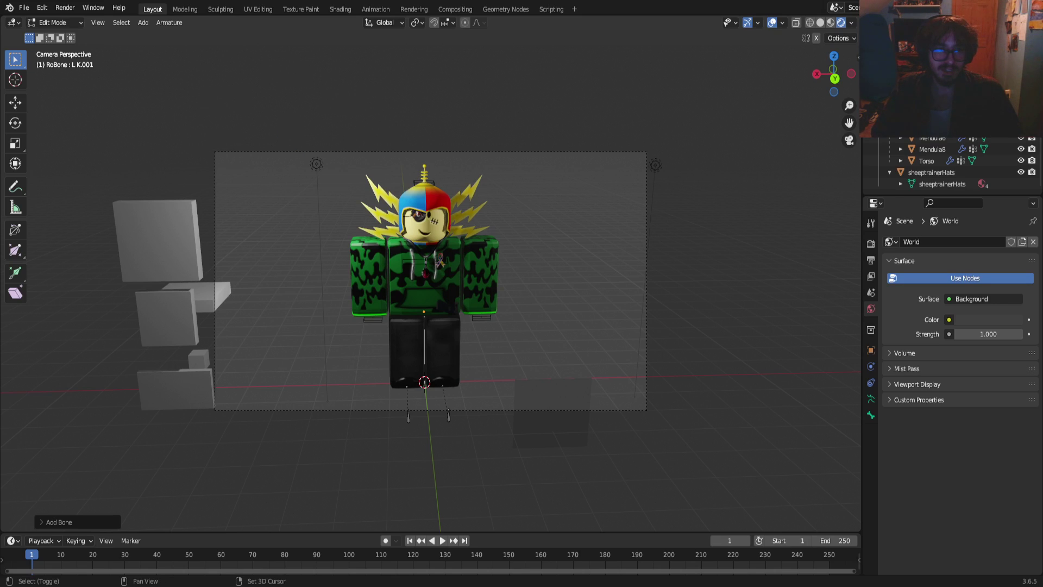
key("ctrl+z")
right_click(511, 252)
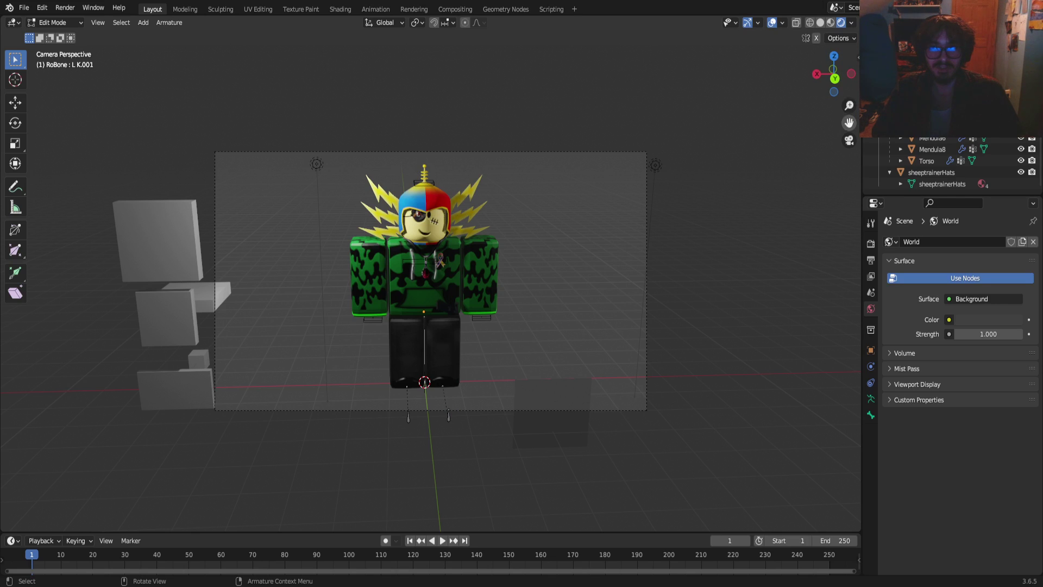
Try to leave the camera view and reposition the viewpoint with walk navigation
left_click(849, 140)
left_click(849, 141)
key("shift+grave")
key("Return")
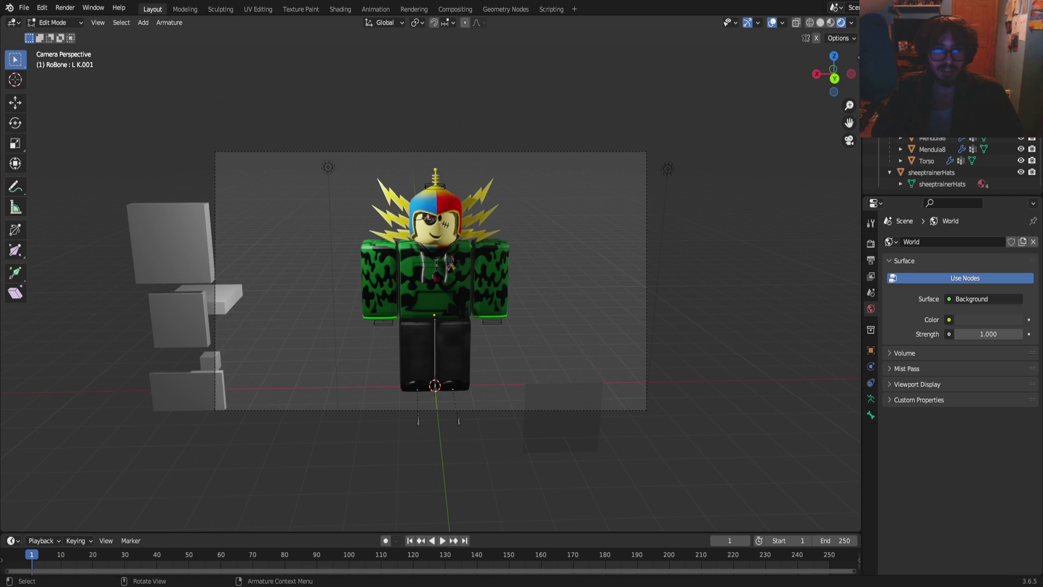
Reopen SheeptrainerBase.blend without saving the changes and display the viewport with rendered shading
left_click(24, 7)
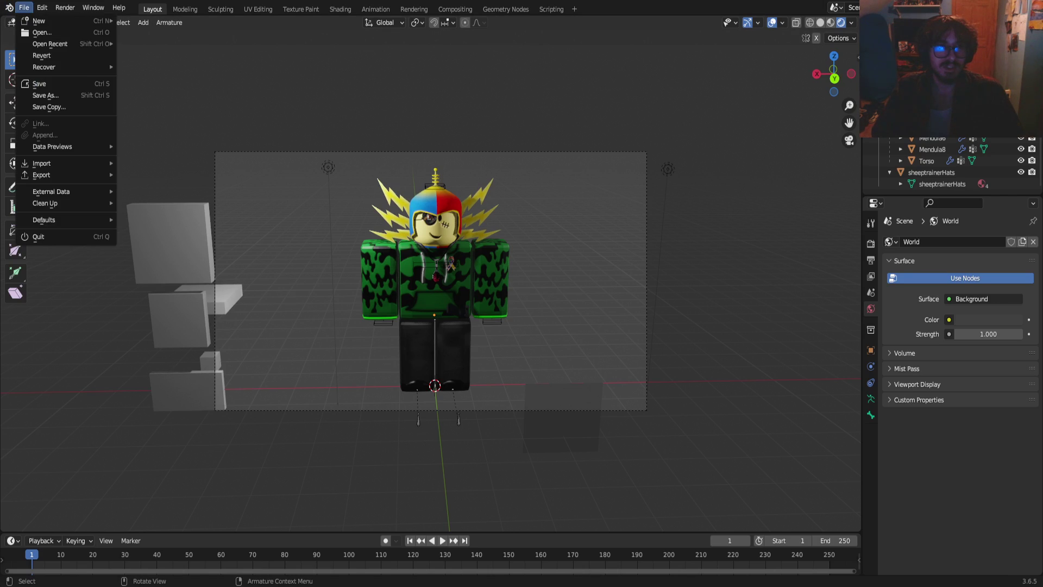
mouse_move(52, 44)
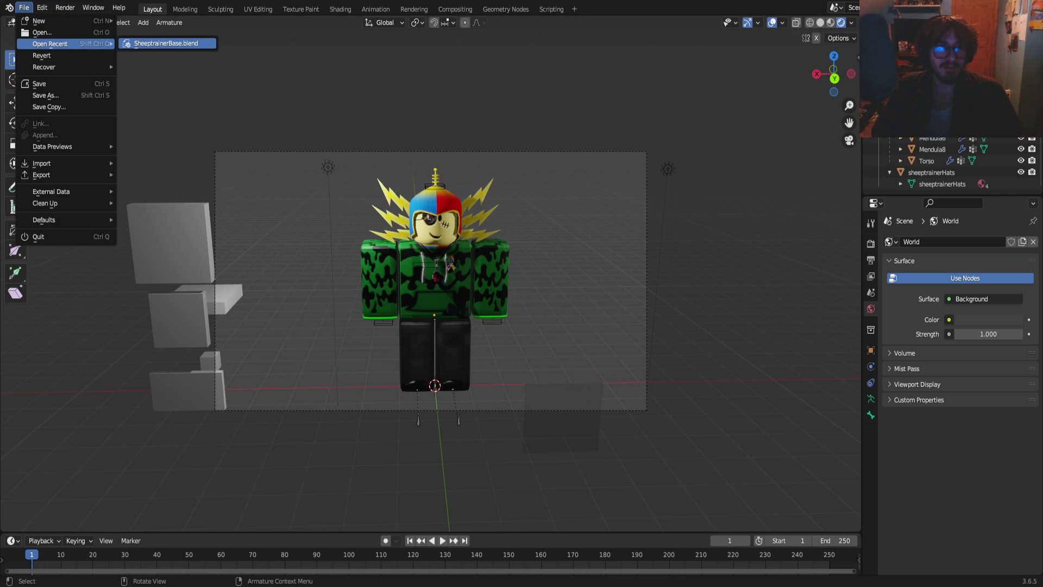
left_click(165, 43)
left_click(543, 314)
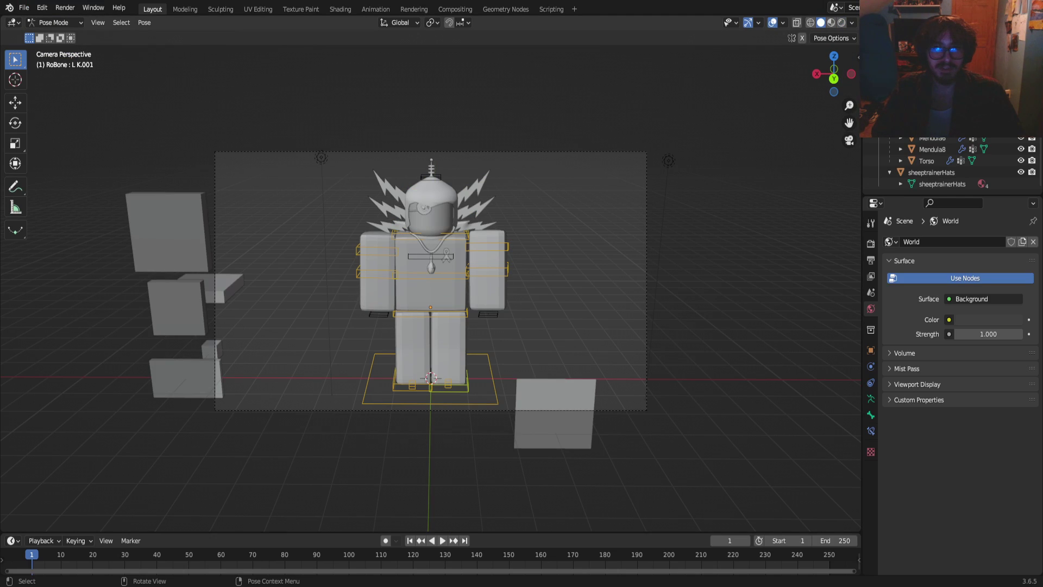
left_click(831, 22)
left_click(841, 22)
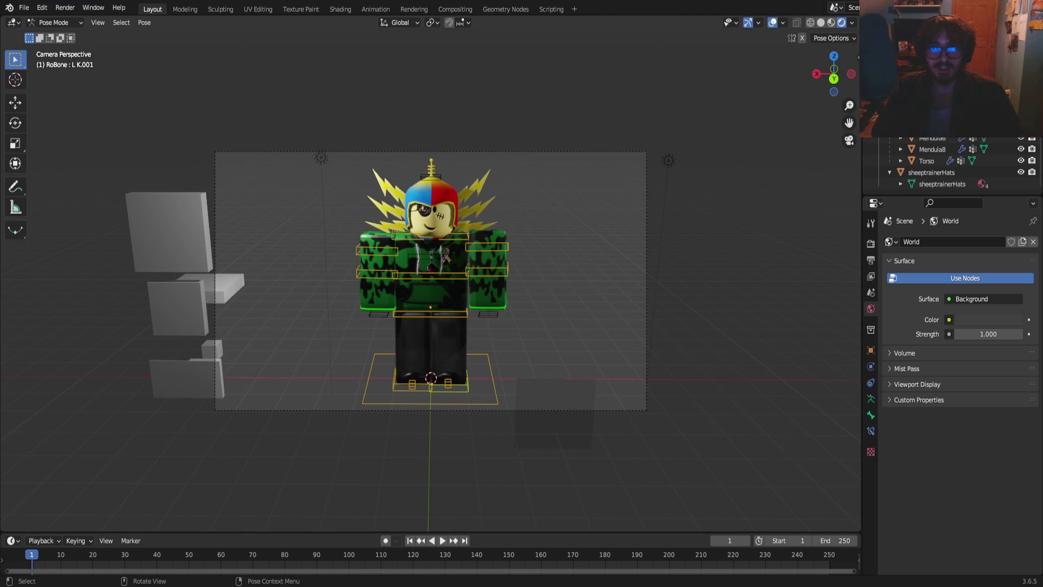
Leave the camera view and walk the viewpoint around to frame the whole character from its right side
left_click(849, 140)
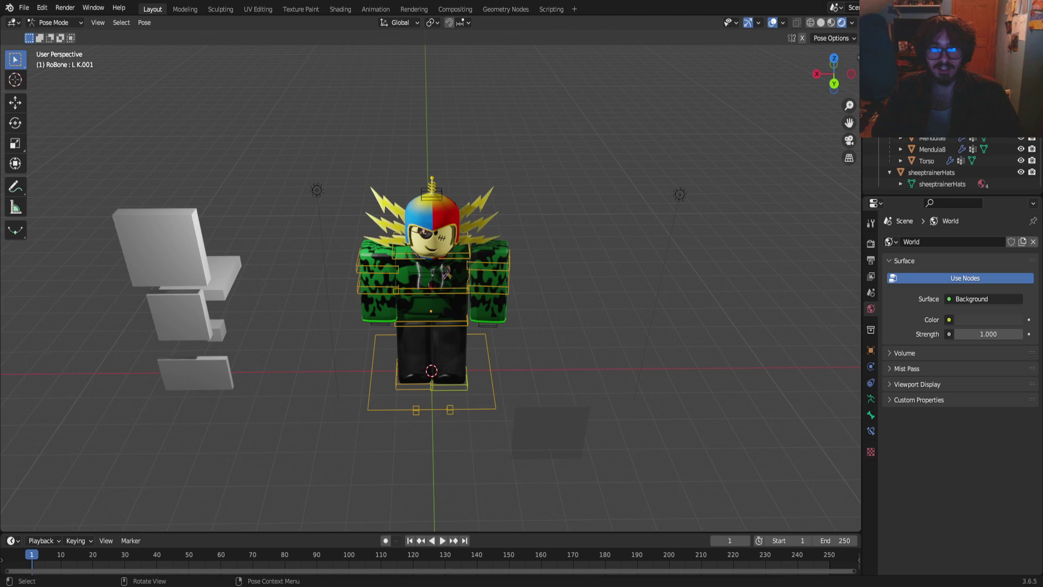
key("shift")
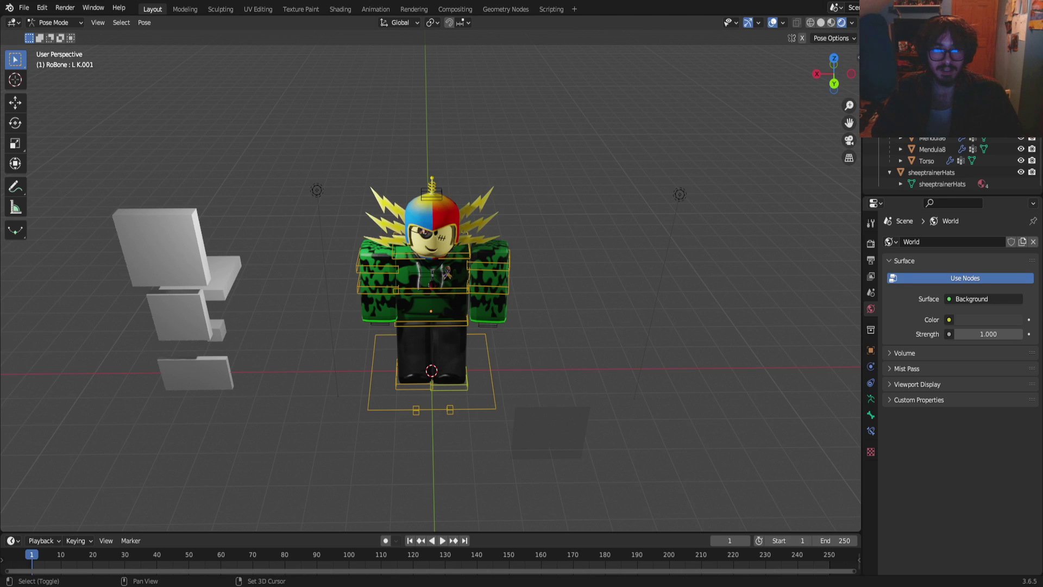
key("grave")
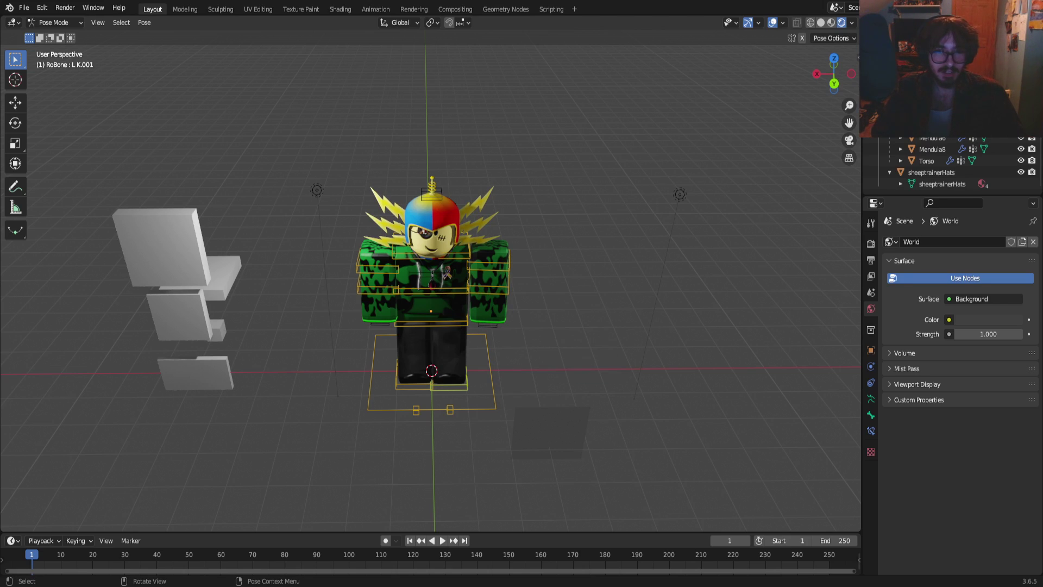
key("shift+grave")
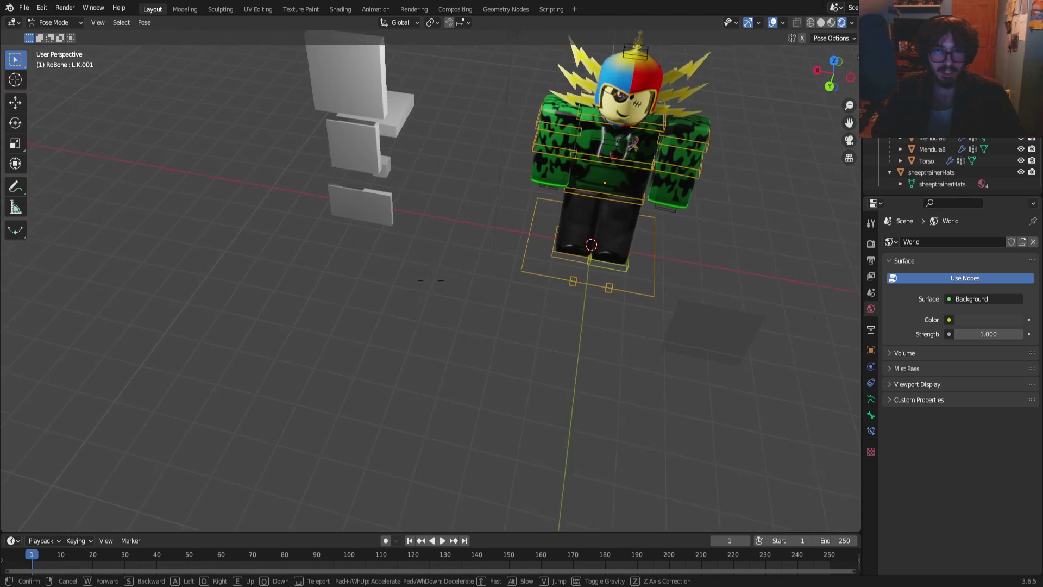
key("w")
key("a")
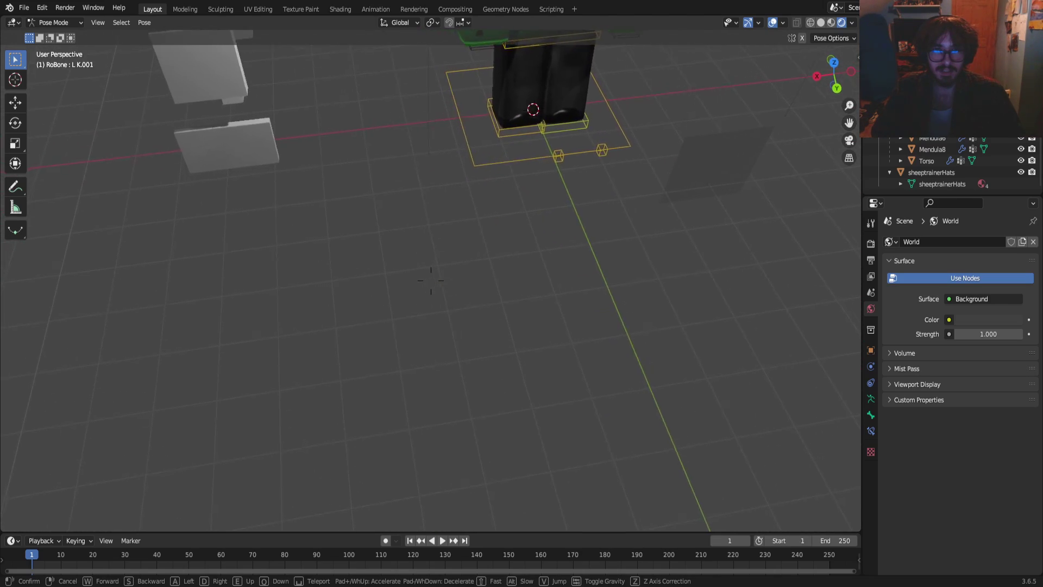
key("a")
key("w")
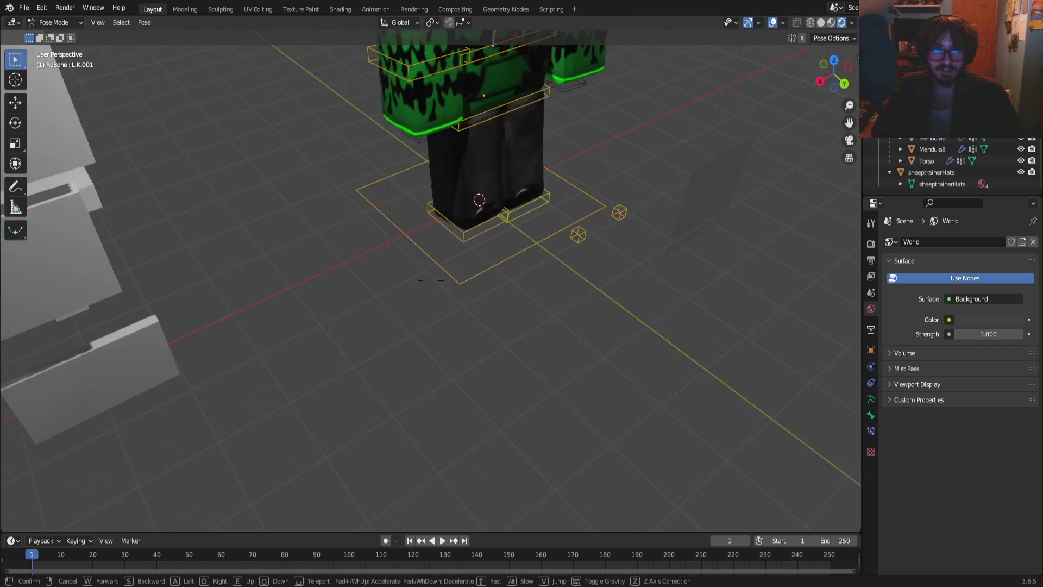
key("a")
key("w")
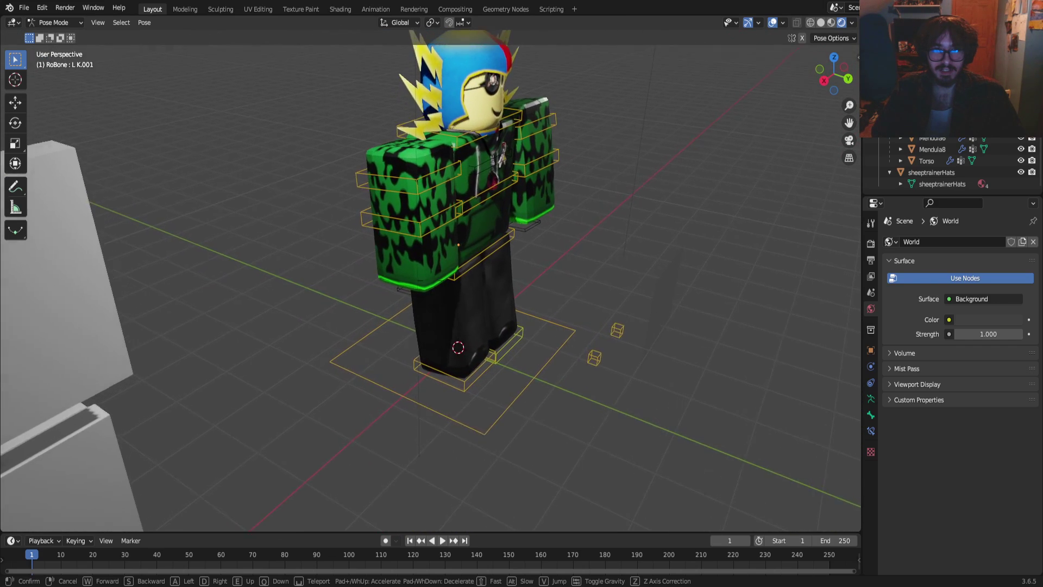
key("s")
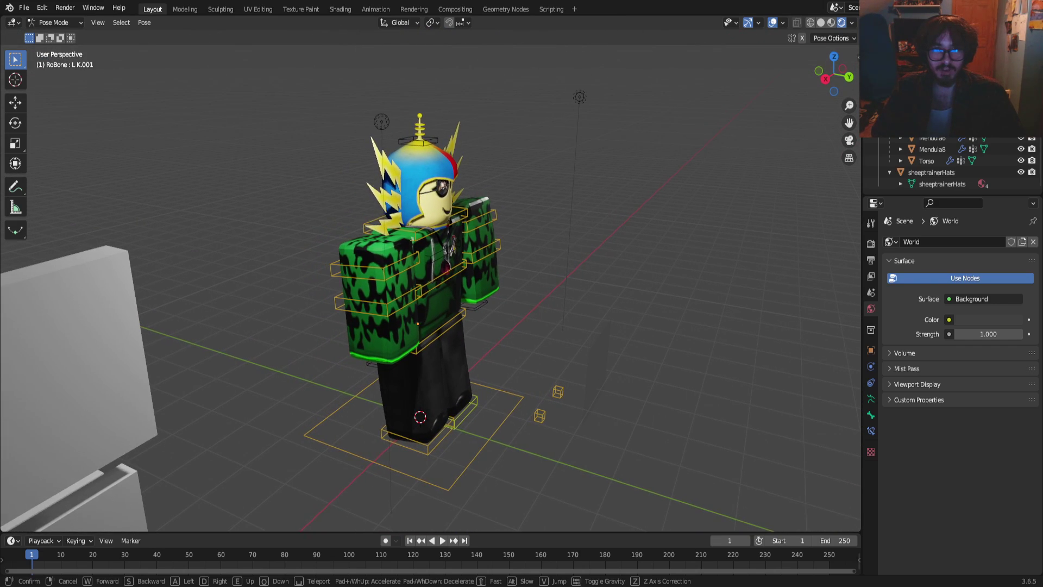
left_click(431, 290)
Select the right foot bone R K.001 and activate the Rotate tool
left_click(485, 254)
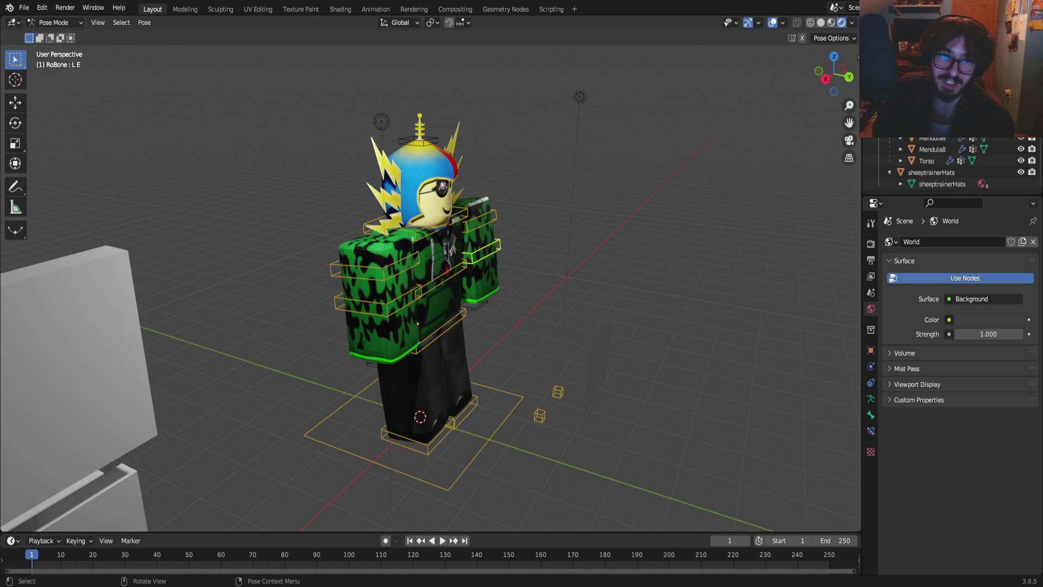
left_click(413, 444)
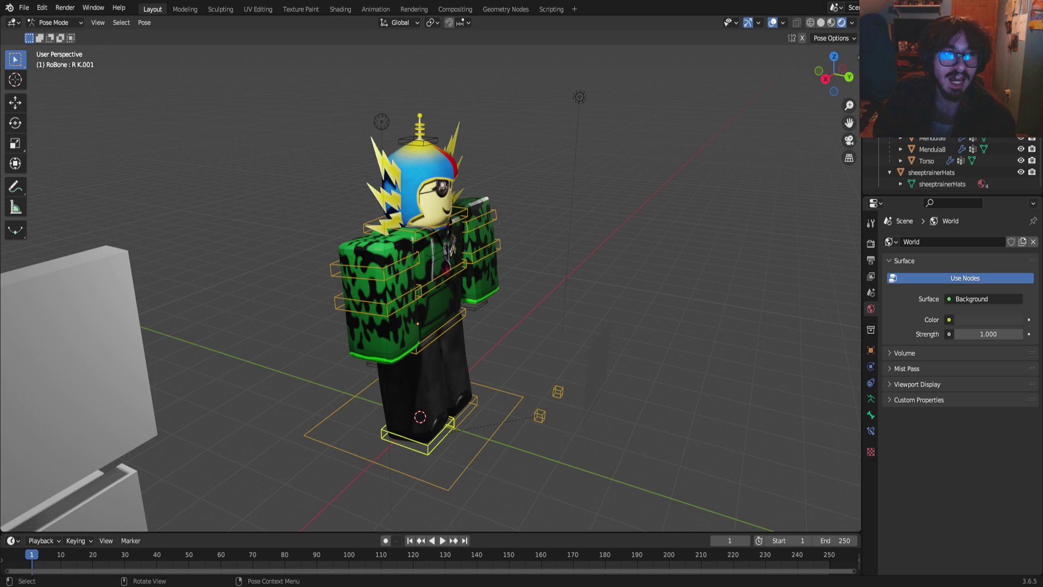
left_click(15, 123)
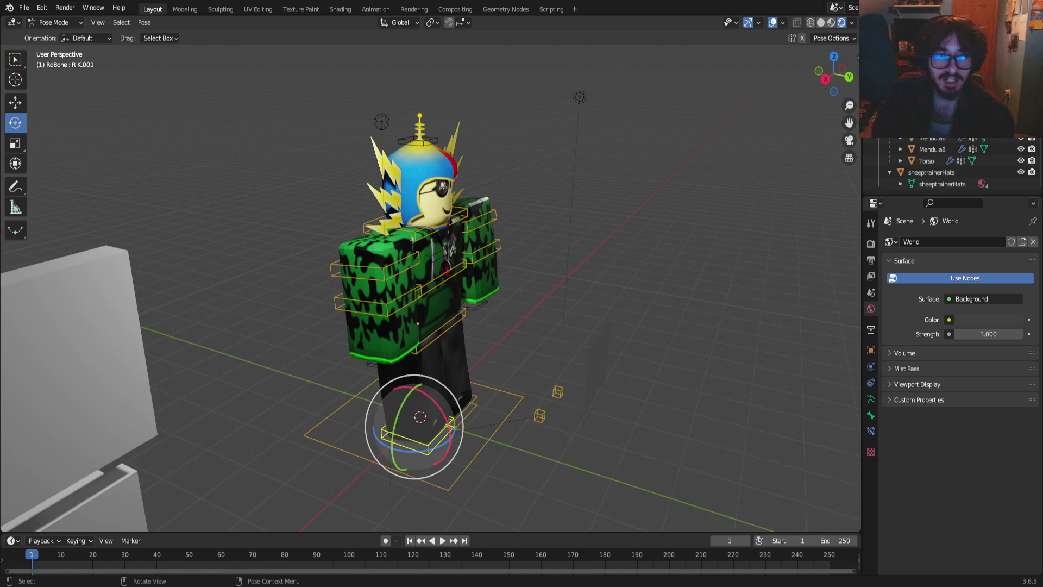
Try rotating the right foot bone and the Lower torso bone, undoing each rotation
mouse_move(425, 396)
left_mouse_down()
mouse_move(450, 446)
mouse_move(428, 399)
left_mouse_up()
key("ctrl+z")
left_click(451, 326)
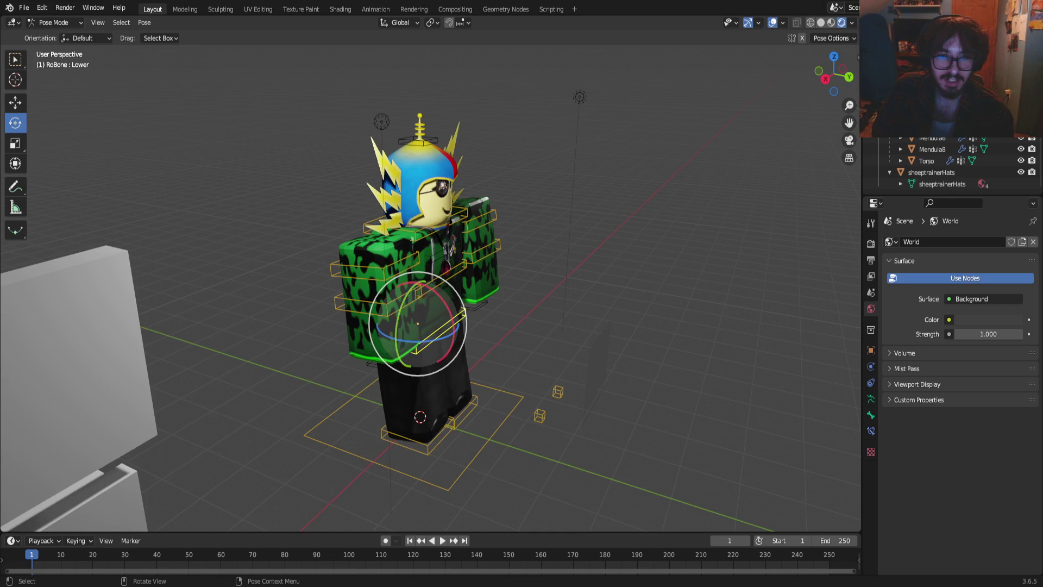
mouse_move(452, 315)
left_mouse_down()
mouse_move(454, 331)
mouse_move(451, 310)
left_mouse_up()
key("ctrl+z")
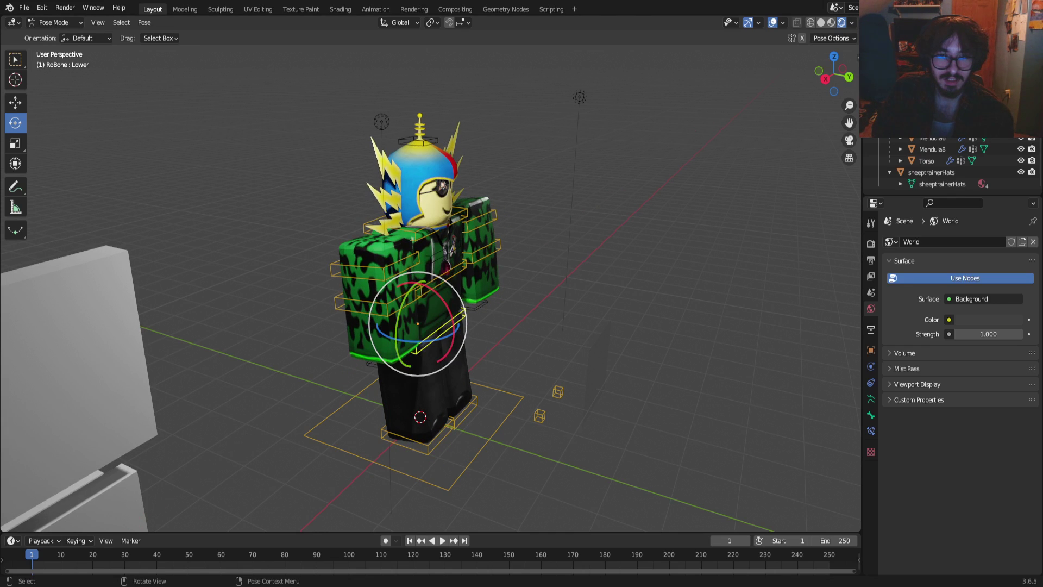
Try rotating the right foot bone R K.001 and the right leg's target bone R K.003, undoing the rotation
left_click(435, 447)
left_click_drag(449, 421, 455, 428)
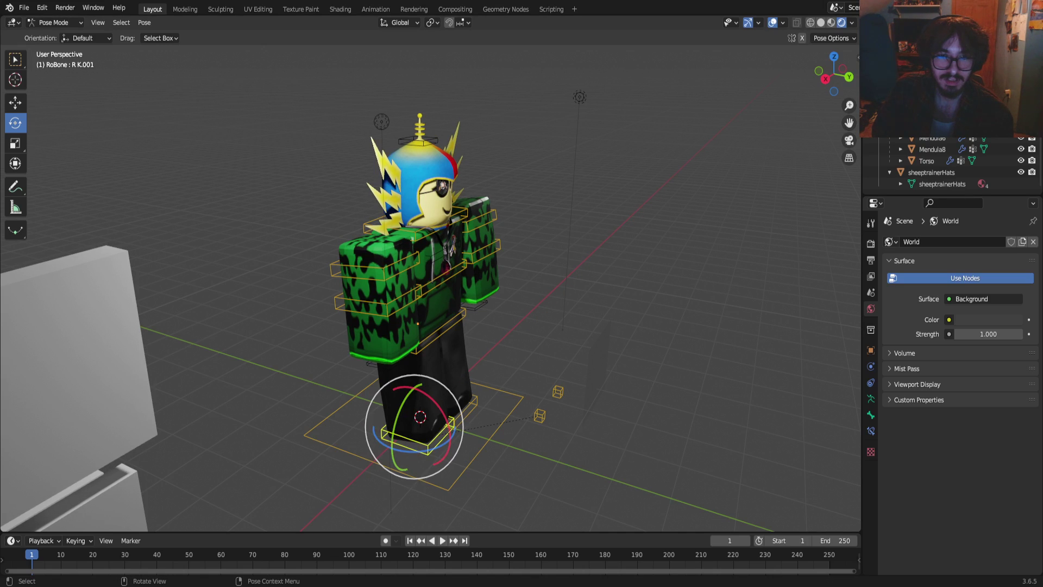
left_click_drag(397, 414, 425, 387)
left_click(539, 415)
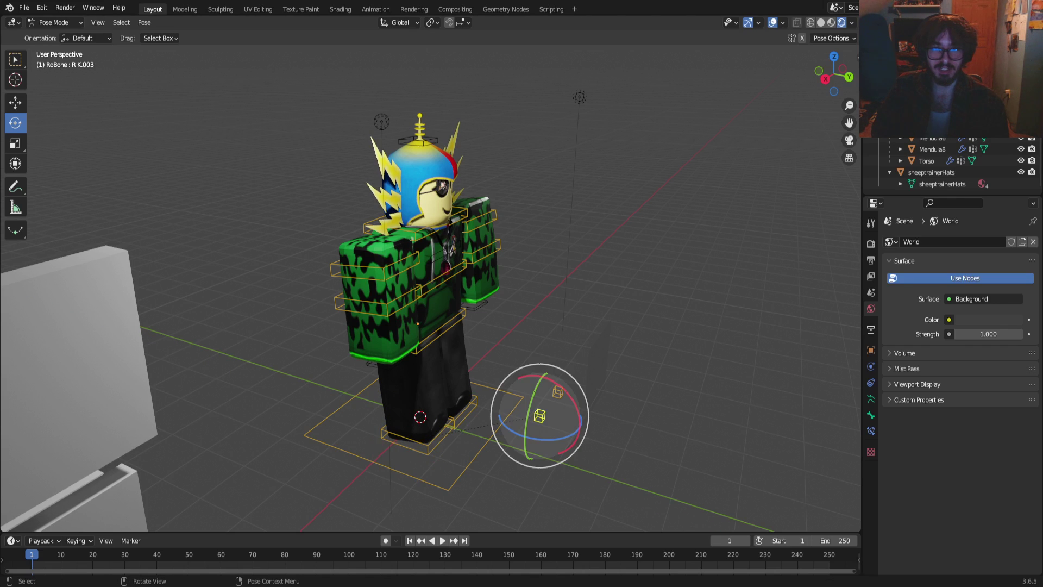
left_click_drag(543, 377, 570, 397)
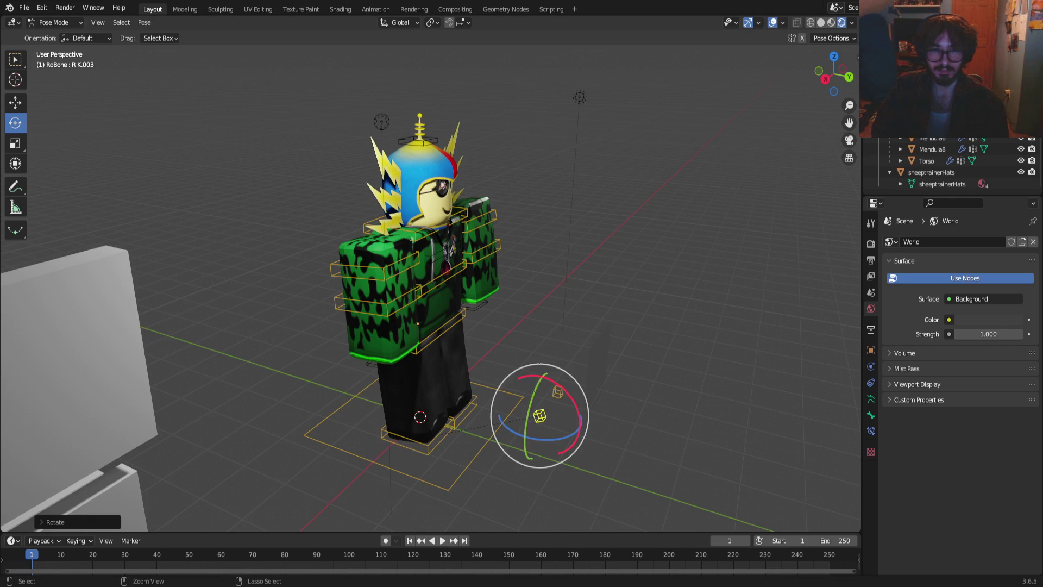
key("ctrl+z")
left_click_drag(553, 438, 501, 449)
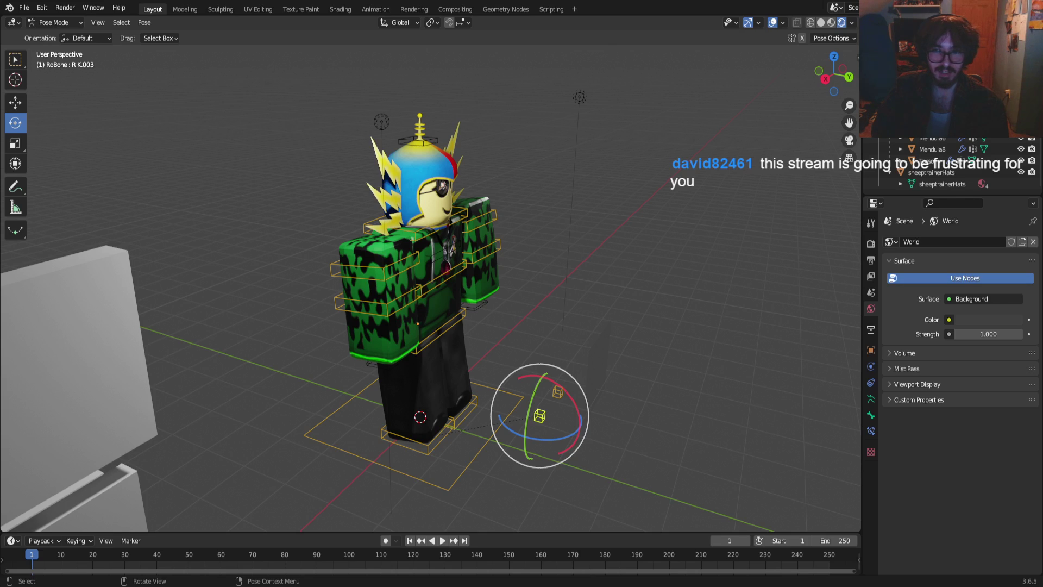
Move the right foot bone R K.001 backward along Y and raise it along Z to lift the right leg
left_click(428, 447)
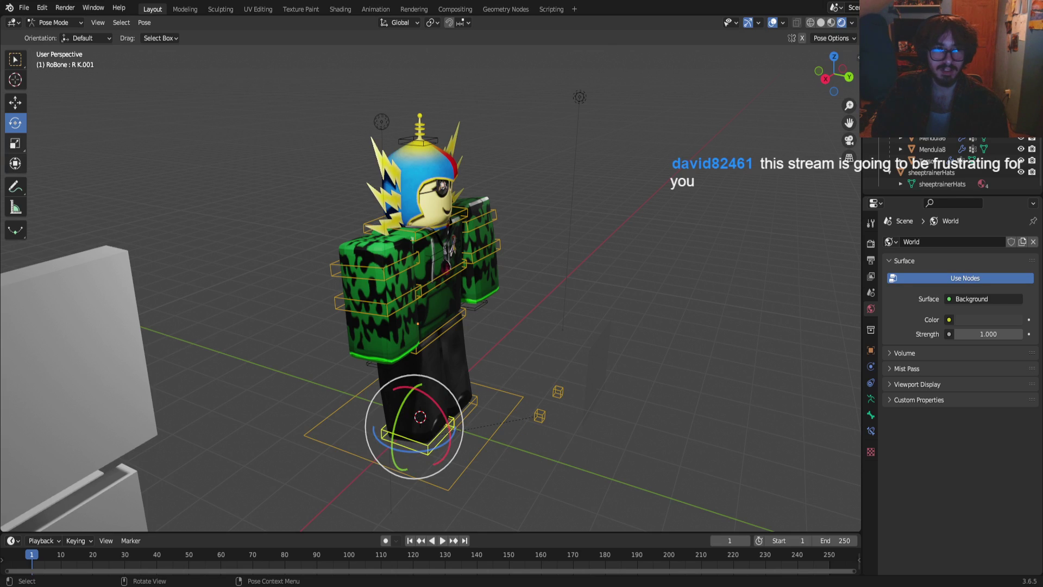
left_click(16, 103)
mouse_move(414, 426)
left_mouse_down()
mouse_move(414, 414)
mouse_move(430, 418)
mouse_move(401, 409)
mouse_move(422, 416)
left_mouse_up()
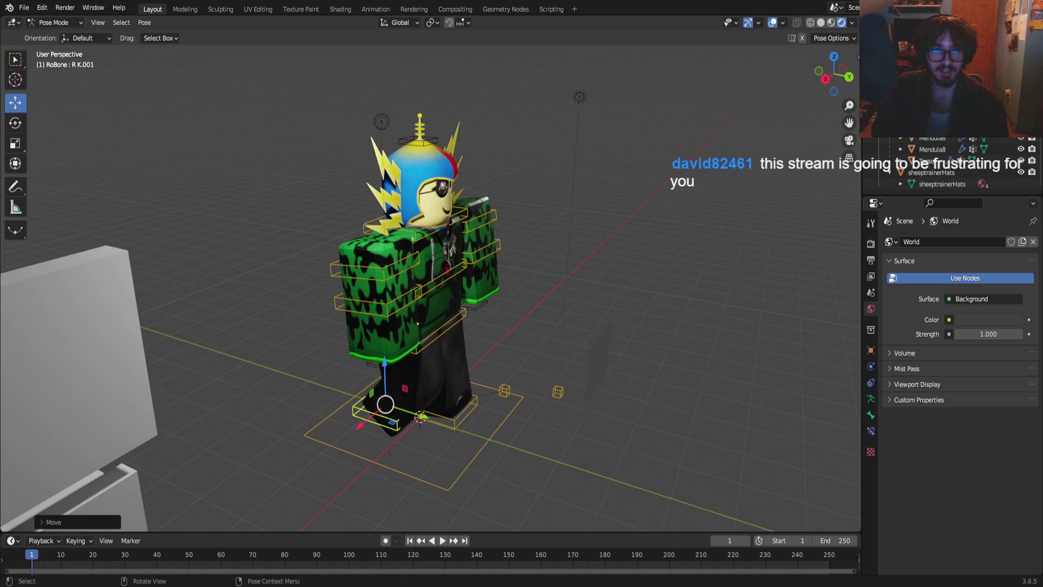
left_click_drag(385, 362, 384, 345)
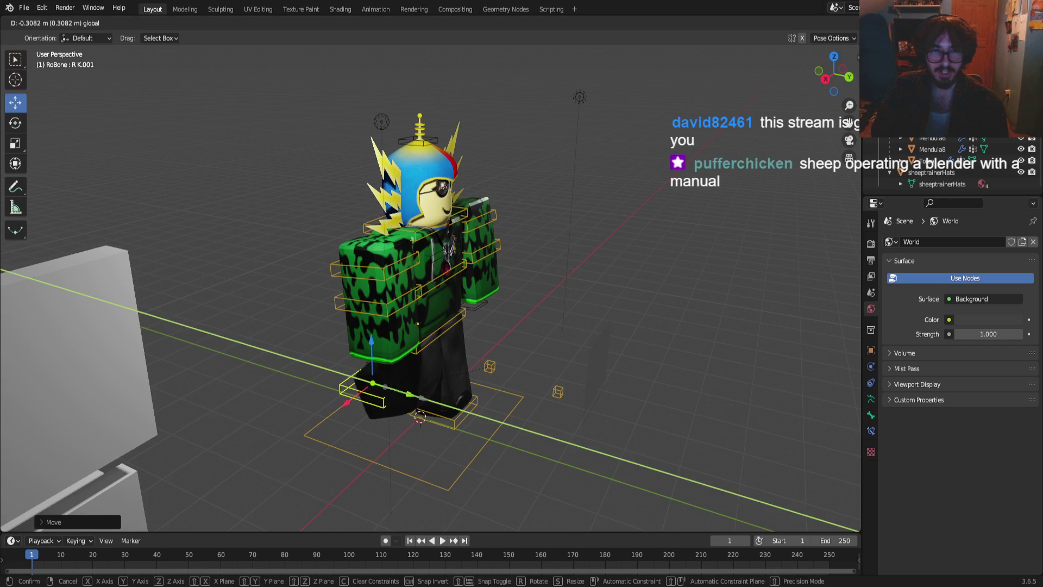
key("g")
key("z")
left_click_drag(368, 341, 368, 328)
Raise the left foot bone L K.001 along Z and move it backward along Y so the left leg bends
left_click(454, 421)
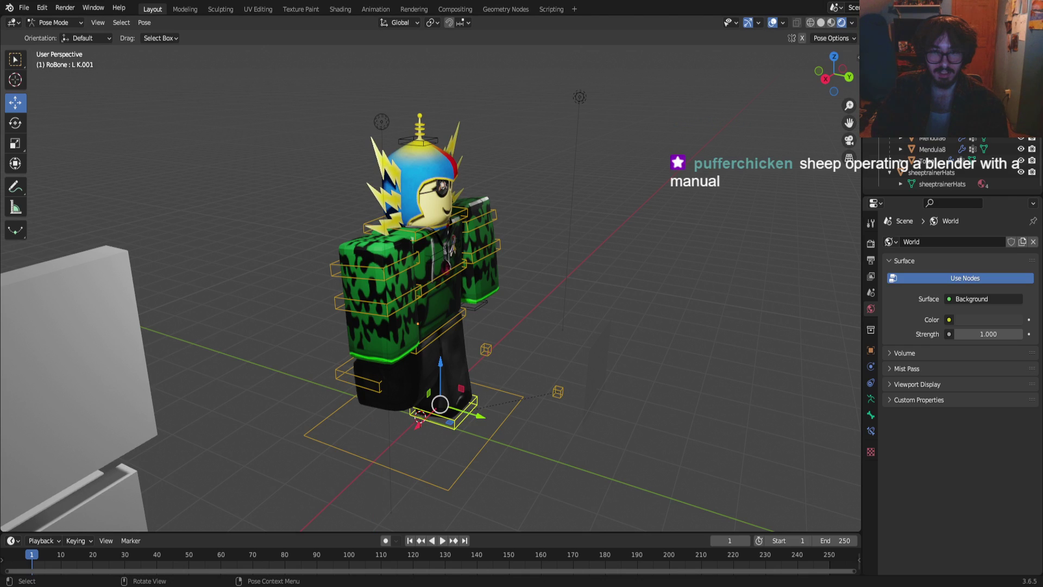
key("g")
key("z")
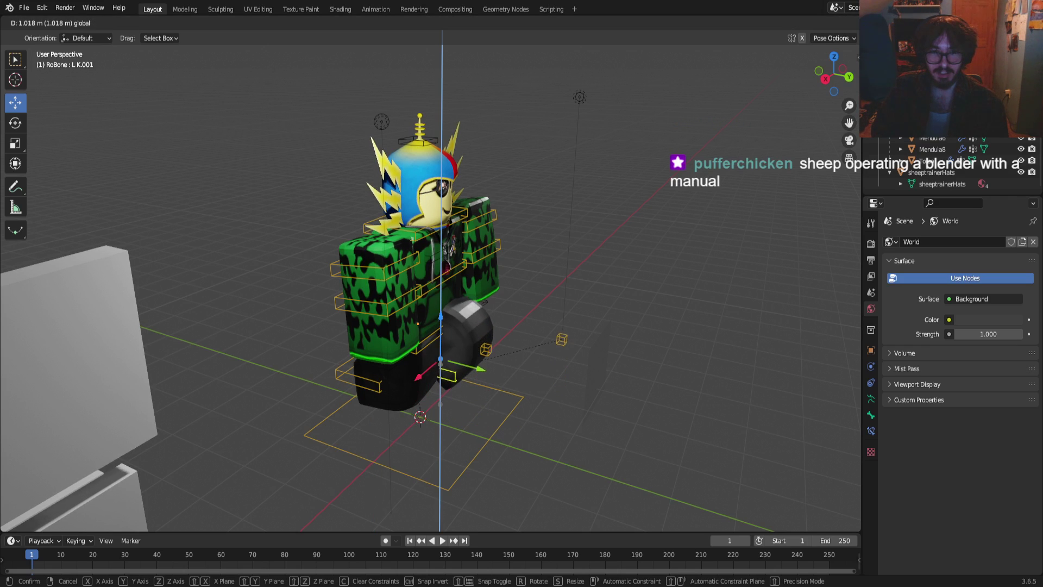
key("Return")
key("g")
key("y")
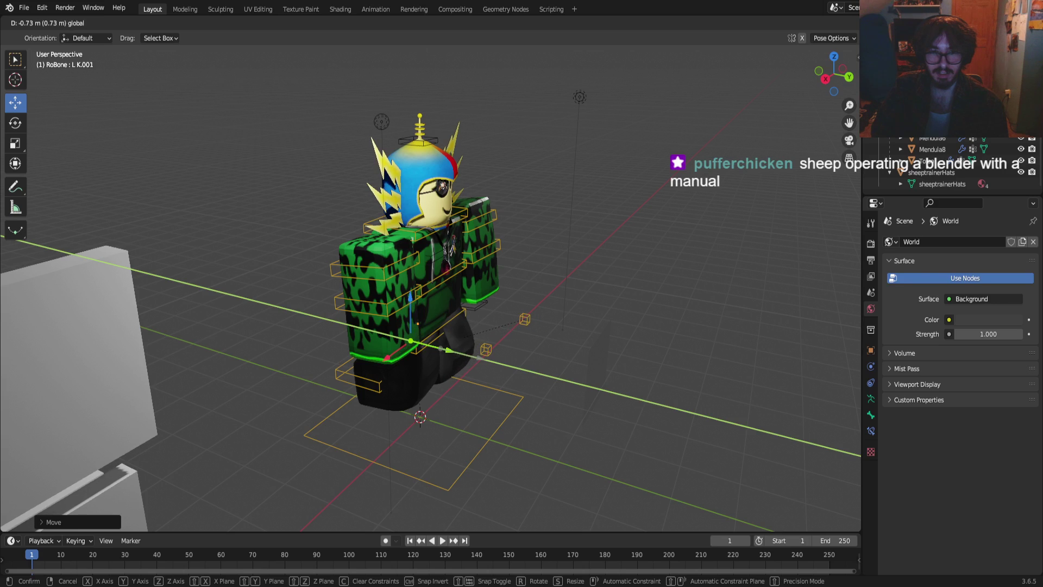
key("Return")
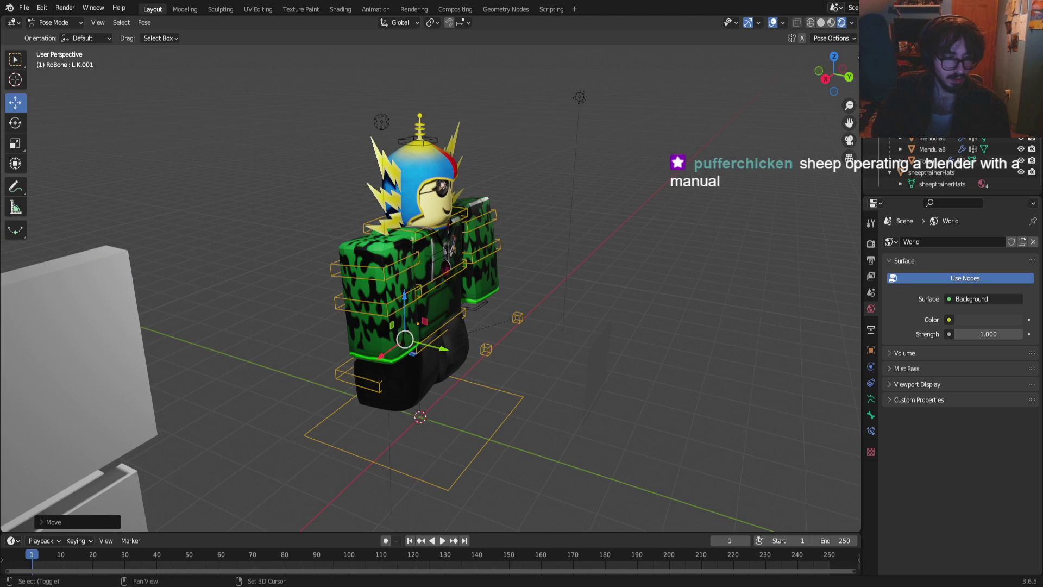
Shift the left foot bone L K.001 outward by about 0.08 m along X, working from a close front view
key("shift+grave")
key("w")
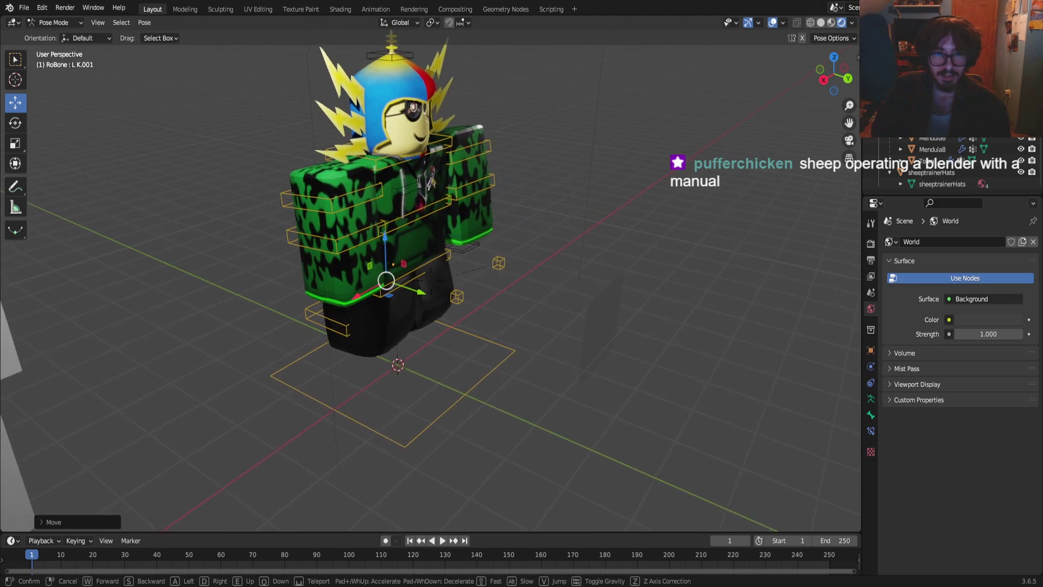
key("d")
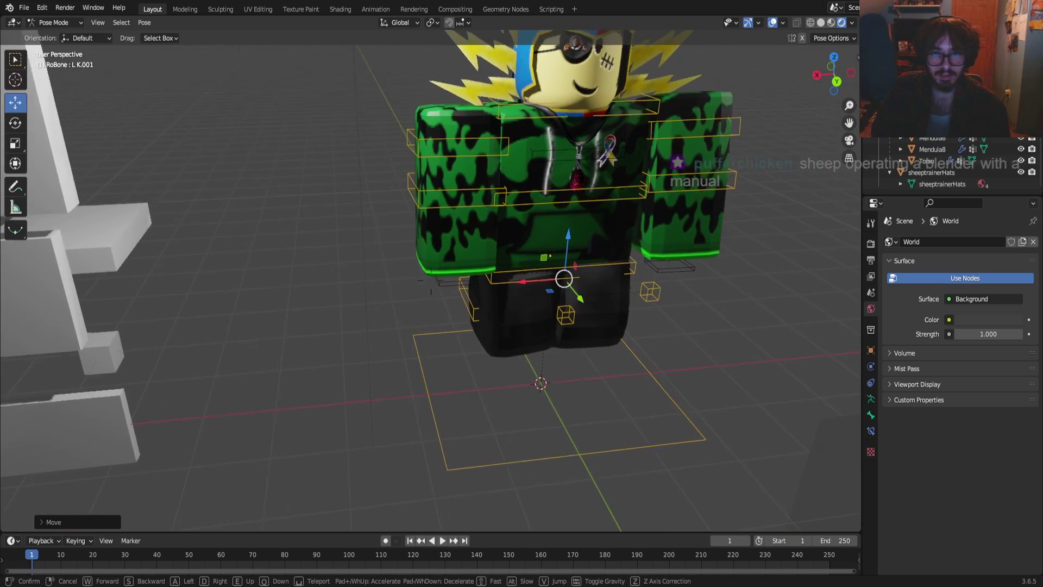
key("w")
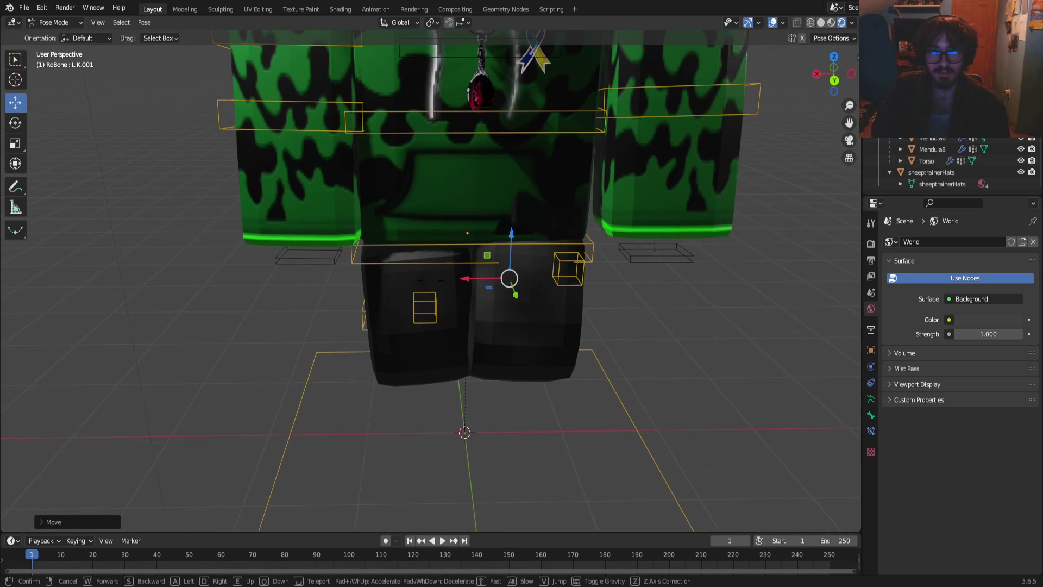
left_click(430, 280)
key("g")
key("x")
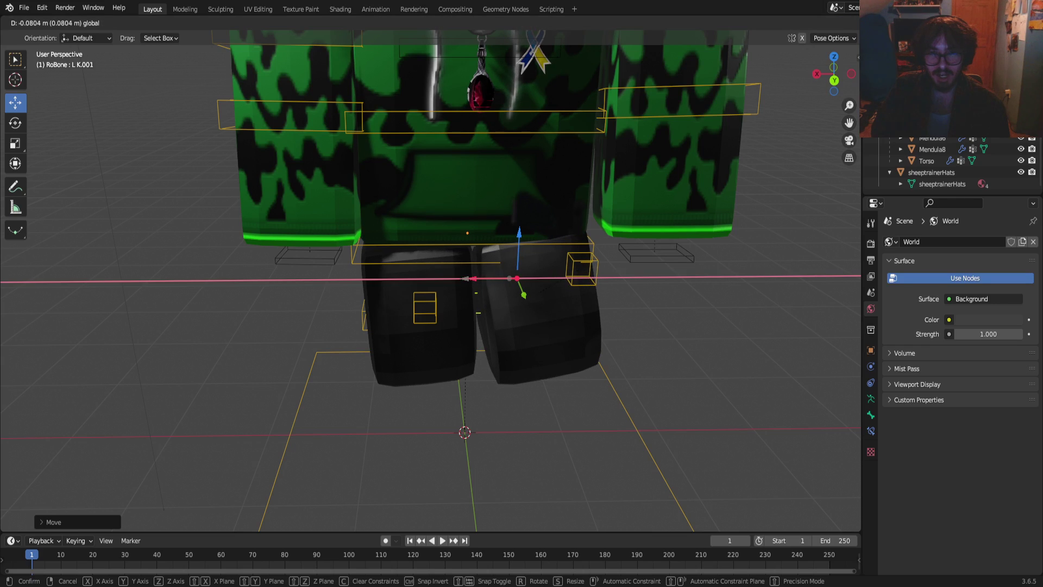
key("Return")
Raise the left foot bone about 0.11 m along Z and shift it back inward about 0.03 m along X
key("g")
key("z")
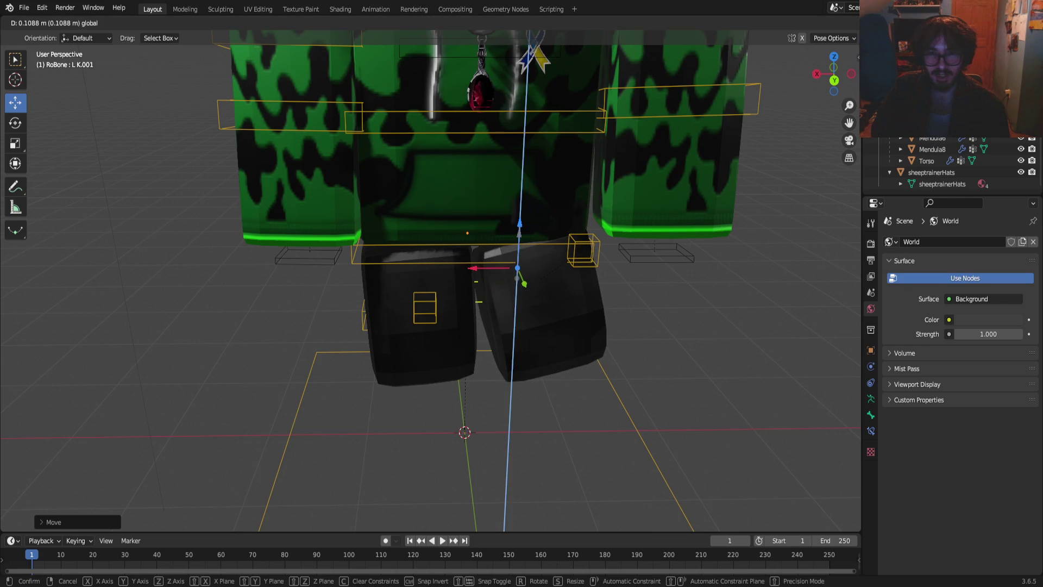
key("Return")
key("g")
key("x")
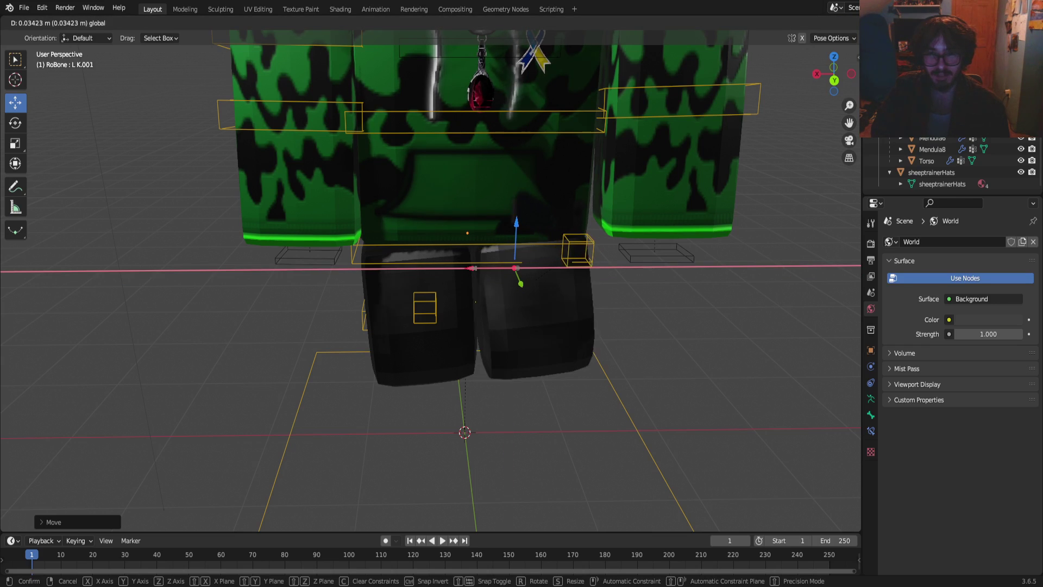
key("Return")
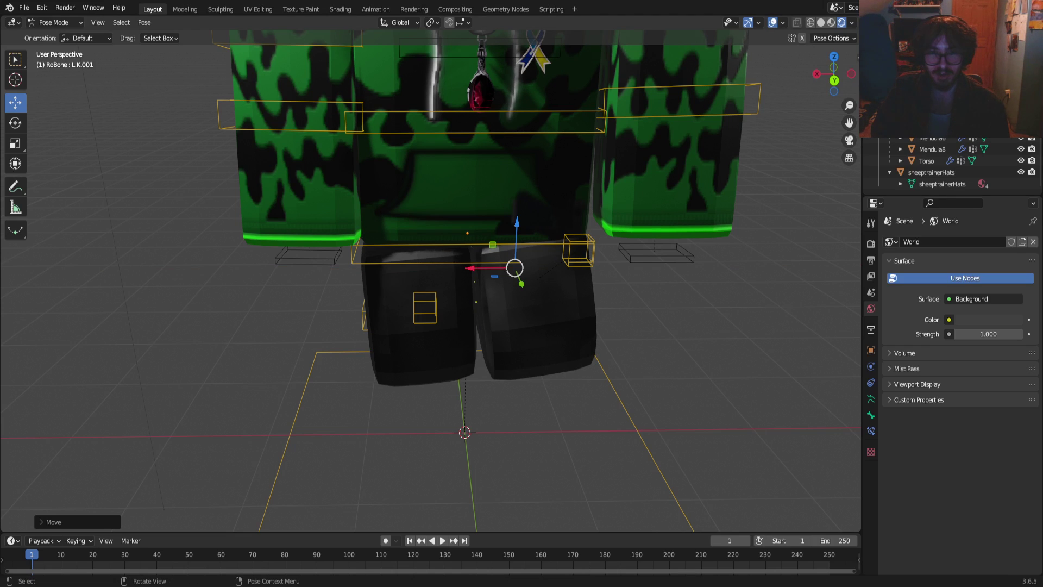
Fine-tune the leg spacing along X by nudging the right foot bone outward and the left foot bone inward
left_click(423, 305)
key("g")
key("x")
key("Return")
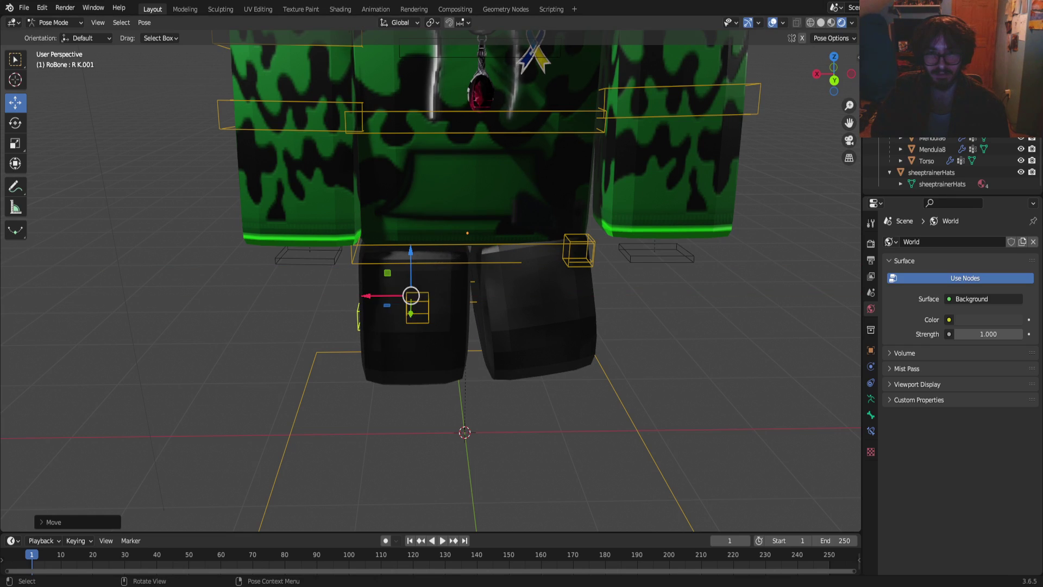
left_click(473, 291)
left_click_drag(472, 268, 471, 268)
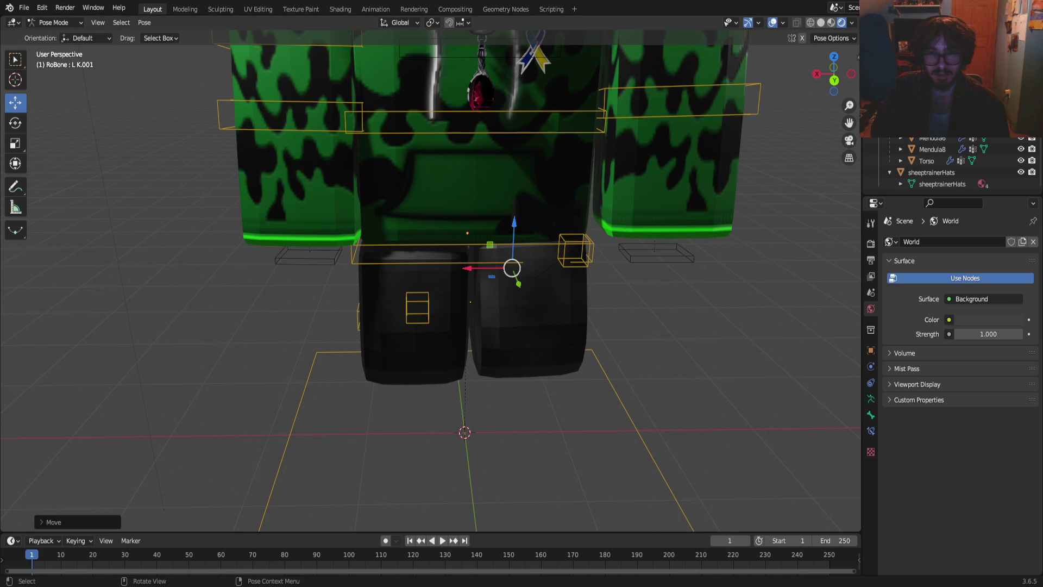
left_click(358, 317)
left_click_drag(380, 296, 378, 296)
Rotate the right upper arm bone R A and the right elbow bone to swing the right arm backward
key("shift+grave")
key("s")
key("a")
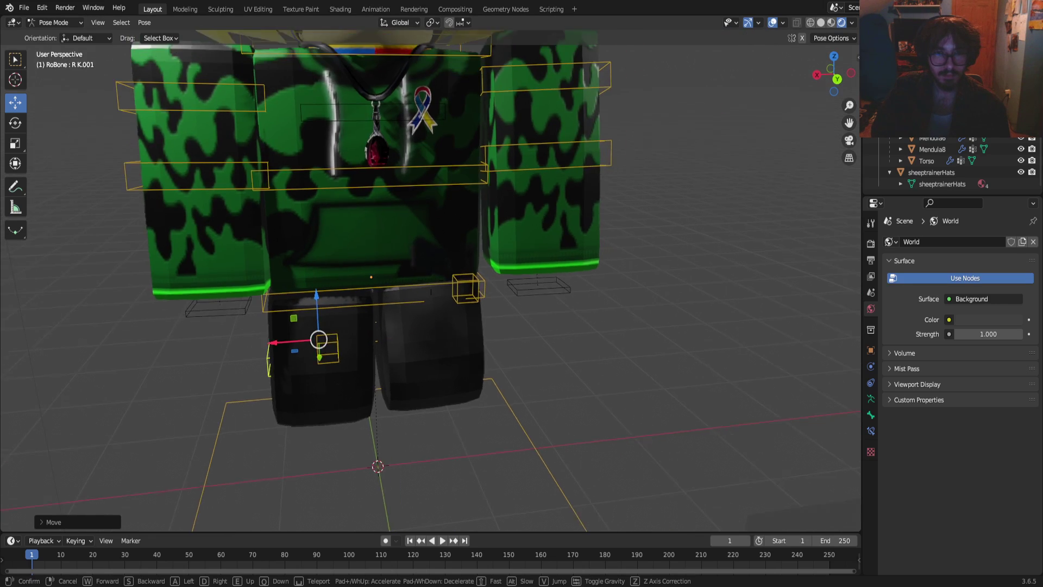
key("s")
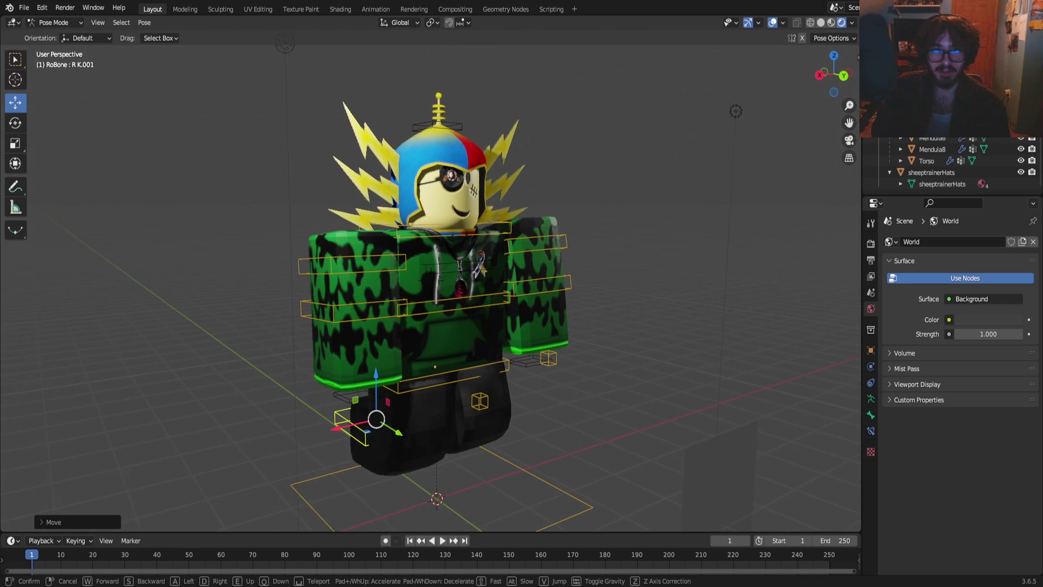
key("Return")
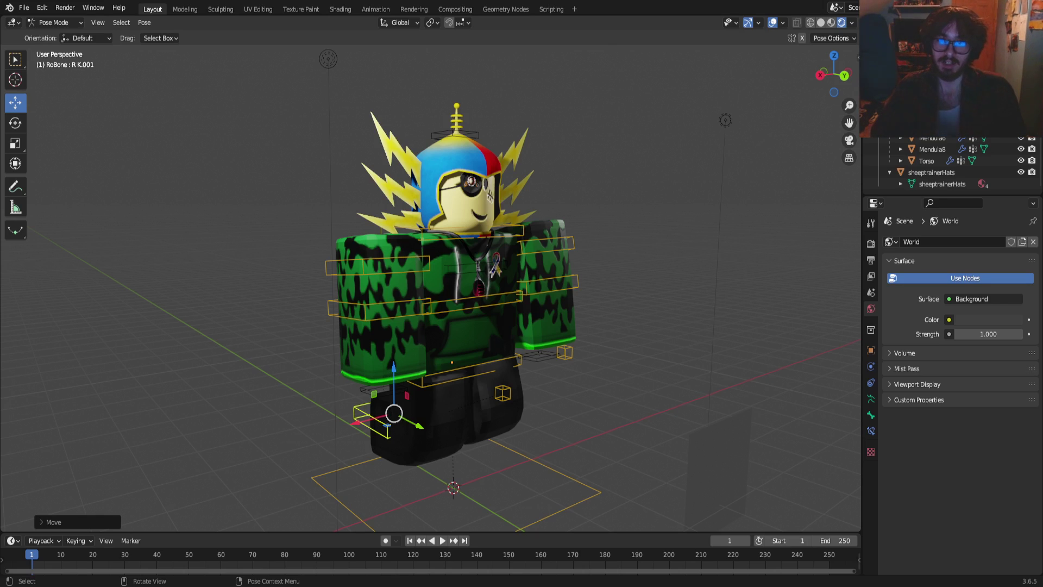
left_click(363, 266)
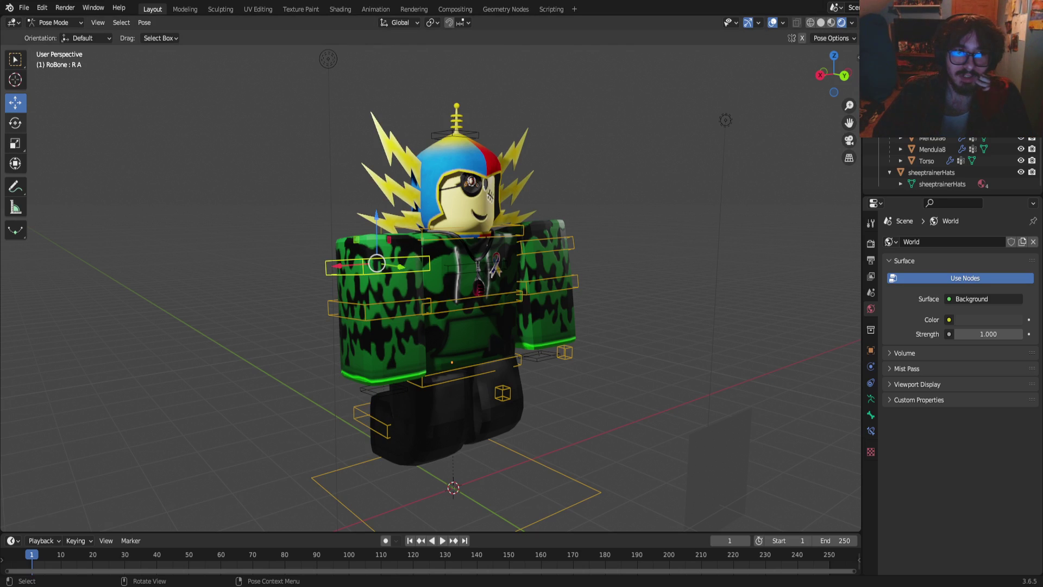
left_click(16, 122)
left_click_drag(386, 231, 395, 242)
left_click(383, 321)
left_click_drag(394, 288, 393, 294)
Rotate the left upper arm bone L A to pose the left arm and select the left elbow bone L E
left_click(546, 250)
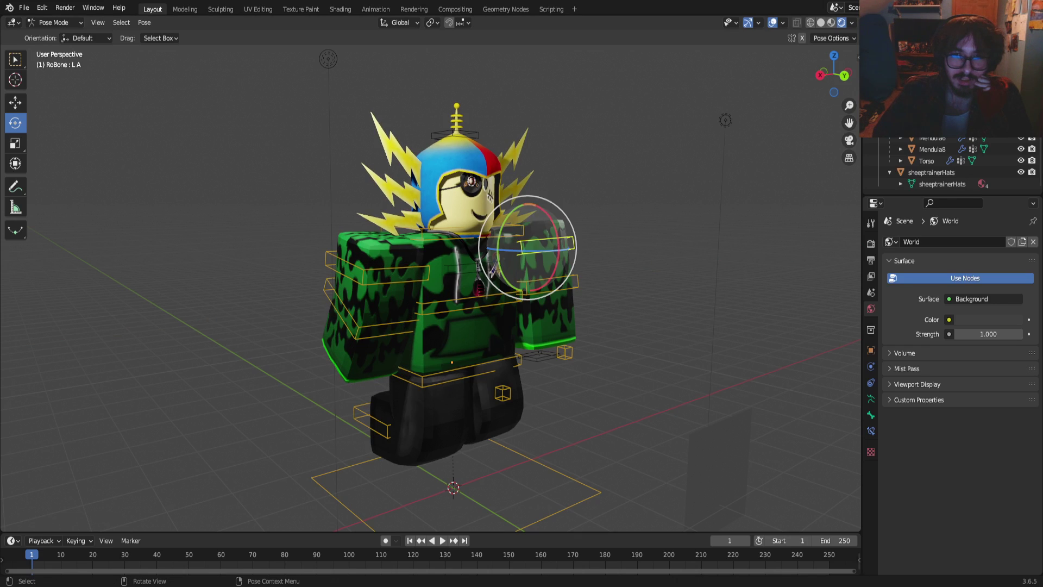
left_click_drag(545, 212, 547, 262)
left_click(544, 296)
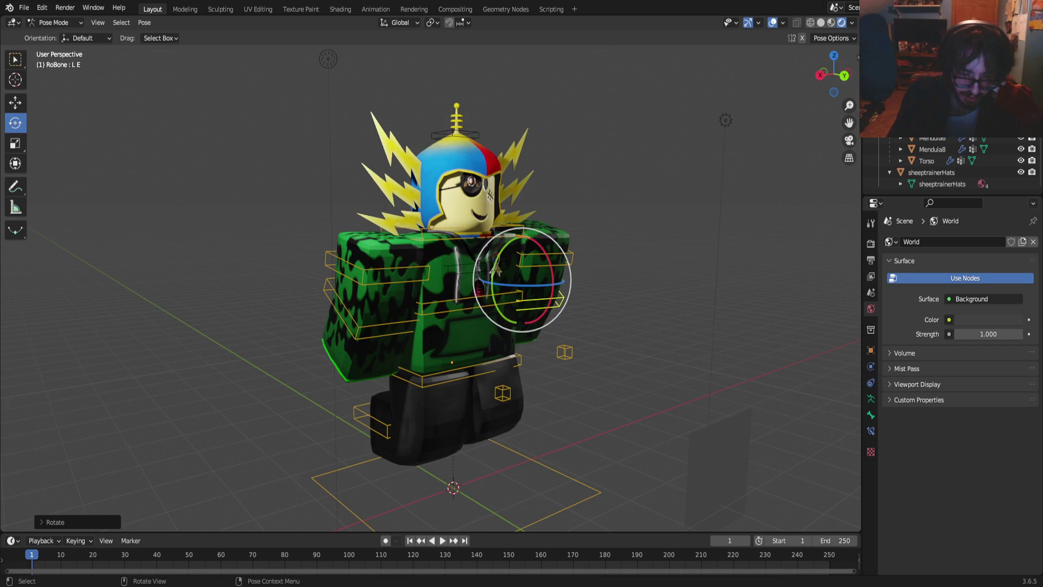
Look through the camera and walk it around the character to frame a three-quarter view from its right side
key("F12")
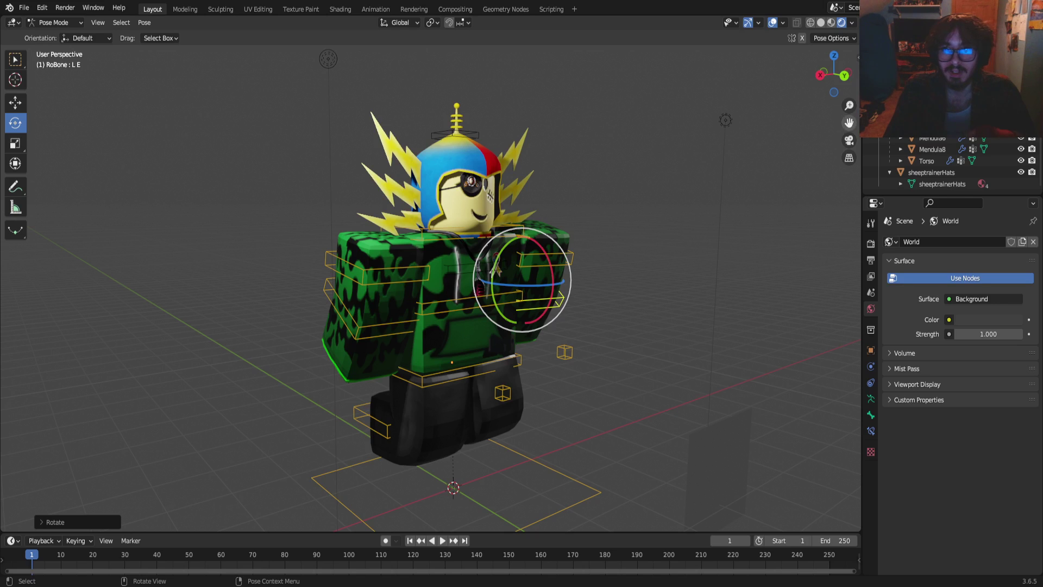
left_click(849, 140)
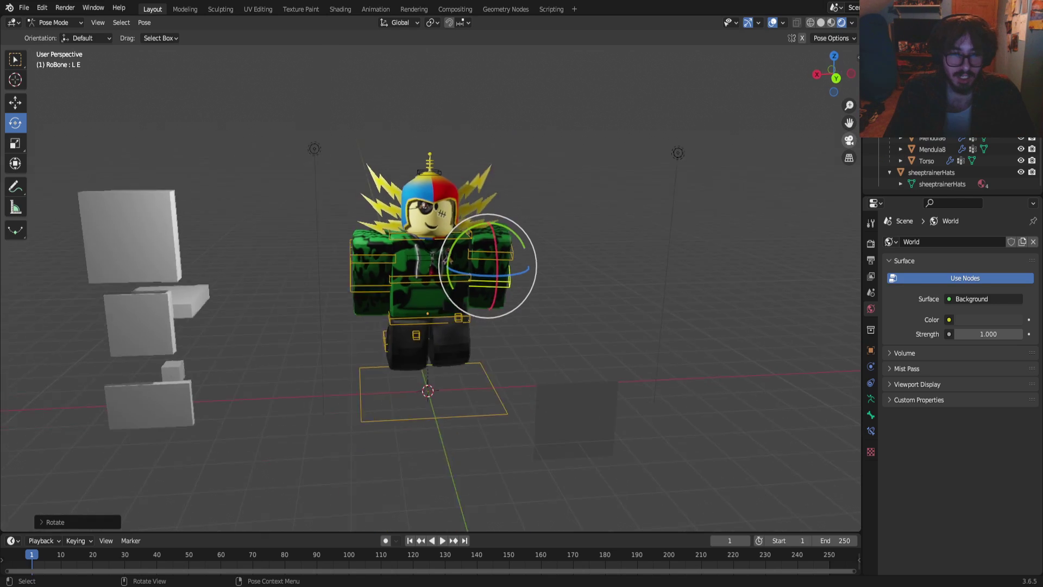
key("shift+grave")
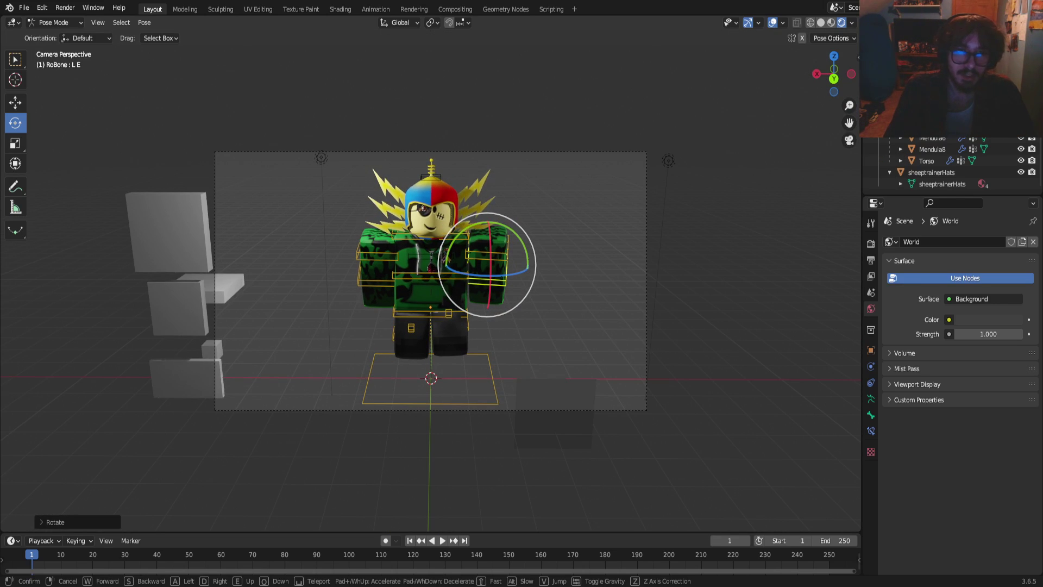
key("a")
key("w")
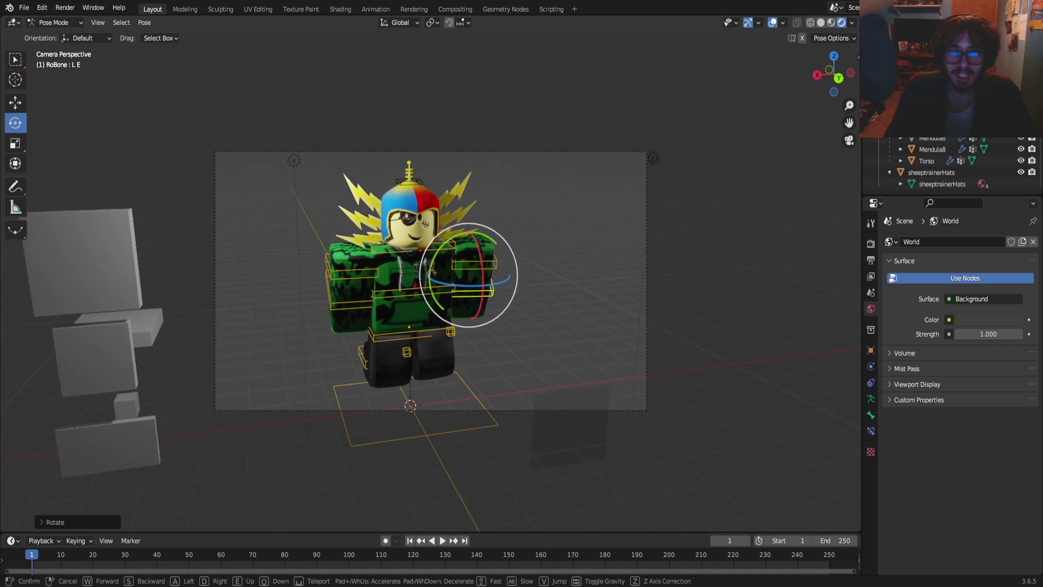
key("w")
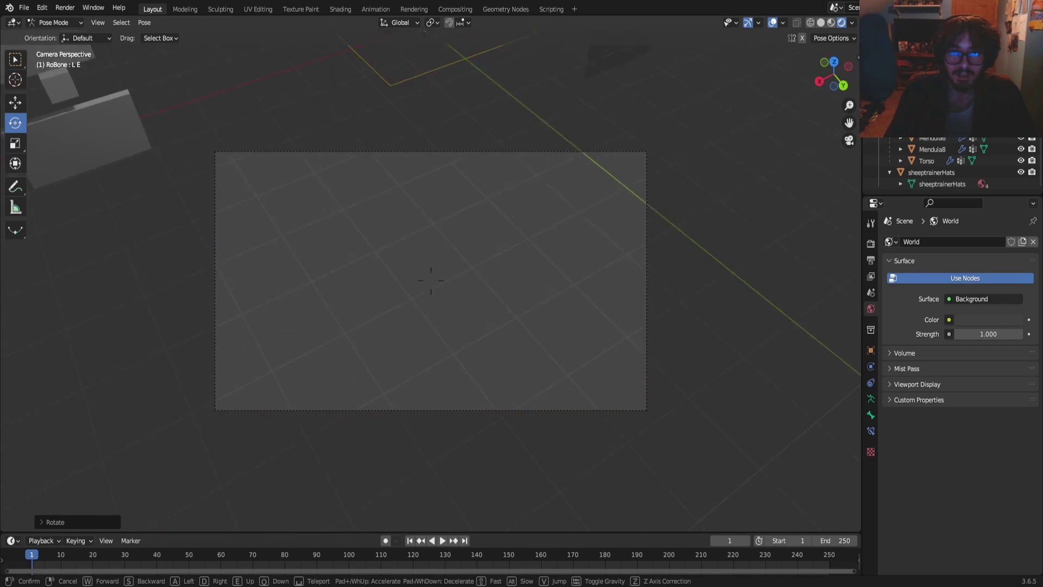
key("w")
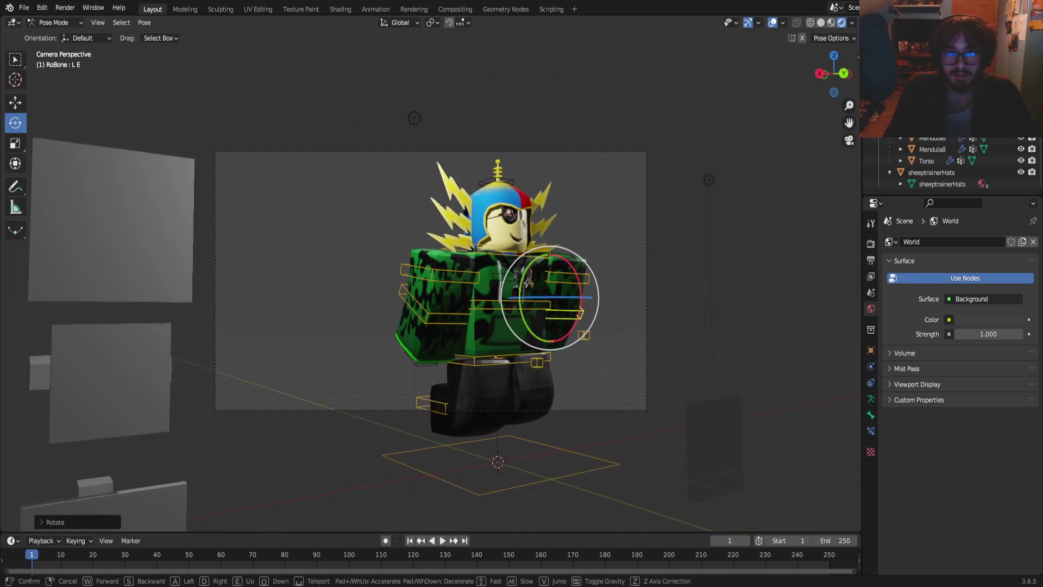
key("w")
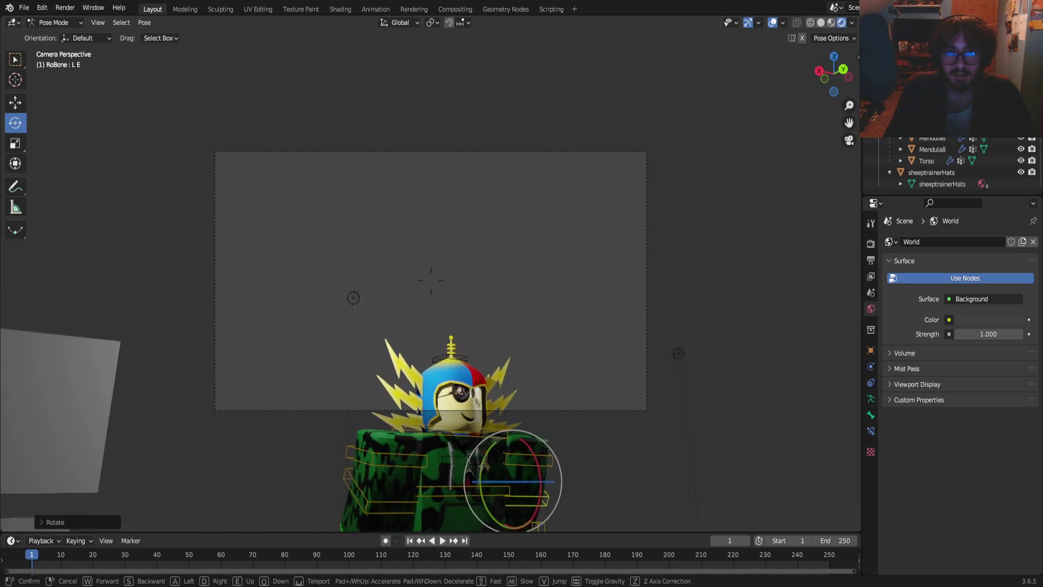
key("s")
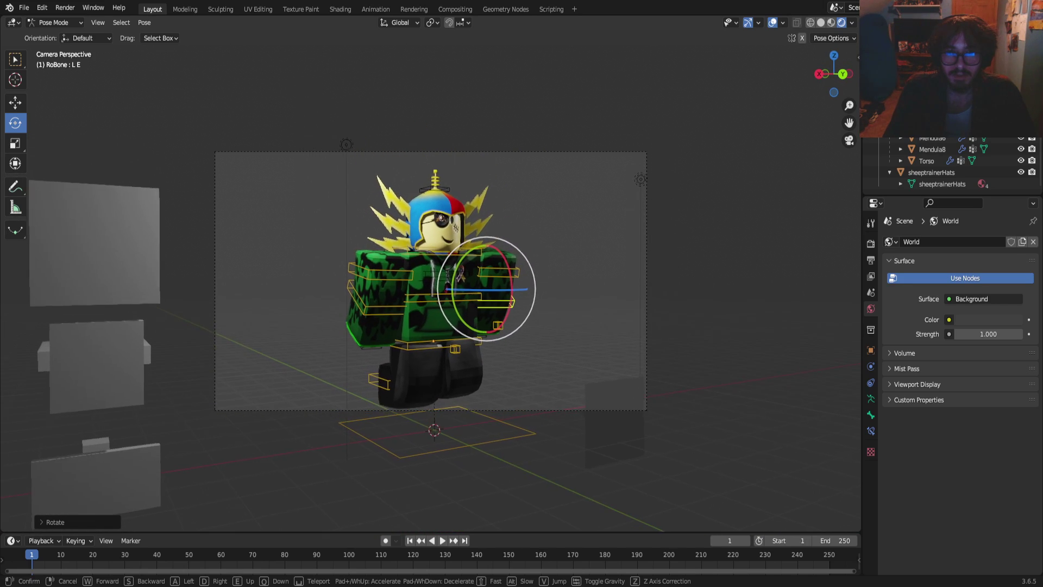
Fine-tune the camera position with walk navigation so the whole character fits inside the frame, and confirm it
key("a")
key("w")
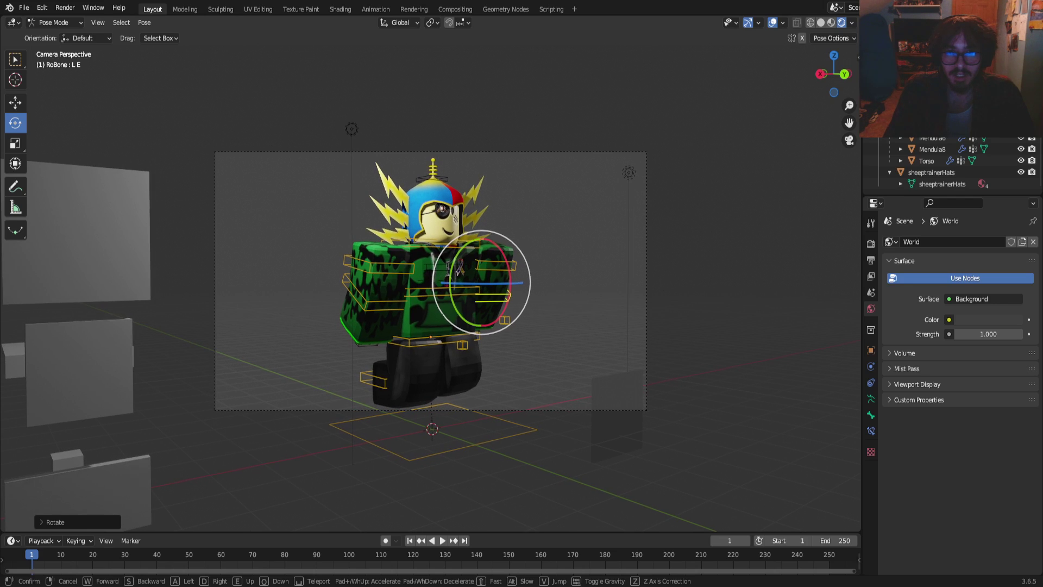
key("s")
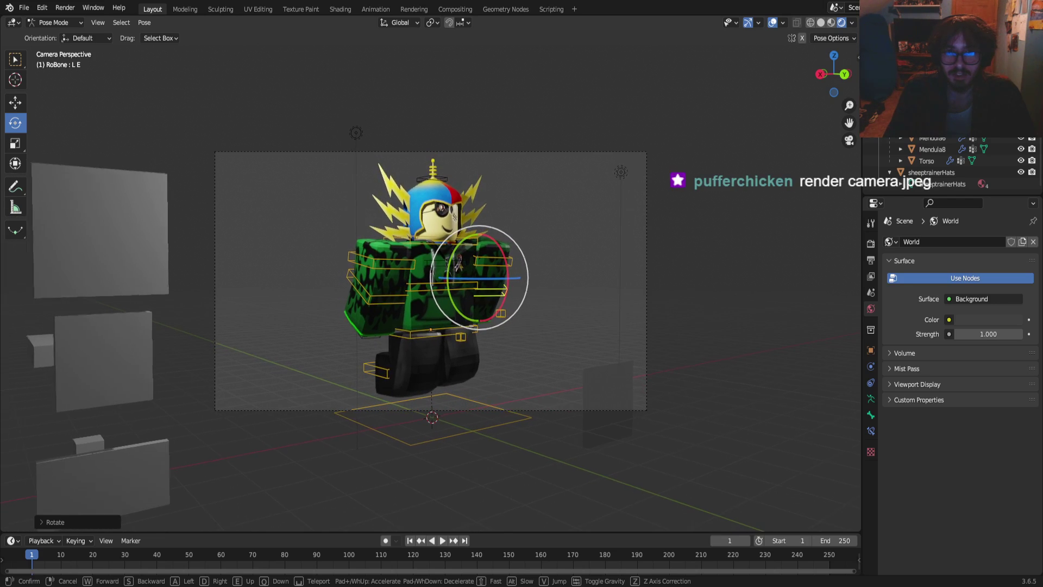
key("w")
key("Return")
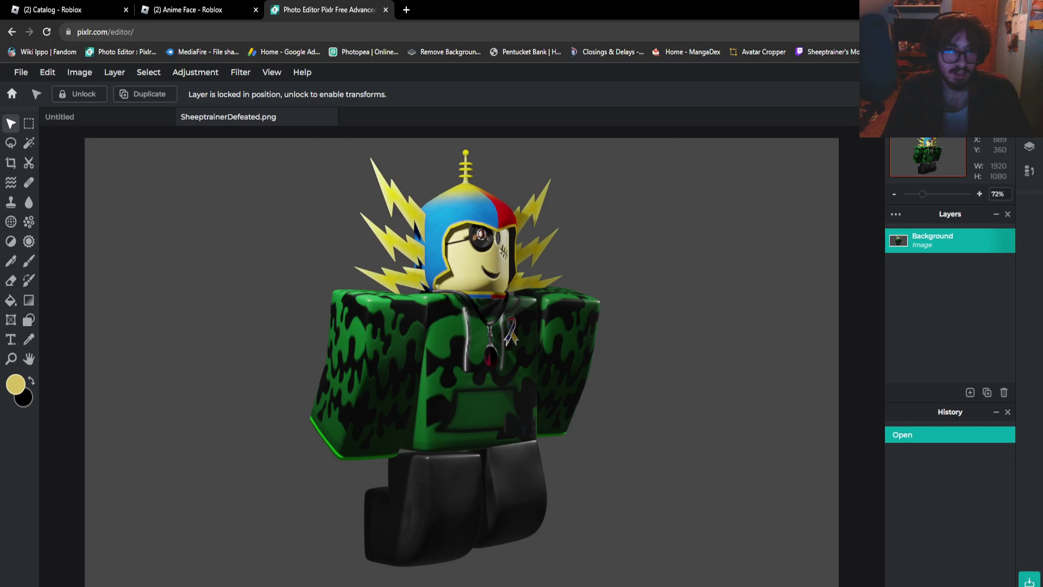
Try to select the grey background of SheeptrainerDefeated.png with the Wand at tolerance 32
key("ctrl+a")
key("ctrl+minus")
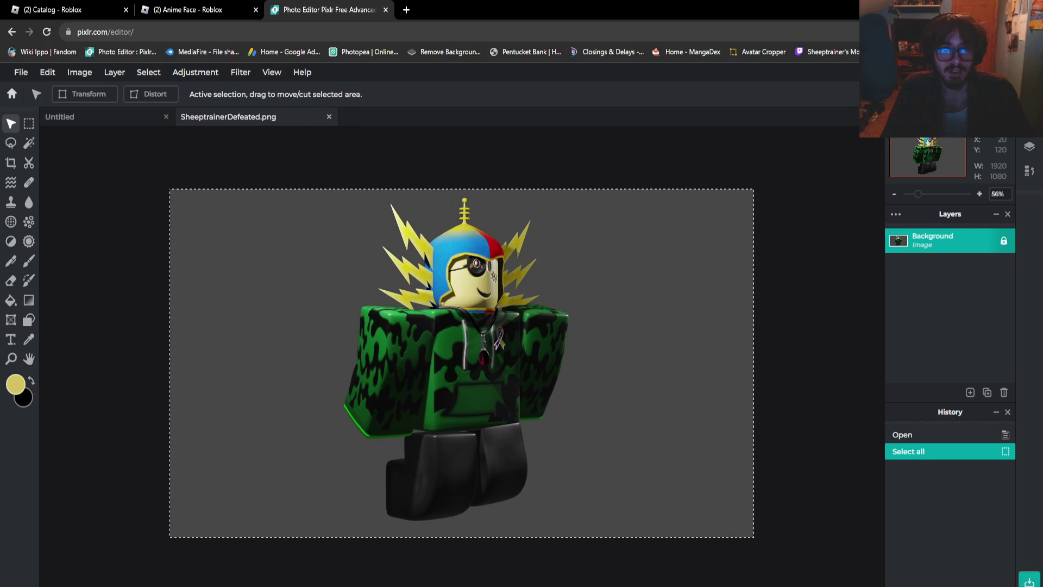
left_click(29, 142)
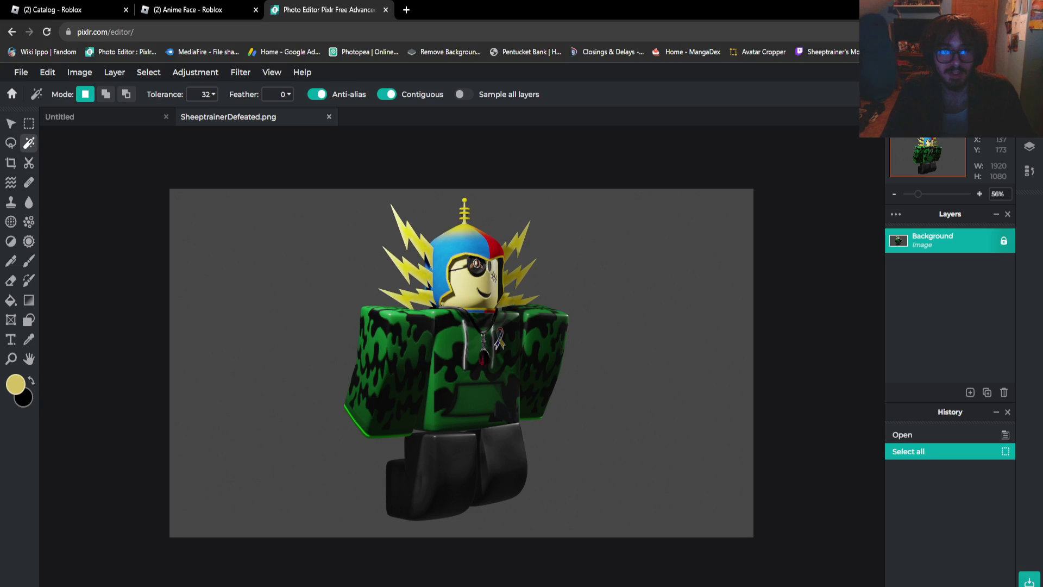
left_click(210, 245)
key("ctrl+plus")
Lower the Wand tolerance to 9 and reselect the grey background around the character
left_click(206, 94)
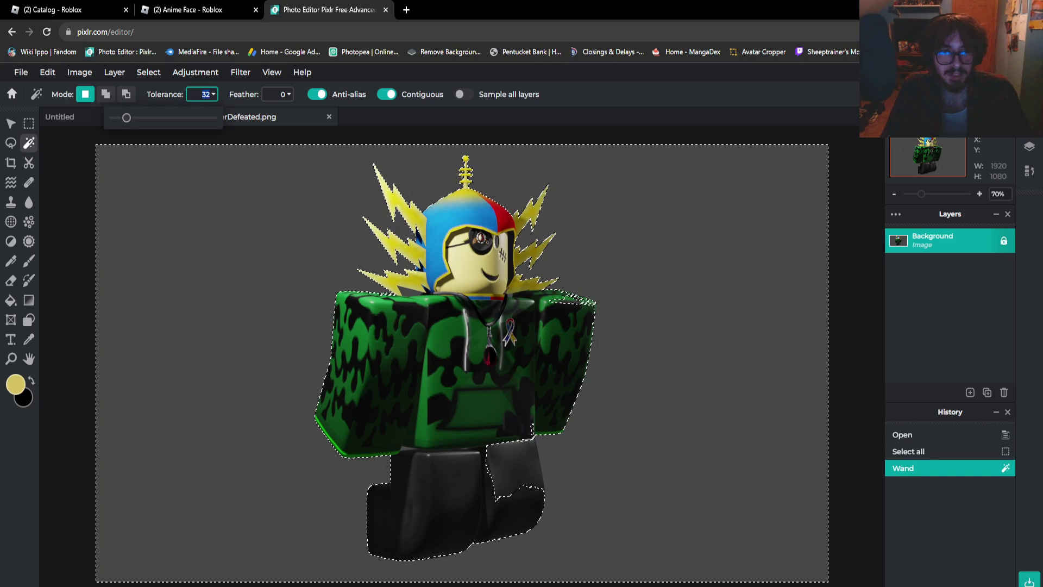
left_click_drag(126, 118, 116, 118)
scroll(143, 196, "down", 2)
left_click(144, 196)
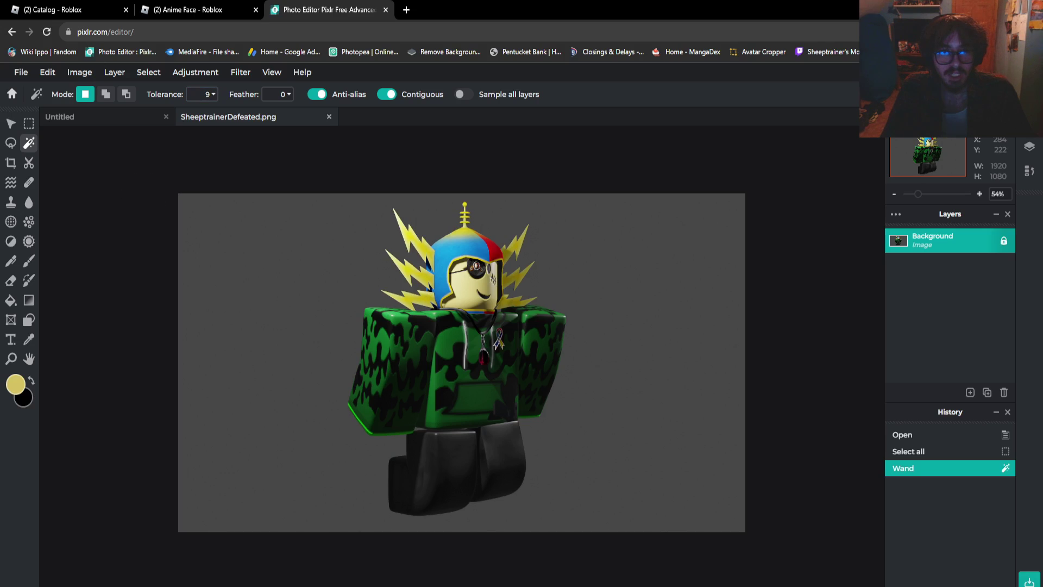
left_click(262, 262)
key("ctrl+plus")
key("ctrl+plus")
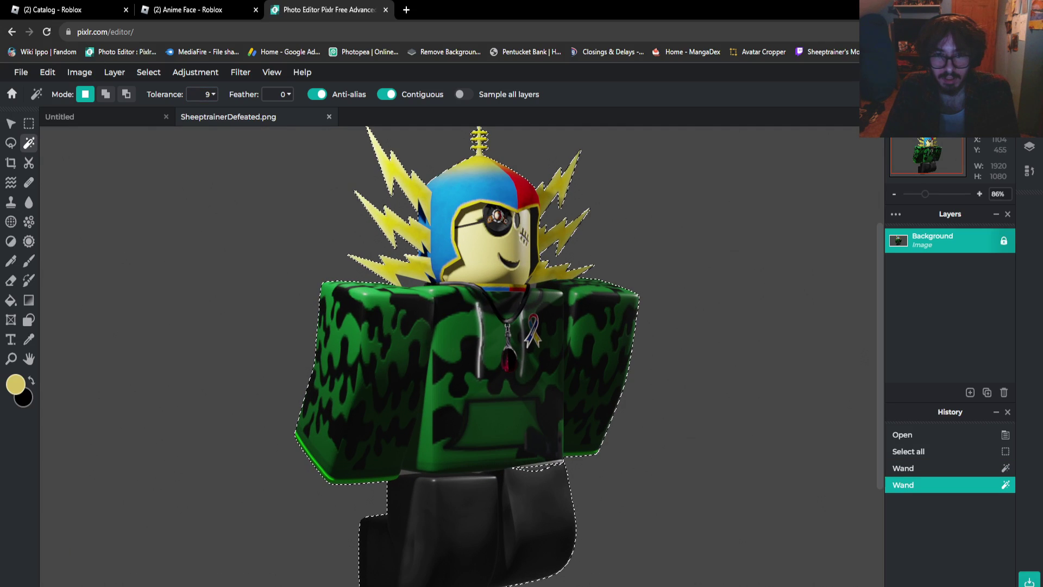
Set the Wand tolerance to 8, reselect the grey background around the character and delete it
scroll(563, 312, "down", 3)
left_click(206, 94)
type("8")
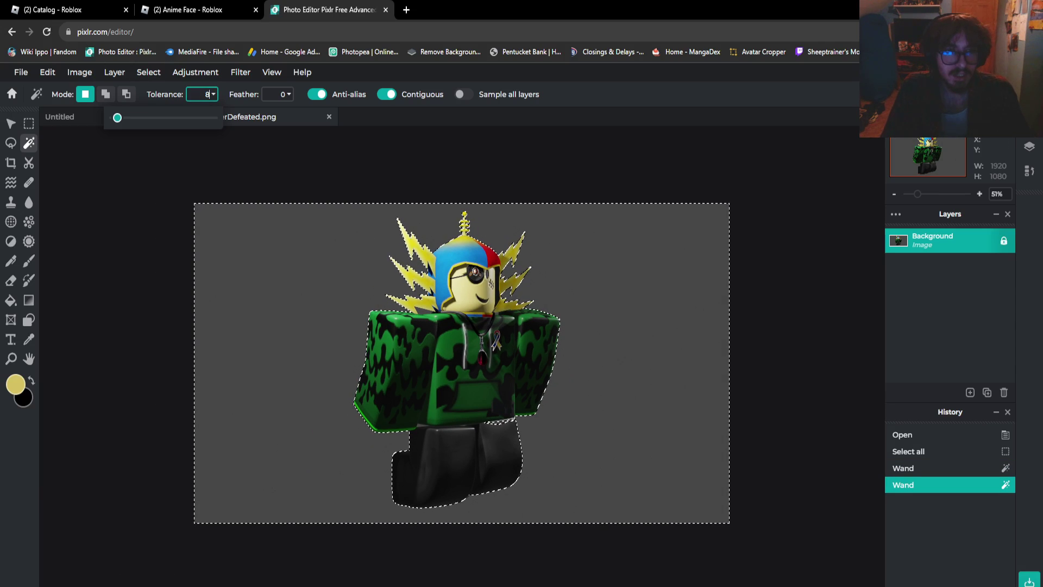
left_click(174, 163)
left_click(326, 295)
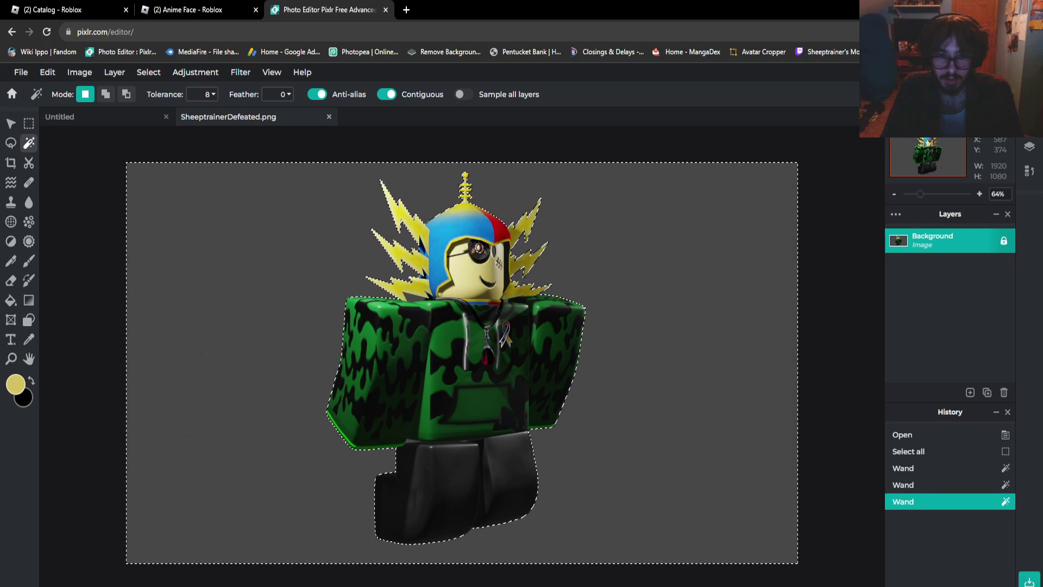
key("Delete")
Select and clear the leftover grey patches between the lightning bolts, neck and shoulders with the Wand
scroll(451, 291, "up", 5)
scroll(457, 380, "up", 2)
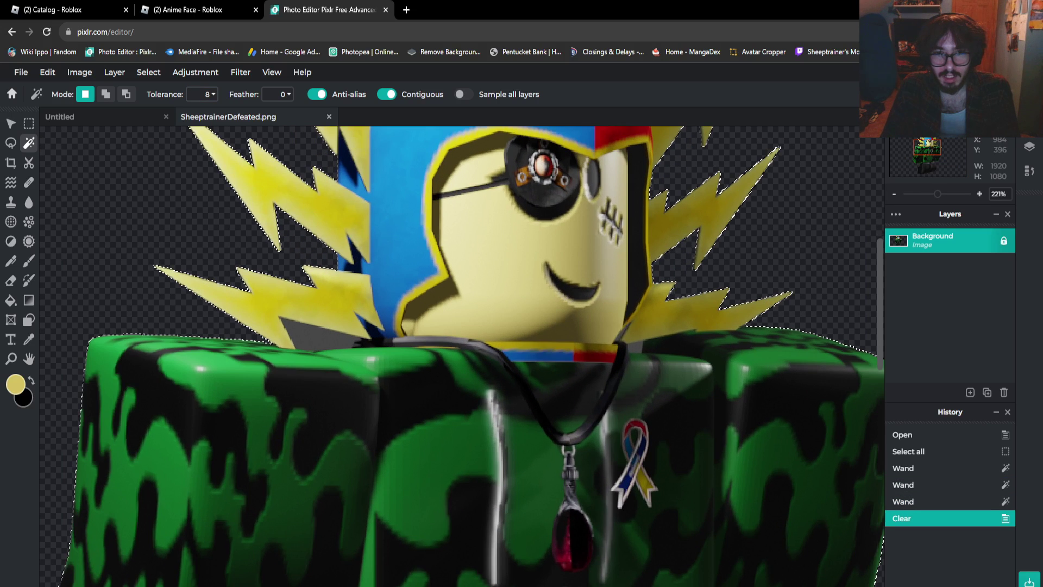
left_click(315, 334)
key("Delete")
left_click(671, 345)
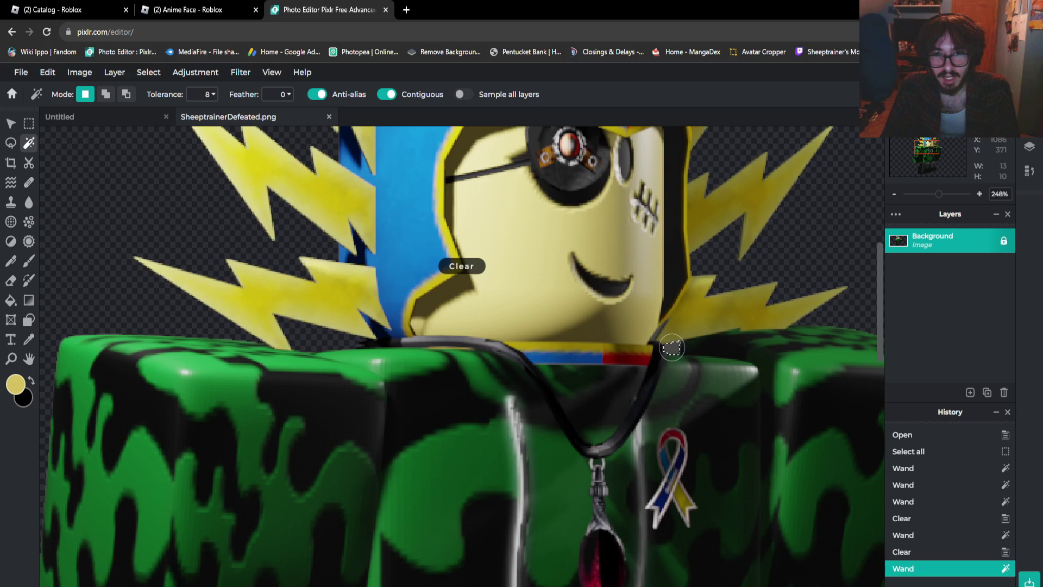
key("Delete")
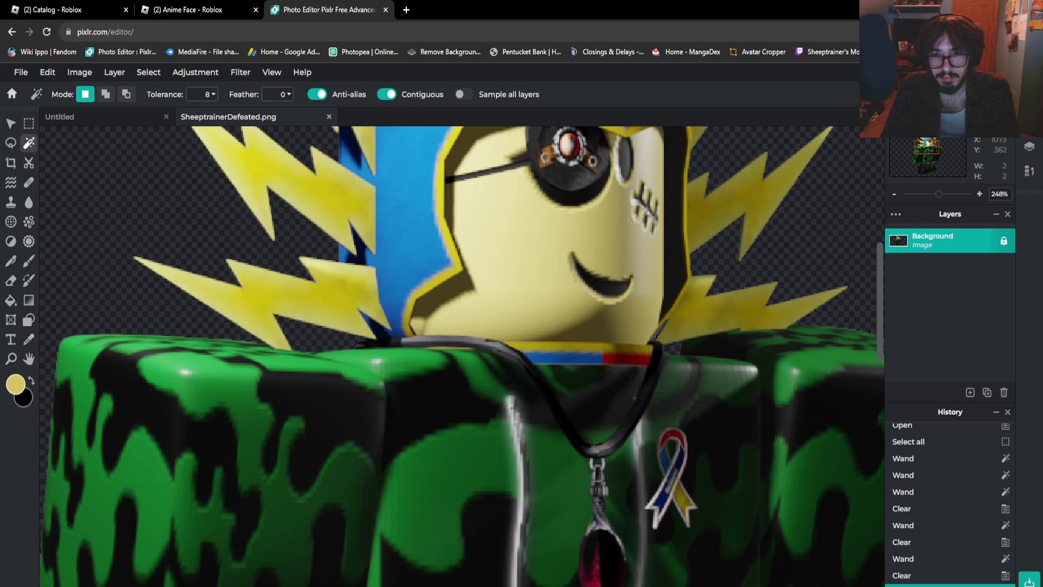
left_click(657, 335)
scroll(457, 263, "down", 8)
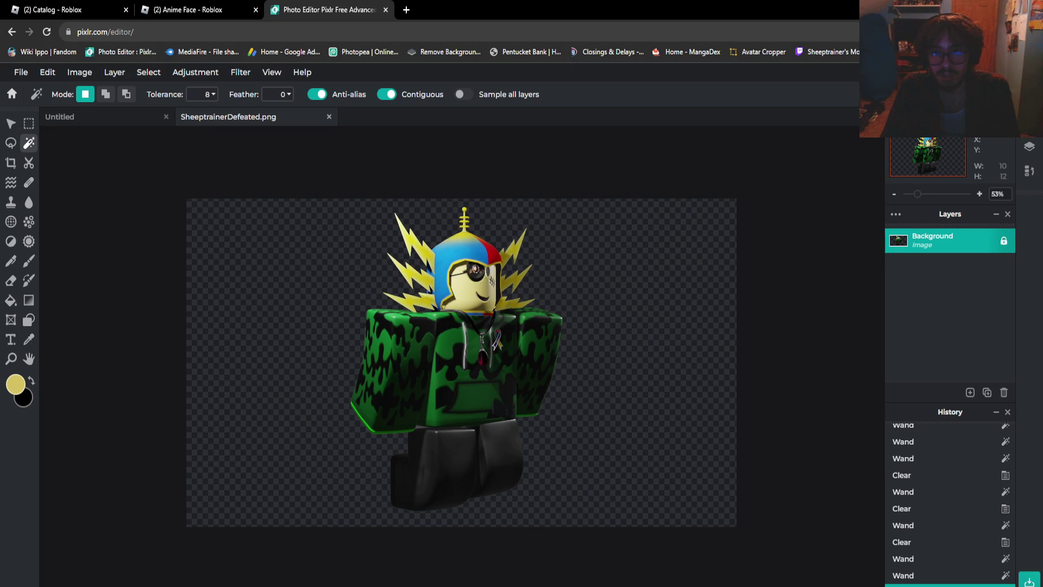
Crop the image closely around the character to about 830 × 1054 px
left_click(10, 162)
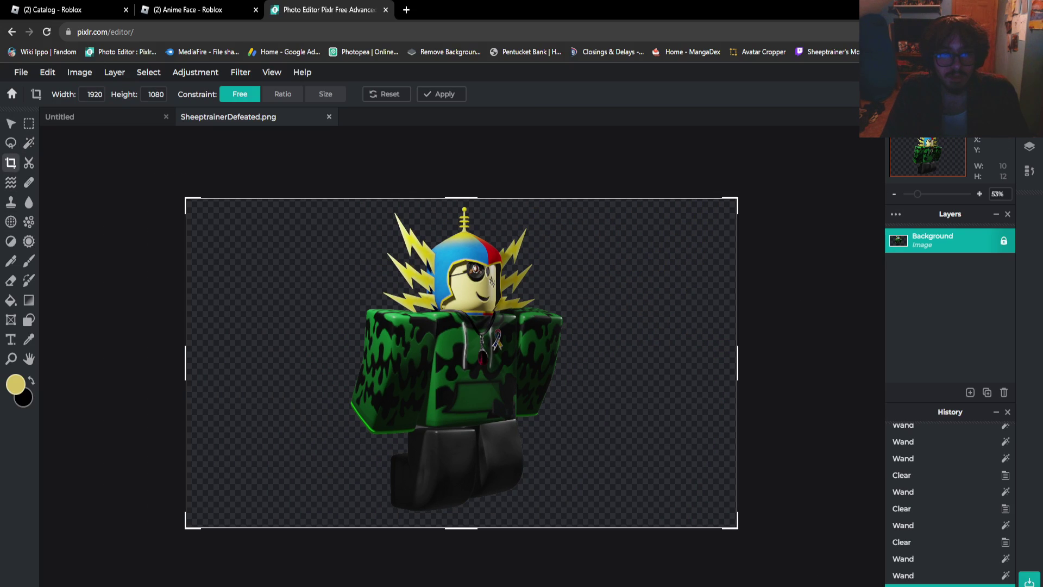
left_click_drag(185, 363, 336, 362)
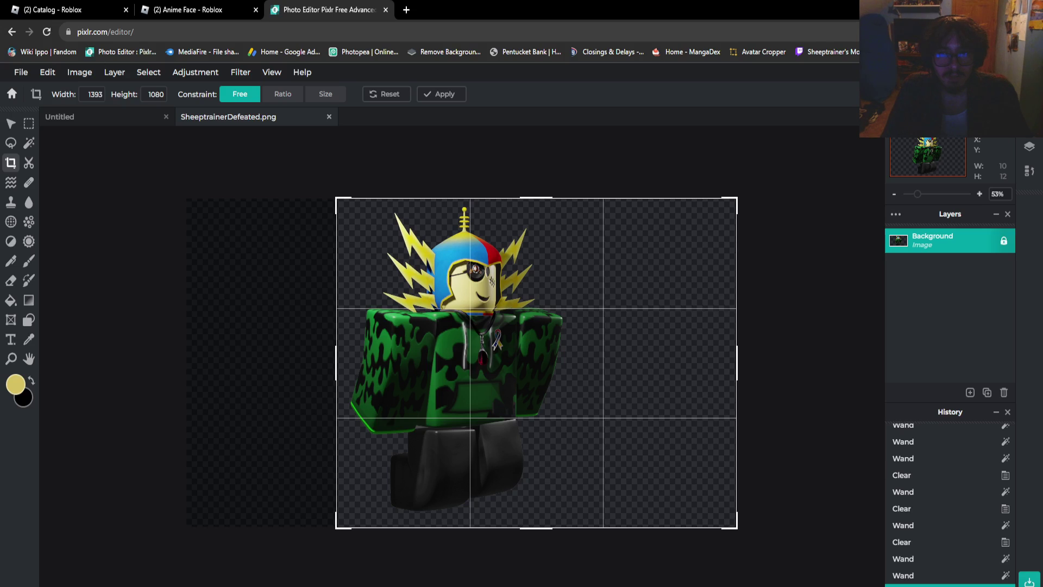
left_click_drag(736, 362, 576, 363)
left_click_drag(455, 527, 455, 519)
key("Return")
scroll(463, 263, "up", 5)
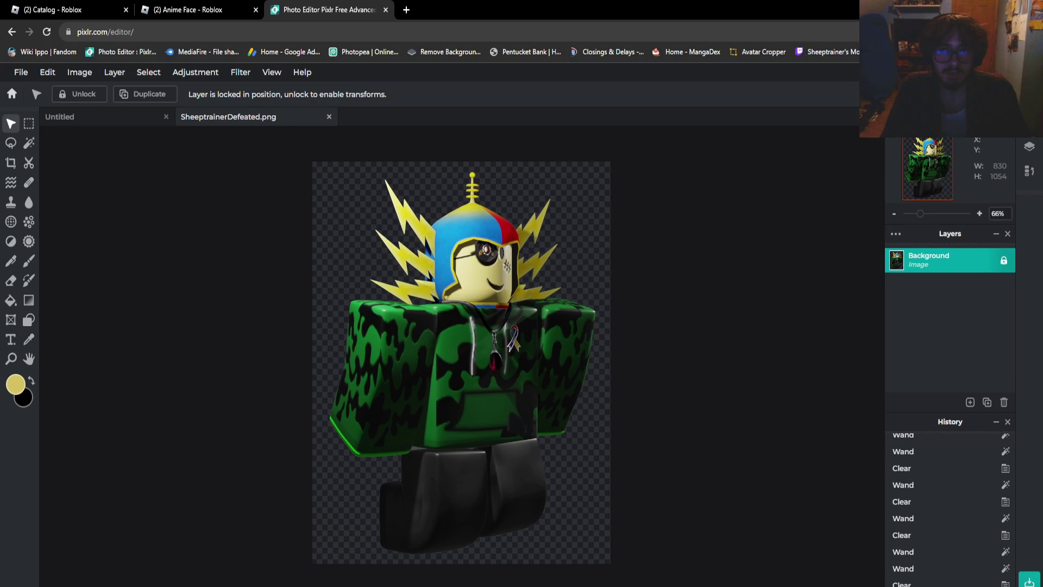
Sample the light skin colour of the cheek beside the mouth as the main colour
scroll(562, 202, "up", 4)
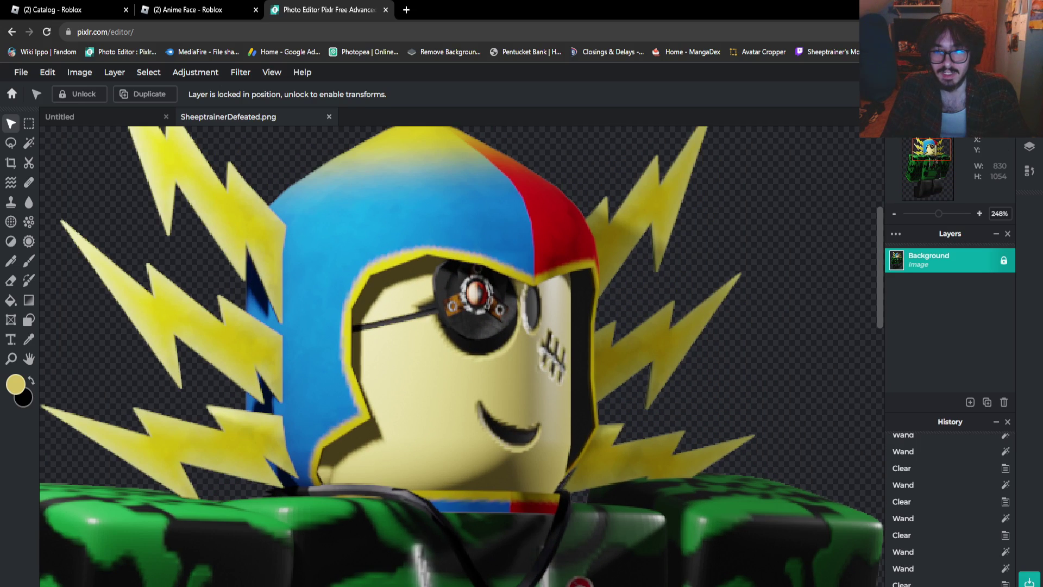
scroll(461, 356, "right", 1)
scroll(454, 356, "down", 1)
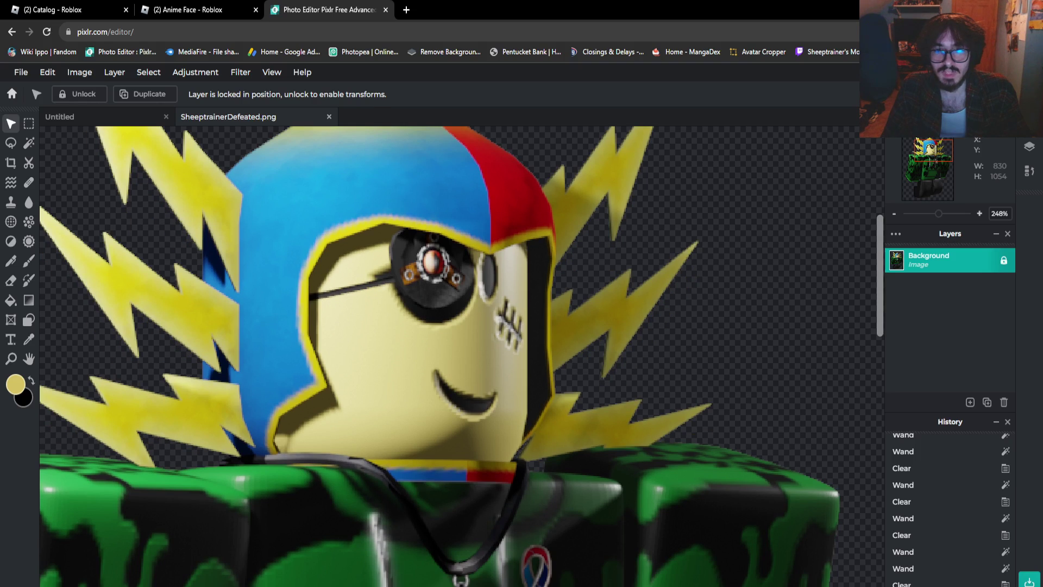
left_click(28, 339)
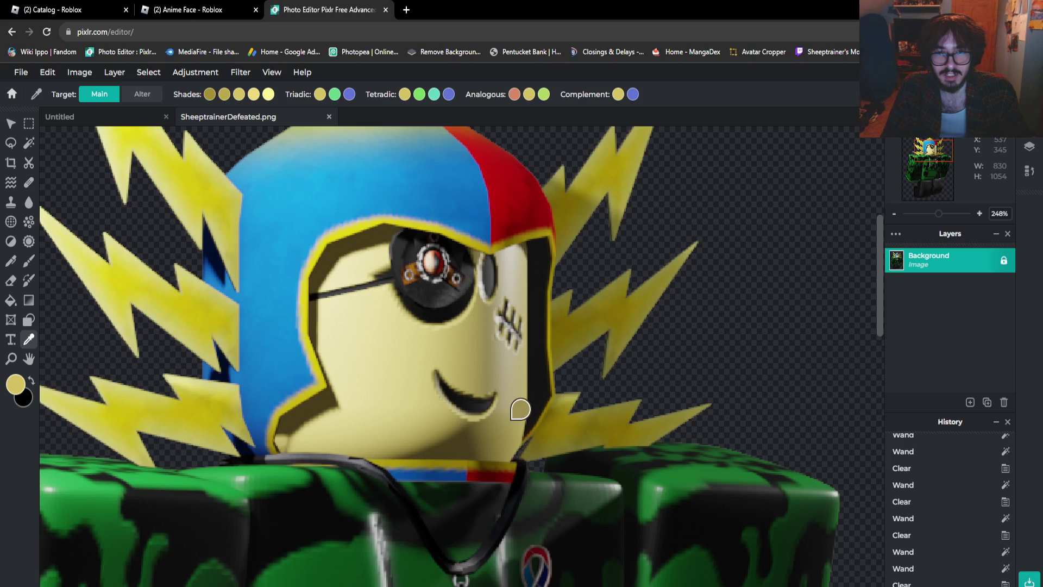
left_click(423, 360)
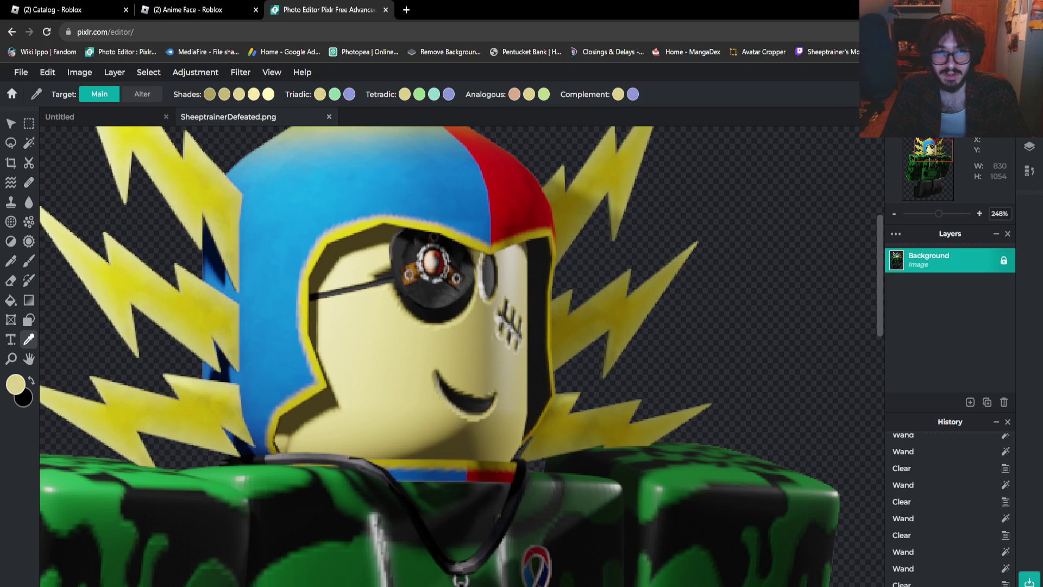
Reduce the 40 px brush's softness and try to paint over the mouth with the sampled skin colour
left_click(29, 261)
left_click(86, 94)
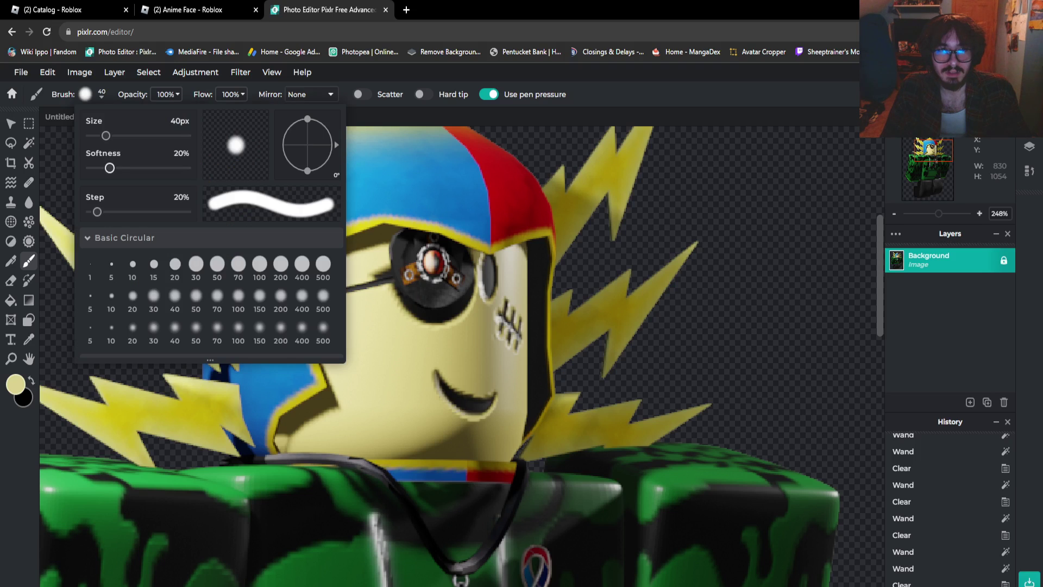
left_click_drag(109, 168, 91, 168)
left_click(85, 94)
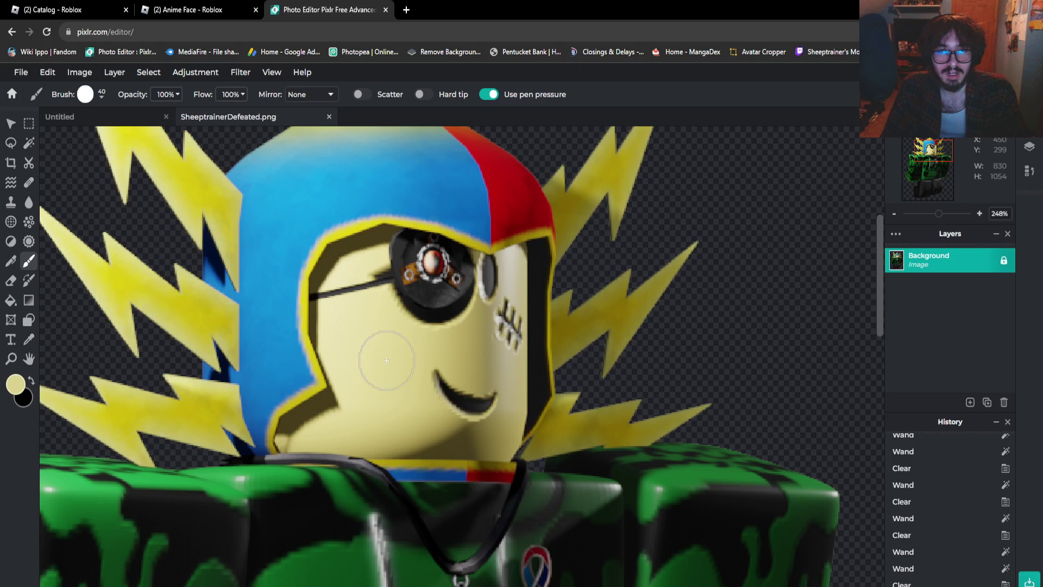
left_click(436, 365)
mouse_move(437, 365)
left_mouse_down()
mouse_move(439, 406)
mouse_move(435, 394)
left_mouse_up()
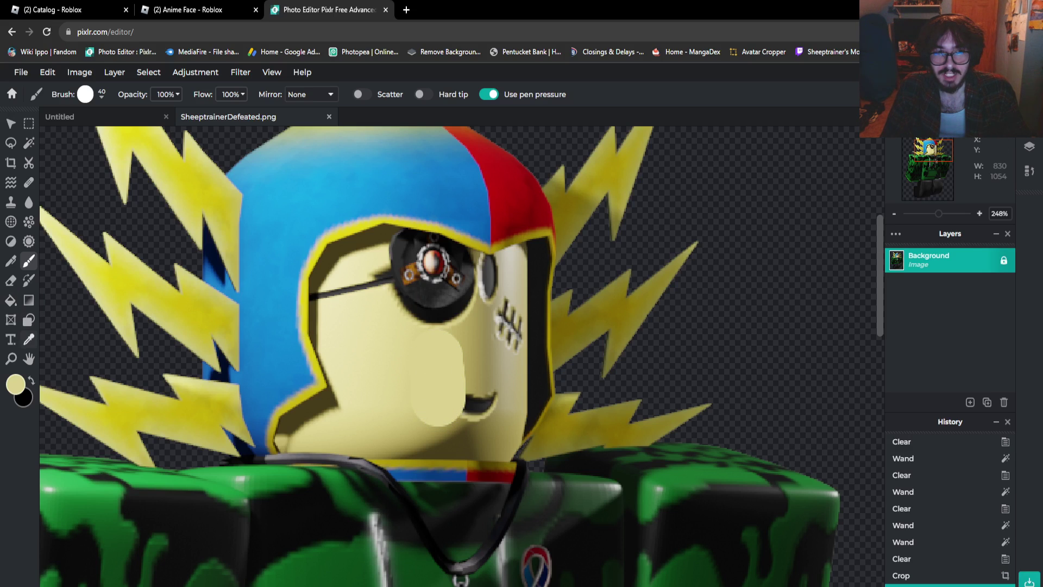
Sample the darker skin tone between the eye patch and the stitches for the brush
left_click(28, 339)
left_click(488, 333)
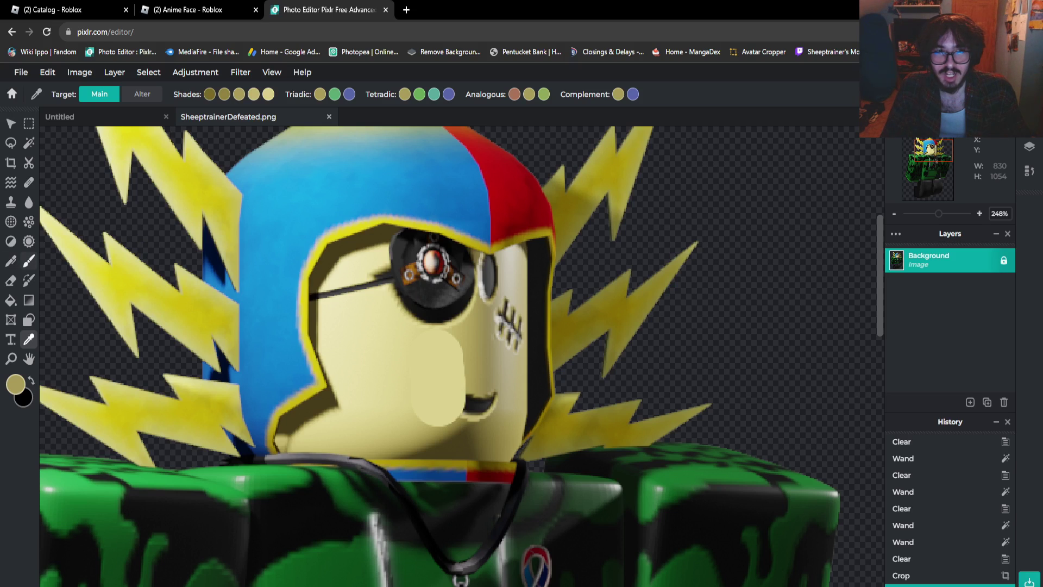
left_click(28, 261)
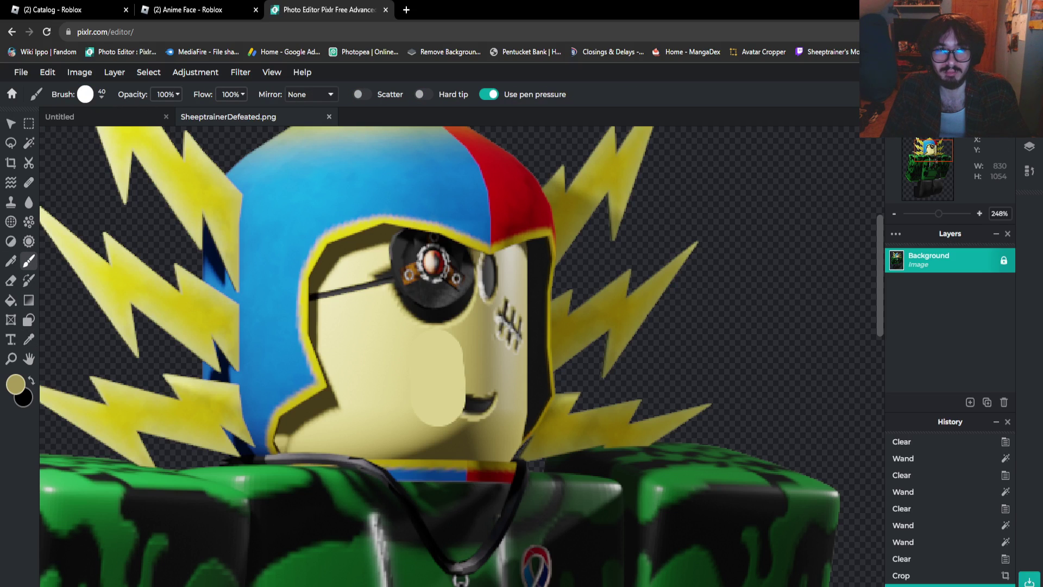
Switch to the Spot heal tool and undo the paint stroke over the mouth
left_click(28, 182)
key("ctrl+z")
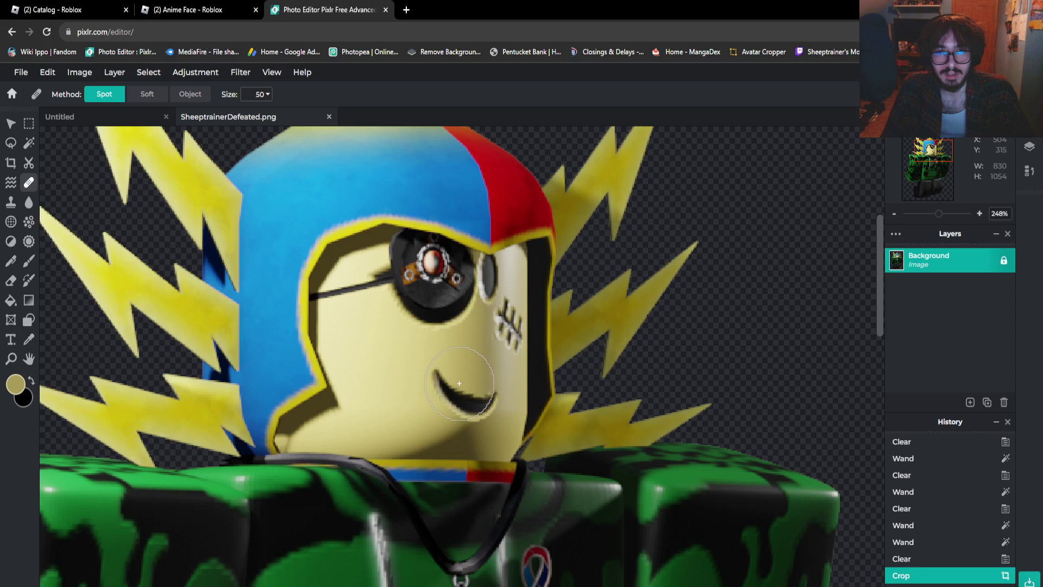
Try to remove the mouth with the Spot heal tool at size 50 and at size 10, undoing each attempt
left_click(459, 383)
key("ctrl+z")
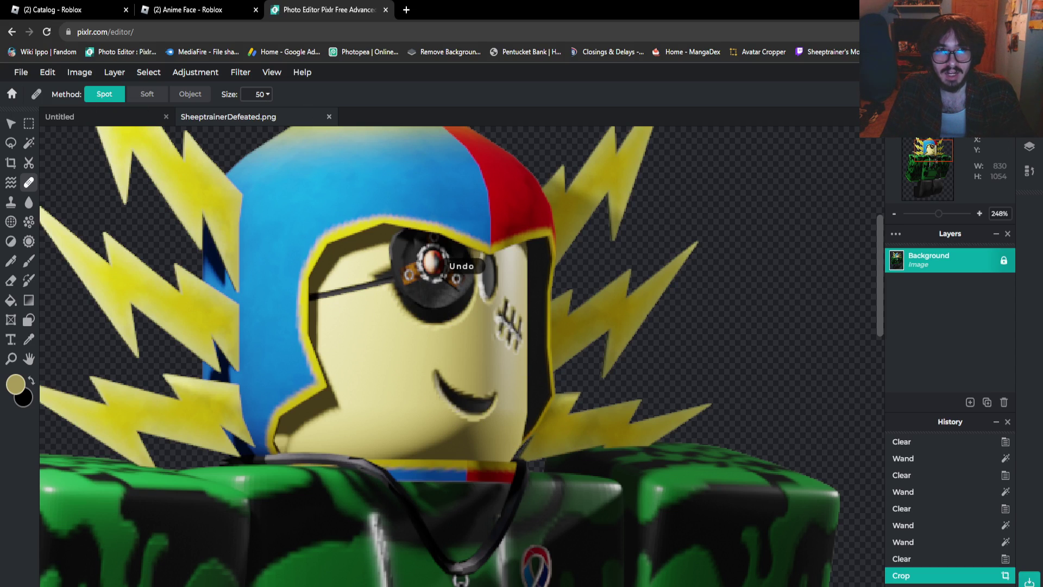
left_click(257, 94)
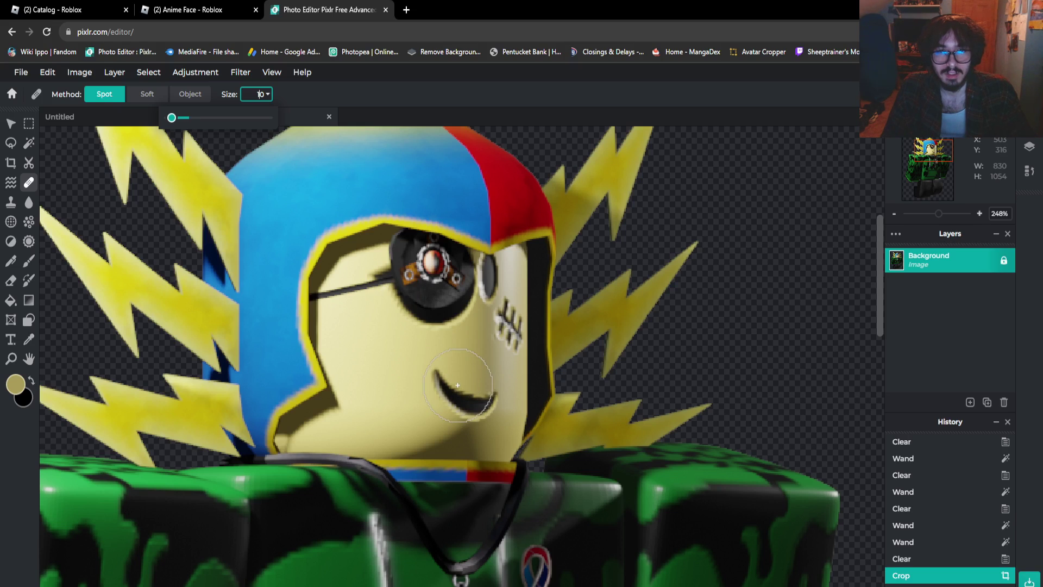
left_click(468, 400)
key("ctrl+z")
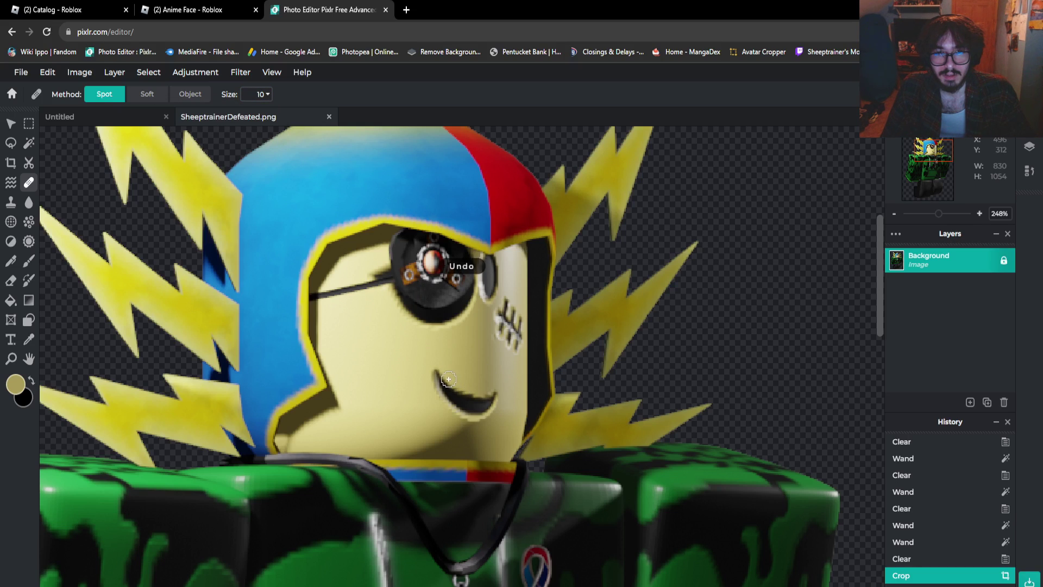
Try to heal away the mouth's near corner with repeated size 10 spots, then undo those heal spots
left_click(443, 379)
left_click(446, 386)
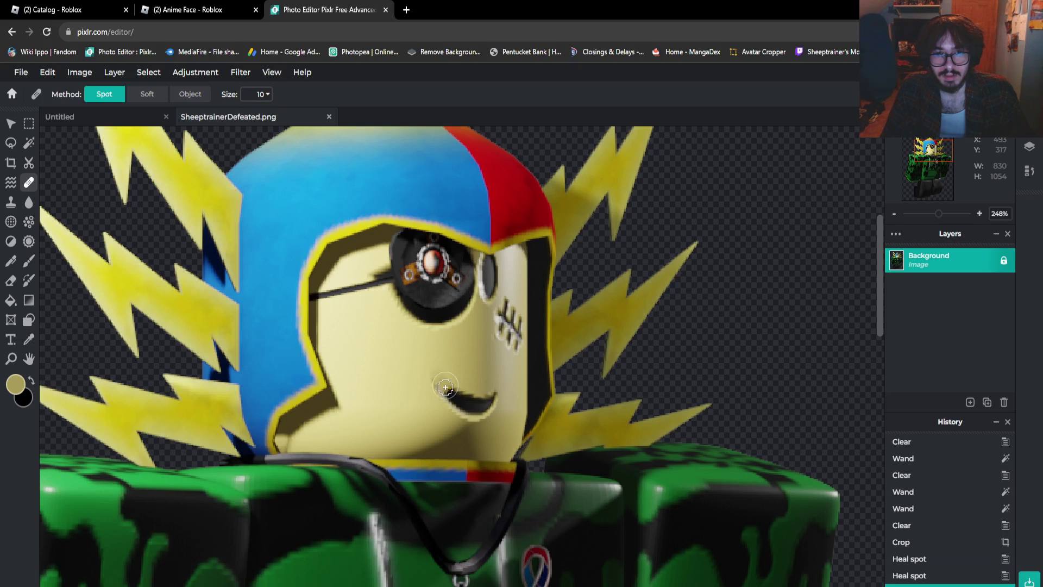
left_click(439, 387)
left_click(454, 394)
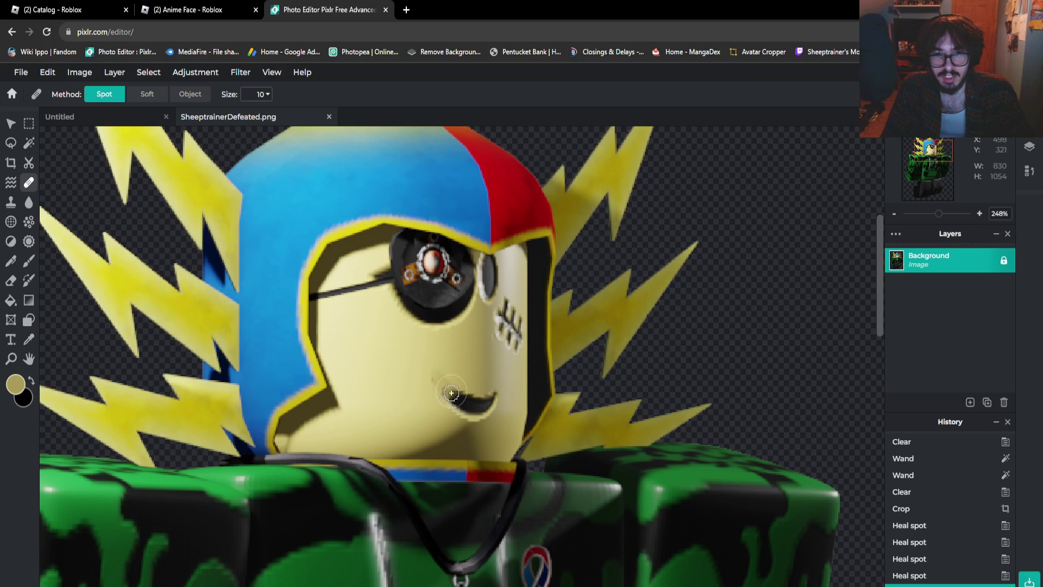
left_click(450, 392)
key("ctrl+z")
key("ctrl+z")
key("ctrl+z")
key("ctrl+z")
key("ctrl+z")
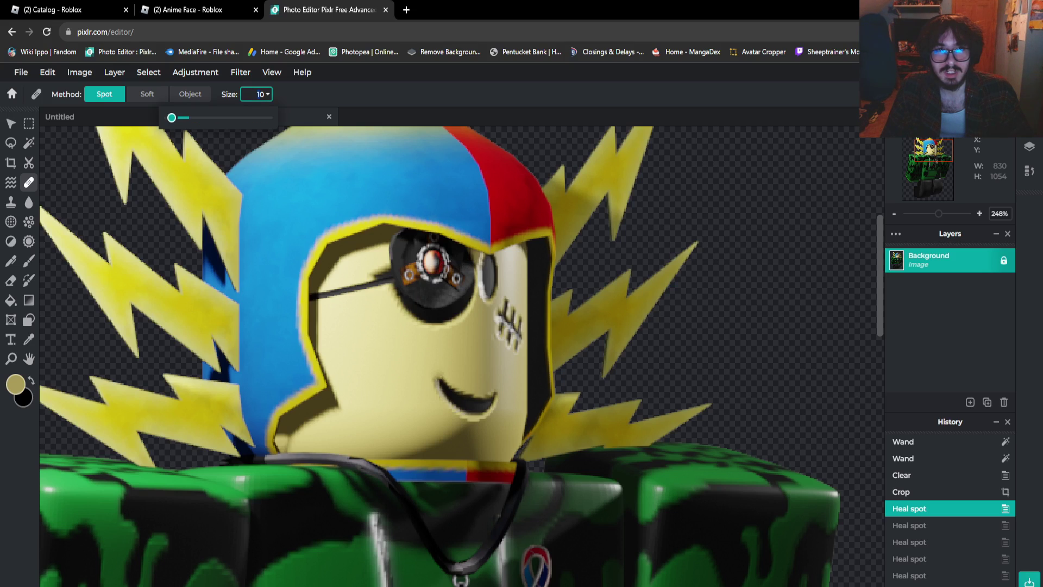
Set the Spot heal size to 20 and heal away the whole smiling mouth from corner to corner
key("bracketright")
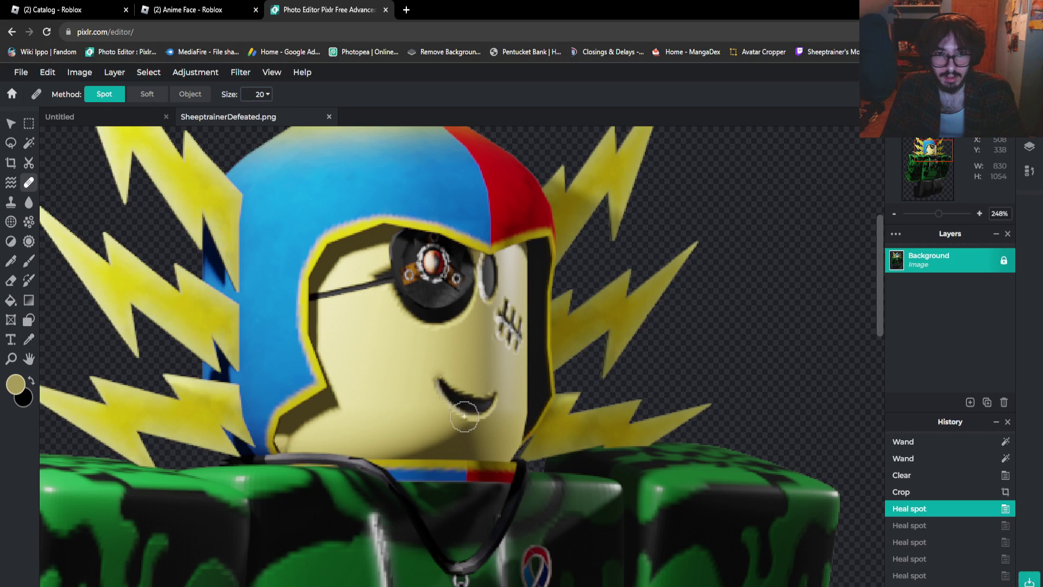
left_click(443, 381)
left_click(459, 398)
left_click(462, 400)
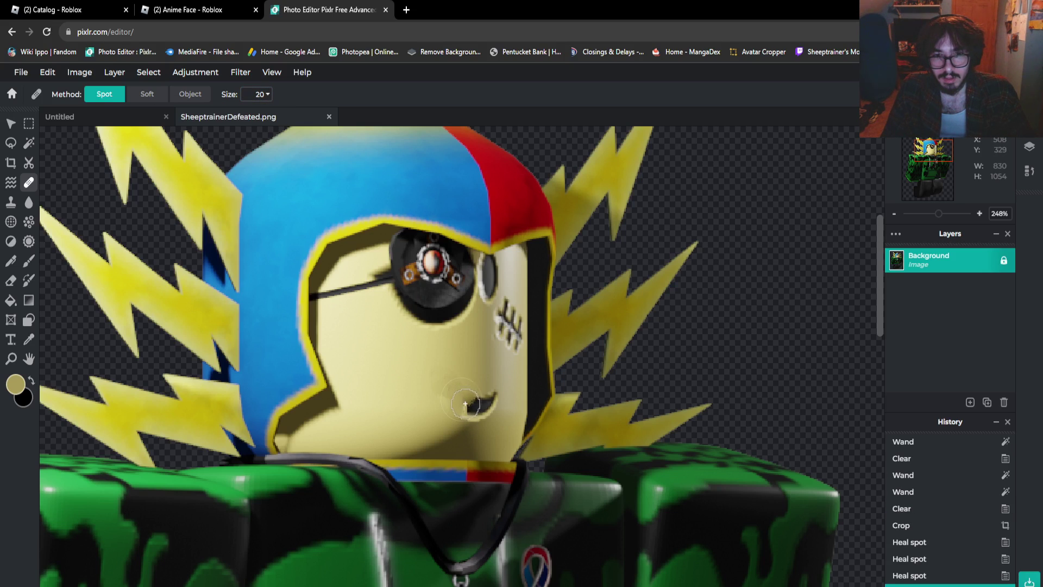
left_click(471, 405)
left_click(482, 406)
left_click(490, 400)
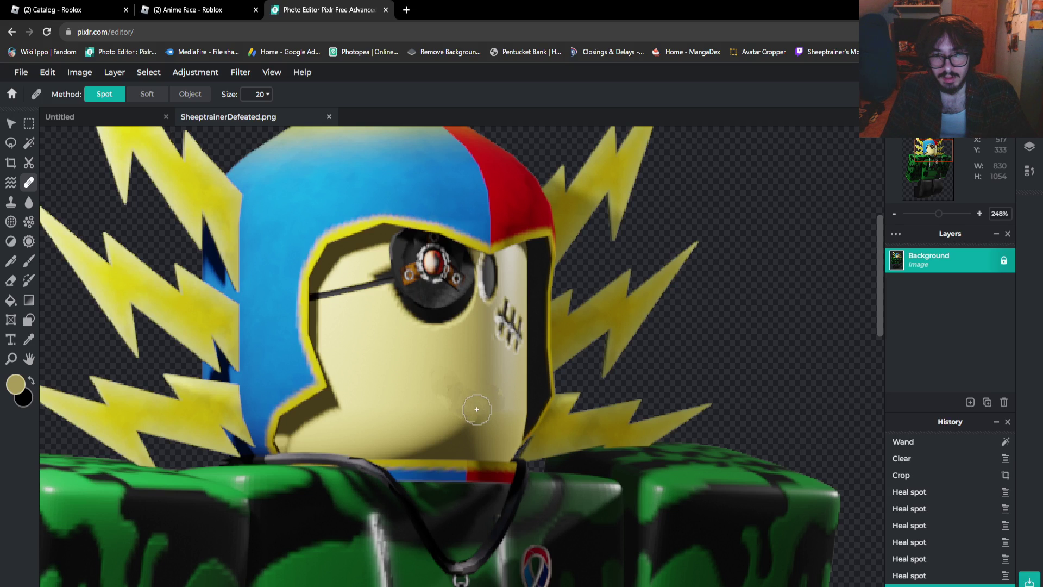
left_click(474, 407)
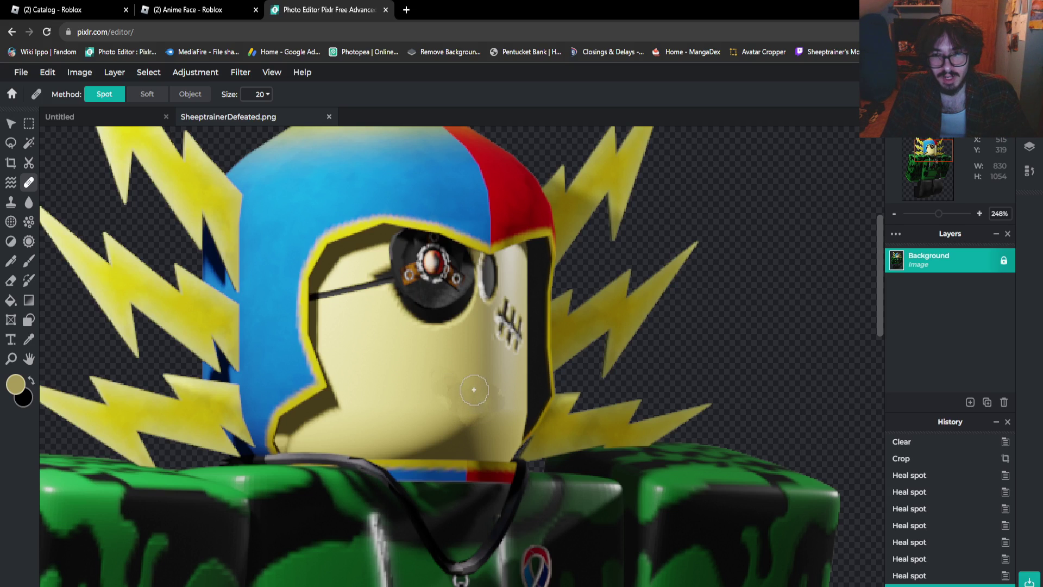
Heal away the uncovered eye between the eye patch and the stitches with the size 20 Spot heal tool
scroll(472, 383, "down", 1)
scroll(481, 348, "down", 1)
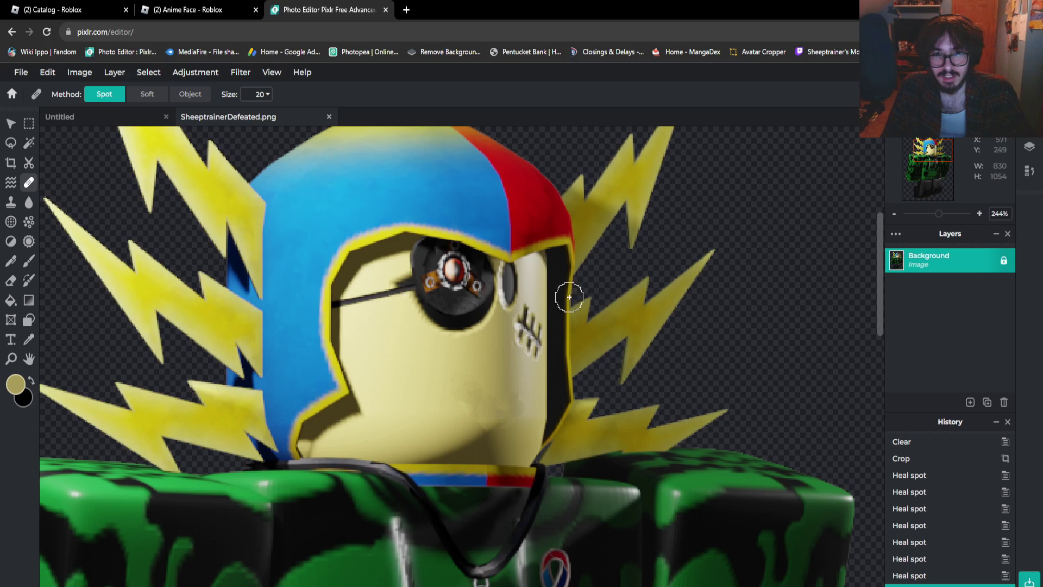
scroll(563, 258, "up", 3)
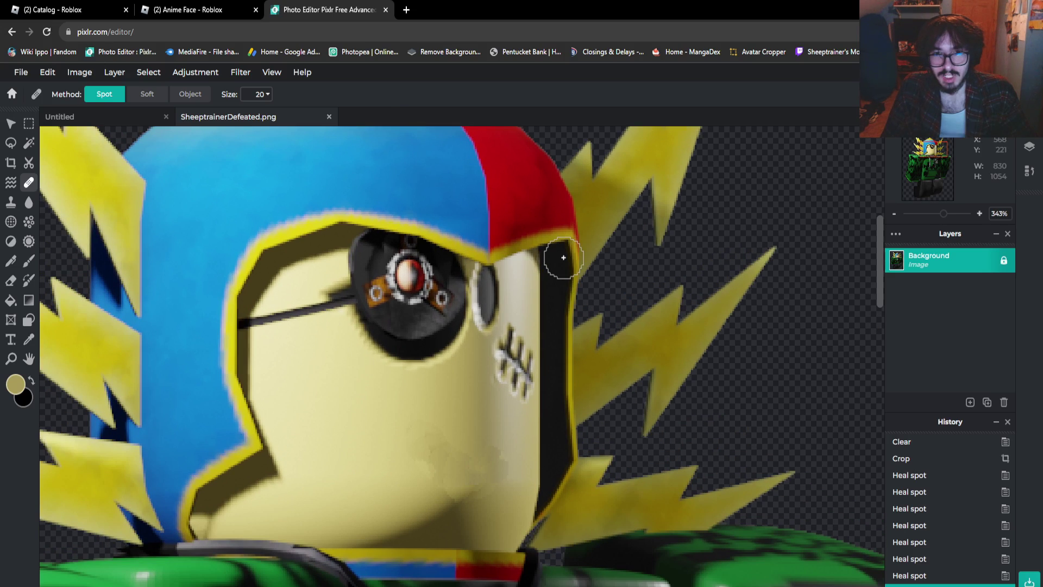
left_click(490, 284)
left_click(491, 298)
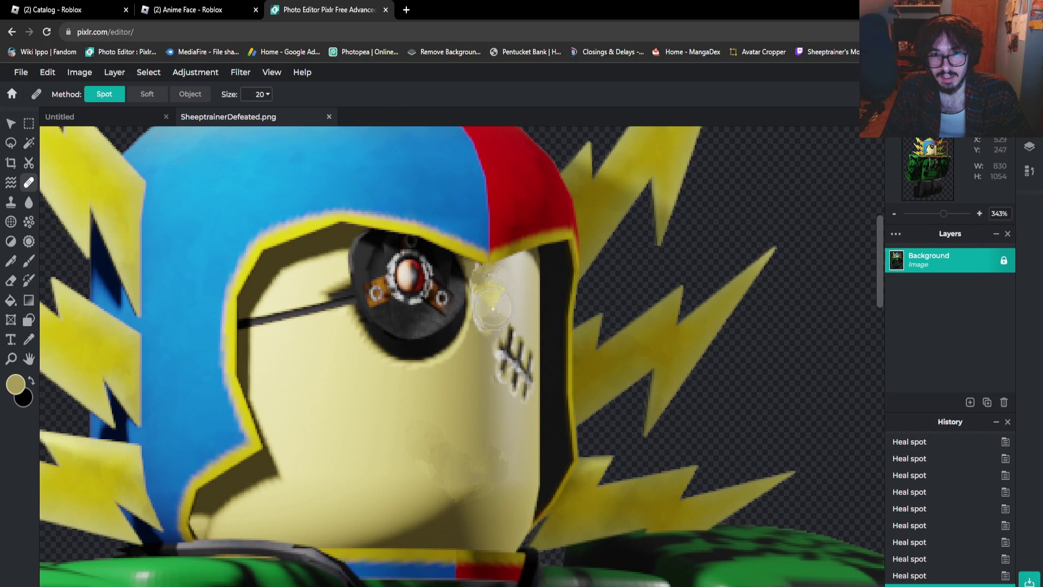
left_click(490, 313)
left_click(496, 290)
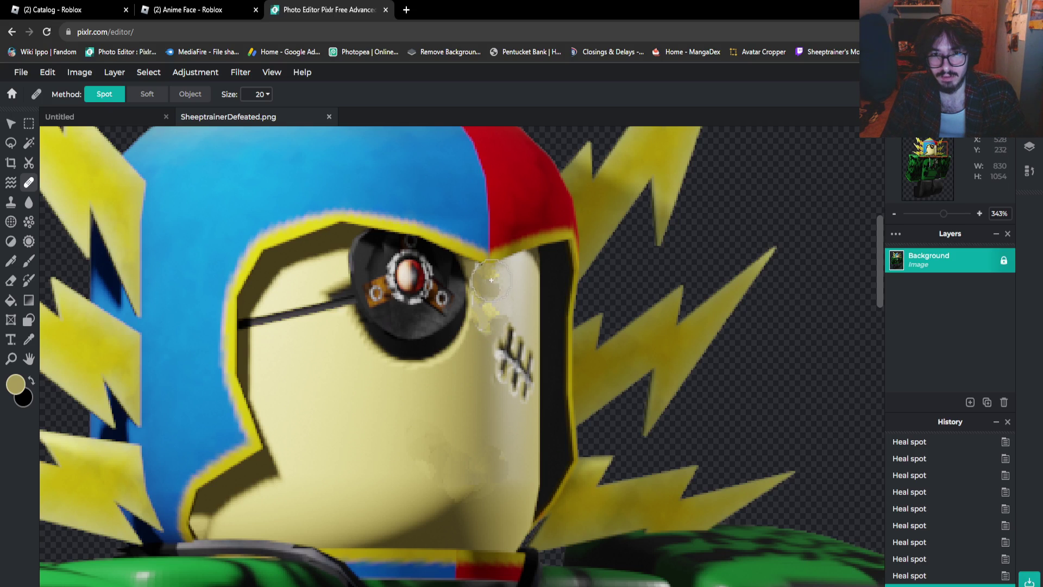
left_click(495, 281)
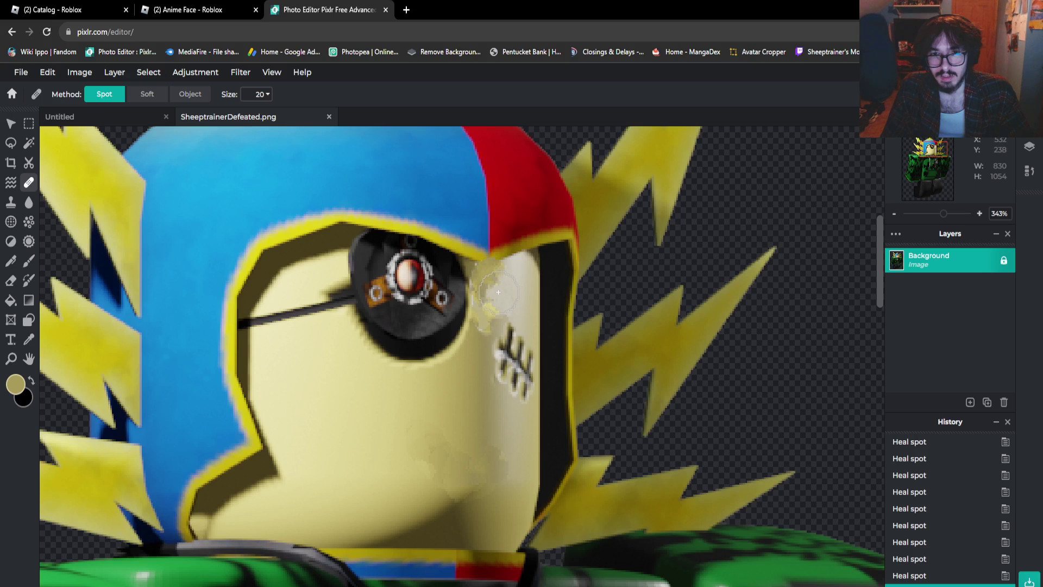
scroll(496, 299, "down", 4)
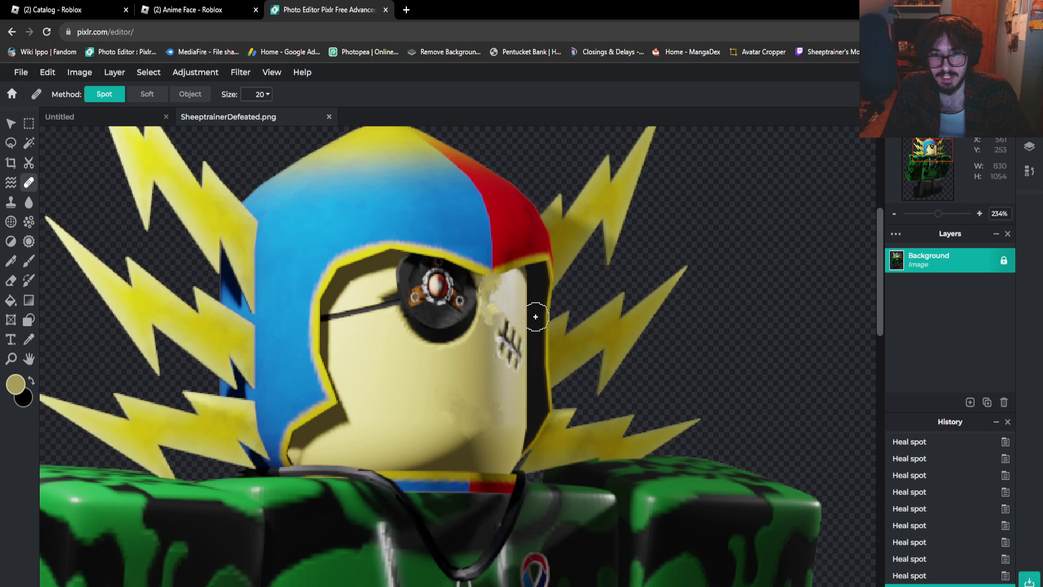
Bring the Anime Face picture from its Roblox catalog page into SheeptrainerDefeated.png as a pasted layer
scroll(543, 370, "down", 1)
left_click(206, 9)
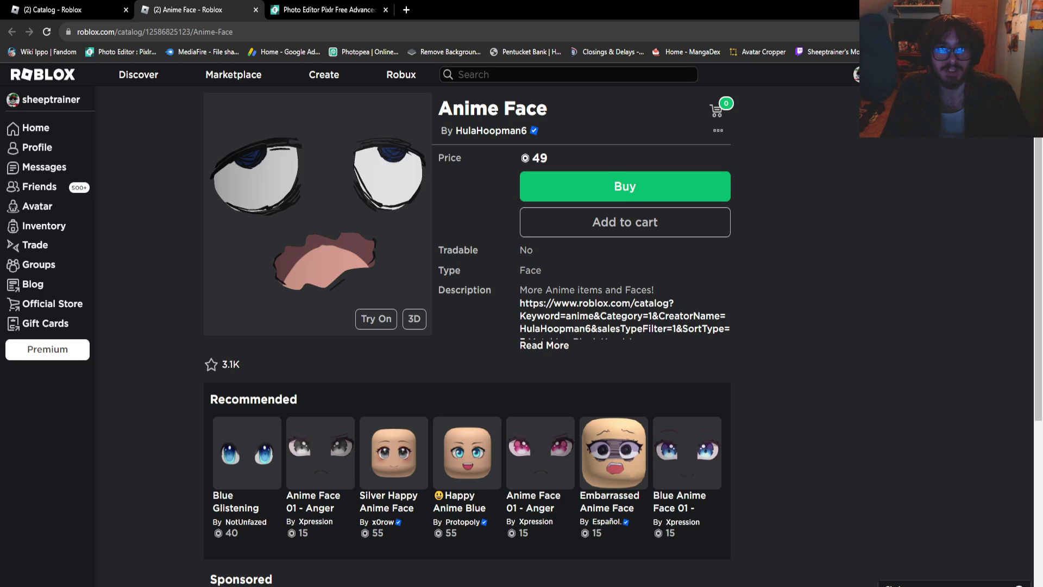
key("ctrl+Tab")
key("ctrl+v")
scroll(462, 353, "down", 2)
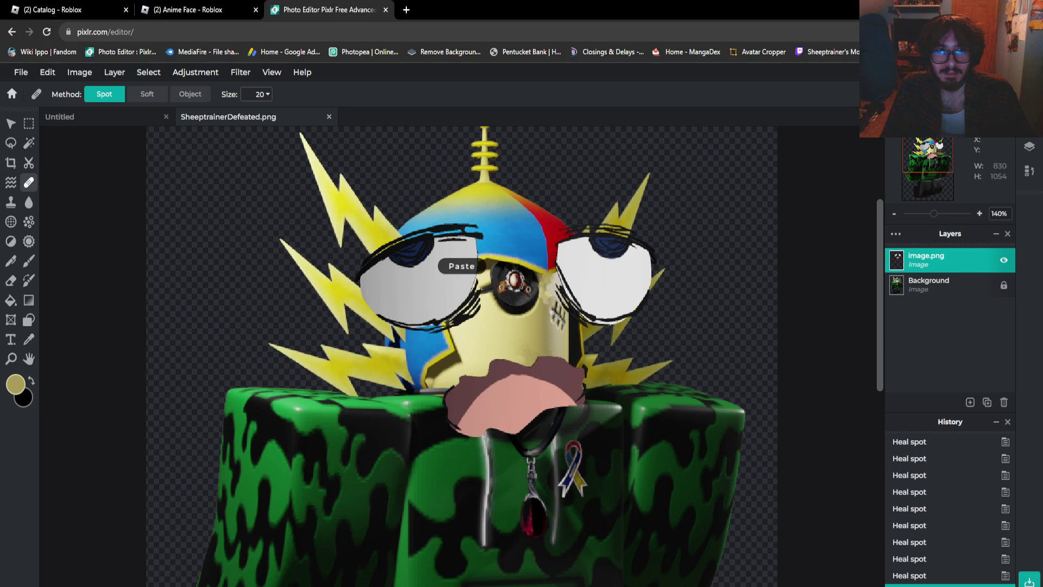
Move the pasted face layer off the head and down over the torso to X 275, Y 333
left_click(11, 124)
scroll(521, 291, "down", 2)
left_click_drag(520, 292, 534, 421)
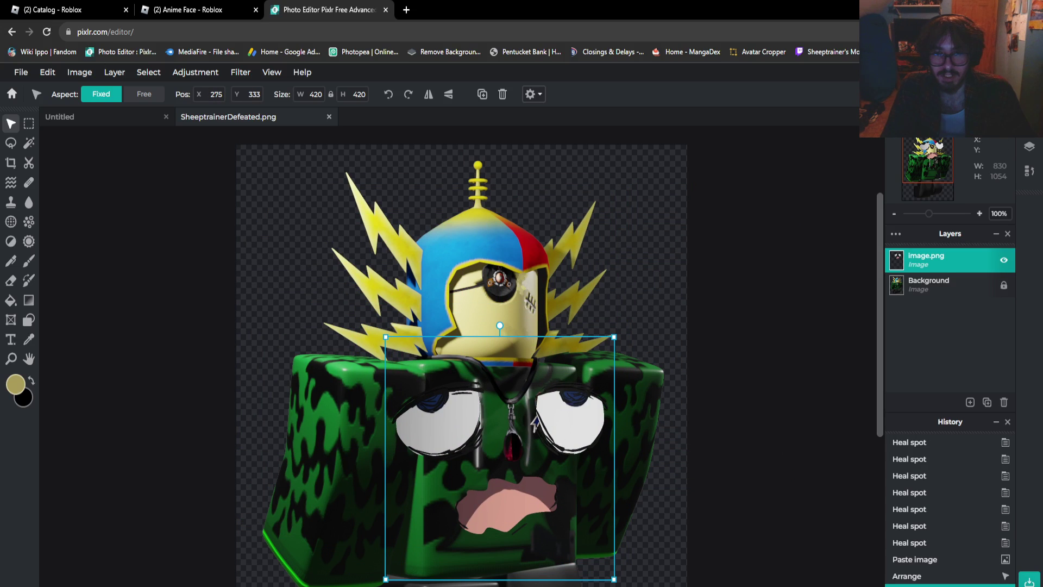
left_click(535, 423)
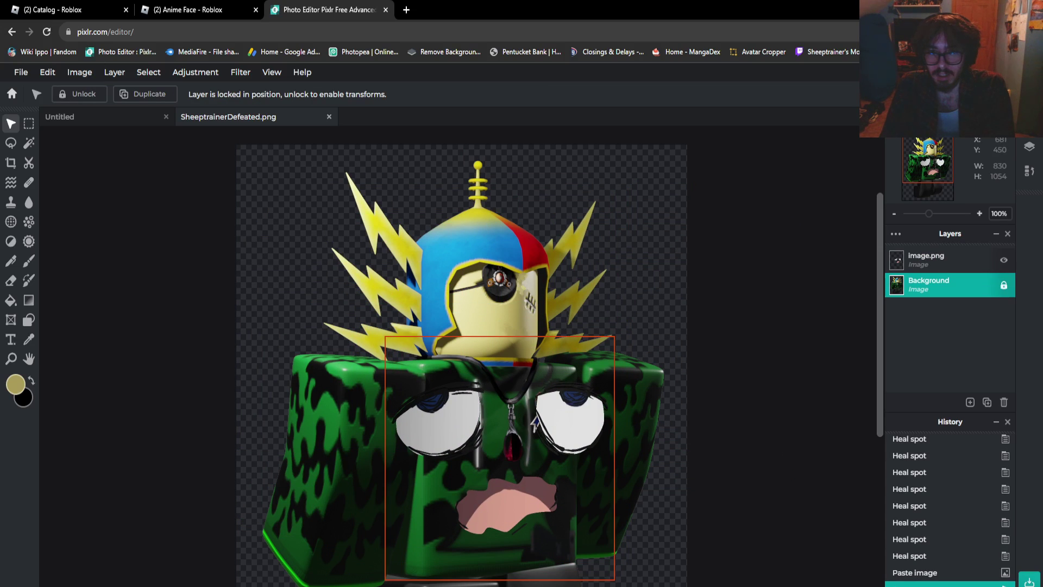
left_click(535, 423)
scroll(541, 430, "up", 1)
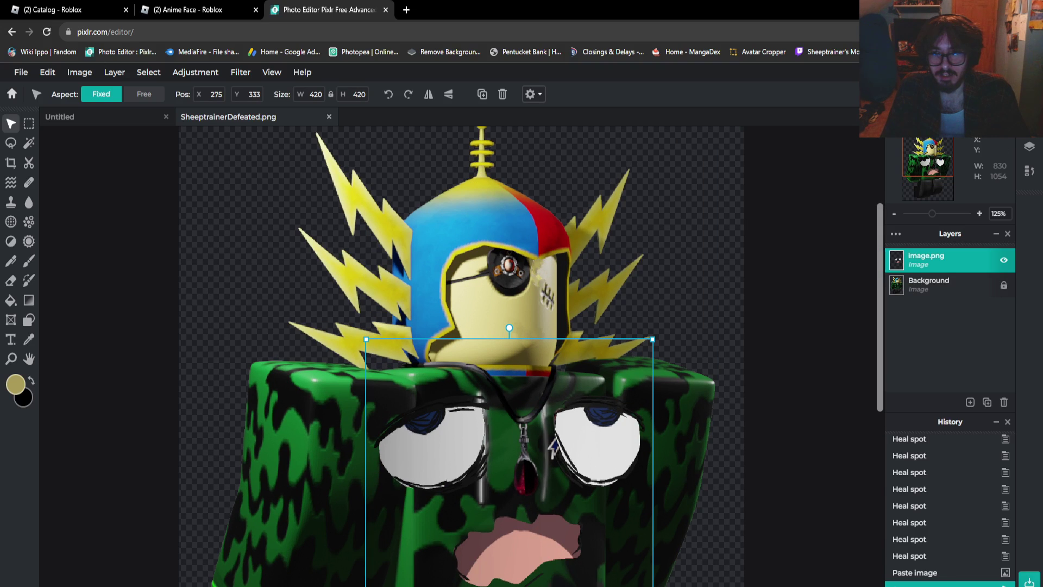
scroll(461, 356, "down", 1)
scroll(553, 433, "down", 1)
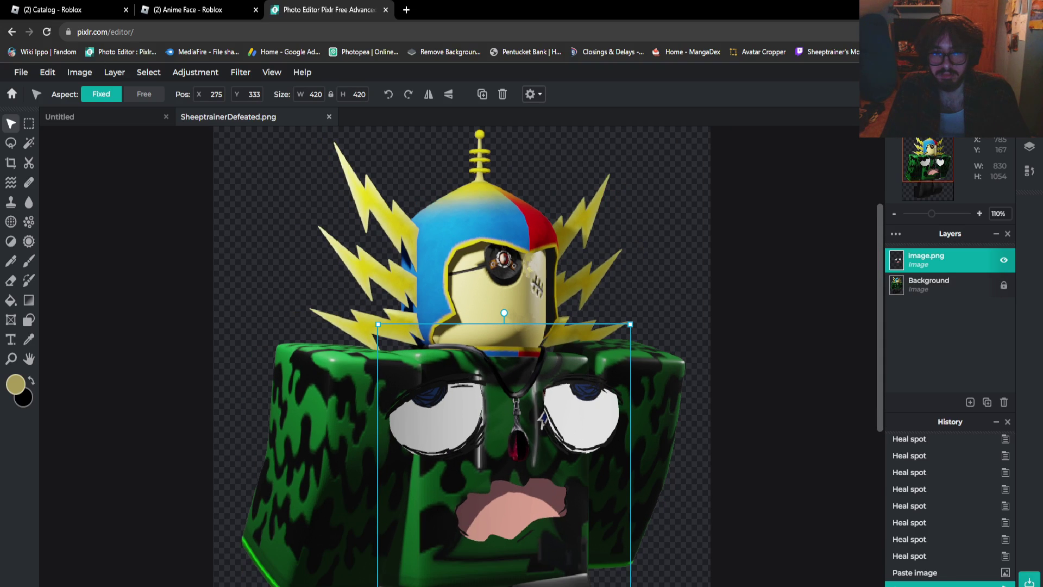
scroll(478, 355, "up", 1)
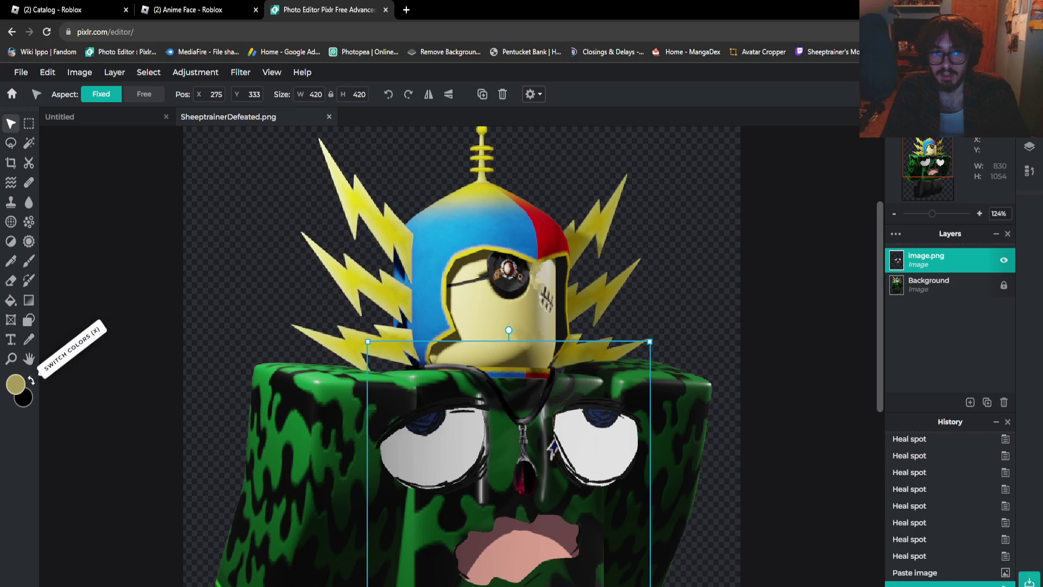
Swap the colours to make black the main colour and set the Brush size to 10 px
left_click(31, 380)
left_click(29, 261)
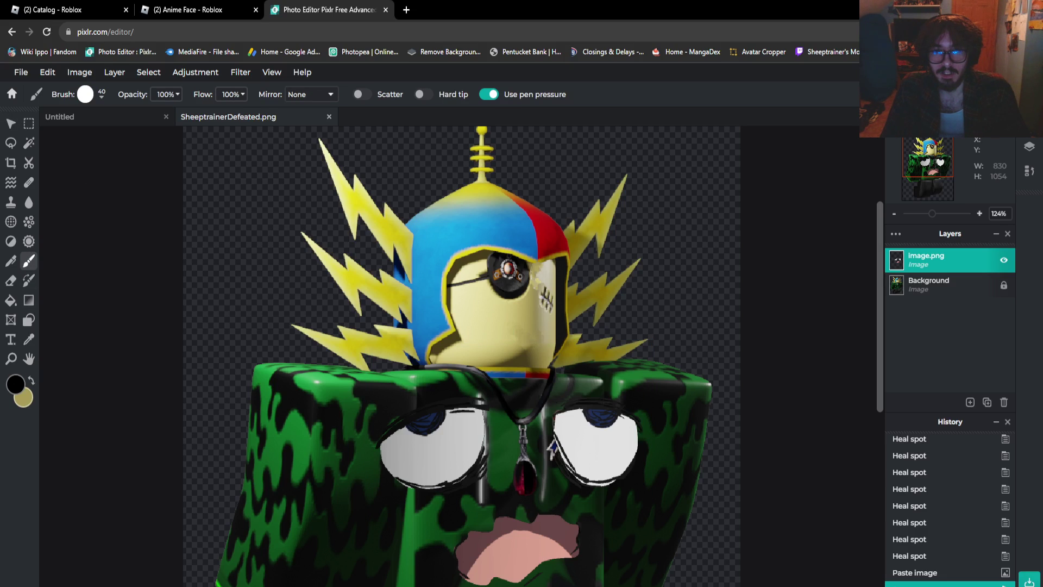
left_click(85, 94)
left_click(175, 121)
type("10")
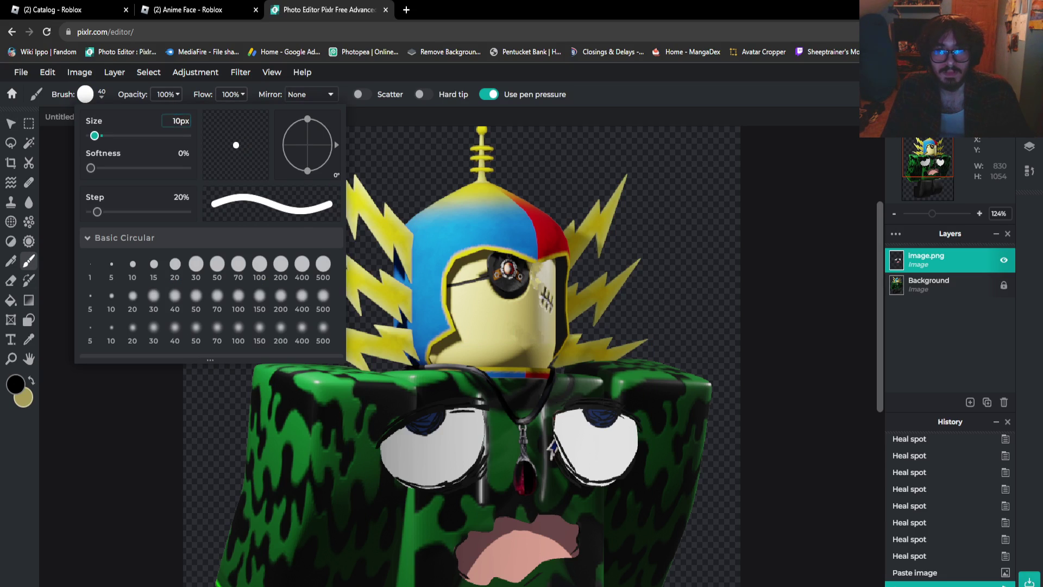
key("Return")
Move the pasted face layer beside the head, partly outside the canvas, to X -231, Y 98
scroll(679, 414, "down", 5)
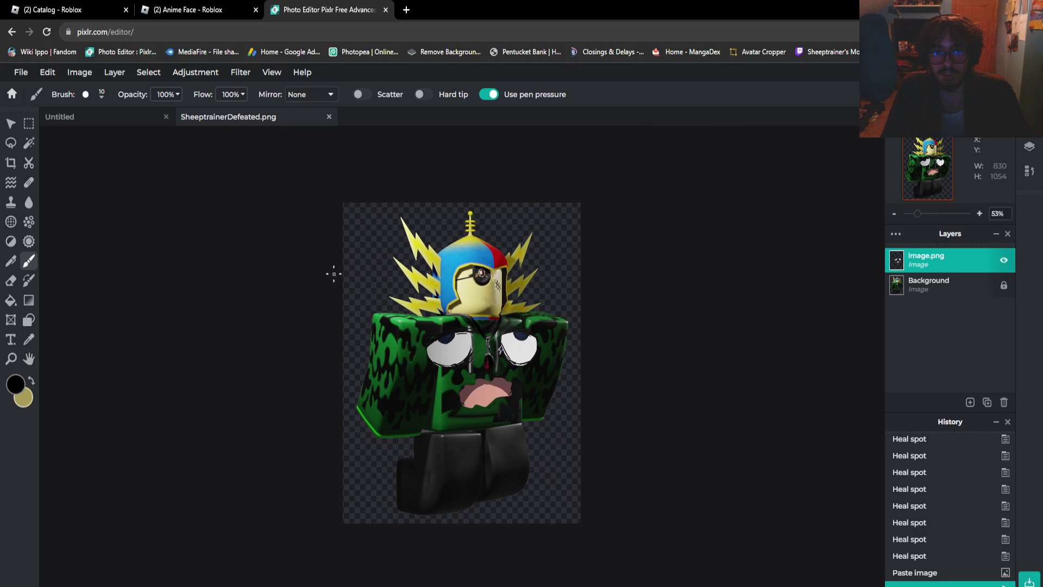
key("v")
mouse_move(483, 367)
left_mouse_down()
mouse_move(496, 307)
mouse_move(518, 278)
mouse_move(381, 313)
mouse_move(336, 296)
left_mouse_up()
scroll(491, 238, "up", 2)
scroll(461, 163, "up", 4)
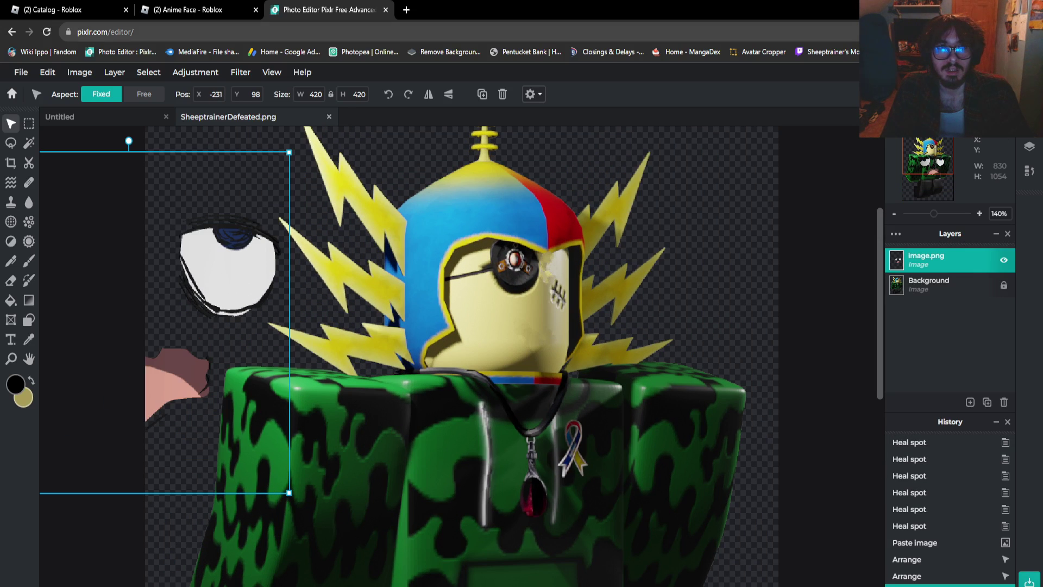
Check the Anime Face catalog page, then try a black 10 px Brush stroke beside the eye patch and undo it
left_click(185, 9)
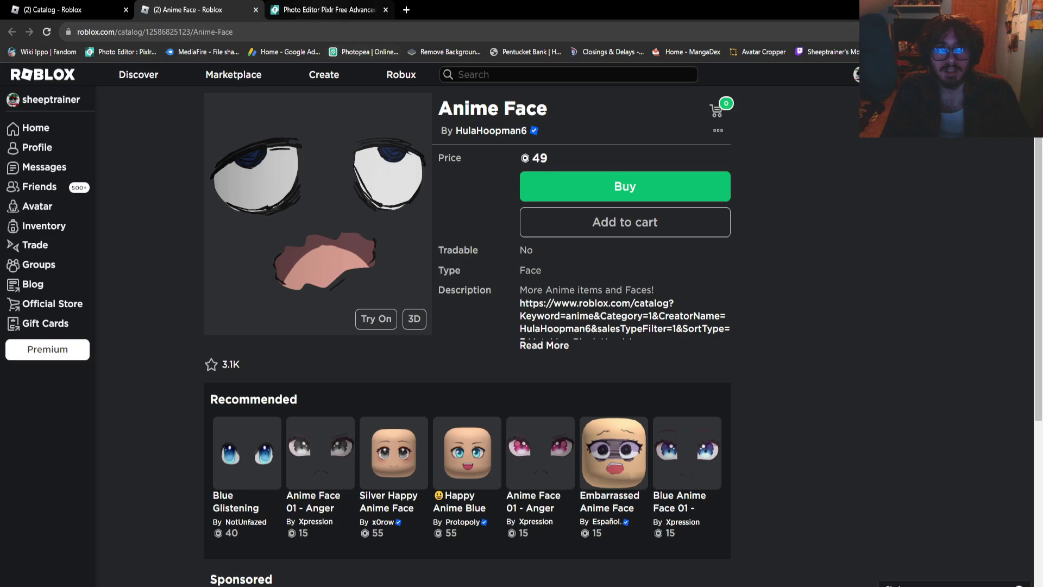
left_click(326, 9)
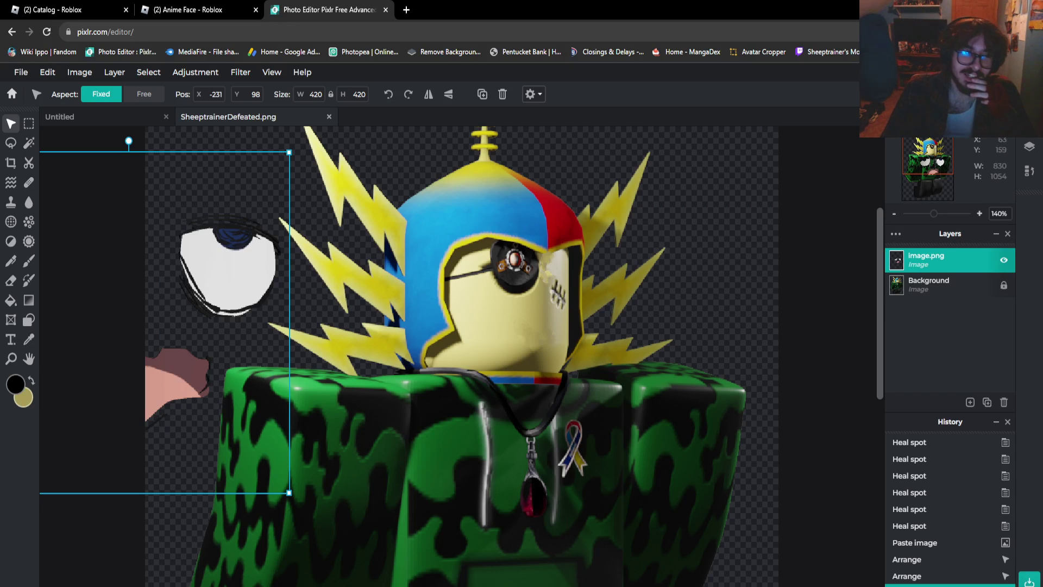
left_click(29, 261)
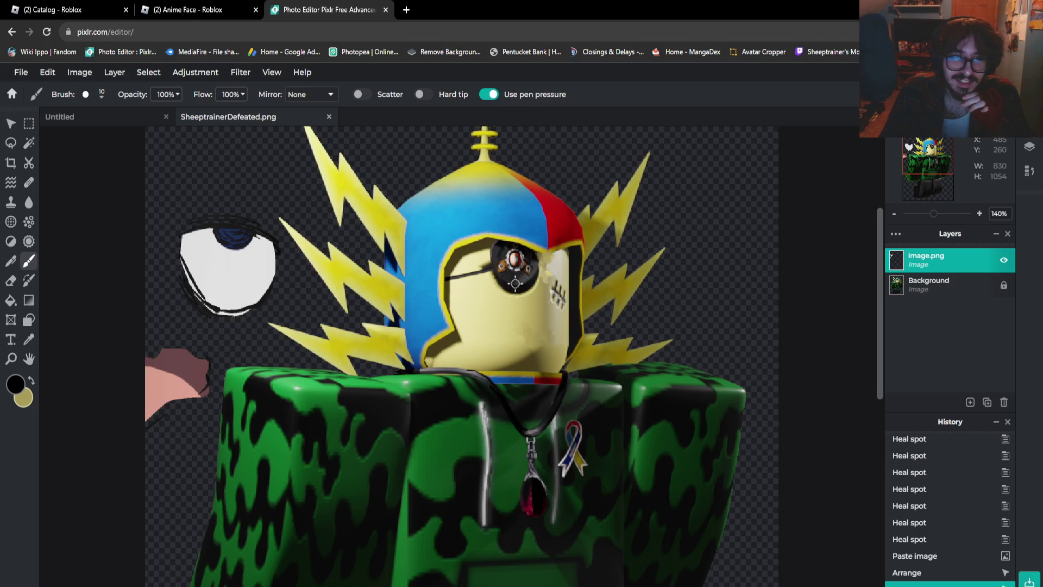
scroll(568, 260, "up", 3)
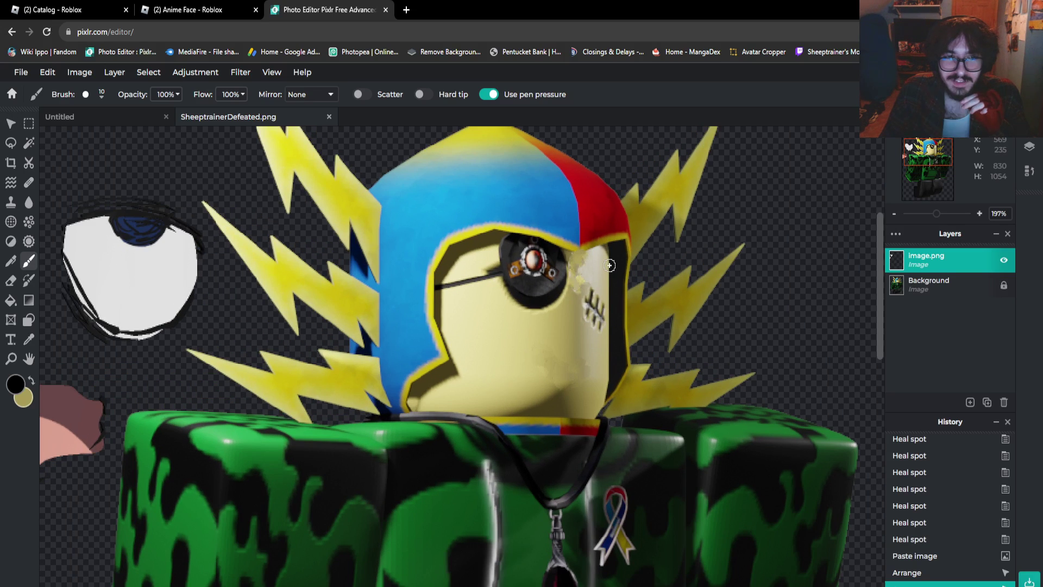
left_click_drag(879, 292, 880, 281)
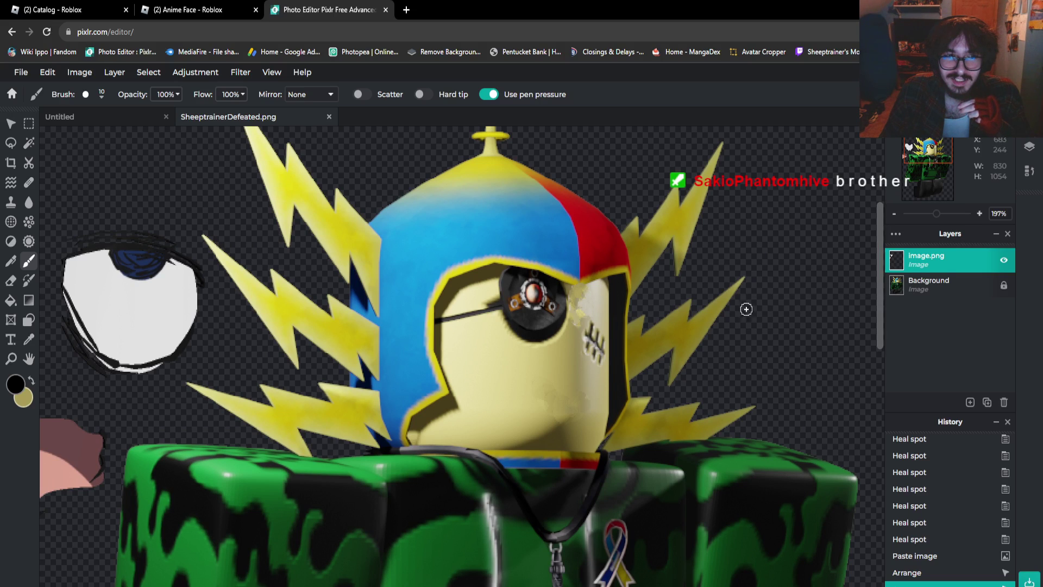
left_click(577, 295)
left_click_drag(578, 296, 579, 299)
key("ctrl+z")
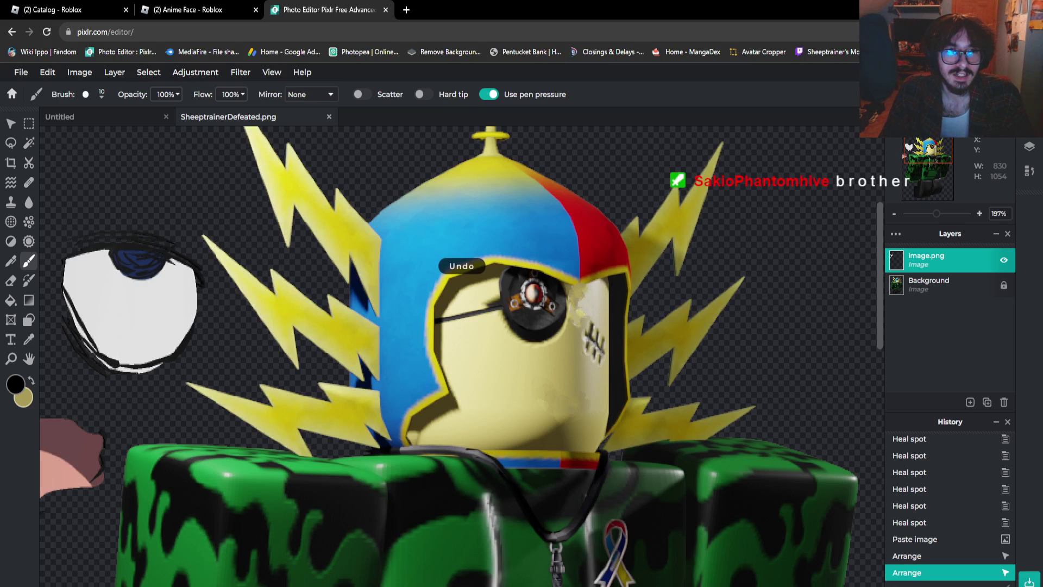
Set the Brush size to 5 px
left_click(93, 94)
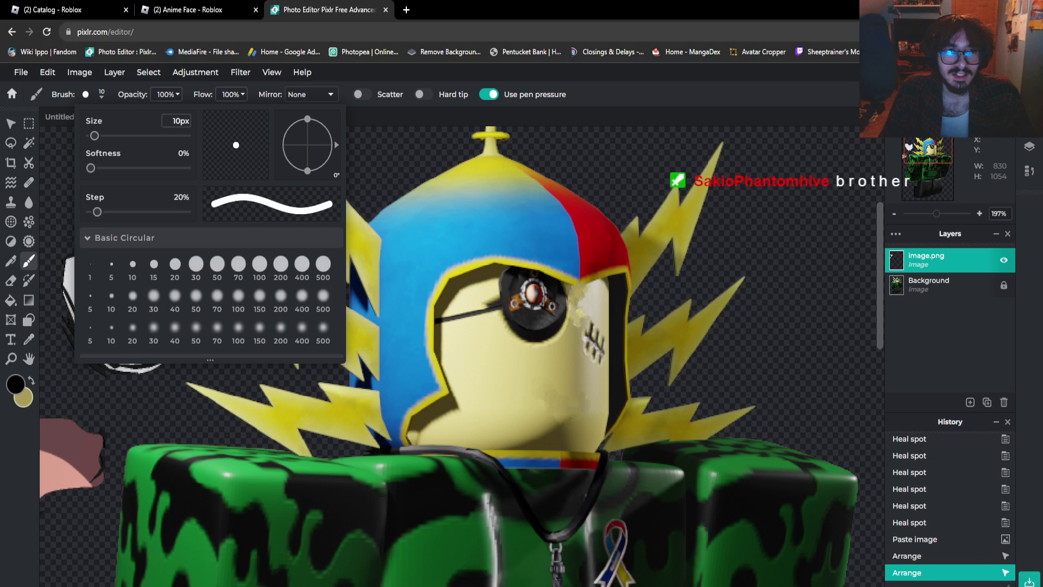
left_click(176, 121)
type("5")
key("Return")
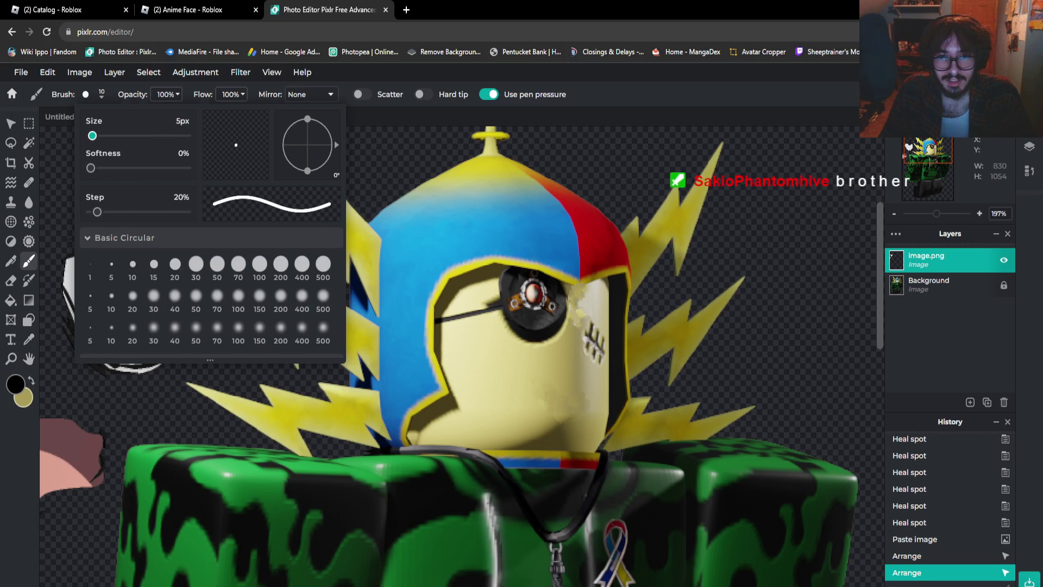
Draw a small round black eye outline with the 5 px Brush beside the eye patch, just above the stitched scar
left_click(576, 293)
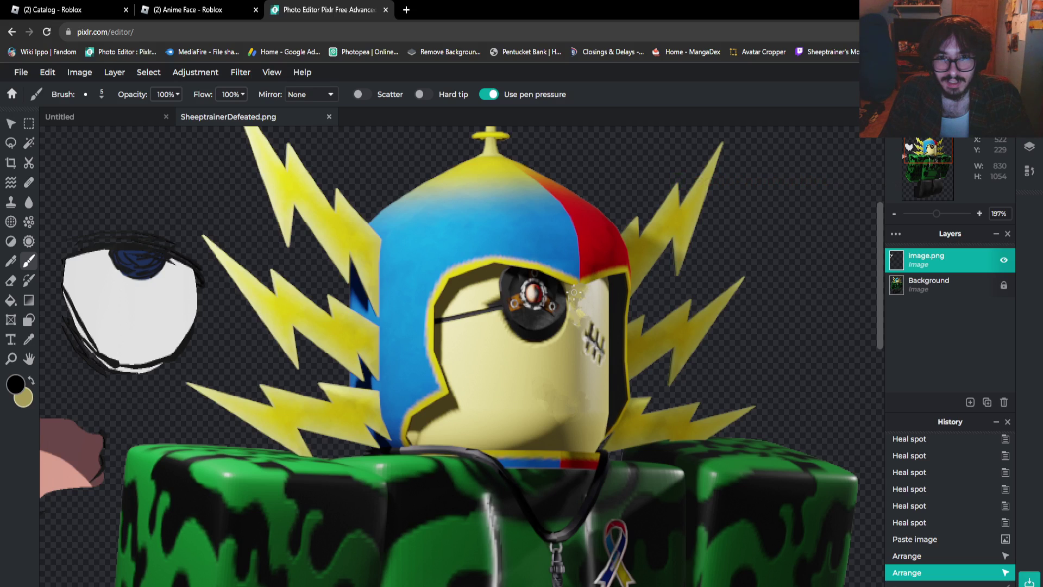
left_click(573, 294)
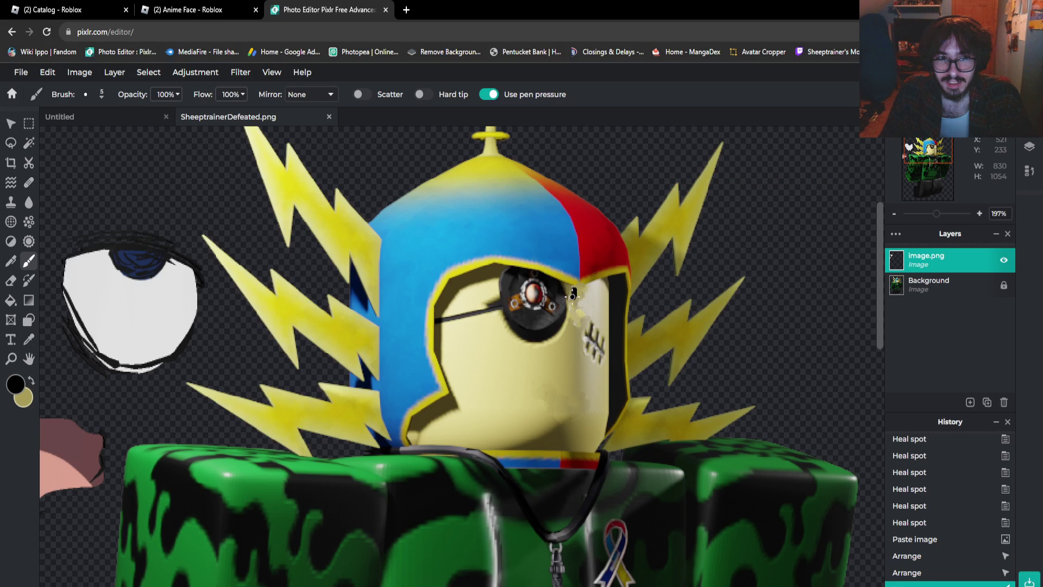
mouse_move(573, 296)
left_mouse_down()
mouse_move(579, 308)
mouse_move(601, 306)
mouse_move(601, 294)
mouse_move(574, 291)
left_mouse_up()
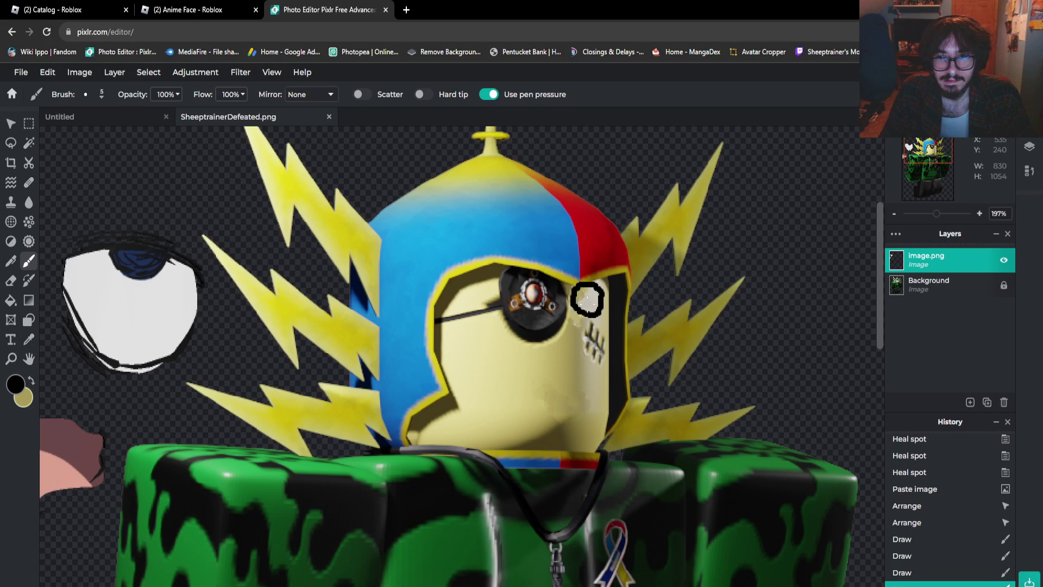
Fill the inside of the eye outline with white, and restore black as the main colour for the Brush
left_click(30, 380)
left_click(15, 384)
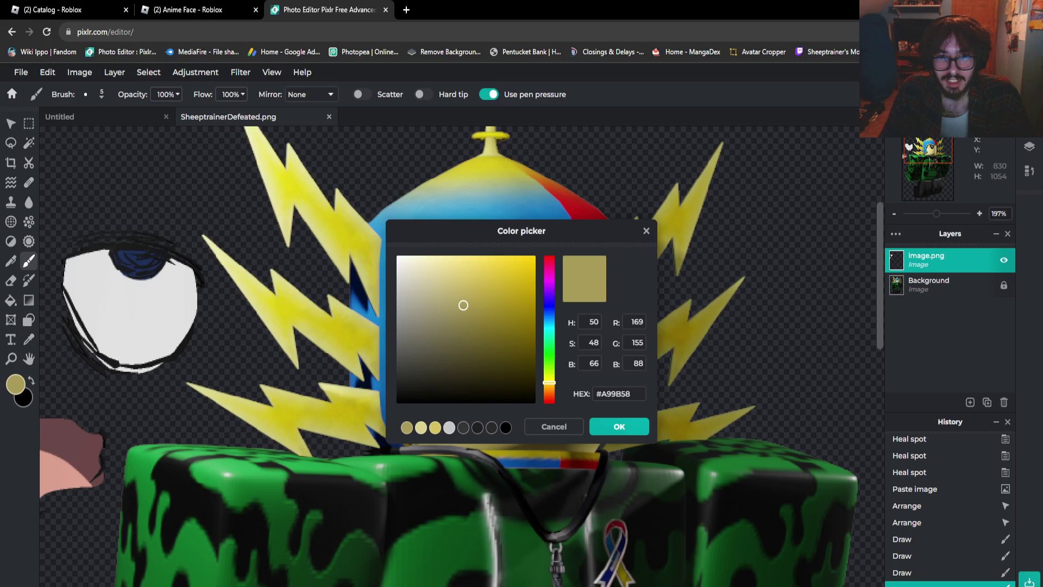
left_click(619, 426)
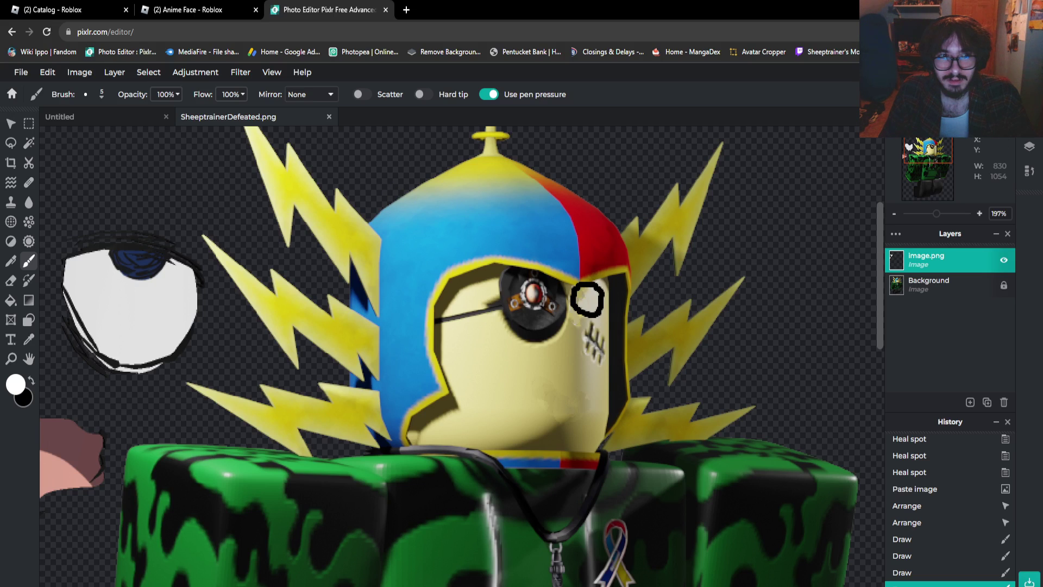
left_click(11, 300)
left_click(586, 298)
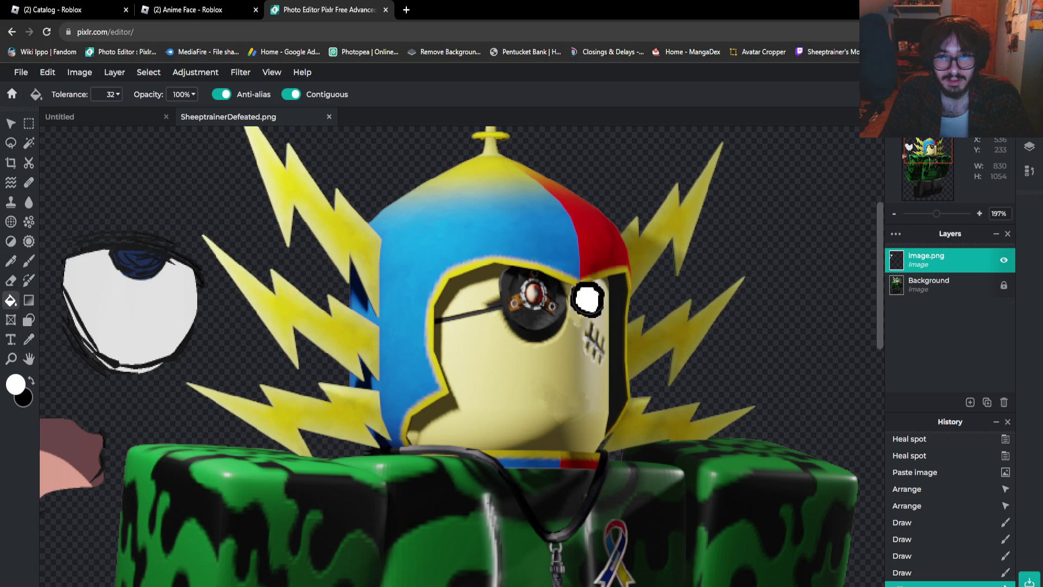
left_click(31, 380)
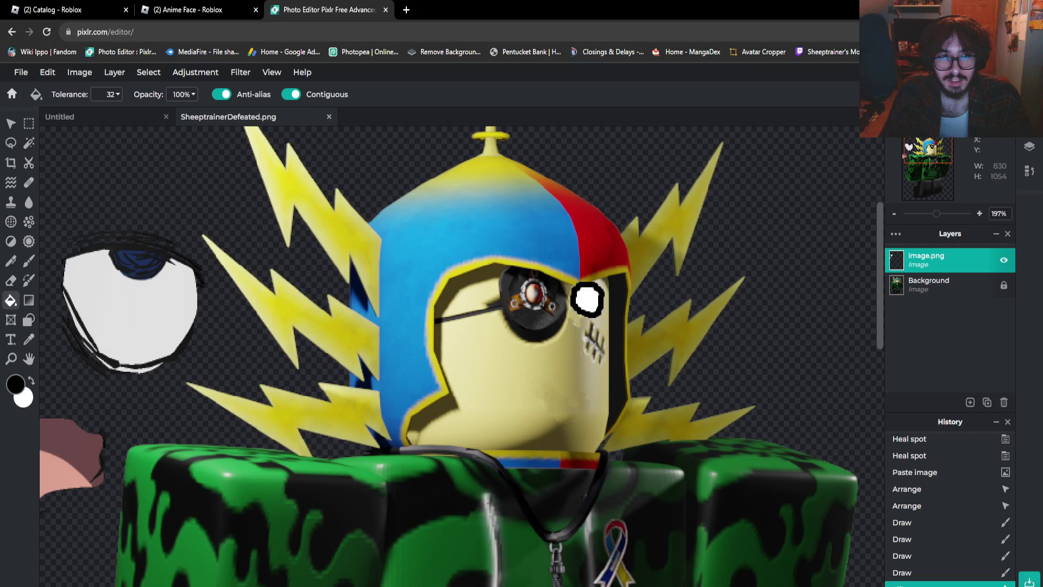
left_click(28, 261)
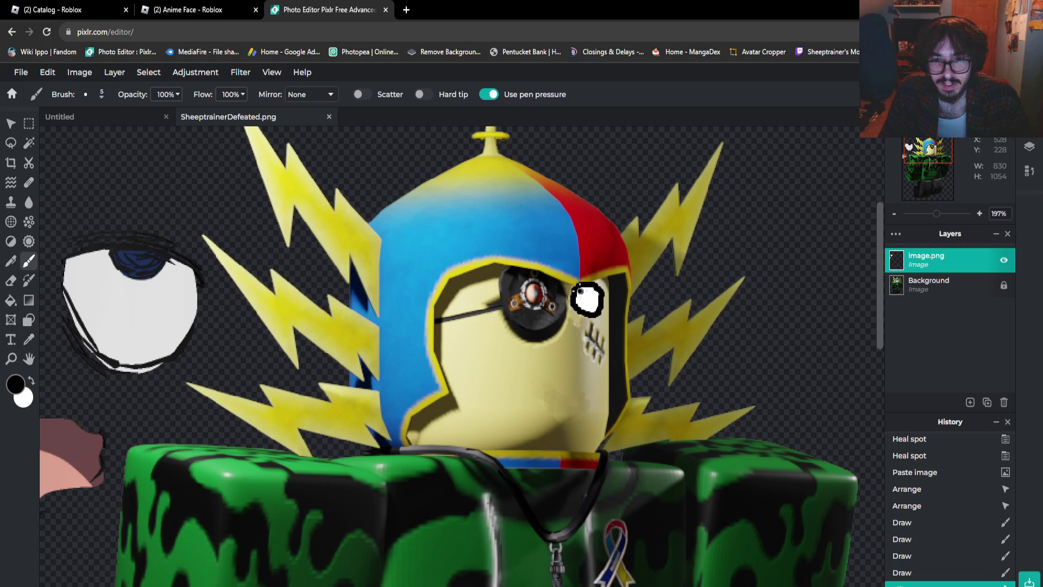
Try black Brush strokes for the pupil in the upper part of the white eye and undo them
left_click_drag(579, 291, 600, 296)
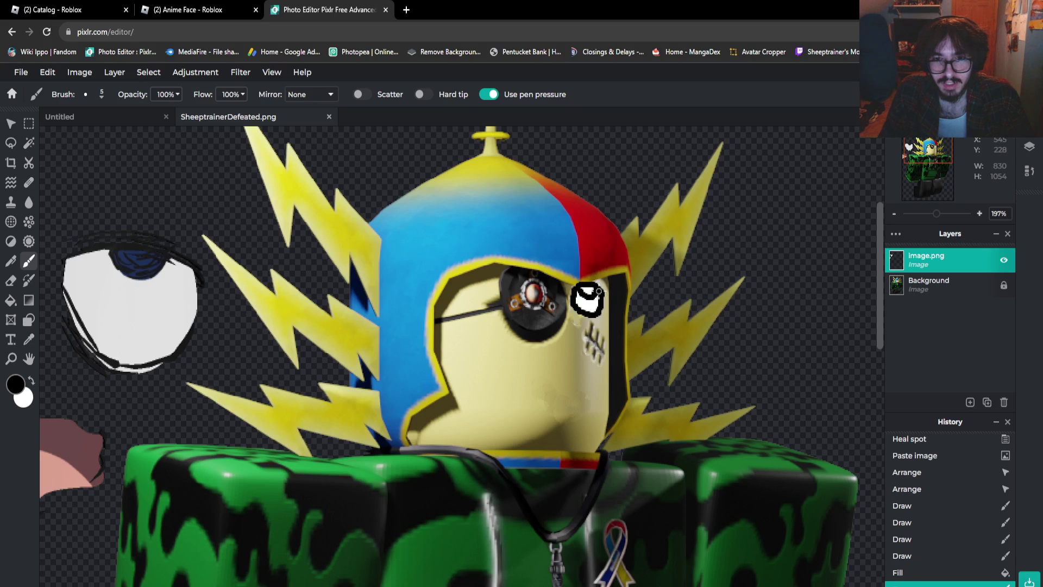
key("ctrl+z")
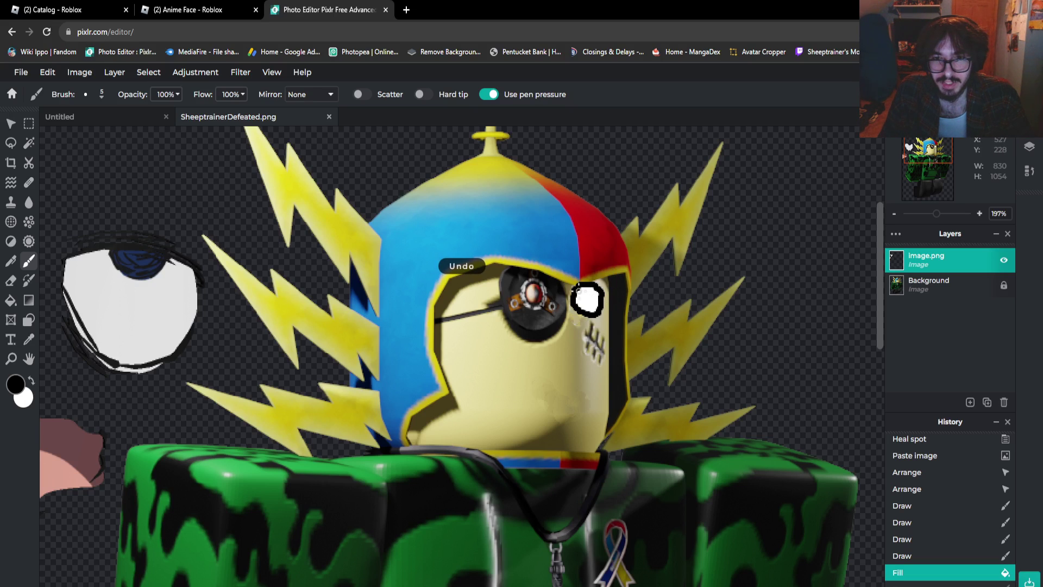
left_click_drag(593, 296, 598, 291)
right_click(598, 292)
key("ctrl+z")
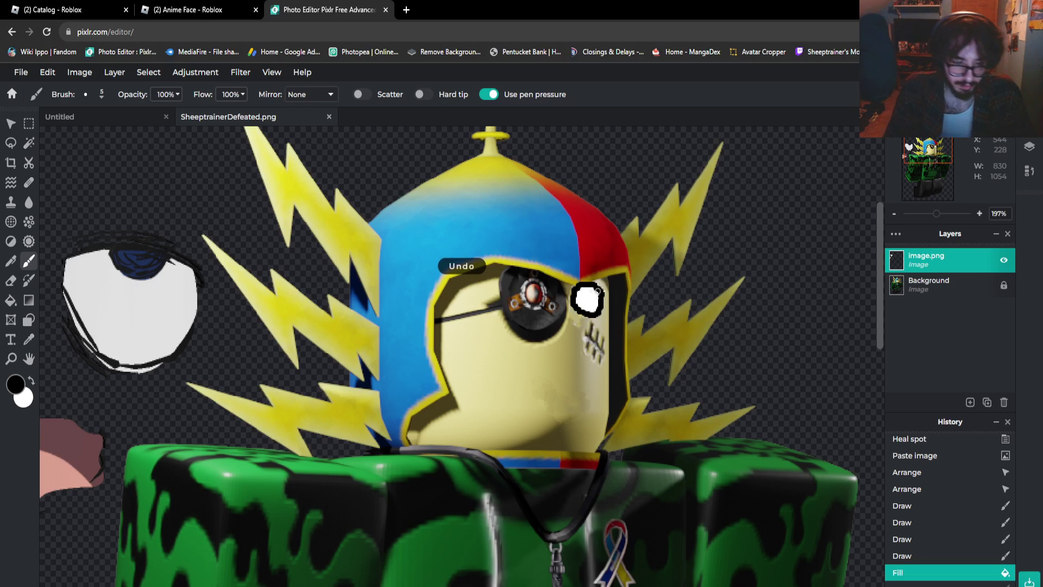
right_click(597, 291)
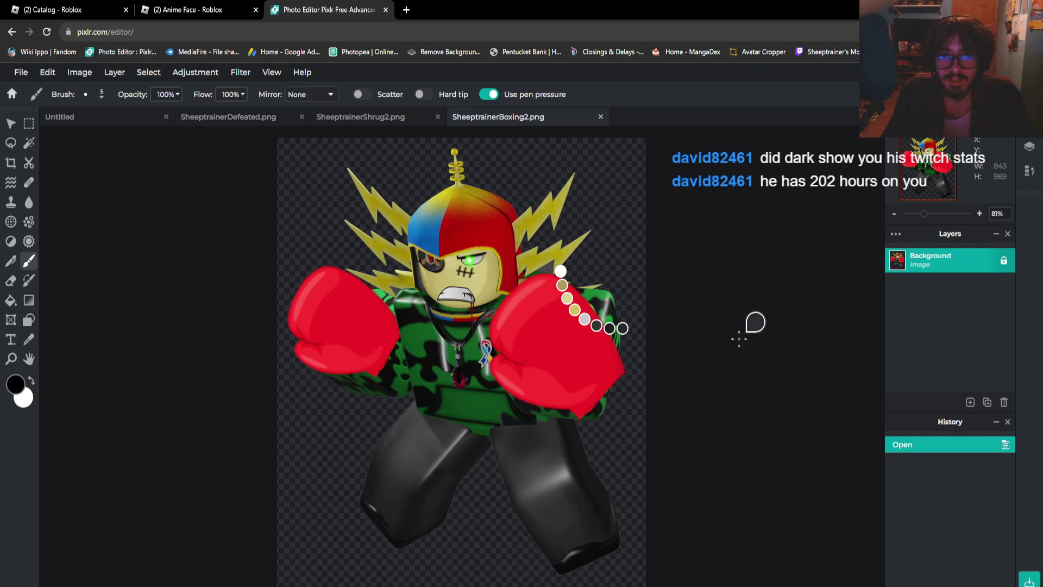
Compare how the faces are drawn in the open Shrug2, Boxing2 and Boxing renders
left_click(11, 124)
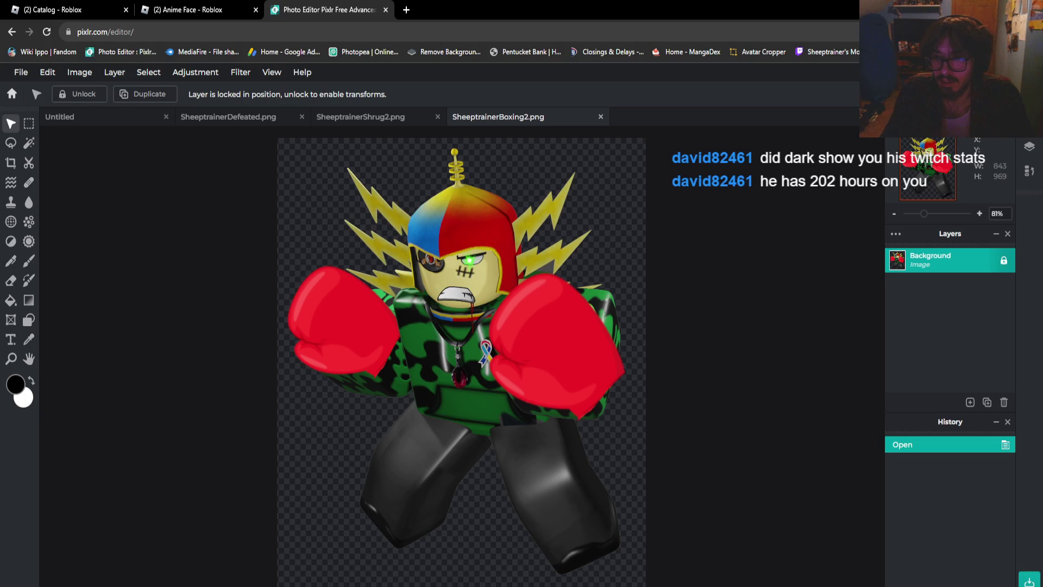
left_click(360, 117)
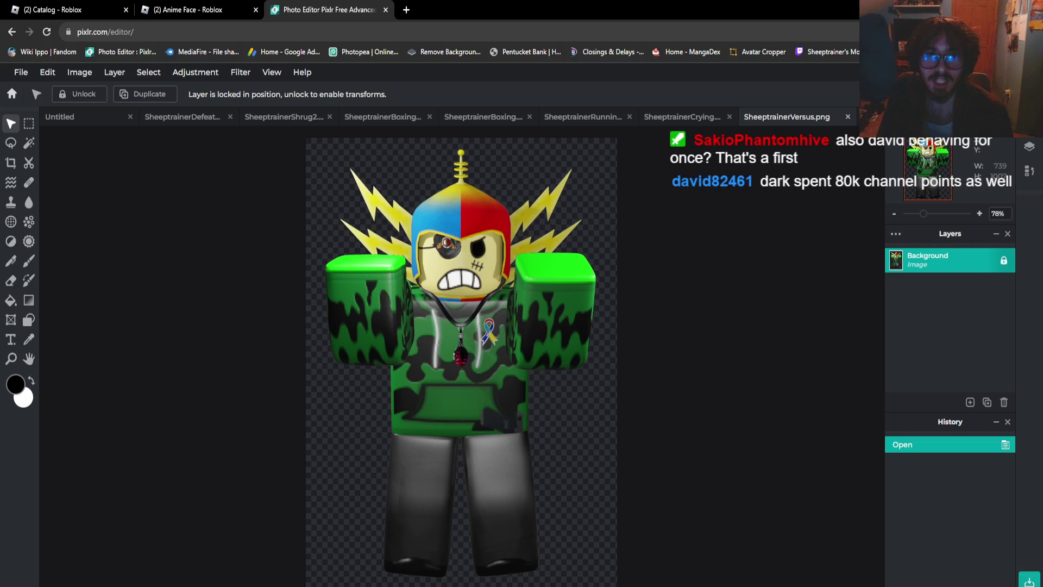
left_click(182, 116)
left_click(302, 117)
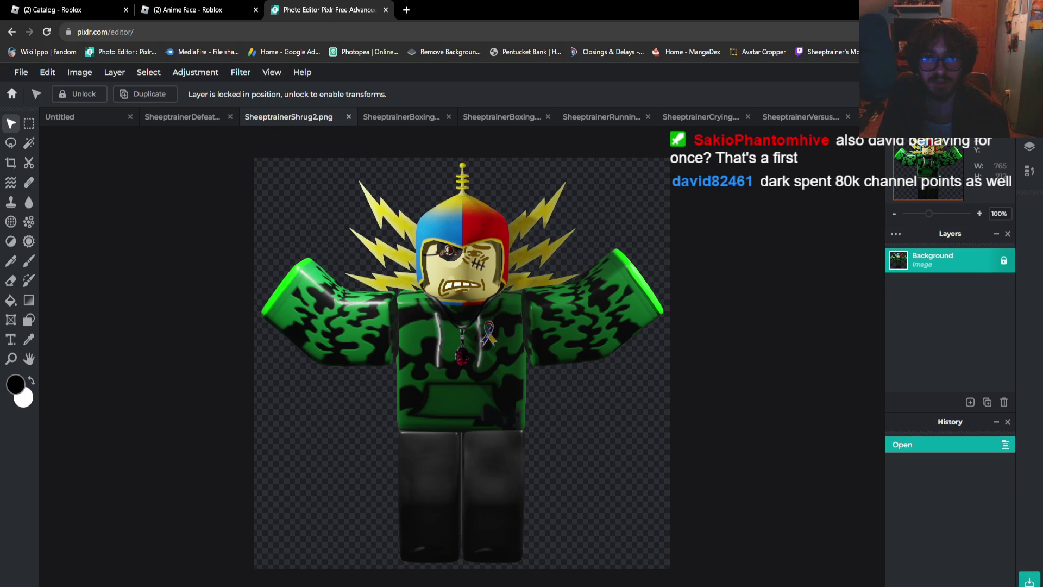
left_click(401, 117)
left_click(501, 117)
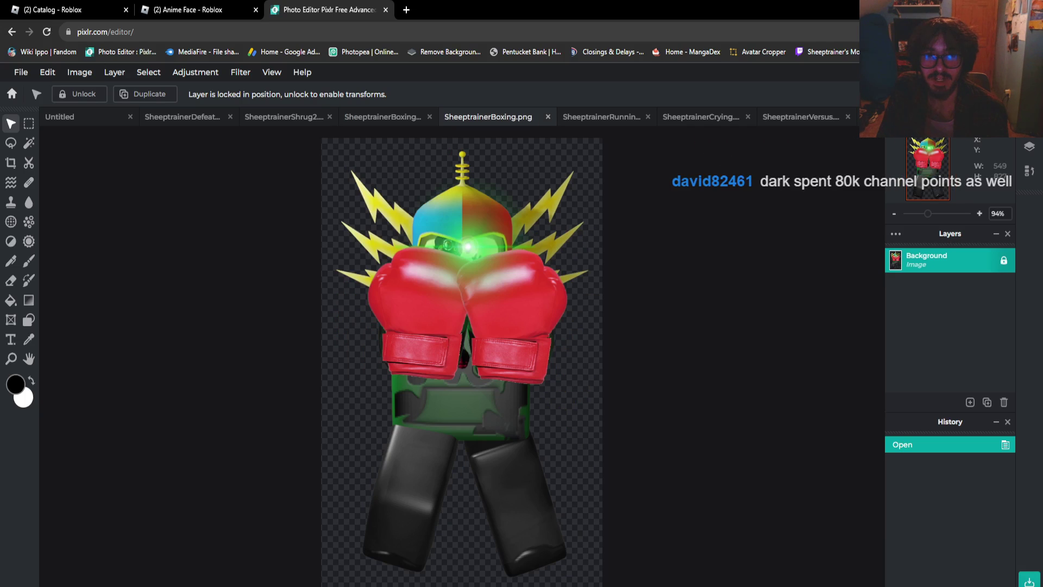
Review the remaining reference renders and close the Boxing, Shrug2, Running, Crying and Versus images, keeping SheeptrainerBoxing2.png open
left_click(548, 117)
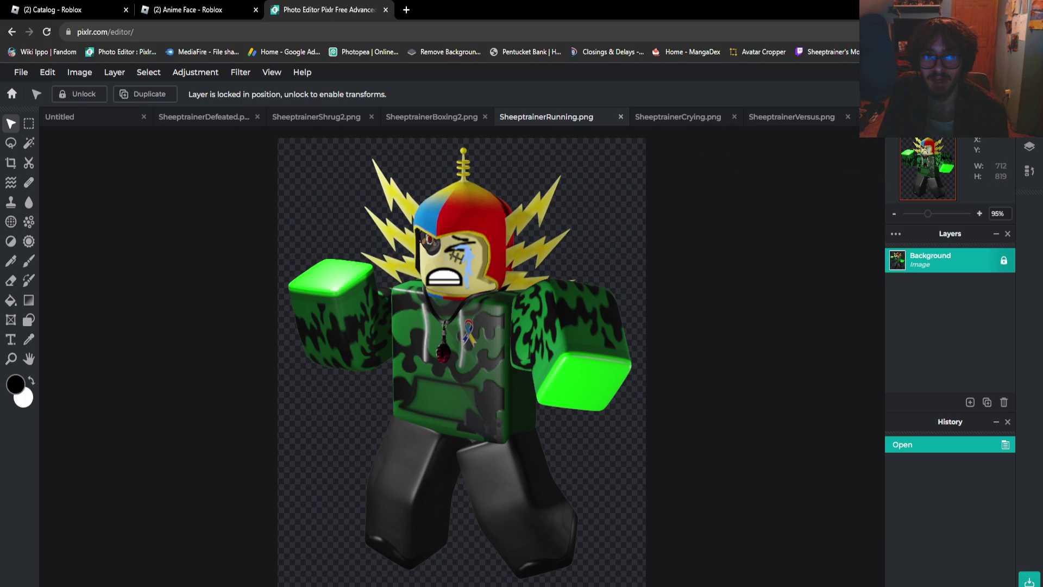
left_click(678, 117)
left_click(791, 117)
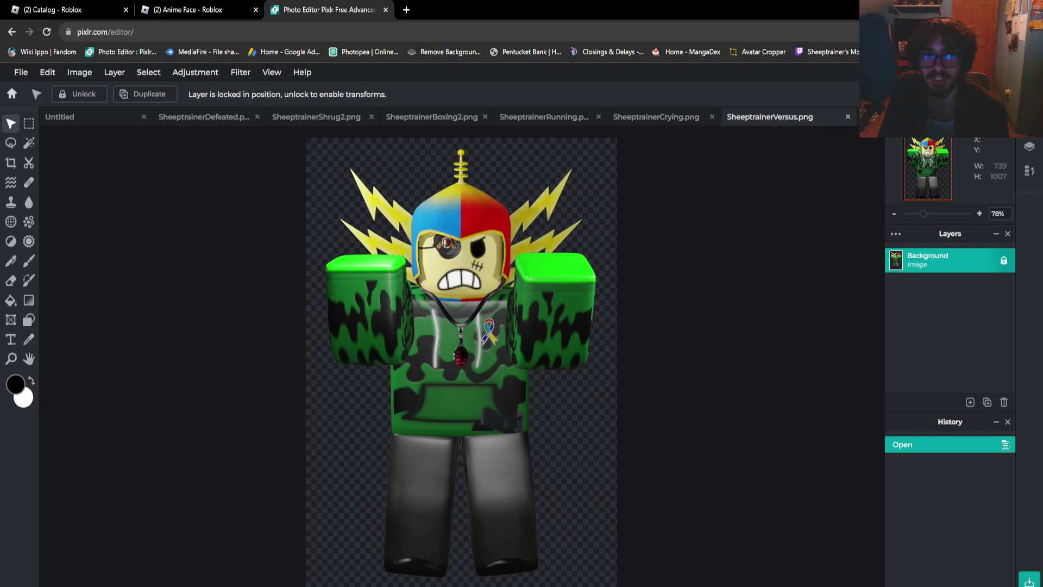
left_click(316, 117)
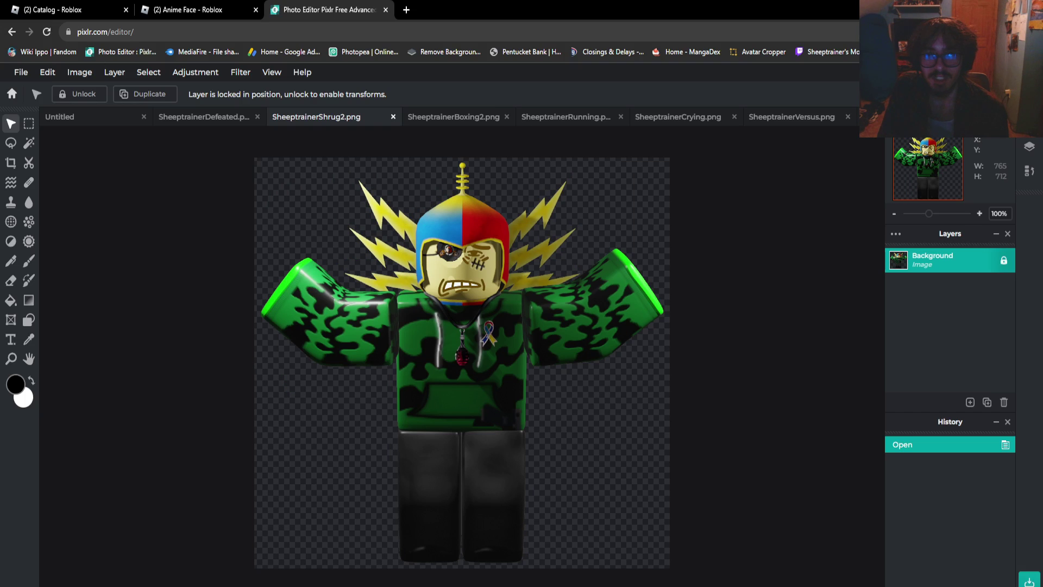
left_click(392, 117)
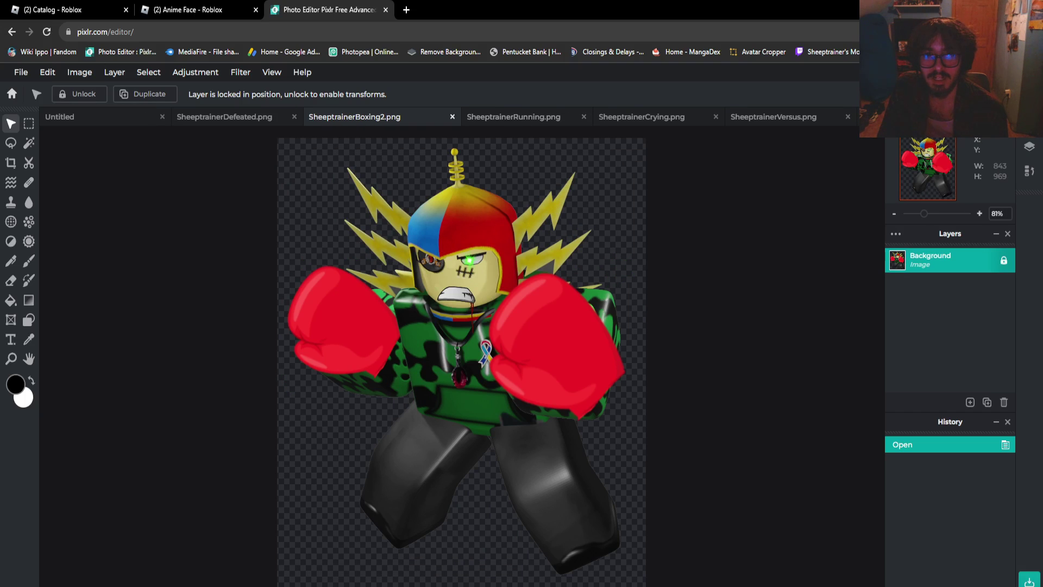
left_click(488, 117)
left_click(583, 117)
left_click(601, 117)
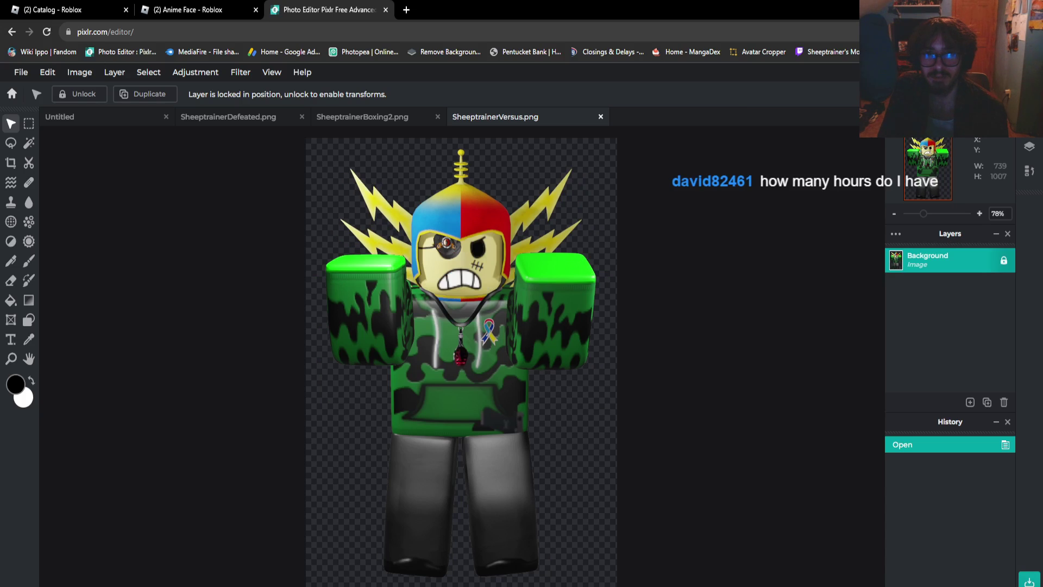
left_click(600, 117)
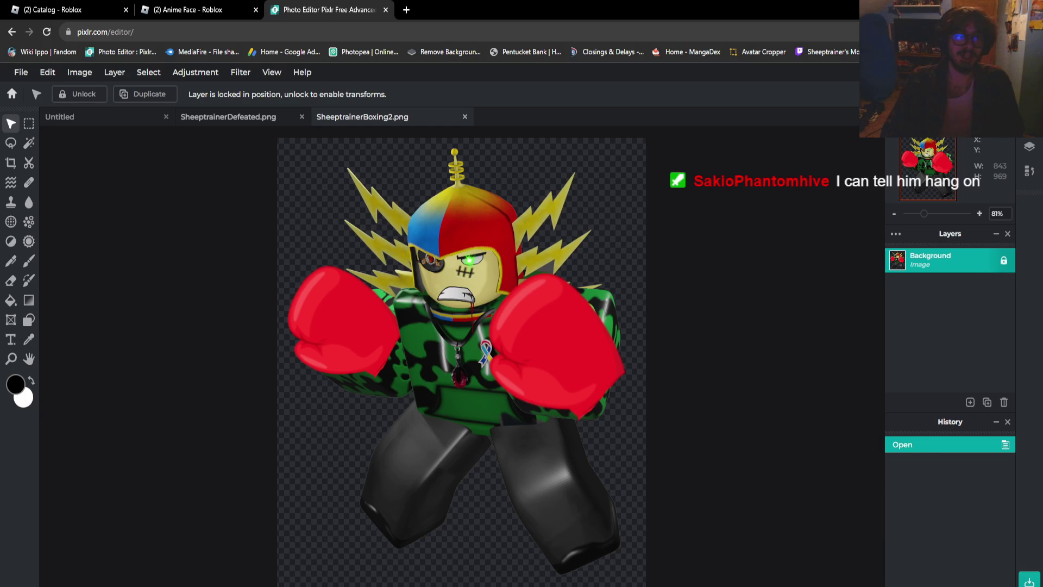
Return to SheeptrainerDefeated.png and get the Brush ready on the image.png layer
left_click(228, 117)
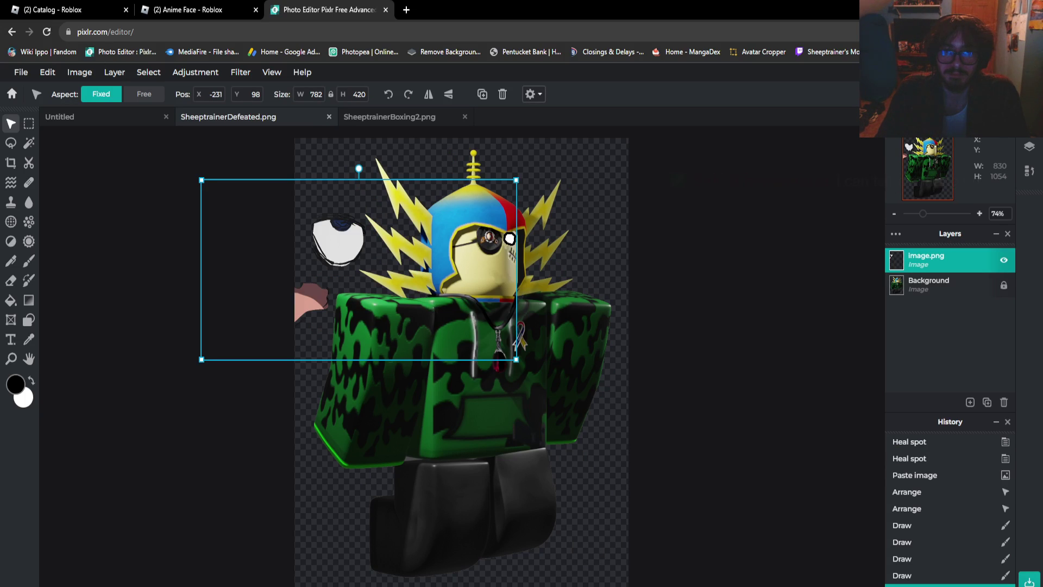
scroll(461, 218, "up", 5)
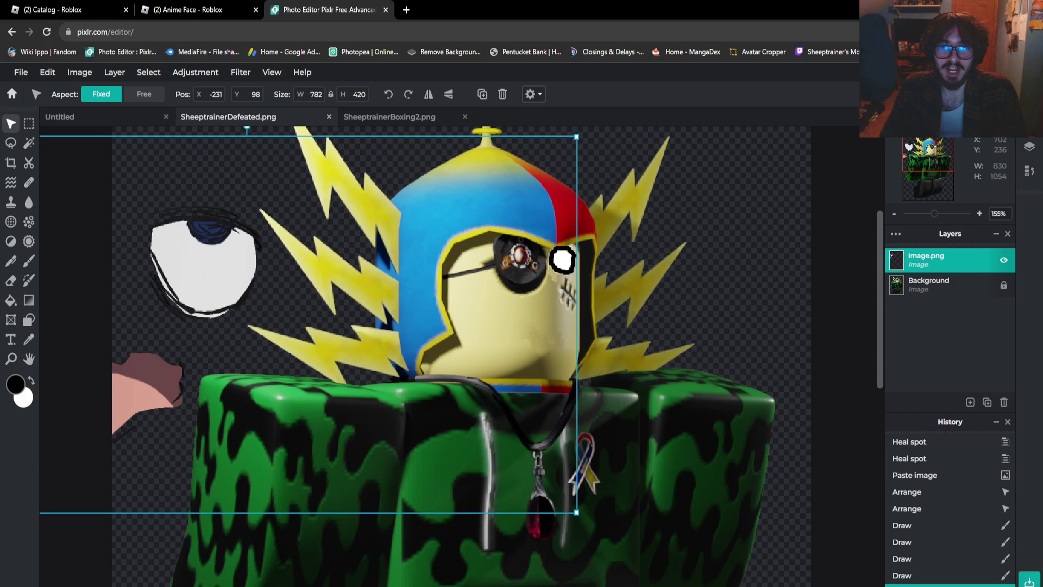
left_click(703, 283)
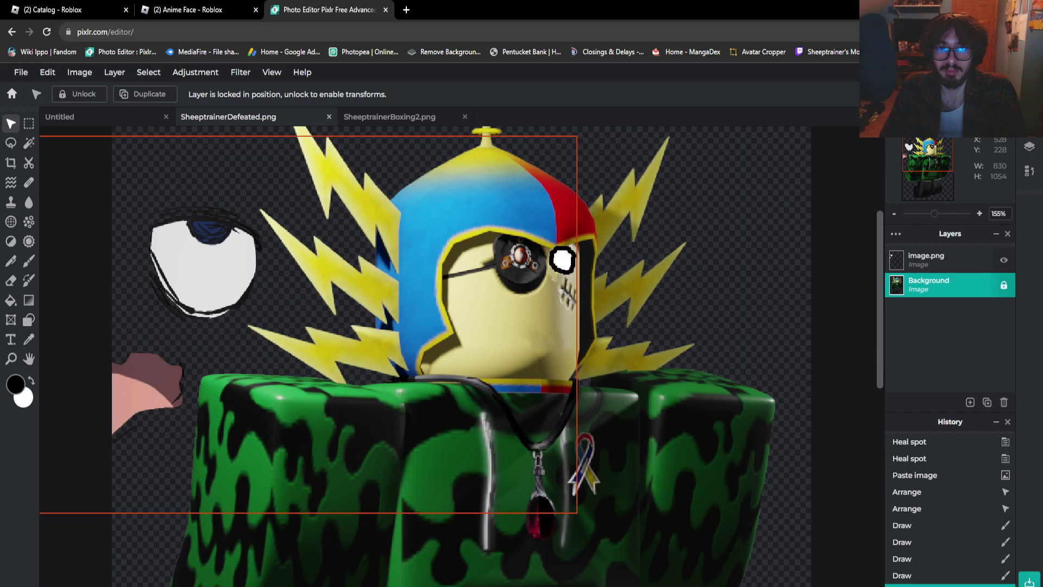
left_click(203, 261)
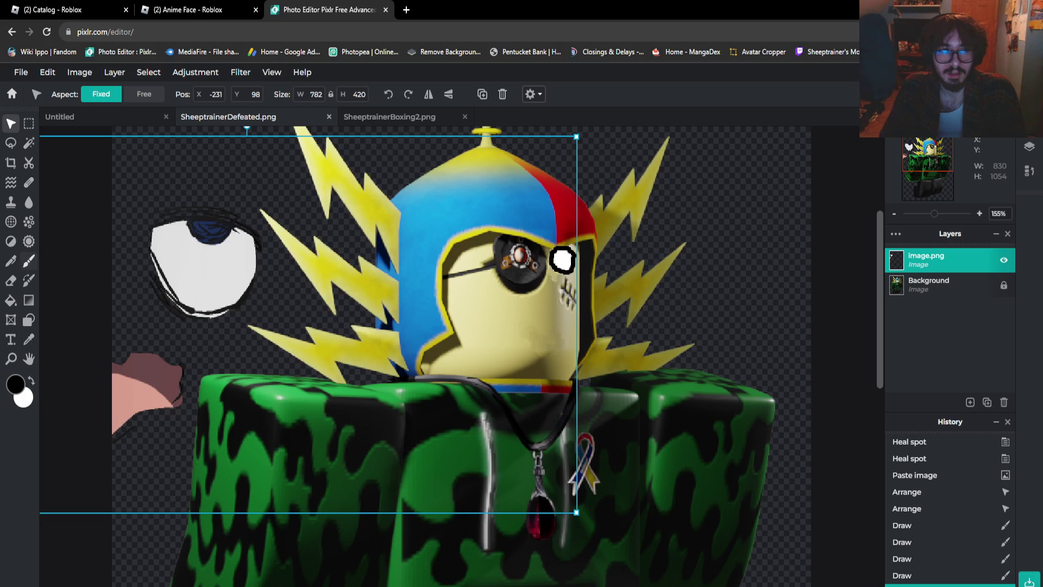
left_click(28, 261)
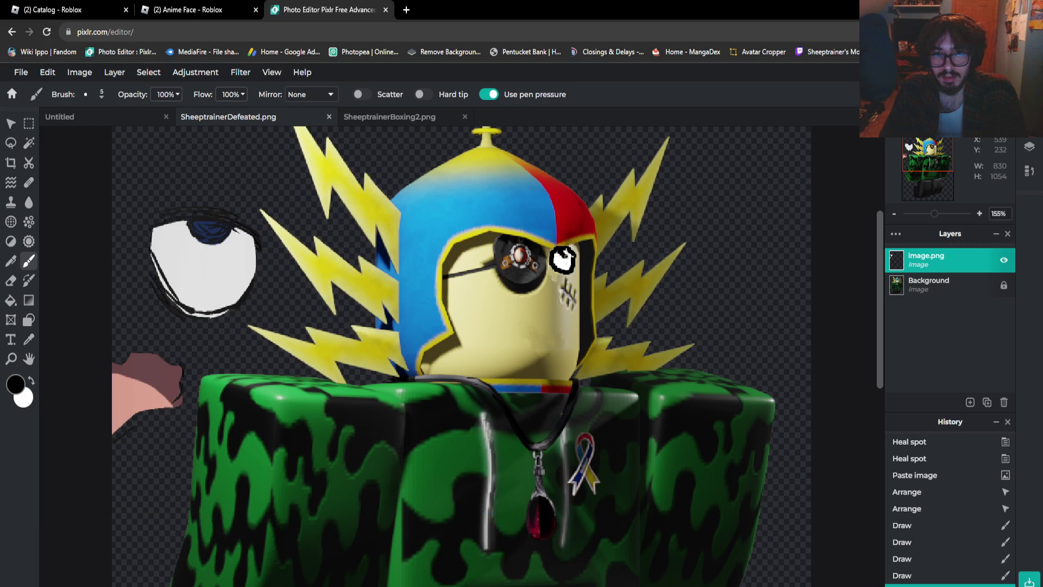
Try a black curved pupil outline at the upper edge of the white eye and undo each attempt
key("ctrl+z")
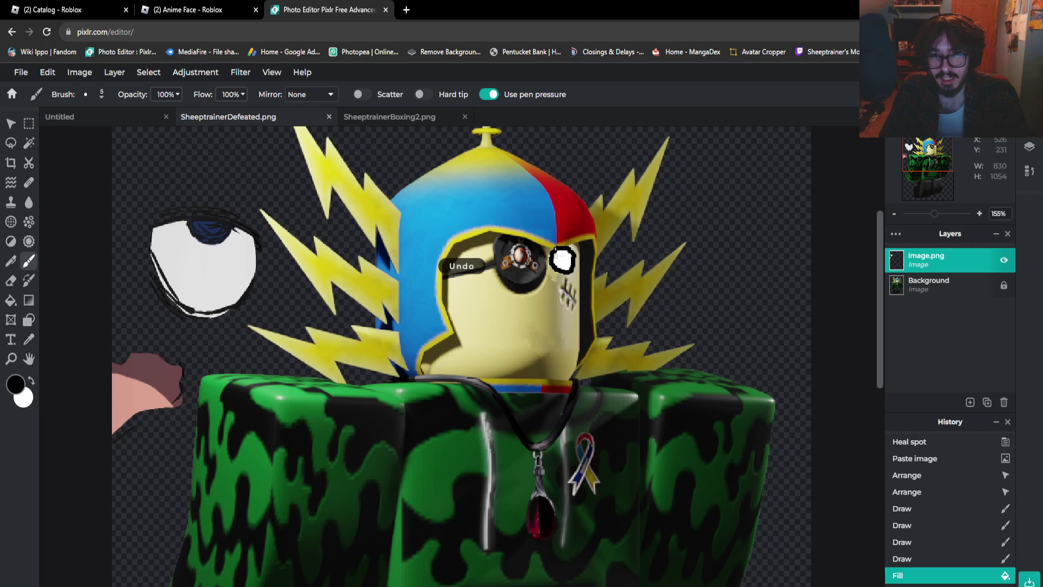
left_click_drag(558, 255, 564, 257)
key("ctrl+z")
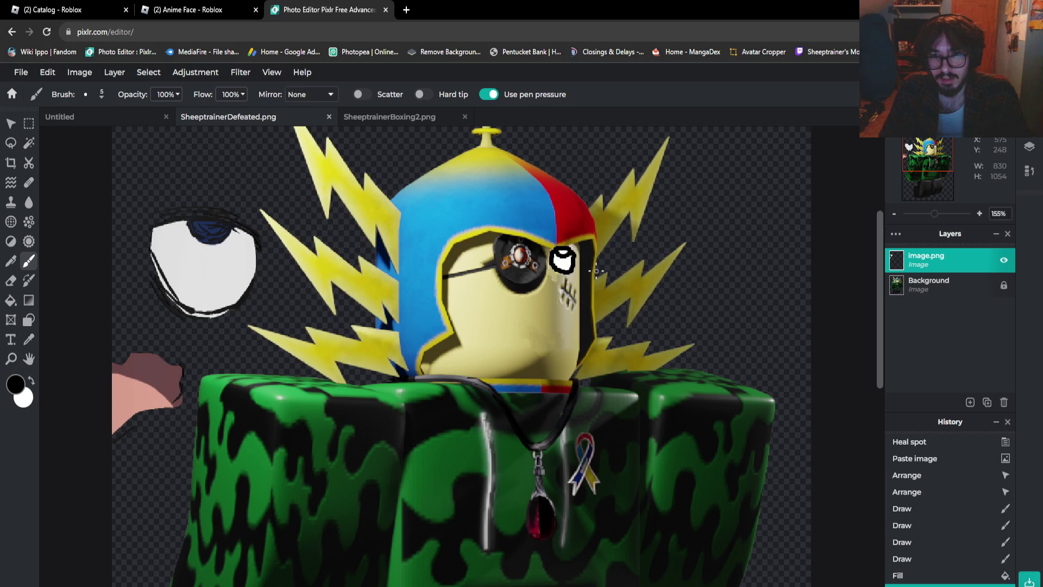
key("ctrl+z")
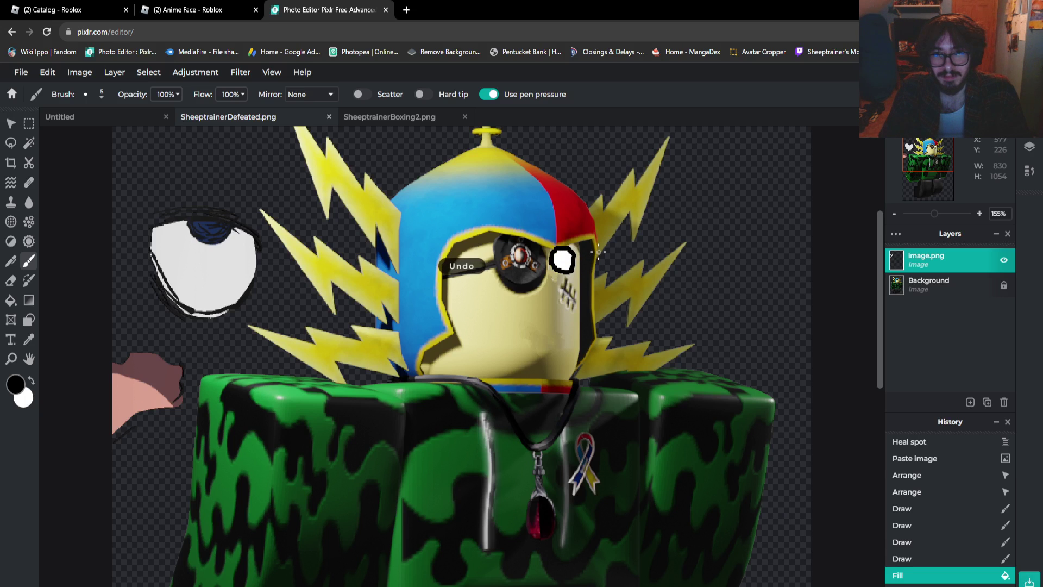
Extend the eye's black outline with a bulge towards the dark inner edge of the helmet
scroll(585, 257, "up", 3)
scroll(607, 253, "up", 4)
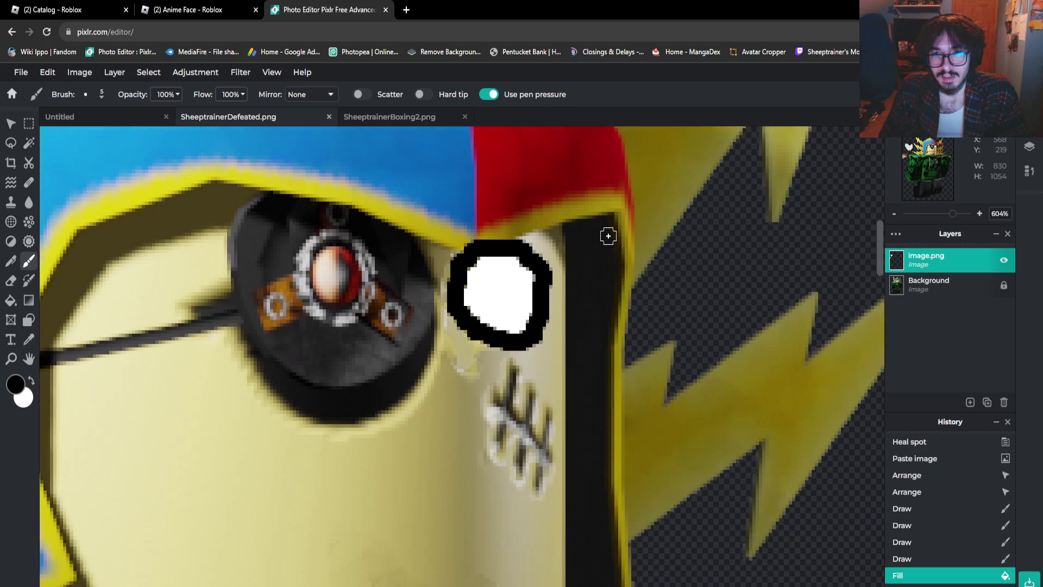
mouse_move(514, 275)
left_mouse_down()
mouse_move(533, 284)
mouse_move(553, 348)
mouse_move(545, 374)
mouse_move(513, 378)
mouse_move(522, 380)
left_mouse_up()
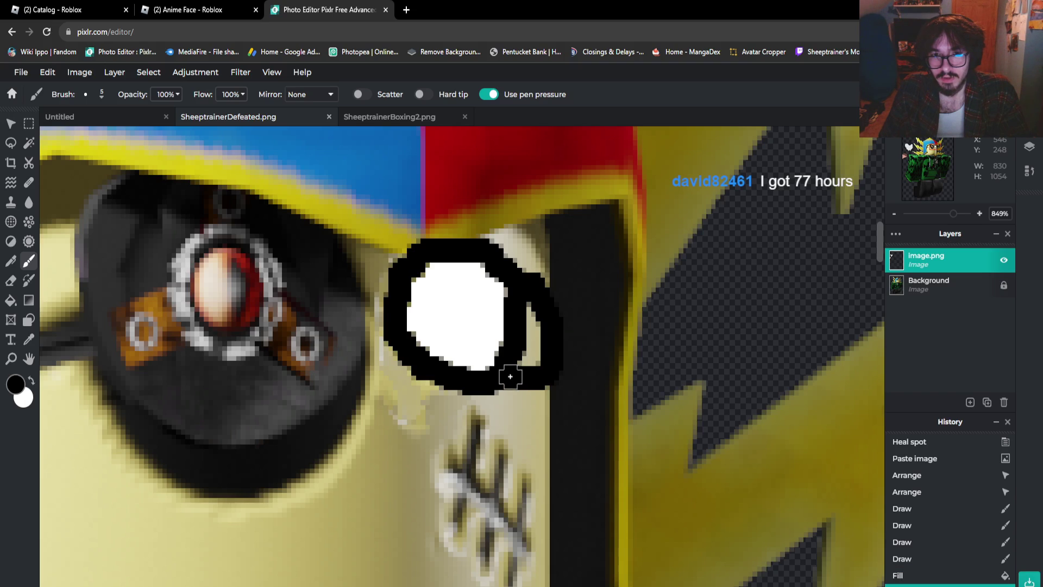
Paint the enlarged eye's interior white over the old inner outline, and restore black as the main colour
left_click(30, 380)
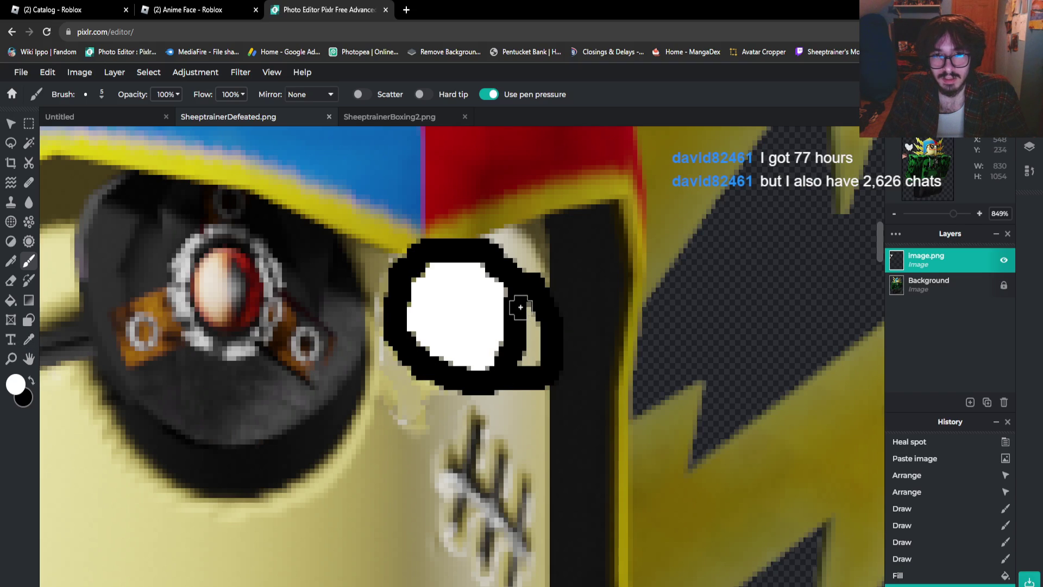
mouse_move(513, 302)
left_mouse_down()
mouse_move(531, 358)
mouse_move(493, 359)
mouse_move(521, 338)
mouse_move(509, 317)
mouse_move(508, 336)
mouse_move(486, 328)
left_mouse_up()
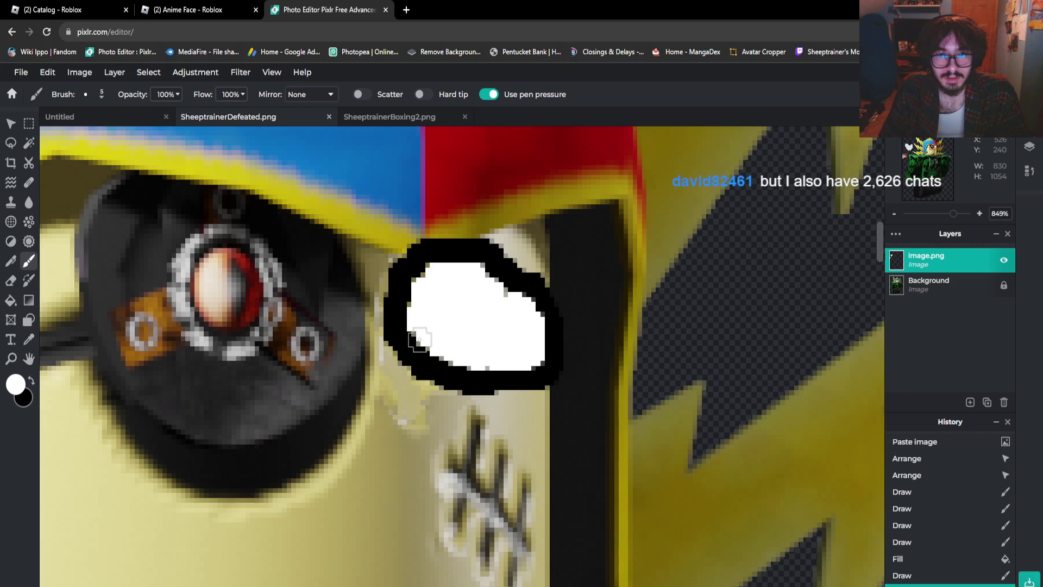
left_click(30, 380)
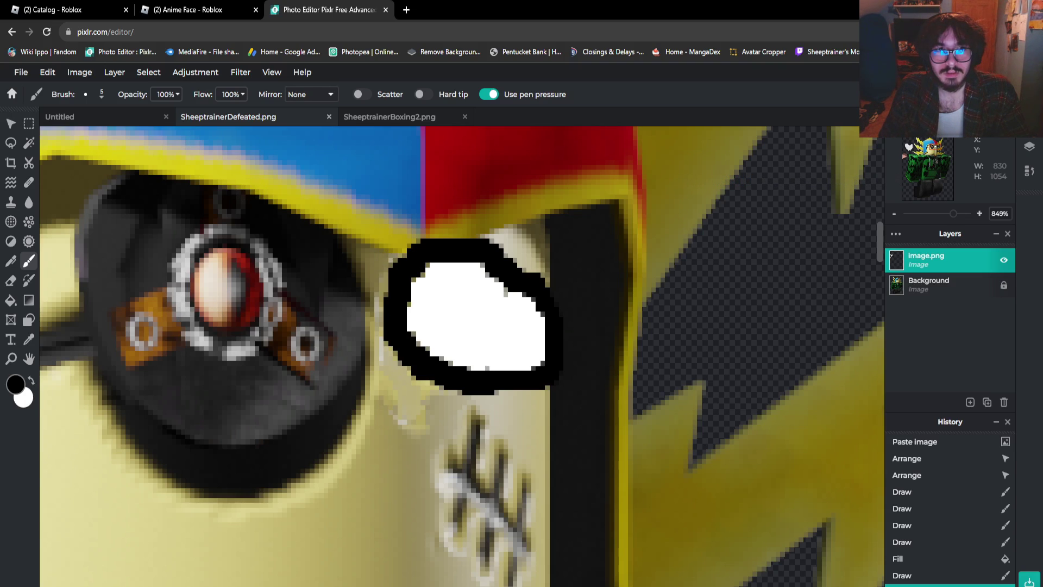
Set the brush size to 3 px and draw a curved black pupil outline at the upper edge of the white eye
left_click(94, 94)
left_click(179, 120)
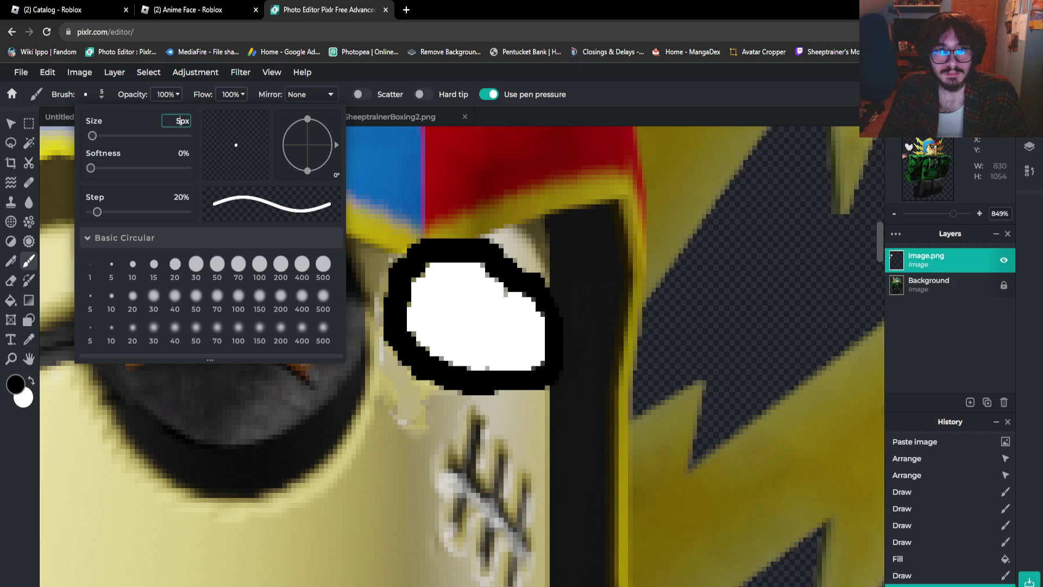
key("BackSpace")
type("3")
key("Return")
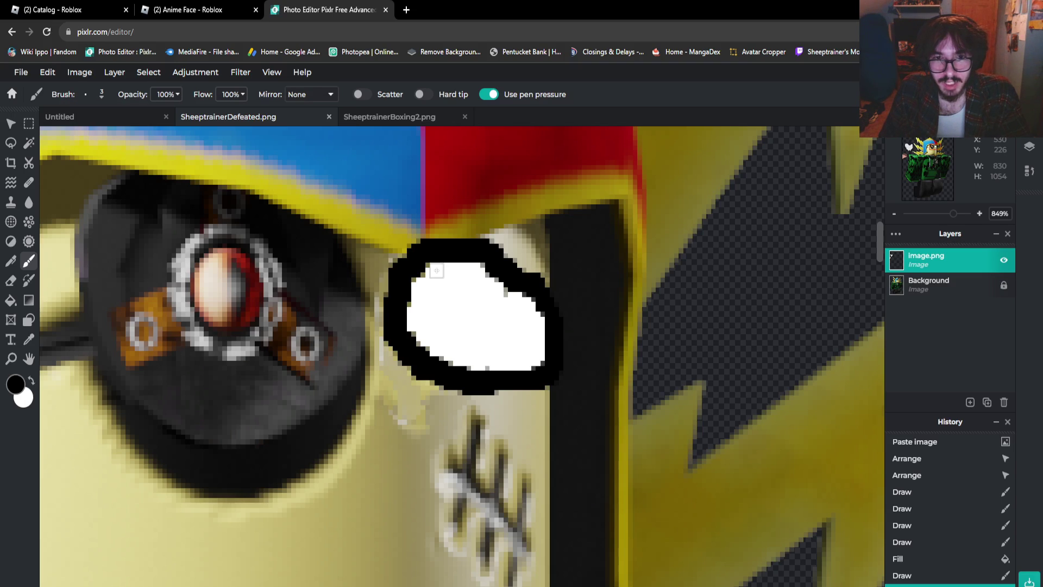
mouse_move(434, 268)
left_mouse_down()
mouse_move(471, 296)
mouse_move(501, 282)
left_mouse_up()
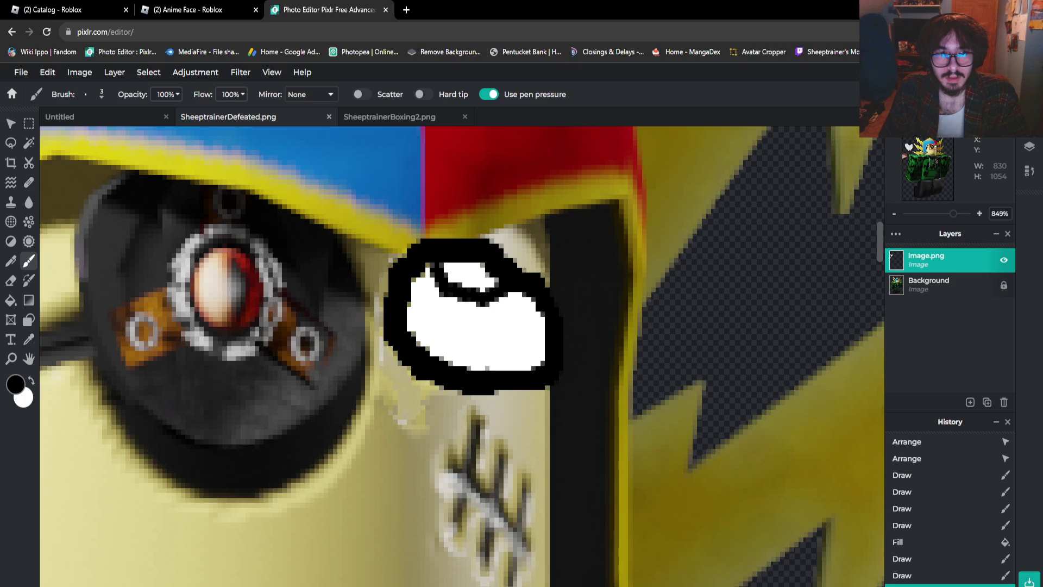
Fill the pupil inside the curved outline with dark brown #6B3D02, including its leftover white pixels
left_click(16, 386)
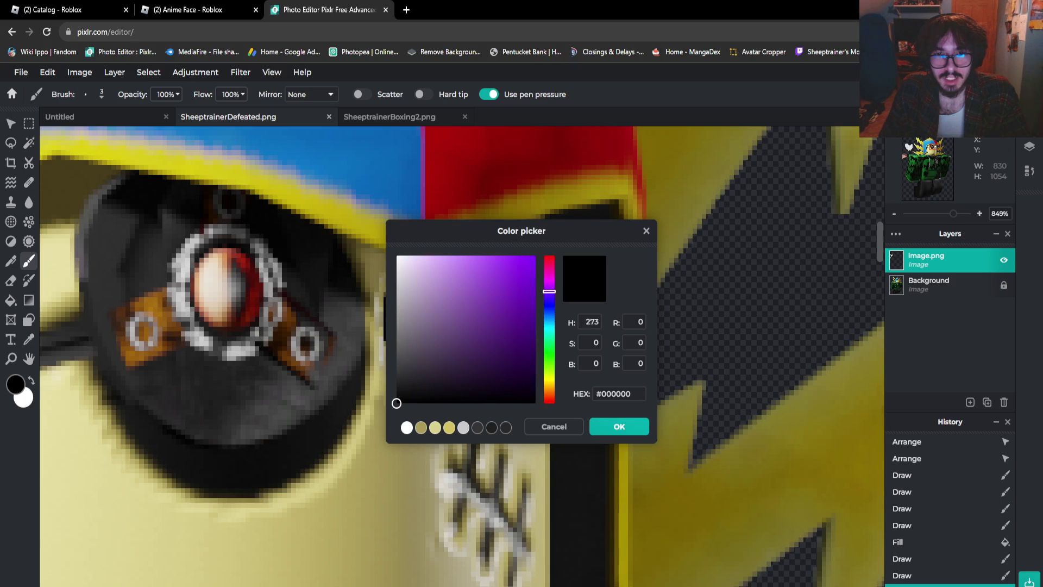
left_click_drag(549, 268, 549, 384)
left_click_drag(508, 324, 534, 341)
left_click_drag(549, 383, 549, 388)
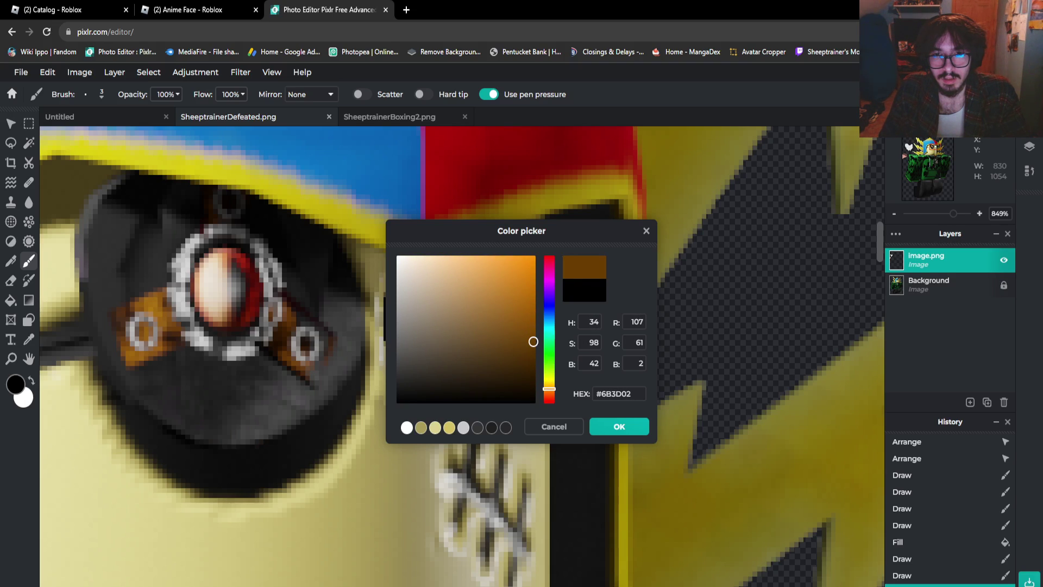
left_click(619, 426)
left_click(10, 300)
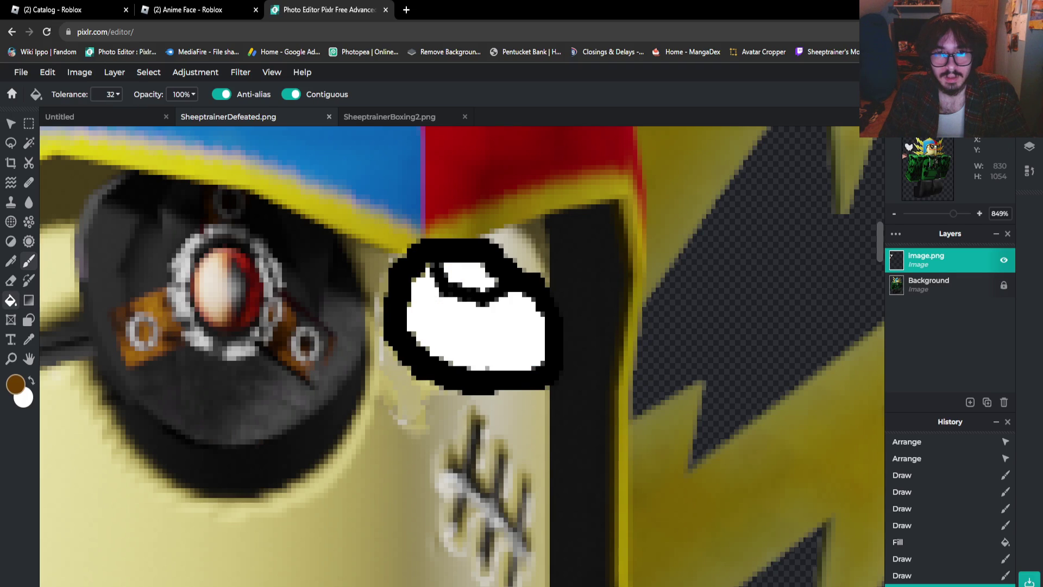
left_click(467, 275)
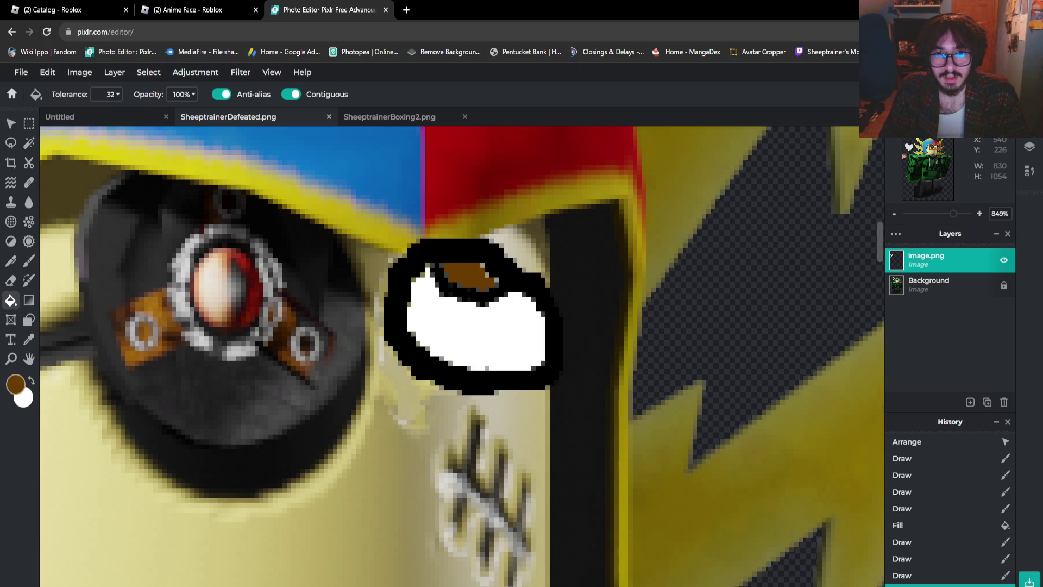
left_click(477, 270)
left_click(486, 277)
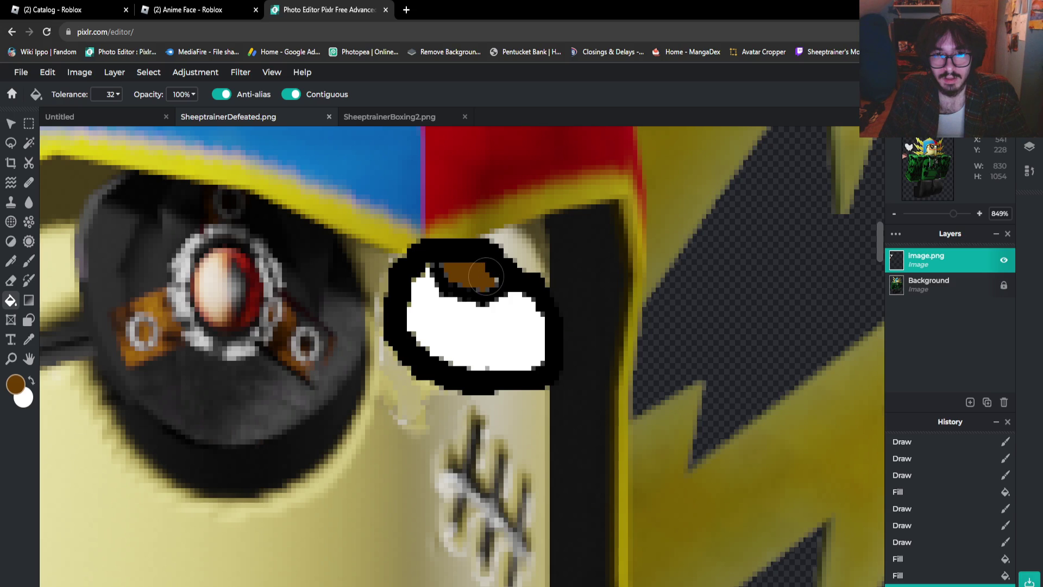
left_click(495, 280)
scroll(506, 305, "down", 8)
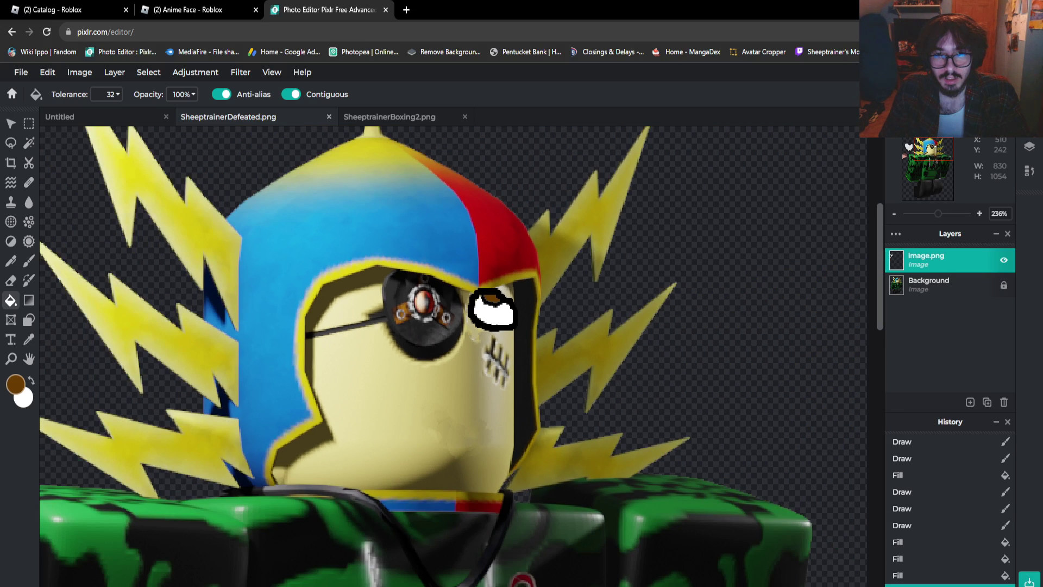
scroll(459, 339, "up", 4)
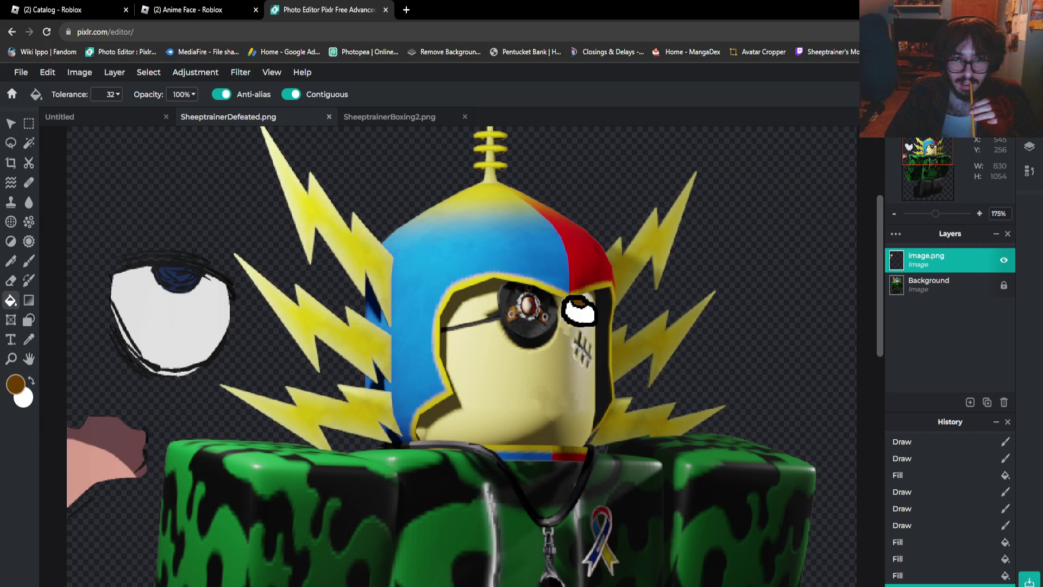
Restore black as the main colour and get the Brush ready for further line work
left_click(15, 384)
left_click_drag(533, 342, 535, 403)
left_click(619, 427)
scroll(155, 217, "up", 5)
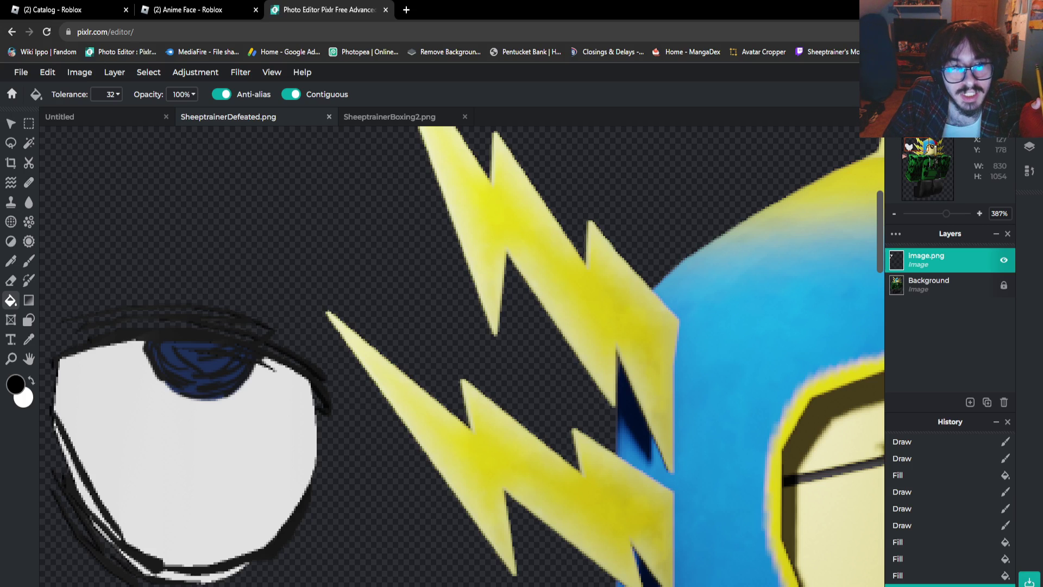
scroll(348, 375, "down", 4)
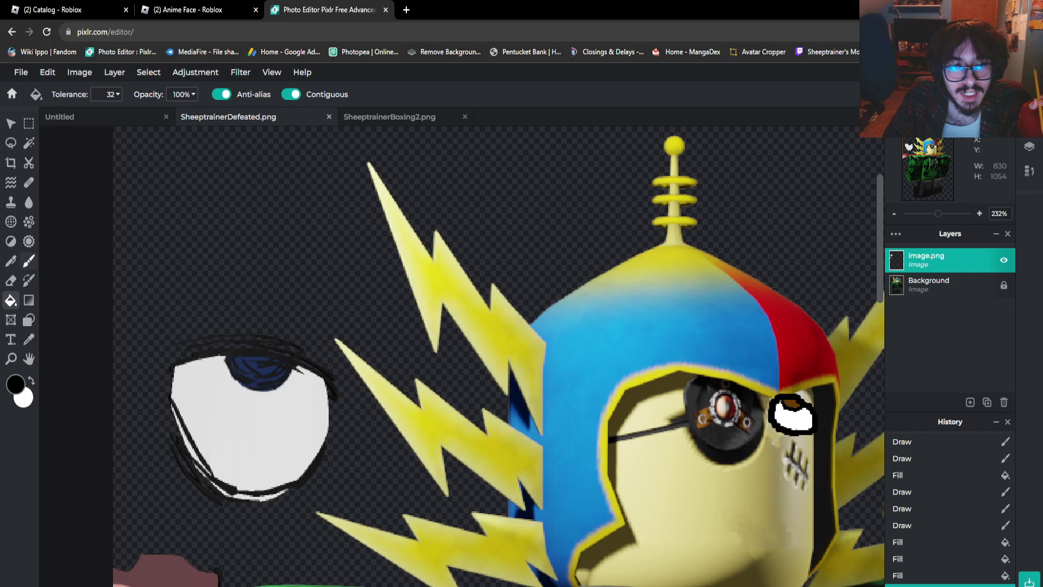
left_click(28, 261)
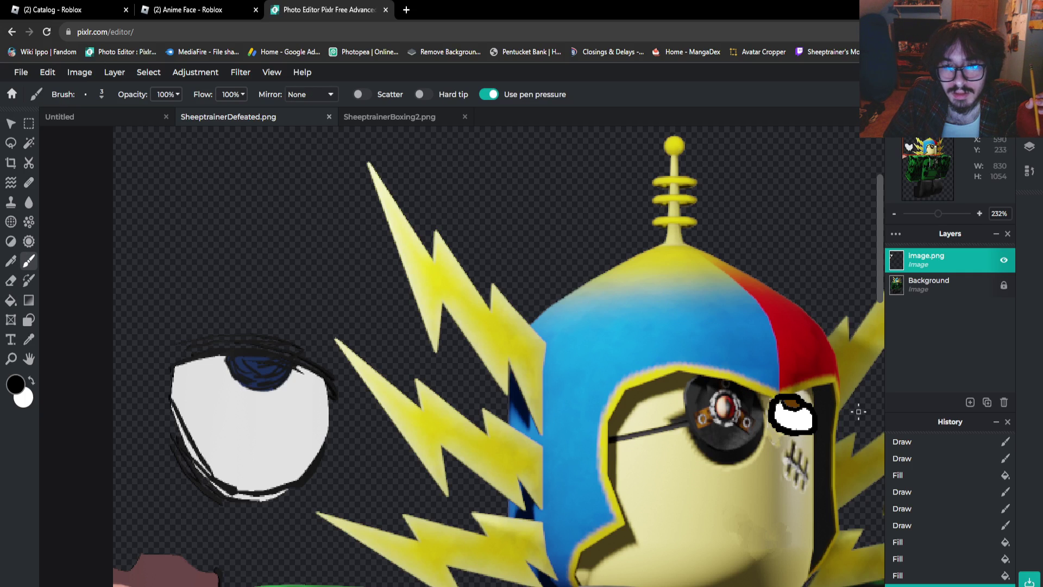
Try a short black curved stroke above the drawn eye's upper outline and undo it
scroll(845, 423, "up", 4)
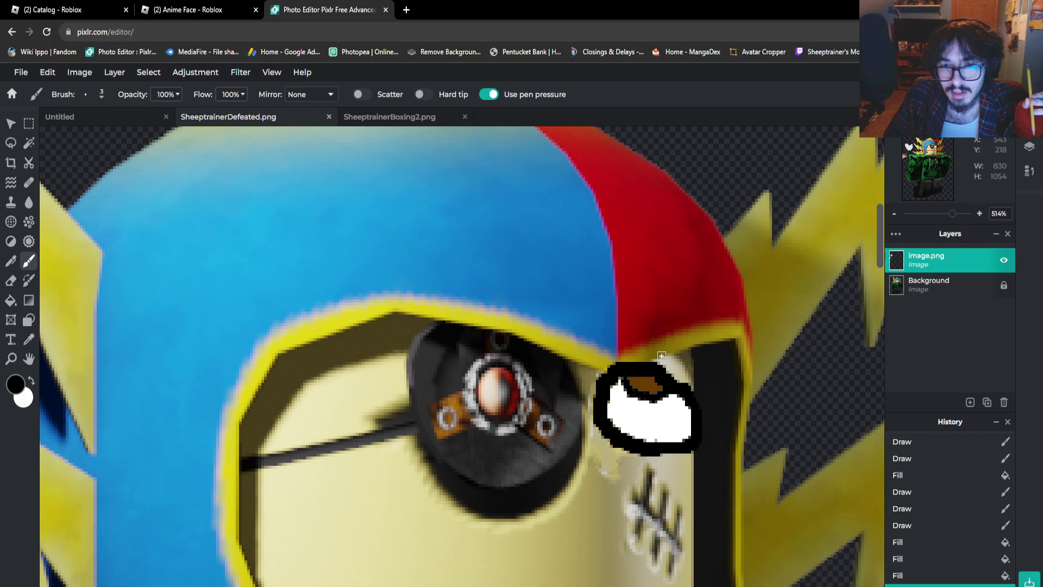
scroll(661, 356, "down", 4)
scroll(662, 358, "up", 4)
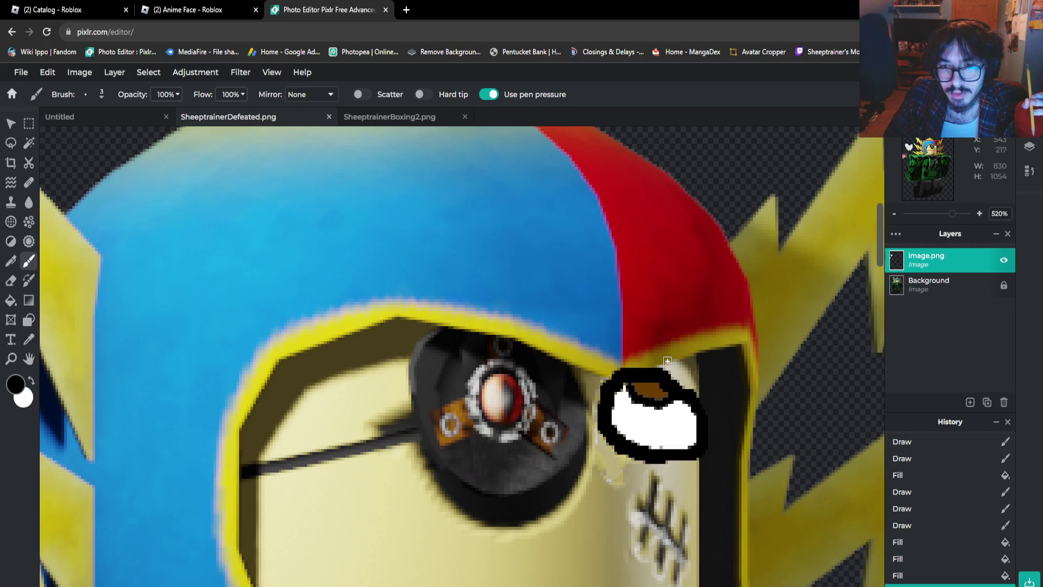
mouse_move(668, 360)
left_mouse_down()
mouse_move(687, 374)
mouse_move(674, 384)
left_mouse_up()
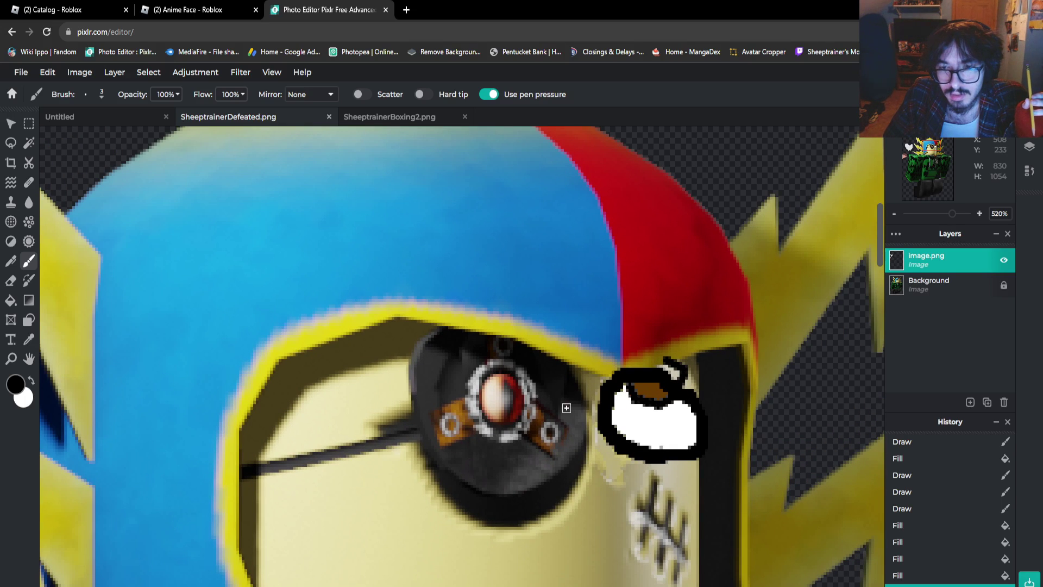
scroll(566, 407, "down", 5)
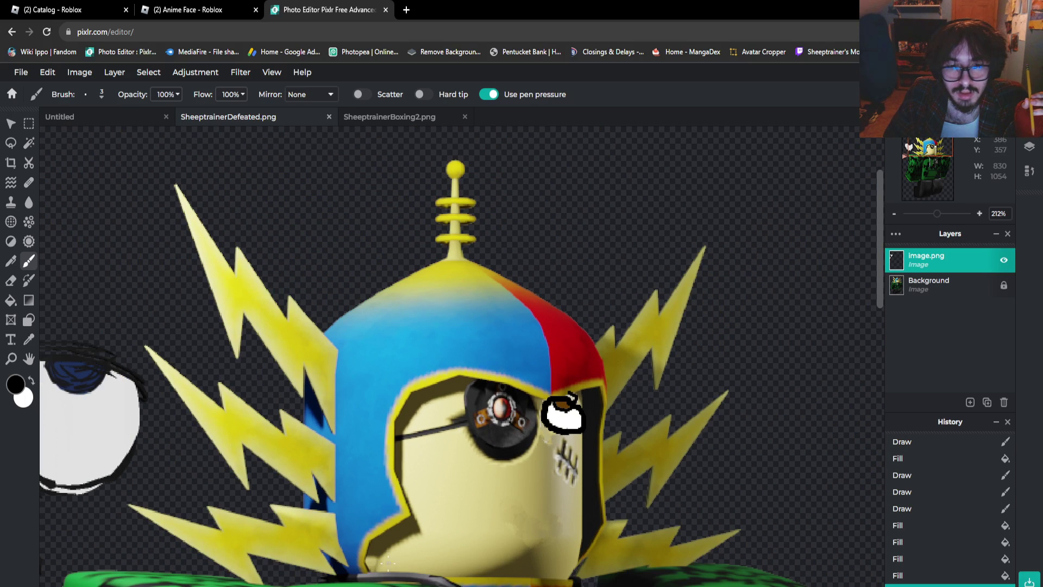
scroll(460, 373, "left", 3)
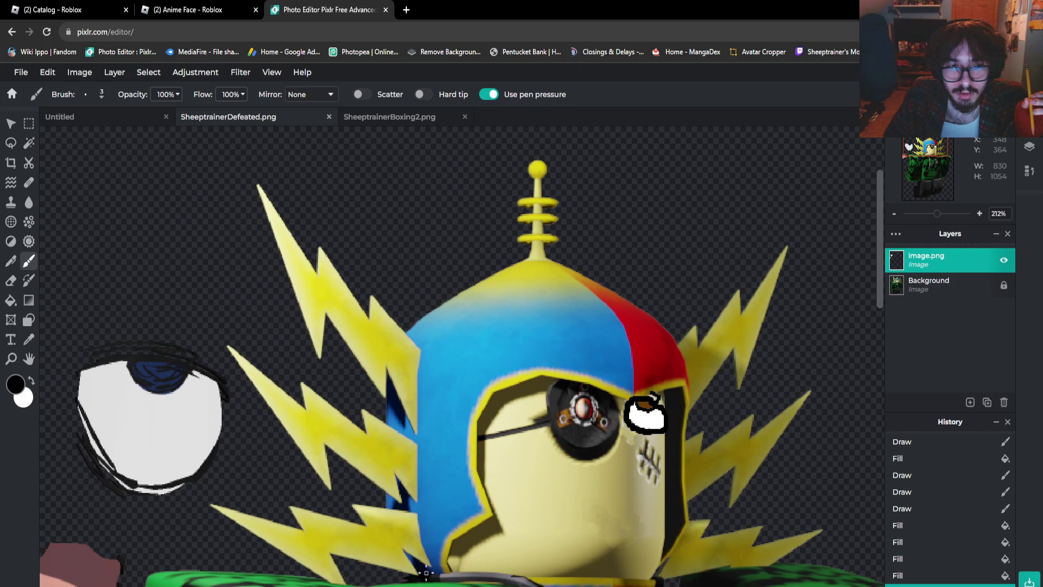
scroll(715, 411, "up", 1)
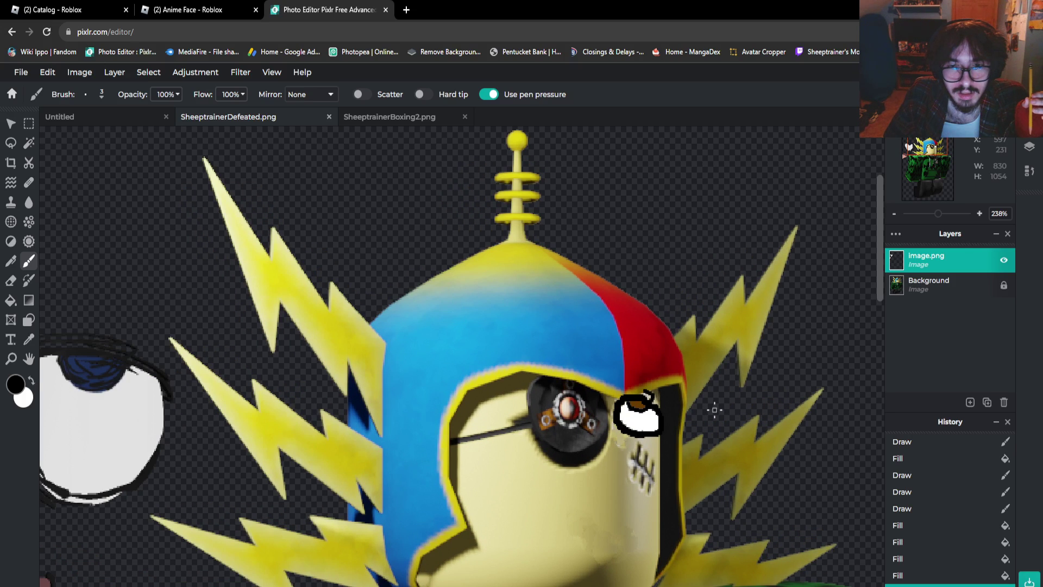
scroll(715, 410, "up", 3)
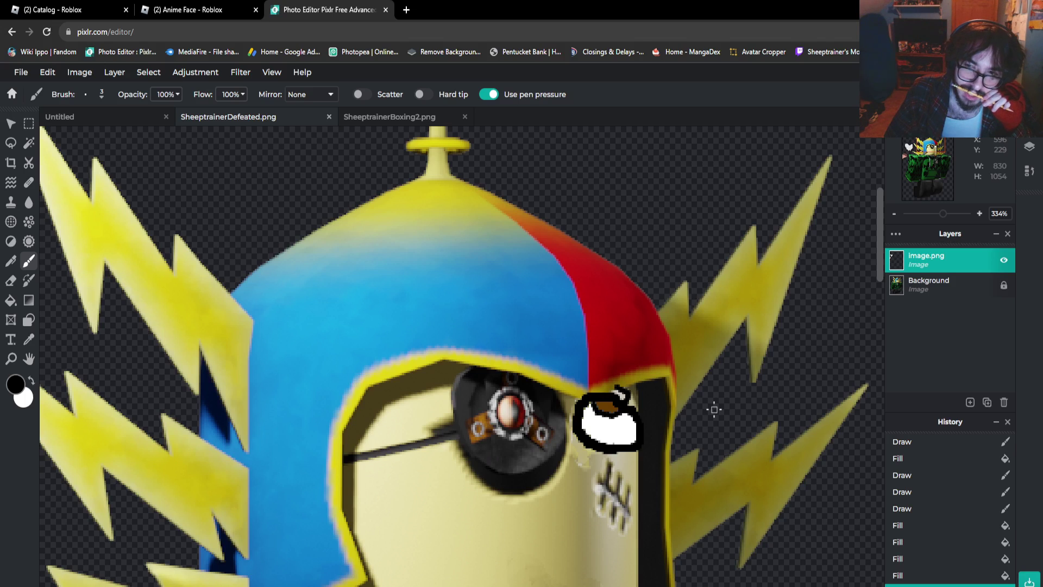
key("ctrl+z")
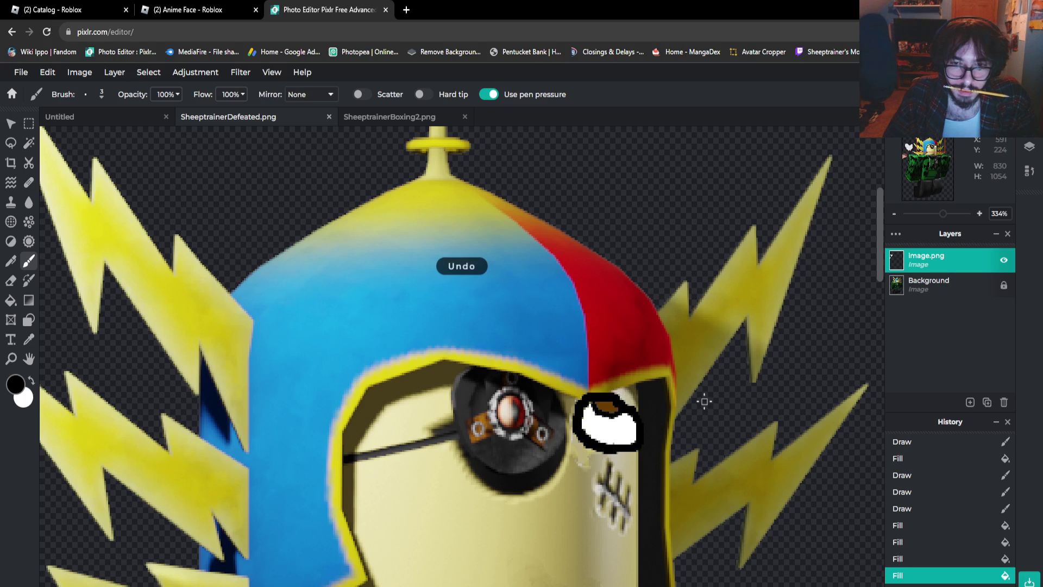
Try a small black mark inside the lower part of the white eye and undo it
scroll(559, 434, "down", 2)
scroll(556, 434, "down", 1)
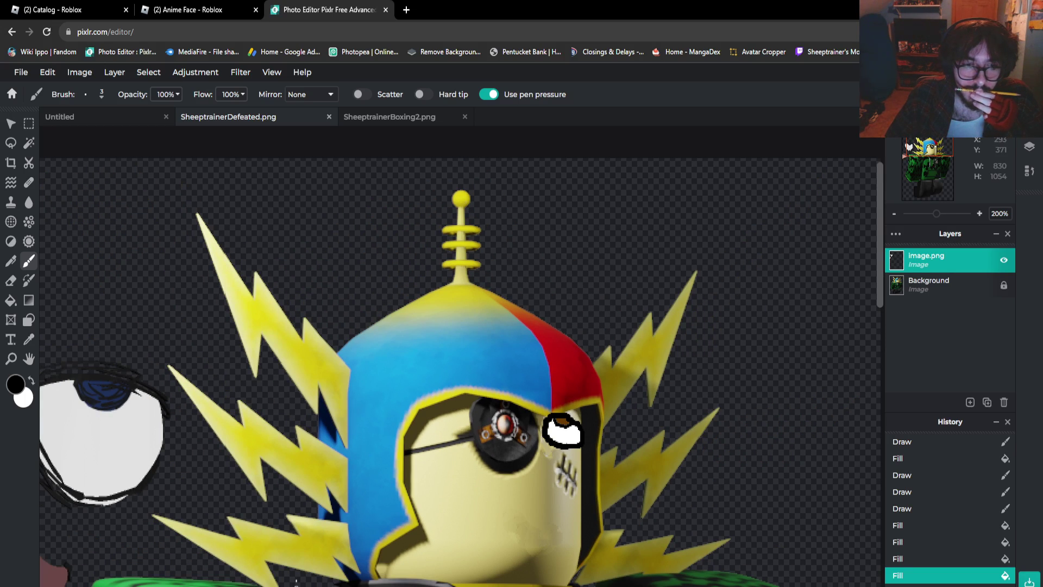
scroll(460, 356, "left", 2)
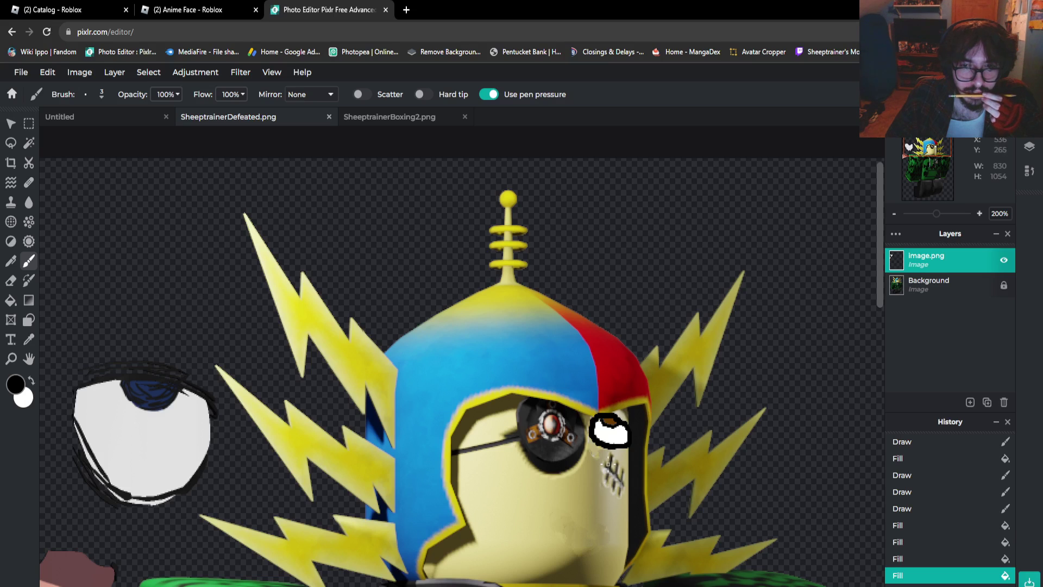
left_click(607, 442)
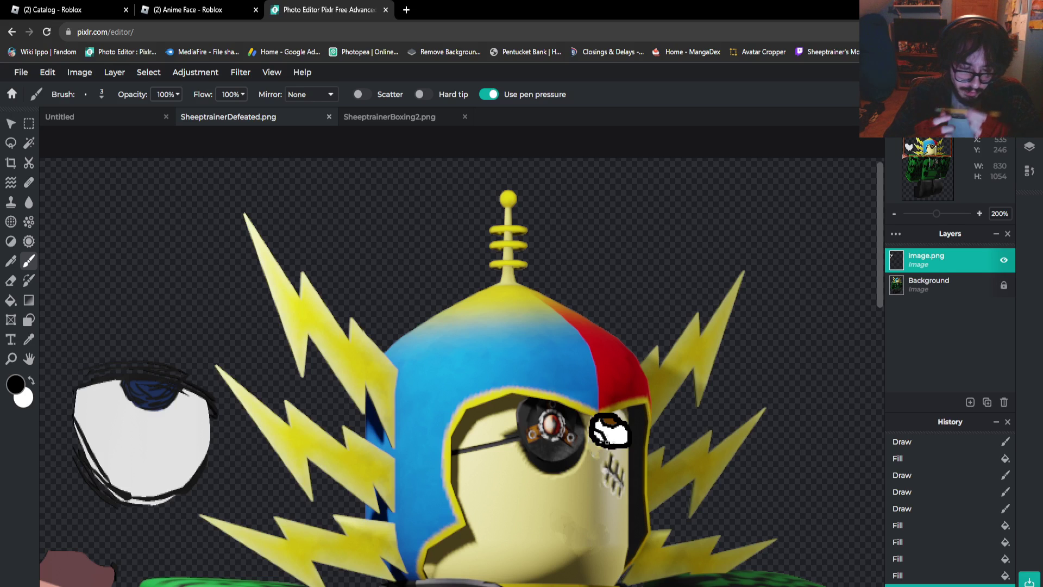
key("ctrl+z")
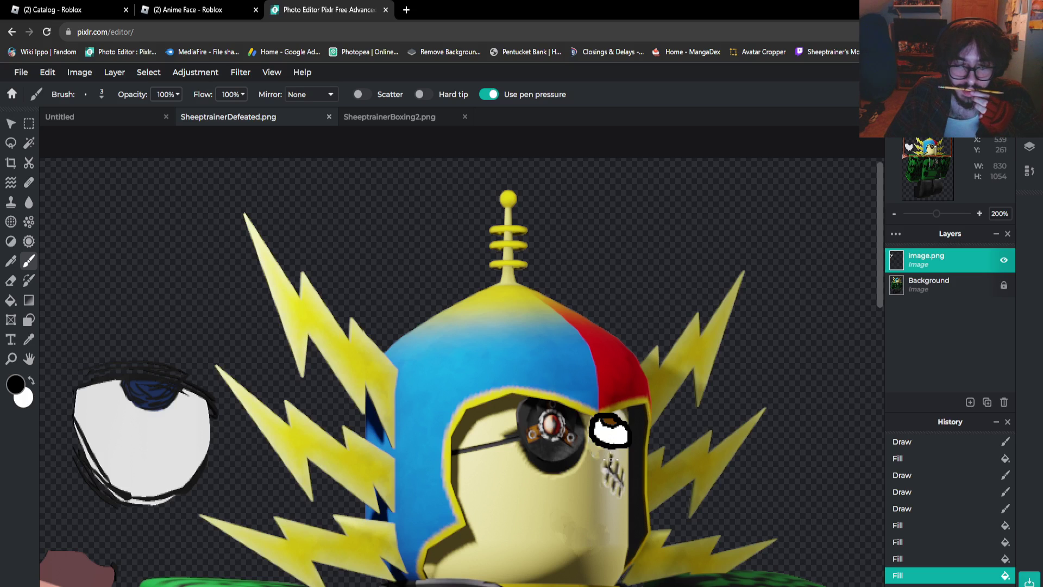
Duplicate the image.png layer that holds the reference face and the drawn eye
scroll(610, 459, "down", 3)
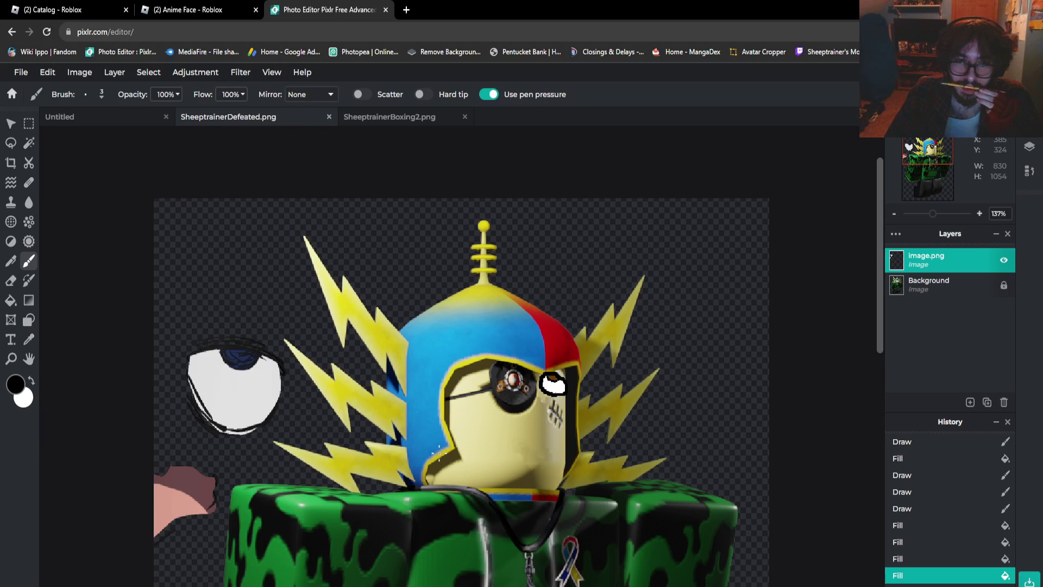
key("v")
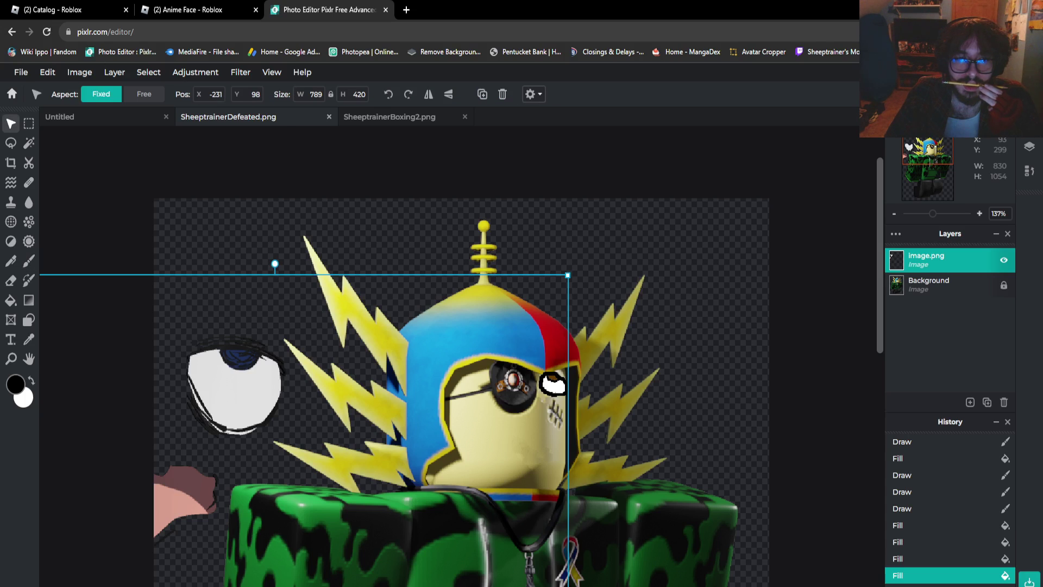
scroll(223, 419, "down", 2)
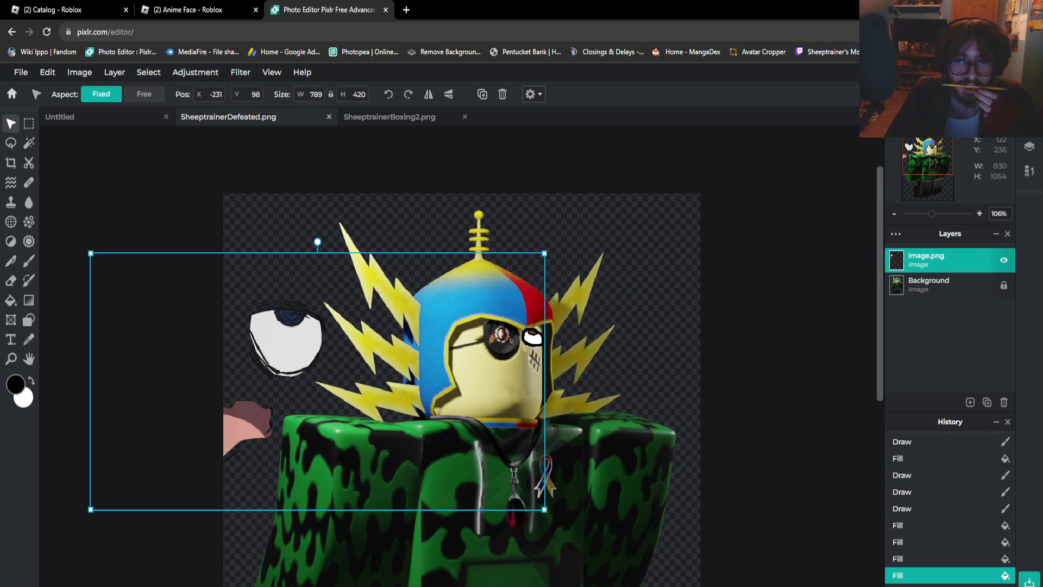
key("ctrl+plus")
key("ctrl+plus")
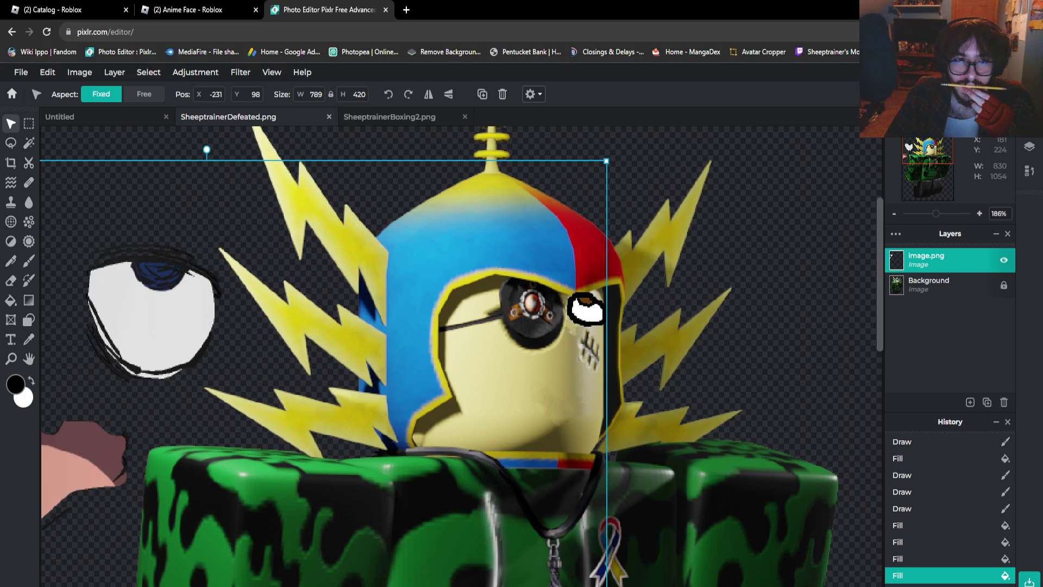
right_click(228, 300)
left_click(255, 392)
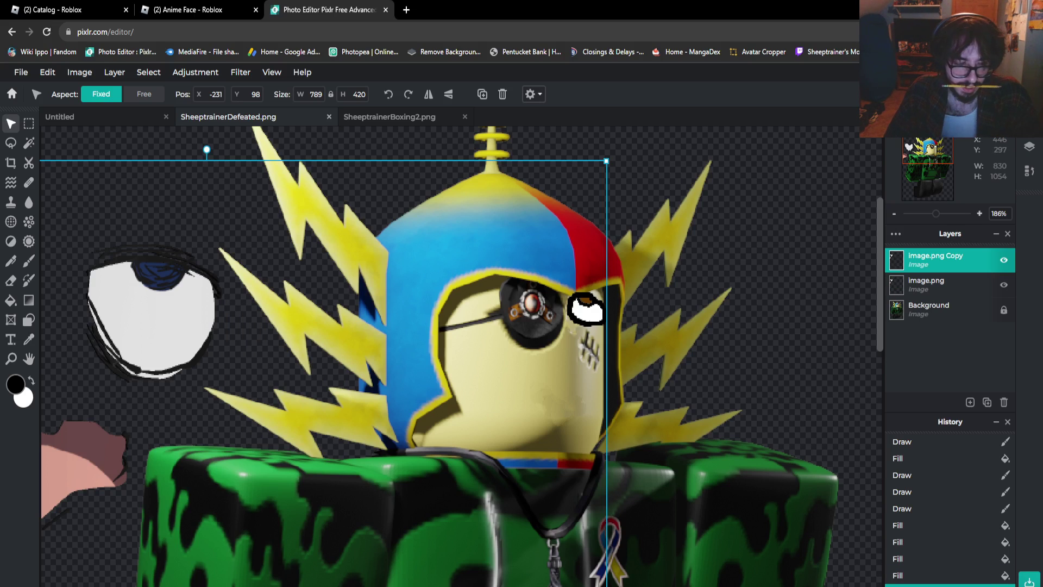
Clear a rectangular area around the drawn eye from the image.png Copy layer
left_click(28, 123)
left_click_drag(555, 268, 615, 338)
key("Delete")
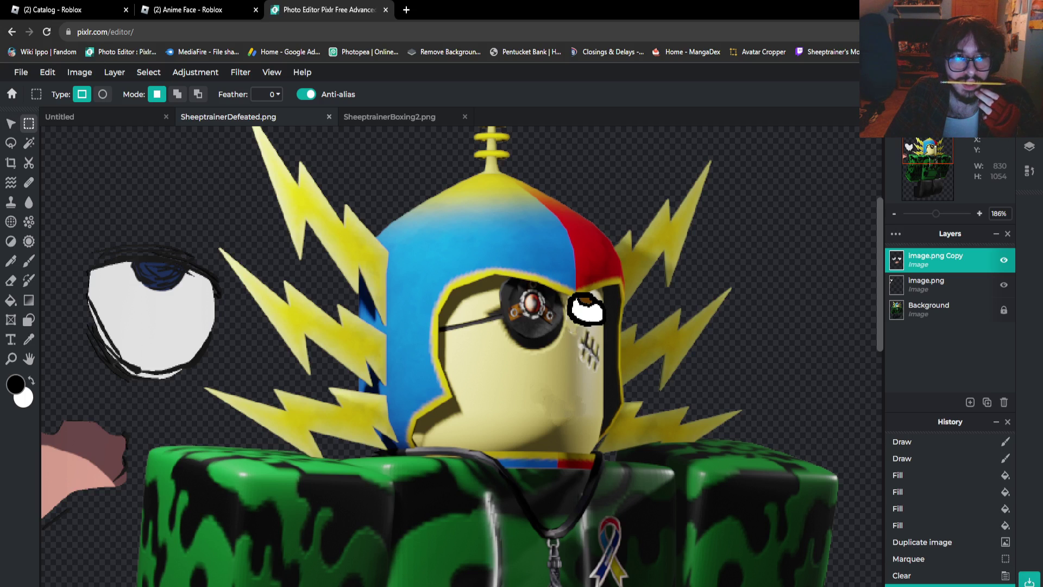
Move the image.png Copy reference over the face to X 139, Y 230, beside the drawn eye, and return to the Brush
key("v")
scroll(315, 351, "down", 2)
left_click_drag(181, 339, 462, 391)
scroll(462, 402, "up", 9)
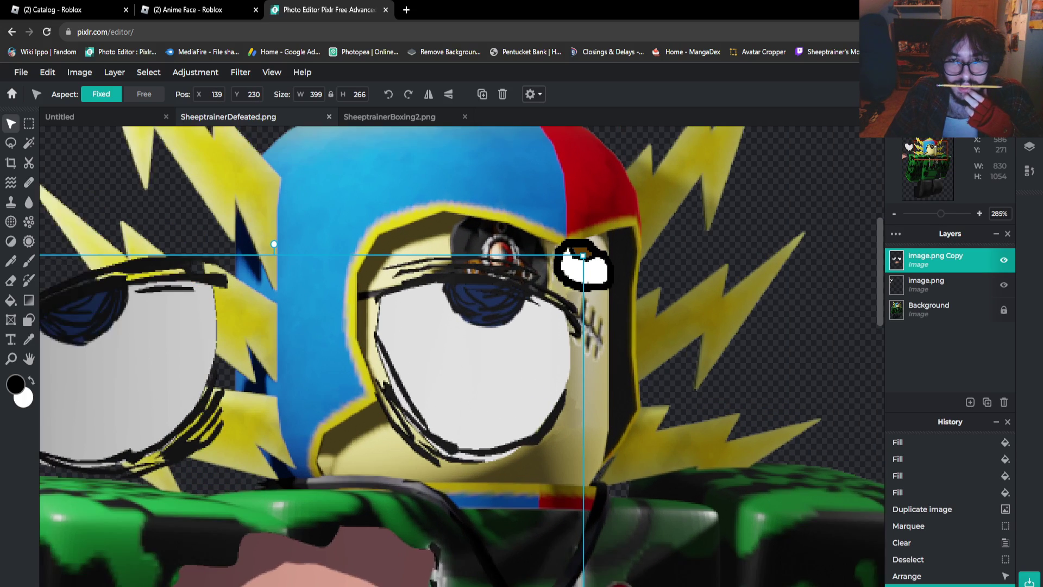
scroll(573, 202, "up", 1)
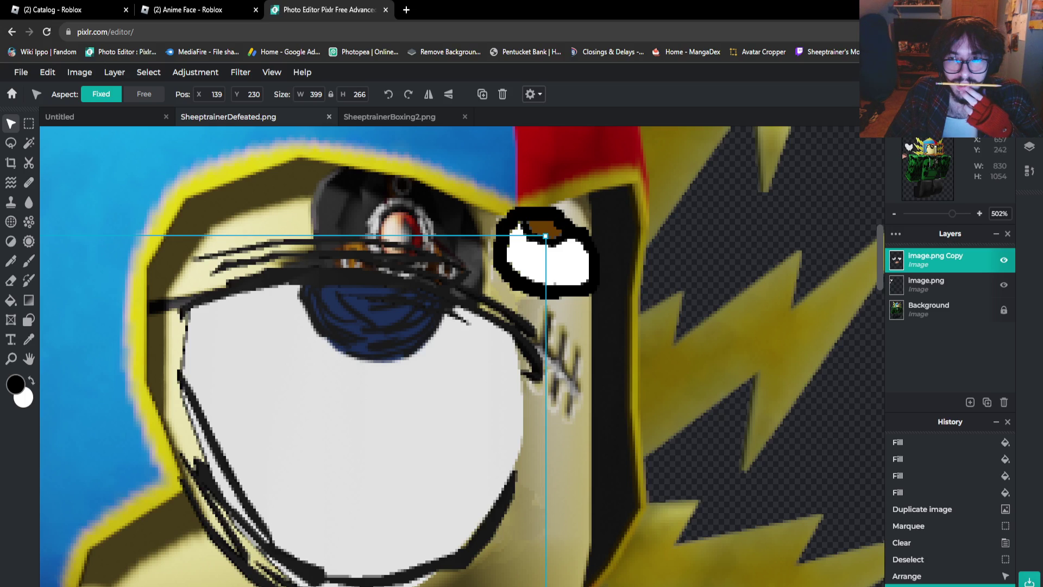
mouse_move(879, 258)
left_mouse_down()
mouse_move(879, 245)
mouse_move(879, 257)
left_mouse_up()
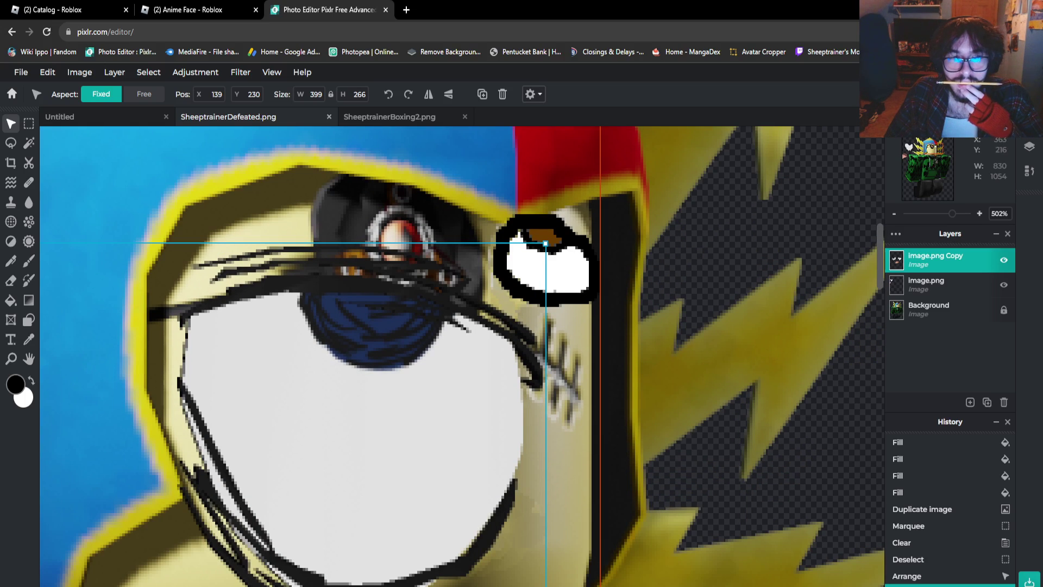
left_click(28, 261)
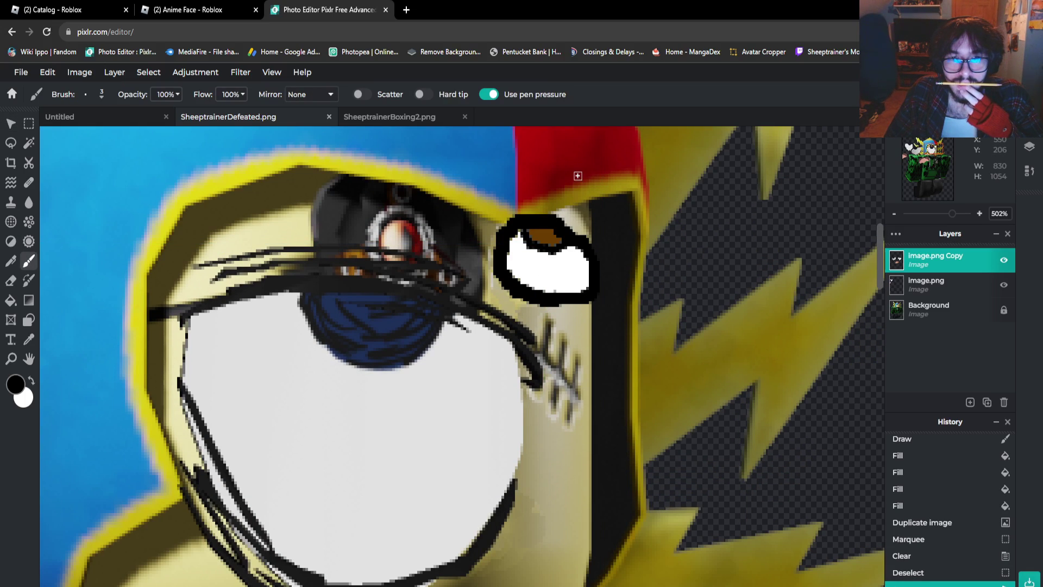
Draw black crease strokes just above the small drawn eye and a small black loop against its outer side
scroll(577, 176, "up", 2)
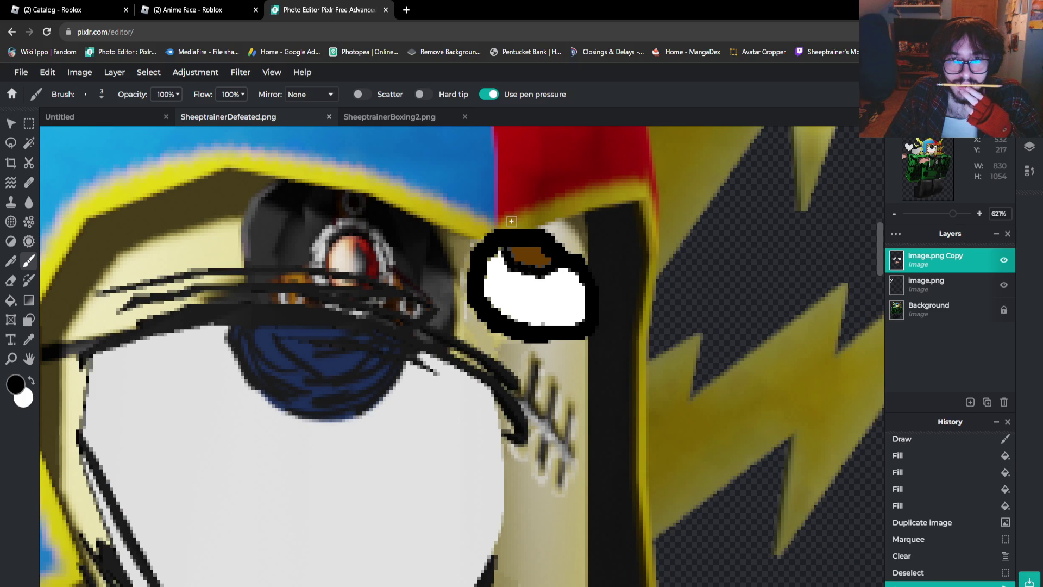
mouse_move(509, 203)
left_mouse_down()
mouse_move(566, 228)
mouse_move(577, 242)
mouse_move(567, 256)
left_mouse_up()
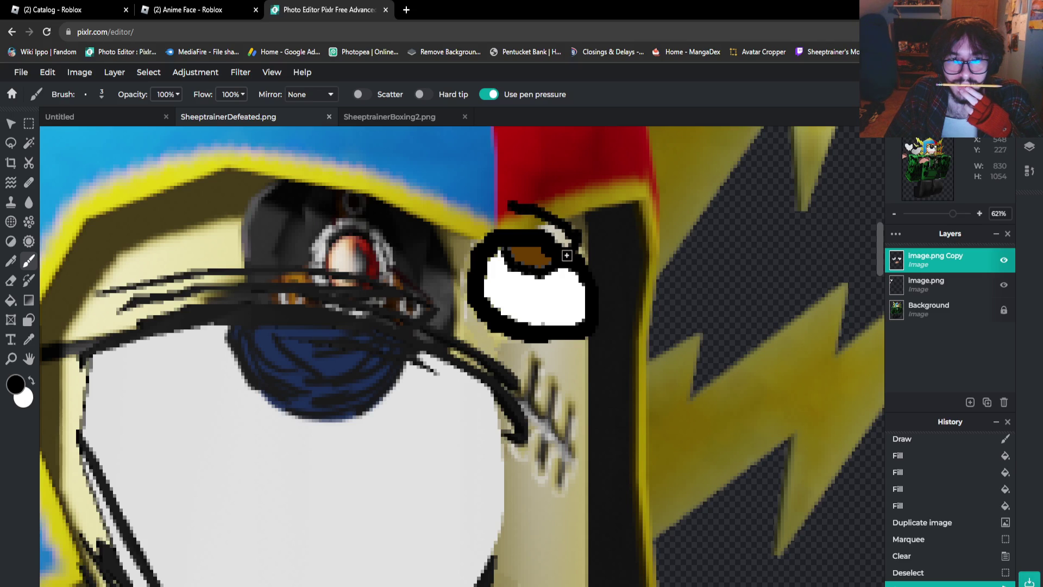
left_click_drag(509, 219, 571, 242)
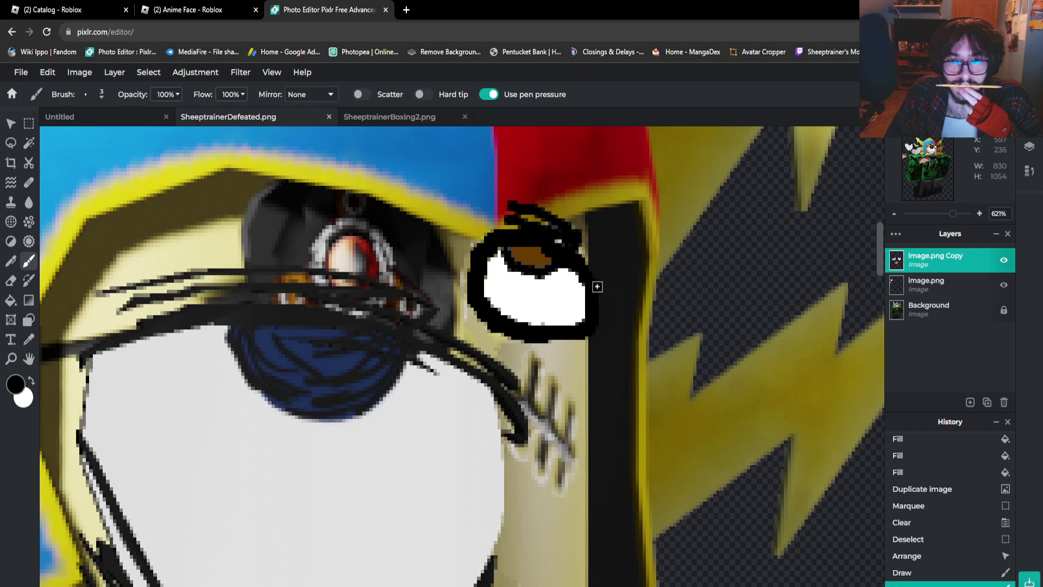
mouse_move(597, 286)
left_mouse_down()
mouse_move(615, 315)
mouse_move(591, 322)
left_mouse_up()
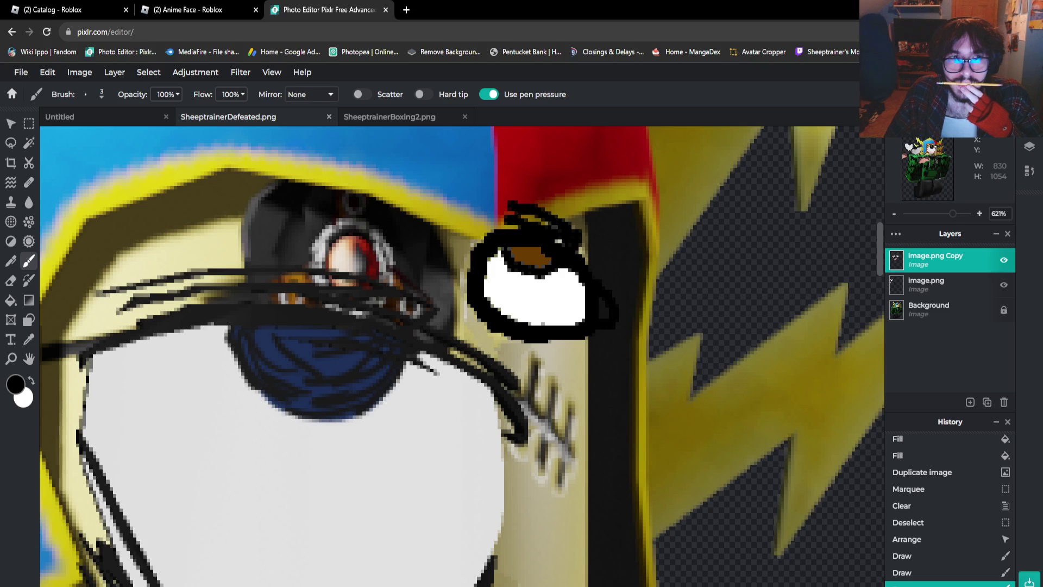
Set the brush size to 1 px, scribble black strokes over the brown iris and add thin black lines inside the white of the eye
left_click(101, 94)
left_click(178, 121)
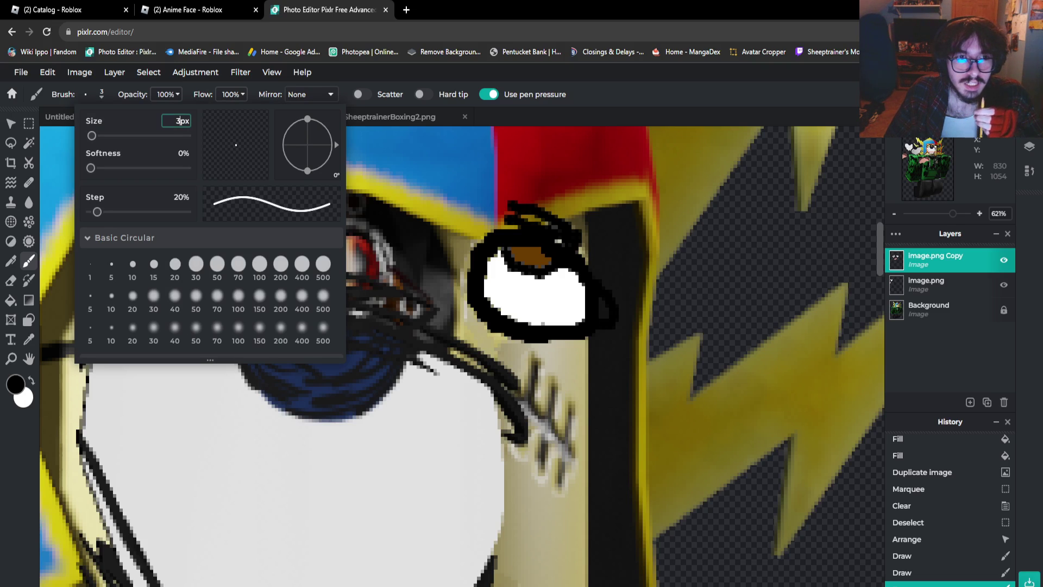
key("BackSpace")
type("1")
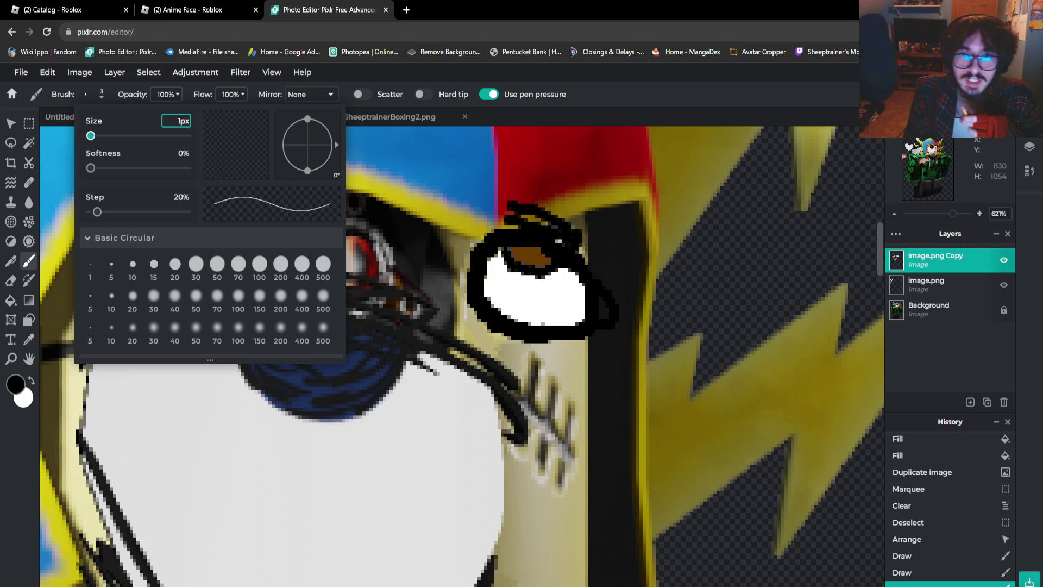
key("Return")
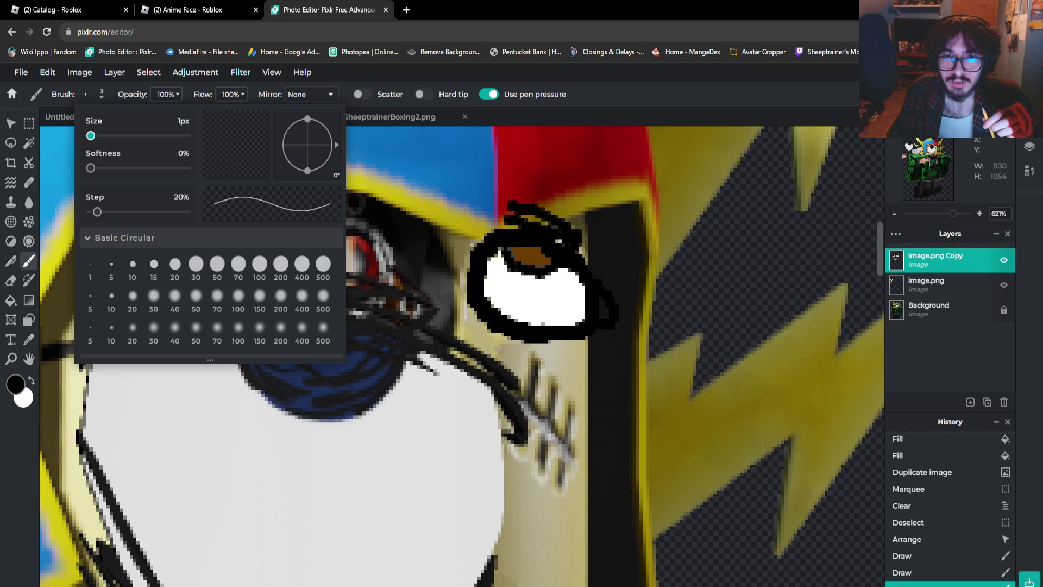
left_click(524, 259)
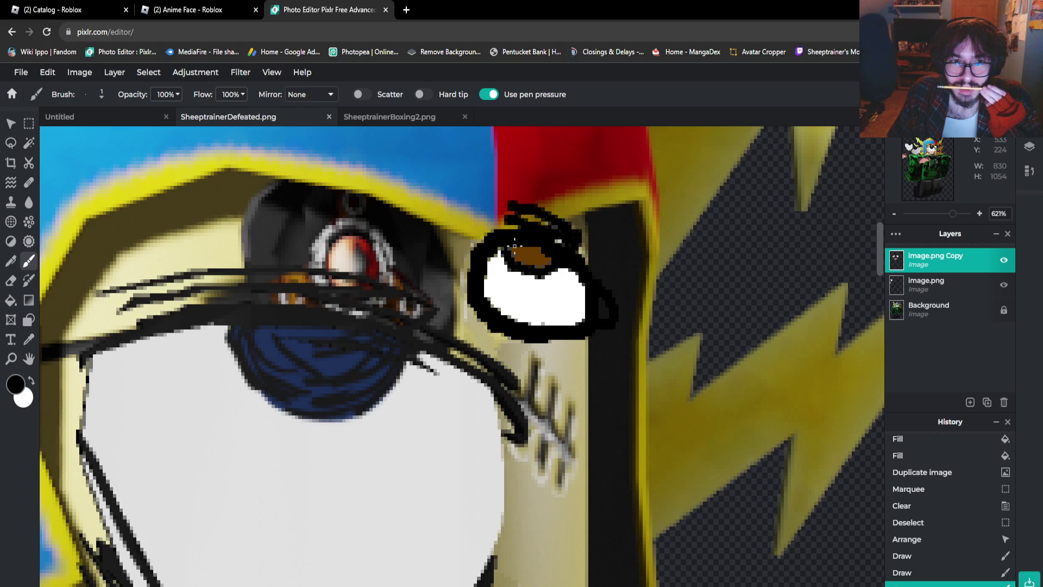
left_click_drag(517, 246, 525, 263)
left_click(531, 251)
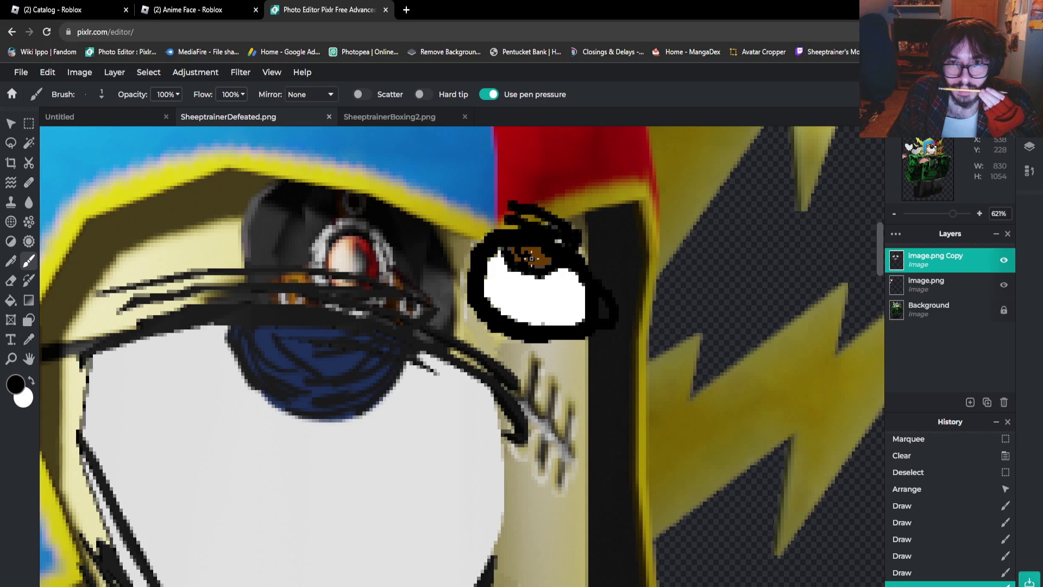
left_click(534, 251)
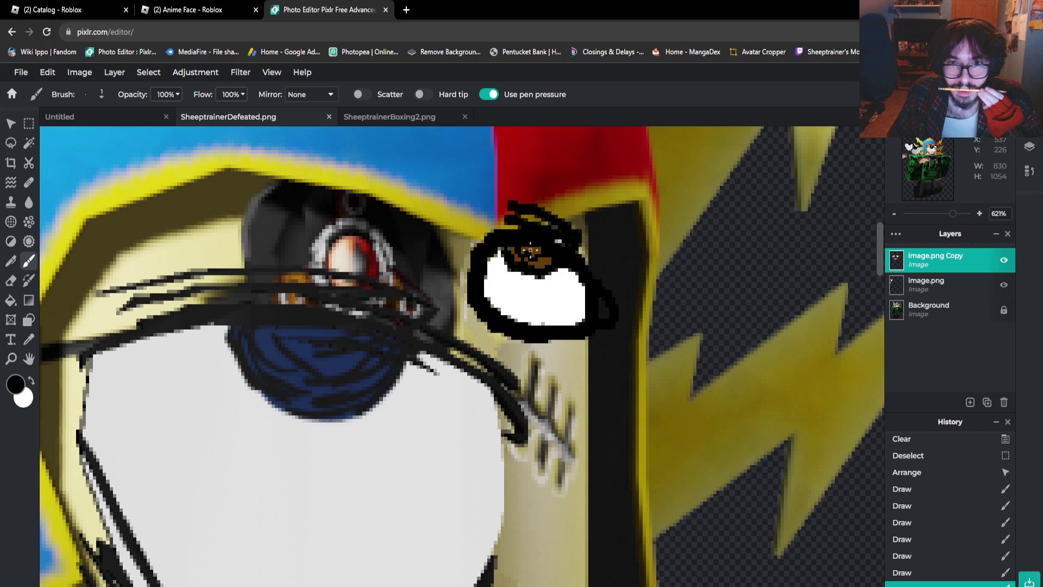
left_click(546, 252)
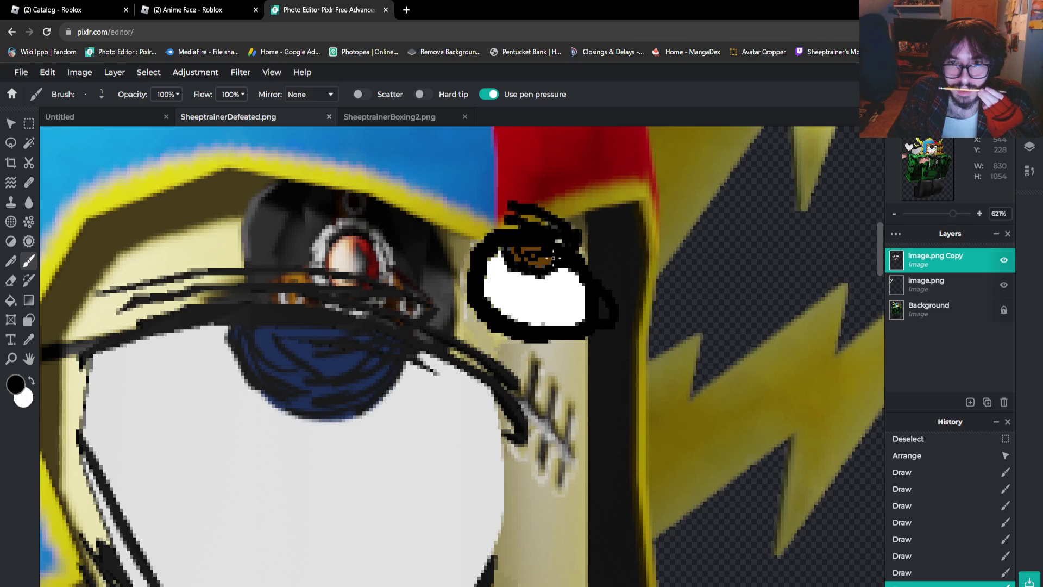
left_click(568, 275)
left_click(535, 255)
left_click(534, 251)
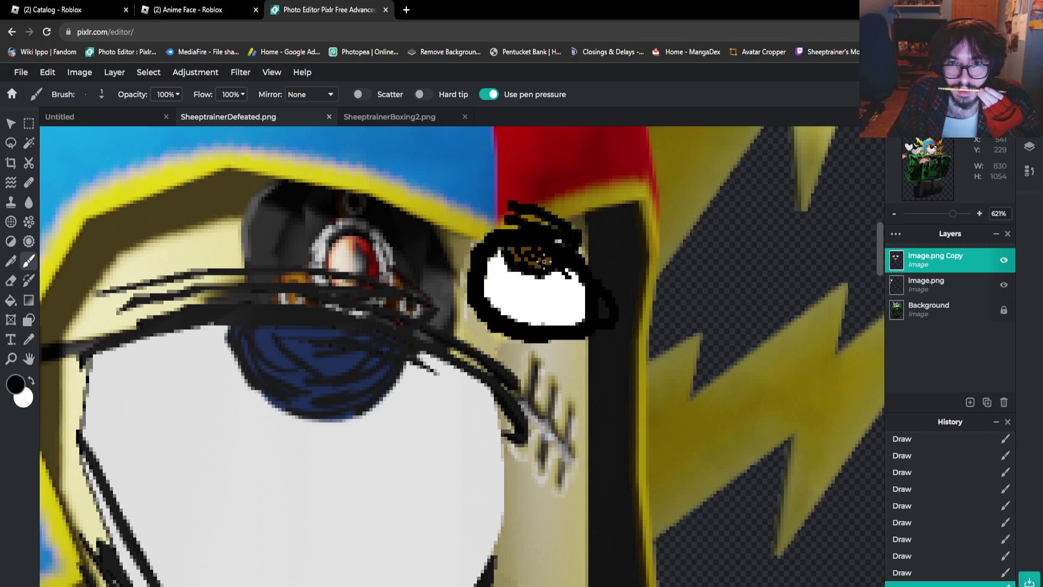
left_click_drag(524, 246, 524, 261)
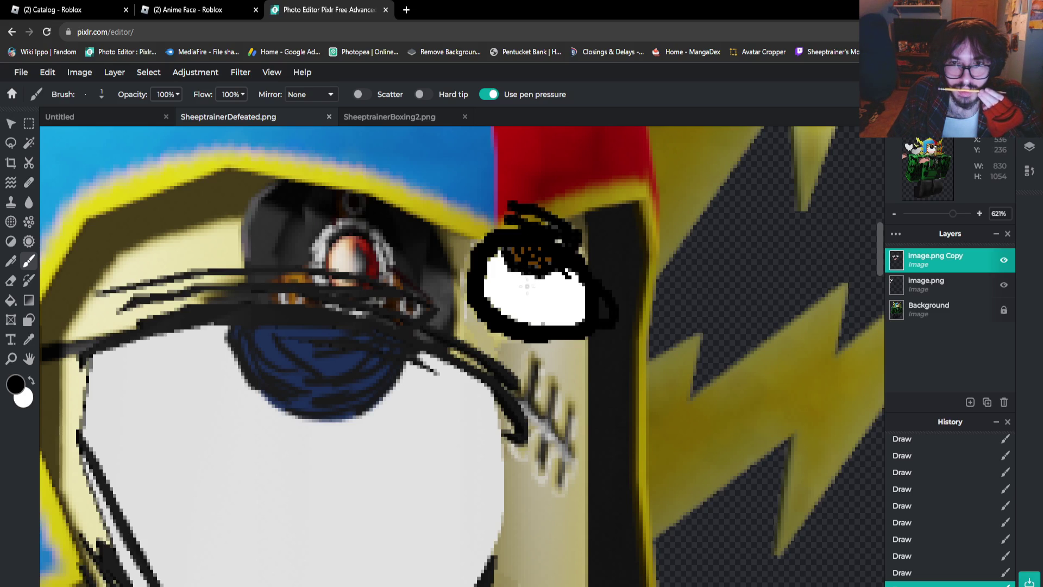
scroll(536, 311, "down", 2)
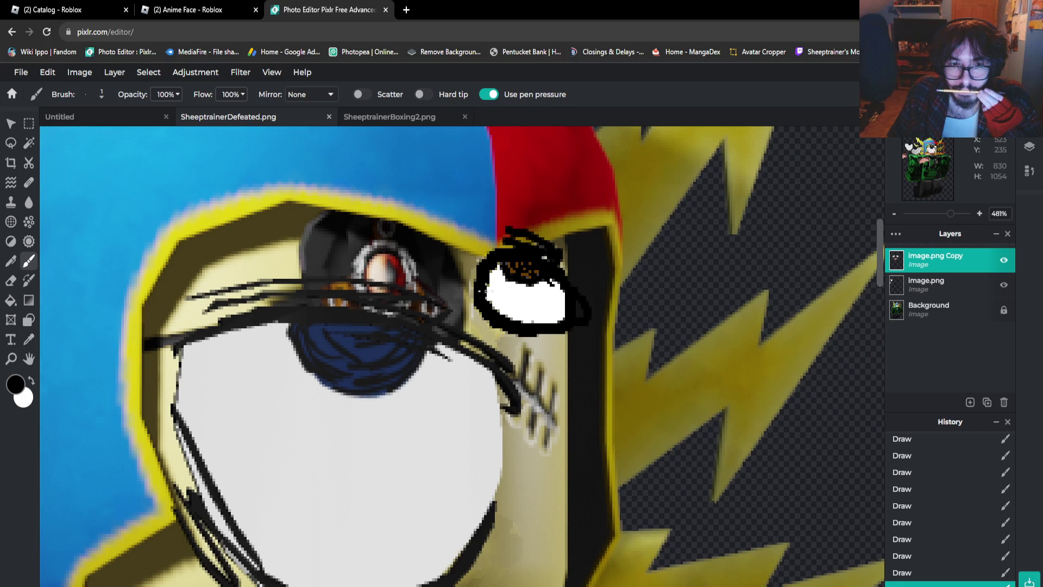
scroll(492, 337, "down", 1)
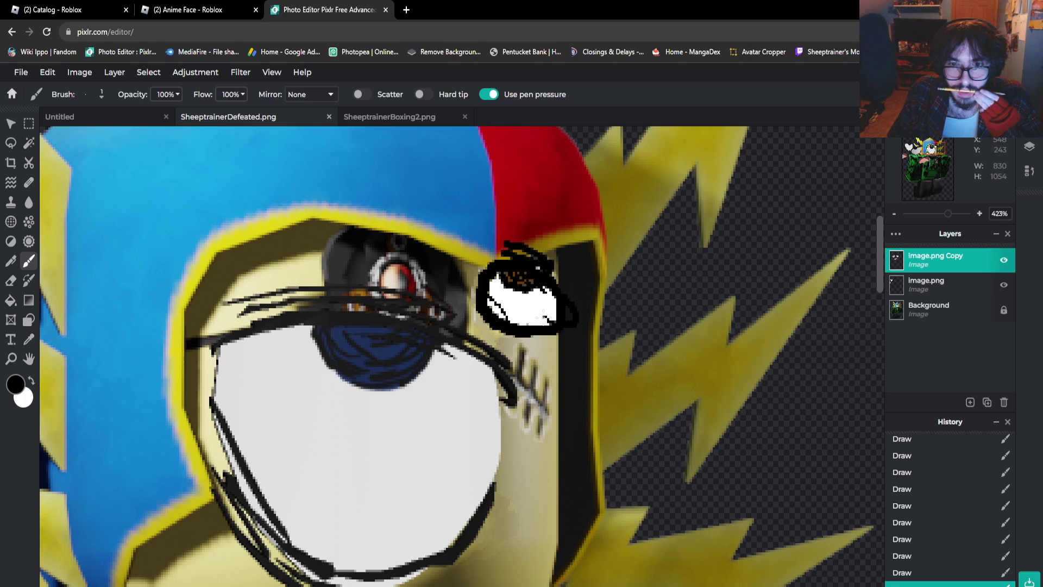
Try filling the small loop beside the drawn eye with white on the image.png Copy layer, and undo the fill
scroll(594, 315, "up", 8)
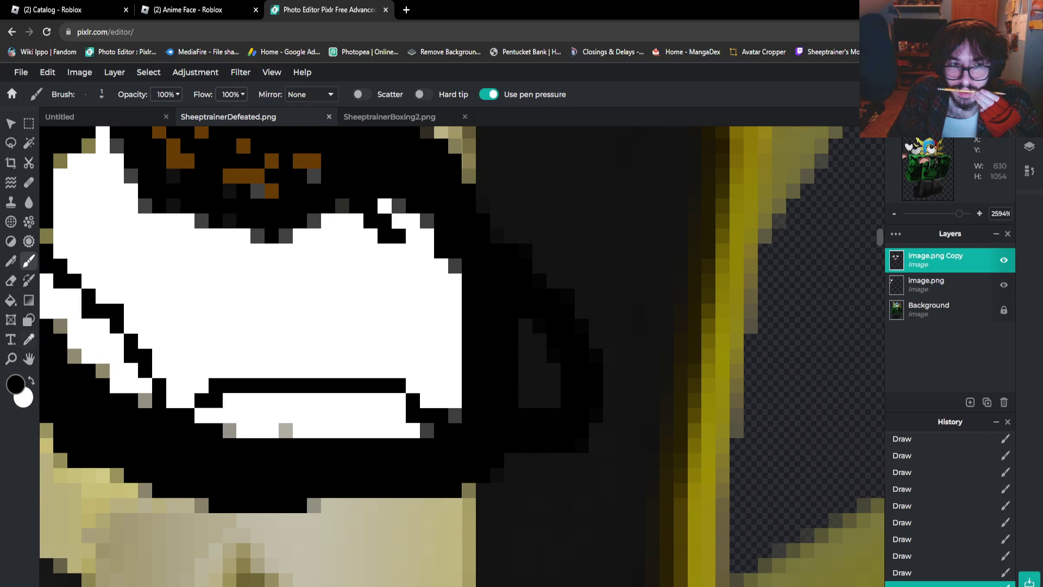
left_click(31, 381)
left_click(10, 300)
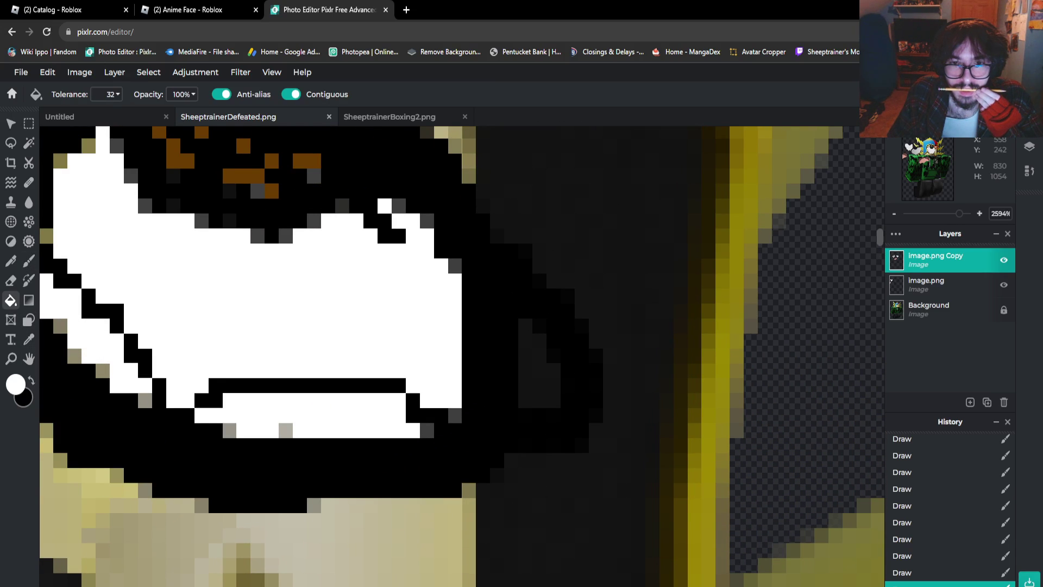
left_click(547, 353)
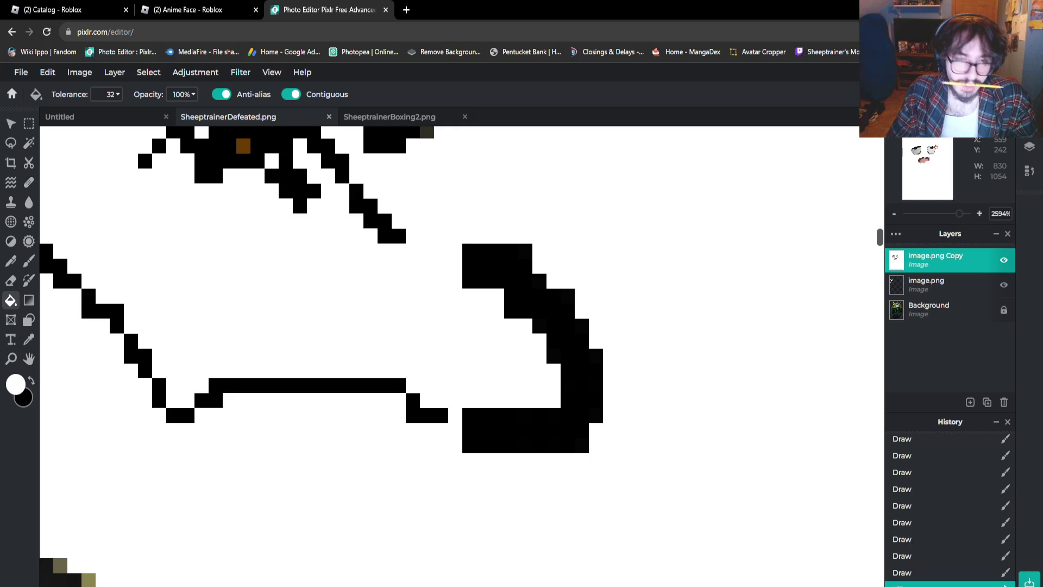
key("ctrl+z")
Try filling the small loop with white on the image.png layer instead, and undo the fill
key("v")
scroll(548, 381, "down", 2)
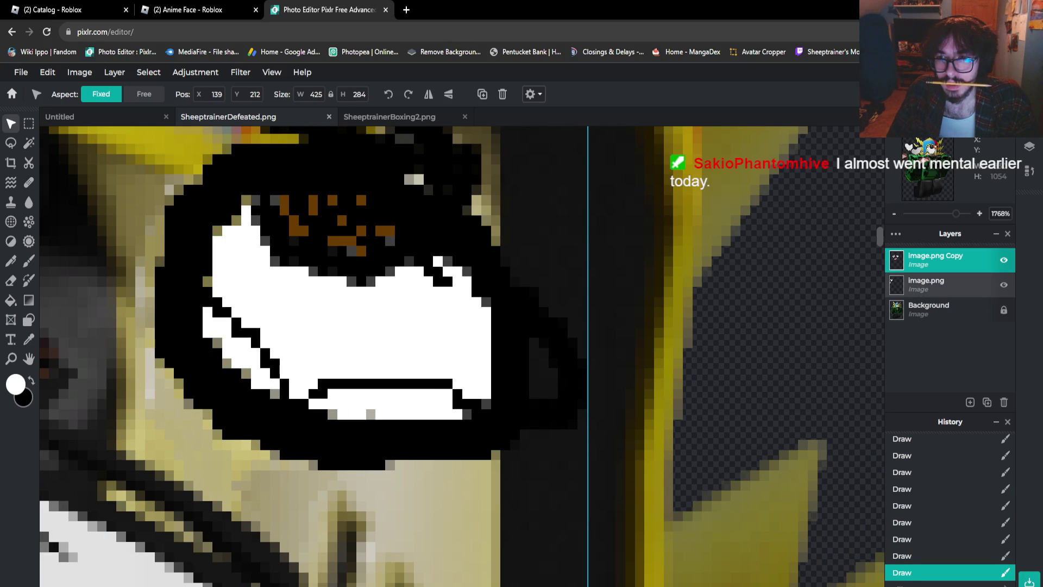
left_click(926, 284)
scroll(514, 308, "up", 2)
key("g")
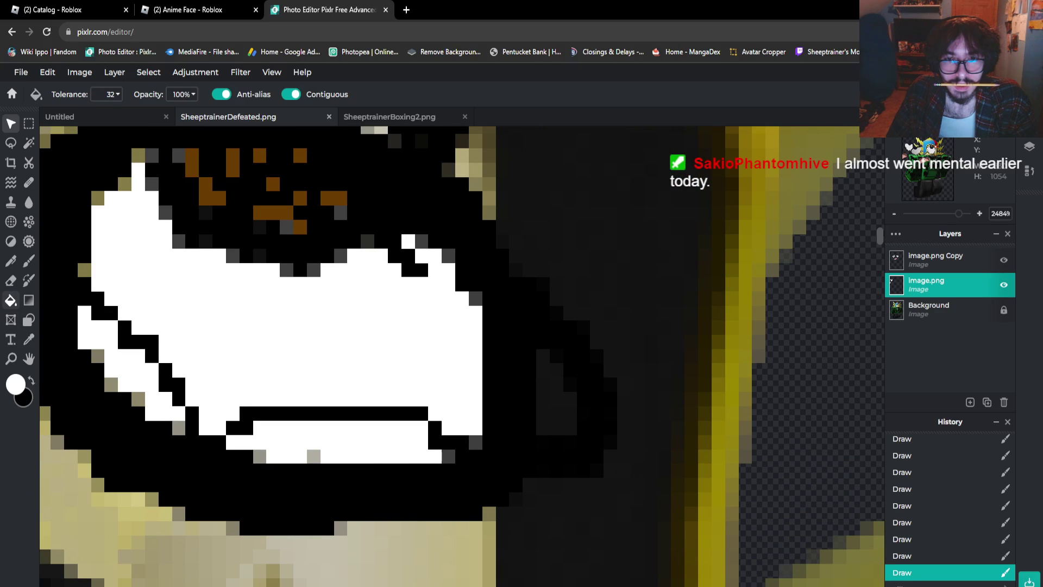
left_click(534, 394)
key("ctrl+z")
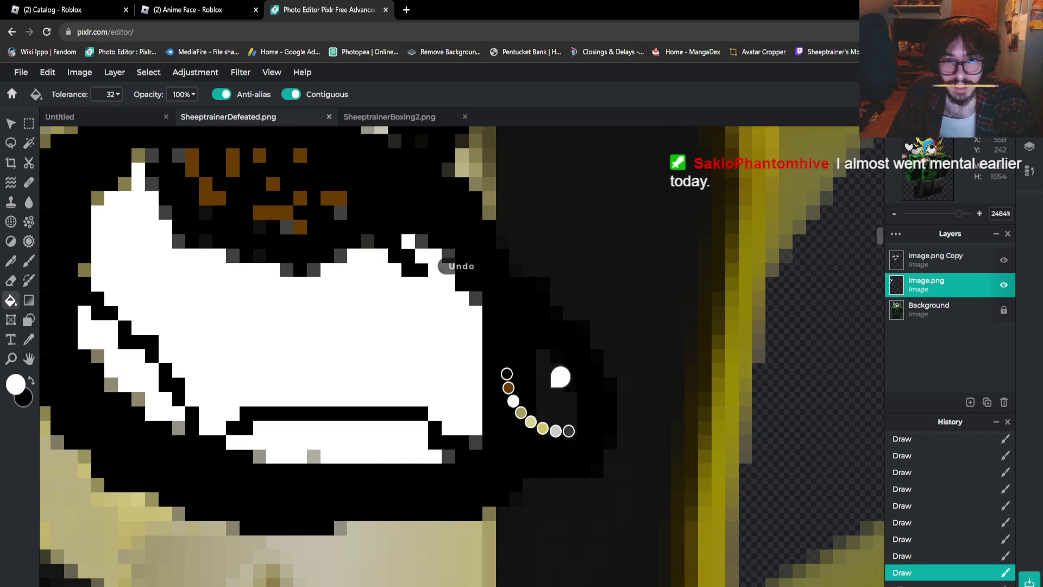
left_click(551, 392)
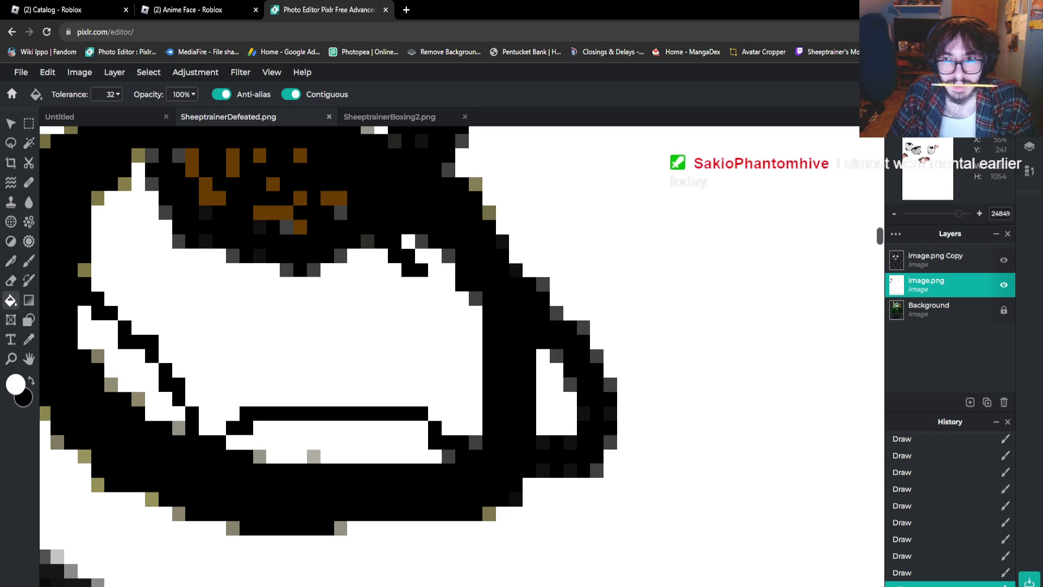
key("ctrl+z")
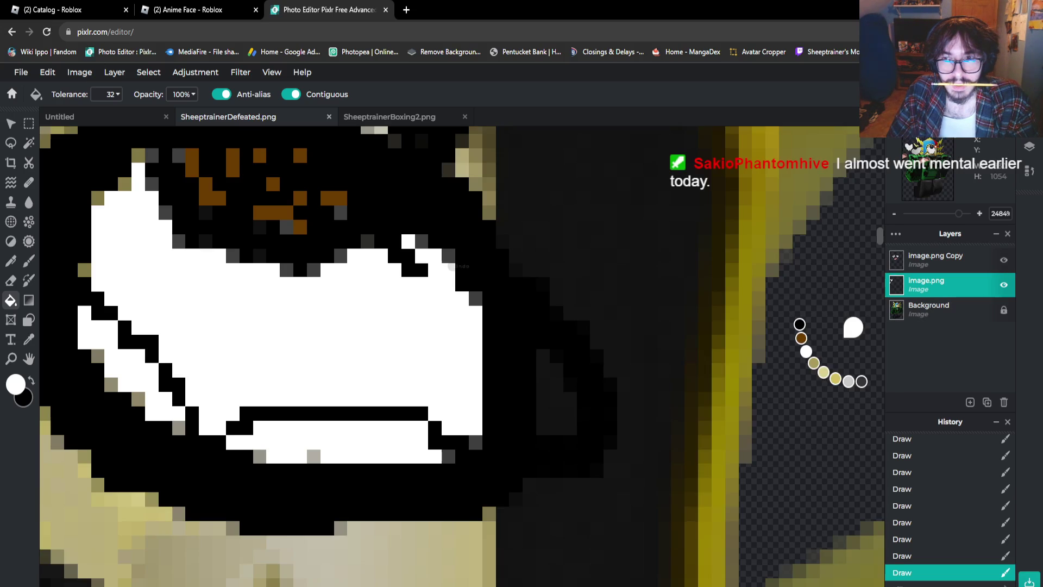
Retry the white fill inside the loop on the image.png Copy layer, compare by undoing and redoing it, and leave it undone
left_click(945, 259)
left_click(559, 400)
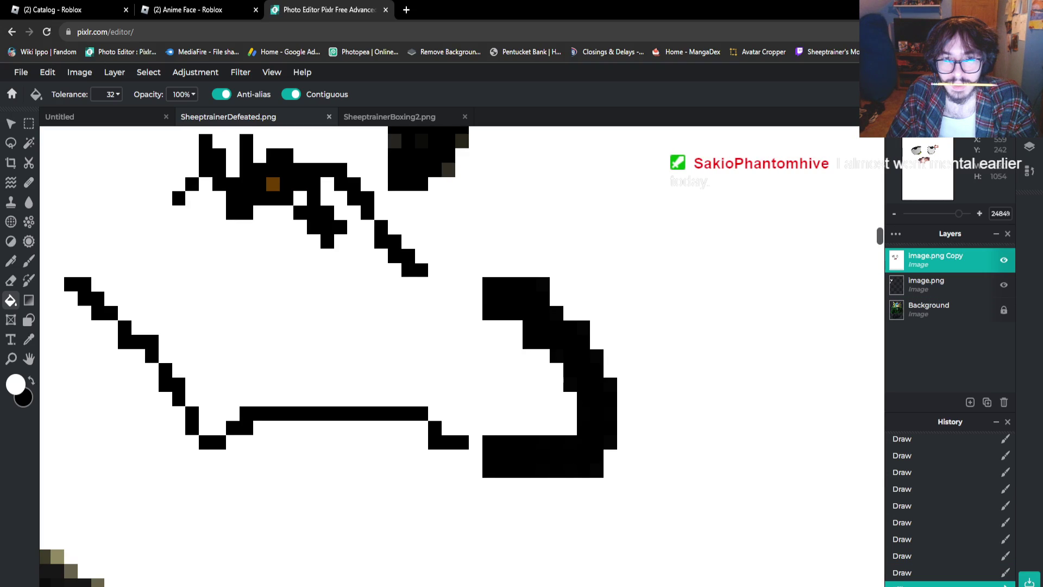
key("ctrl+z")
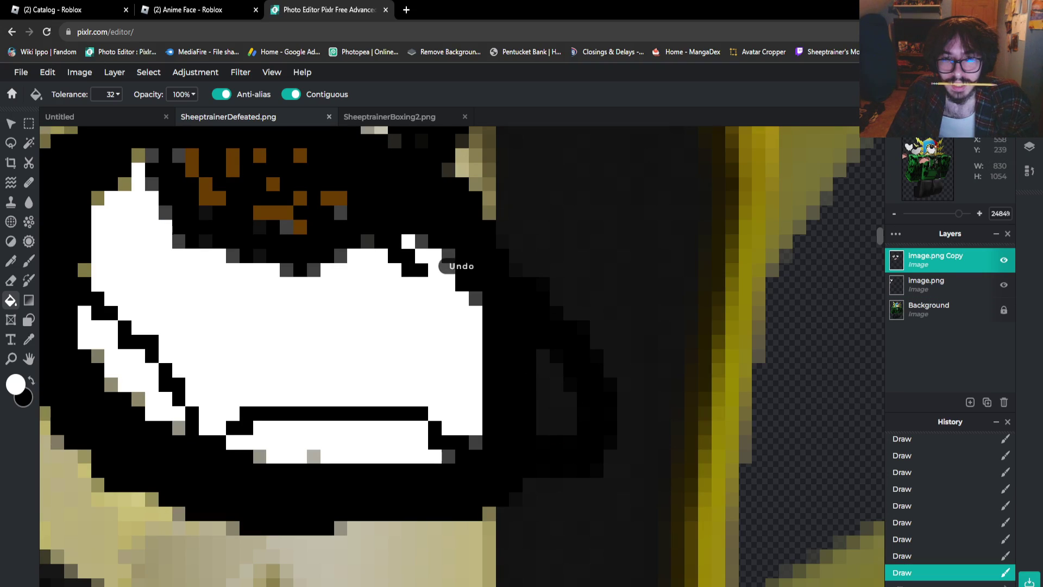
key("ctrl+y")
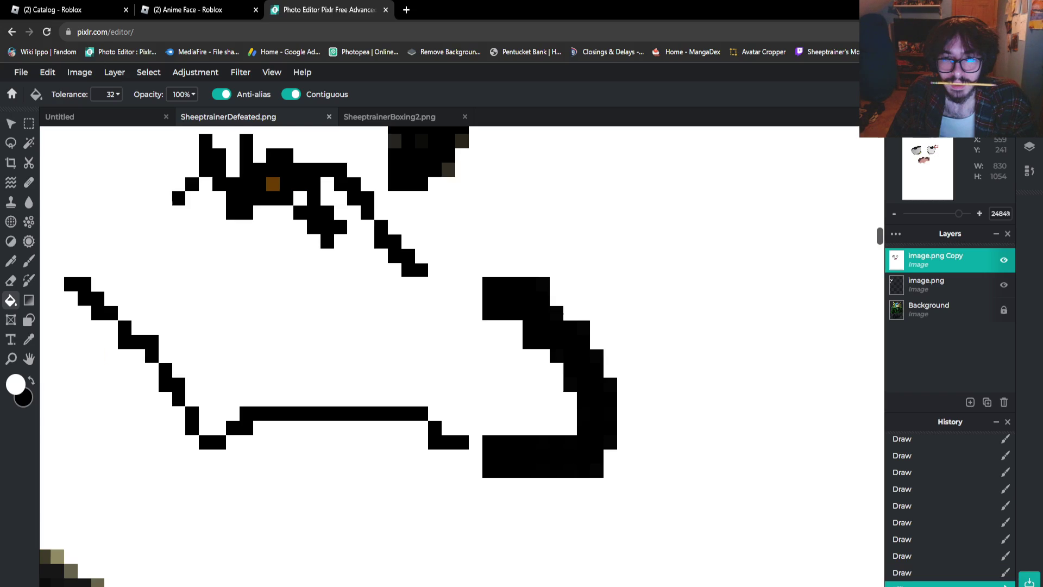
scroll(512, 302, "down", 5)
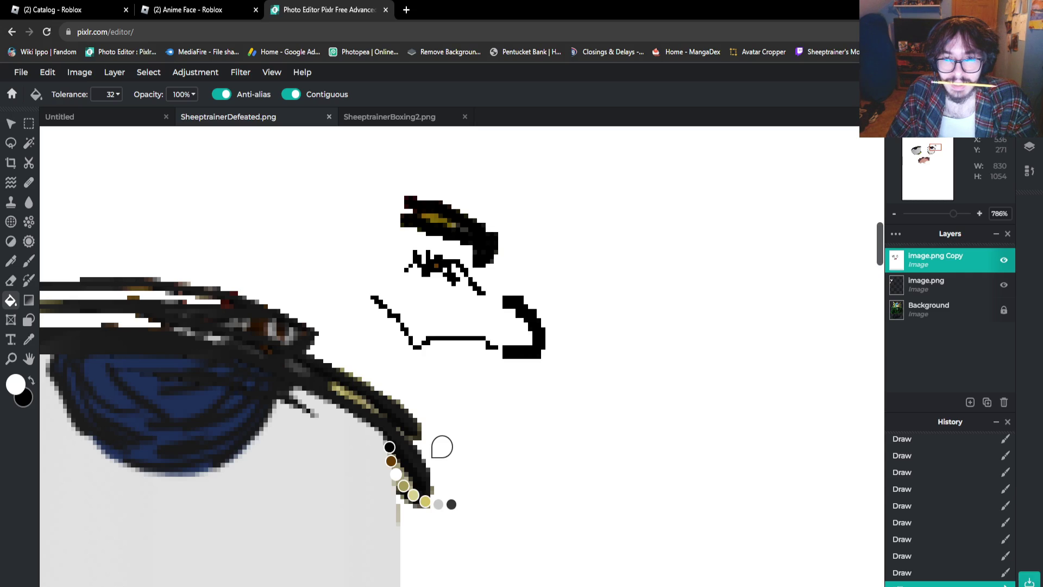
key("ctrl+z")
key("ctrl+y")
scroll(538, 328, "up", 4)
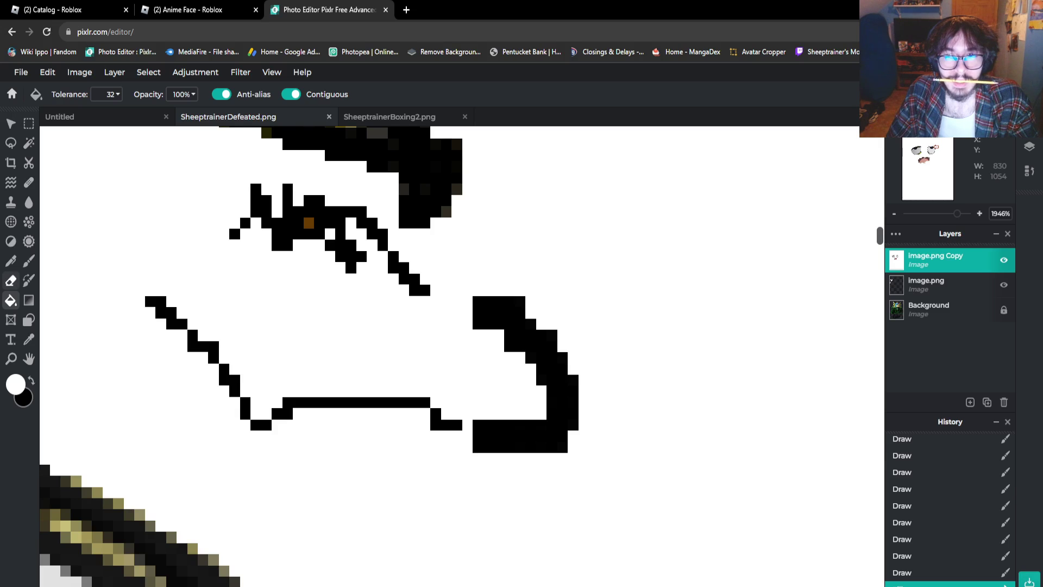
key("ctrl+z")
Remove the eraser's softness and erase the small loop from the outer side of the drawn eye
left_click(11, 280)
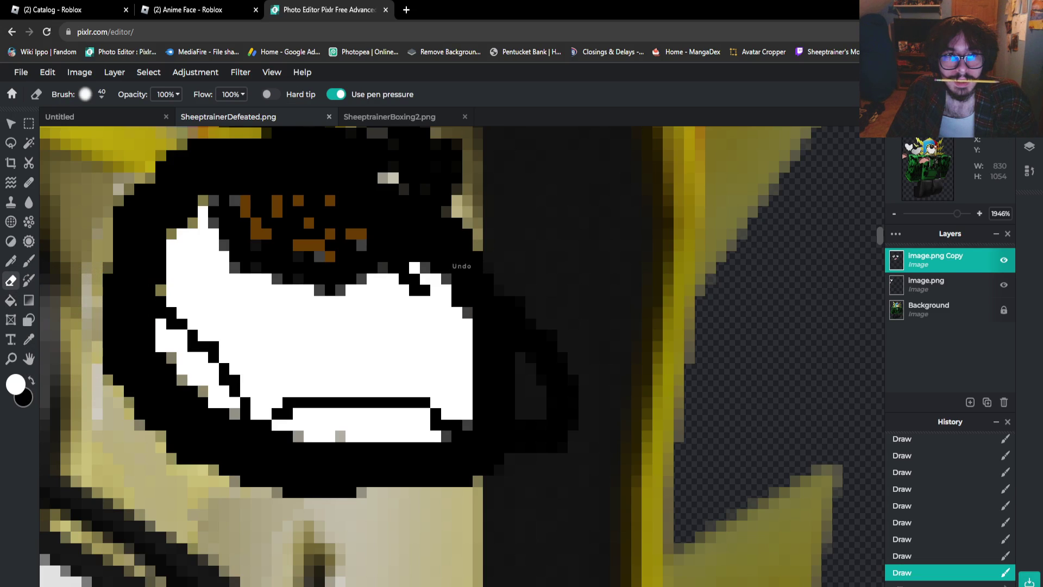
left_click(87, 94)
left_click_drag(109, 168, 87, 168)
left_click(620, 428)
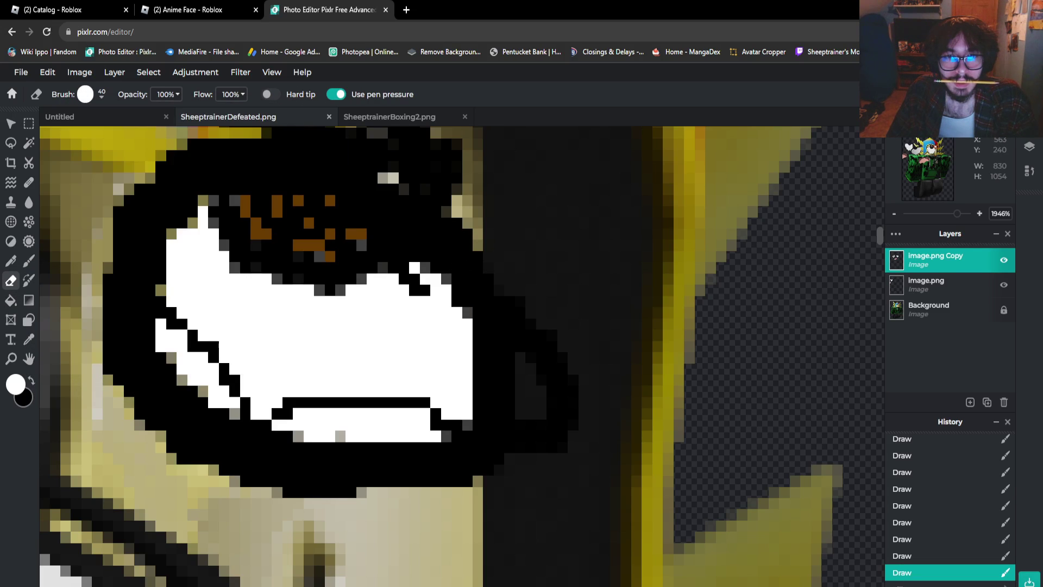
scroll(621, 428, "down", 2)
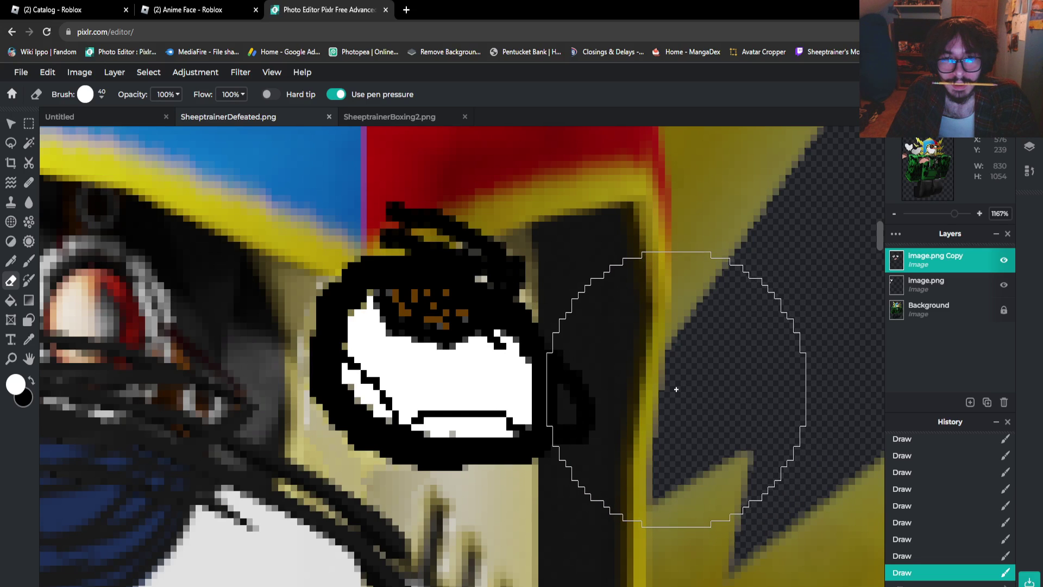
left_click(710, 401)
Draw a thin black pointed corner on the outer side of the eye with the 1 px brush
left_click(31, 380)
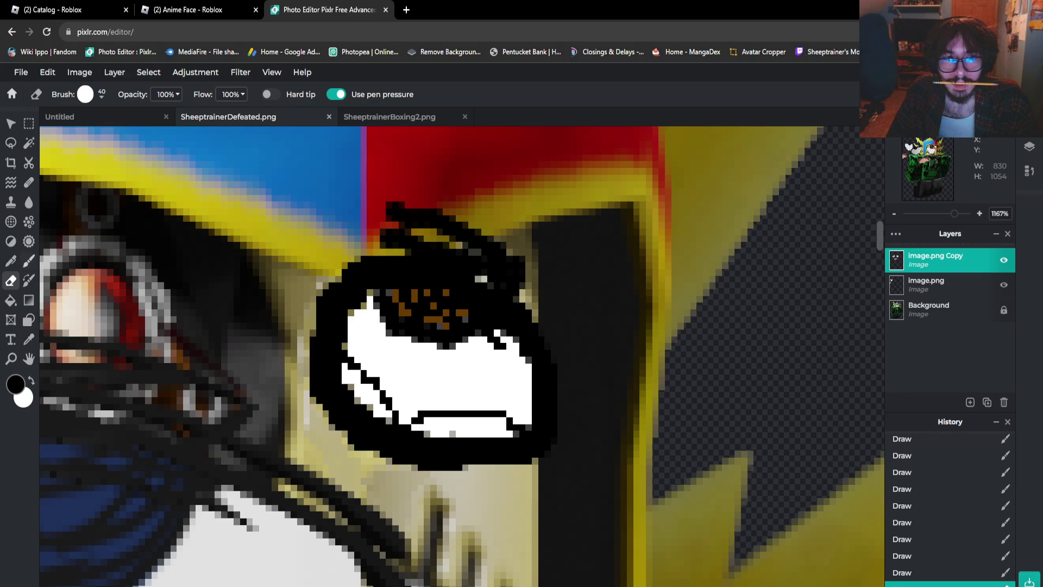
key("b")
scroll(600, 412, "up", 2)
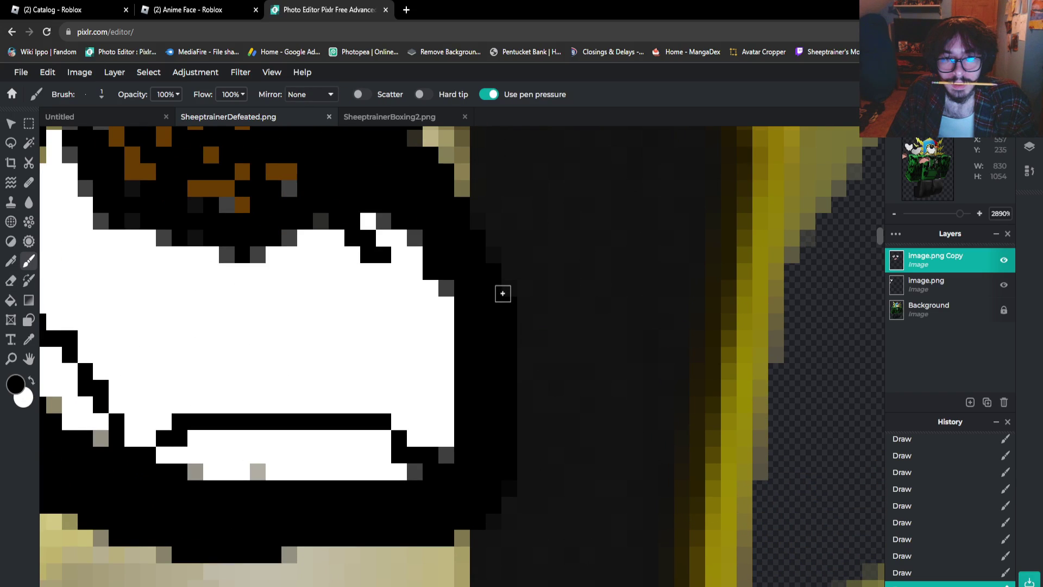
mouse_move(502, 293)
left_mouse_down()
mouse_move(591, 375)
mouse_move(587, 403)
mouse_move(547, 441)
left_mouse_up()
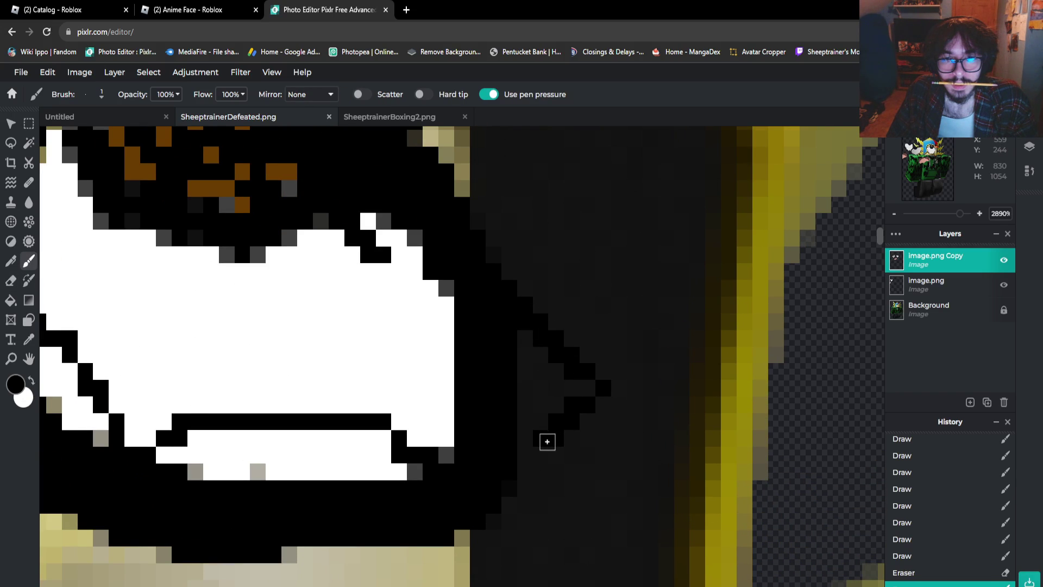
scroll(547, 441, "down", 4)
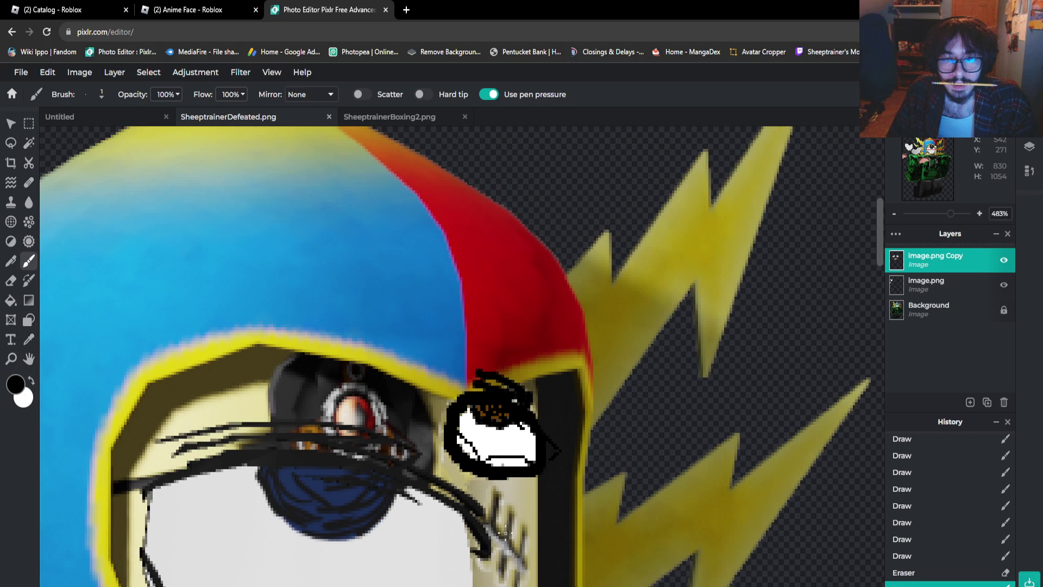
Draw short thin black lines at the inner corner of the small drawn eye and touch up its lower outline
scroll(557, 450, "up", 3)
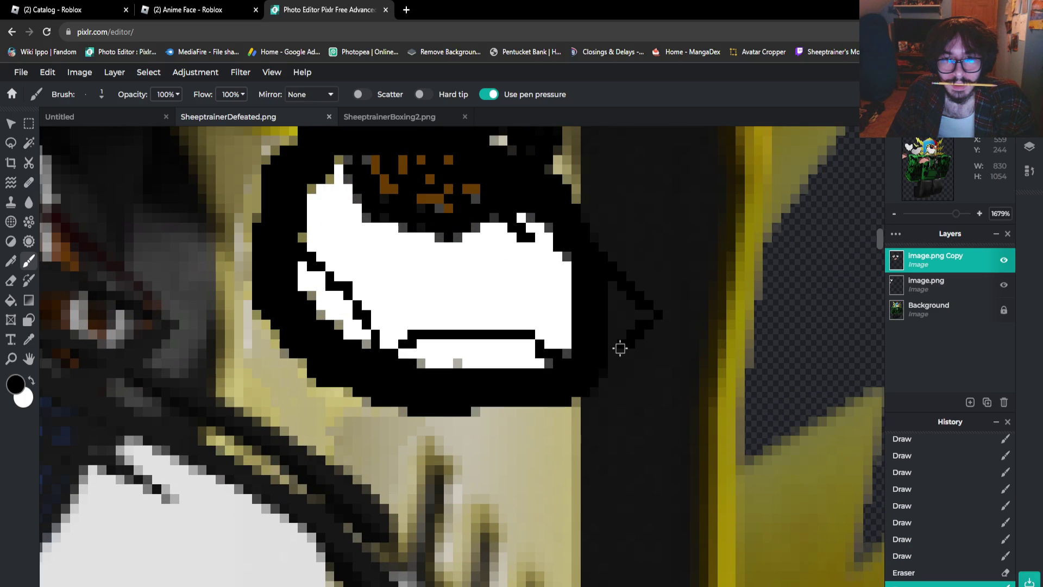
scroll(605, 424, "down", 4)
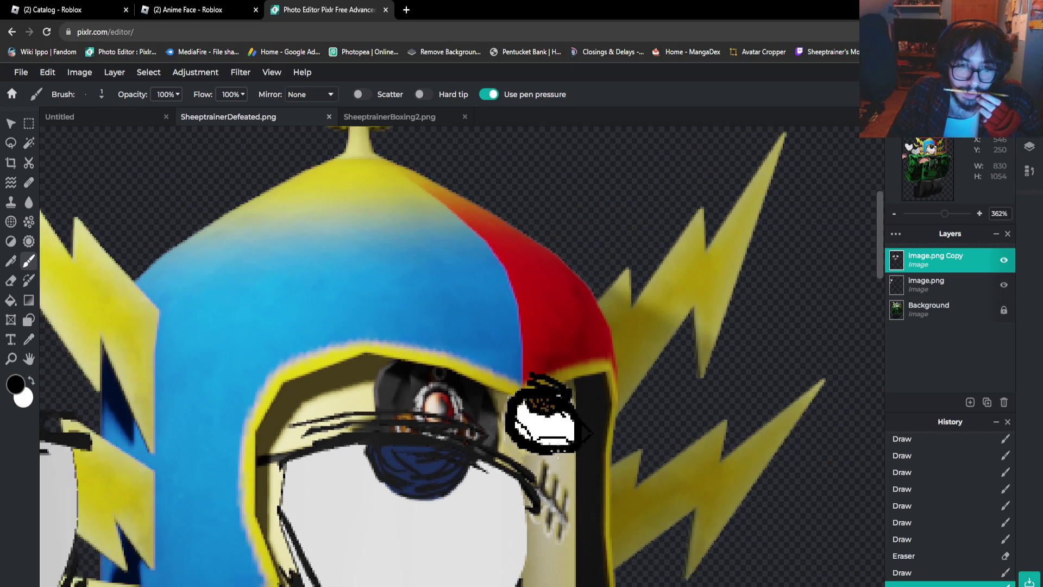
scroll(544, 466, "down", 2)
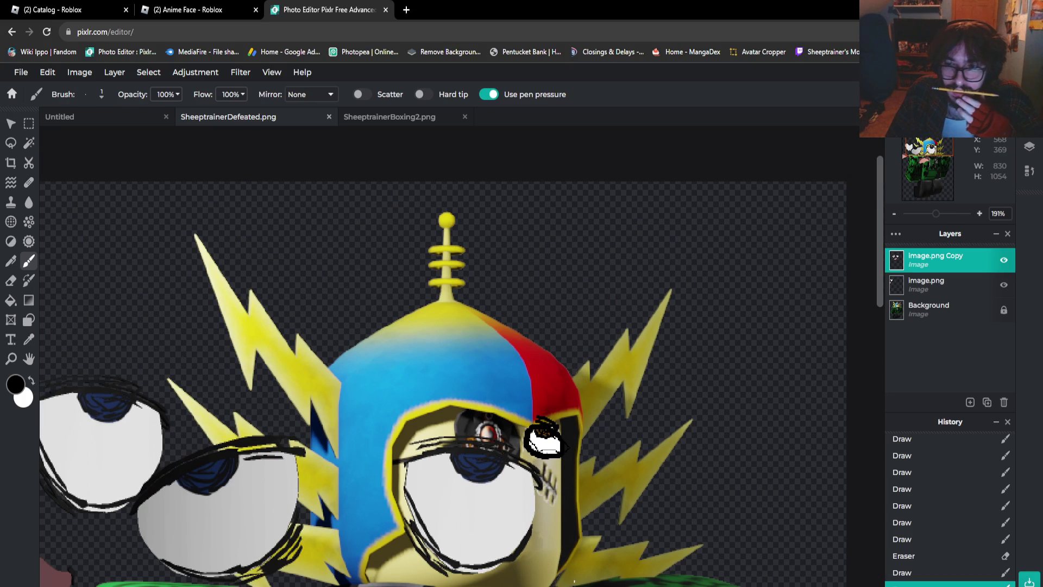
scroll(597, 434, "up", 3)
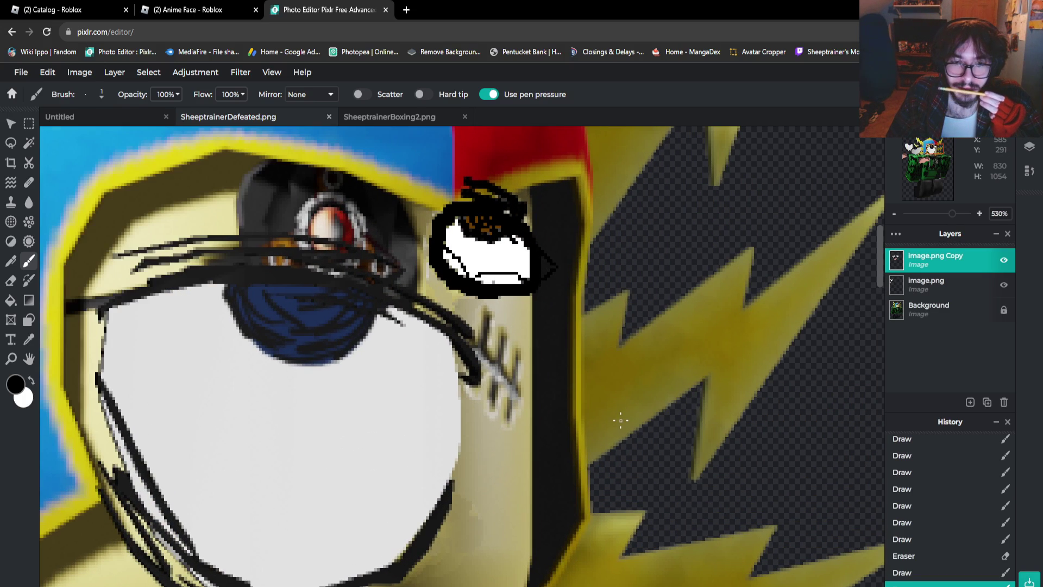
scroll(621, 420, "down", 2)
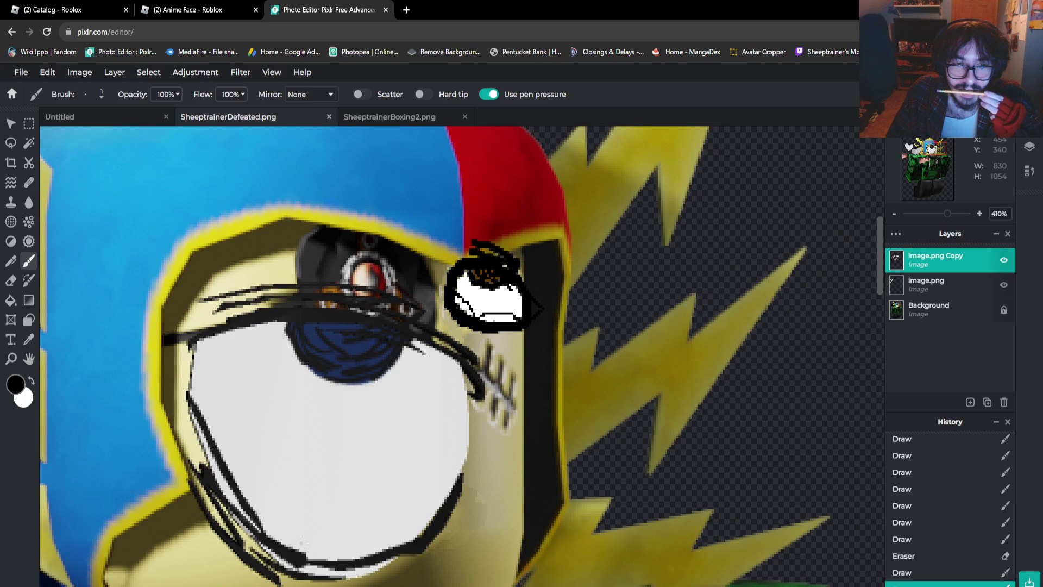
scroll(233, 574, "up", 2)
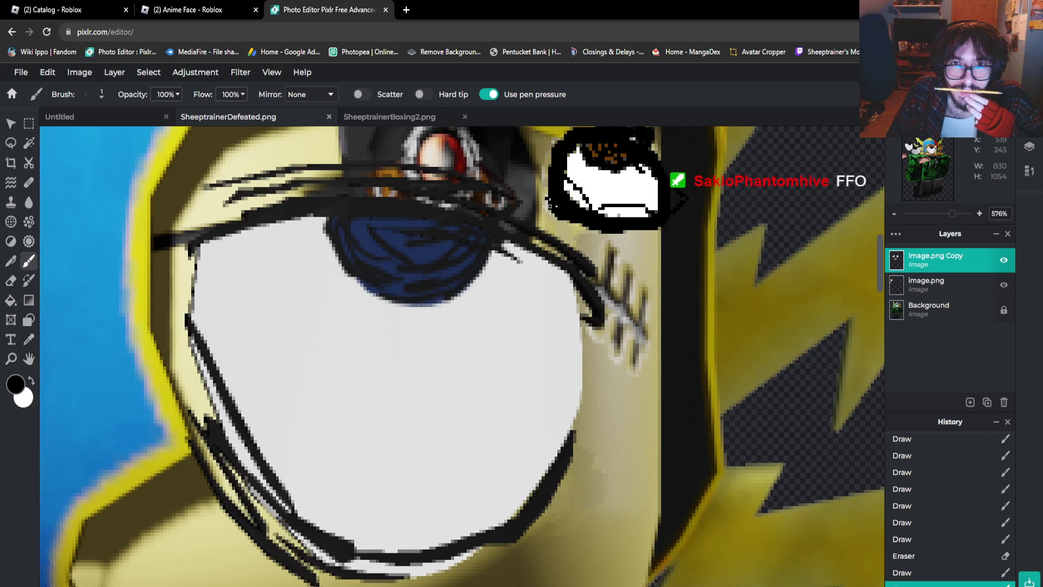
left_click_drag(550, 203, 555, 210)
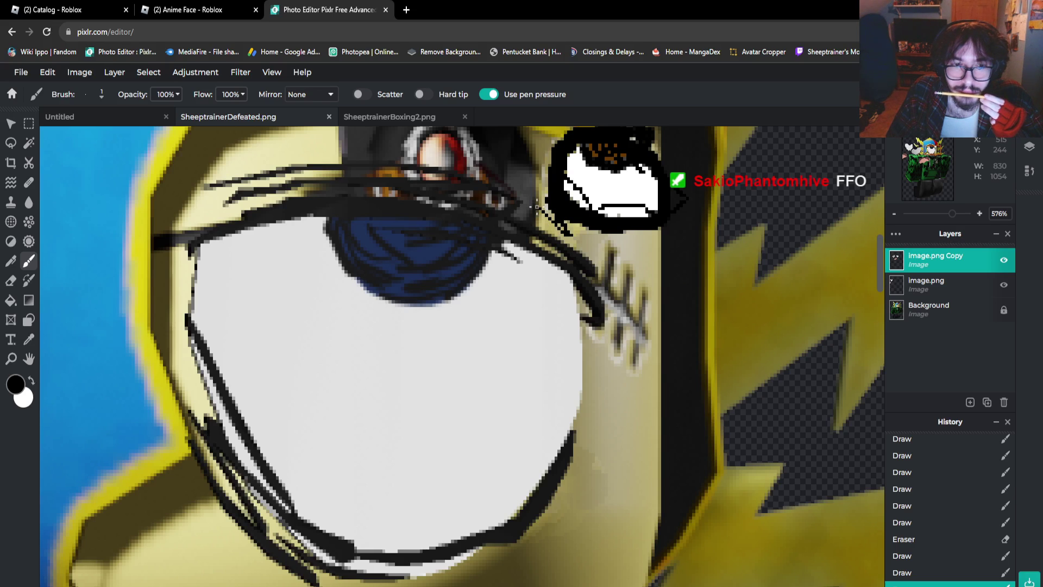
left_click(537, 206)
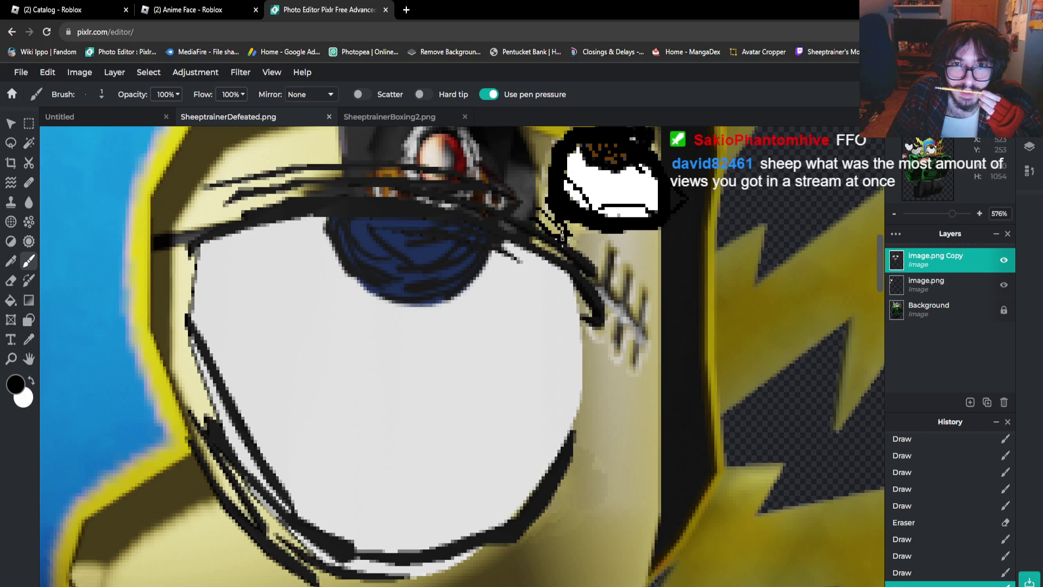
left_click_drag(583, 255, 571, 250)
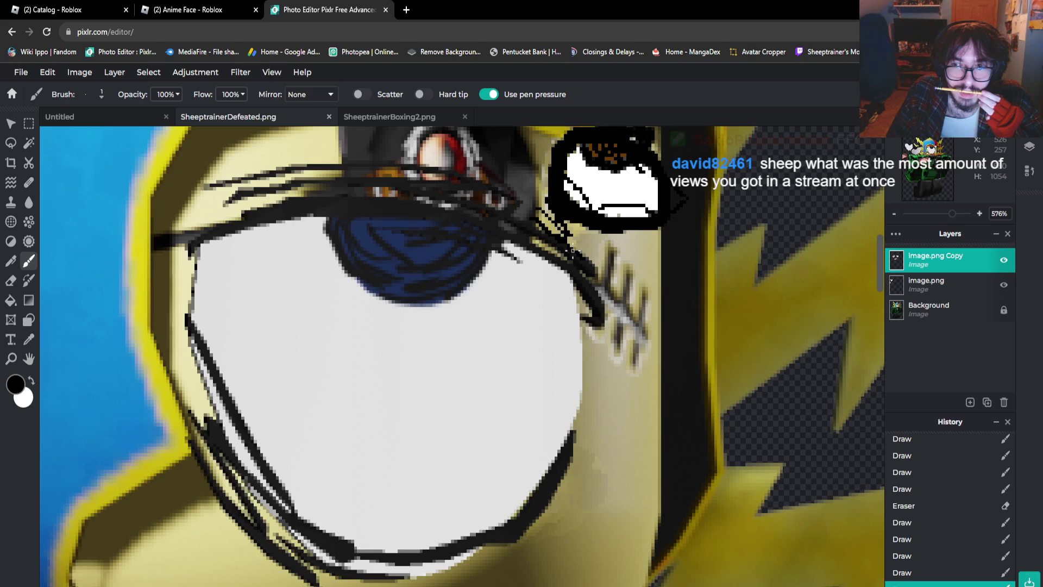
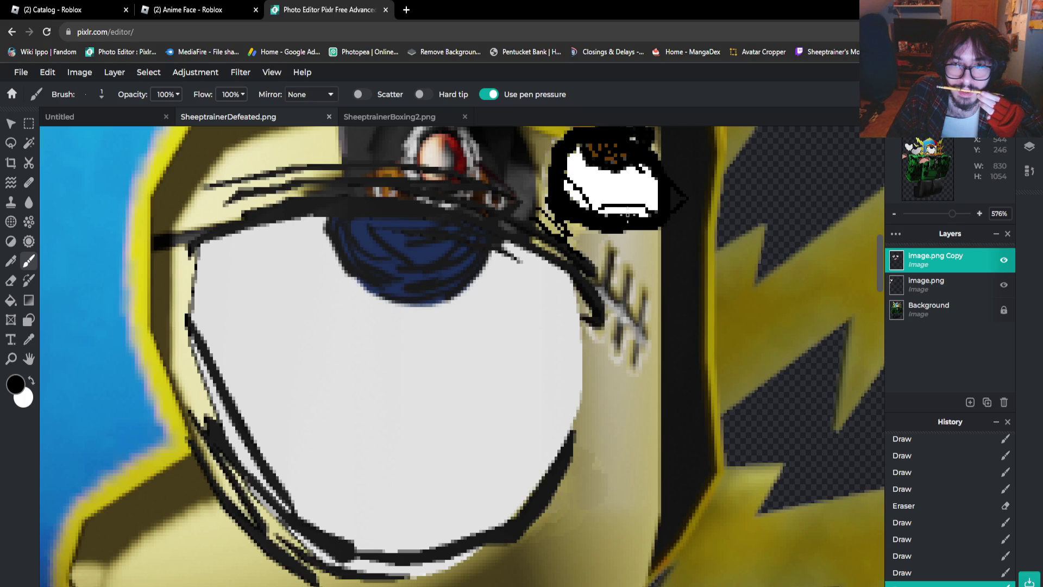
left_click(624, 216)
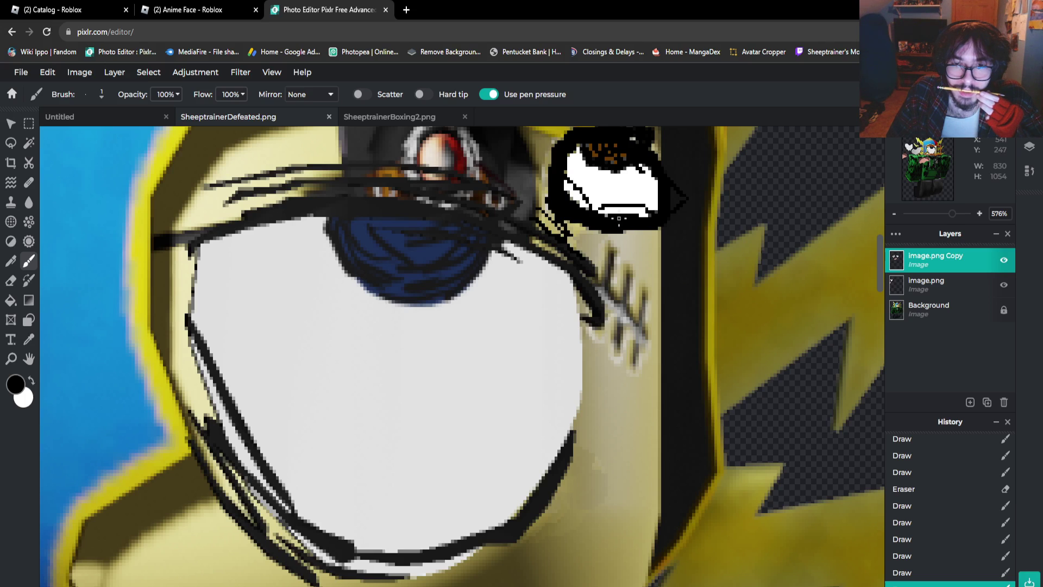
Lasso the large reference eye covering the face on the image.png Copy layer, delete it and deselect
scroll(631, 229, "down", 2)
left_click(11, 123)
scroll(465, 342, "down", 5)
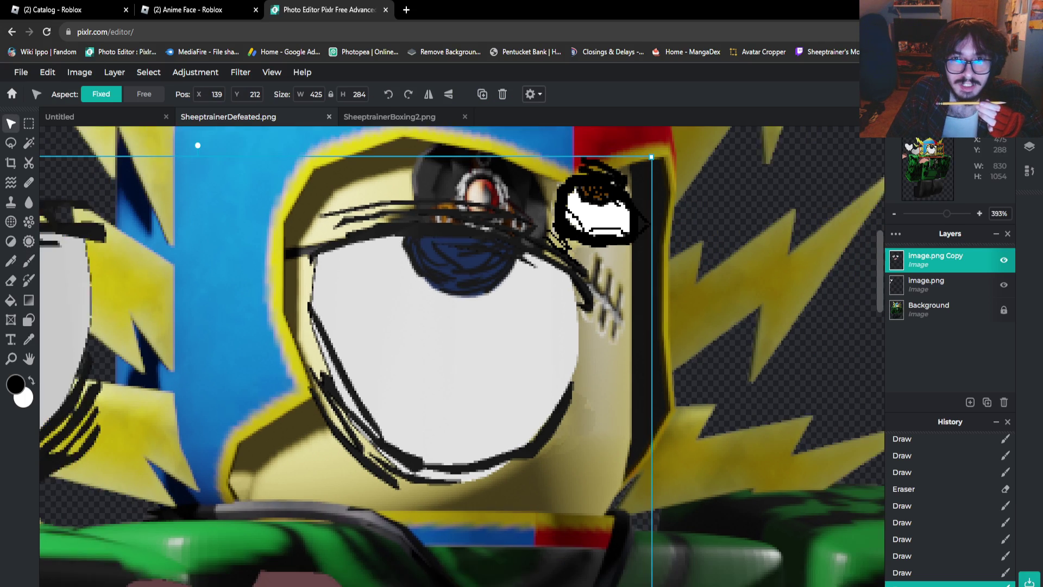
scroll(465, 380, "down", 2)
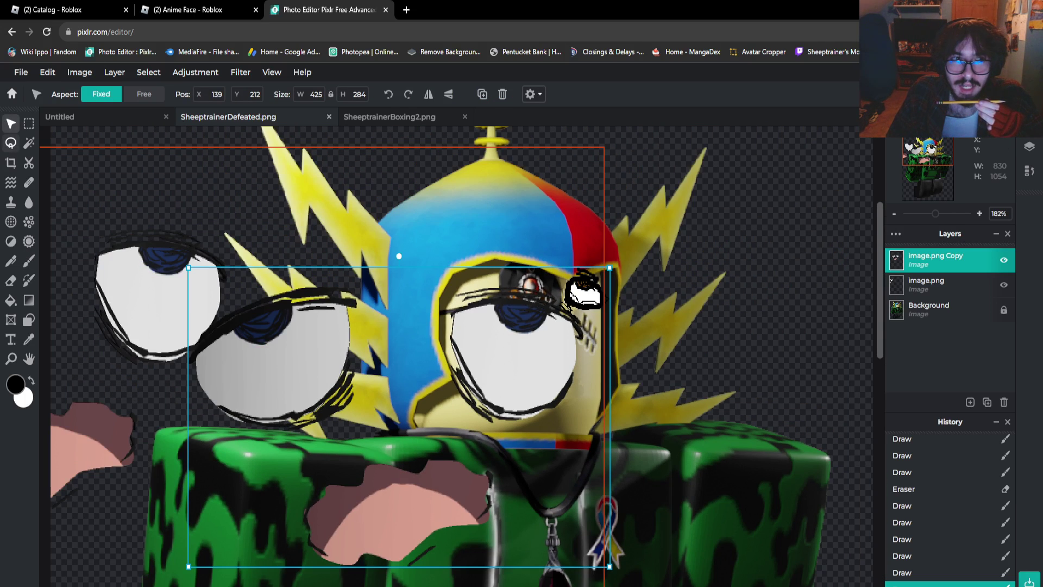
left_click(10, 143)
scroll(527, 353, "up", 5)
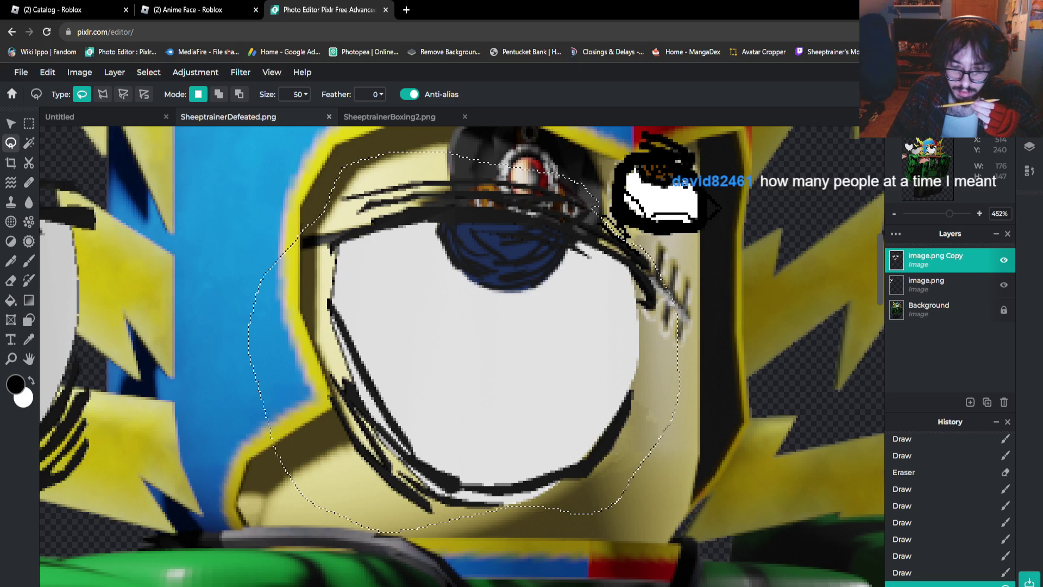
key("Delete")
key("ctrl+d")
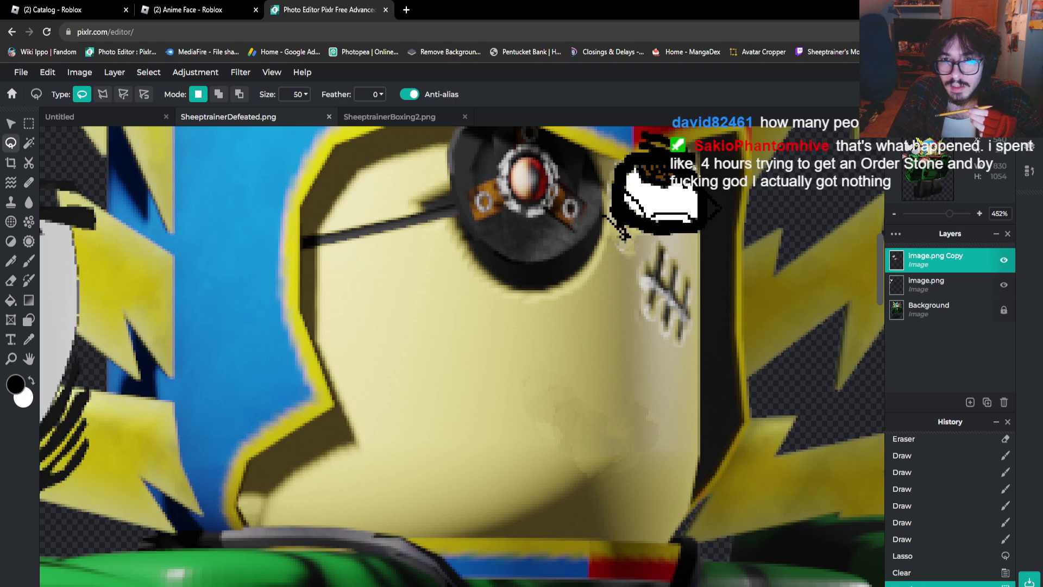
Erase the other reference eye and the mouth from the image.png Copy layer with the 40 px eraser
scroll(519, 266, "down", 4)
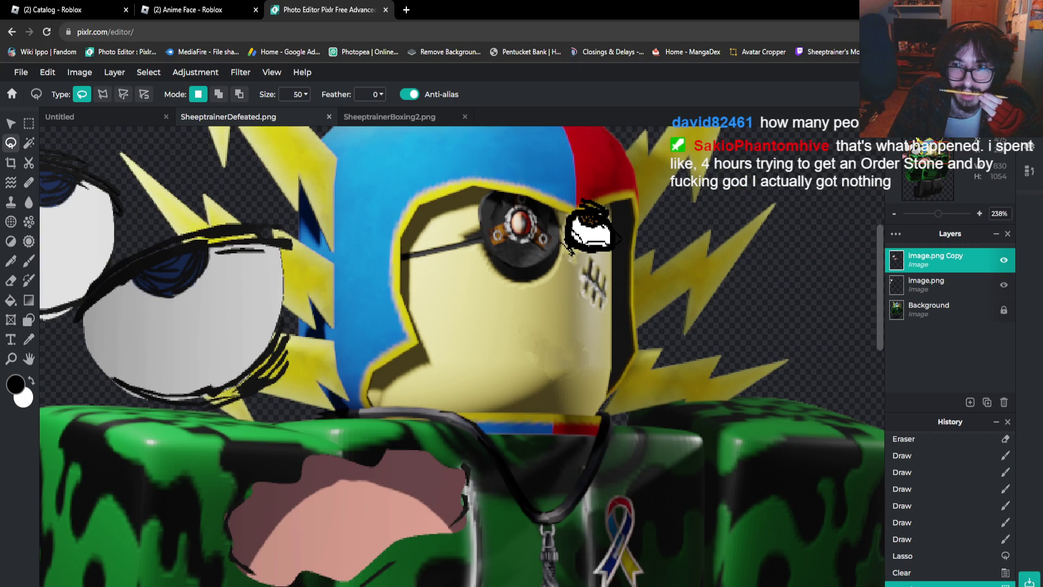
scroll(519, 269, "down", 1)
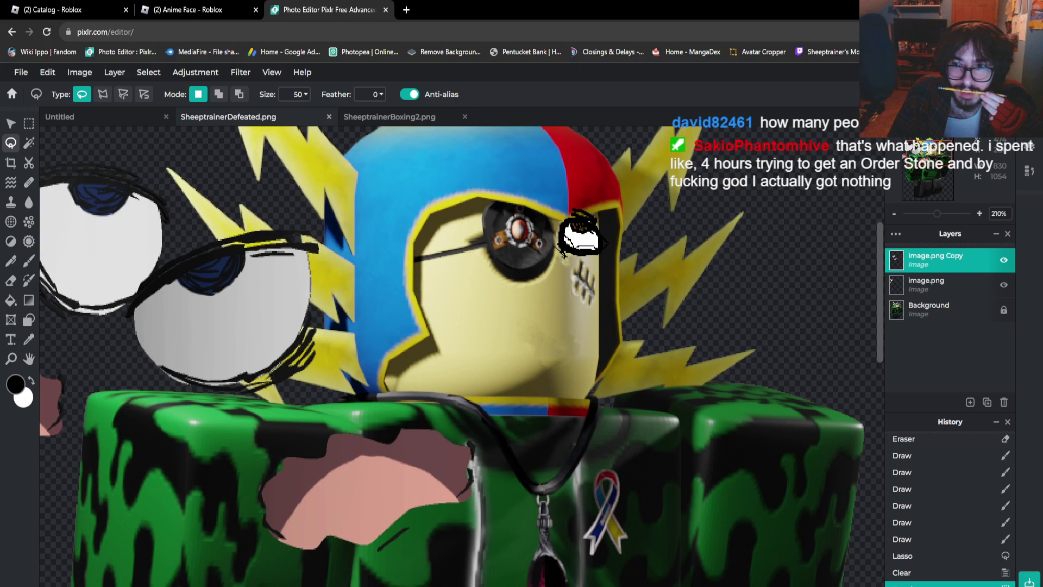
left_click(11, 281)
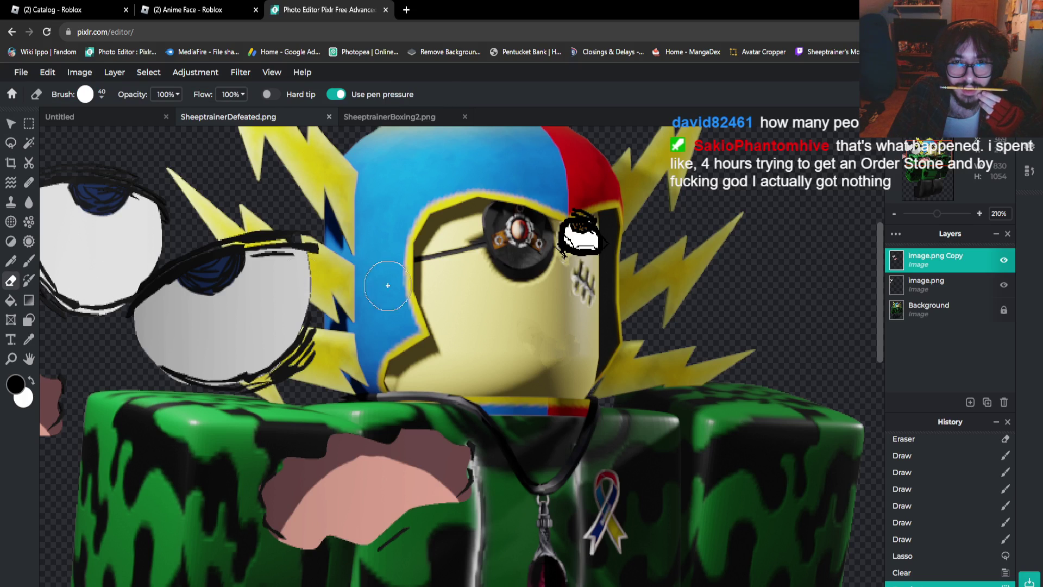
mouse_move(268, 241)
left_mouse_down()
mouse_move(112, 328)
mouse_move(217, 298)
mouse_move(256, 326)
mouse_move(216, 382)
mouse_move(182, 377)
mouse_move(520, 403)
mouse_move(289, 465)
mouse_move(386, 476)
mouse_move(284, 531)
mouse_move(370, 535)
left_mouse_up()
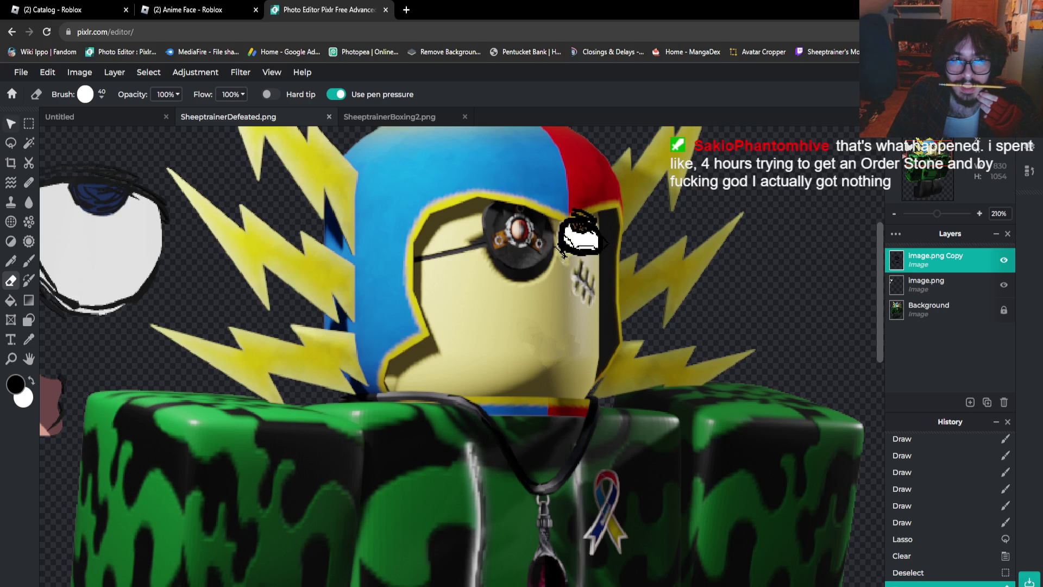
Check the Anime Face reference page, delete the leftover reference eye and mouth from the image.png layer with a marquee selection, and deselect
left_click(10, 124)
scroll(697, 182, "up", 5)
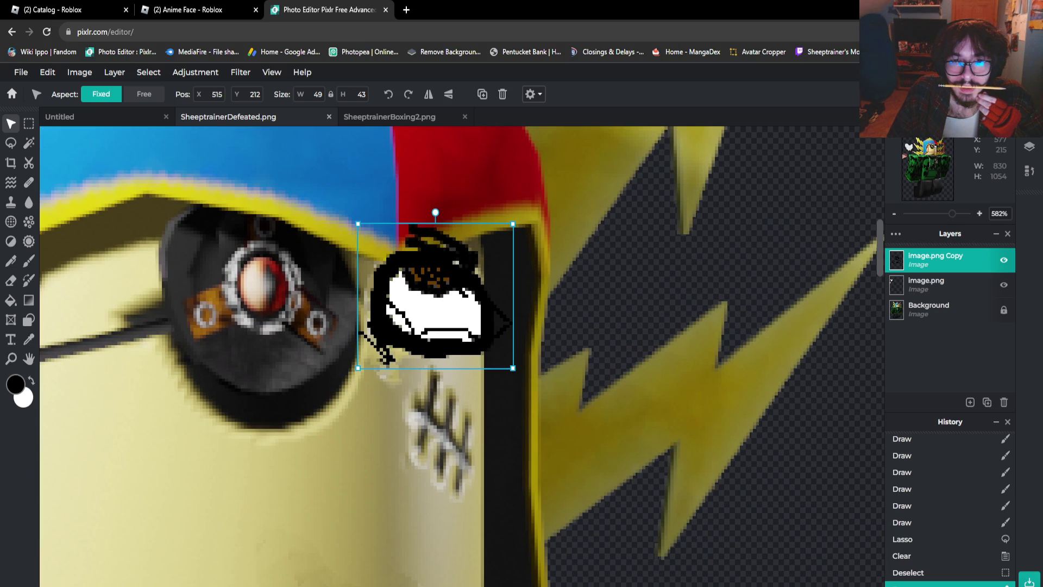
scroll(593, 235, "down", 5)
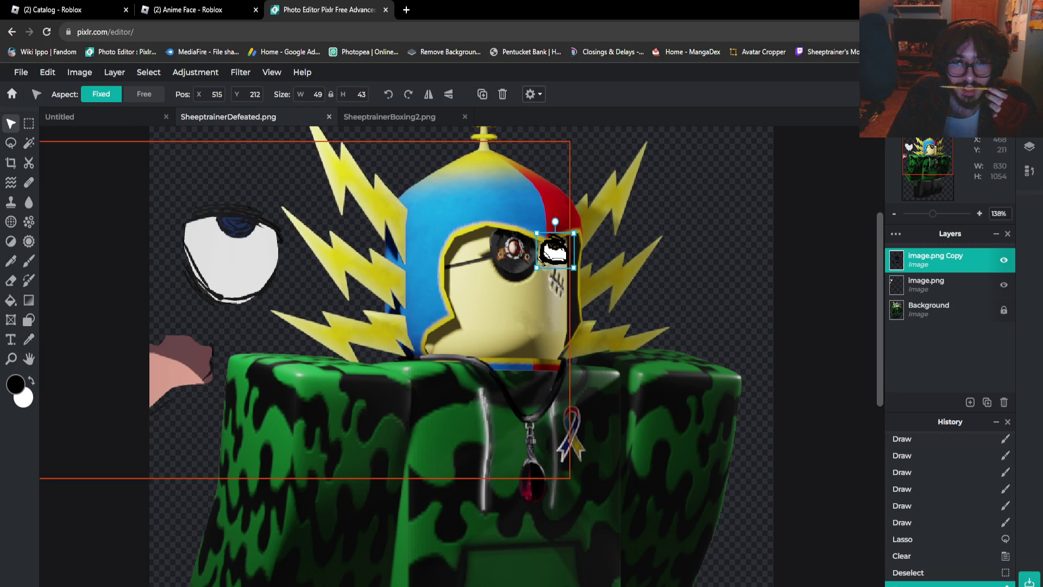
left_click(543, 261)
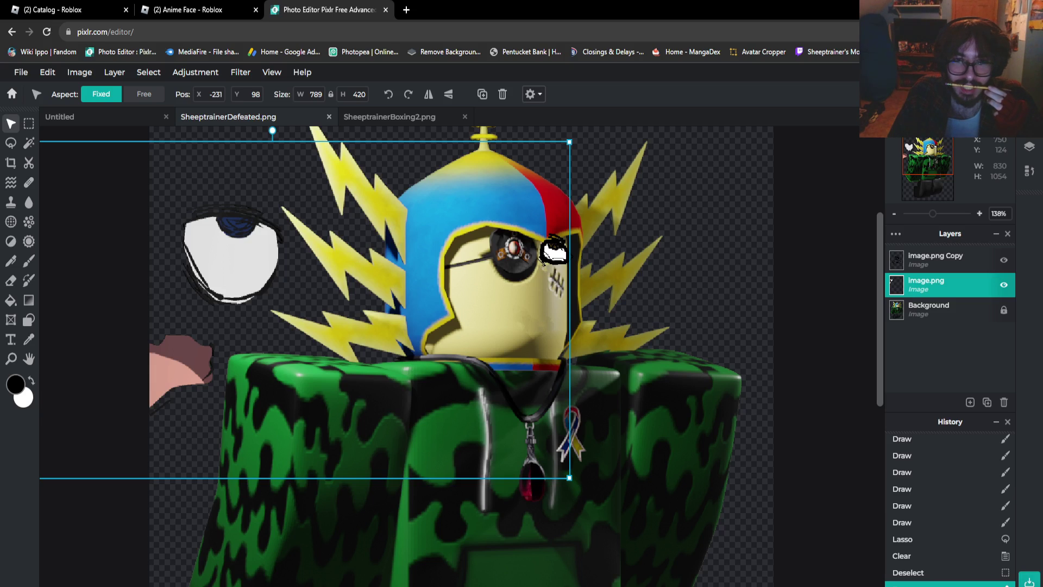
left_click(188, 10)
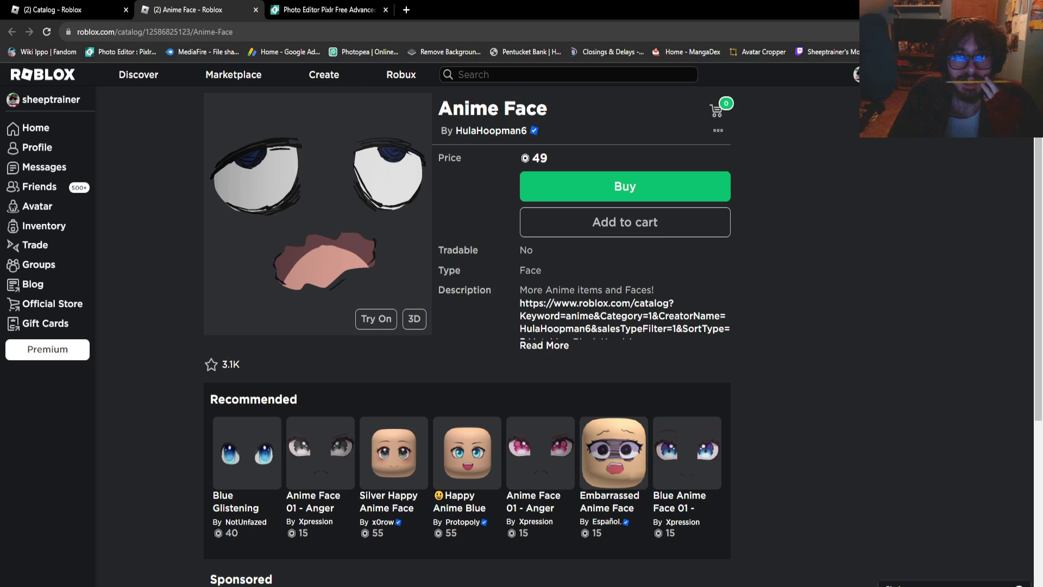
left_click(326, 10)
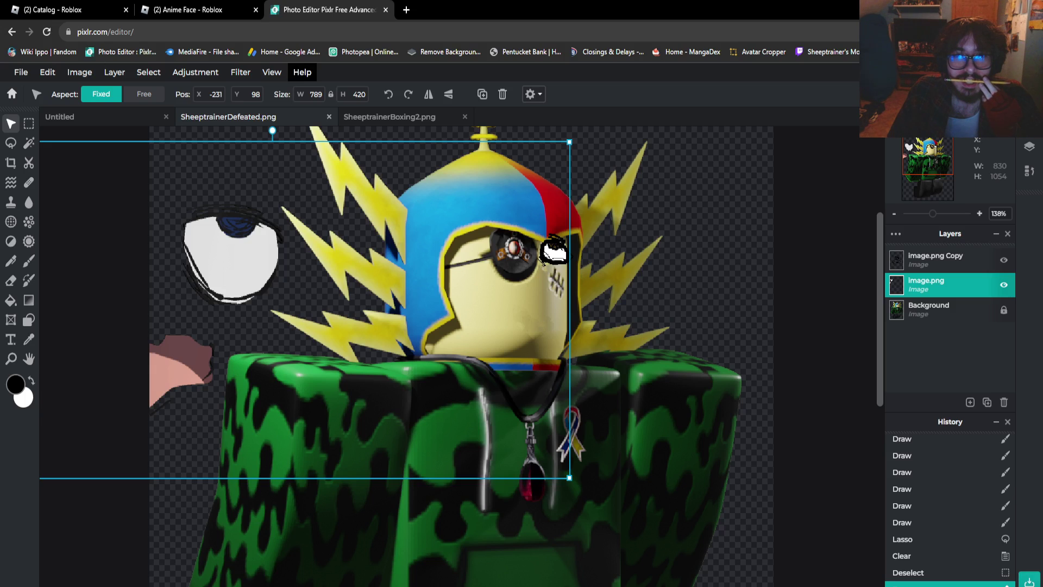
left_click(29, 124)
scroll(461, 186, "down", 2)
left_click_drag(116, 148, 364, 384)
key("Delete")
key("ctrl+d")
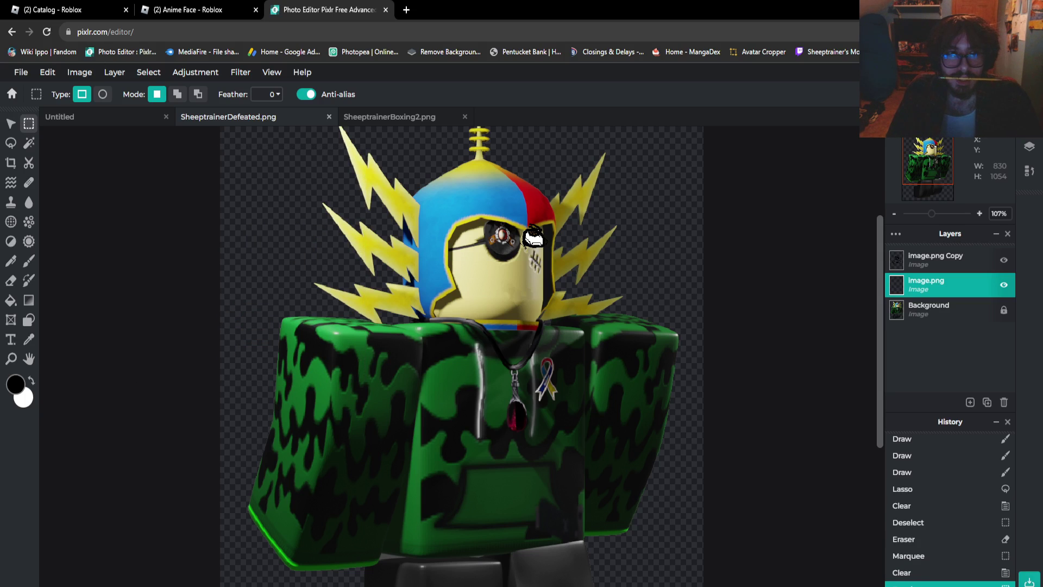
Paste the reference face as a new layer directly above Background and move it to X 127, Y 10
key("v")
left_click(939, 309)
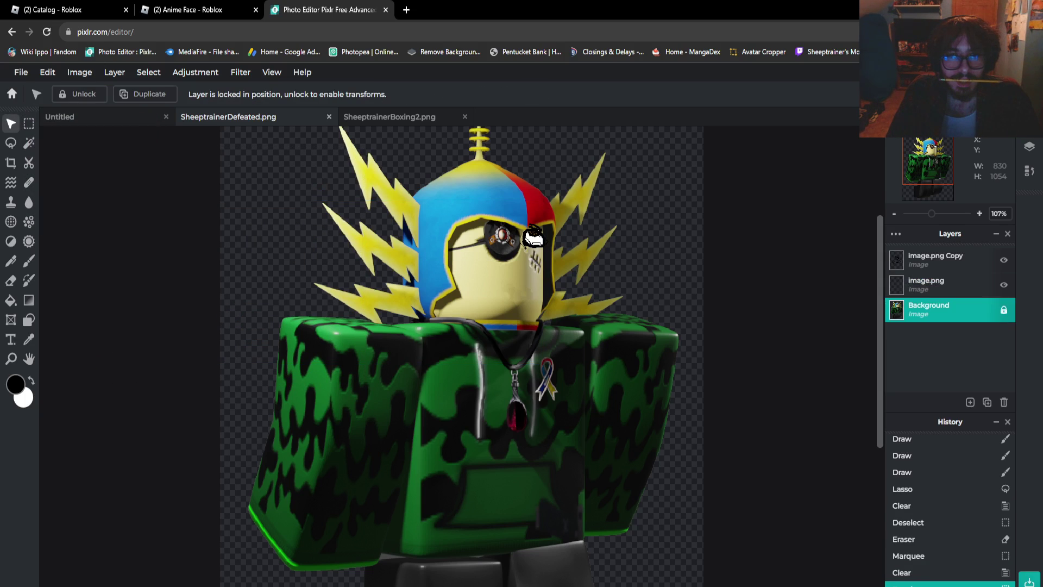
scroll(463, 305, "up", 3)
key("ctrl+v")
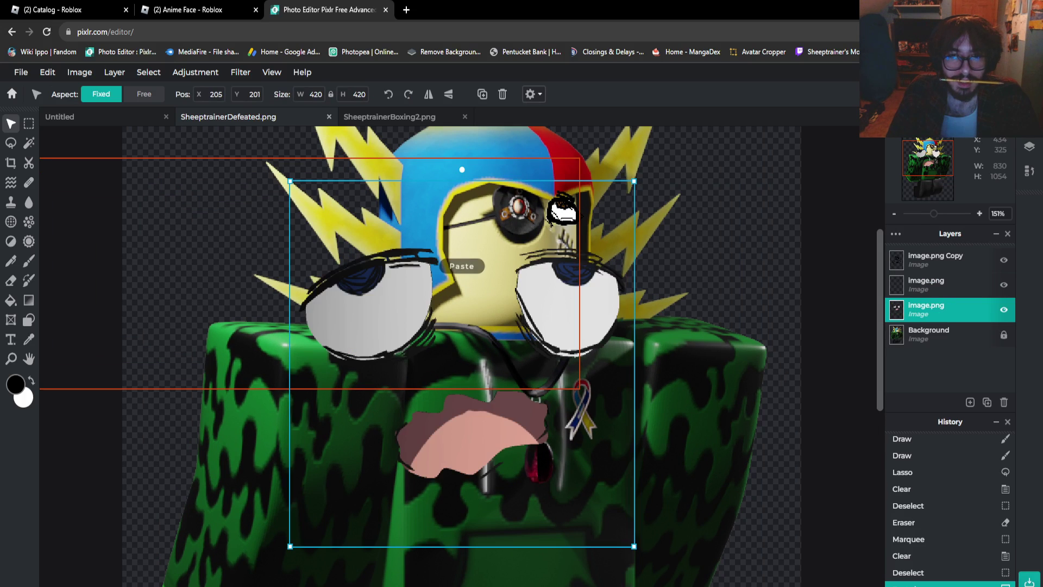
left_click_drag(569, 431, 599, 305)
left_click_drag(492, 207, 496, 176)
scroll(511, 234, "up", 4)
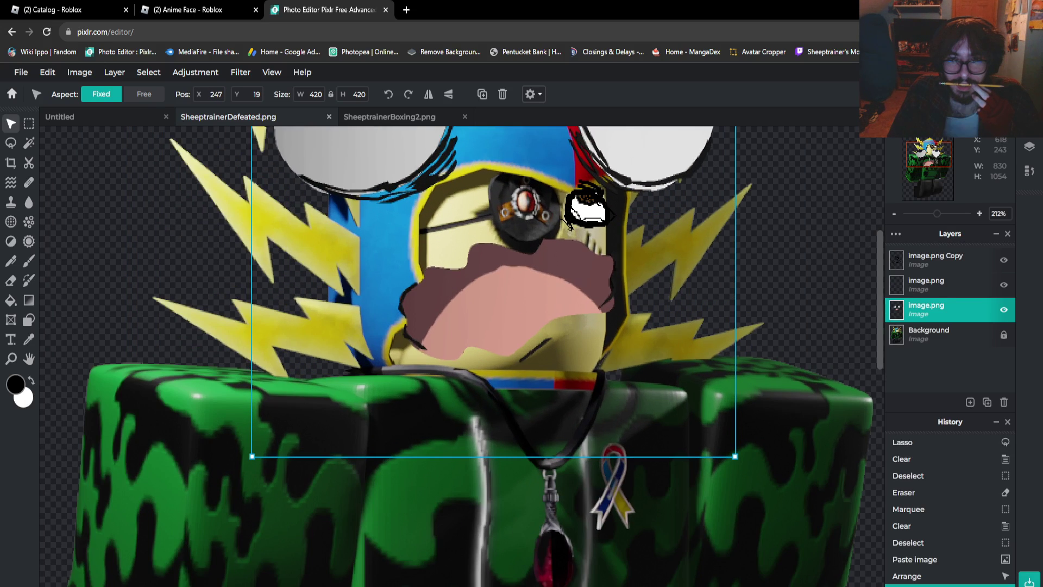
left_click_drag(634, 336, 417, 321)
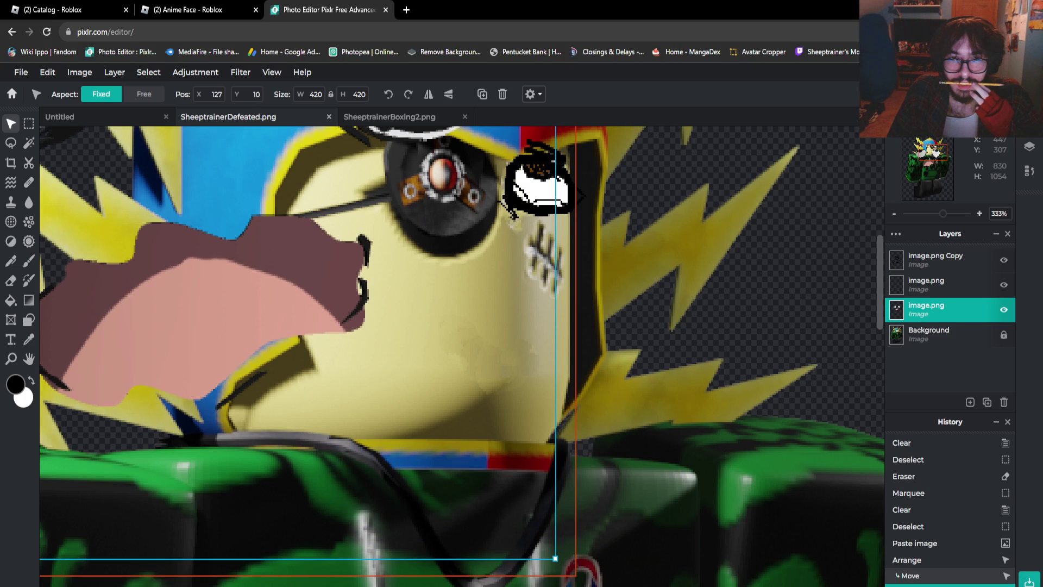
scroll(417, 320, "down", 3)
scroll(462, 354, "up", 1)
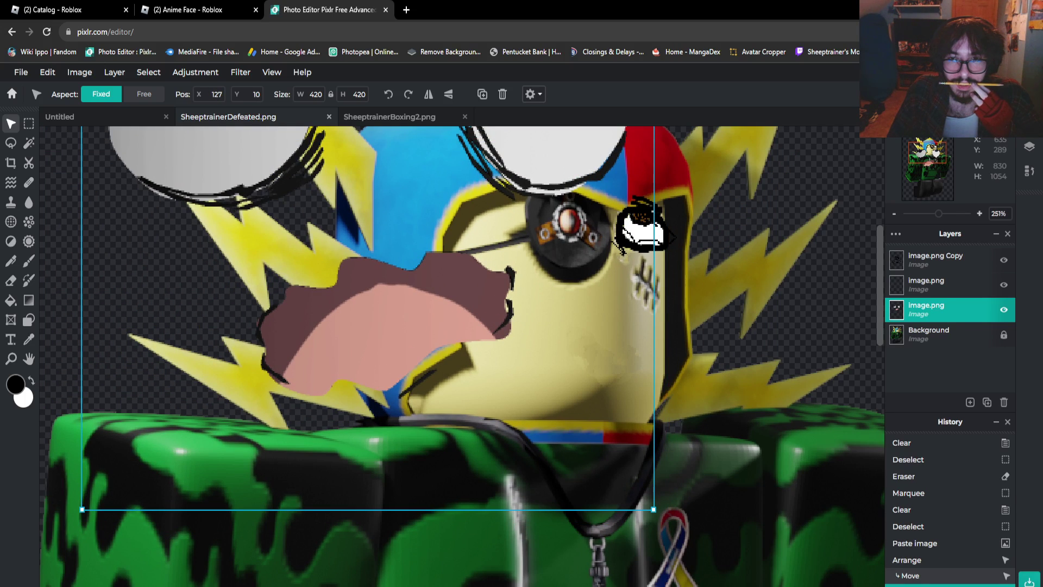
Try moving the image.png layer holding the small eye's fill to X -202, Y 201, and undo the move
left_click(926, 284)
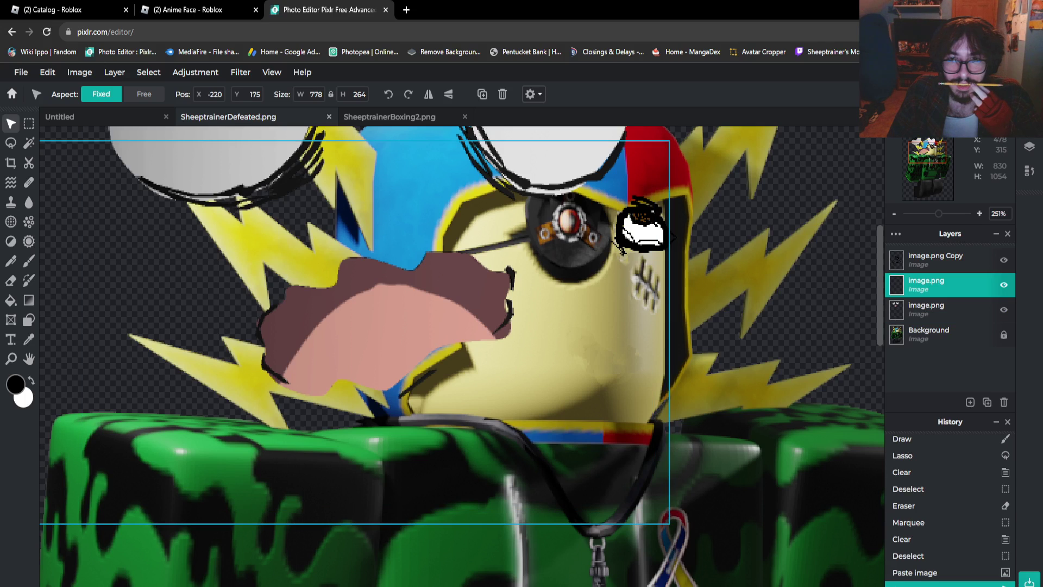
left_click_drag(620, 245, 645, 281)
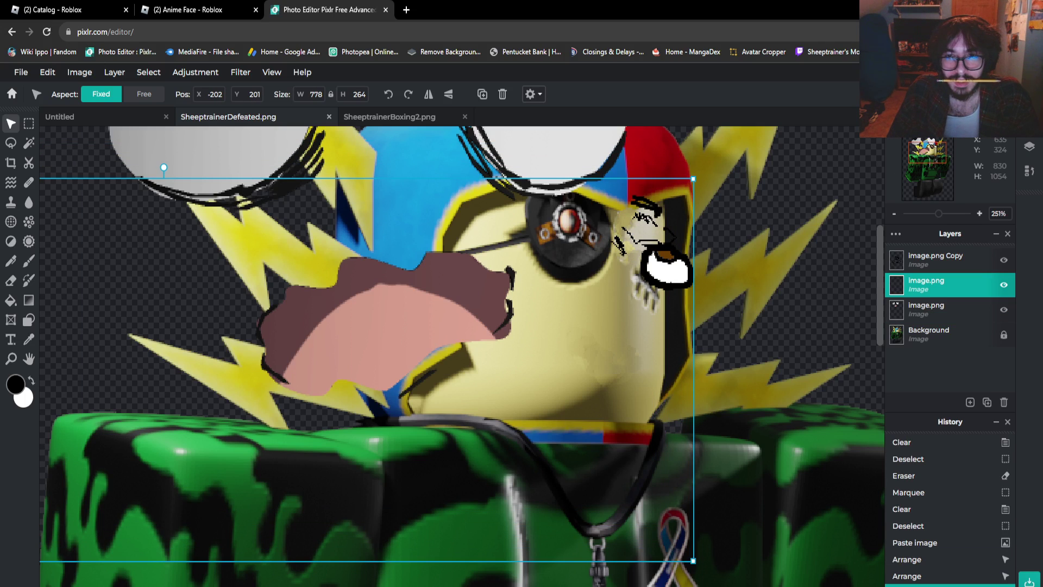
key("ctrl+z")
key("ctrl+z")
Move the pasted reference face beside the head to X 403, Y 189
scroll(462, 353, "down", 3)
left_click_drag(307, 212, 534, 367)
scroll(461, 356, "down", 3)
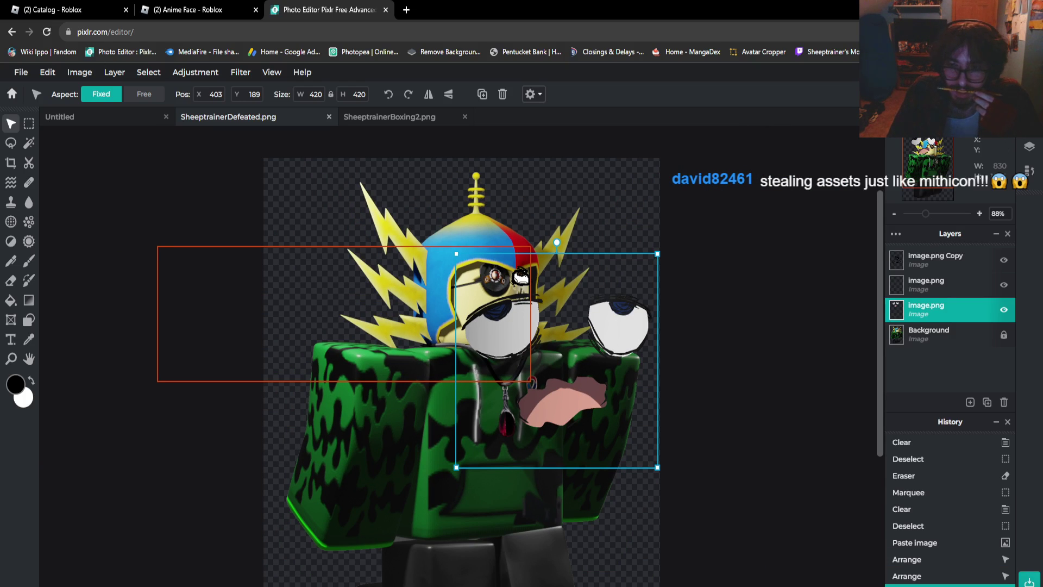
scroll(575, 332, "down", 1)
scroll(576, 337, "up", 3)
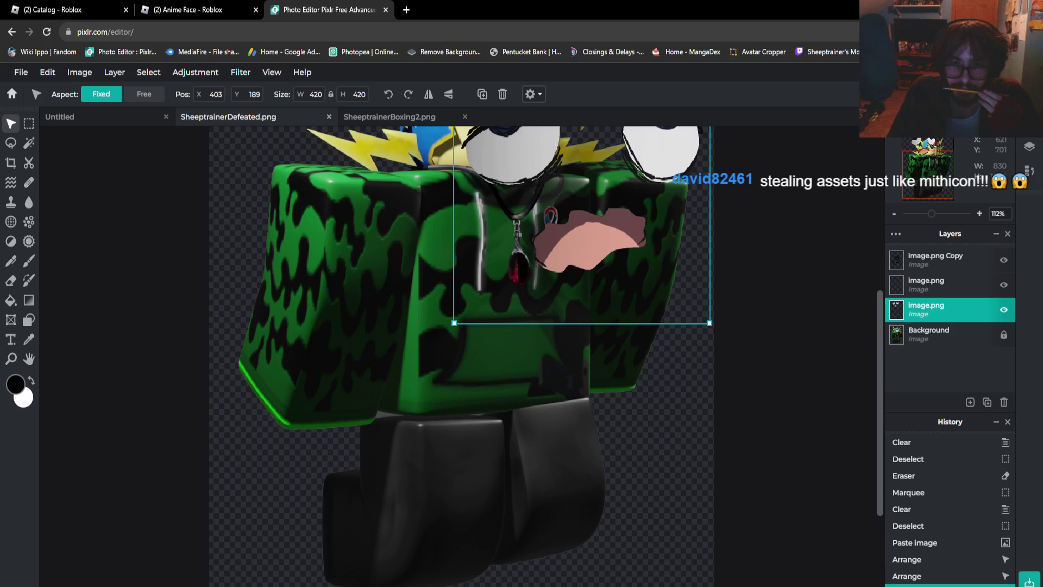
scroll(576, 337, "up", 5)
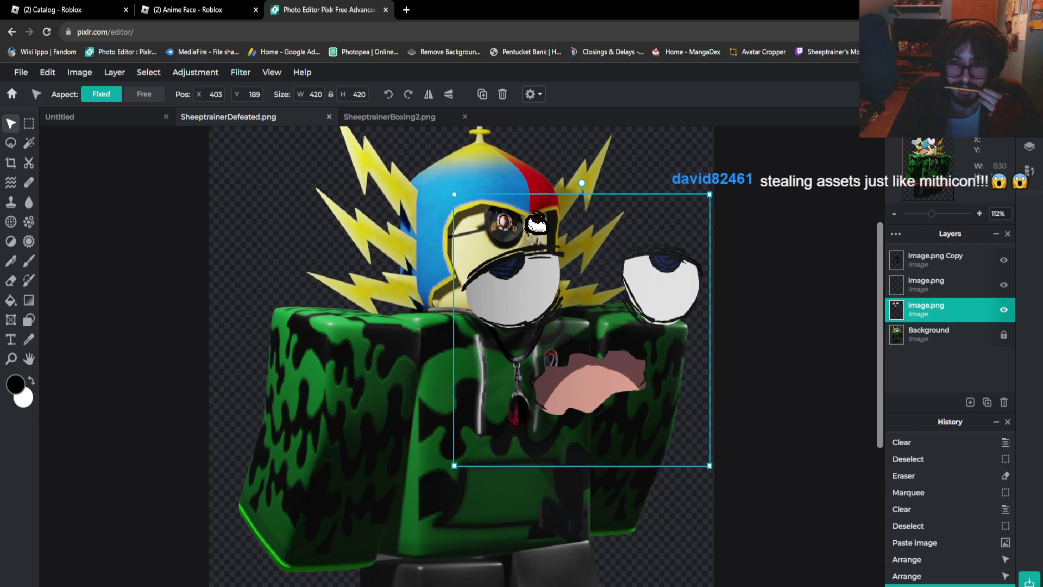
Move the pasted reference face up beside the head to X 88, Y 19, leaving the lower face clear
left_click_drag(576, 337, 384, 234)
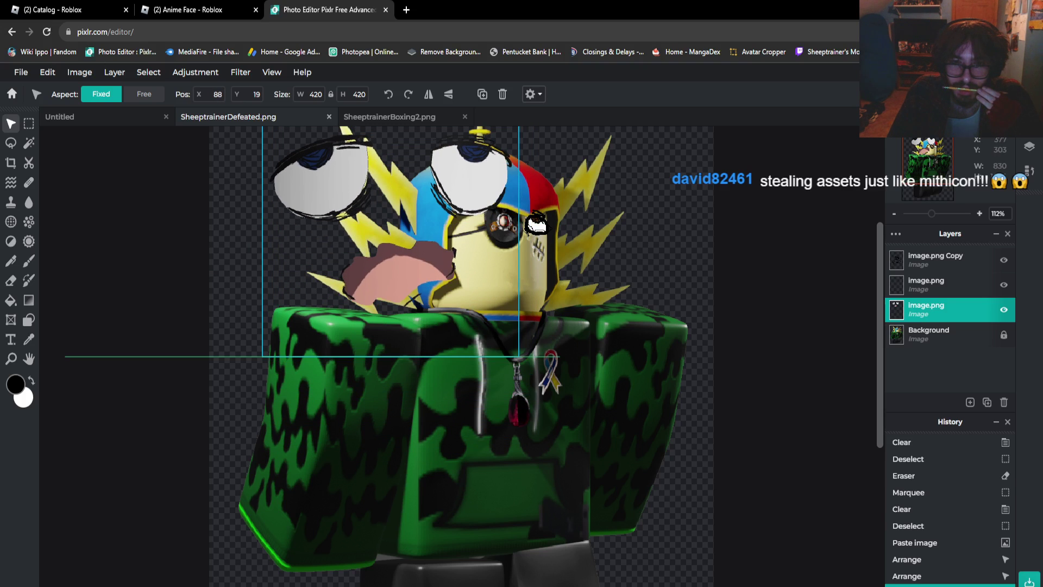
scroll(460, 226, "up", 3)
scroll(500, 220, "down", 3)
scroll(461, 173, "up", 3)
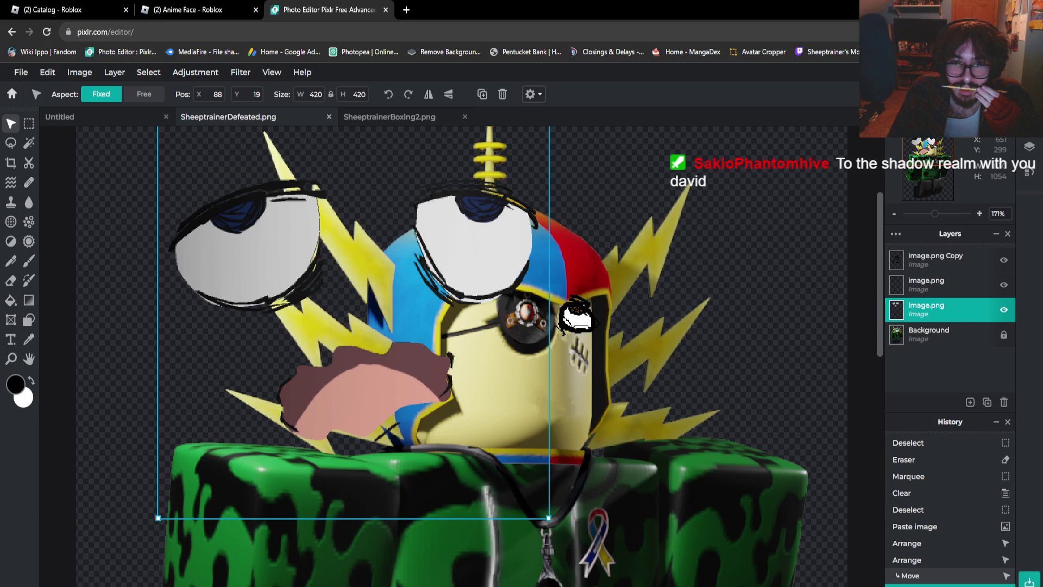
scroll(651, 378, "up", 2)
scroll(467, 516, "down", 2)
scroll(467, 516, "up", 3)
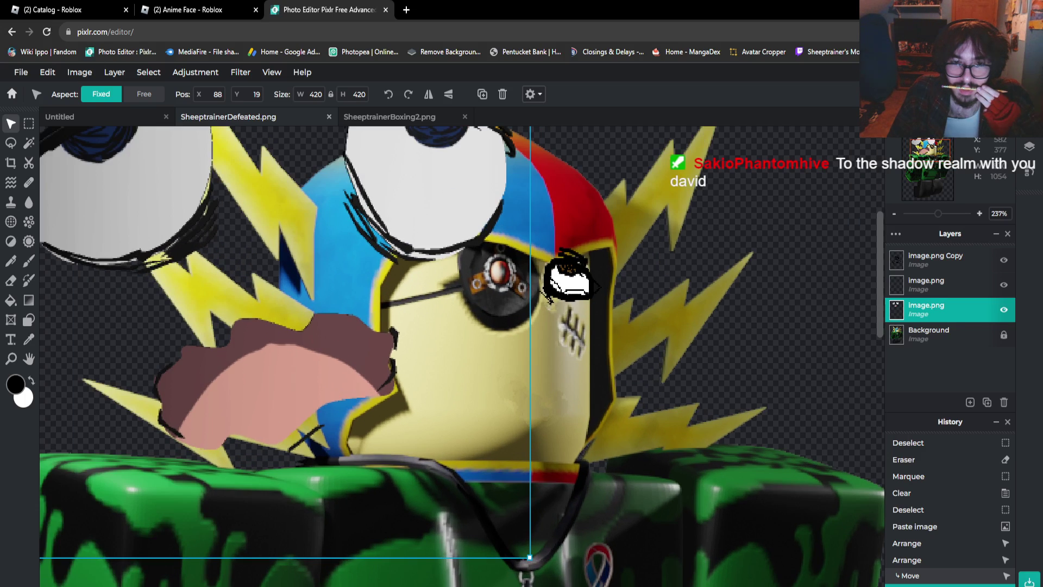
scroll(402, 461, "up", 1)
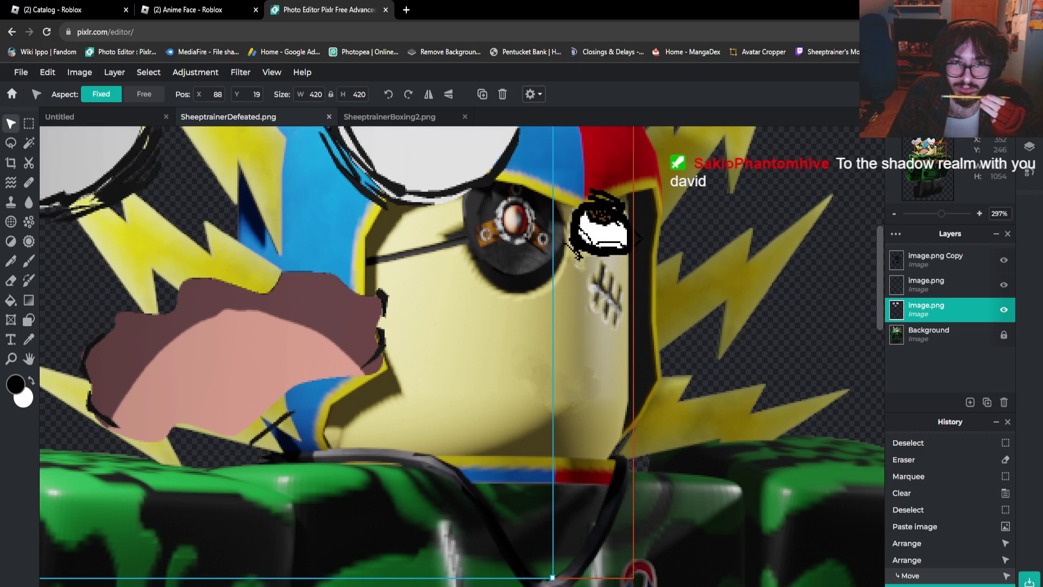
Draw a closed, jagged black mouth outline on the lower face with a 5 px brush
left_click(29, 260)
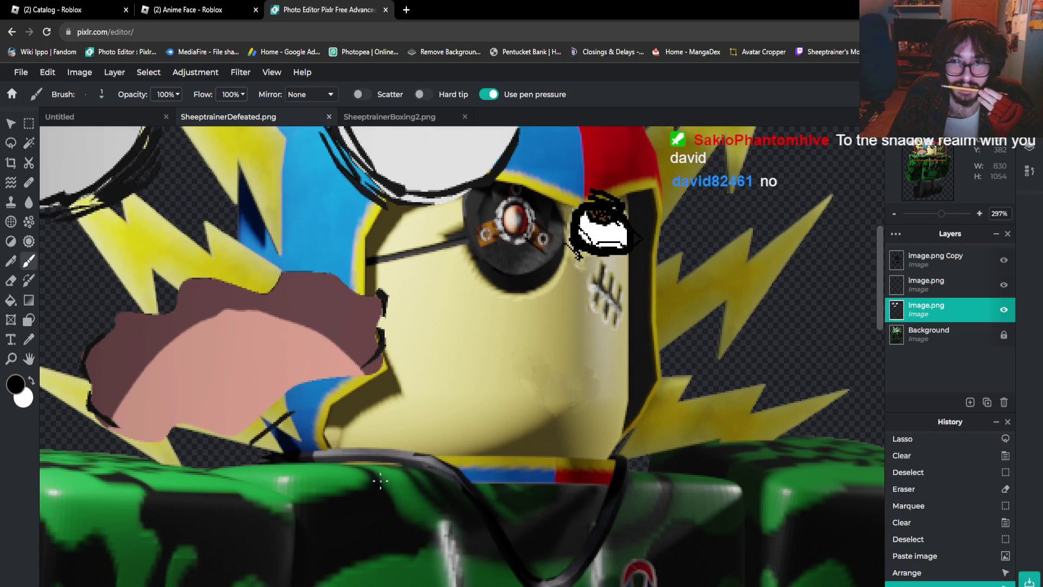
scroll(351, 492, "up", 1)
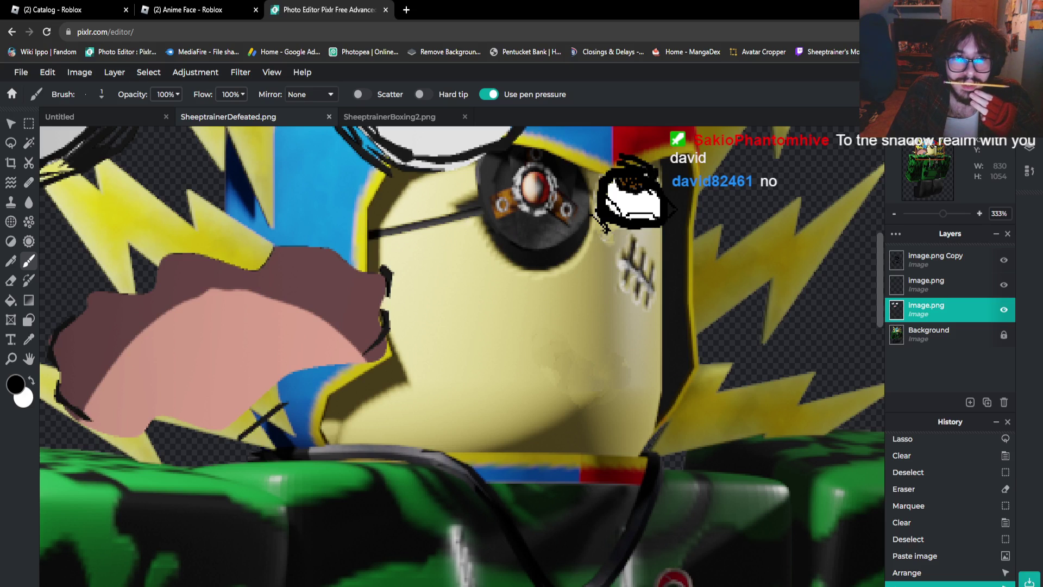
left_click(92, 94)
left_click(178, 121)
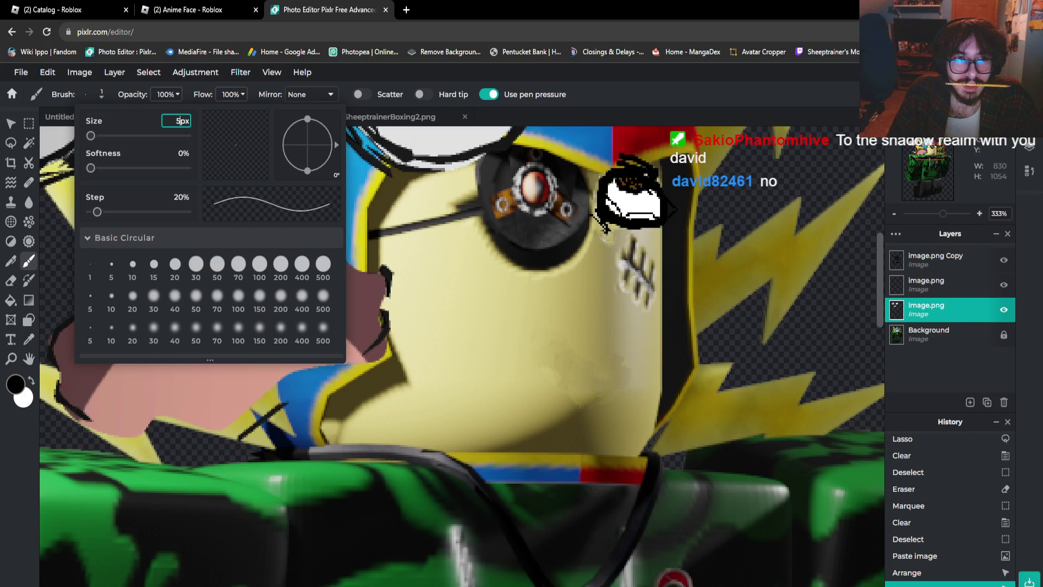
left_click(491, 313)
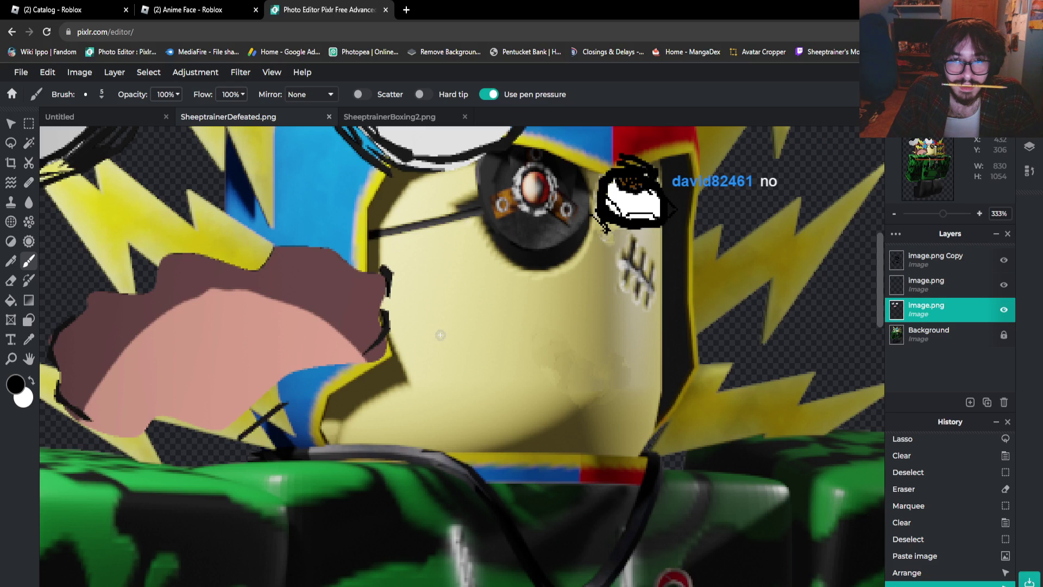
mouse_move(439, 331)
left_mouse_down()
mouse_move(441, 318)
mouse_move(465, 325)
mouse_move(509, 299)
mouse_move(528, 319)
mouse_move(581, 308)
mouse_move(637, 328)
mouse_move(619, 361)
mouse_move(639, 386)
mouse_move(622, 407)
mouse_move(603, 387)
mouse_move(546, 390)
mouse_move(527, 429)
mouse_move(483, 401)
mouse_move(459, 432)
mouse_move(424, 398)
mouse_move(444, 380)
mouse_move(439, 338)
left_mouse_up()
scroll(478, 375, "down", 1)
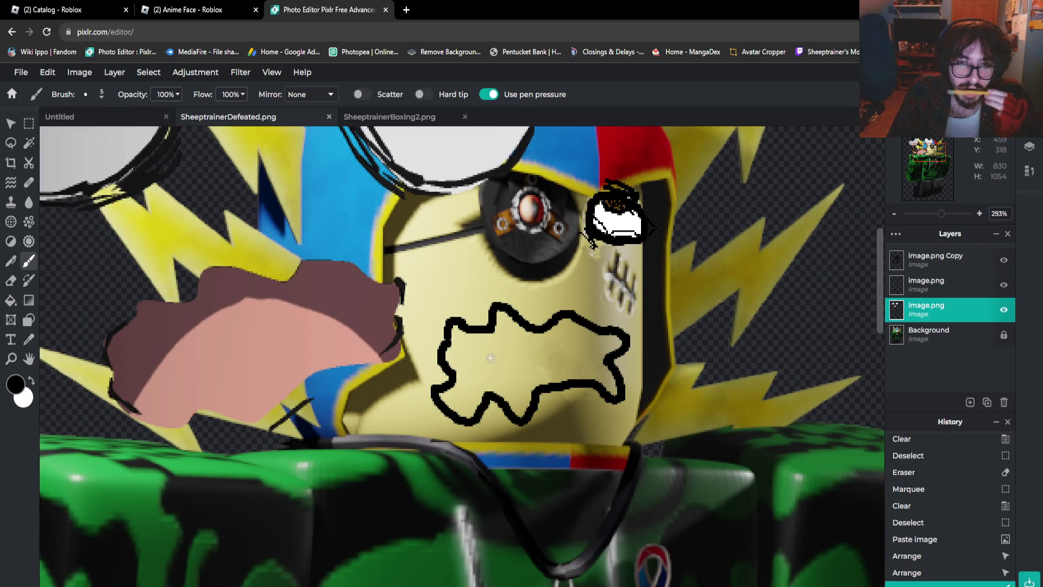
Fill the drawn mouth outline with the light pink sampled from the reference mouth
left_click(28, 339)
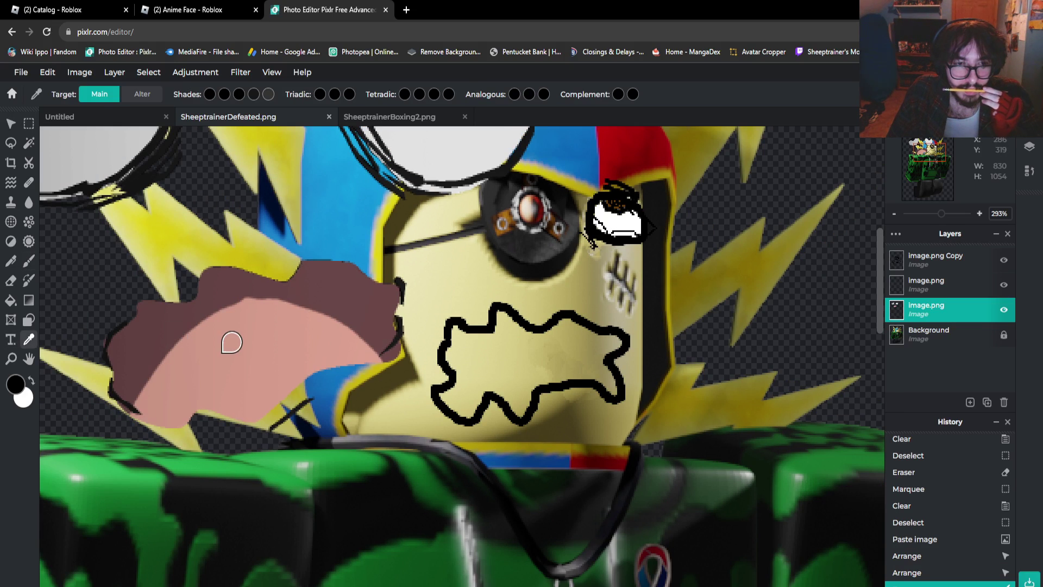
left_click(231, 342)
left_click(10, 300)
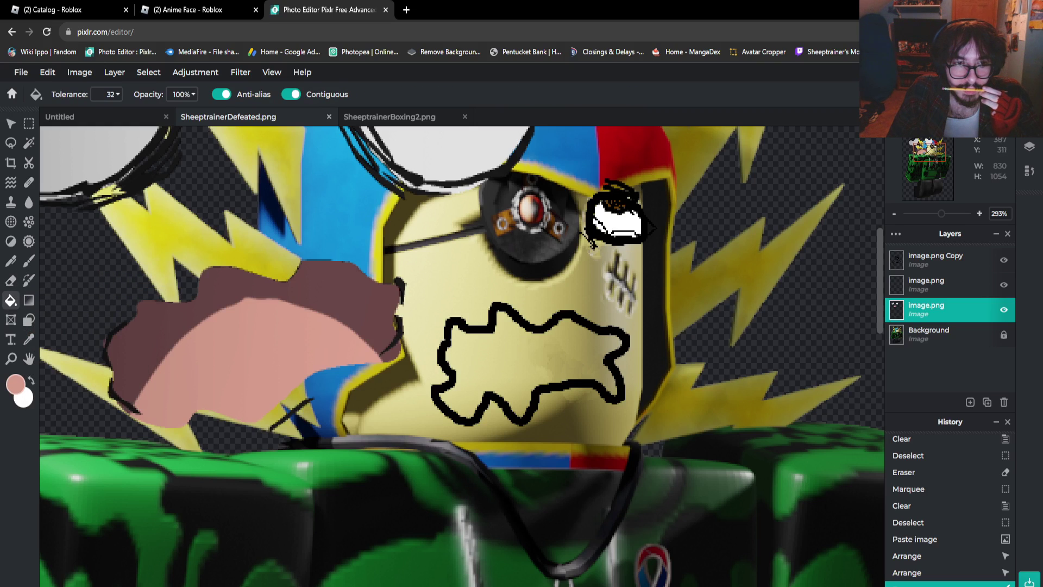
left_click(494, 362)
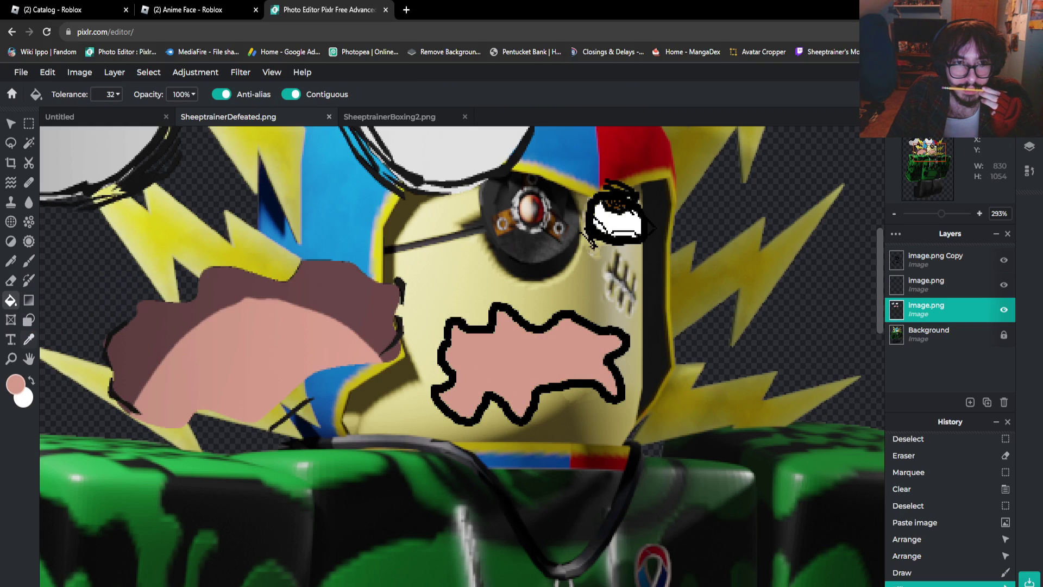
Draw an arched dividing line across the mouth in the dark maroon sampled from the reference mouth, redoing the first stroke
left_click(28, 339)
left_click(163, 308)
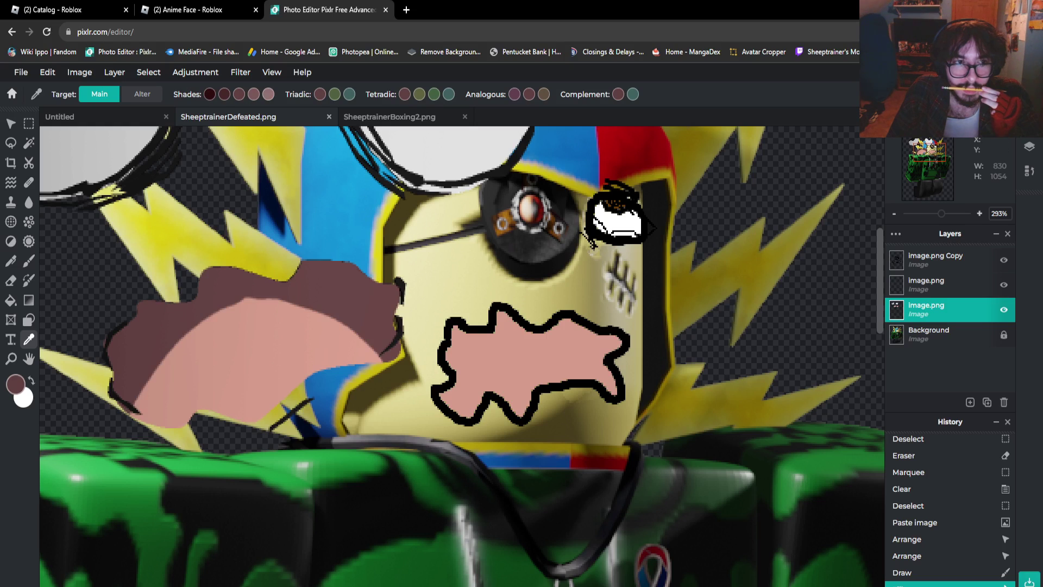
left_click(29, 261)
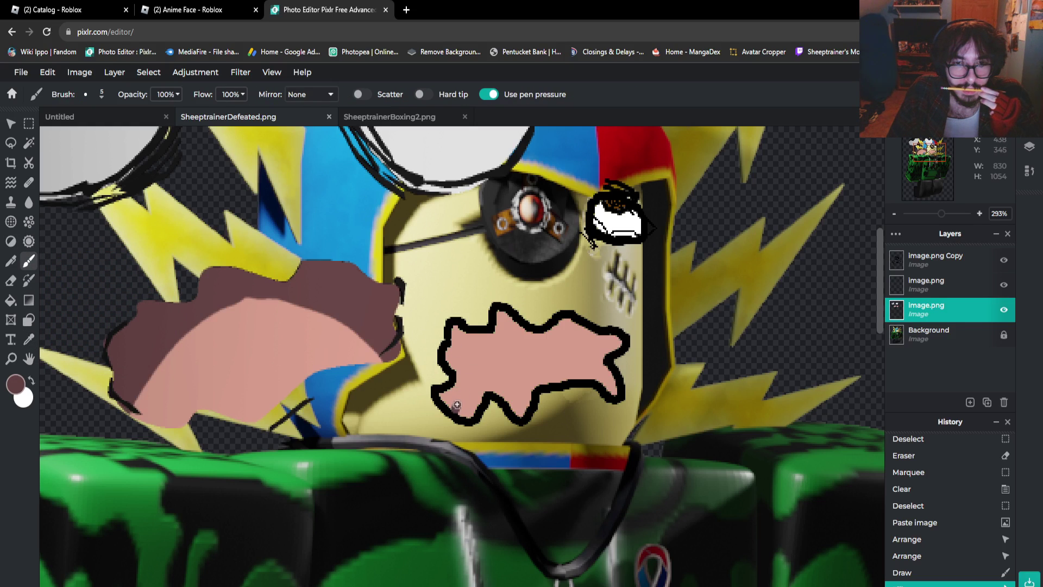
mouse_move(466, 391)
left_mouse_down()
mouse_move(536, 351)
mouse_move(606, 359)
left_mouse_up()
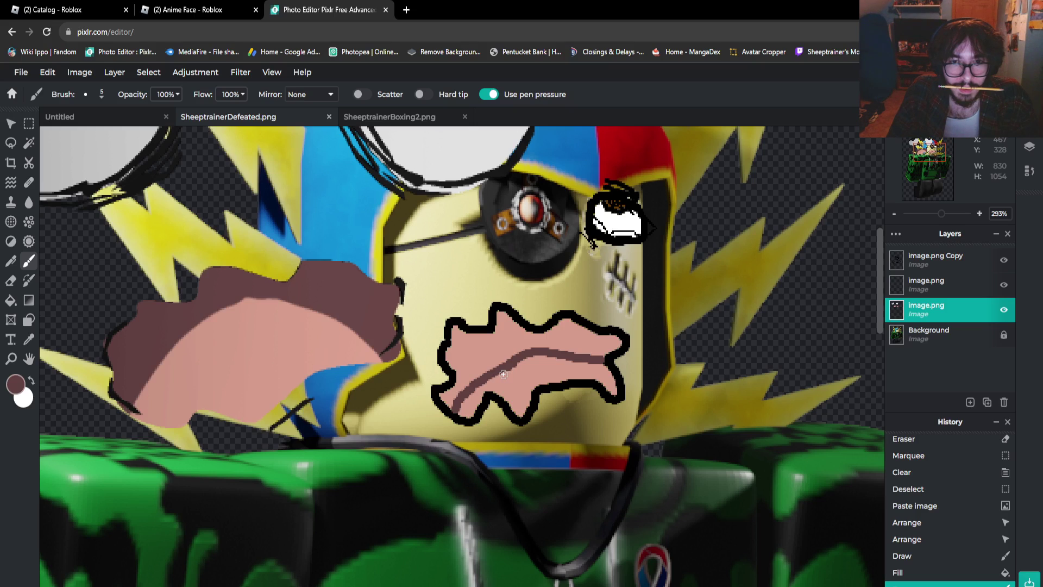
key("ctrl+z")
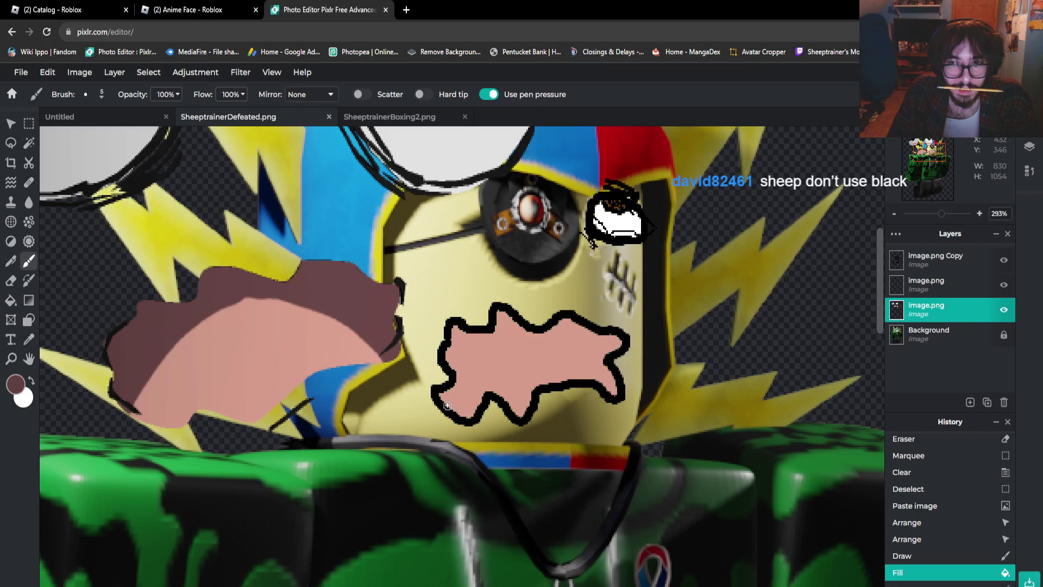
mouse_move(461, 397)
left_mouse_down()
mouse_move(492, 356)
mouse_move(516, 346)
mouse_move(565, 340)
mouse_move(606, 361)
left_mouse_up()
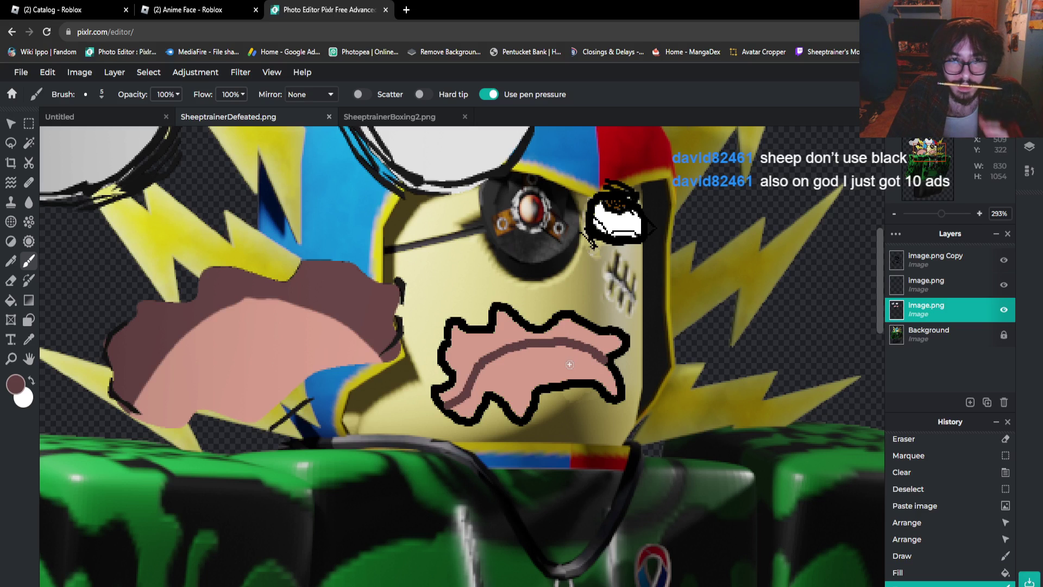
Fill the mouth area above the arched line with maroon and paint over the light pixels left along the outline
left_click(10, 300)
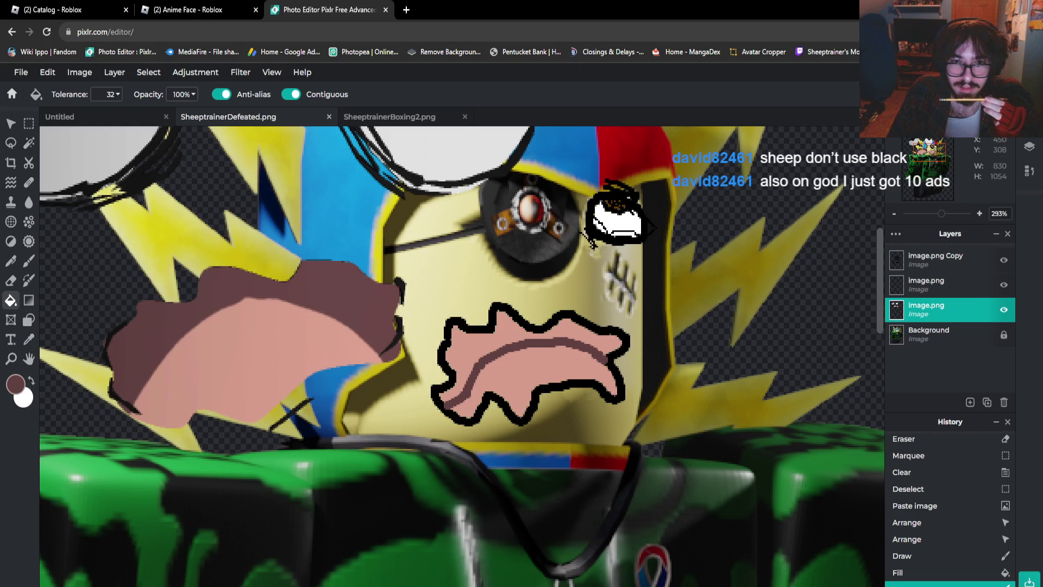
left_click(474, 342)
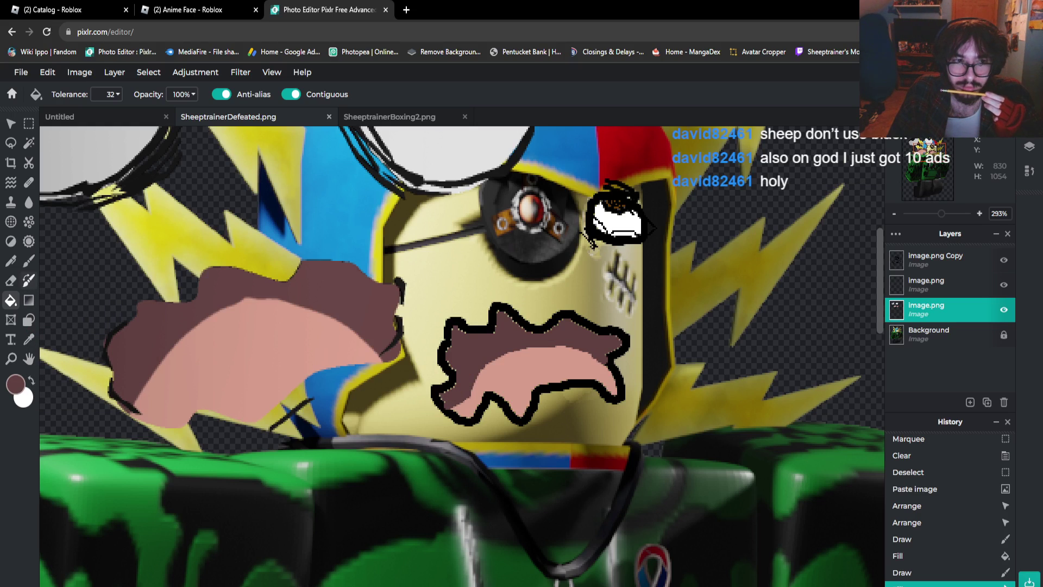
key("b")
scroll(466, 380, "up", 2)
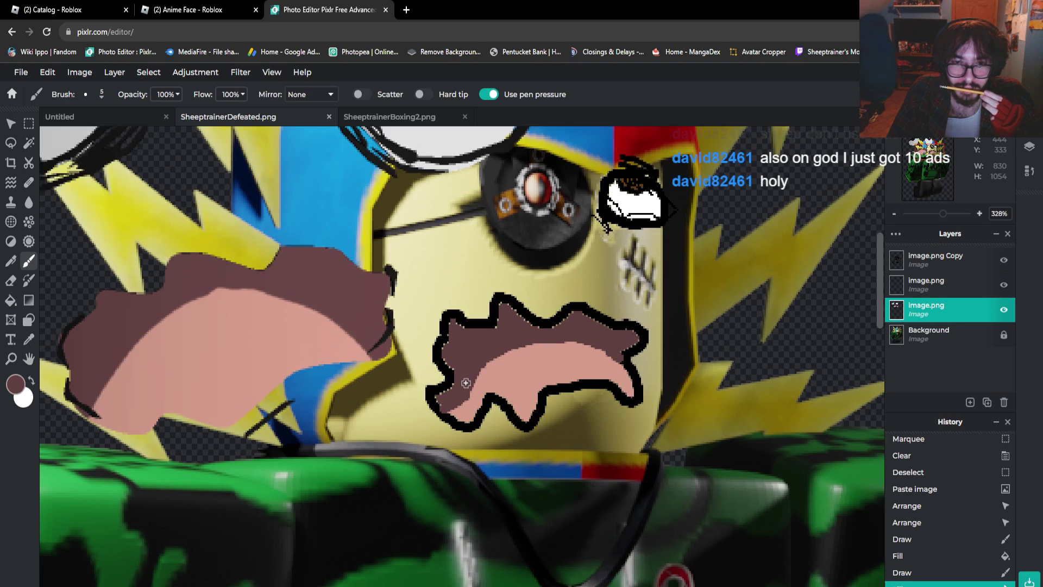
left_click_drag(436, 405, 457, 384)
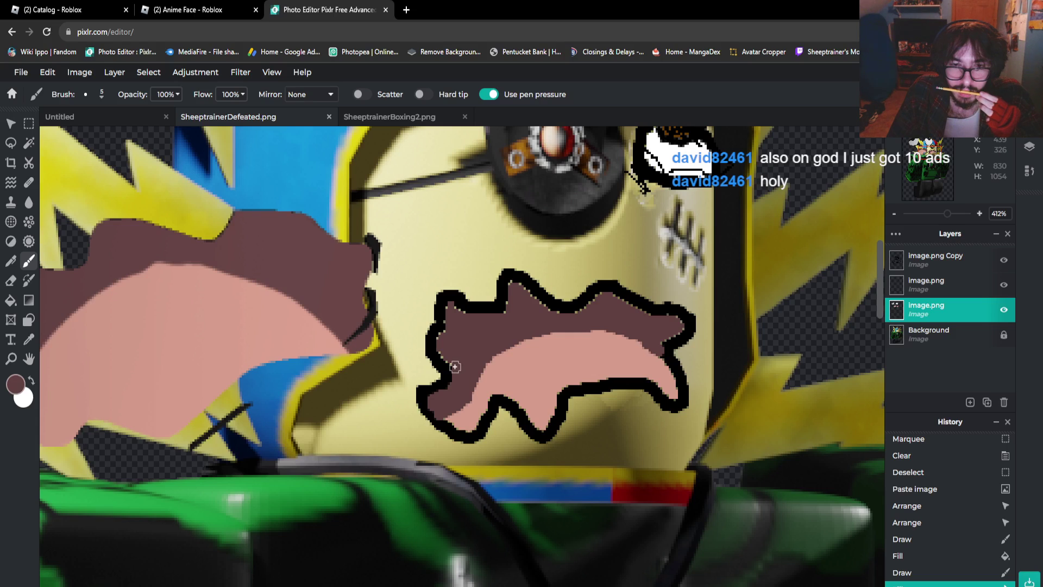
left_click(441, 348)
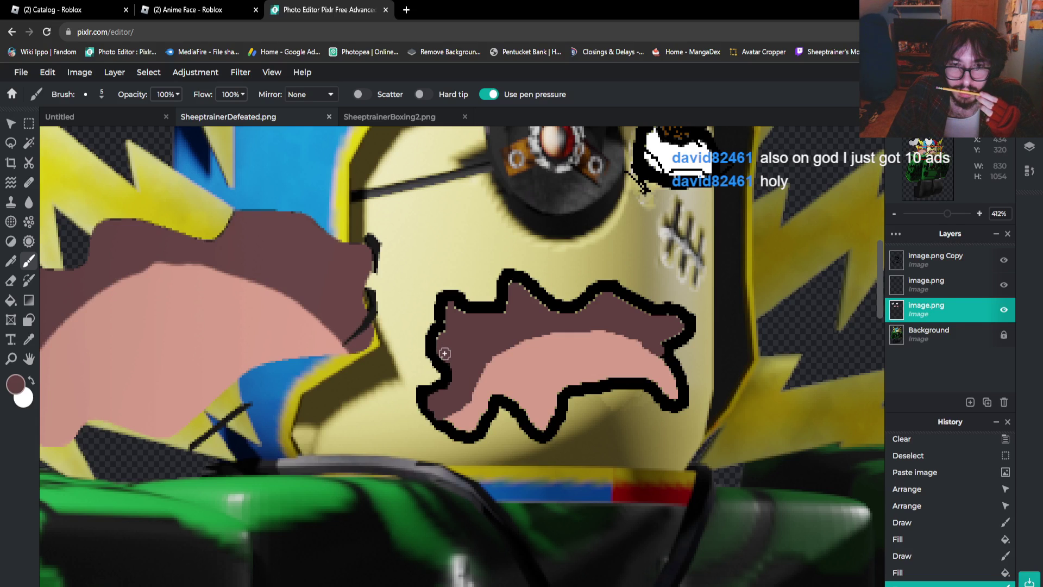
left_click(440, 346)
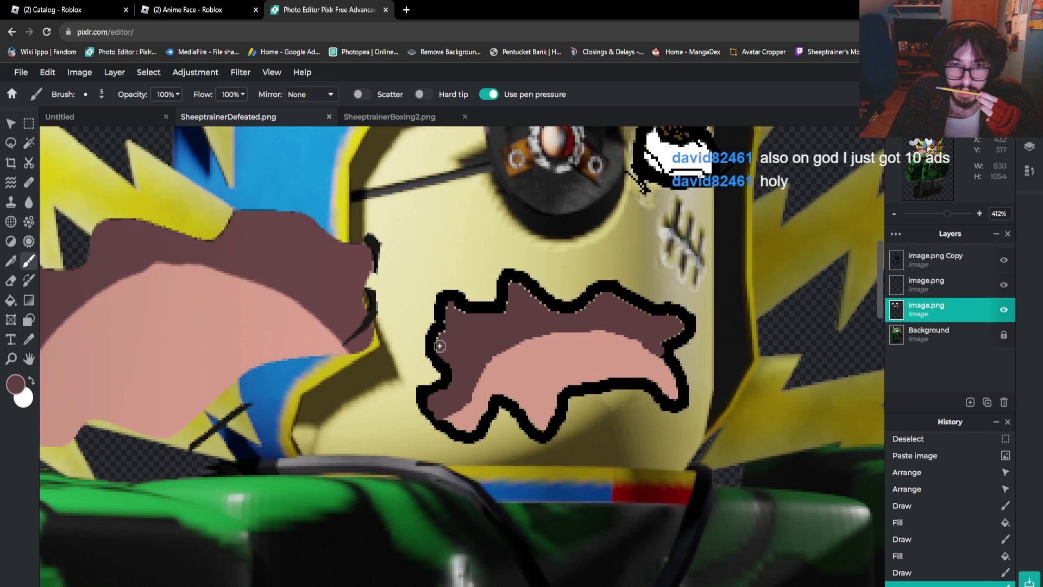
left_click(465, 318)
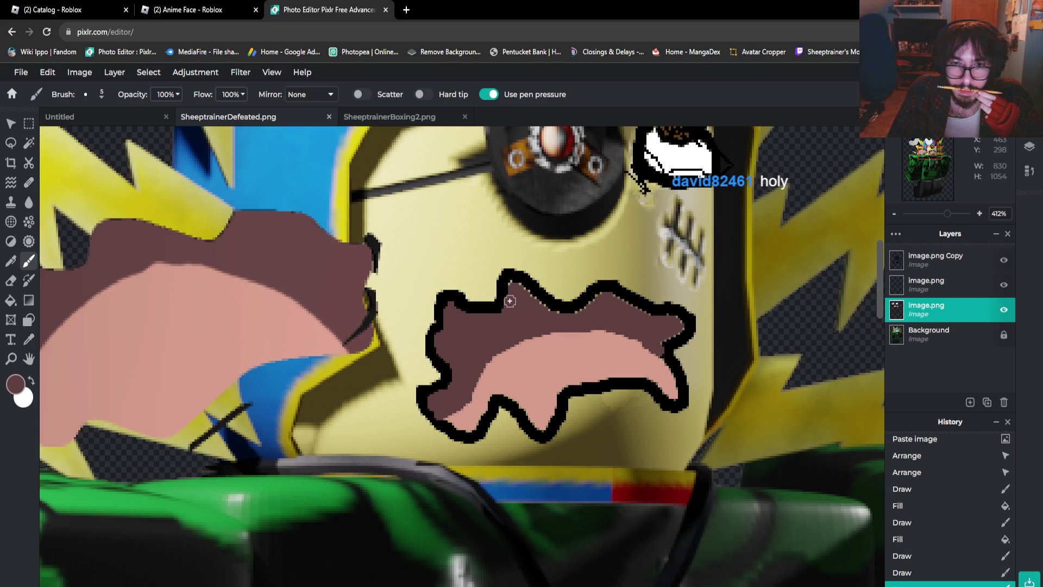
left_click_drag(512, 298, 516, 287)
mouse_move(525, 292)
left_mouse_down()
mouse_move(554, 315)
mouse_move(581, 316)
mouse_move(602, 296)
left_mouse_up()
left_click(589, 311)
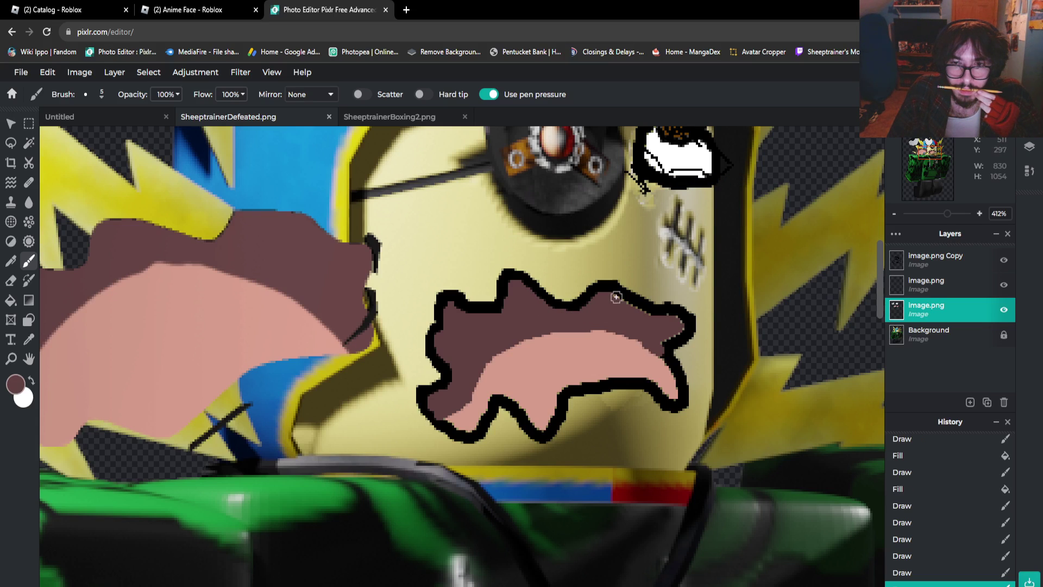
mouse_move(640, 315)
left_mouse_down()
mouse_move(677, 328)
mouse_move(665, 339)
mouse_move(657, 329)
left_mouse_up()
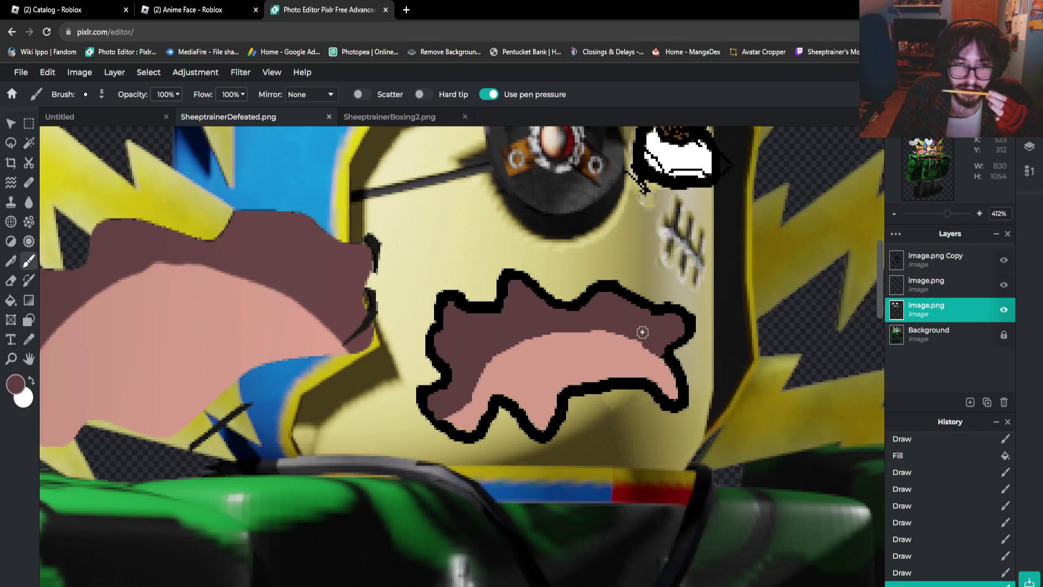
Try filling the mouth's black outline with a darker shade of the maroon, and undo the fill
scroll(532, 366, "down", 2)
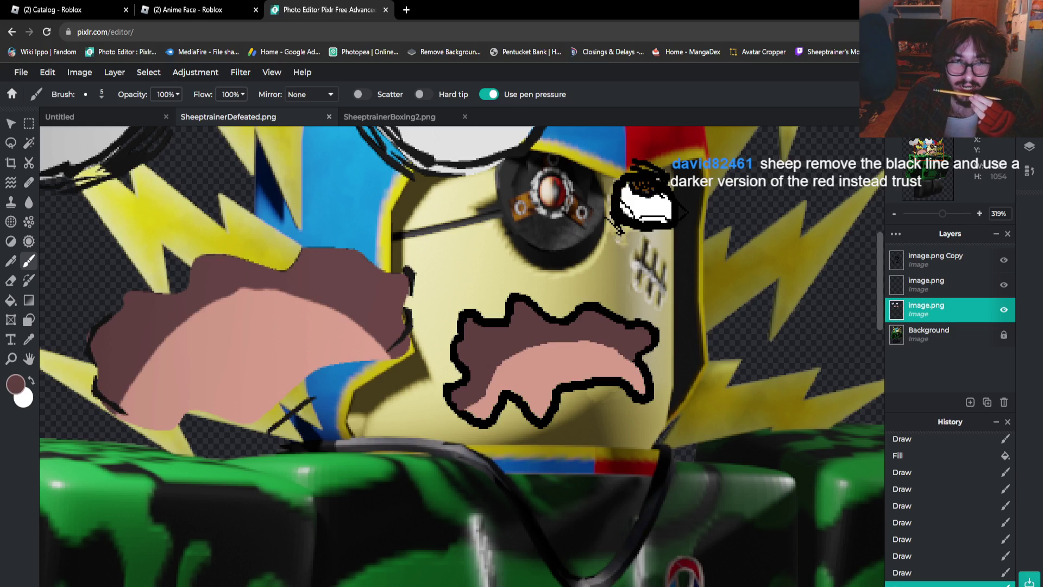
left_click(16, 384)
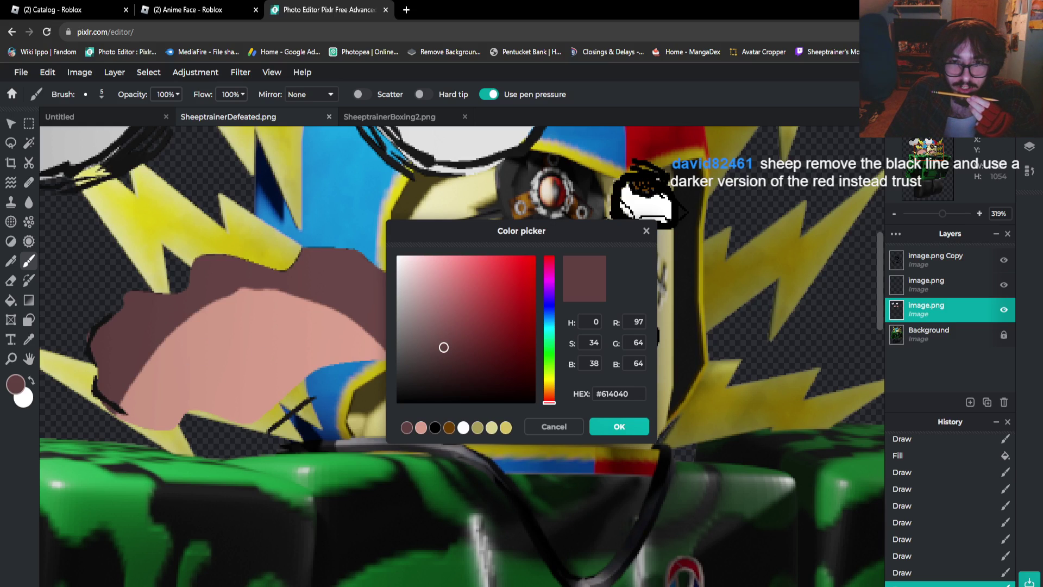
left_click_drag(444, 347, 445, 360)
left_click(619, 427)
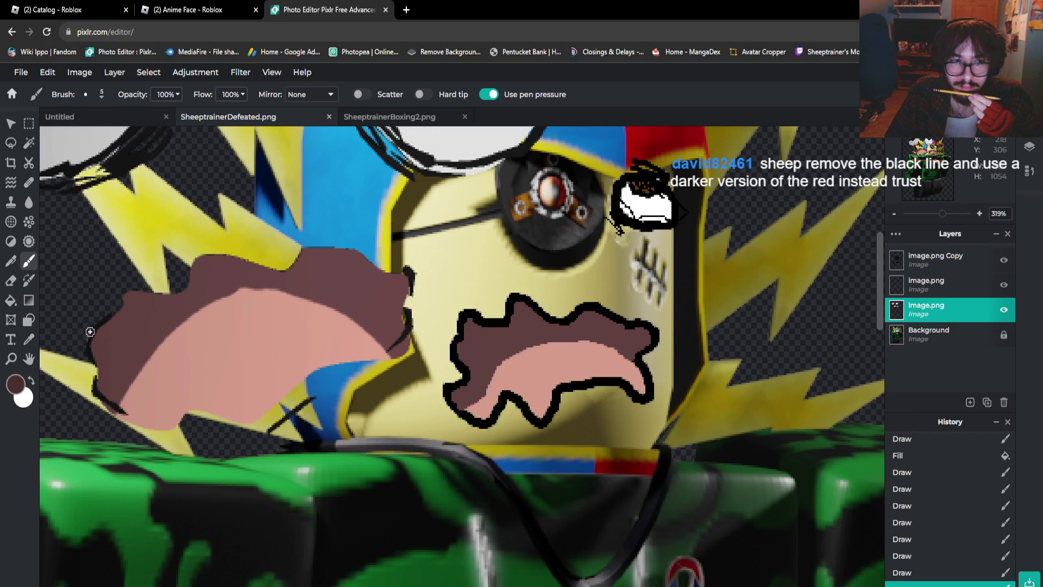
left_click(11, 299)
left_click(498, 324)
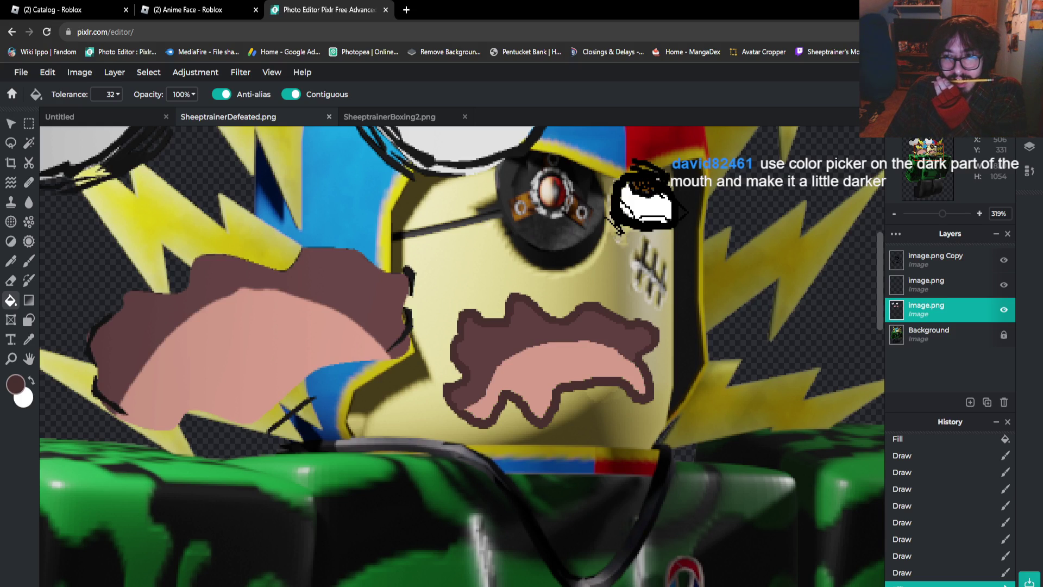
key("ctrl+z")
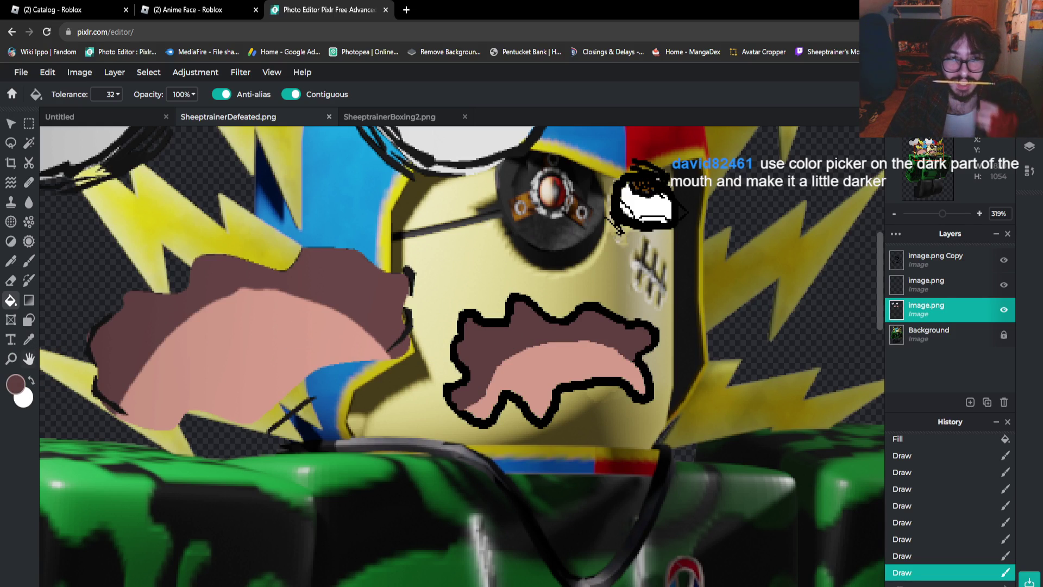
Set the main color to dark maroon #462F2F and fill the mouth's black outline with it
left_click(15, 384)
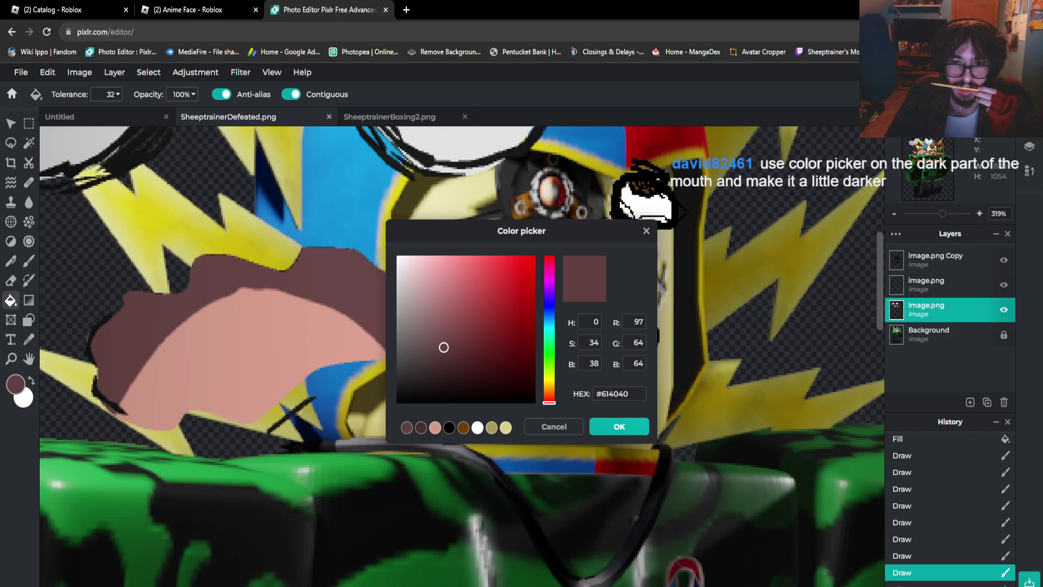
left_click_drag(444, 347, 443, 363)
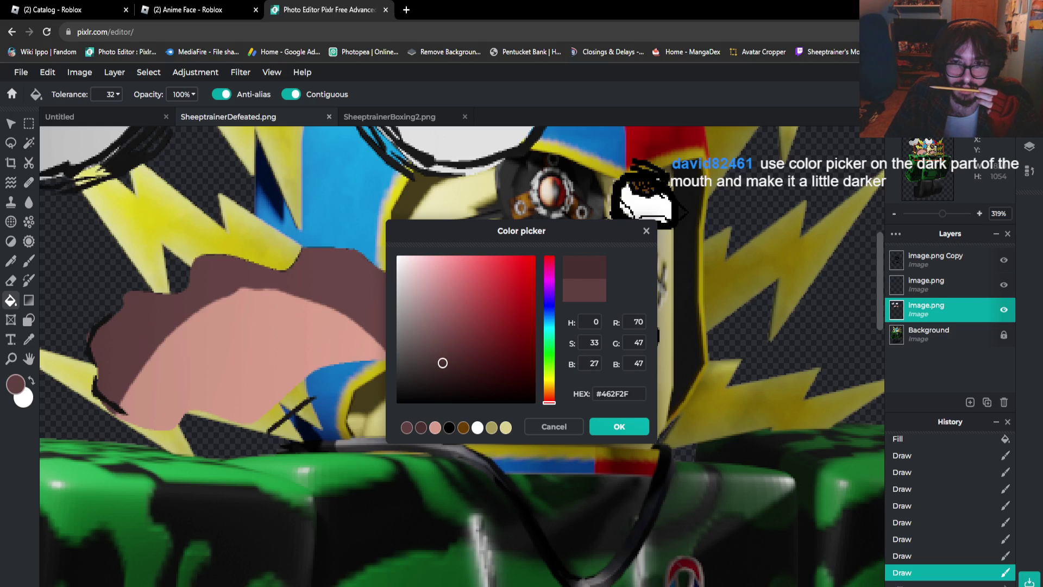
left_click(619, 427)
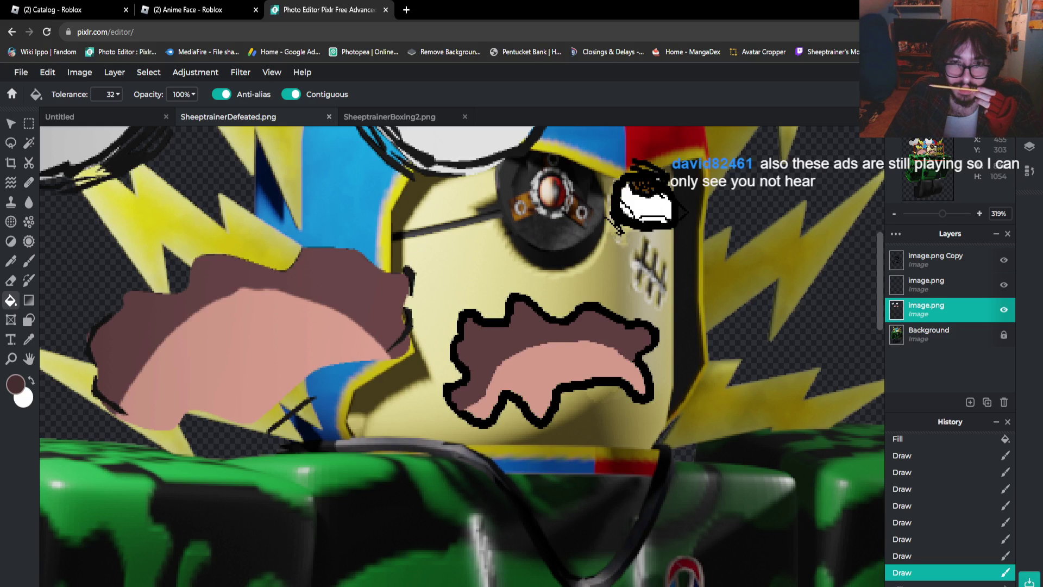
left_click(495, 323)
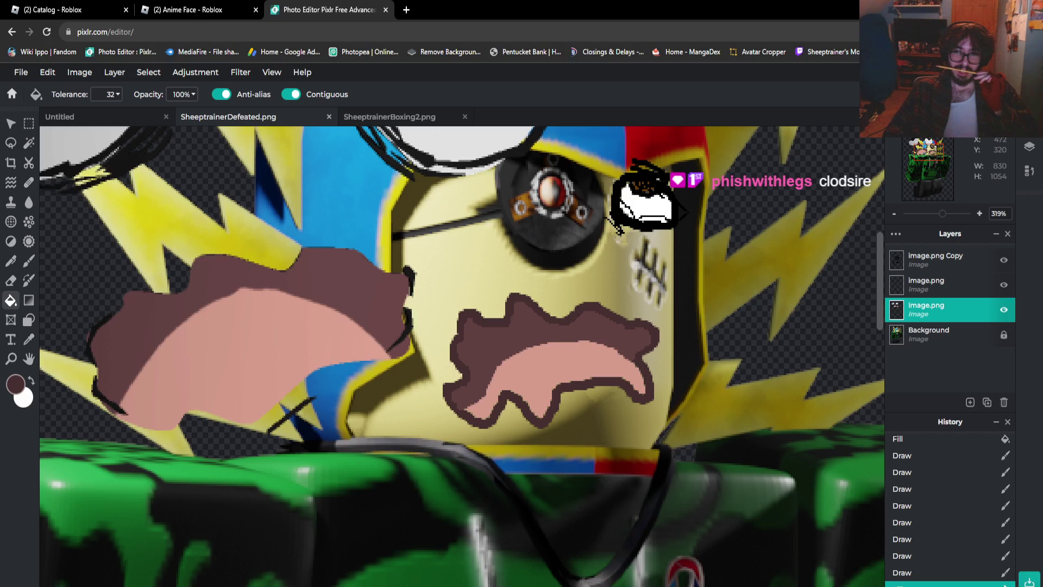
Try painting a small white ring on the maroon part of the drawn mouth, and undo it
left_click(31, 380)
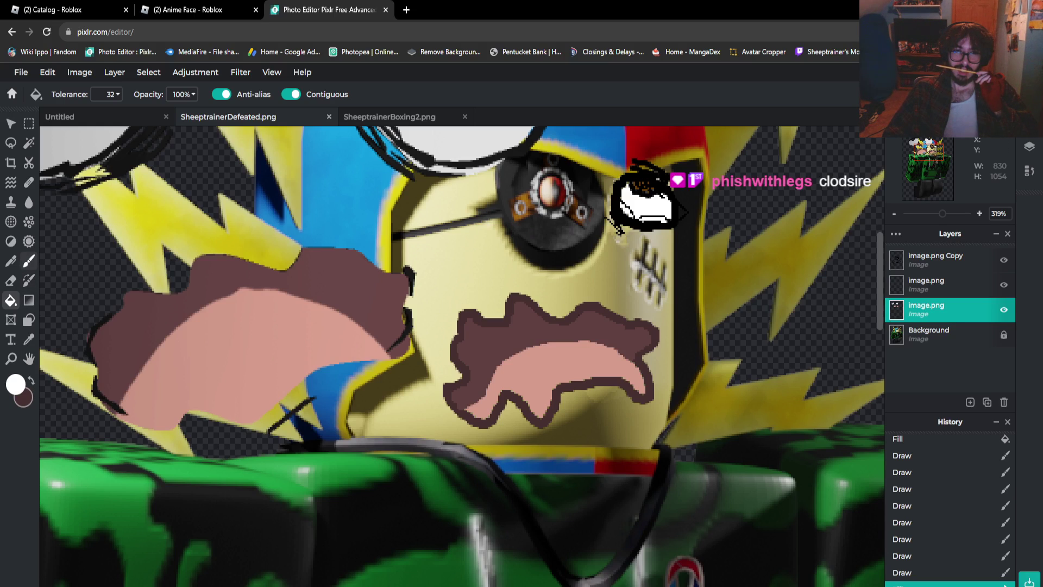
left_click(29, 261)
mouse_move(483, 336)
left_mouse_down()
mouse_move(474, 355)
mouse_move(493, 351)
mouse_move(482, 337)
left_mouse_up()
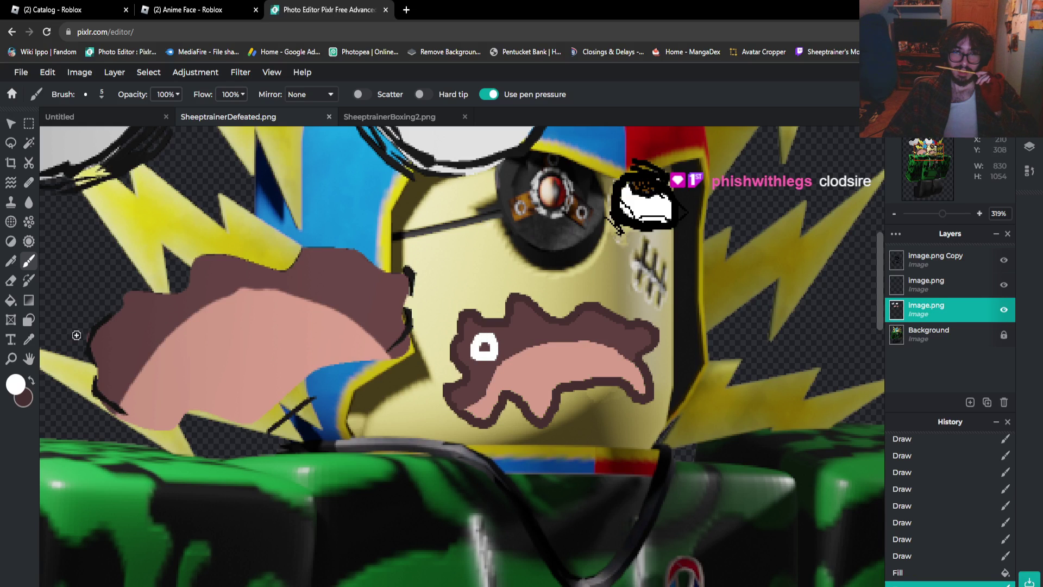
left_click(31, 380)
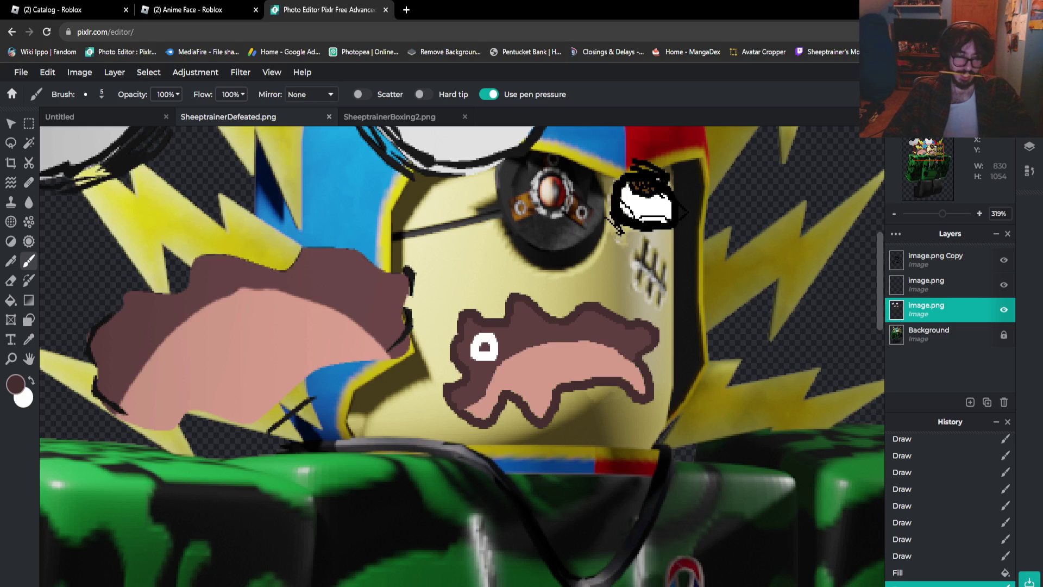
key("ctrl+z")
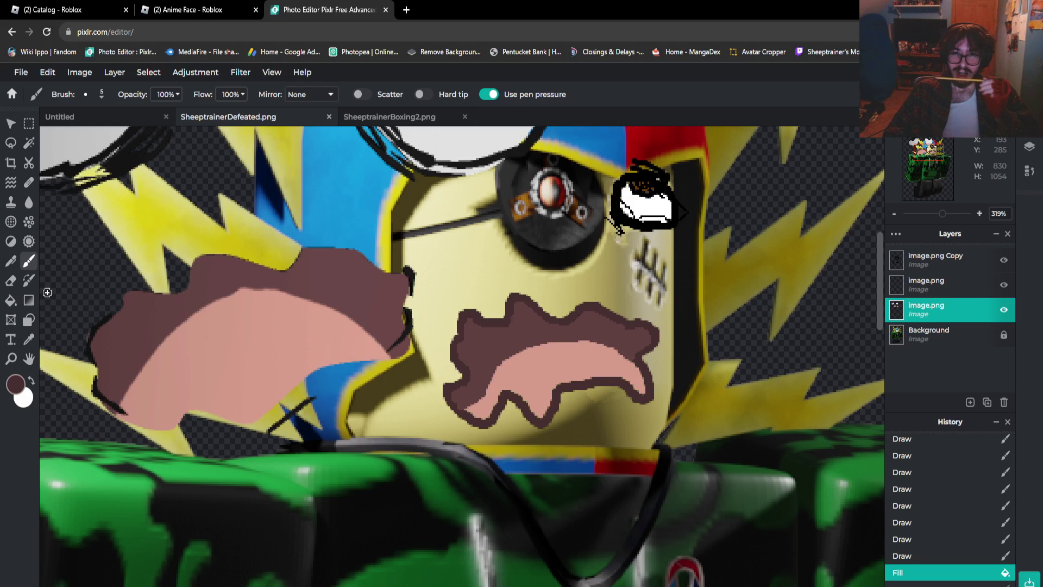
Undo the fill of the mouth's outline and check the mouth on the Roblox Anime Face page
left_click(16, 384)
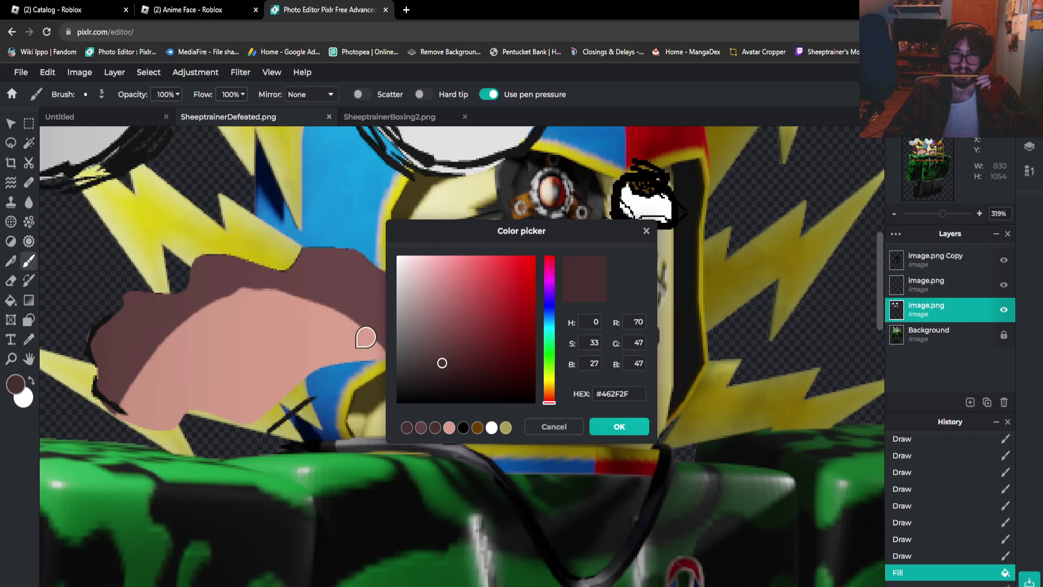
left_click(554, 426)
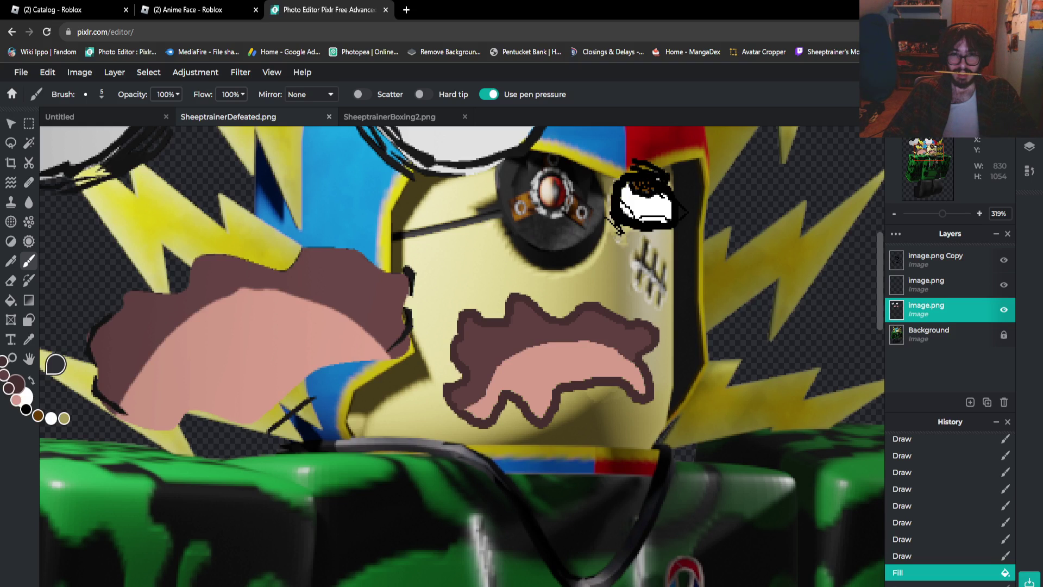
key("ctrl+z")
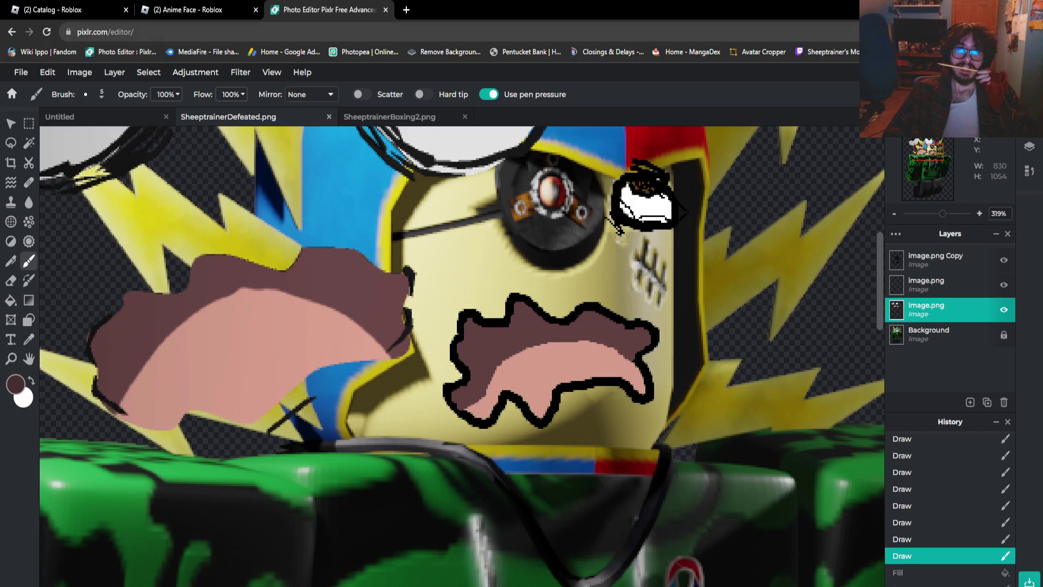
left_click(188, 10)
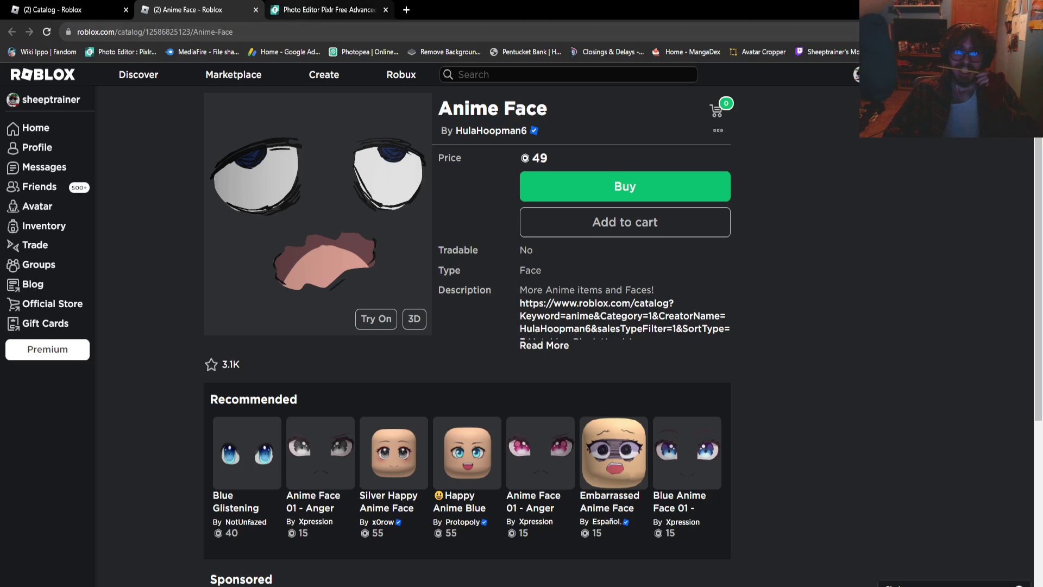
left_click(326, 9)
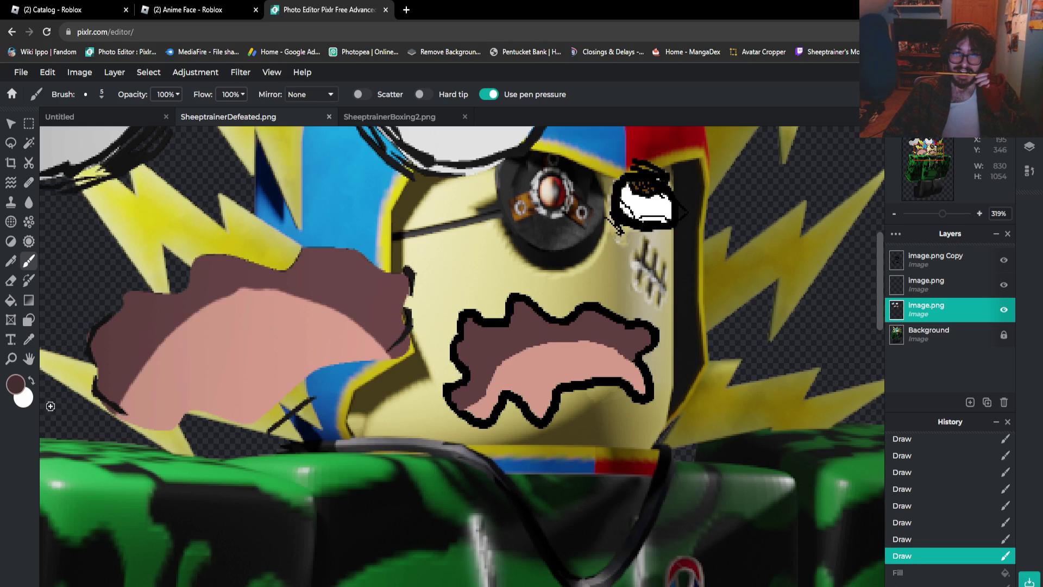
Fill the mouth's black outline with dark maroon #462F2F again
left_click(15, 384)
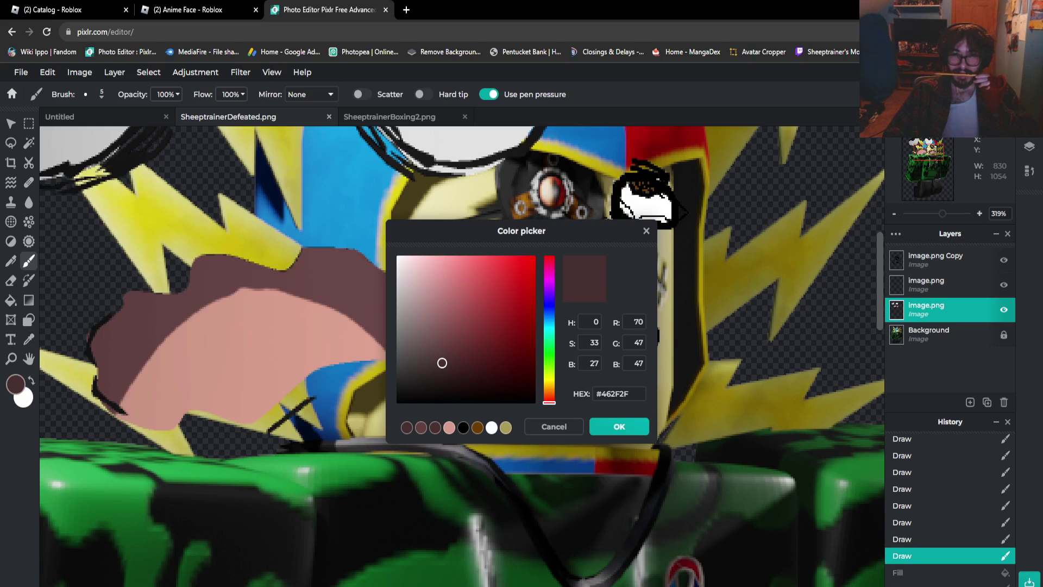
left_click(619, 426)
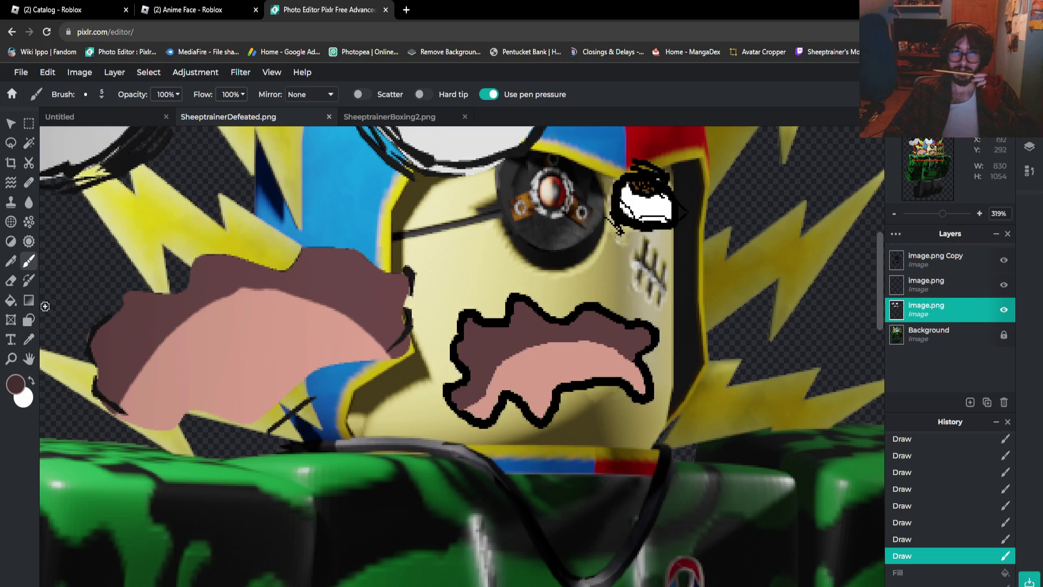
left_click(10, 300)
left_click(492, 313)
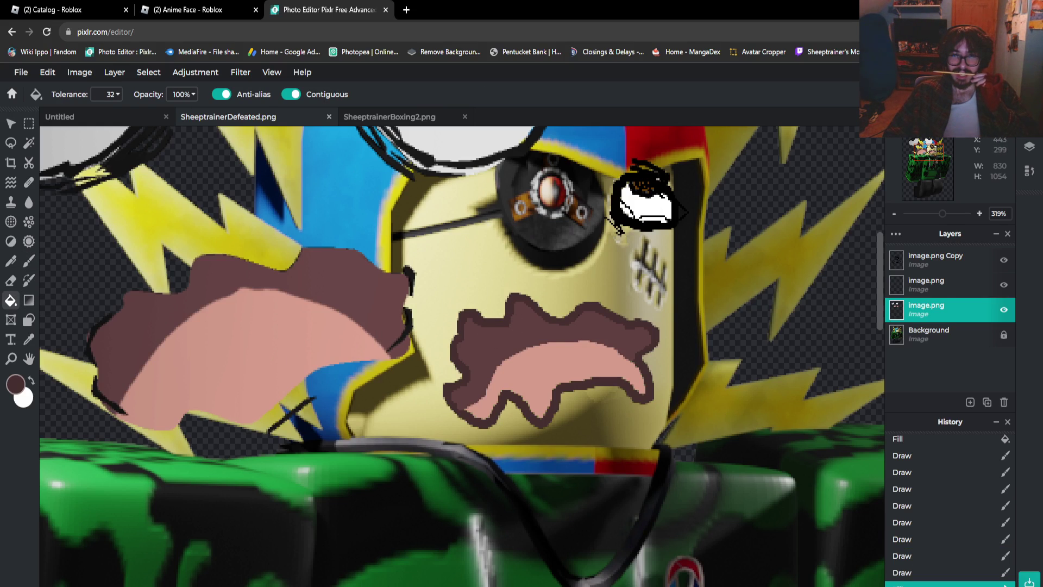
Set the main color to darker maroon #3A2727 and refill only the mouth's outline with it, undoing the fill that spills into the mouth
left_click(16, 384)
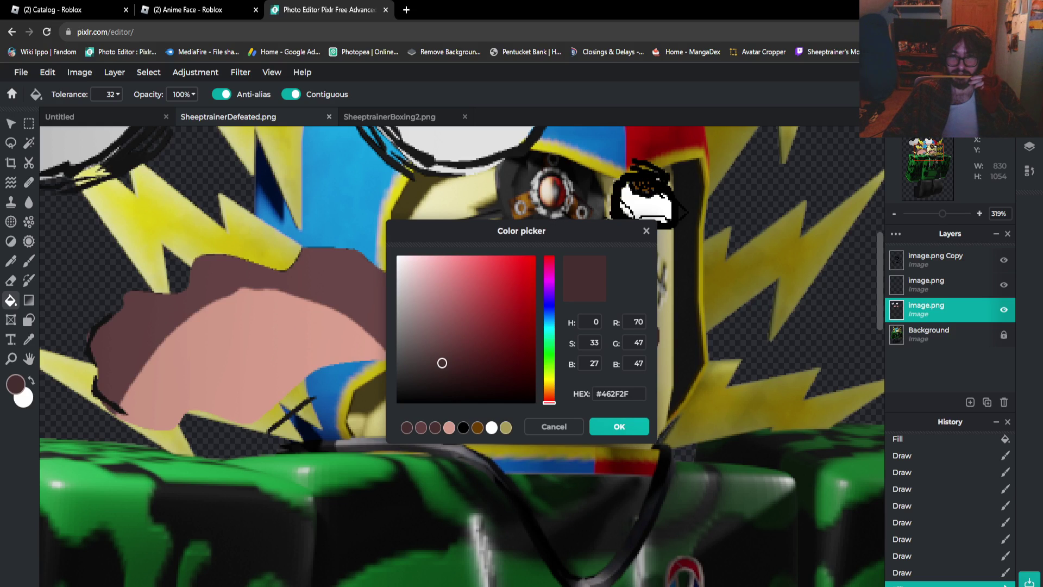
left_click_drag(442, 362, 442, 370)
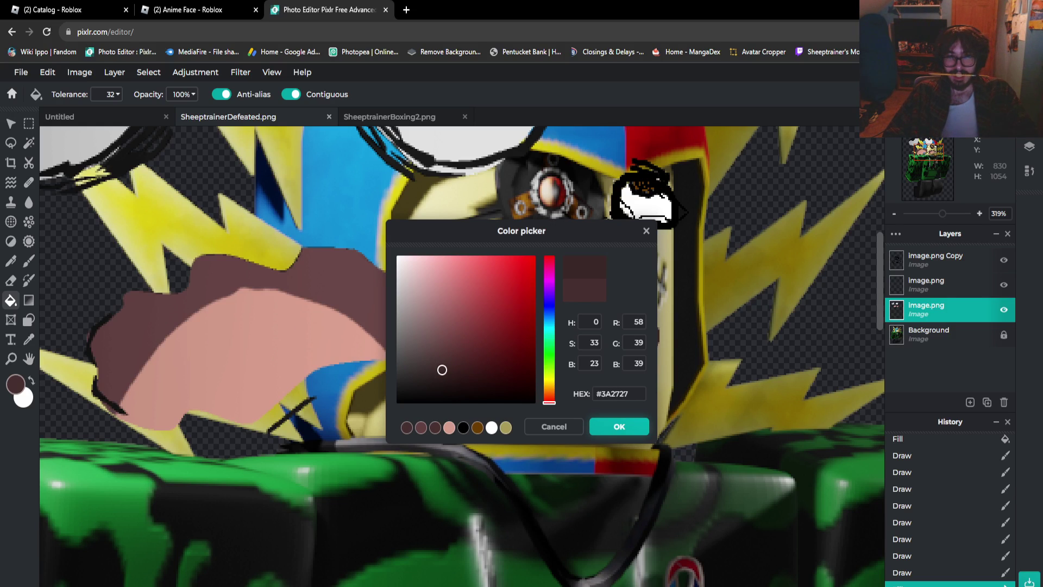
left_click(619, 427)
key("ctrl+z")
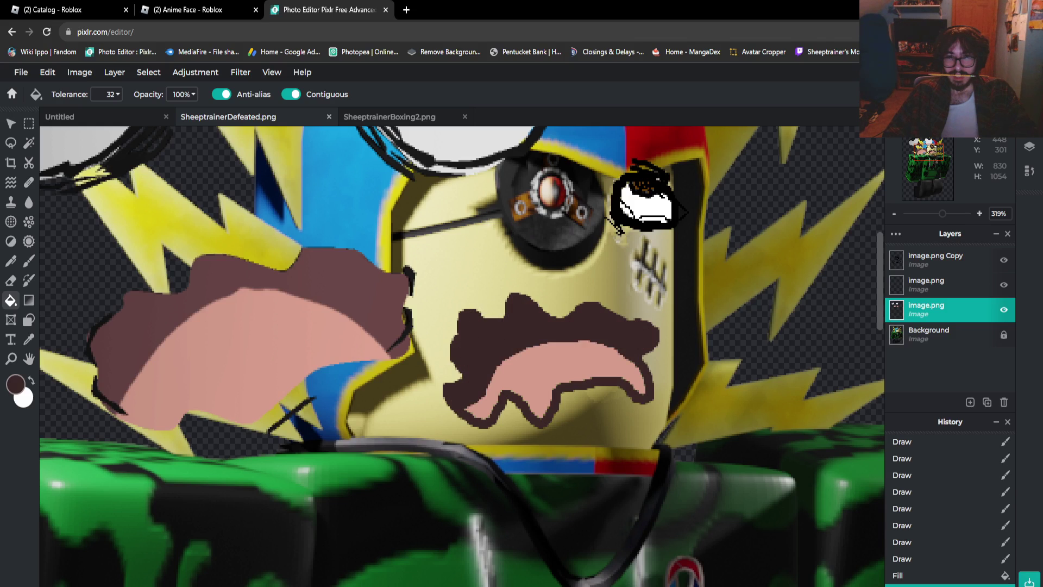
left_click(497, 322)
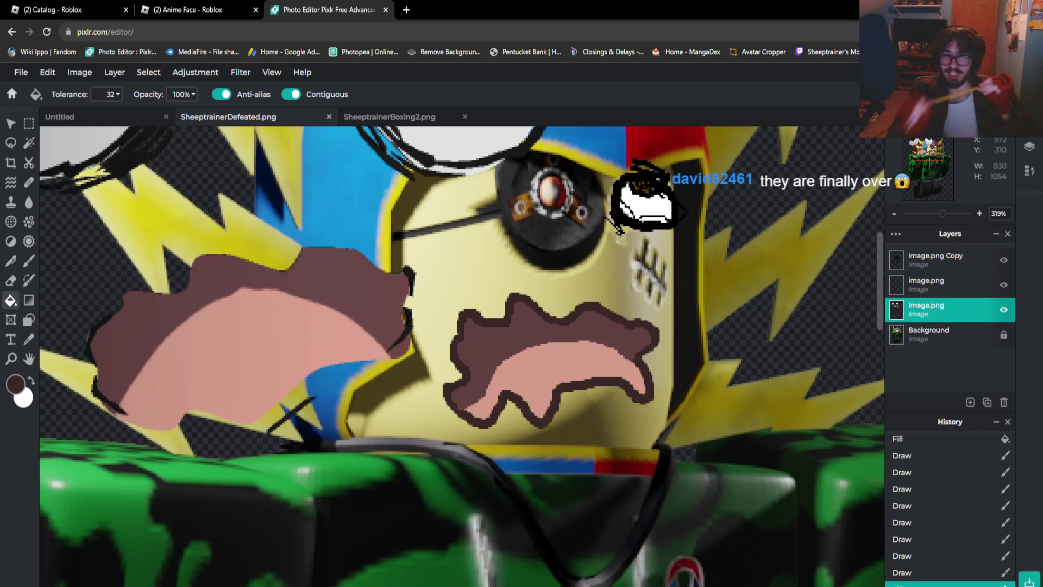
Sample the near-black of the reference mouth's outline and brush accents along the drawn mouth's right edge, lower-left corner and upper-left corner
left_click(29, 339)
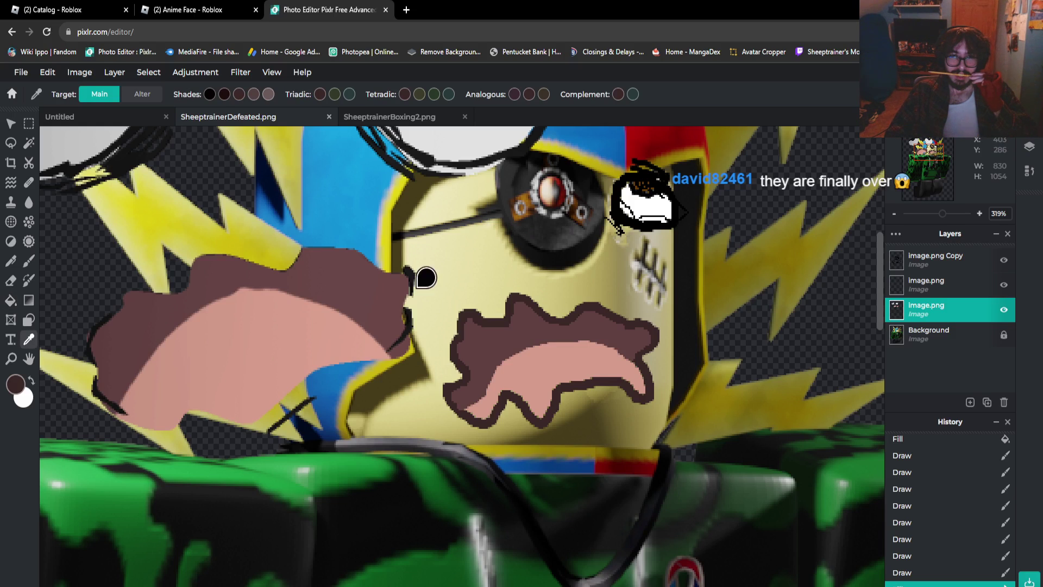
left_click(419, 265)
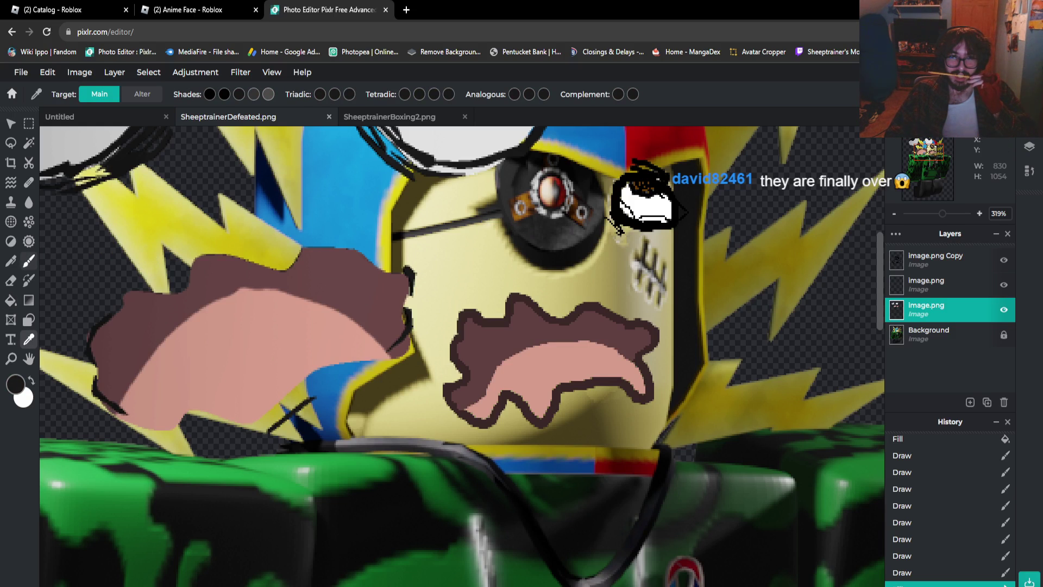
left_click(29, 261)
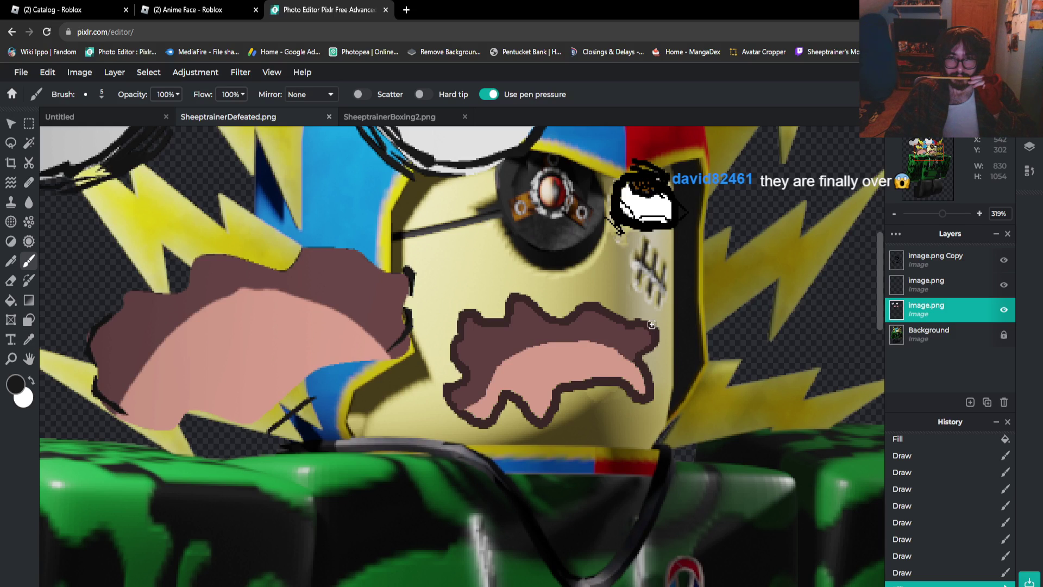
mouse_move(651, 325)
left_mouse_down()
mouse_move(661, 351)
mouse_move(644, 395)
left_mouse_up()
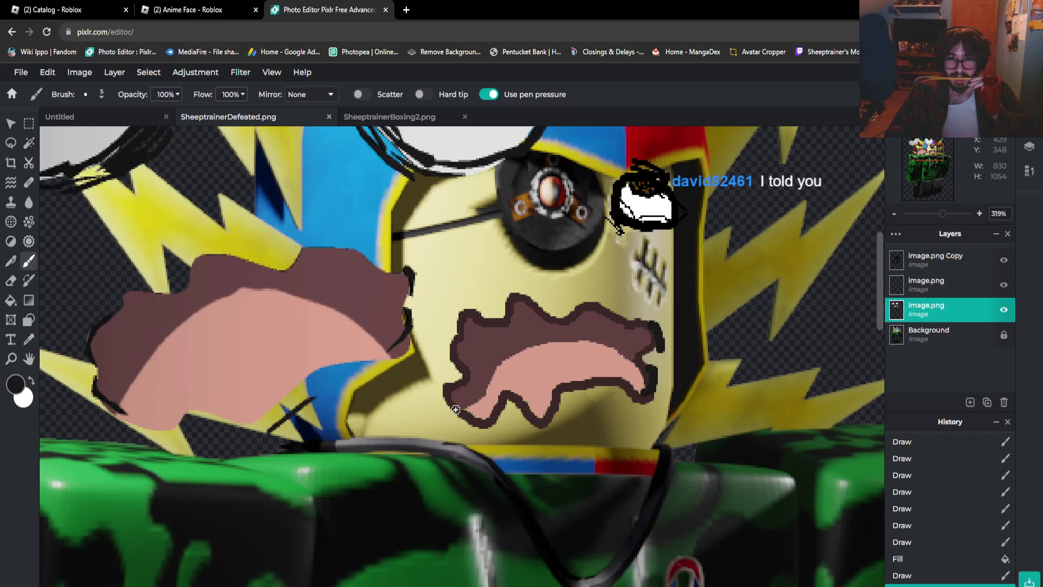
left_click_drag(454, 408, 485, 437)
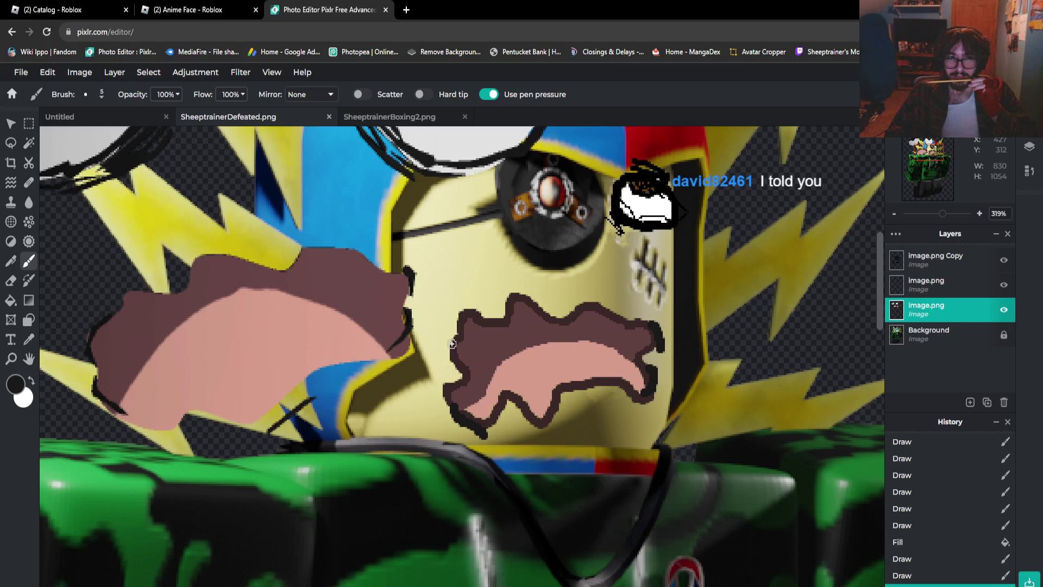
mouse_move(452, 344)
left_mouse_down()
mouse_move(457, 325)
mouse_move(485, 315)
left_mouse_up()
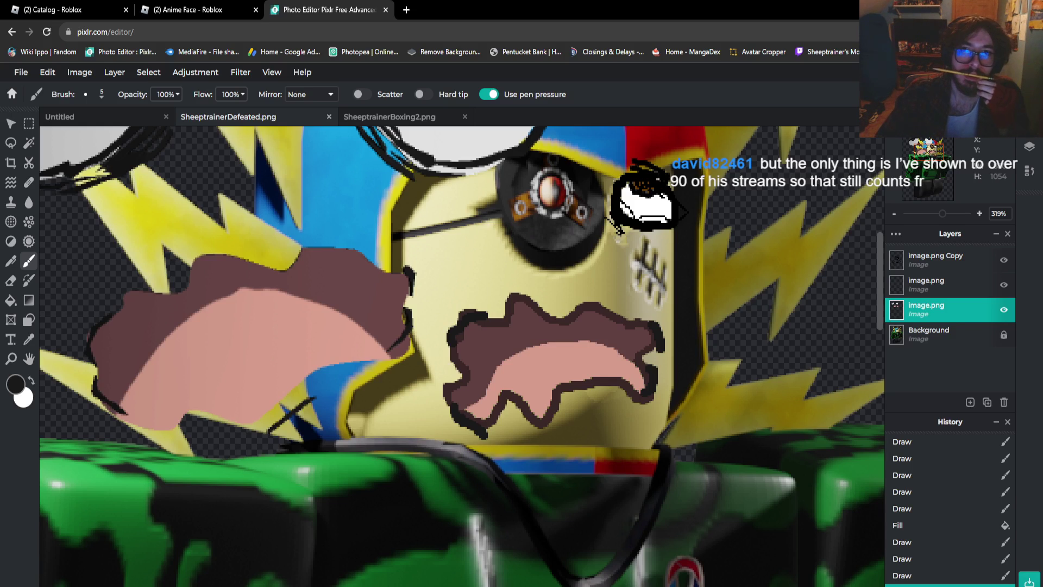
Try moving the layer with the face drawing, and undo the move
scroll(296, 329, "down", 5)
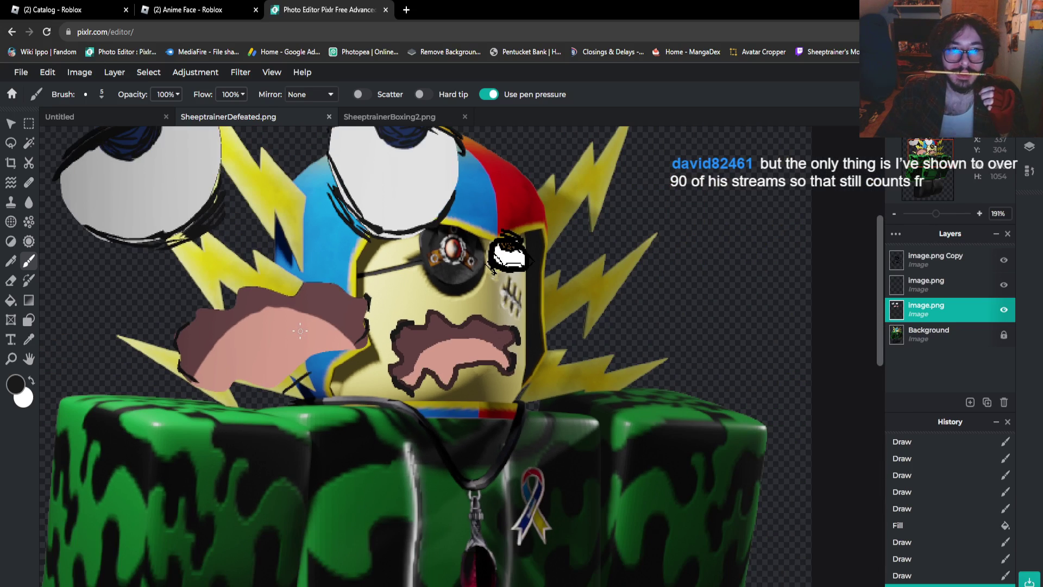
left_click(11, 123)
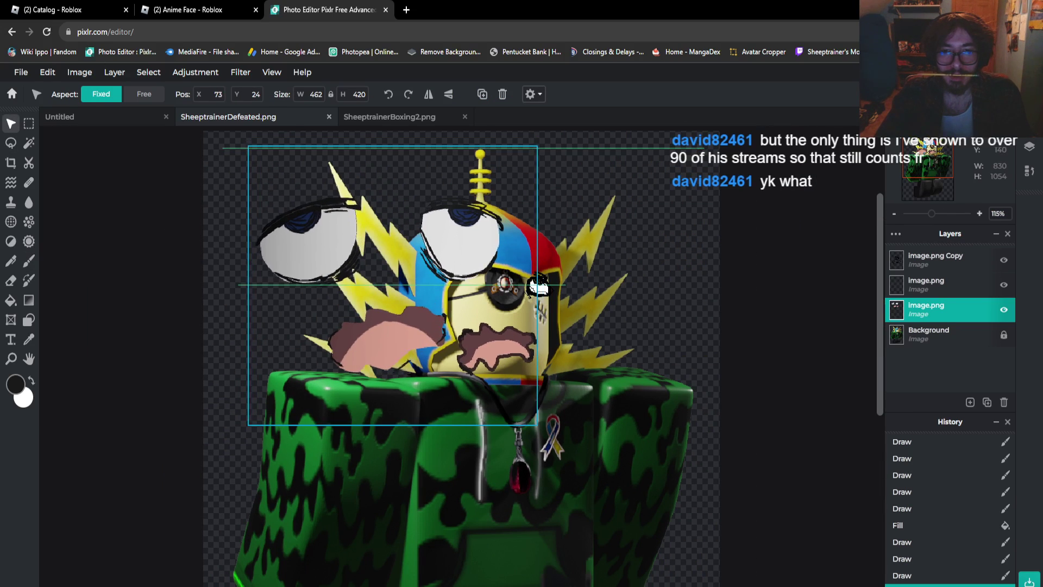
key("ctrl+z")
scroll(462, 220, "up", 4)
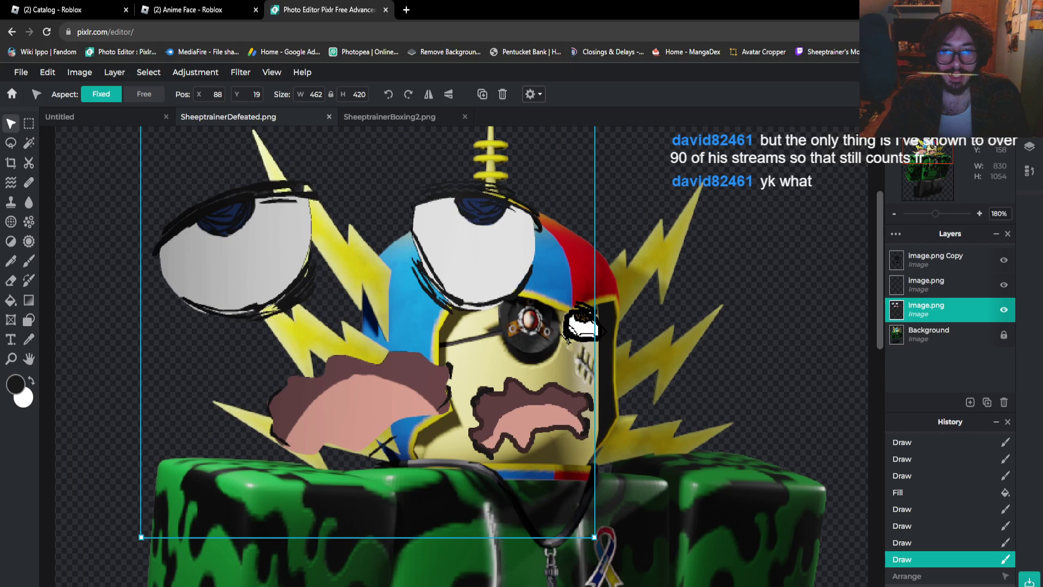
Lasso the large reference eyes and mouth beside the head, delete them from the layer, and clear the selection
left_click(11, 163)
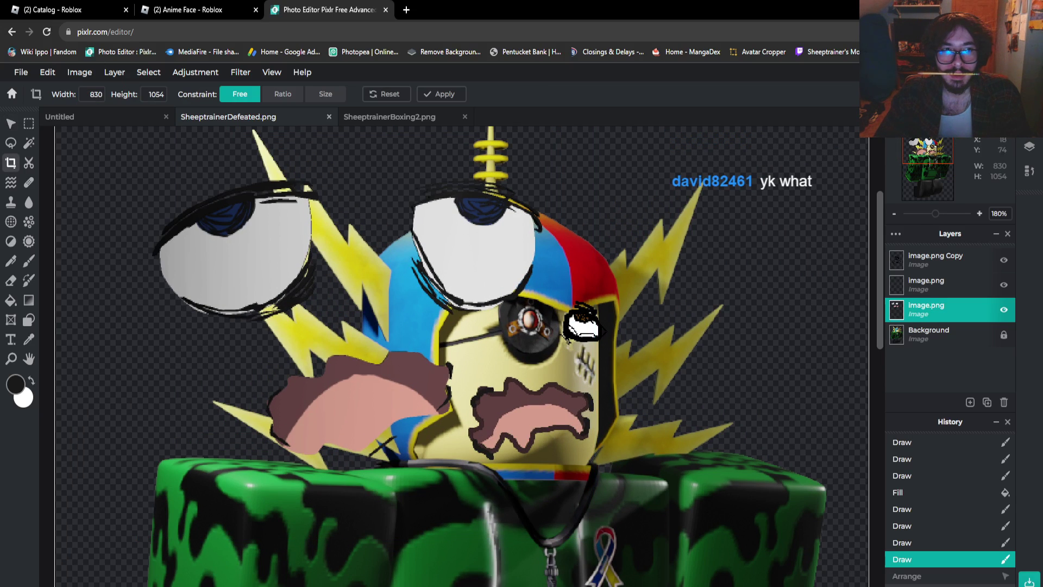
left_click(10, 143)
mouse_move(581, 189)
left_mouse_down()
mouse_move(500, 175)
mouse_move(160, 177)
mouse_move(154, 456)
mouse_move(361, 481)
left_mouse_up()
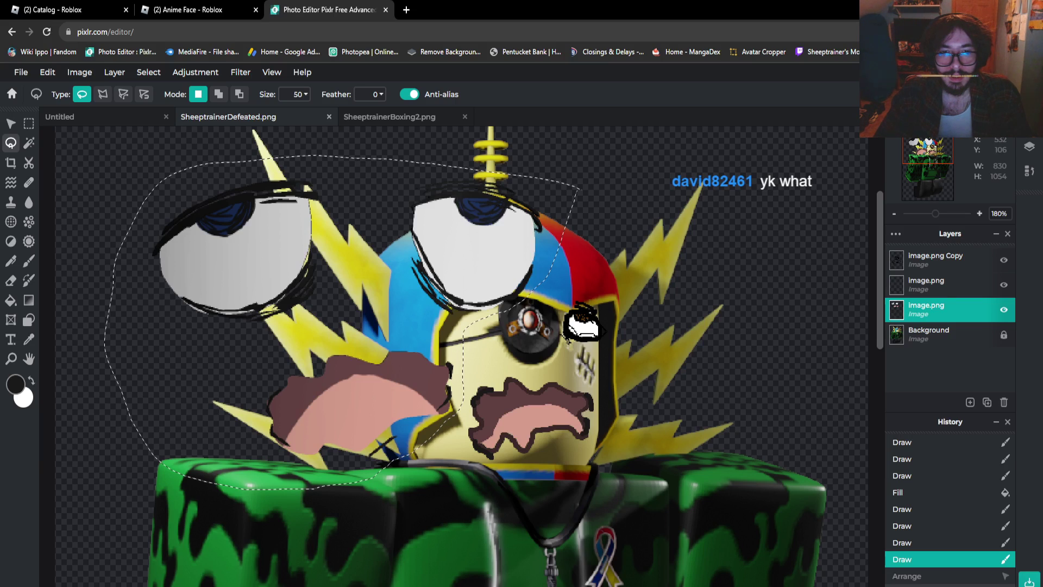
scroll(399, 481, "up", 3)
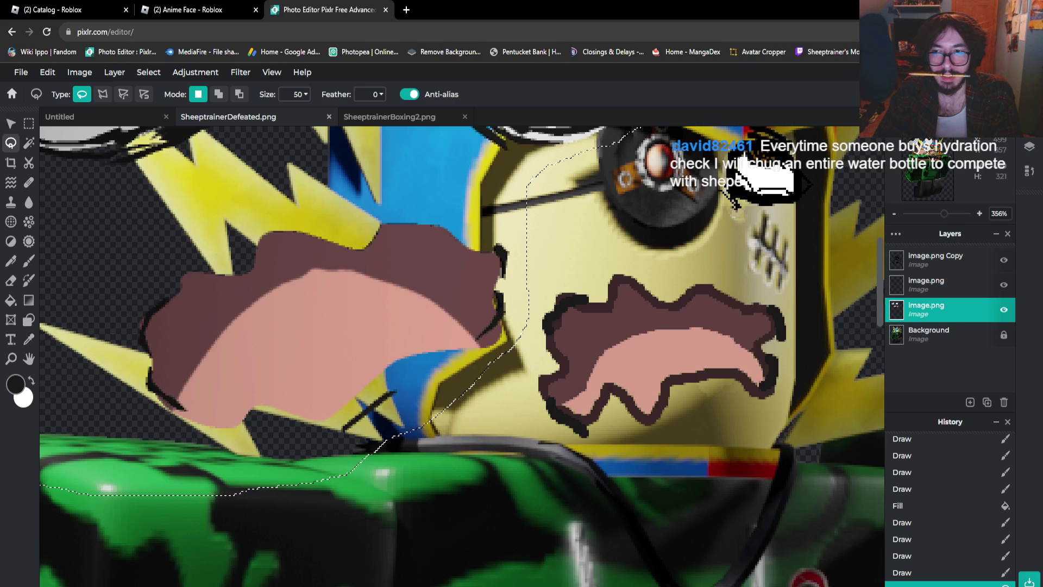
key("Delete")
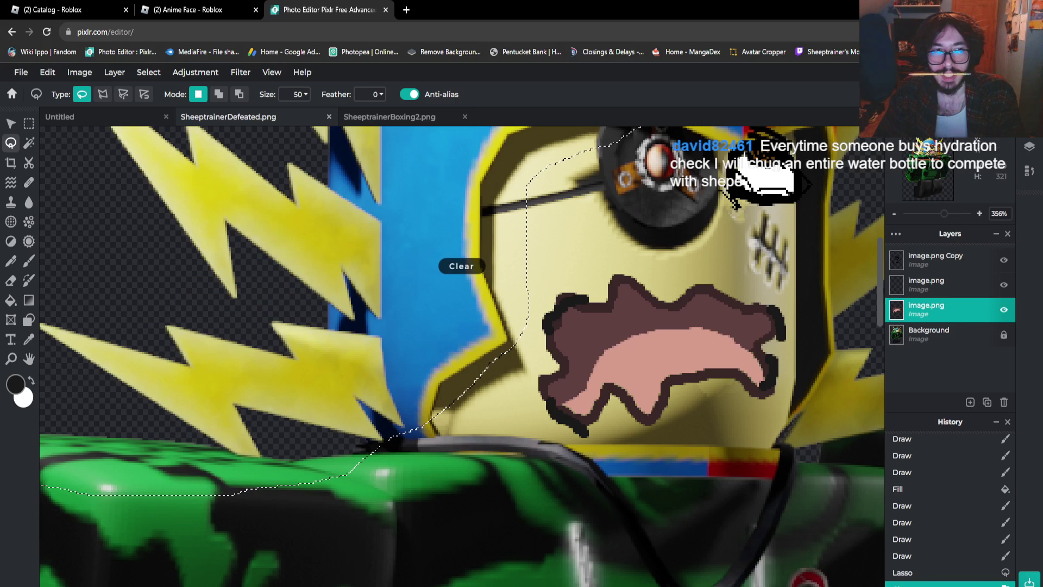
left_click(29, 124)
left_click(410, 418)
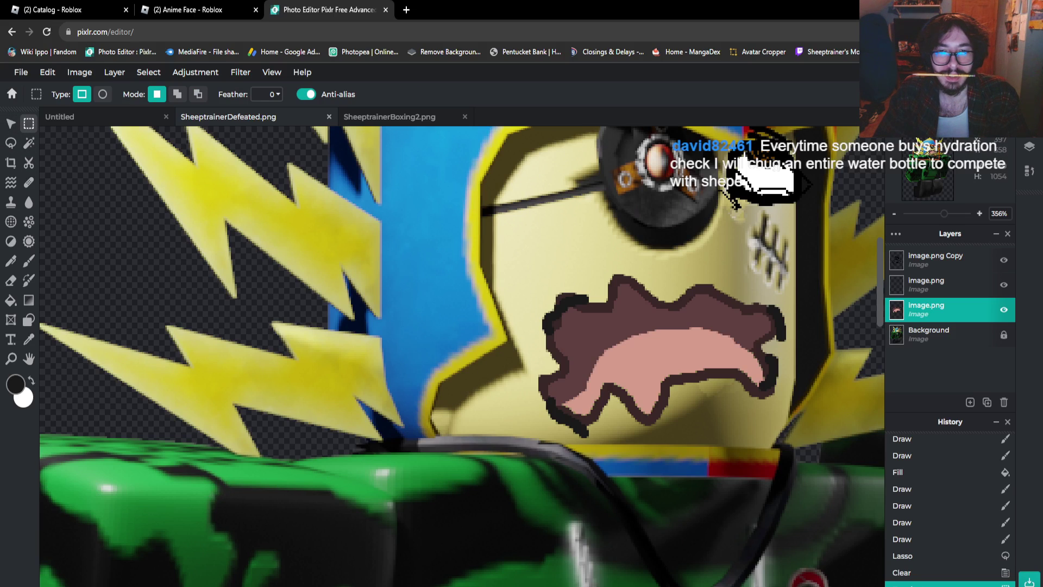
Draw a short dark stroke just below the mouth with a 1 px brush, undoing the first thicker stroke
left_click(29, 260)
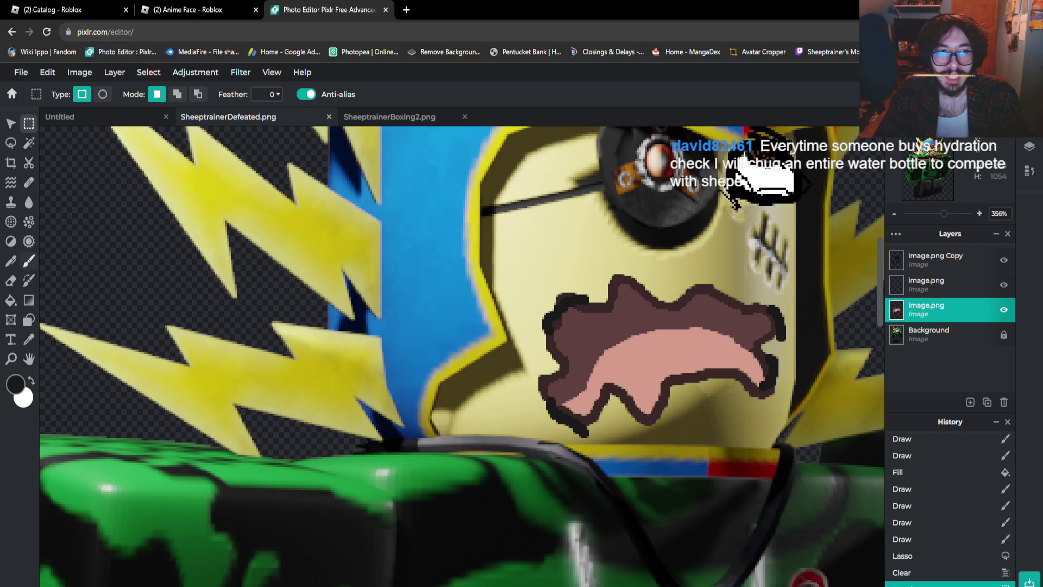
left_click_drag(637, 439, 666, 424)
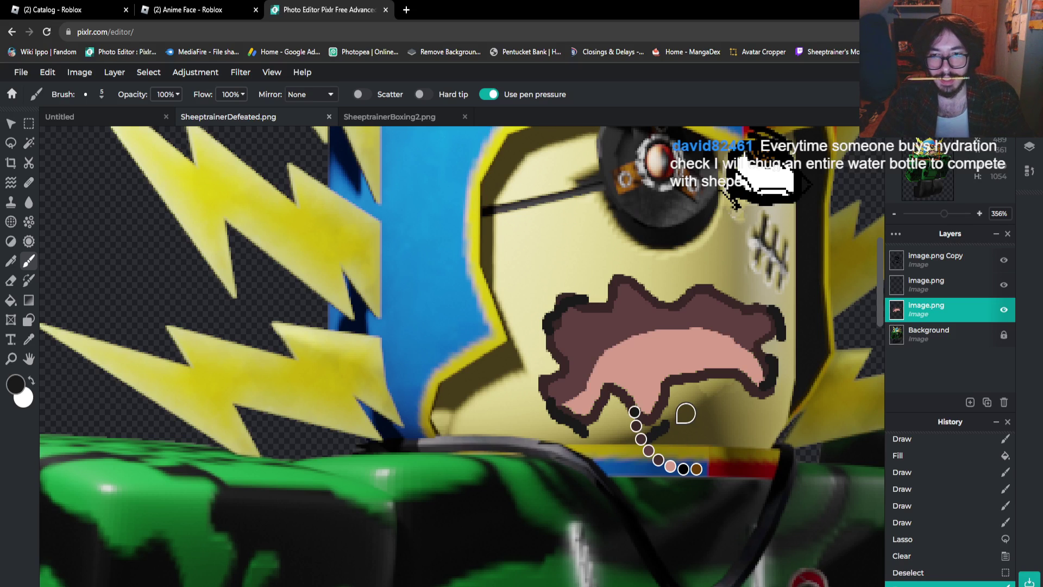
key("ctrl+z")
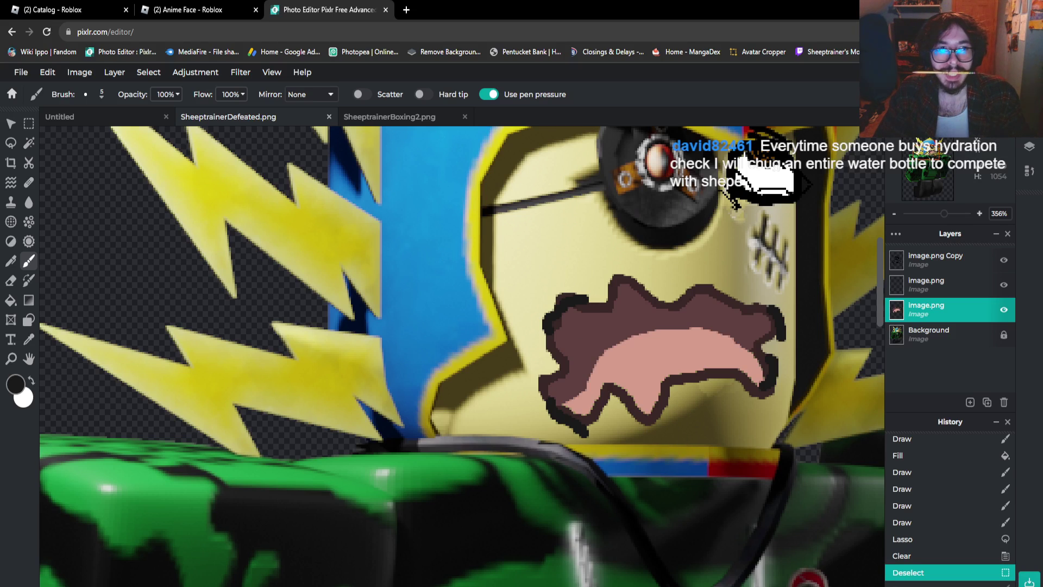
left_click(93, 94)
left_click_drag(93, 136, 88, 135)
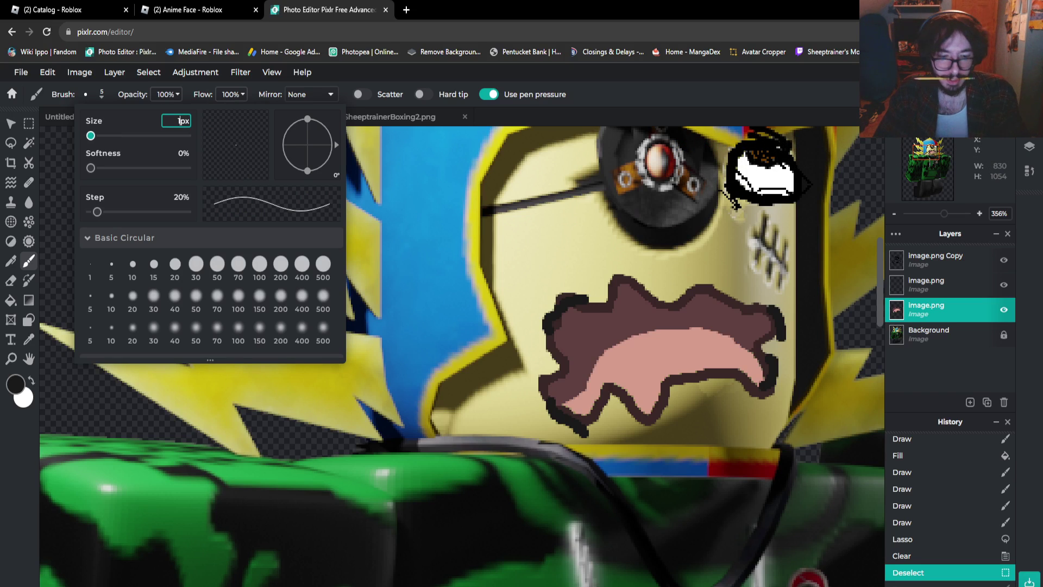
left_click(651, 439)
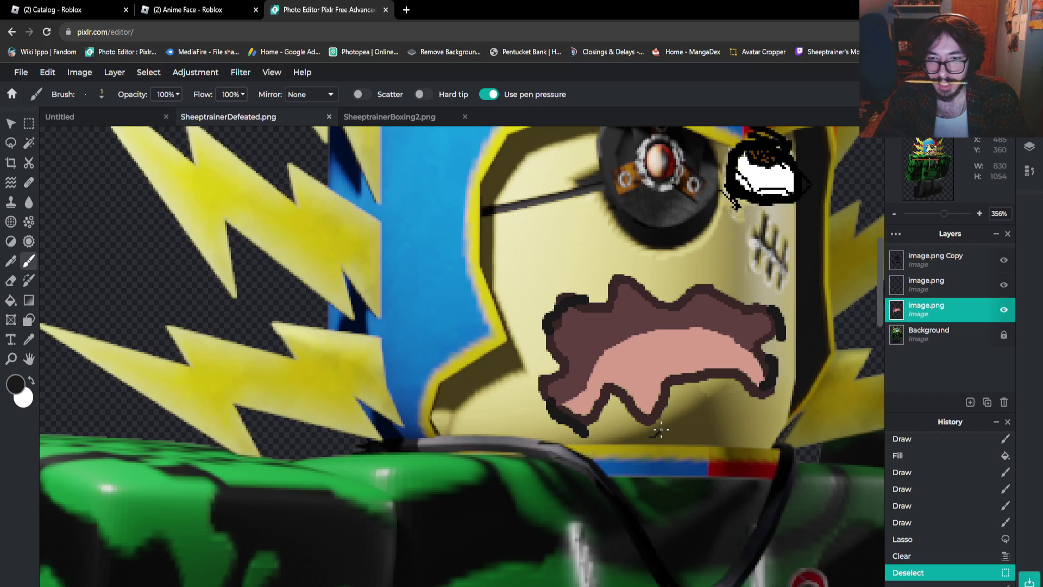
Undo the short stroke below the mouth and the deletion of the large reference eyes and mouth beside the head
left_click_drag(634, 404, 698, 465)
key("ctrl+z")
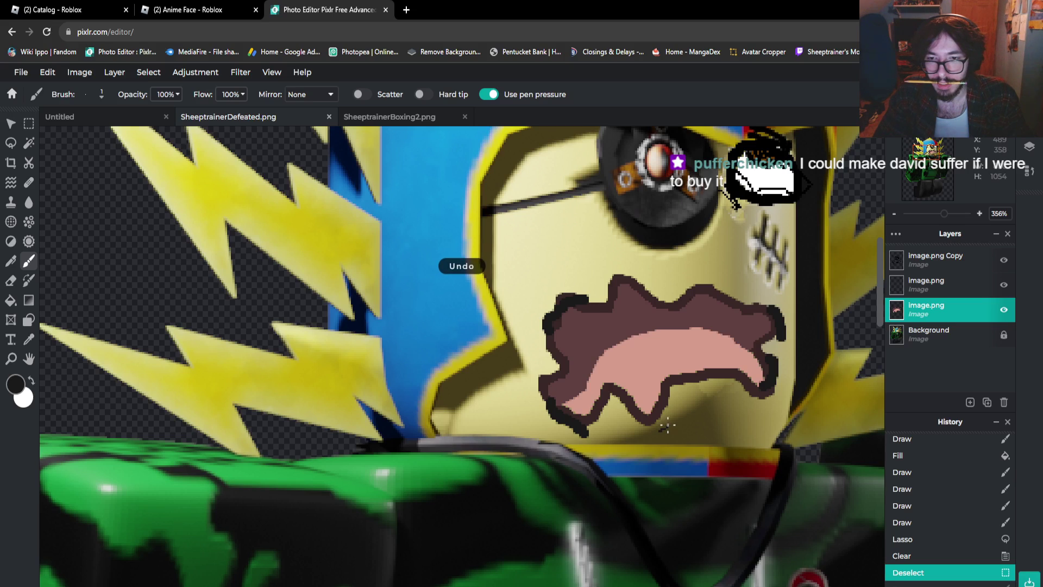
key("ctrl+z")
key("ctrl+z")
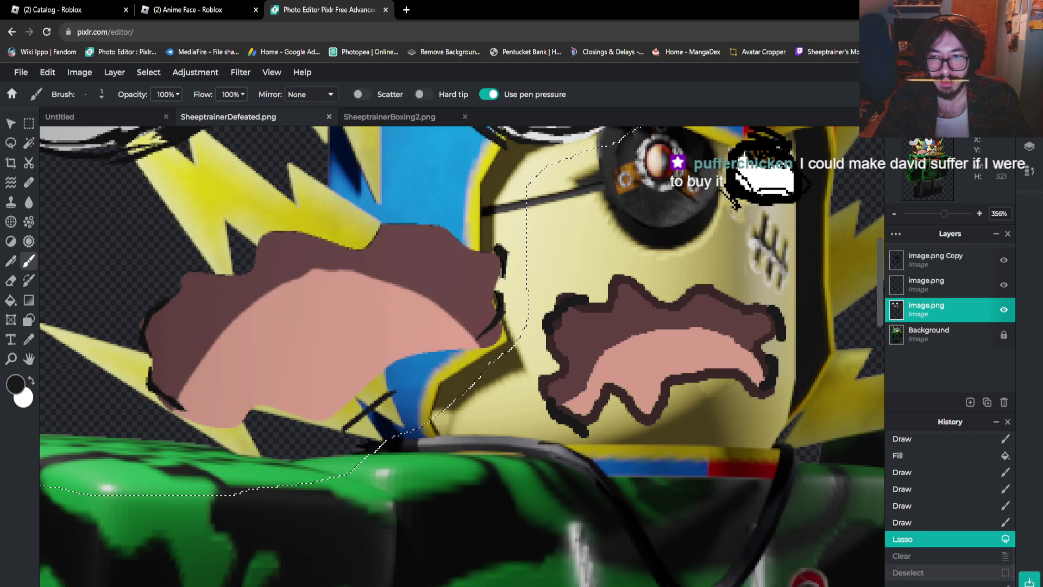
Clear the lasso selection around the reference eyes and mouth and return to the Brush tool
left_click(670, 423)
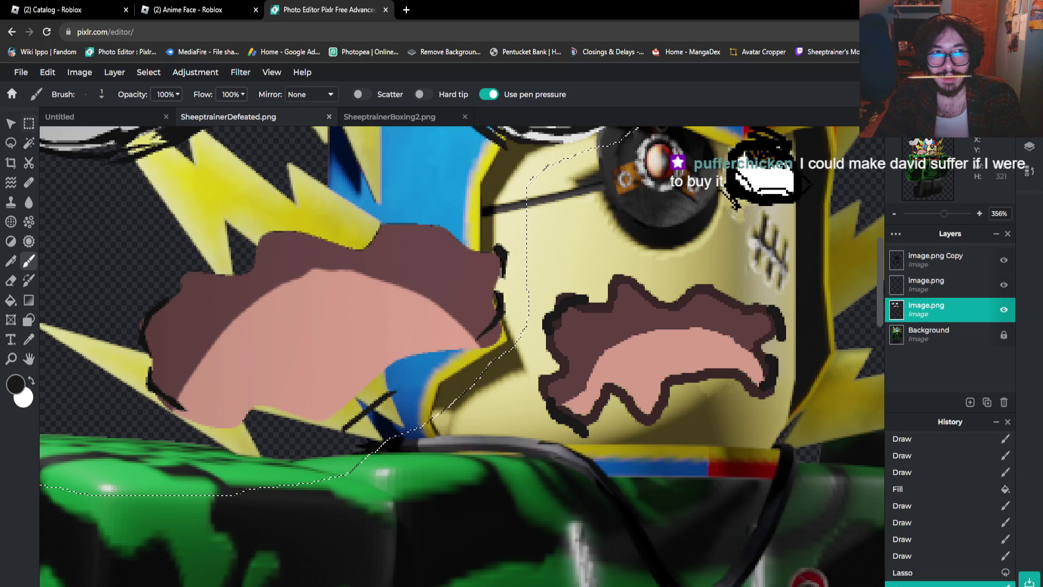
key("m")
key("ctrl+d")
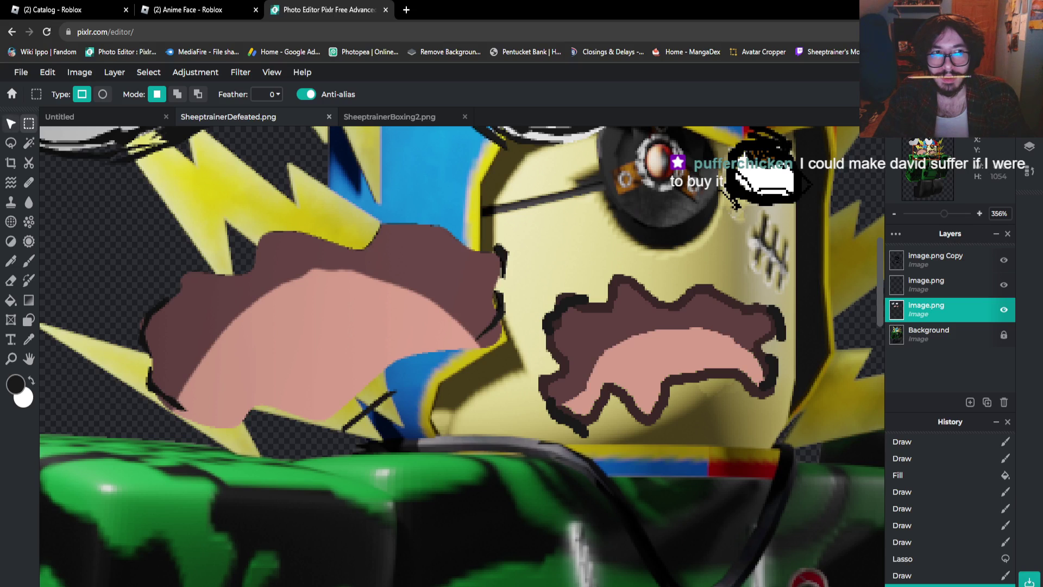
left_click(11, 124)
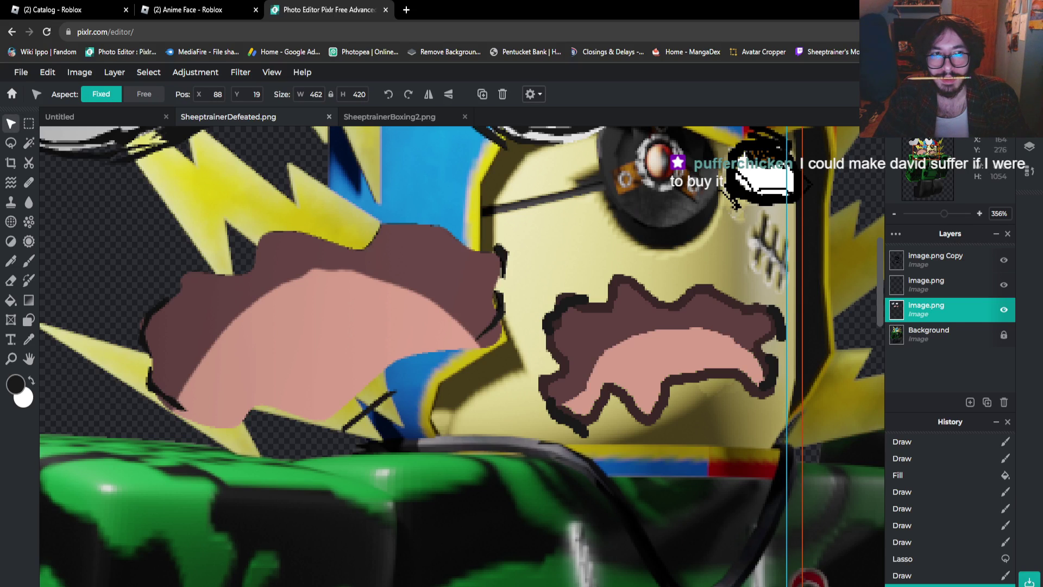
left_click(29, 260)
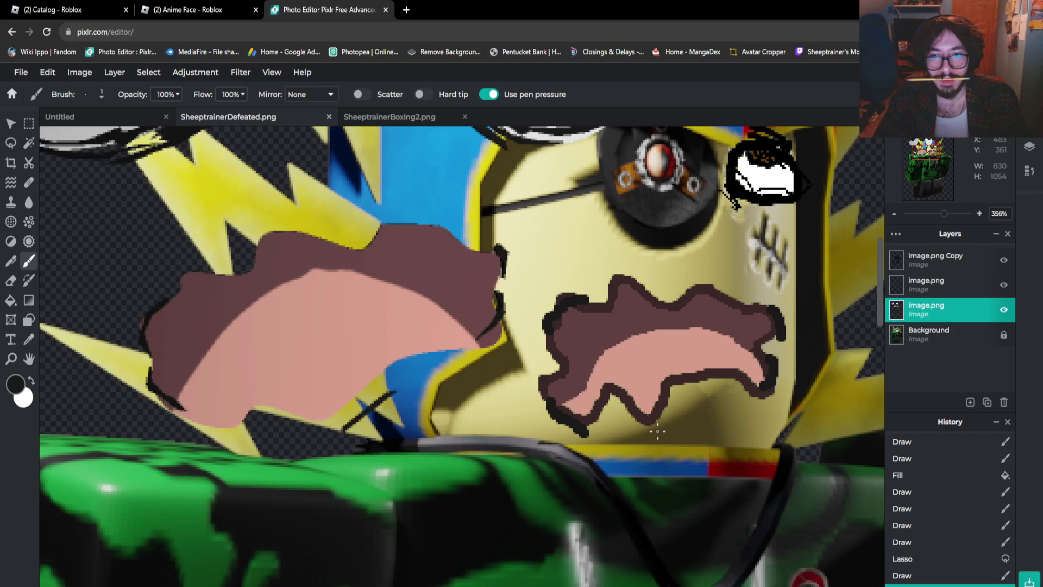
Draw a short dark diagonal stroke just below the mouth with a 5 px brush, undoing the first thinner stroke
left_click_drag(657, 431, 686, 414)
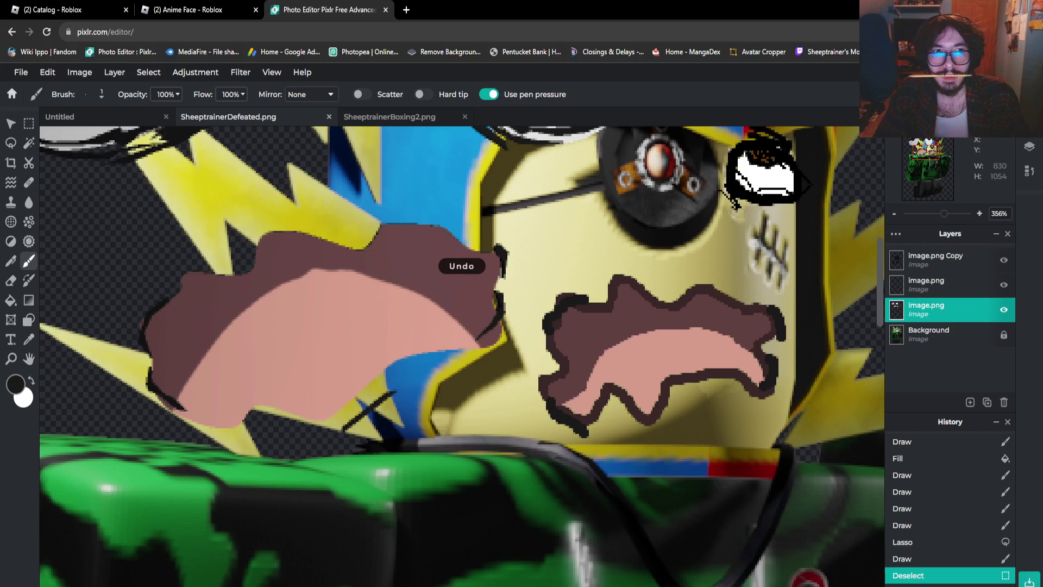
left_click(92, 94)
left_click(180, 120)
type("5")
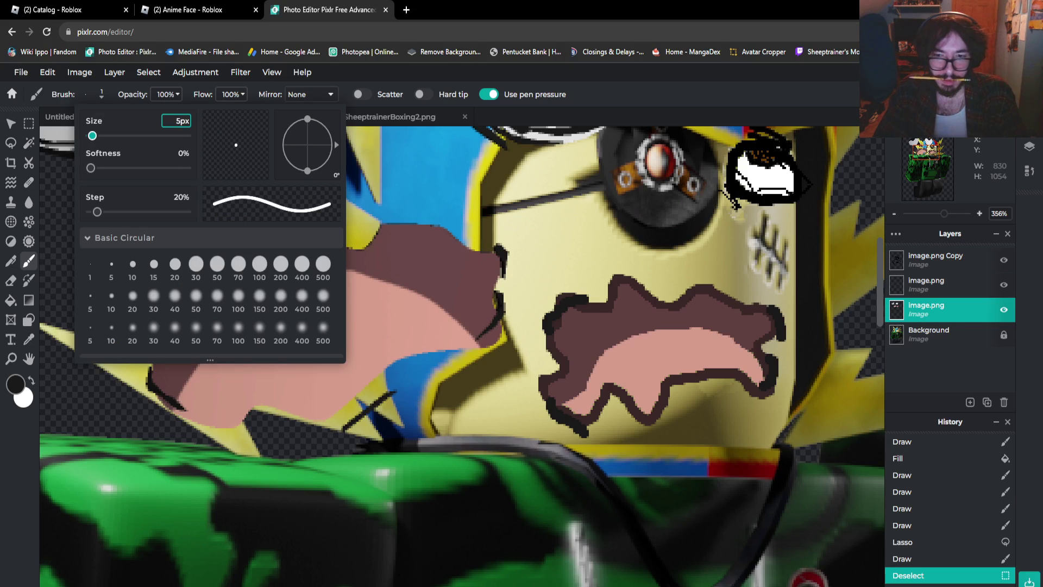
left_click(673, 425)
left_click_drag(665, 430, 694, 405)
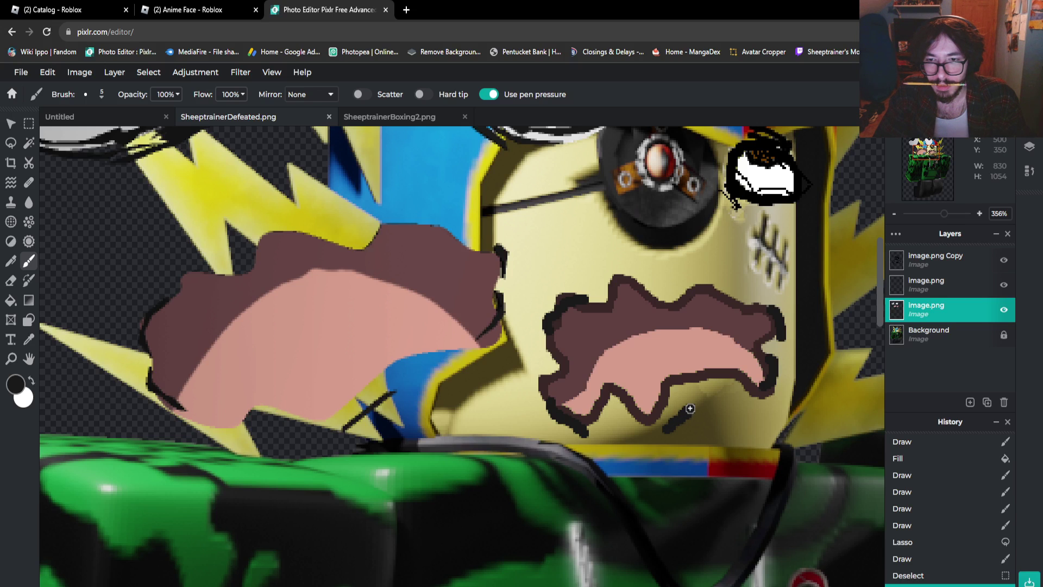
Activate the freehand Lasso tool for a new selection on the layer with the mouth drawing and reference artwork
scroll(668, 429, "down", 4)
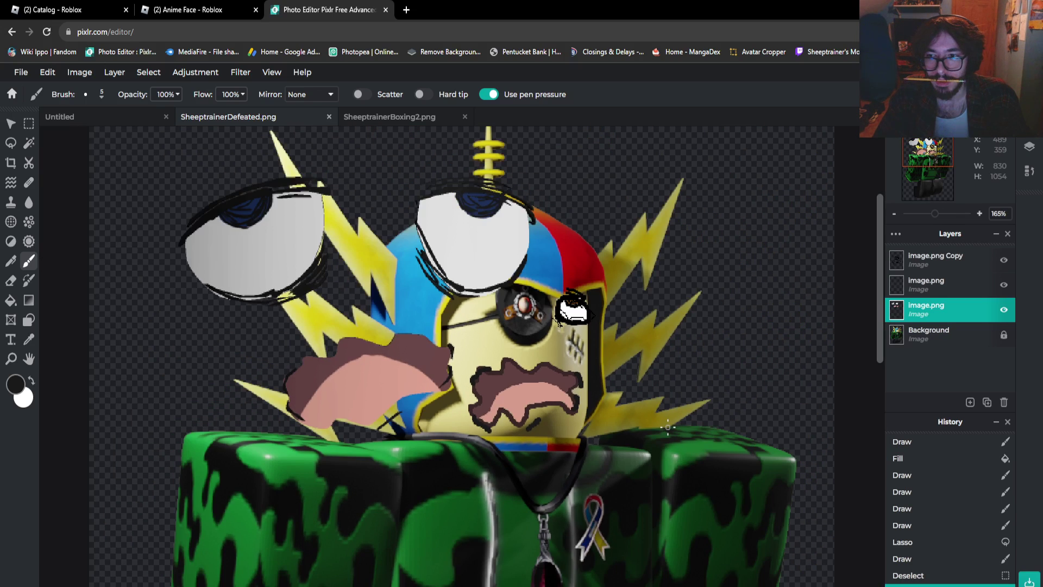
scroll(603, 364, "up", 1)
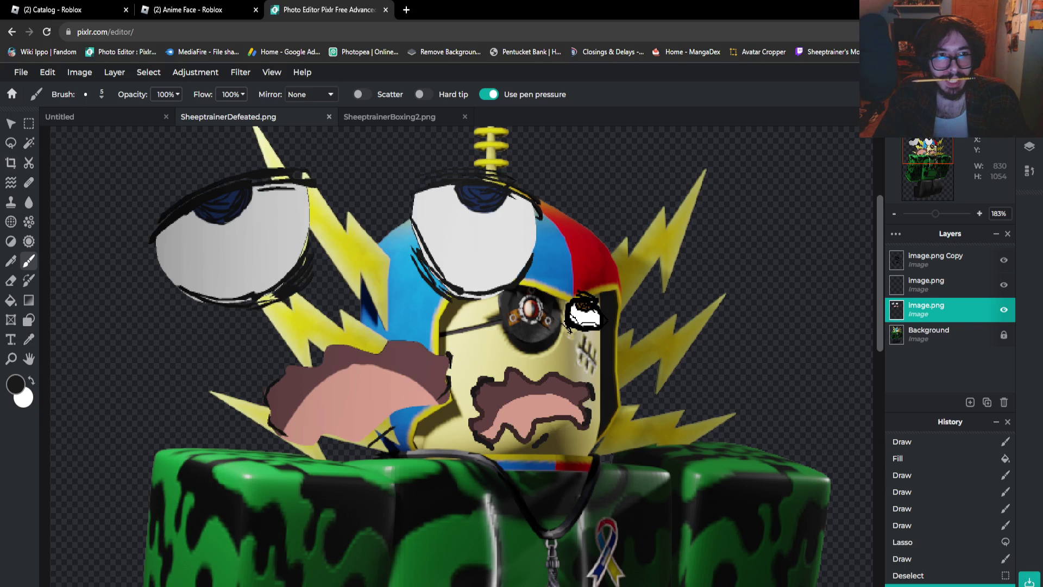
left_click(10, 143)
scroll(294, 396, "up", 3)
scroll(370, 413, "down", 3)
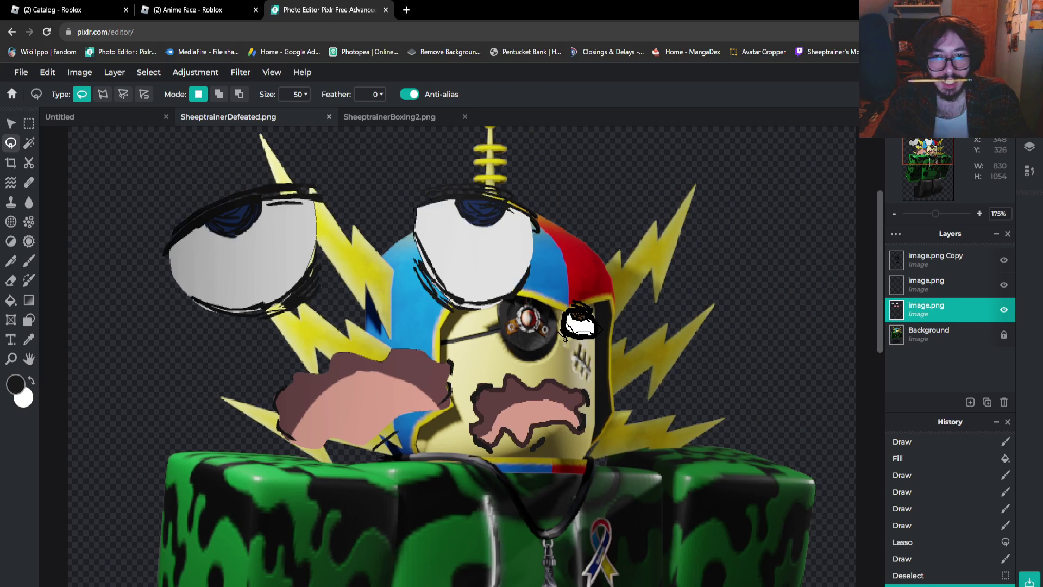
Lasso the two oversized eyes and the spare mouth beside the head on the mouth's image.png layer, clear them, and deselect
mouse_move(323, 160)
left_mouse_down()
mouse_move(203, 165)
mouse_move(136, 219)
mouse_move(142, 341)
mouse_move(210, 441)
mouse_move(300, 468)
mouse_move(405, 452)
left_mouse_up()
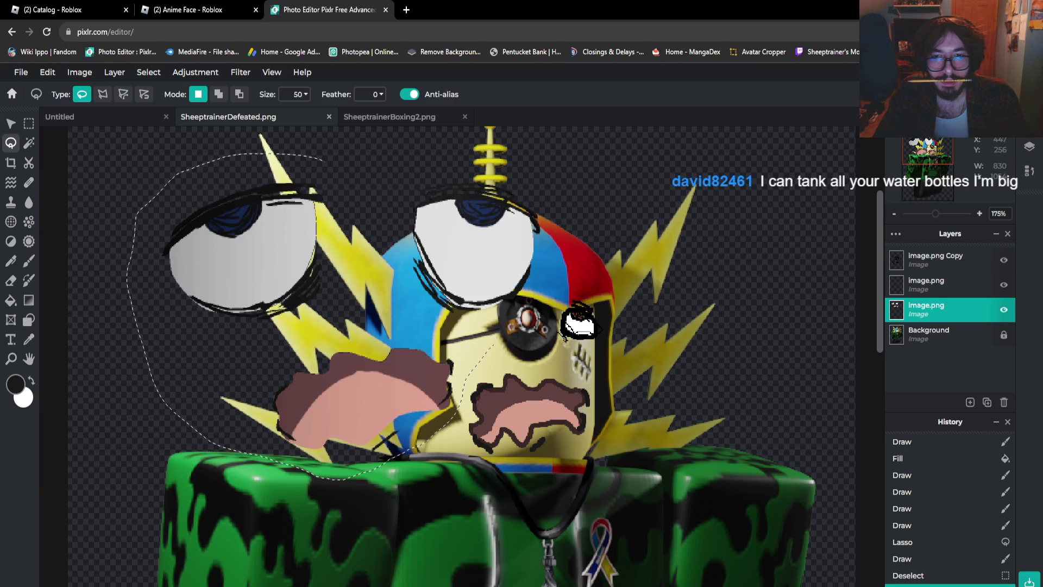
mouse_move(560, 212)
left_mouse_down()
mouse_move(421, 152)
mouse_move(296, 154)
left_mouse_up()
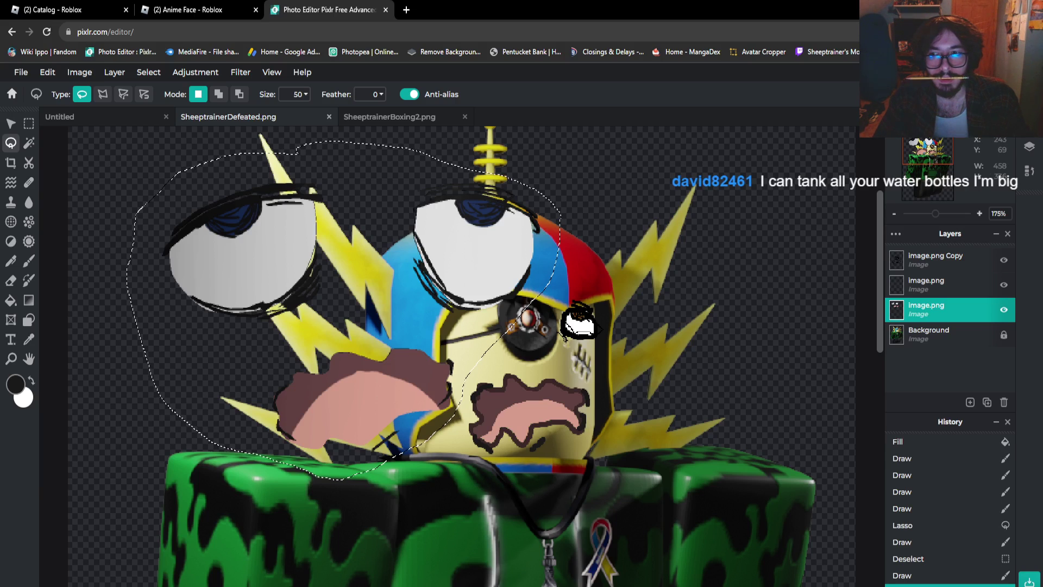
key("Delete")
key("ctrl+minus")
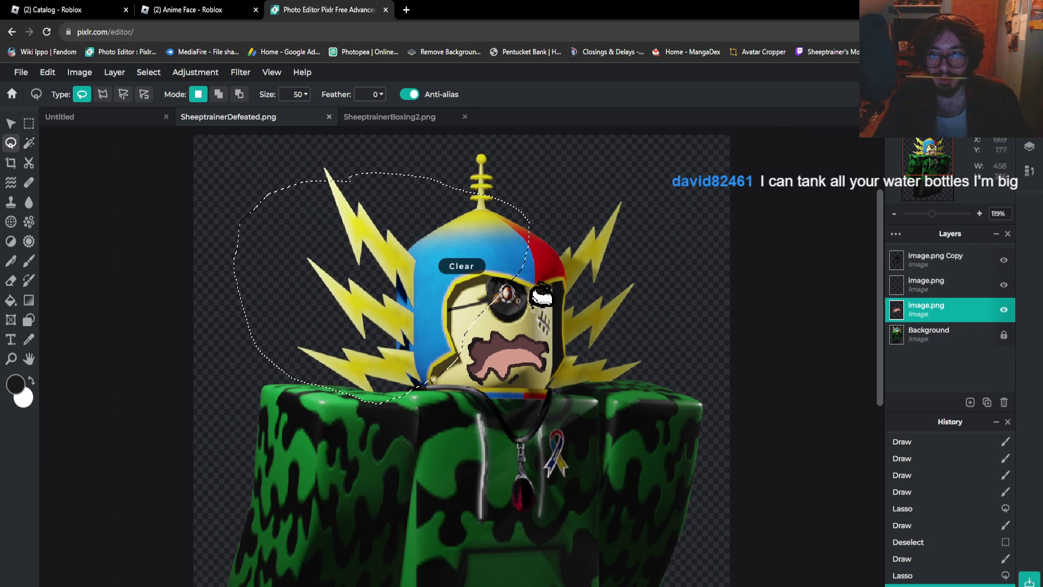
key("ctrl+d")
key("v")
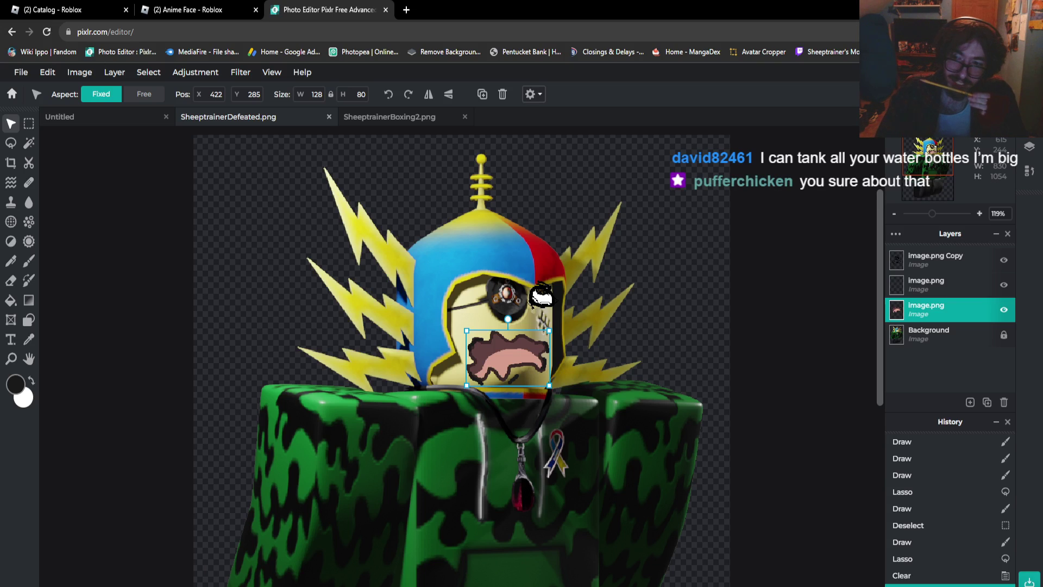
Paint white over the pupil and inner lines of the small eye on the image.png Copy layer
key("ctrl+plus")
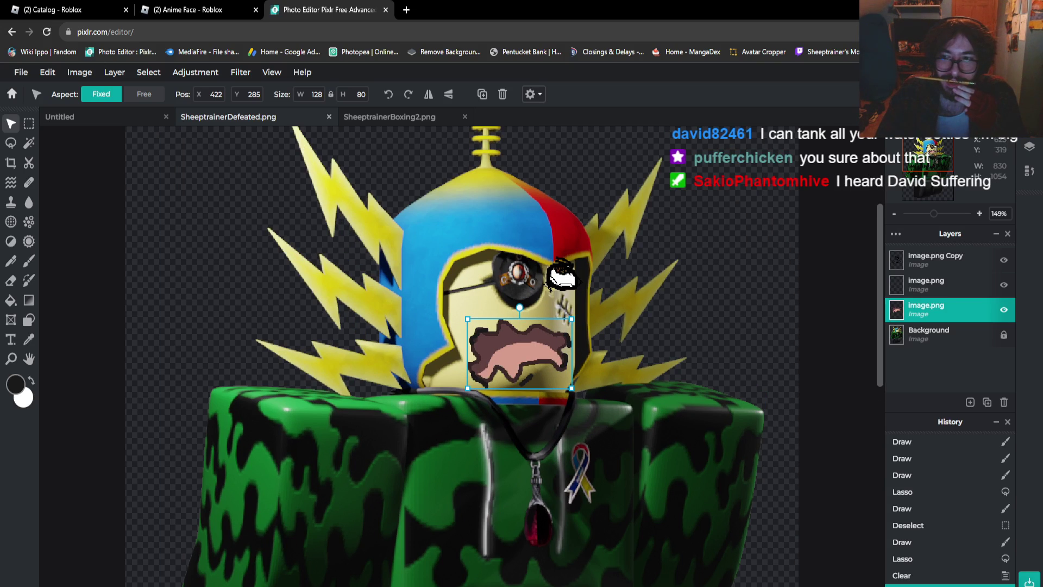
left_click(928, 334)
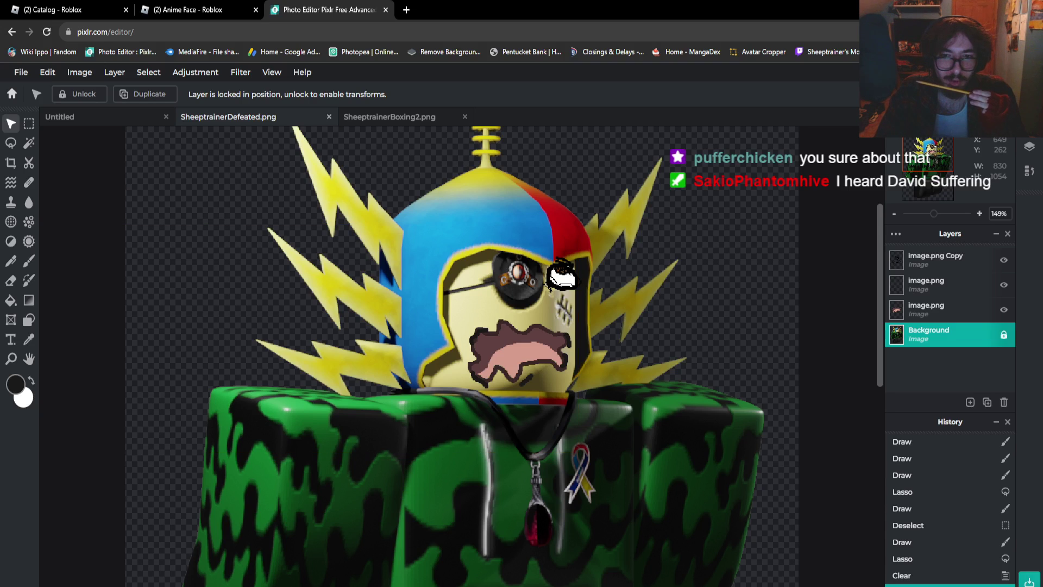
scroll(495, 285, "up", 4)
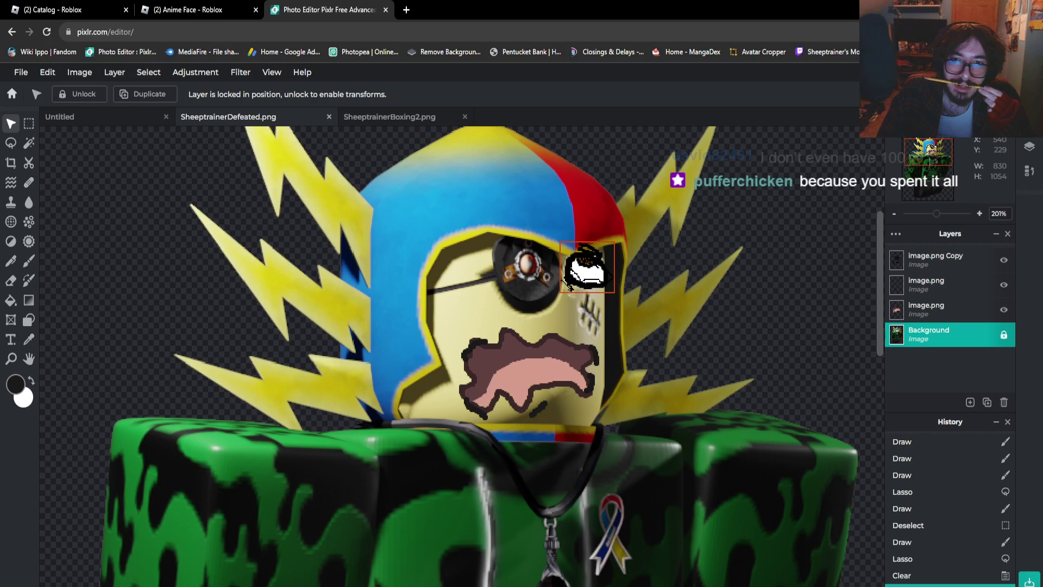
left_click(566, 282)
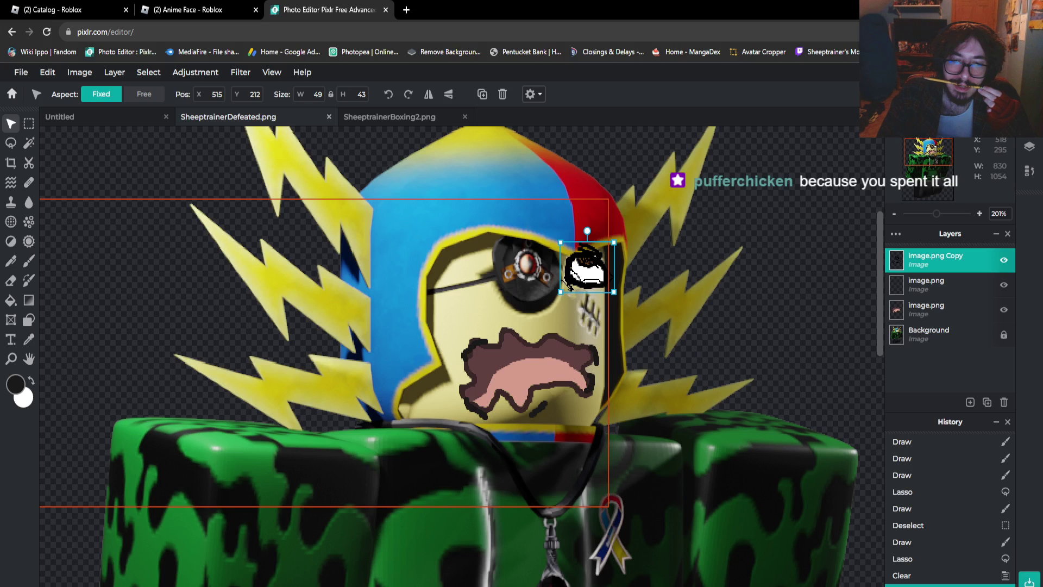
scroll(585, 229, "up", 3)
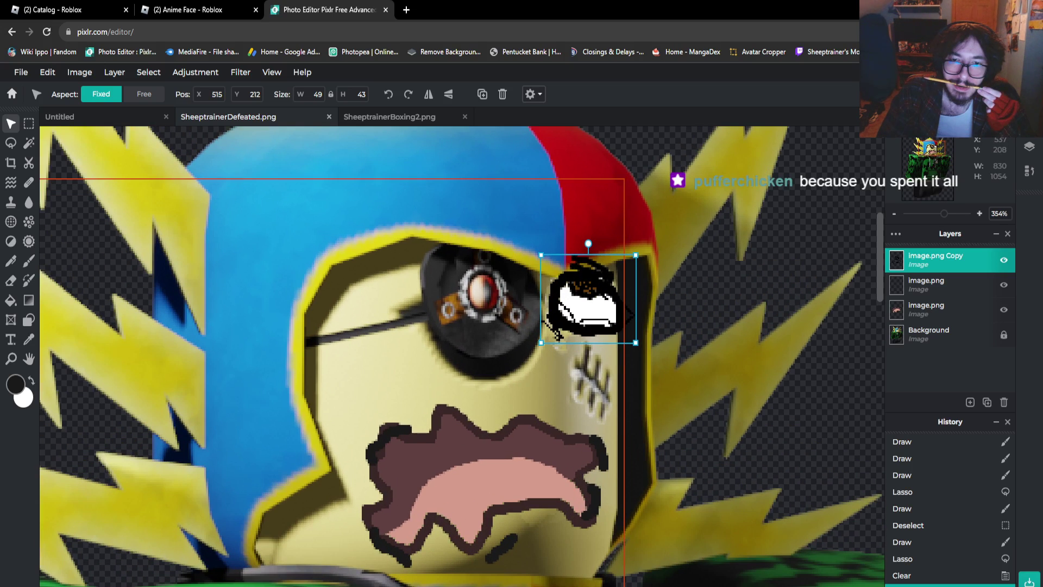
scroll(553, 303, "down", 1)
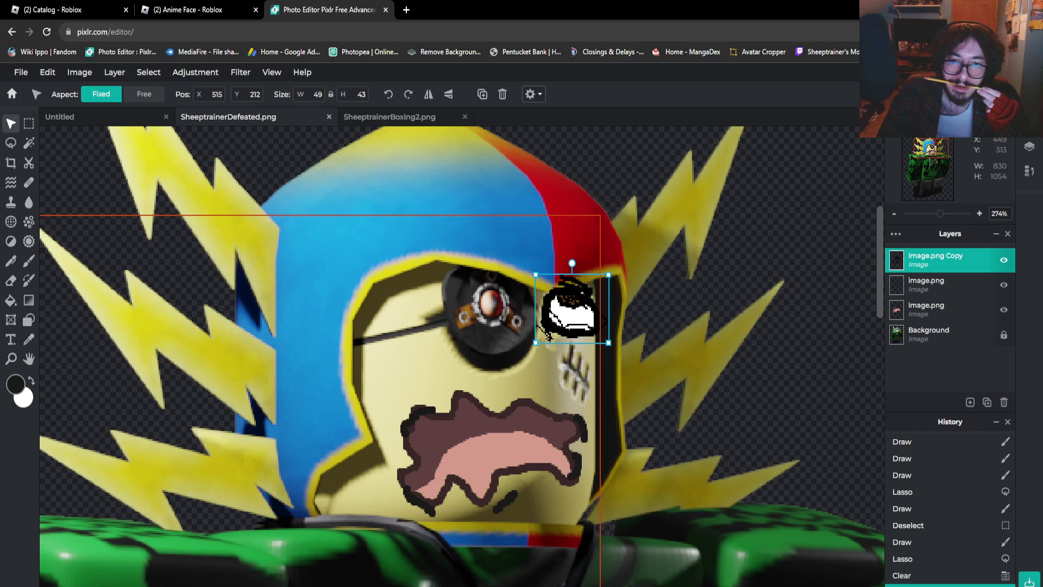
scroll(562, 297, "up", 6)
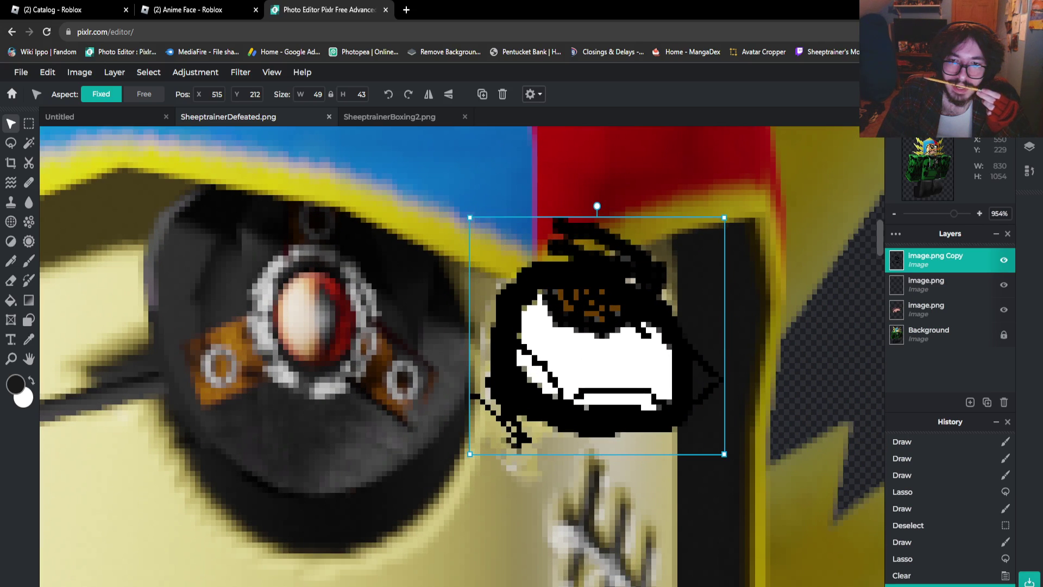
scroll(655, 341, "up", 2)
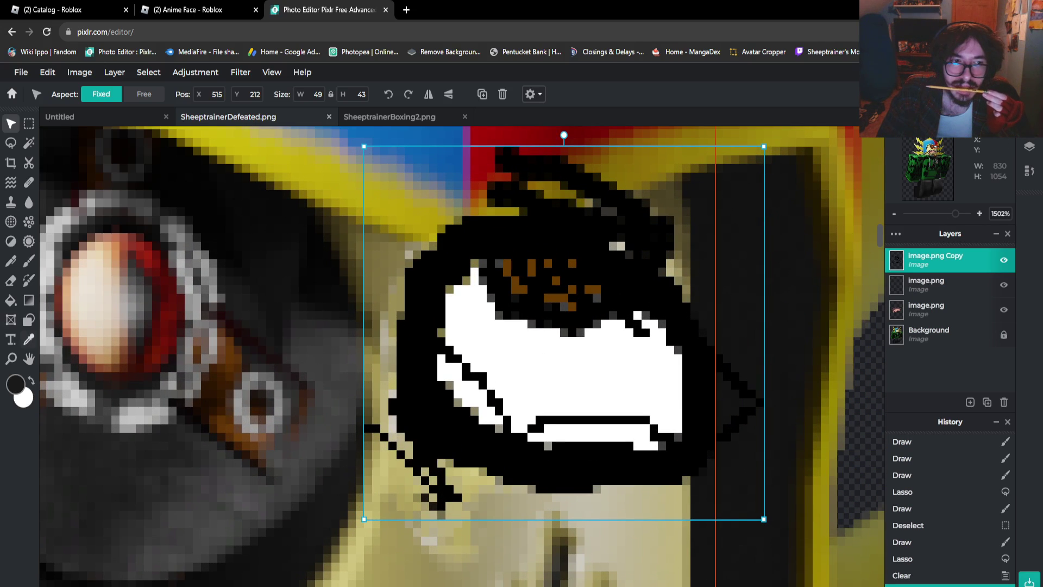
key("x")
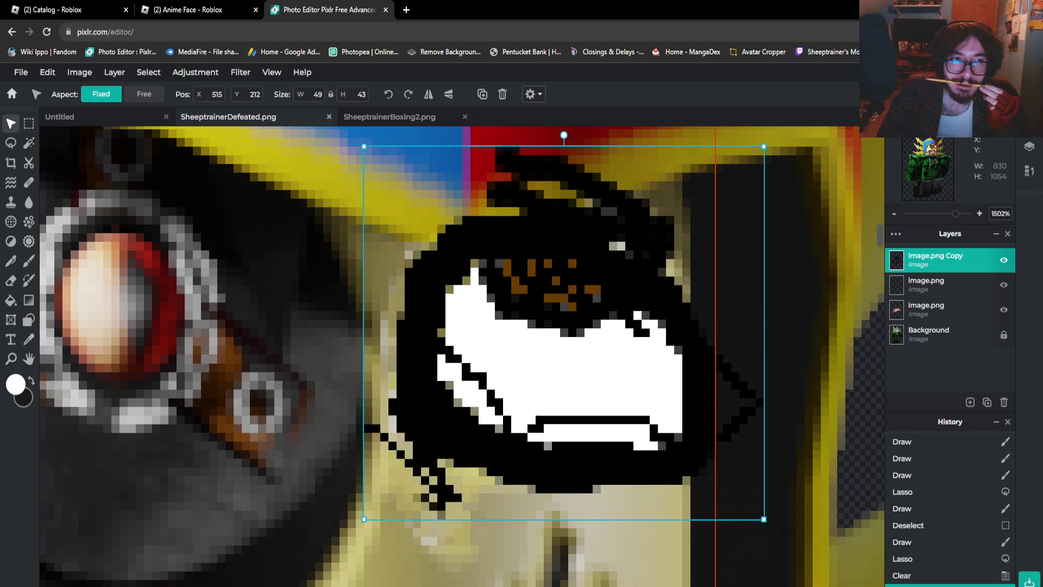
key("b")
left_click(494, 284)
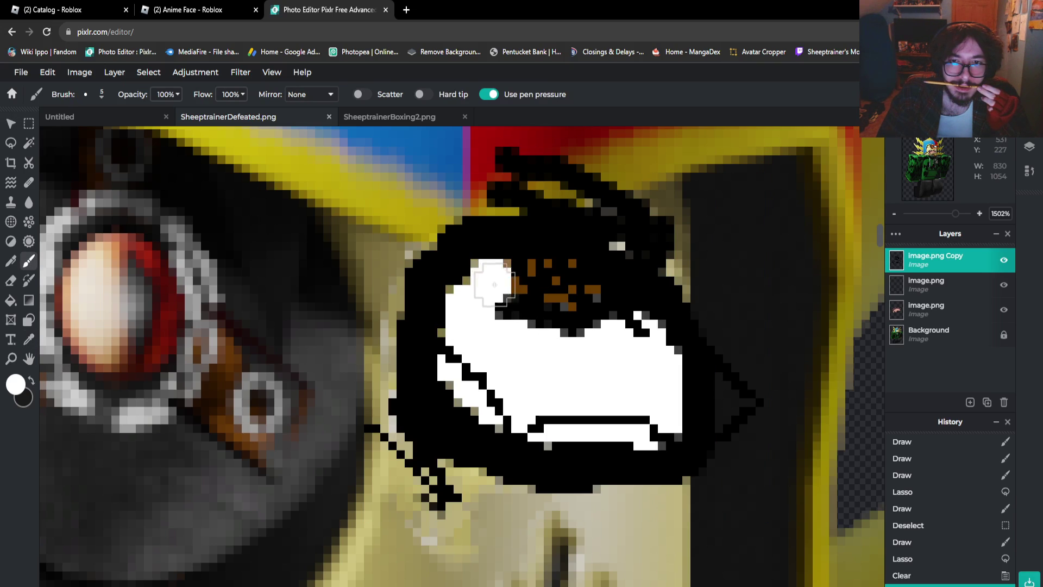
mouse_move(493, 284)
left_mouse_down()
mouse_move(537, 318)
mouse_move(644, 349)
mouse_move(623, 320)
mouse_move(563, 281)
mouse_move(539, 275)
mouse_move(503, 295)
mouse_move(565, 281)
mouse_move(487, 279)
mouse_move(466, 302)
mouse_move(472, 319)
mouse_move(457, 345)
mouse_move(511, 405)
mouse_move(653, 428)
mouse_move(645, 372)
left_mouse_up()
Delete the image.png Copy layer holding the rough small eye
scroll(570, 379, "down", 3)
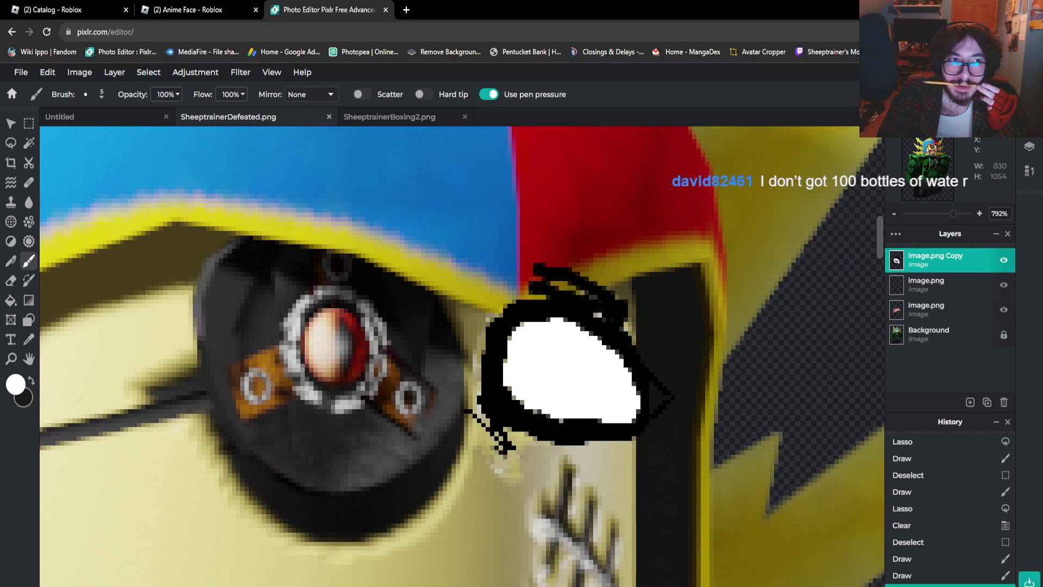
key("v")
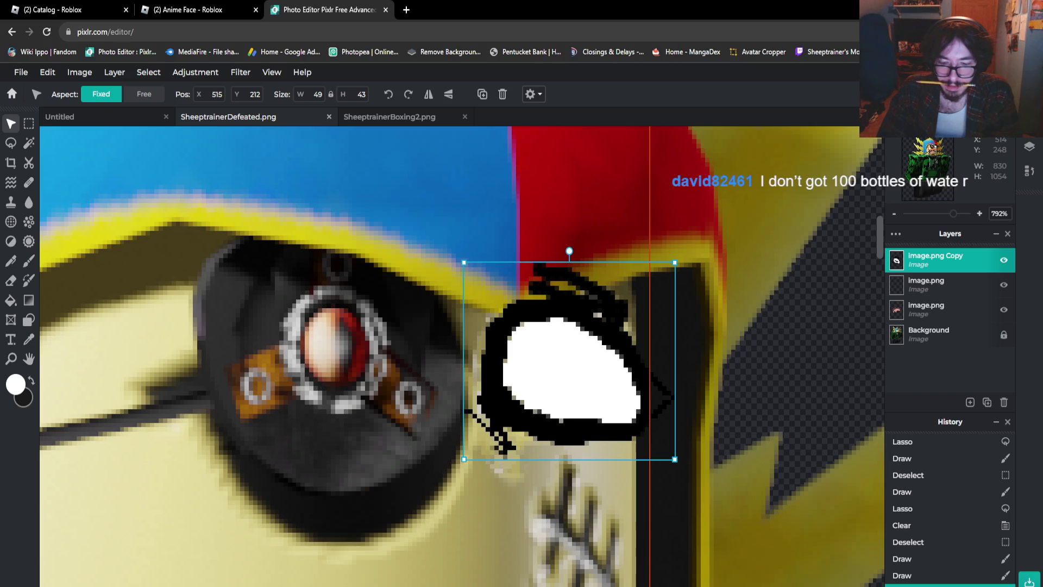
left_click(926, 285)
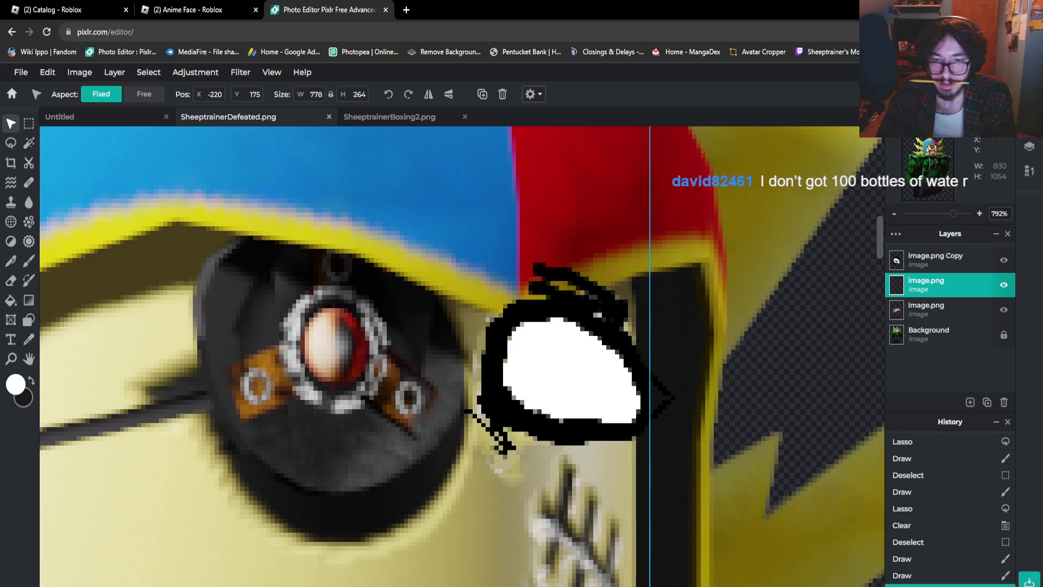
scroll(777, 342, "down", 3)
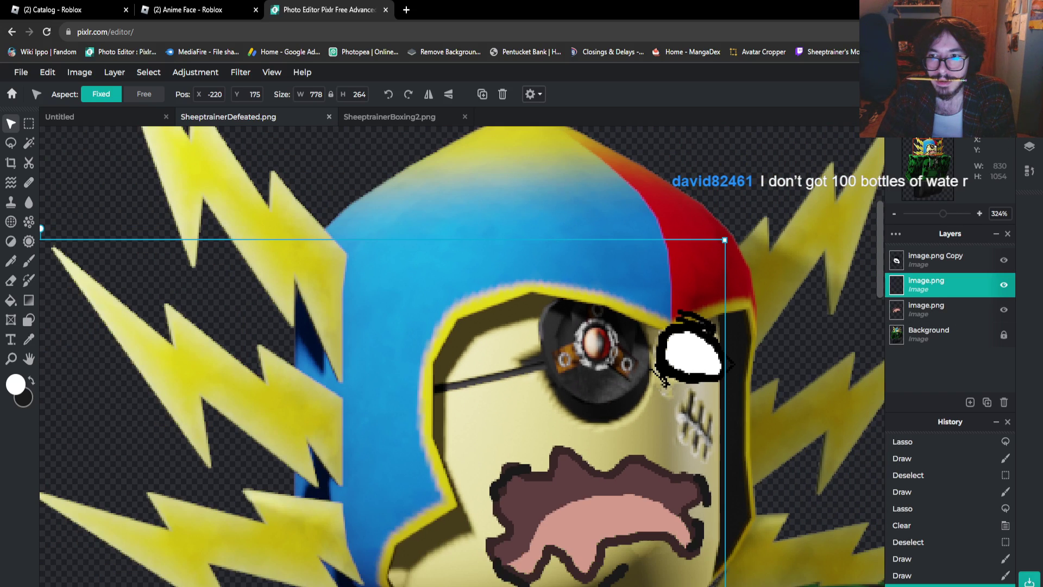
left_click(935, 259)
key("Delete")
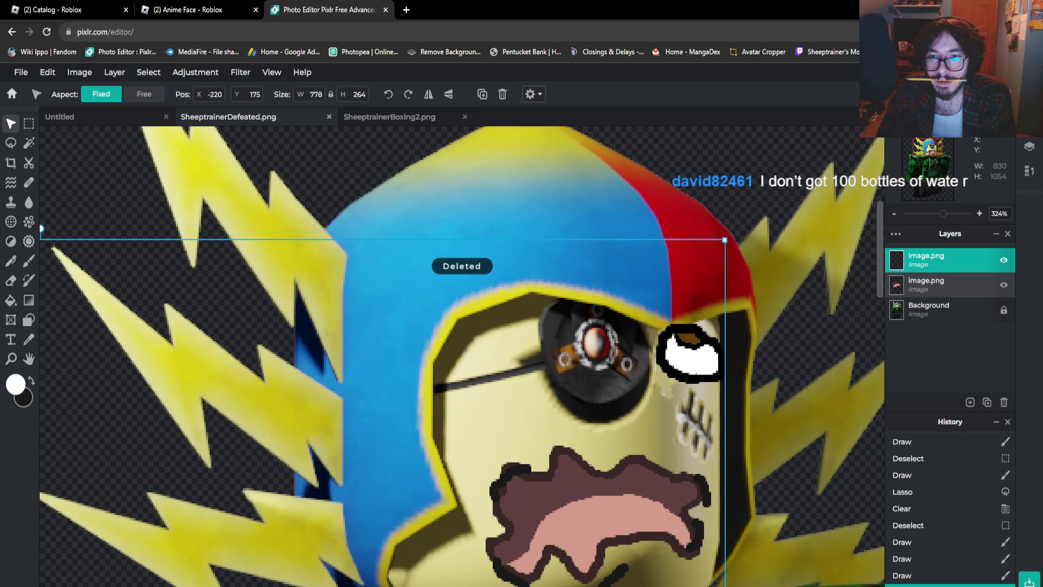
Paint over the brown pupil on the eye's image.png layer so the eye's interior is solid white
scroll(807, 340, "up", 4)
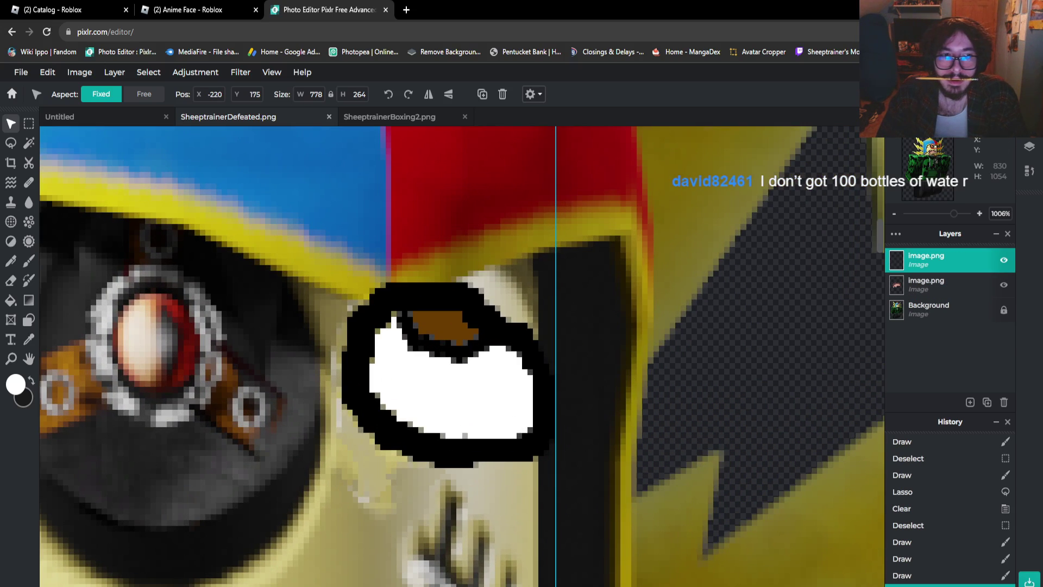
key("b")
mouse_move(380, 348)
left_mouse_down()
mouse_move(414, 337)
mouse_move(403, 325)
mouse_move(431, 351)
mouse_move(481, 354)
mouse_move(457, 329)
mouse_move(408, 334)
left_mouse_up()
scroll(418, 348, "down", 5)
scroll(424, 355, "down", 1)
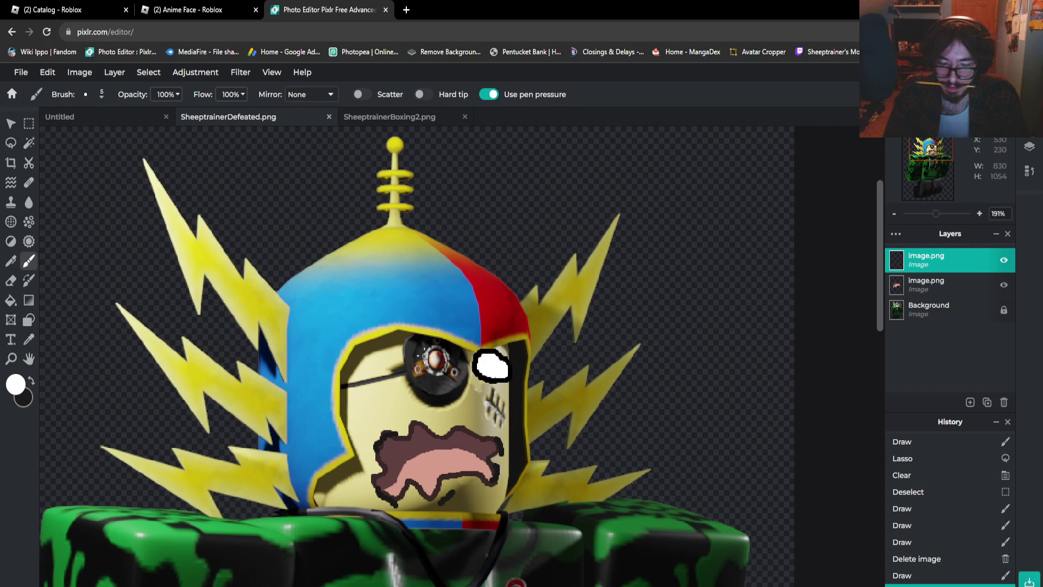
Brush a white outline over the lightning bolts beside the face: two curved strokes forming a tapering stem, topped by a four-sided box
scroll(660, 430, "up", 6)
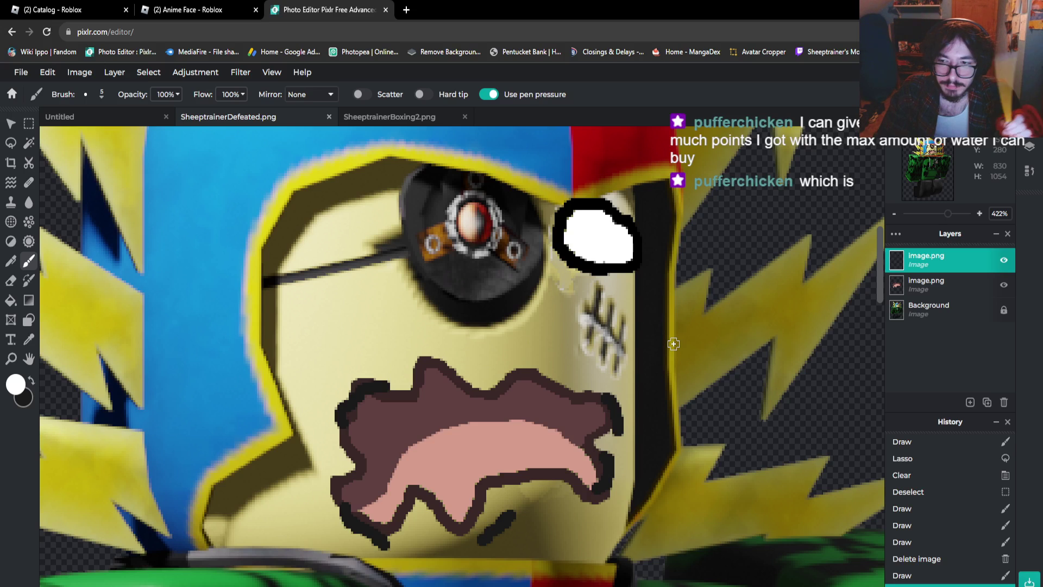
scroll(650, 373, "down", 4)
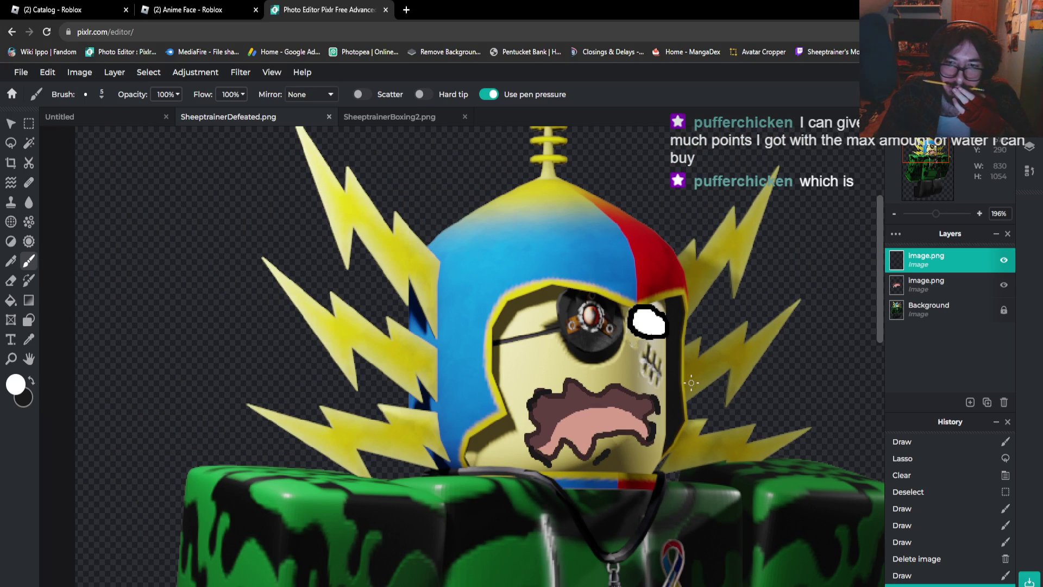
mouse_move(690, 384)
left_mouse_down()
mouse_move(723, 374)
mouse_move(753, 315)
left_mouse_up()
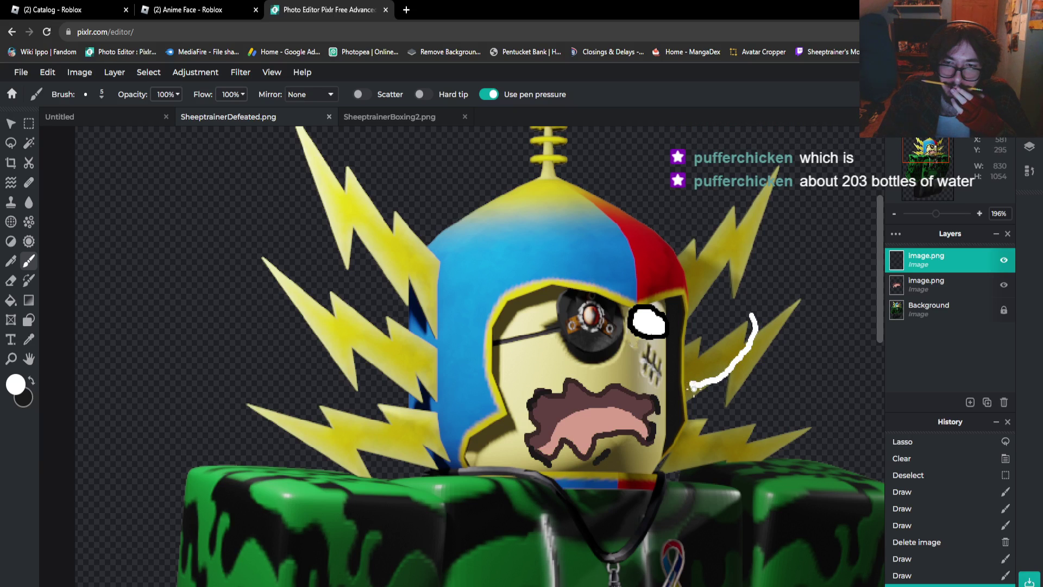
mouse_move(718, 389)
left_mouse_down()
mouse_move(763, 359)
mouse_move(777, 304)
left_mouse_up()
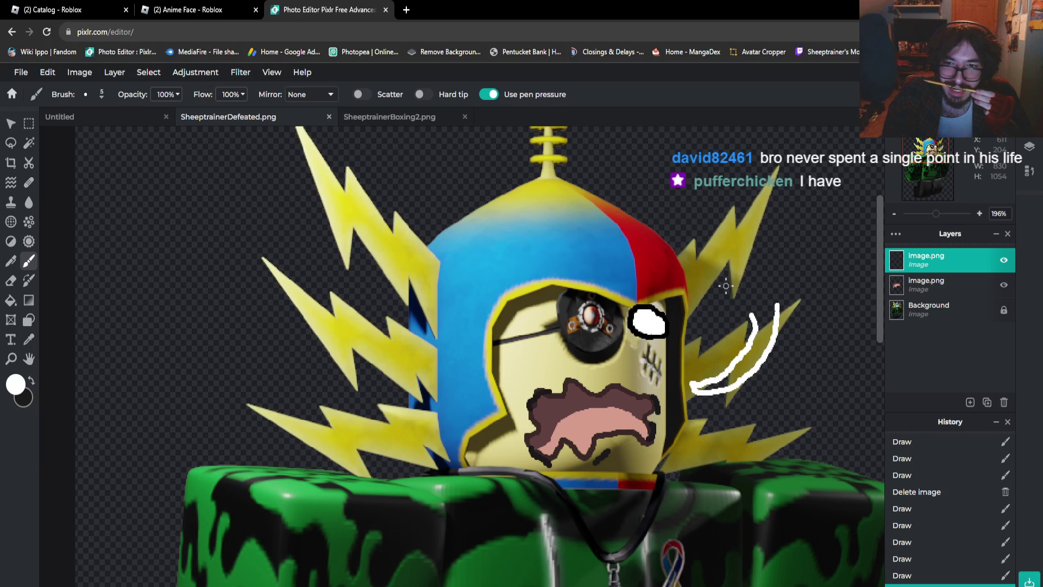
mouse_move(728, 286)
left_mouse_down()
mouse_move(746, 310)
mouse_move(761, 310)
left_mouse_up()
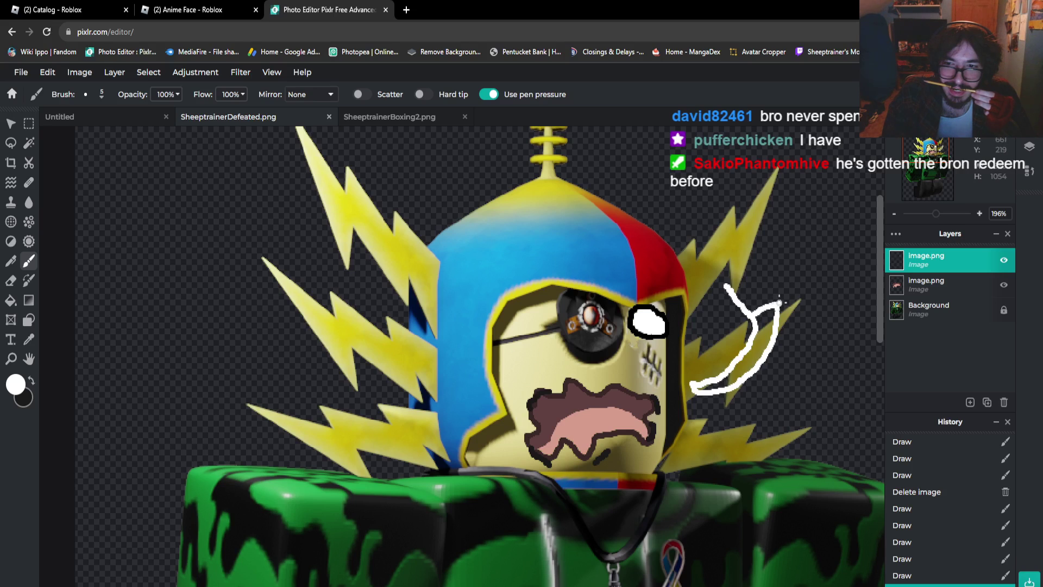
mouse_move(768, 263)
left_mouse_down()
mouse_move(718, 275)
mouse_move(739, 295)
left_mouse_up()
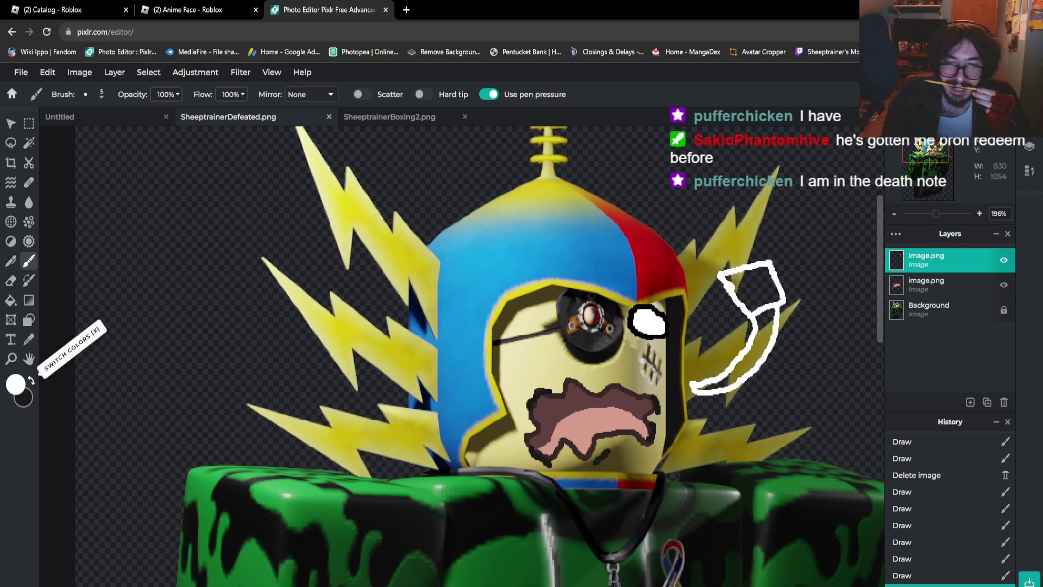
Swap the foreground colour to black and fill the white stem-and-box outline with it
left_click(32, 380)
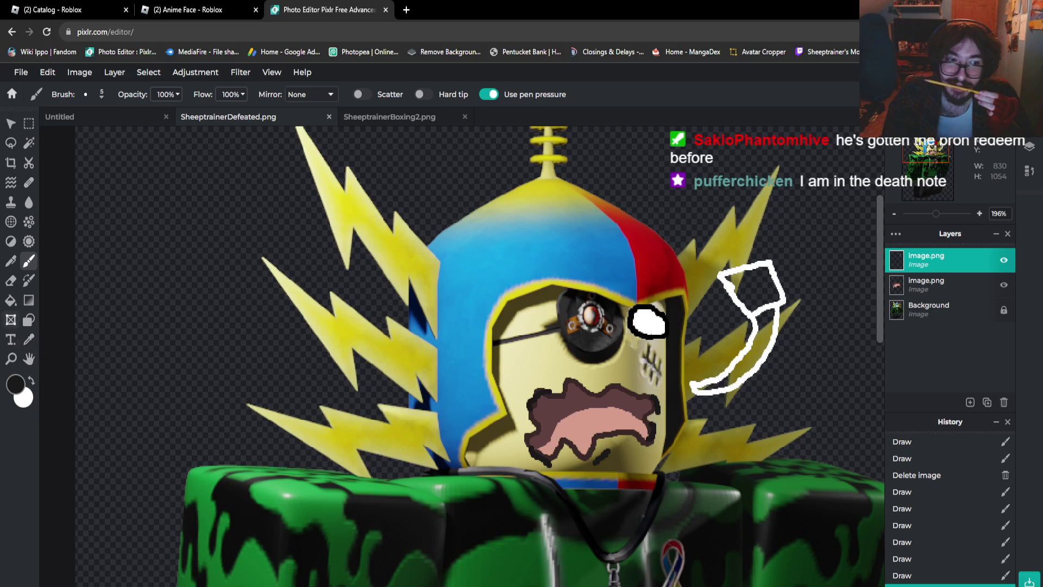
scroll(771, 307, "up", 5)
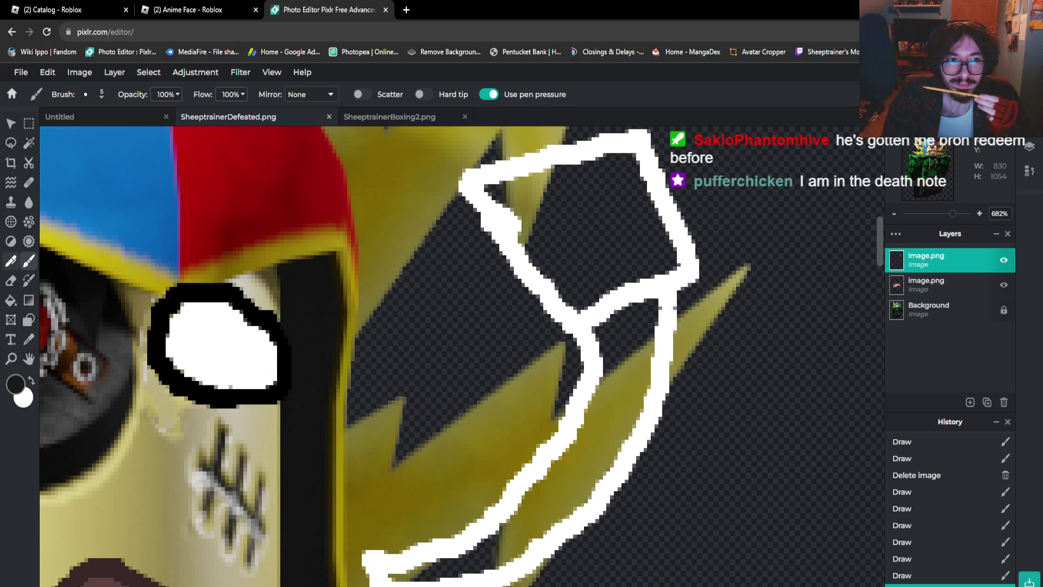
left_click(11, 300)
left_click(537, 283)
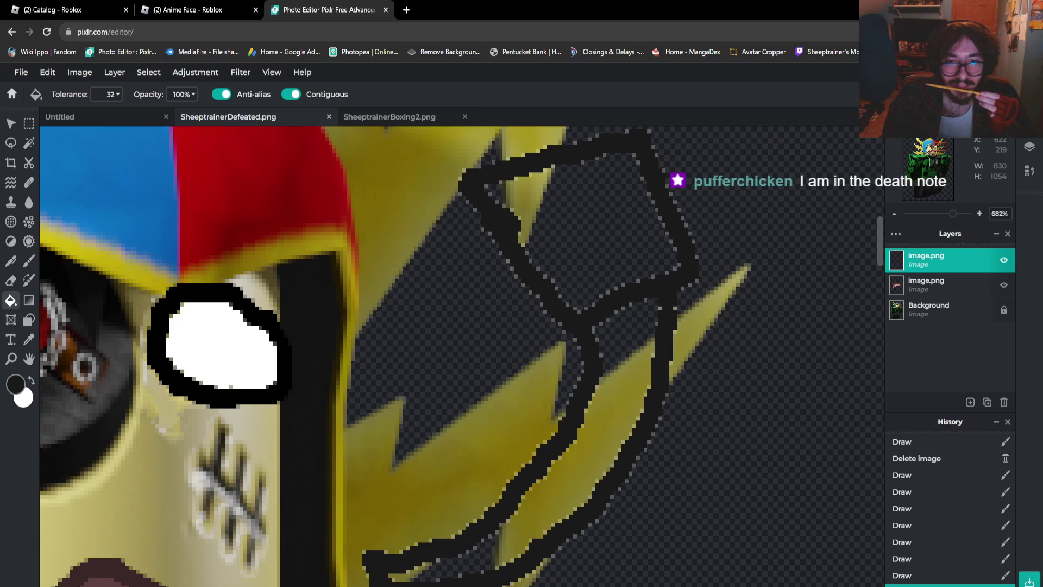
Try to thicken the stem's black outline beside the face with brush strokes along its curves
key("b")
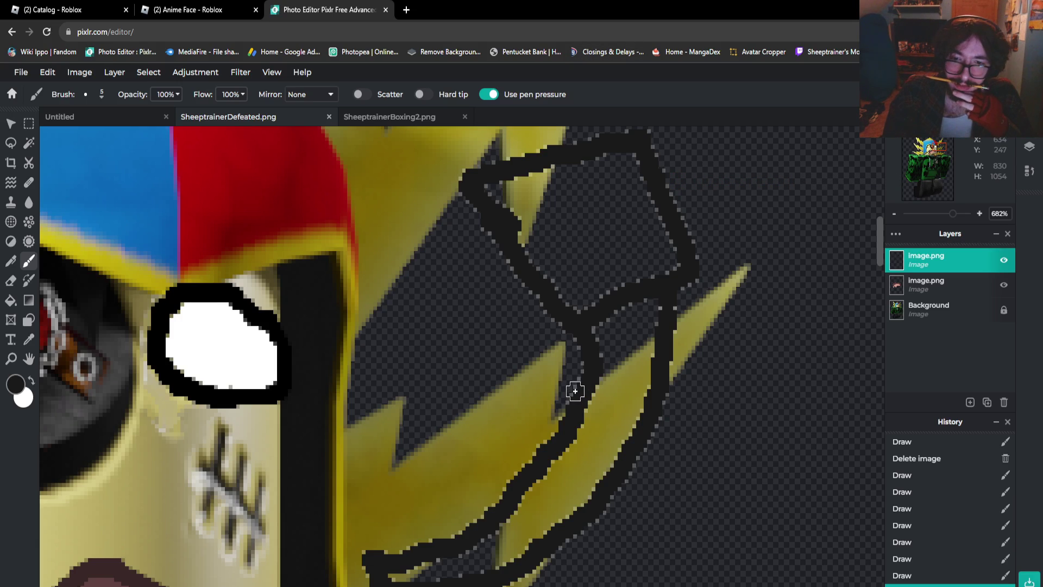
mouse_move(582, 346)
left_mouse_down()
mouse_move(586, 388)
mouse_move(562, 438)
mouse_move(511, 507)
mouse_move(476, 538)
mouse_move(406, 563)
left_mouse_up()
scroll(411, 434, "down", 3)
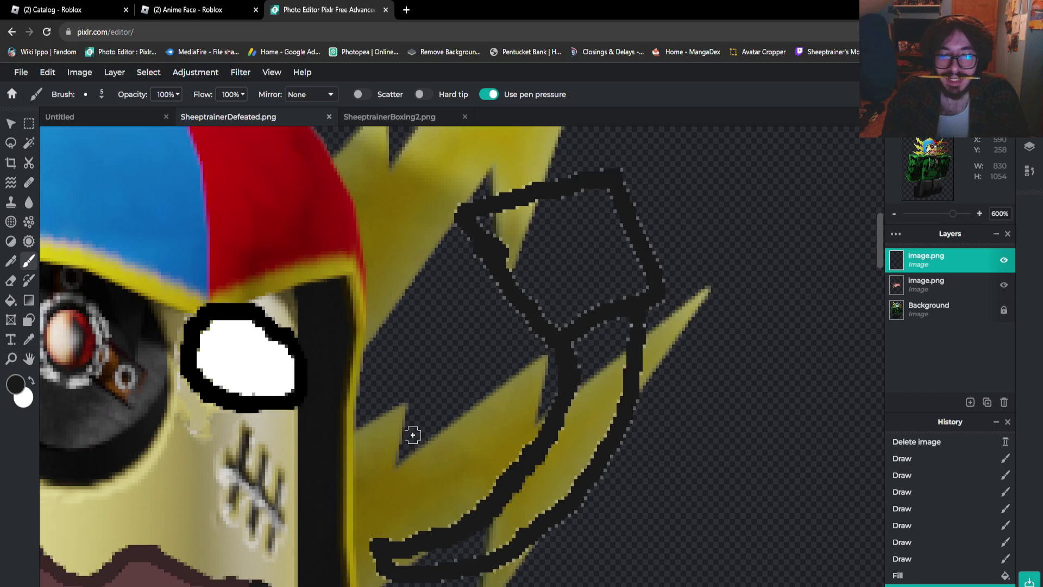
left_click(11, 123)
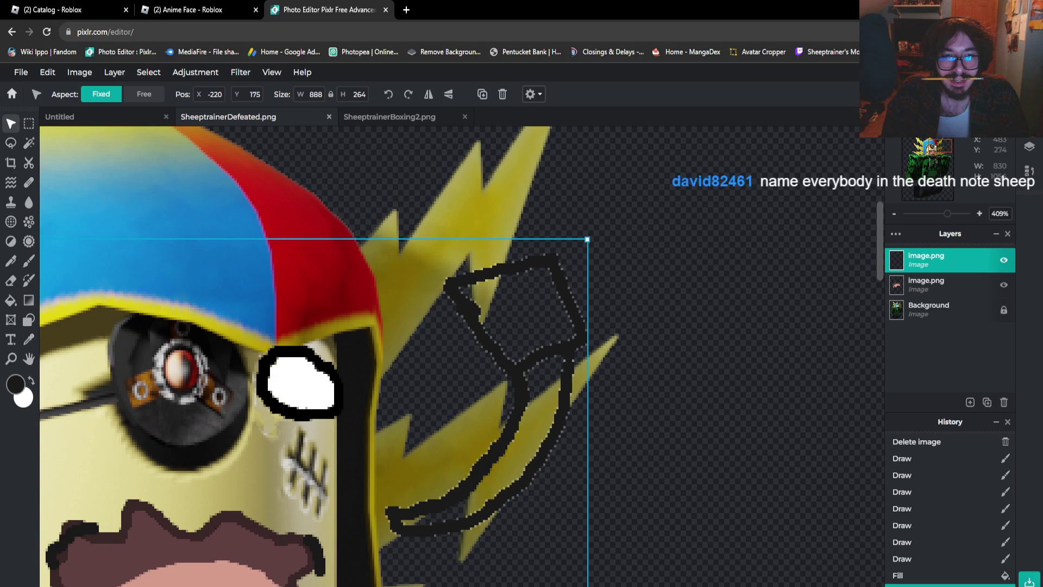
left_click(29, 260)
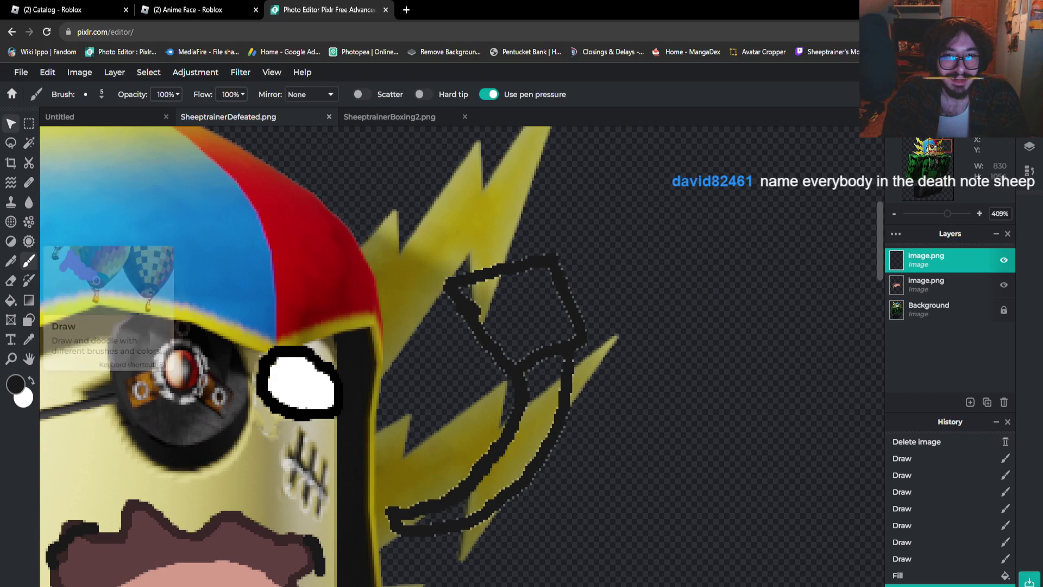
scroll(183, 530, "up", 2)
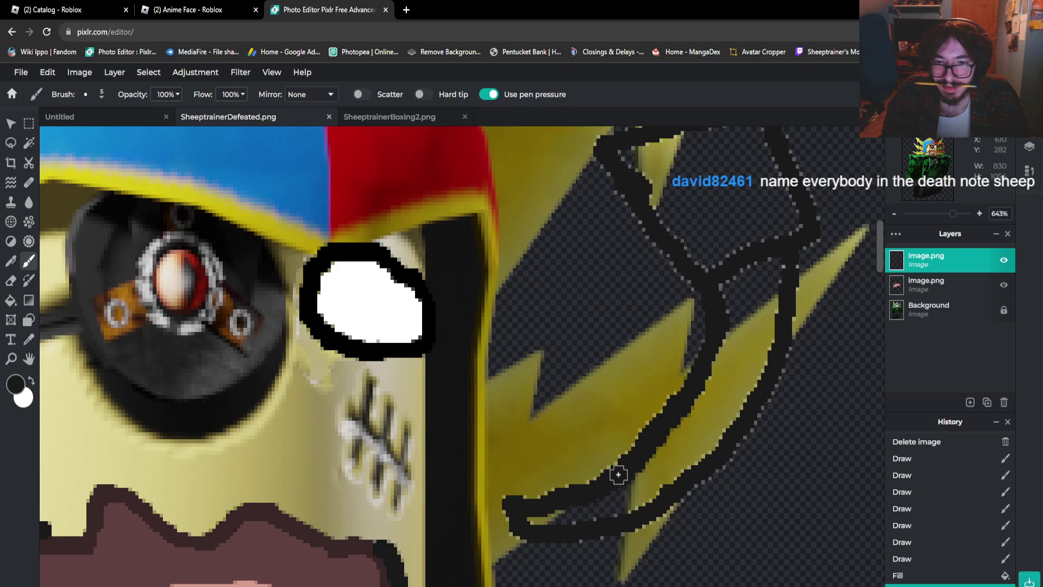
mouse_move(611, 476)
left_mouse_down()
mouse_move(511, 501)
mouse_move(514, 526)
mouse_move(526, 531)
mouse_move(505, 500)
mouse_move(547, 533)
mouse_move(615, 533)
mouse_move(715, 468)
mouse_move(782, 357)
mouse_move(794, 278)
left_mouse_up()
Undo every stroke and fill of the large stem-and-box drawing beside the face
key("ctrl+z")
key("ctrl+z")
key("ctrl+z")
key("ctrl+z")
key("ctrl+z")
key("ctrl+z")
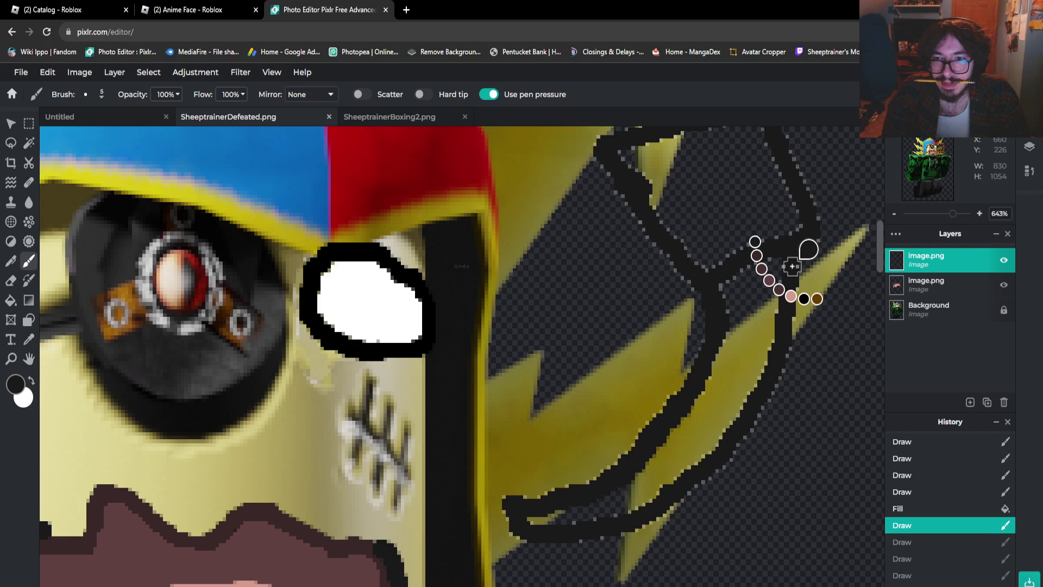
key("ctrl+z")
key("ctrl+z")
key("ctrl+z")
key("ctrl+z")
key("ctrl+z")
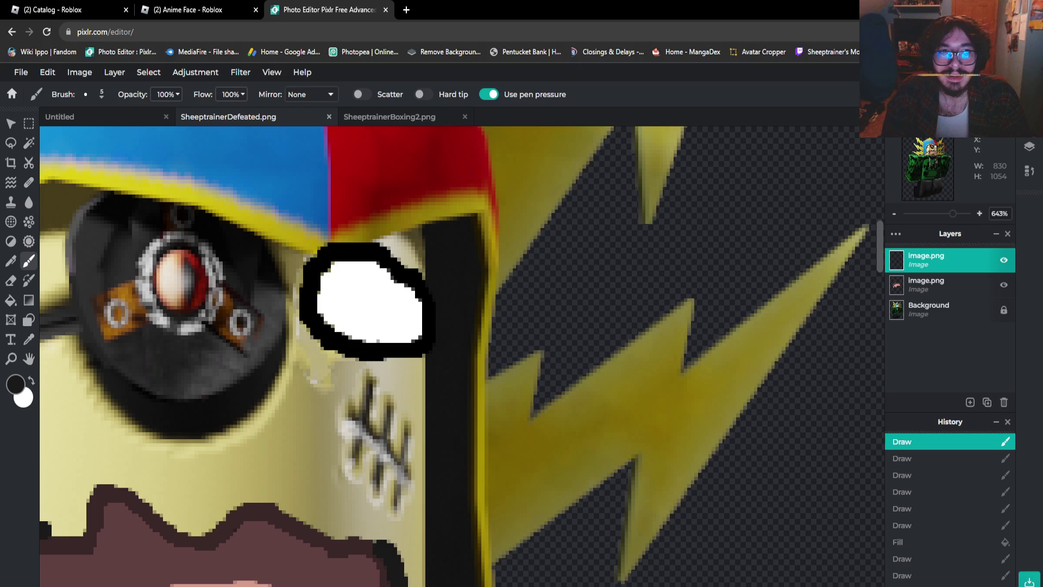
Set the brush size to 3 px and brush a smaller tapering stem in black beside the face, topped by a narrow box
left_click(93, 94)
left_click(178, 121)
type("3")
key("Return")
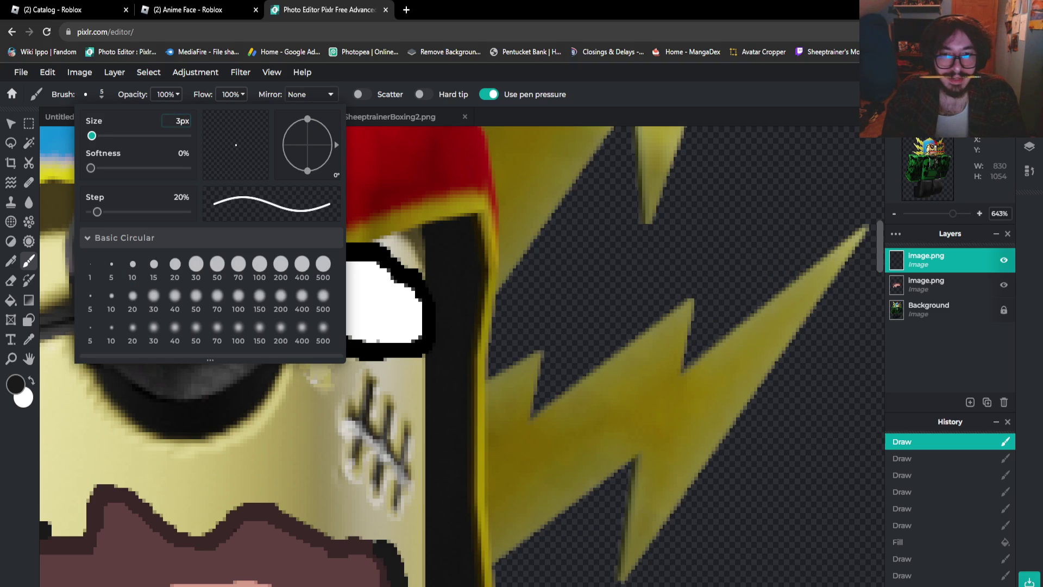
left_click(562, 438)
scroll(561, 437, "down", 3)
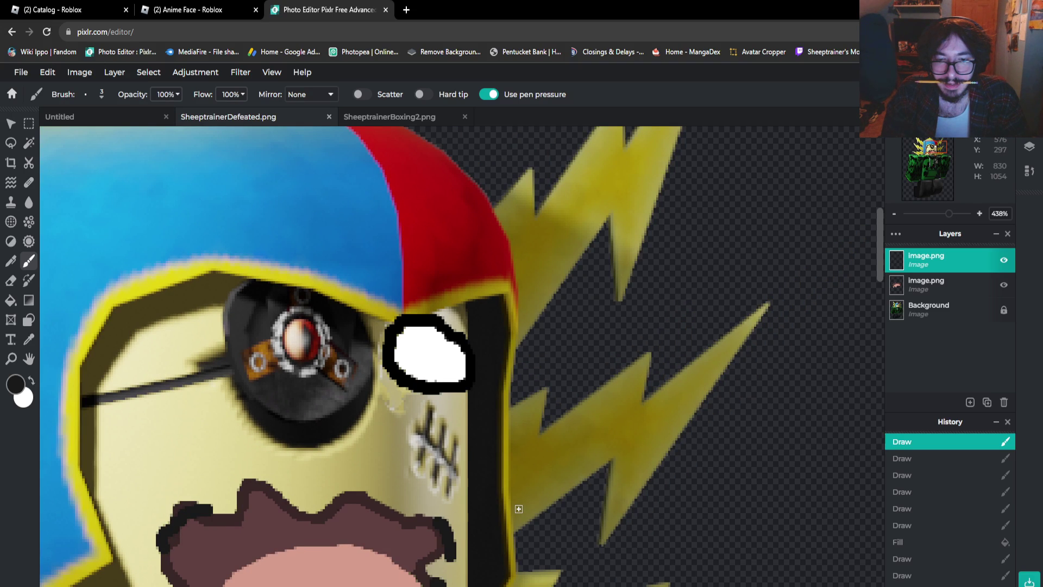
mouse_move(519, 508)
left_mouse_down()
mouse_move(573, 469)
mouse_move(597, 414)
left_mouse_up()
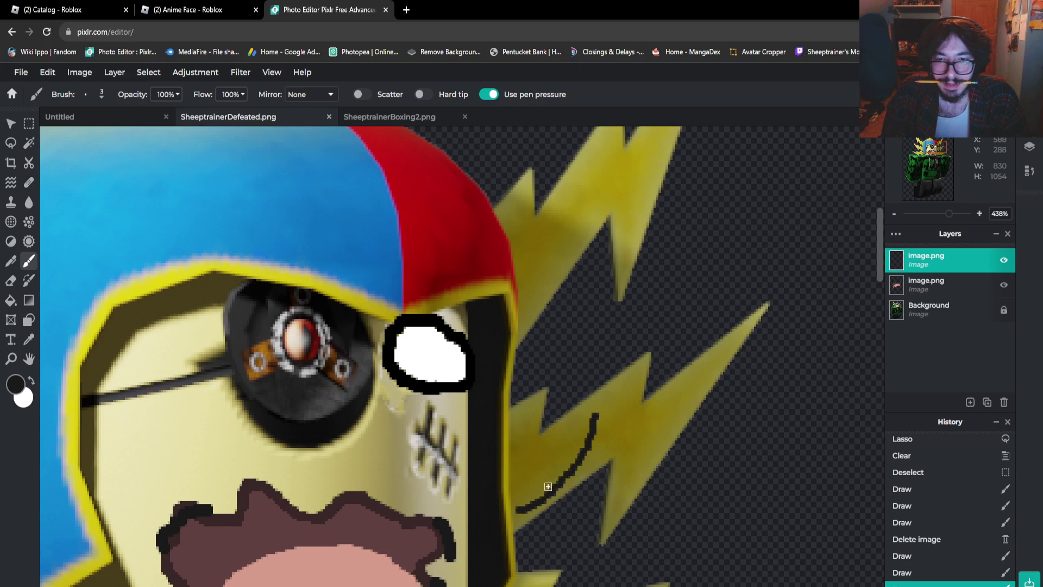
mouse_move(534, 517)
left_mouse_down()
mouse_move(620, 446)
mouse_move(631, 412)
mouse_move(592, 382)
mouse_move(596, 417)
mouse_move(636, 415)
mouse_move(636, 384)
left_mouse_up()
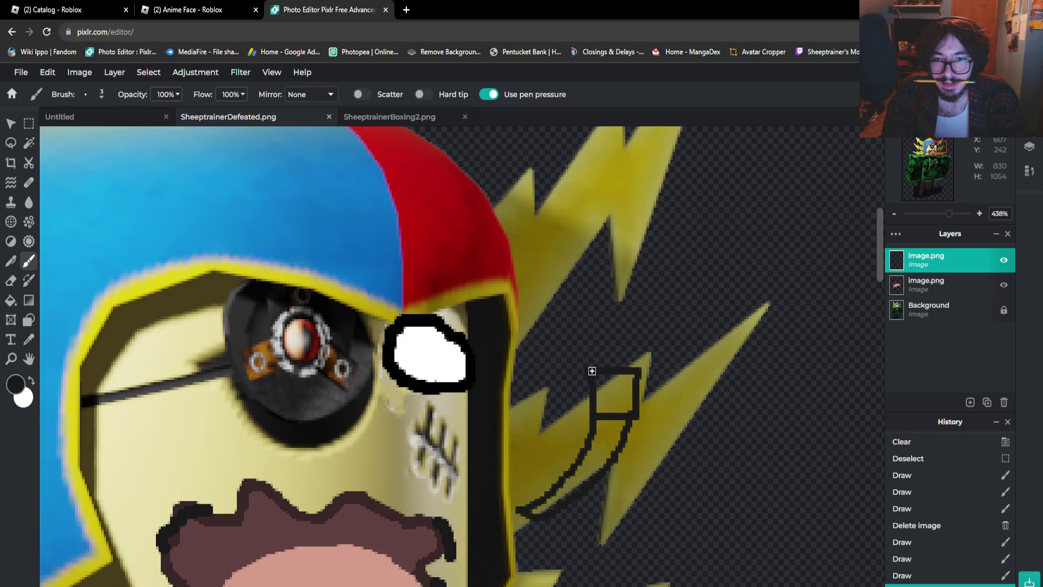
Undo the narrow box and brush a slightly wider four-sided box on top of the stem
key("ctrl+z")
key("ctrl+z")
key("ctrl+z")
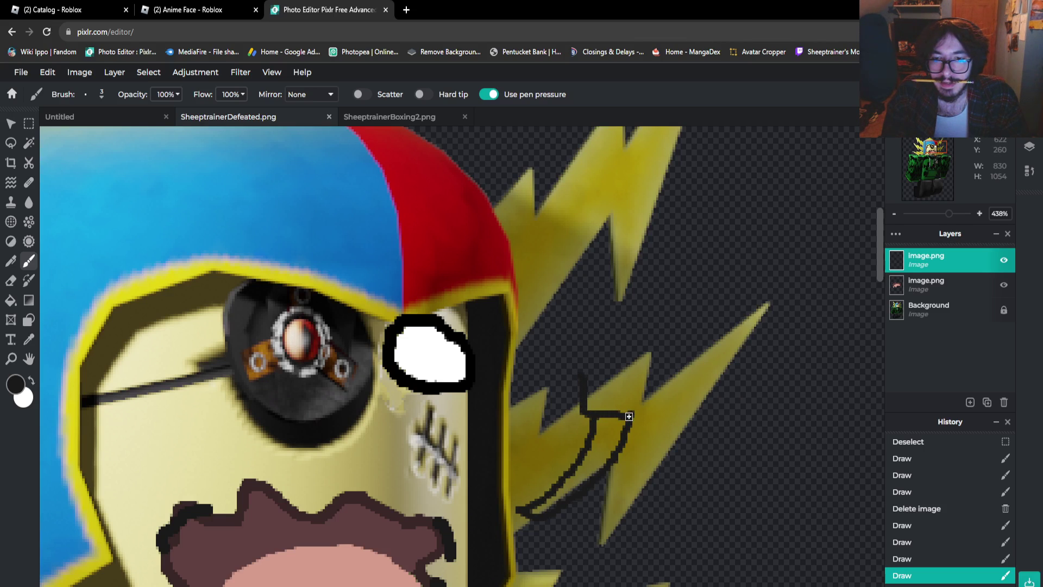
mouse_move(629, 416)
left_mouse_down()
mouse_move(640, 415)
mouse_move(639, 378)
left_mouse_up()
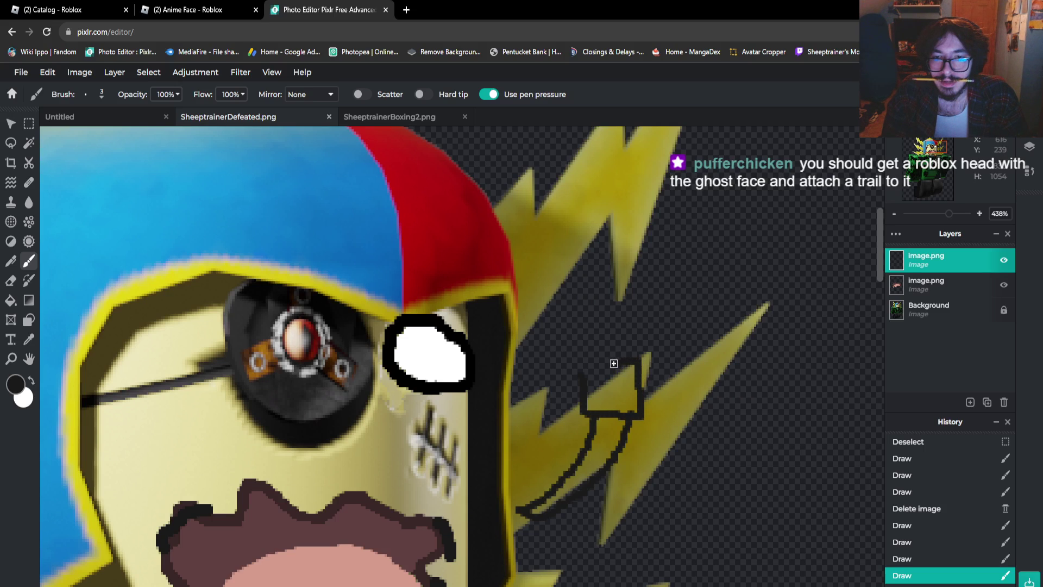
left_click(585, 385)
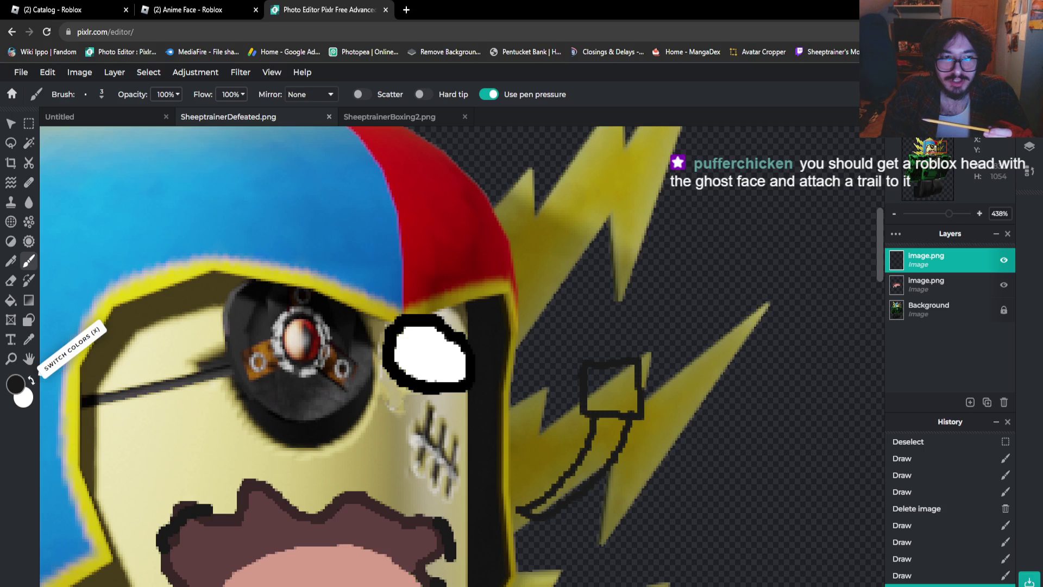
Swap the foreground colour to white and fill the insides of the stem and the box with it
left_click(31, 380)
left_click(10, 300)
left_click(595, 451)
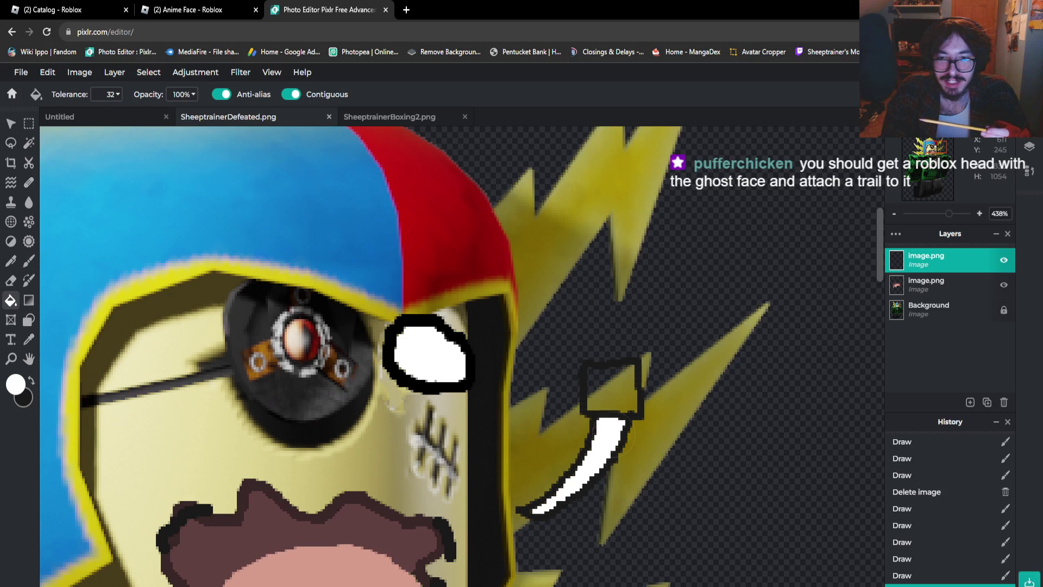
left_click(611, 389)
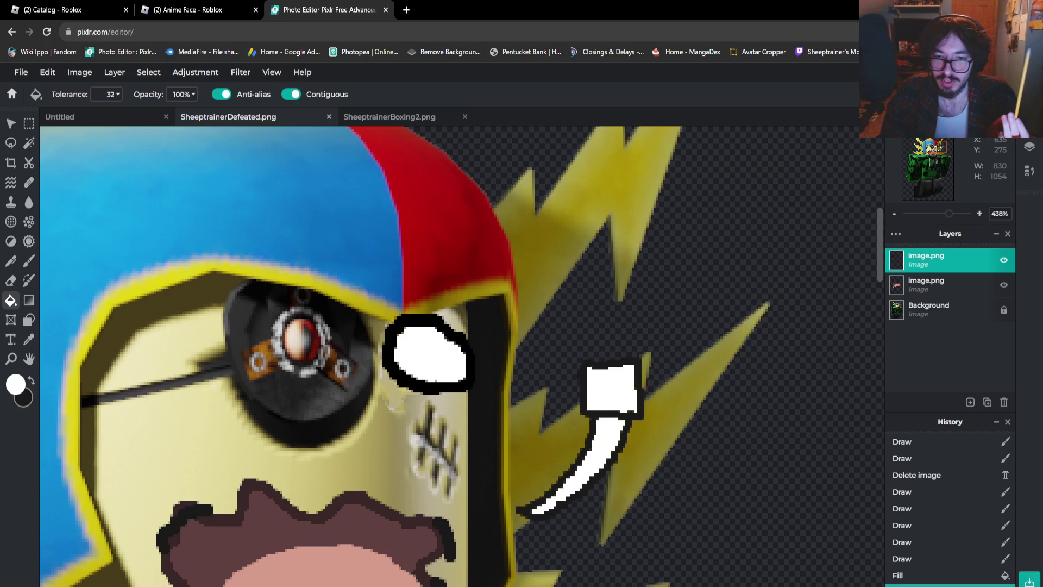
Prepare the brush for fine detail on the box with black as the foreground colour and a size of 1 px
scroll(699, 470, "up", 5)
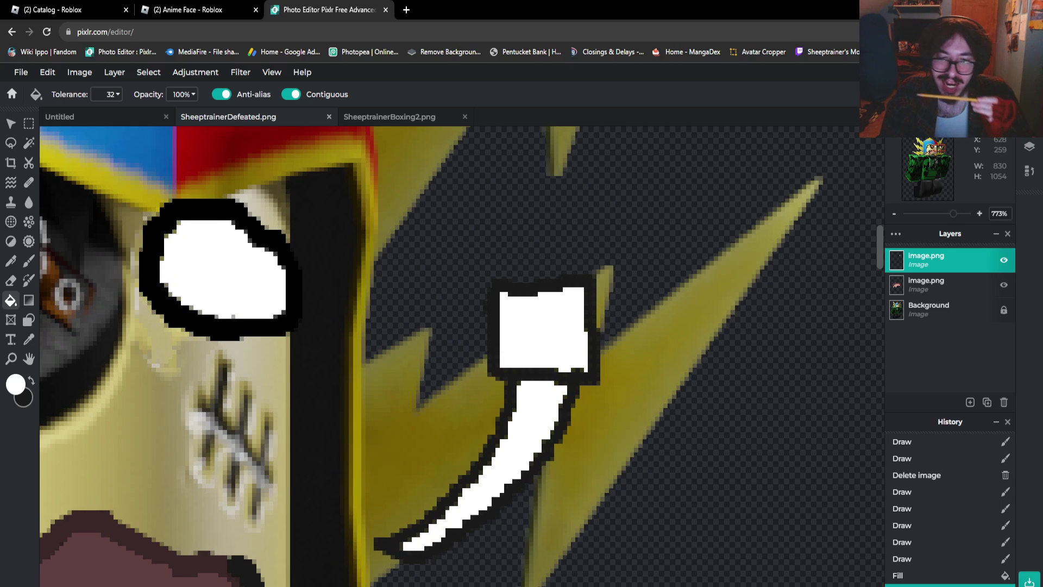
scroll(512, 277, "up", 2)
key("b")
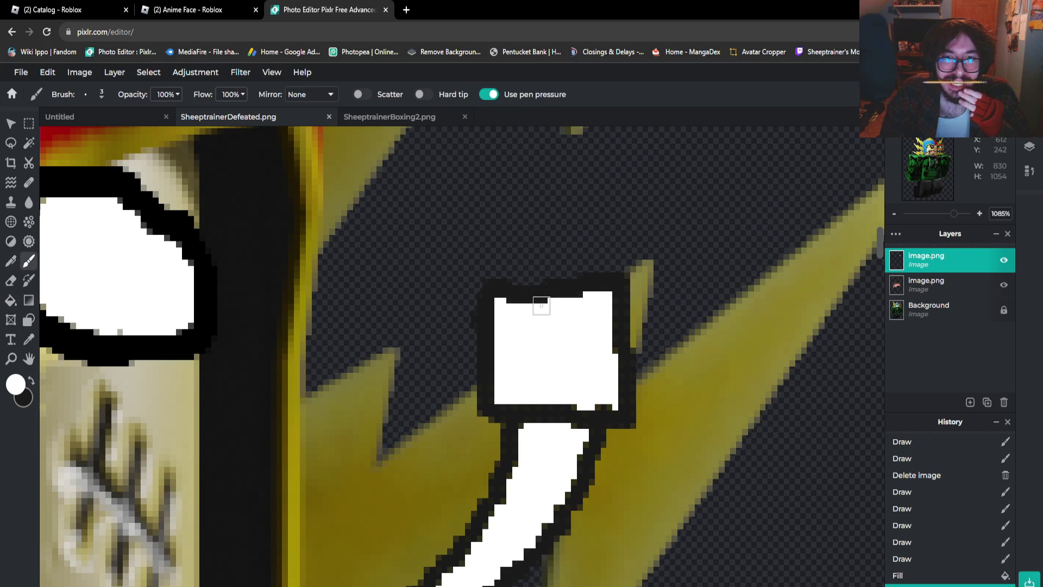
scroll(456, 317, "up", 2)
left_click(464, 316)
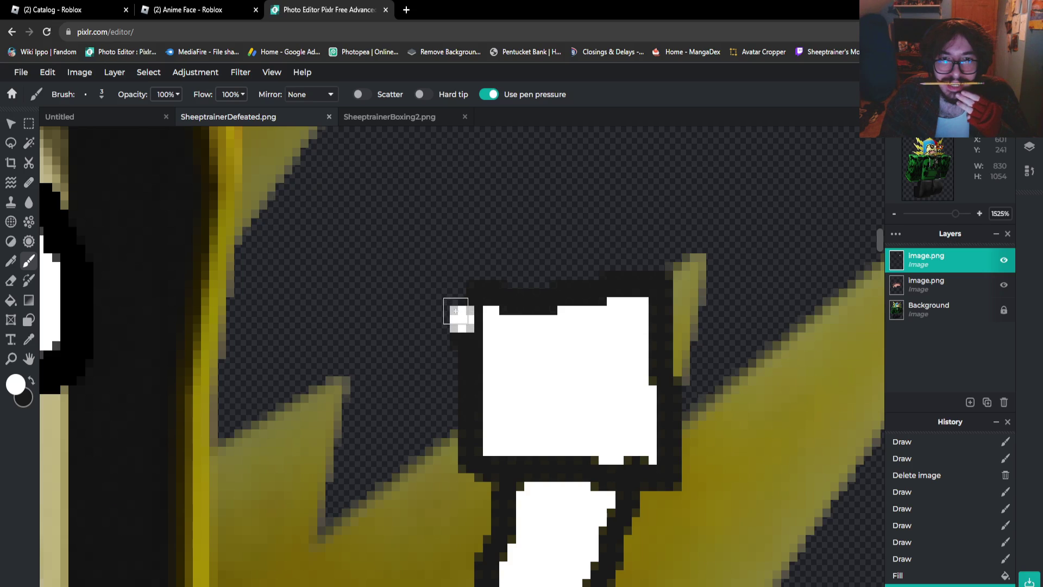
key("ctrl+z")
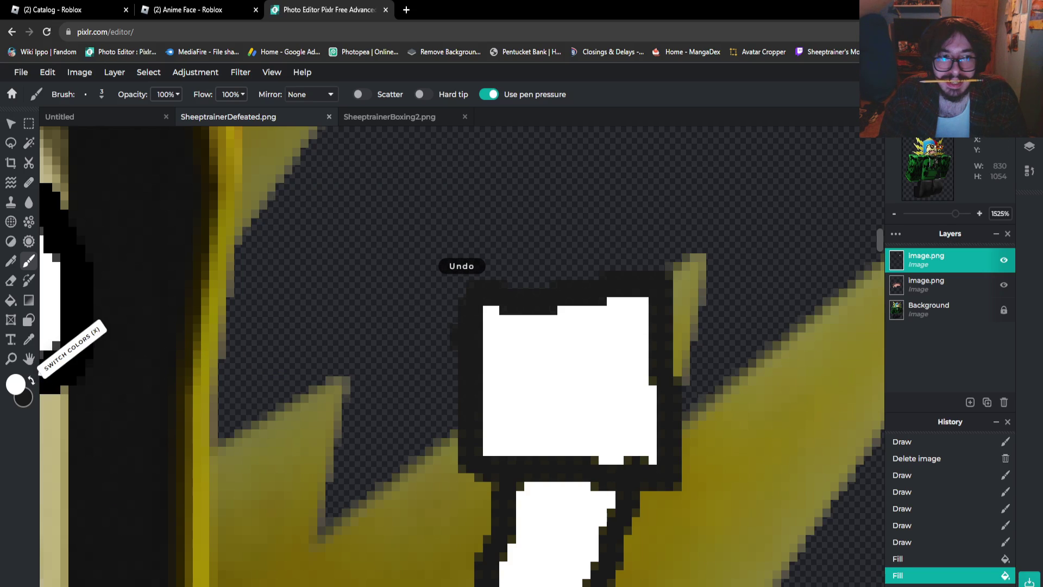
left_click(31, 380)
left_click(93, 94)
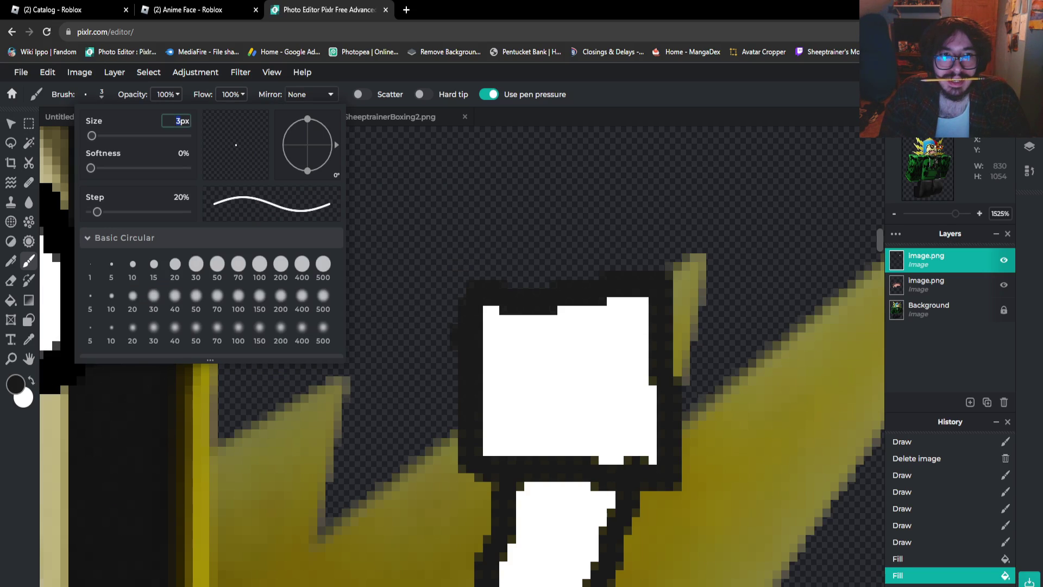
type("1")
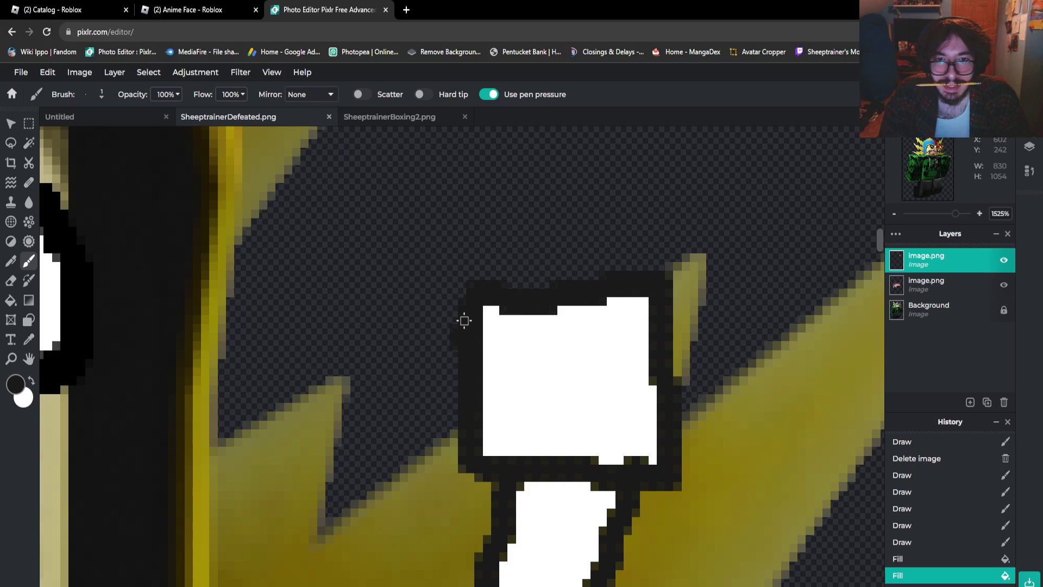
Try brushing a jagged spiky outline from the box's upper-left corner towards the face, and undo the strokes
mouse_move(457, 296)
left_mouse_down()
mouse_move(440, 278)
mouse_move(423, 304)
mouse_move(405, 293)
mouse_move(402, 255)
mouse_move(381, 278)
mouse_move(371, 271)
mouse_move(361, 226)
left_mouse_up()
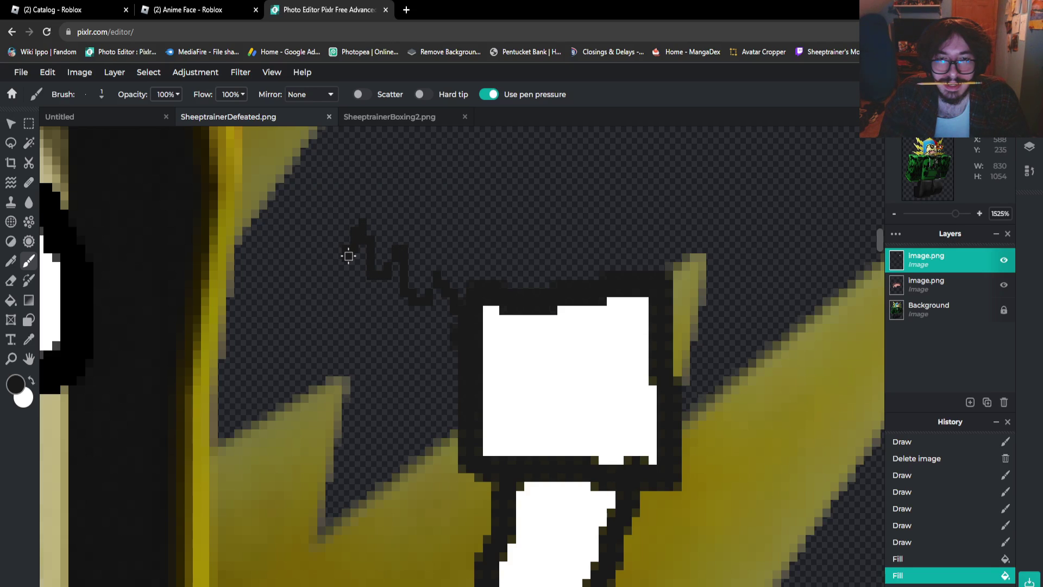
scroll(349, 256, "down", 5)
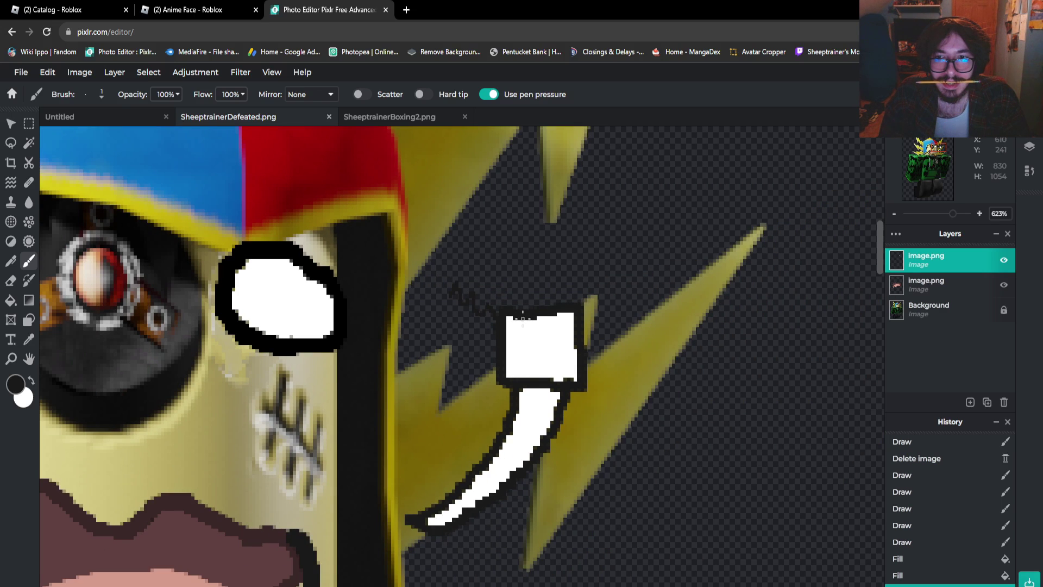
scroll(523, 318, "up", 4)
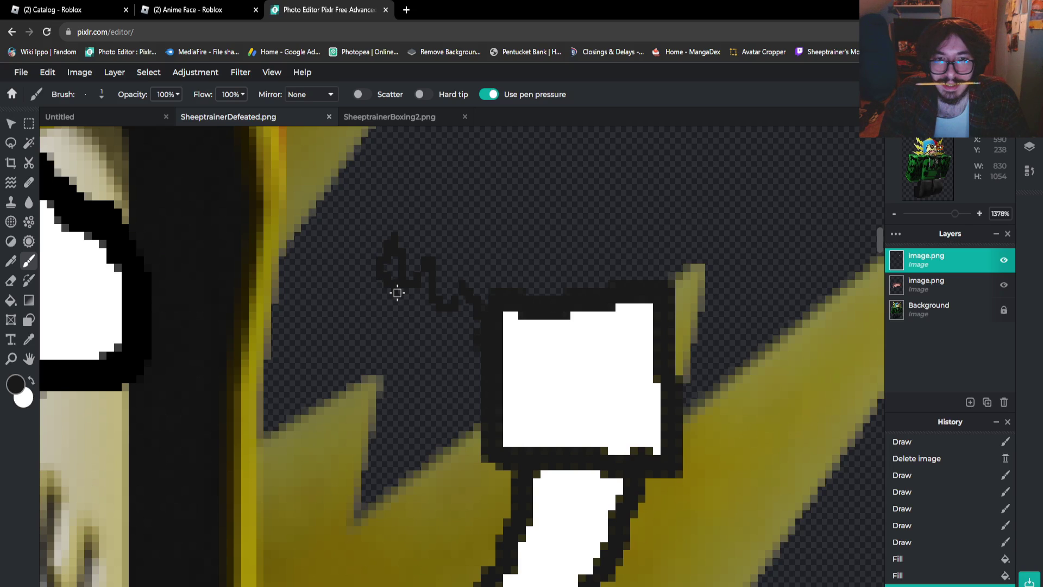
left_click_drag(425, 311, 482, 340)
key("ctrl+z")
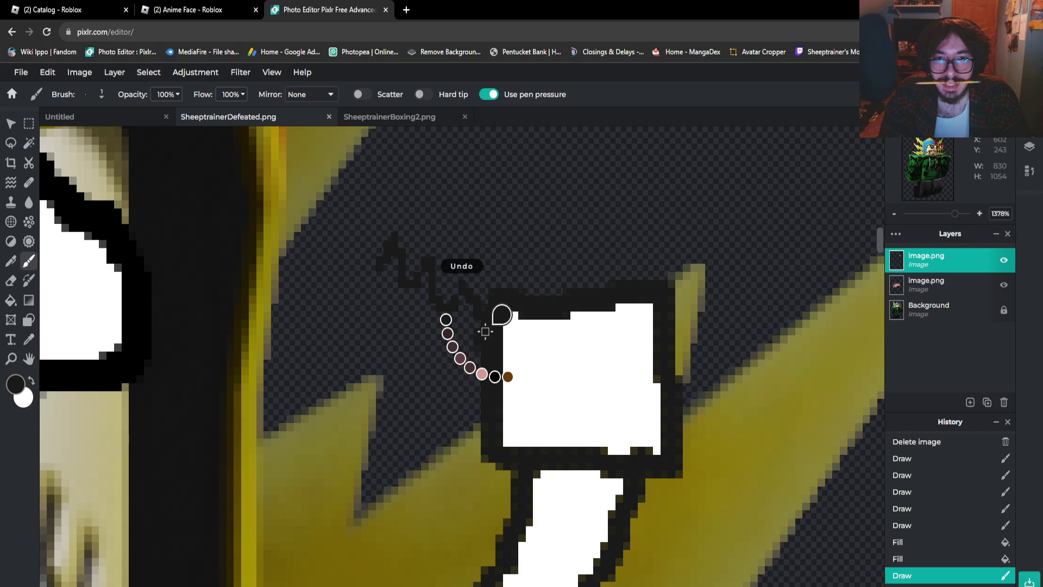
key("ctrl+z")
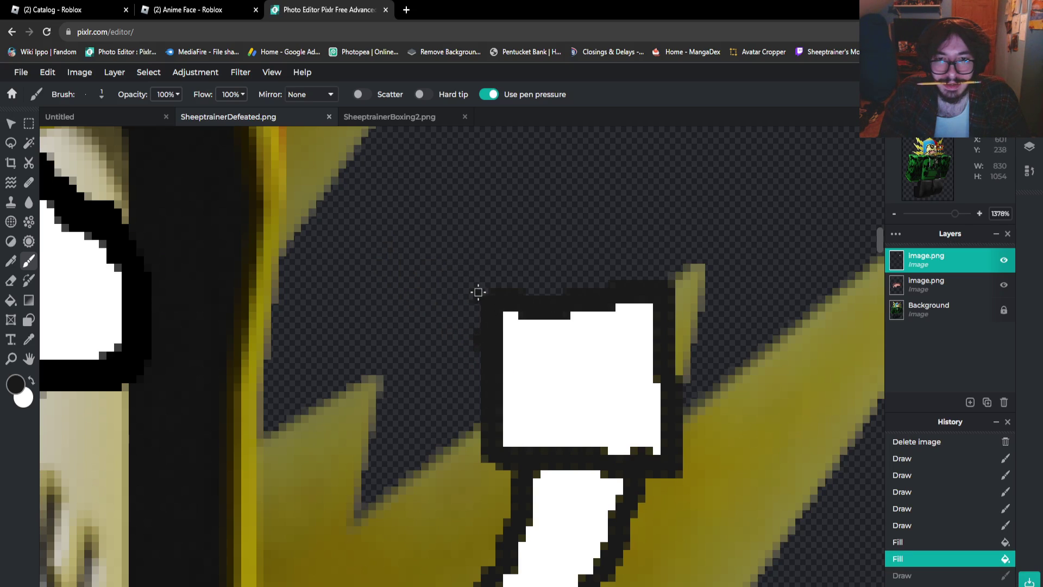
Try a shorter, tighter jagged outline on the box's face-side edge, closed underneath by a curve, and undo it
left_click_drag(471, 315, 443, 283)
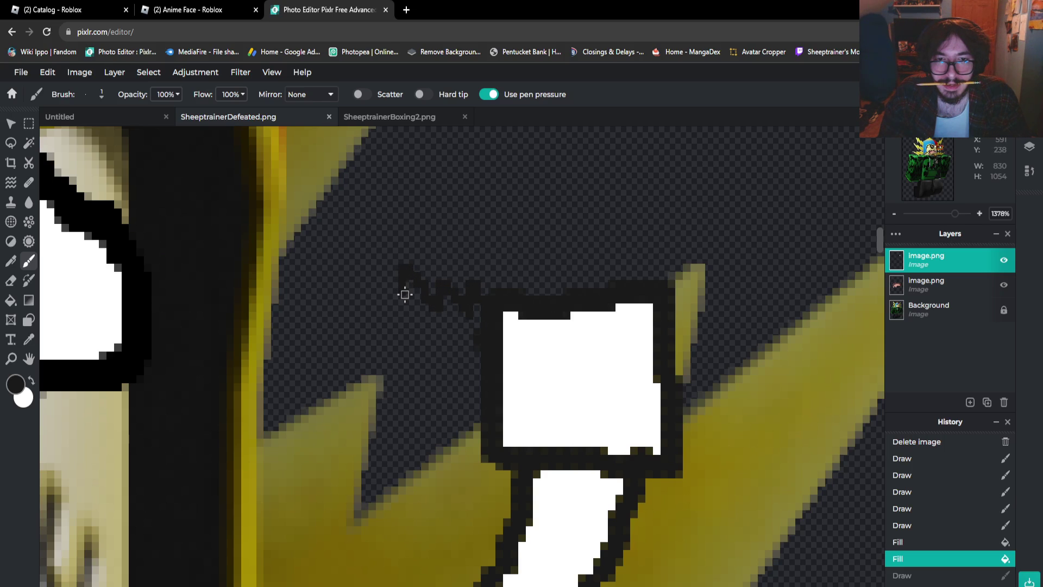
mouse_move(405, 295)
left_mouse_down()
mouse_move(414, 310)
mouse_move(482, 334)
left_mouse_up()
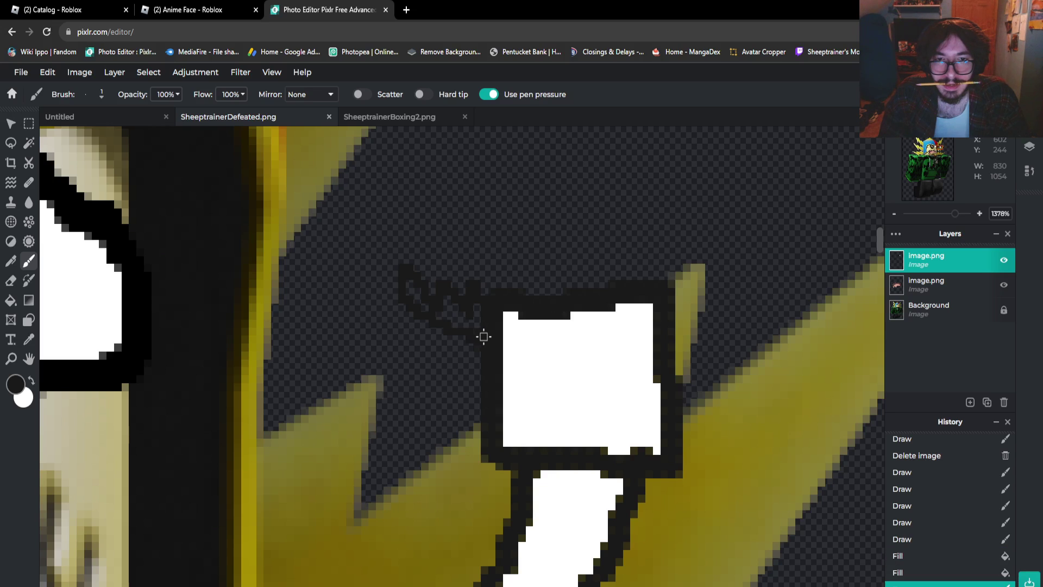
scroll(482, 334, "down", 3)
key("ctrl+z")
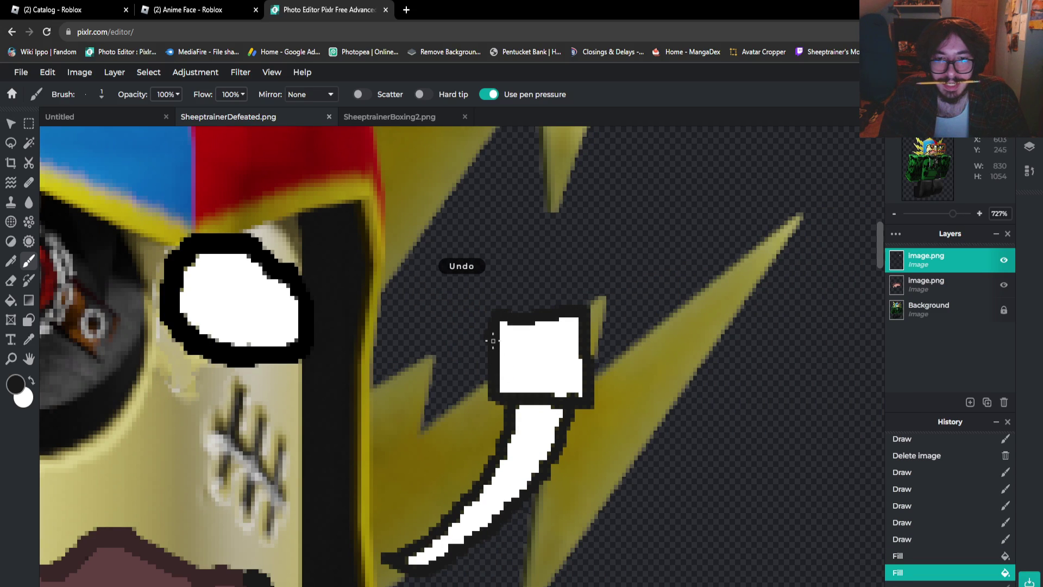
Brush three stacked jagged wing-like outlines in black along the box's edge that faces away from the face
scroll(493, 326, "down", 2)
scroll(494, 326, "down", 2)
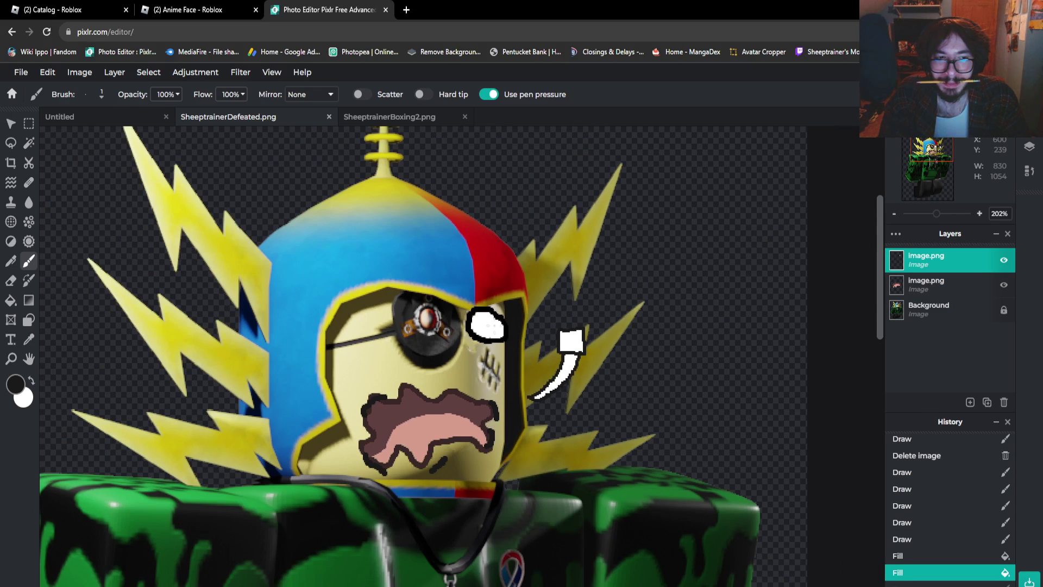
scroll(570, 333, "up", 4)
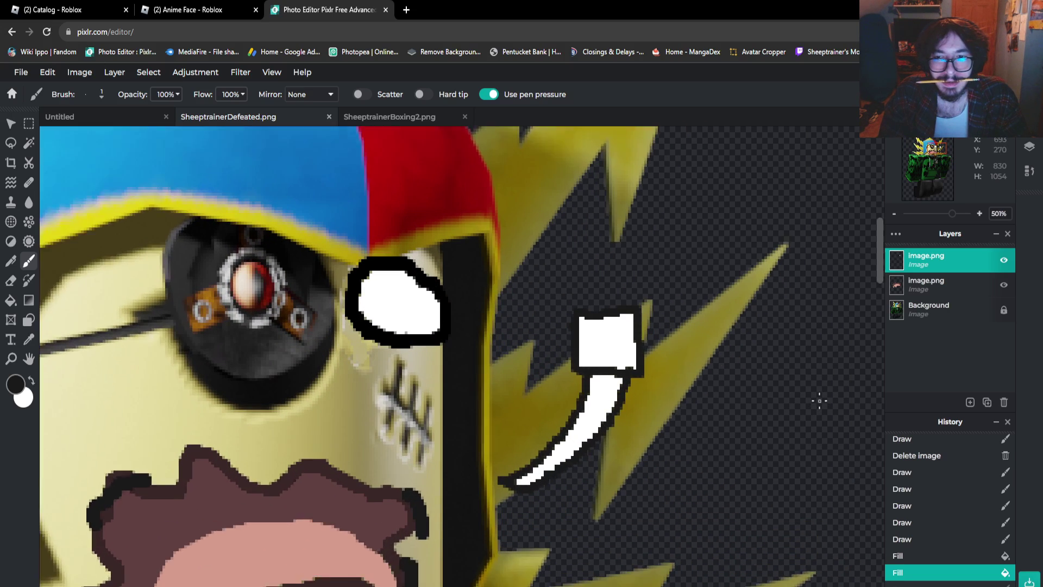
scroll(675, 302, "up", 1)
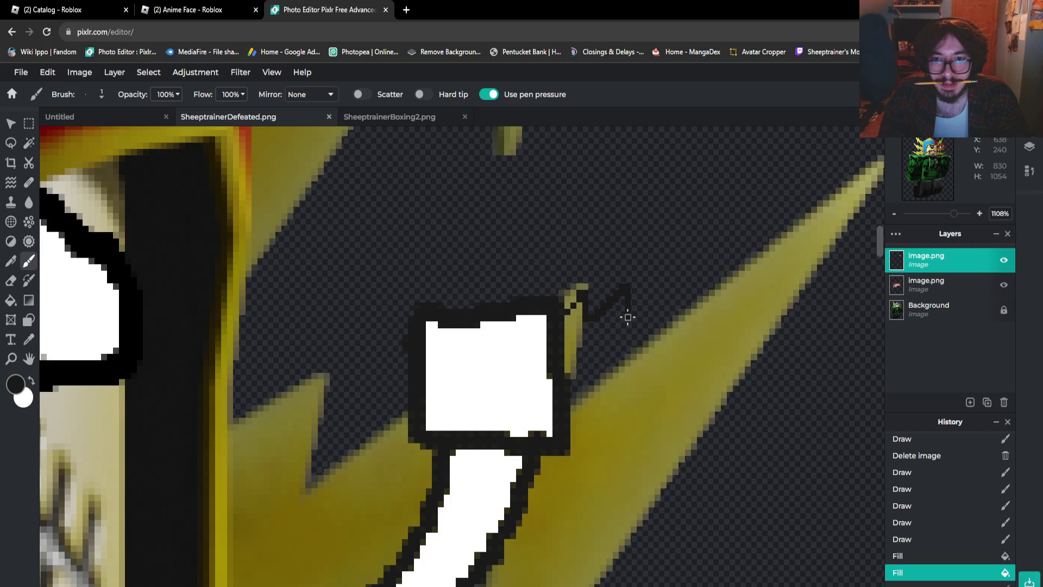
left_click_drag(649, 298, 680, 265)
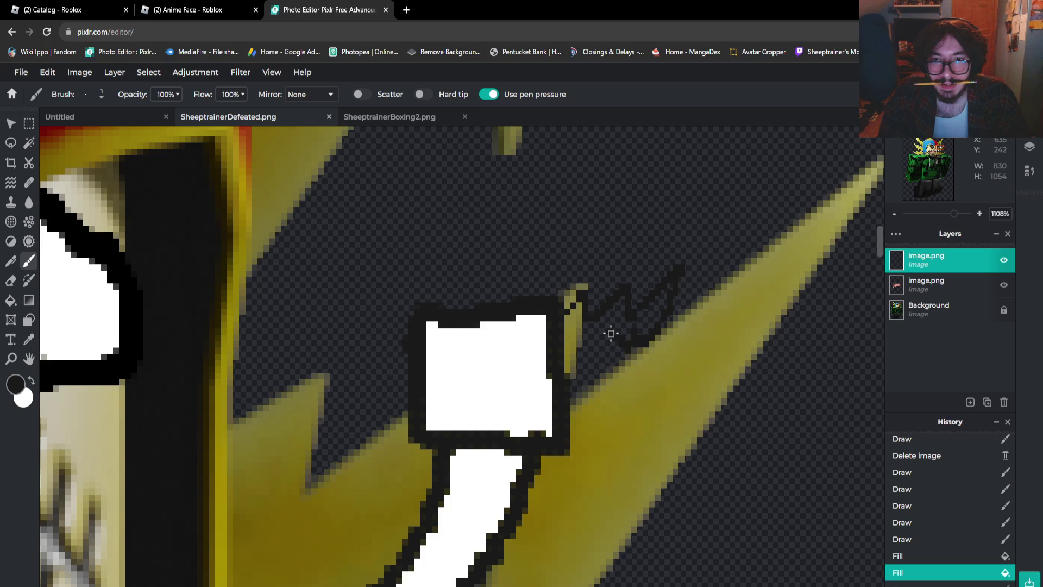
left_click_drag(577, 329, 569, 353)
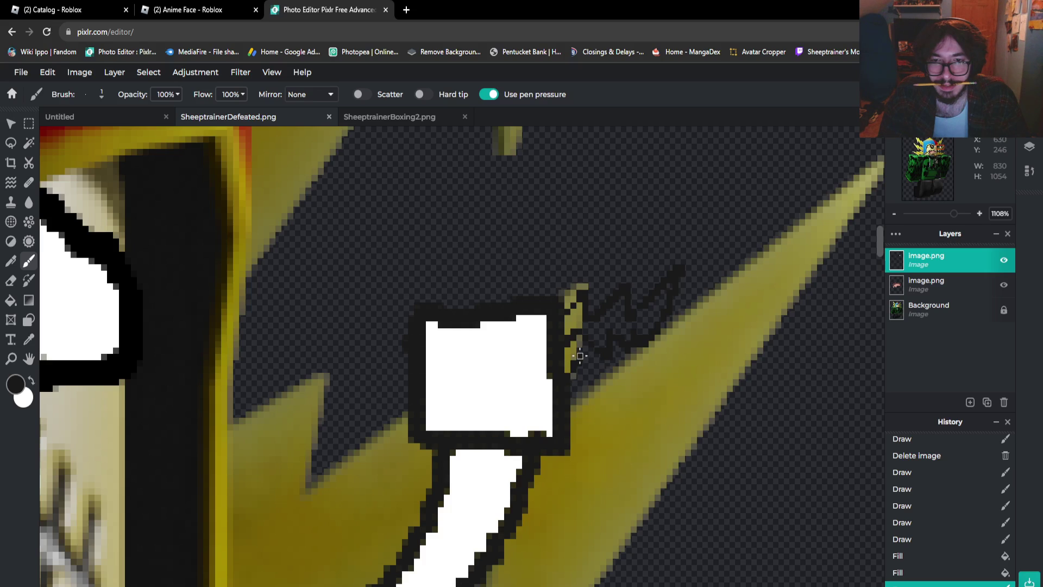
mouse_move(616, 363)
left_mouse_down()
mouse_move(653, 353)
mouse_move(644, 404)
mouse_move(629, 396)
mouse_move(621, 414)
mouse_move(599, 406)
left_mouse_up()
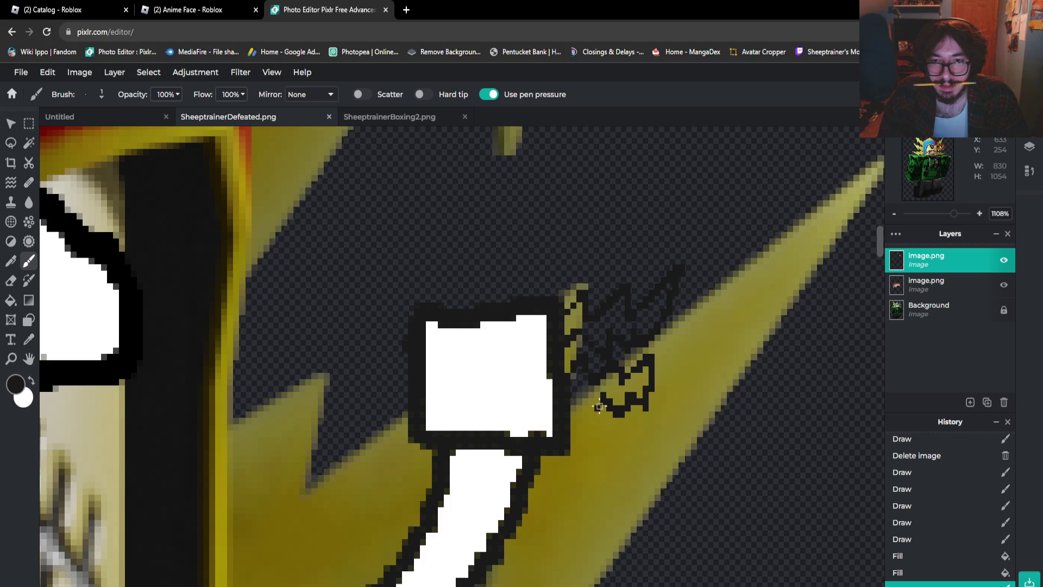
left_click(567, 395)
left_click_drag(571, 434, 585, 428)
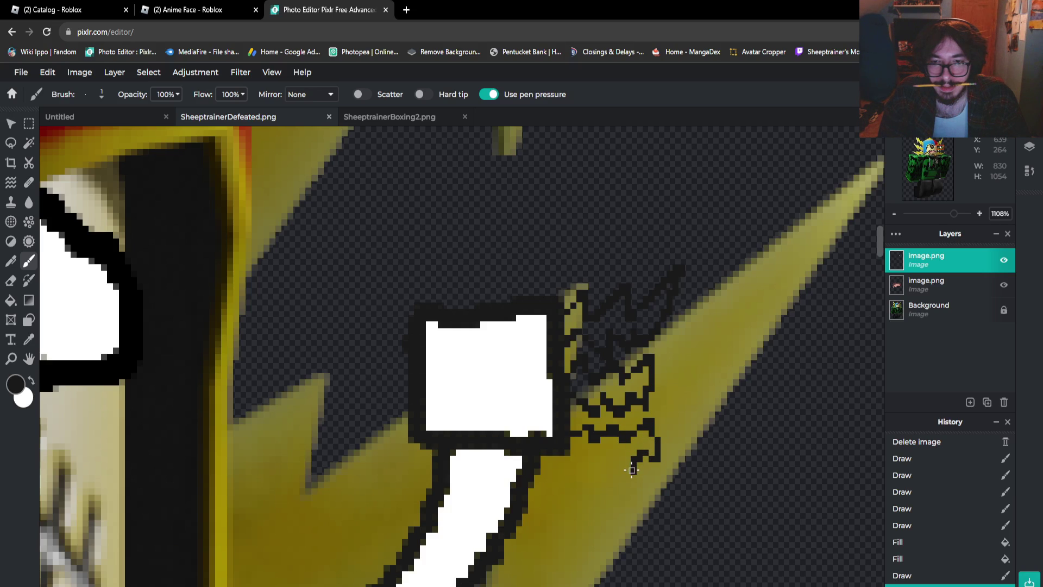
left_click_drag(584, 464, 559, 437)
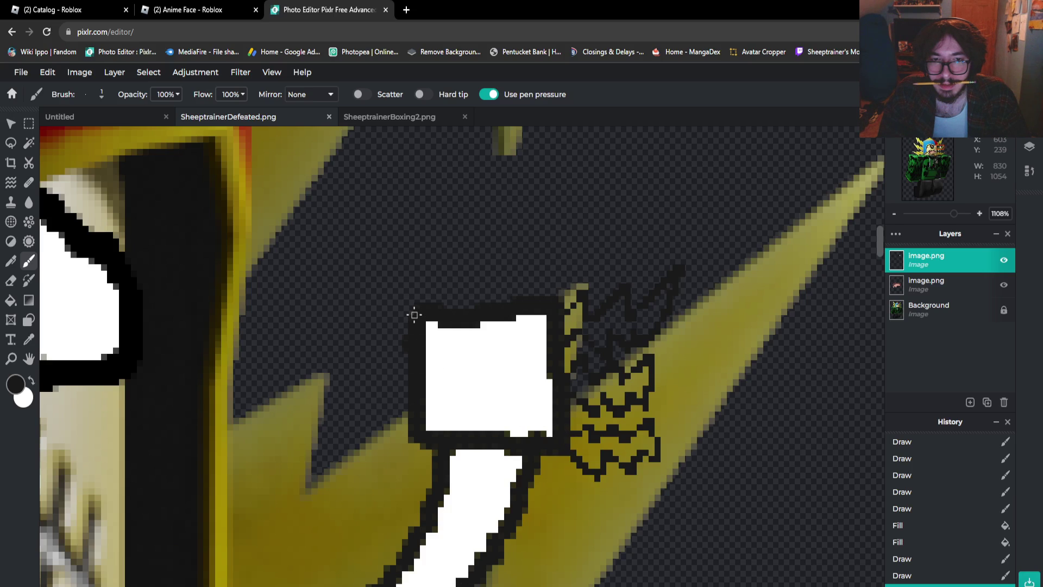
Brush three matching stacked jagged outlines in black along the box's face-side edge, closing the lowest one against the box
mouse_move(385, 299)
left_mouse_down()
mouse_move(350, 282)
mouse_move(354, 307)
mouse_move(313, 278)
mouse_move(338, 327)
mouse_move(352, 317)
mouse_move(370, 335)
mouse_move(383, 316)
mouse_move(412, 339)
mouse_move(407, 368)
mouse_move(381, 345)
mouse_move(375, 367)
mouse_move(345, 345)
mouse_move(346, 363)
mouse_move(311, 339)
mouse_move(327, 375)
left_mouse_up()
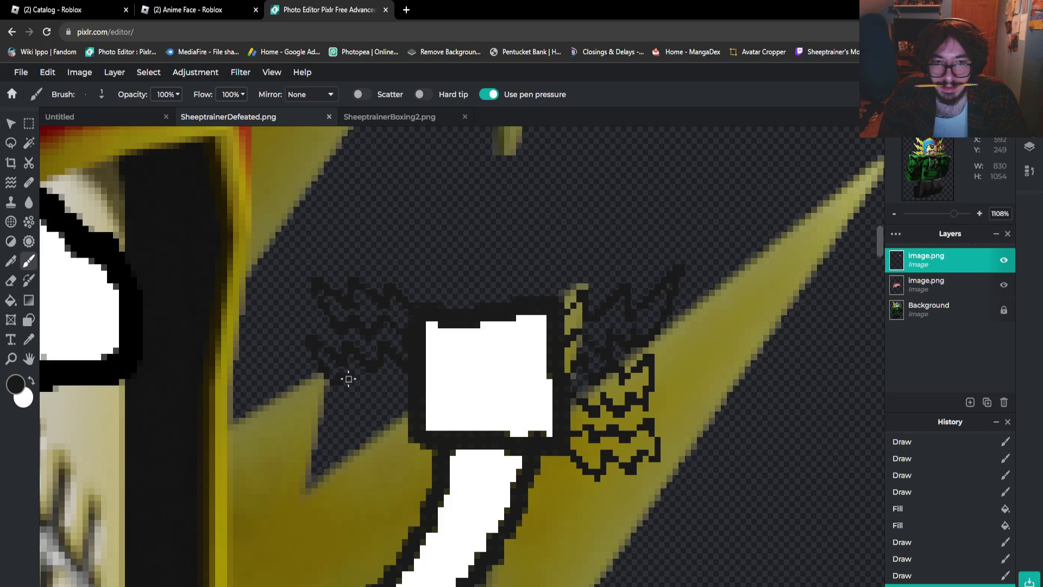
left_click_drag(410, 402, 413, 419)
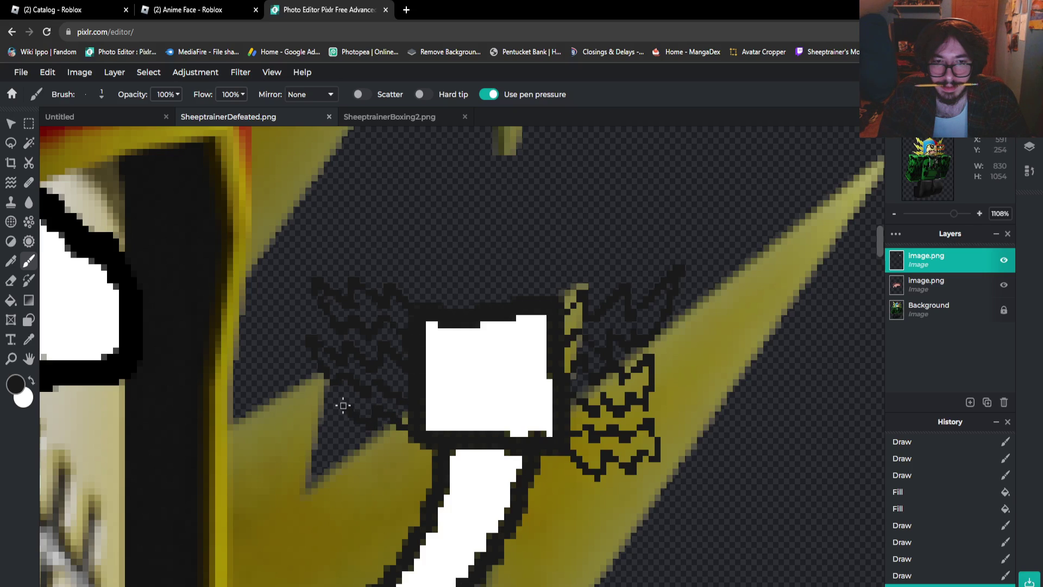
mouse_move(320, 402)
left_mouse_down()
mouse_move(310, 394)
mouse_move(318, 417)
left_mouse_up()
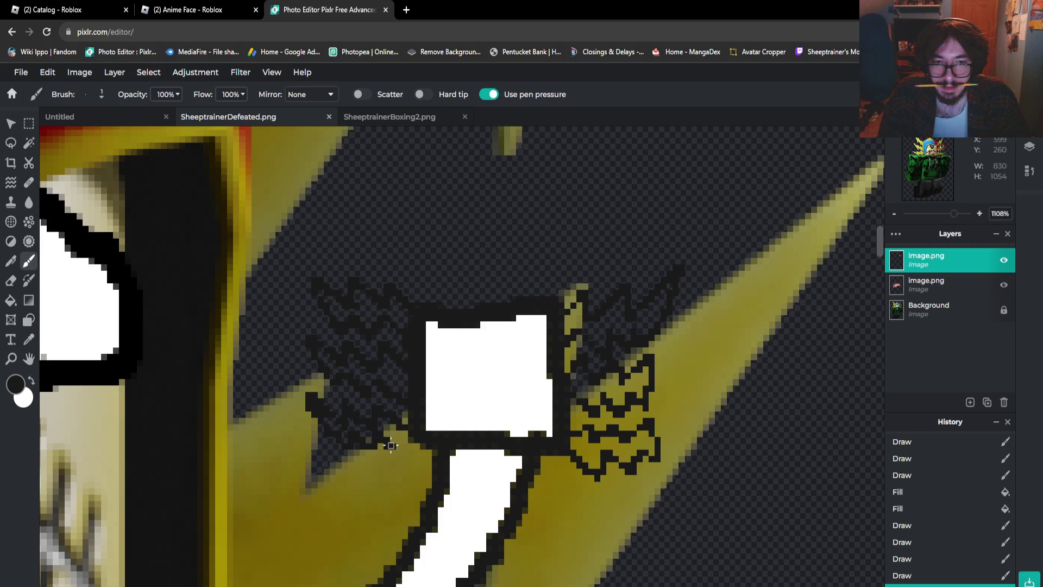
left_click(410, 439)
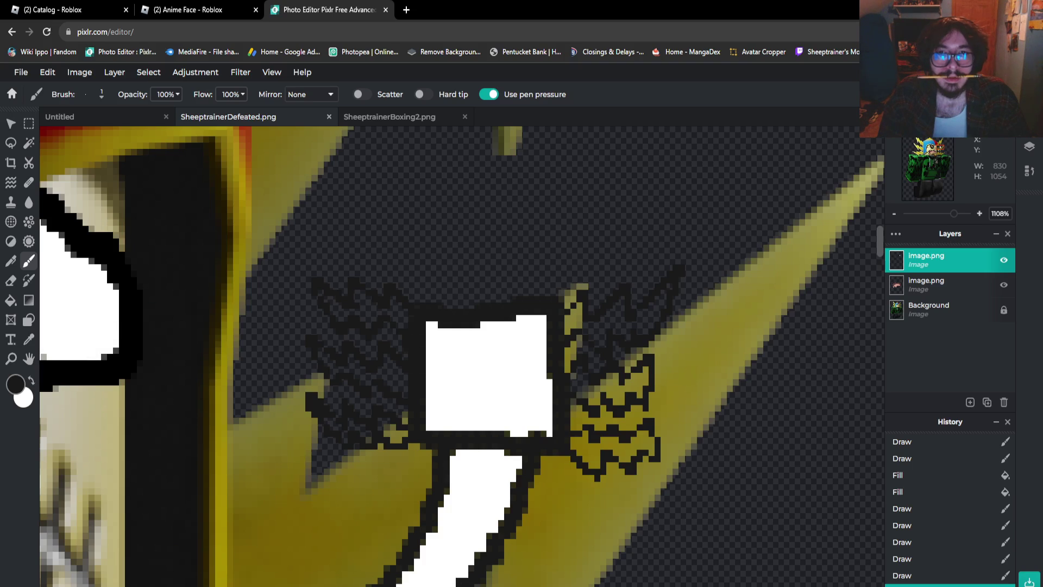
Swap the foreground colour to white, try filling the jagged shapes beside the box, and undo every fill except the small gap in the lowest face-side shape
left_click(31, 381)
left_click(11, 300)
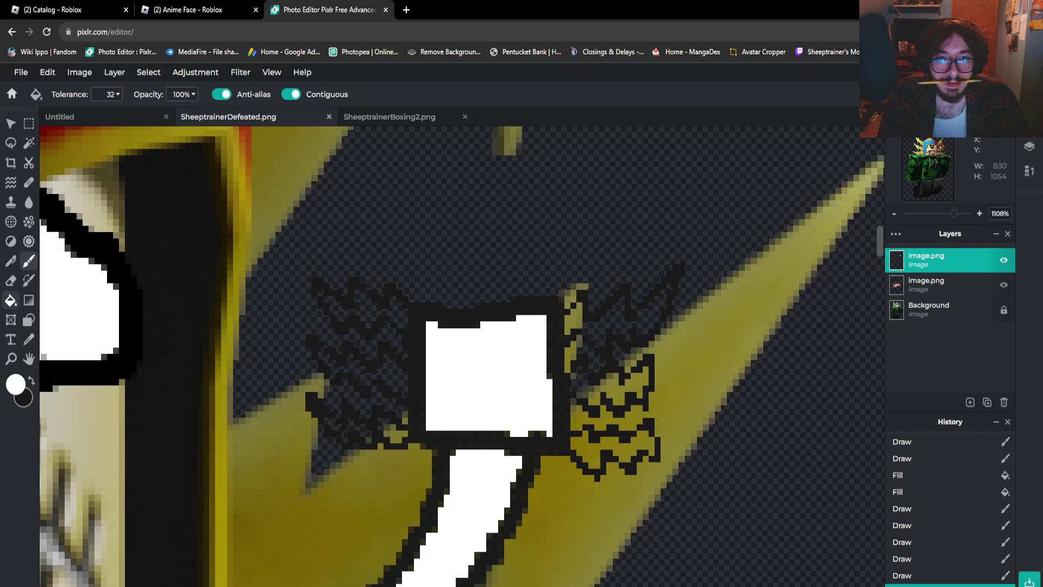
left_click(369, 310)
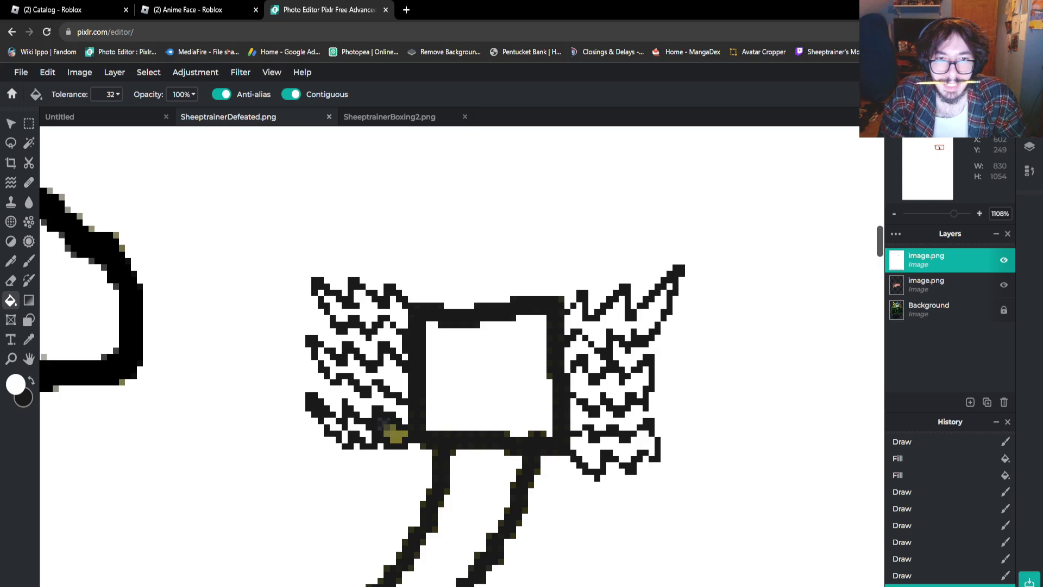
key("ctrl+z")
key("ctrl+y")
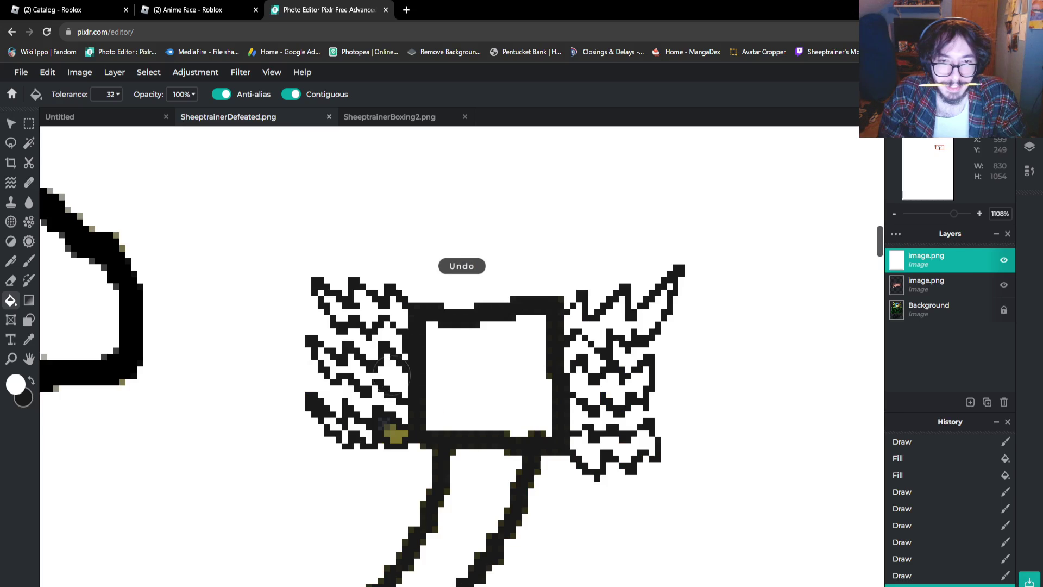
key("ctrl+z")
key("ctrl+y")
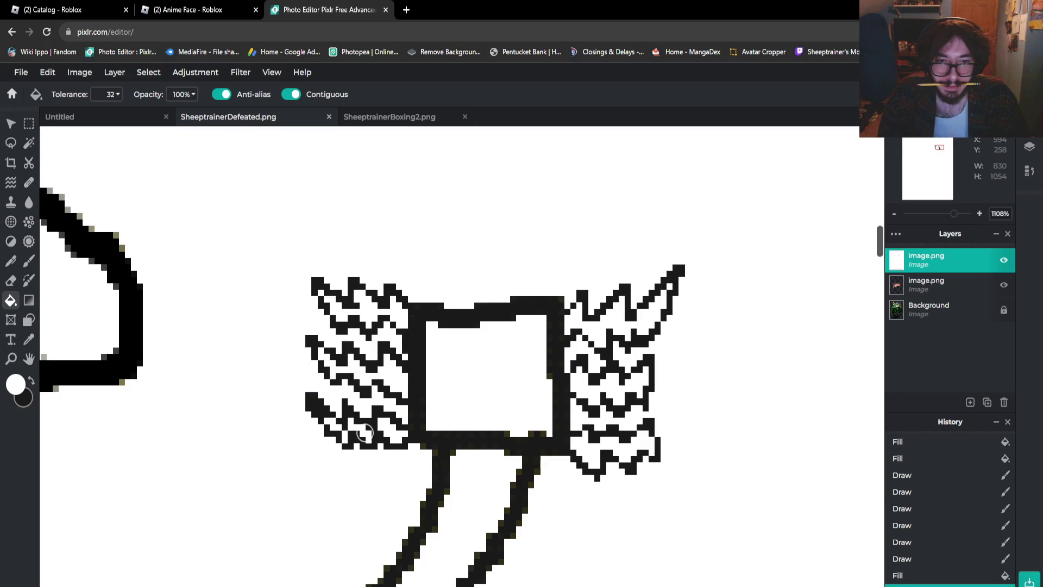
key("ctrl+z")
key("ctrl+y")
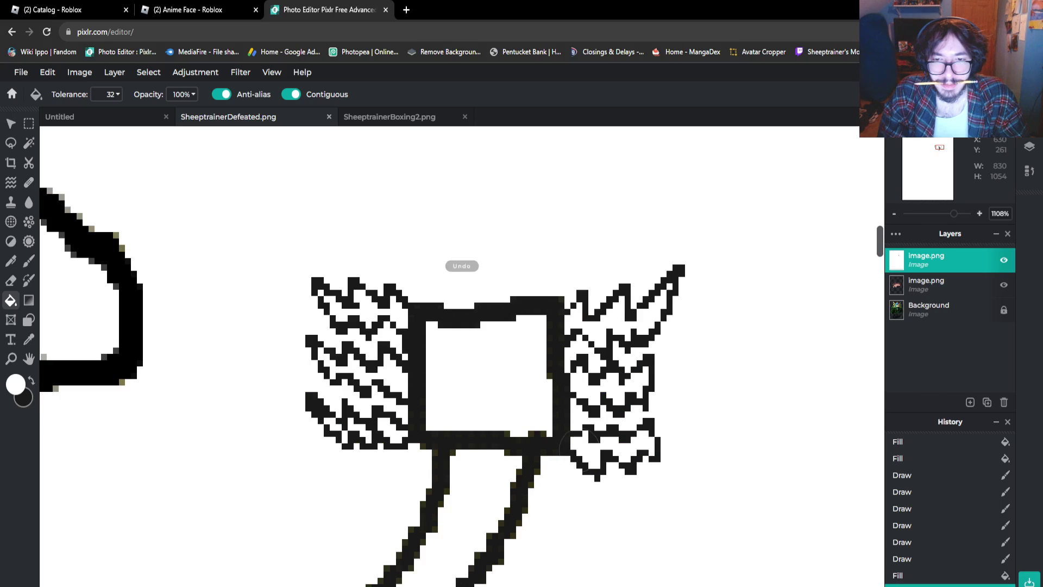
key("ctrl+z")
key("ctrl+y")
key("ctrl+z")
key("ctrl+y")
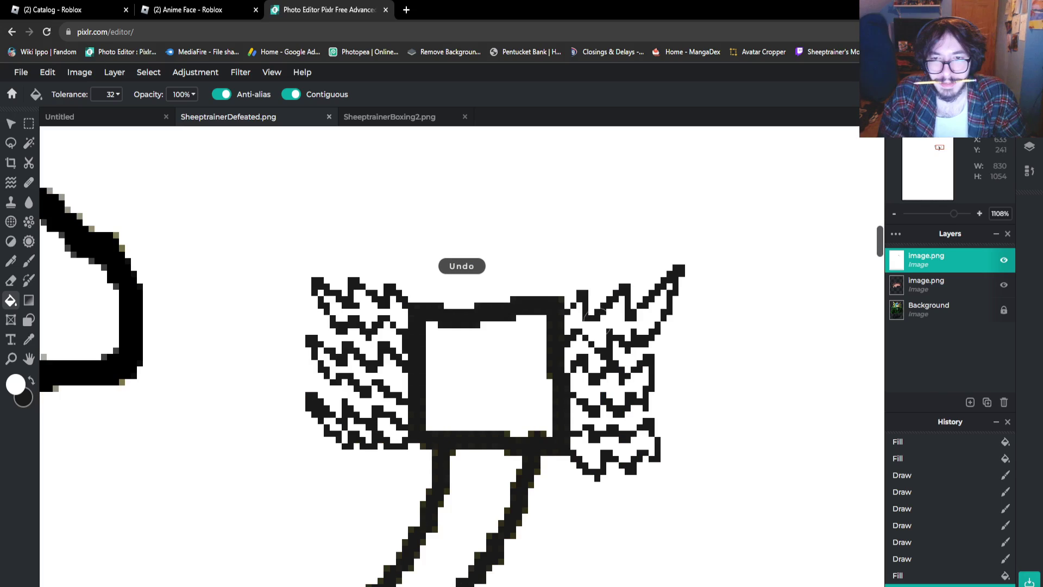
key("ctrl+z")
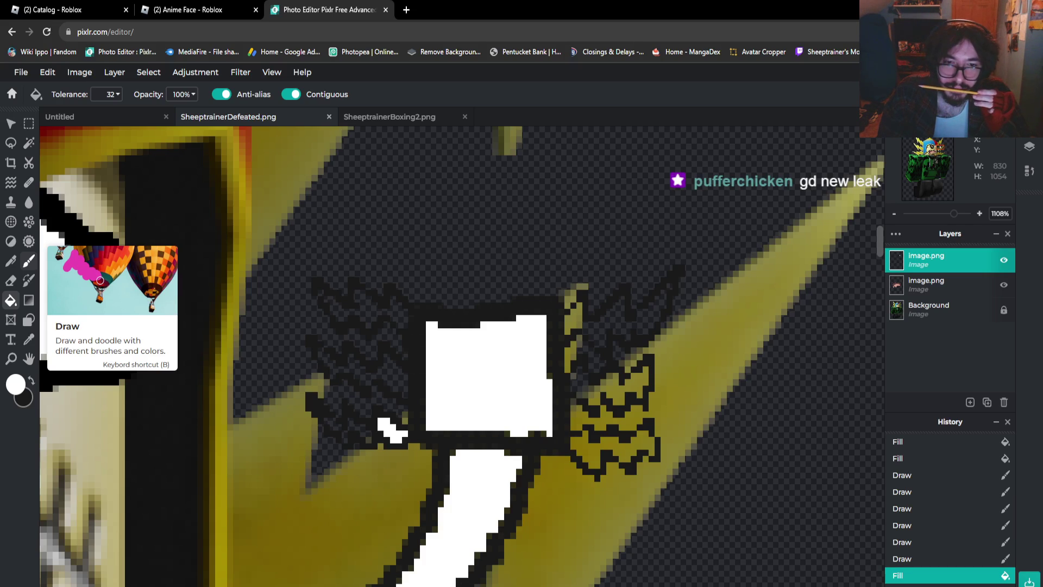
Brush the insides of the three face-side jagged shapes white, working from the lowest one up to the highest
left_click(28, 260)
scroll(381, 435, "up", 5)
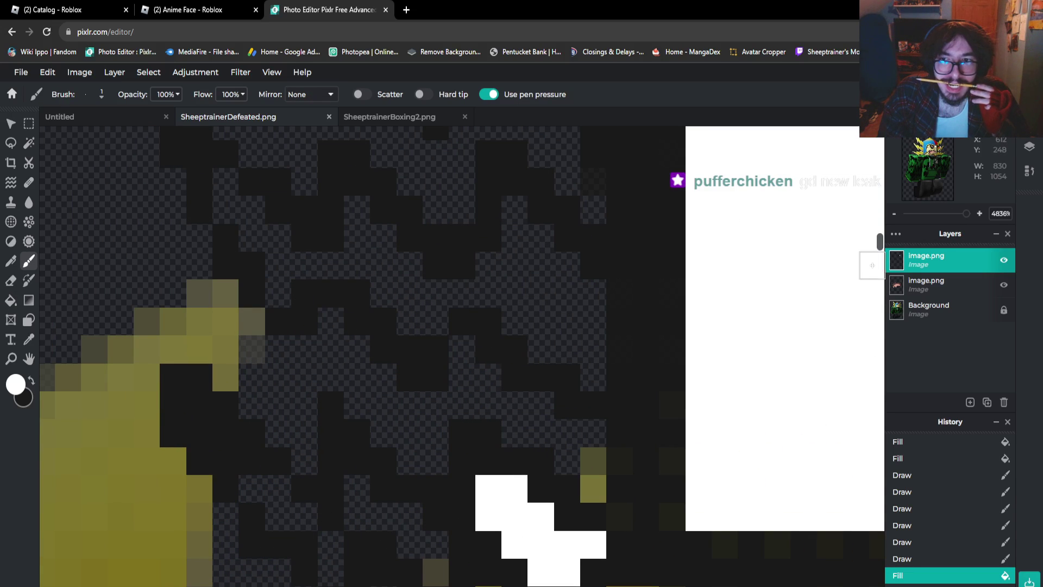
mouse_move(879, 242)
left_mouse_down()
mouse_move(880, 255)
mouse_move(880, 243)
left_mouse_up()
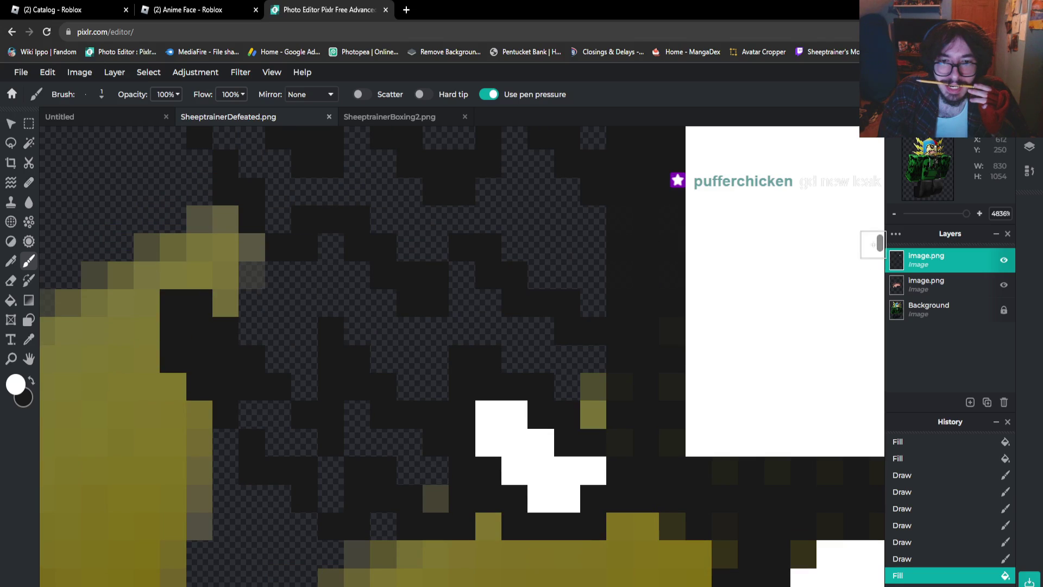
mouse_move(466, 433)
left_mouse_down()
mouse_move(437, 452)
mouse_move(437, 494)
mouse_move(428, 463)
mouse_move(363, 439)
mouse_move(357, 420)
mouse_move(334, 458)
mouse_move(331, 448)
mouse_move(332, 502)
mouse_move(319, 440)
mouse_move(274, 435)
mouse_move(250, 416)
left_mouse_up()
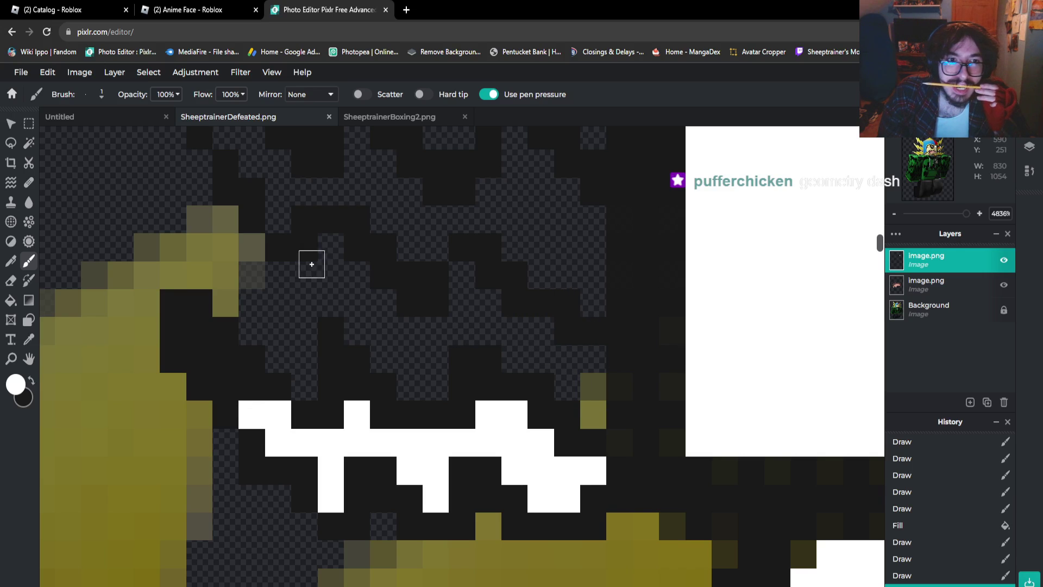
scroll(561, 328, "down", 1)
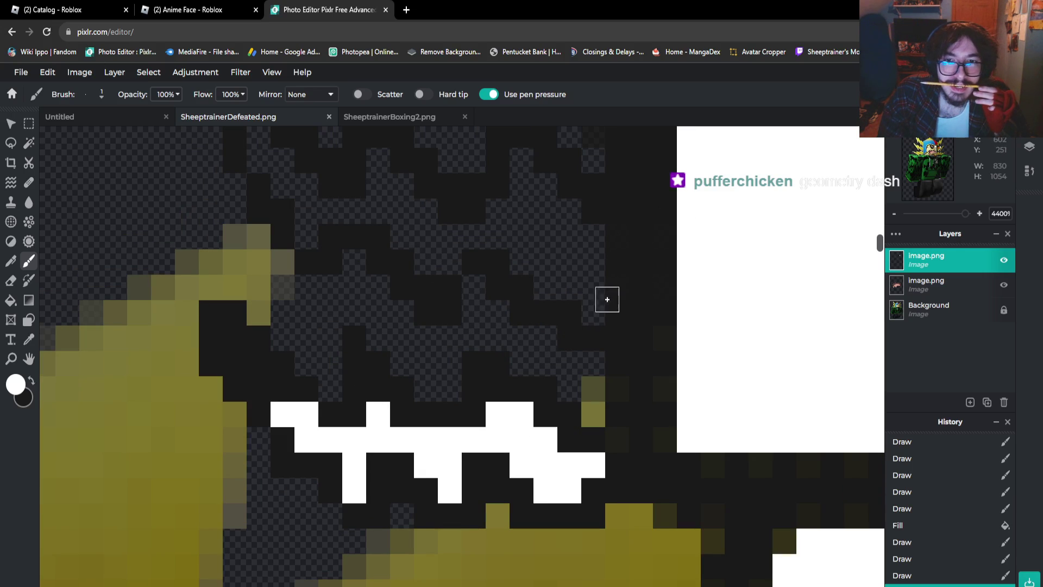
mouse_move(600, 304)
left_mouse_down()
mouse_move(588, 231)
mouse_move(559, 231)
mouse_move(563, 207)
mouse_move(539, 199)
mouse_move(522, 172)
mouse_move(526, 249)
mouse_move(536, 242)
mouse_move(553, 281)
mouse_move(563, 264)
mouse_move(501, 234)
mouse_move(497, 217)
mouse_move(491, 232)
mouse_move(434, 249)
mouse_move(403, 225)
mouse_move(423, 216)
mouse_move(375, 167)
mouse_move(377, 211)
mouse_move(315, 212)
mouse_move(310, 234)
mouse_move(303, 189)
mouse_move(259, 155)
left_mouse_up()
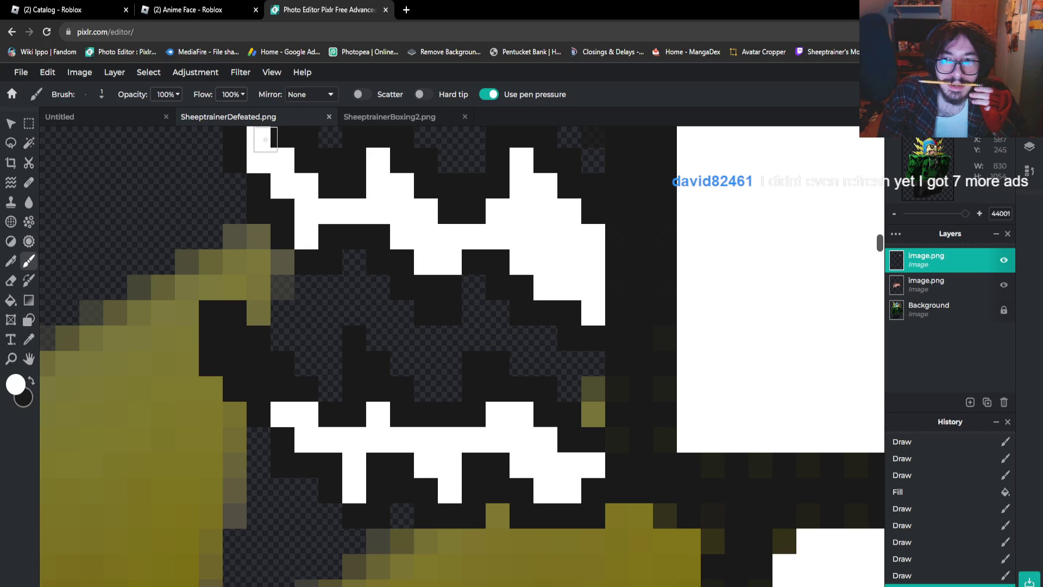
scroll(461, 353, "up", 5)
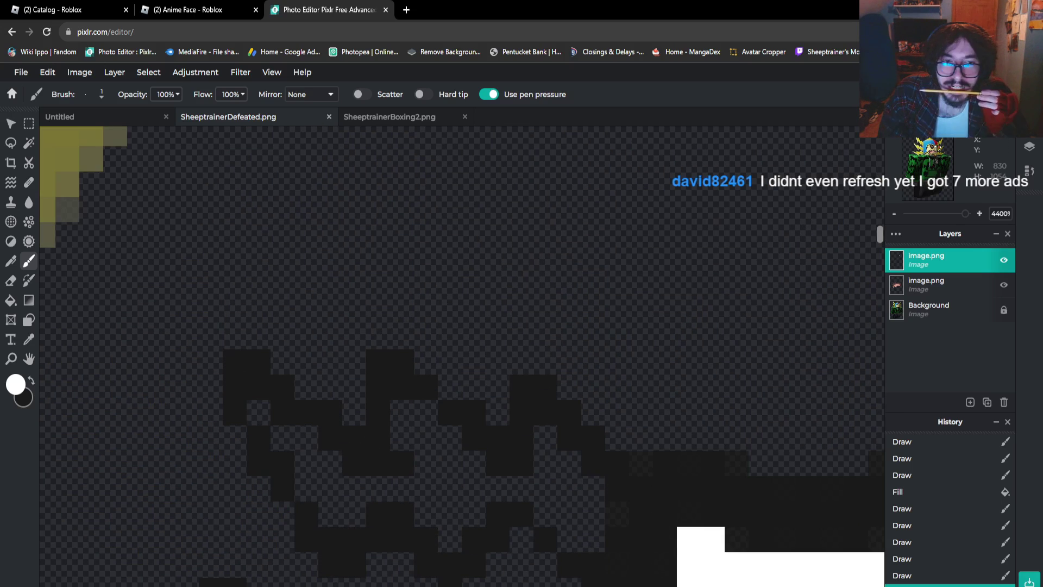
mouse_move(594, 304)
left_mouse_down()
mouse_move(586, 263)
mouse_move(548, 213)
mouse_move(550, 274)
mouse_move(533, 253)
mouse_move(483, 248)
mouse_move(479, 233)
mouse_move(477, 268)
mouse_move(455, 282)
mouse_move(459, 301)
mouse_move(443, 201)
mouse_move(421, 181)
mouse_move(407, 195)
mouse_move(430, 222)
mouse_move(431, 278)
mouse_move(431, 257)
mouse_move(449, 255)
mouse_move(315, 249)
mouse_move(333, 270)
mouse_move(347, 272)
mouse_move(330, 226)
mouse_move(305, 227)
mouse_move(304, 208)
mouse_move(263, 199)
mouse_move(256, 177)
left_mouse_up()
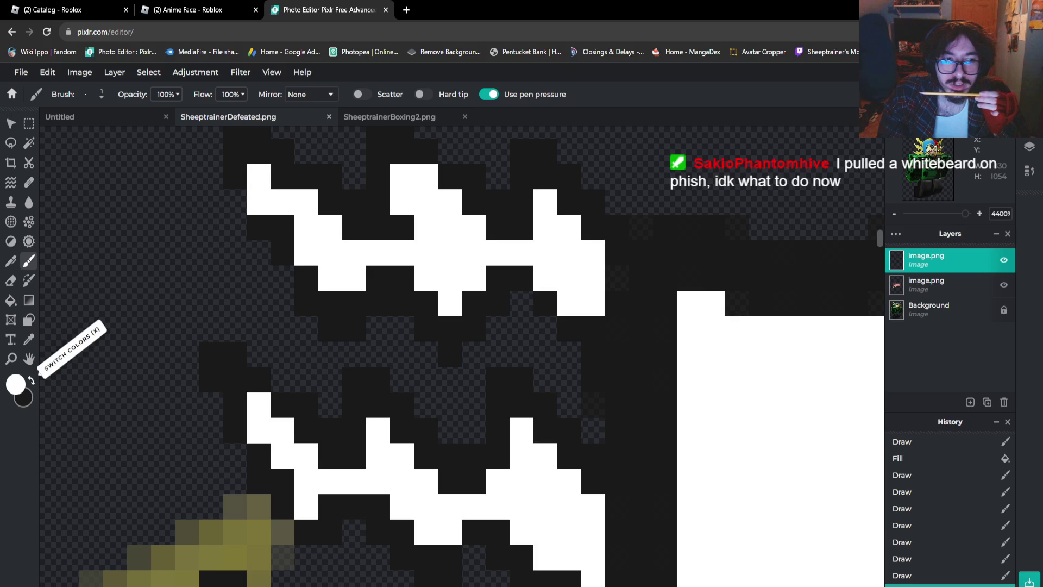
Swap the foreground colour to black and patch the missing outline pixels on the face-side jagged shapes and on the lowest outer one
left_click(31, 380)
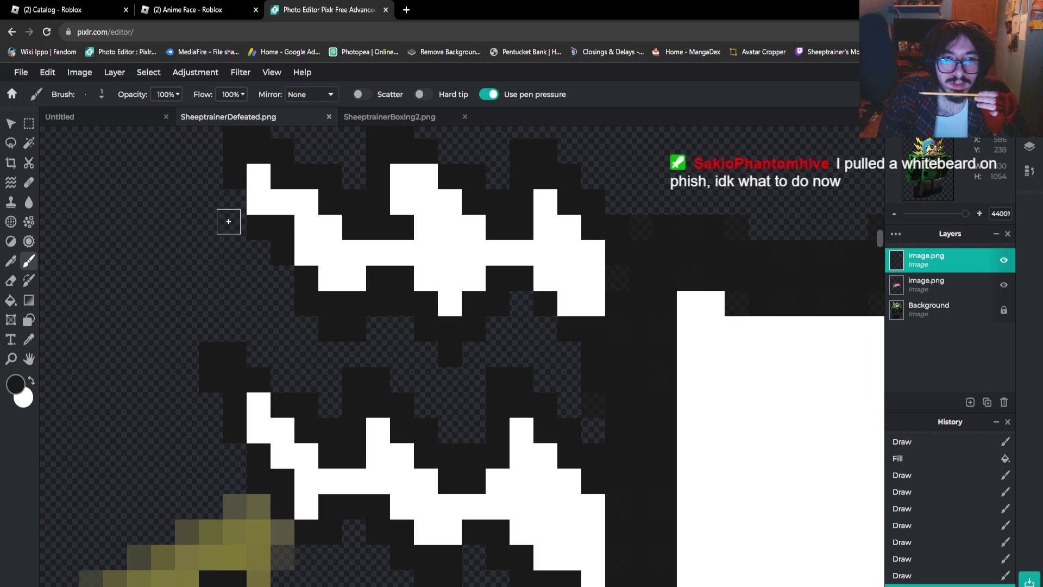
left_click(236, 456)
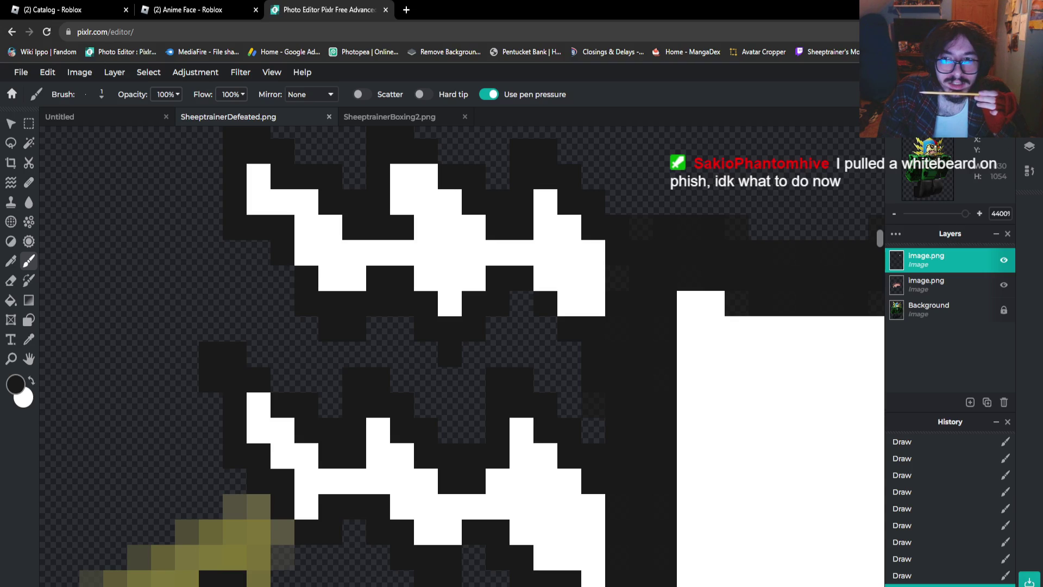
scroll(462, 356, "down", 7)
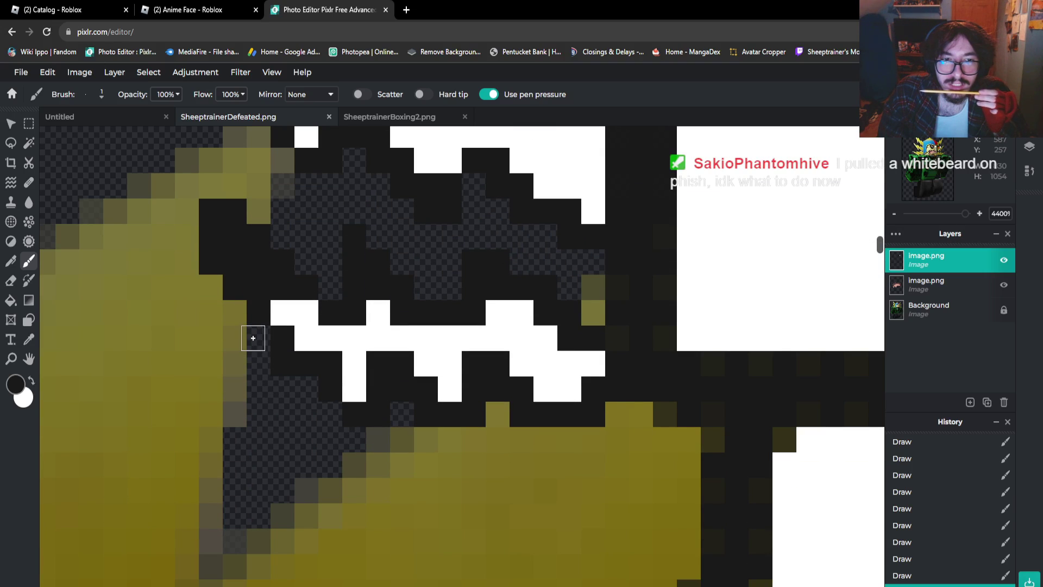
left_click(334, 422)
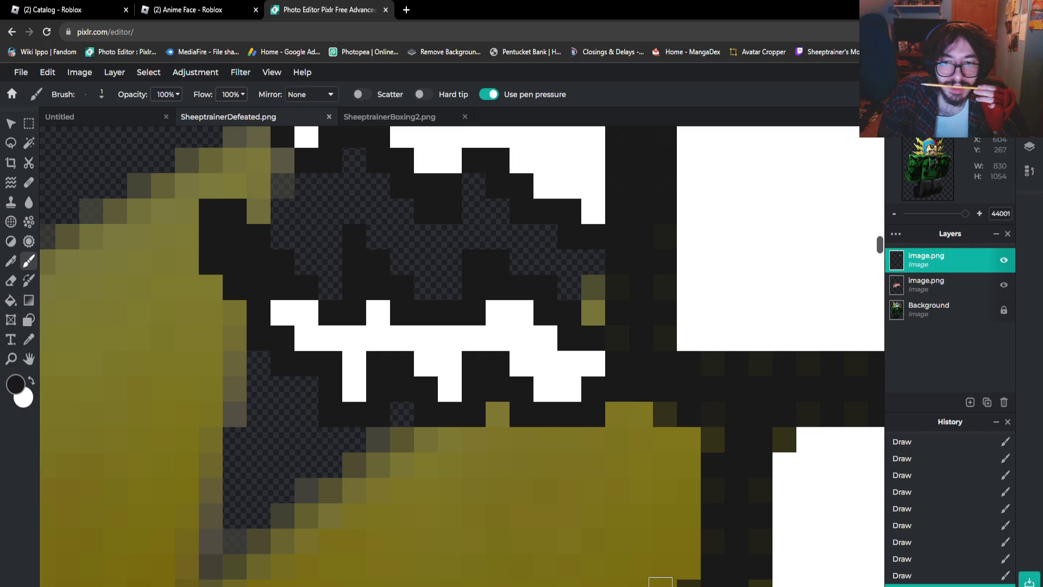
left_click_drag(660, 586, 703, 585)
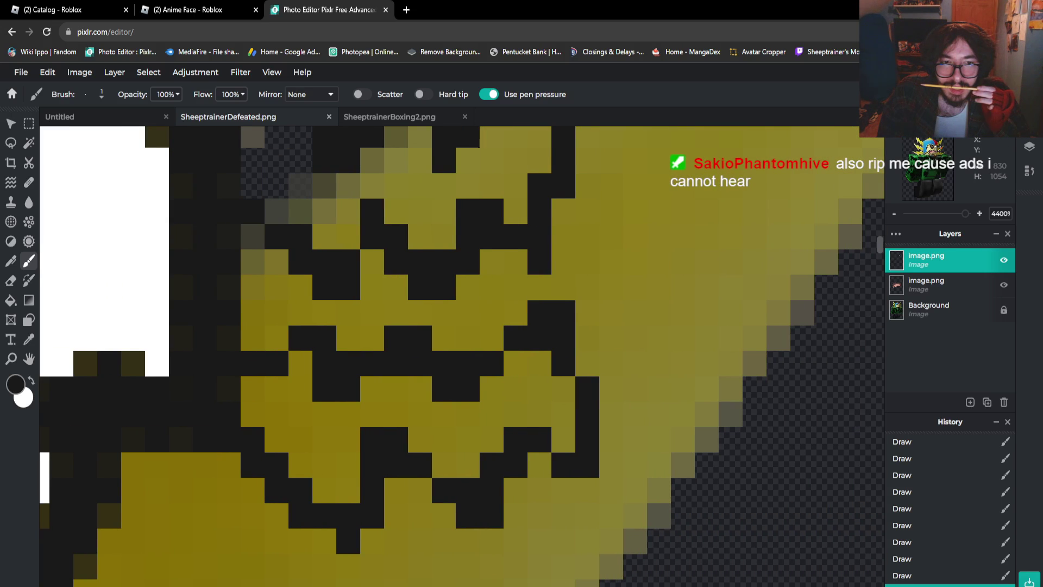
scroll(462, 356, "left", 2)
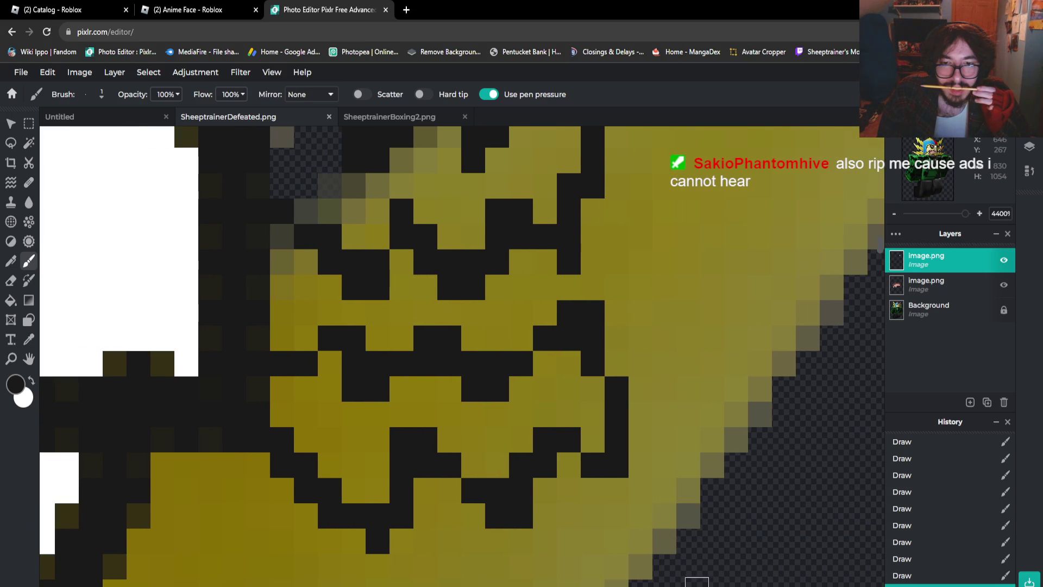
left_click(612, 368)
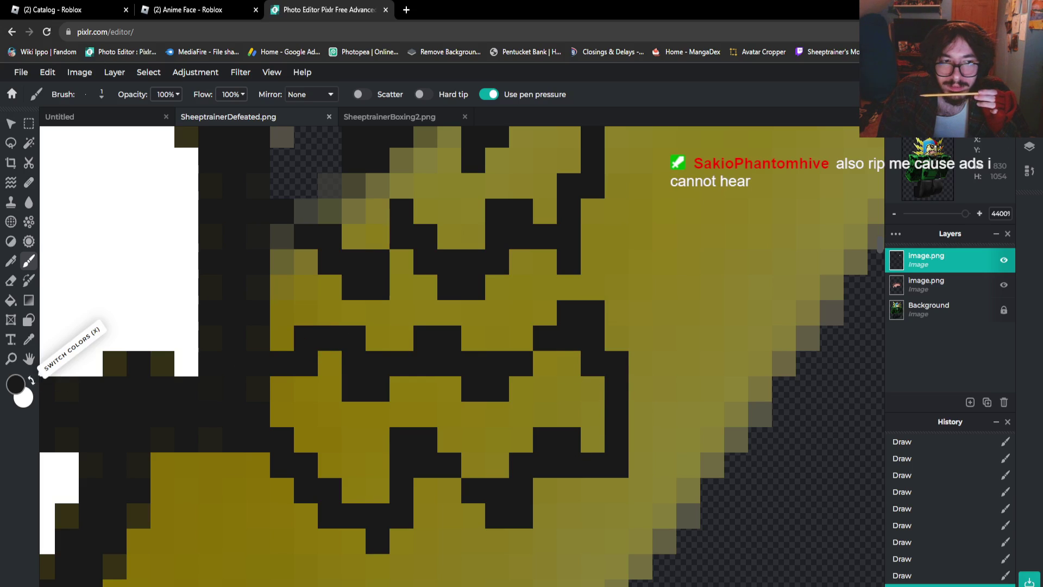
Swap the foreground colour back to white and fill the inside of the lowest outer jagged shape with it
left_click(32, 379)
left_click(10, 300)
left_click(437, 414)
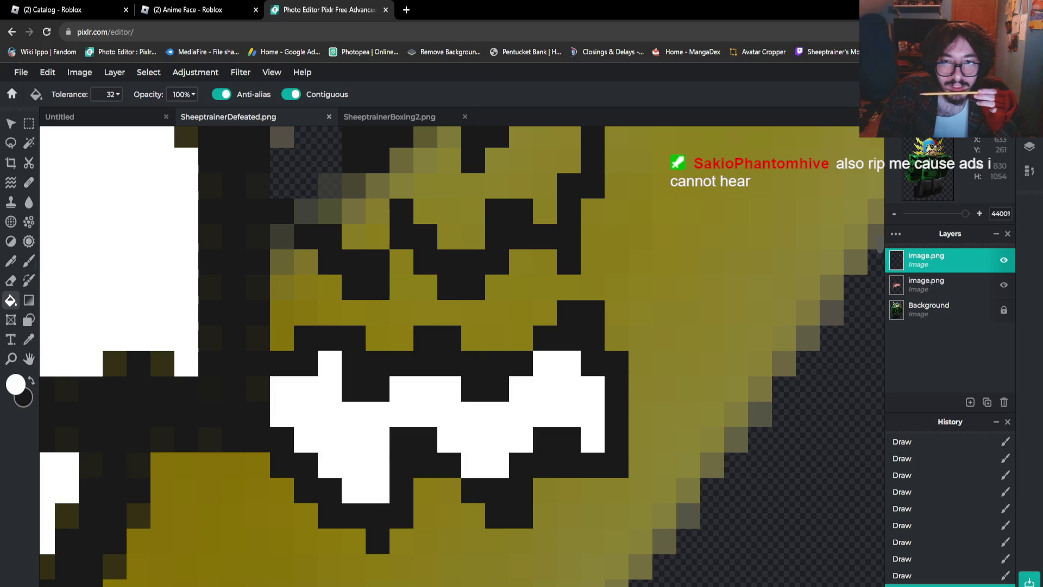
scroll(462, 356, "up", 3)
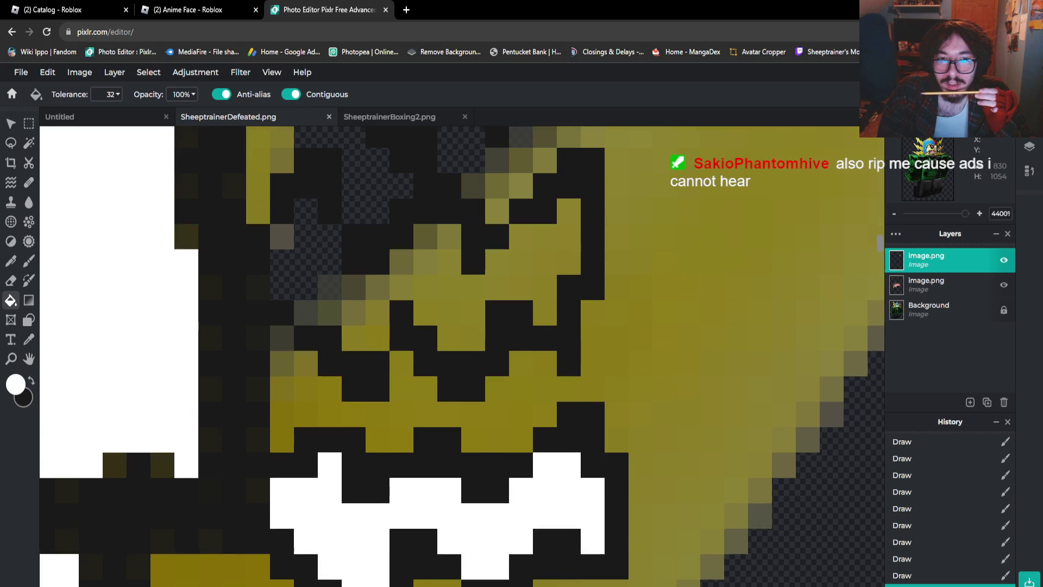
Try filling the middle outer jagged shape, first with black and then with white, and undo both fills
left_click(31, 379)
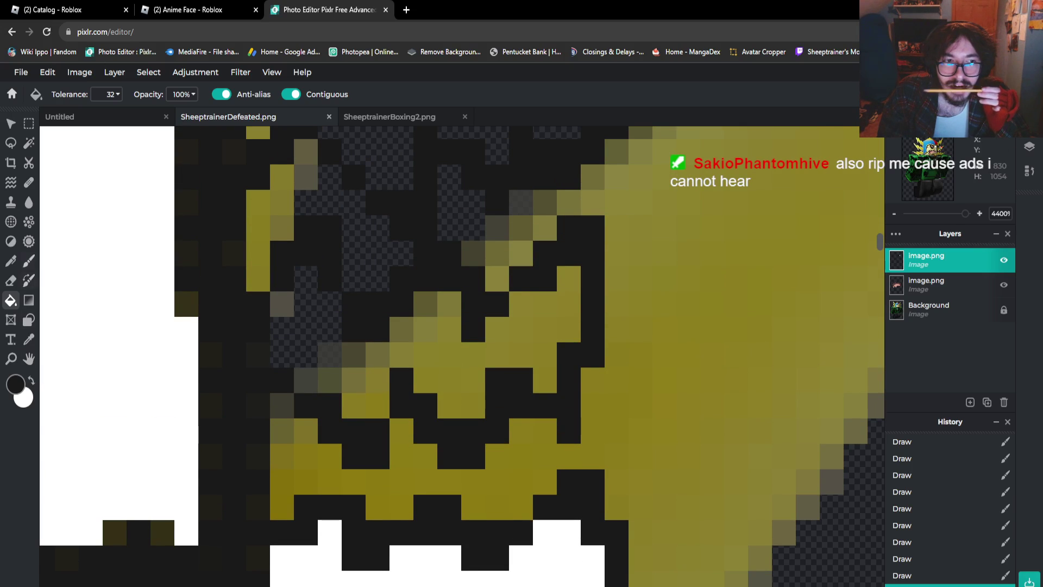
left_click(29, 260)
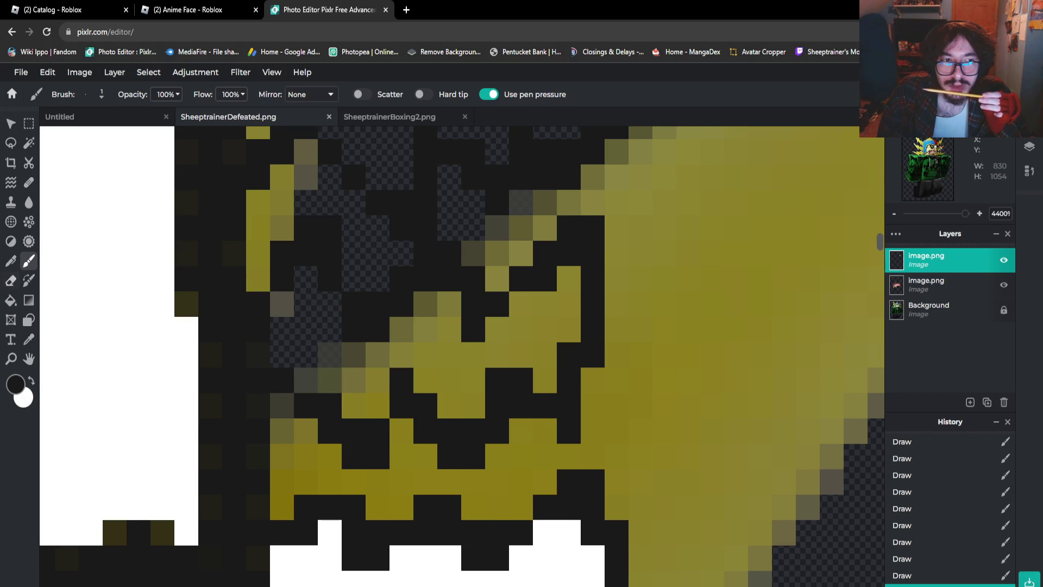
left_click(10, 300)
left_click(428, 347)
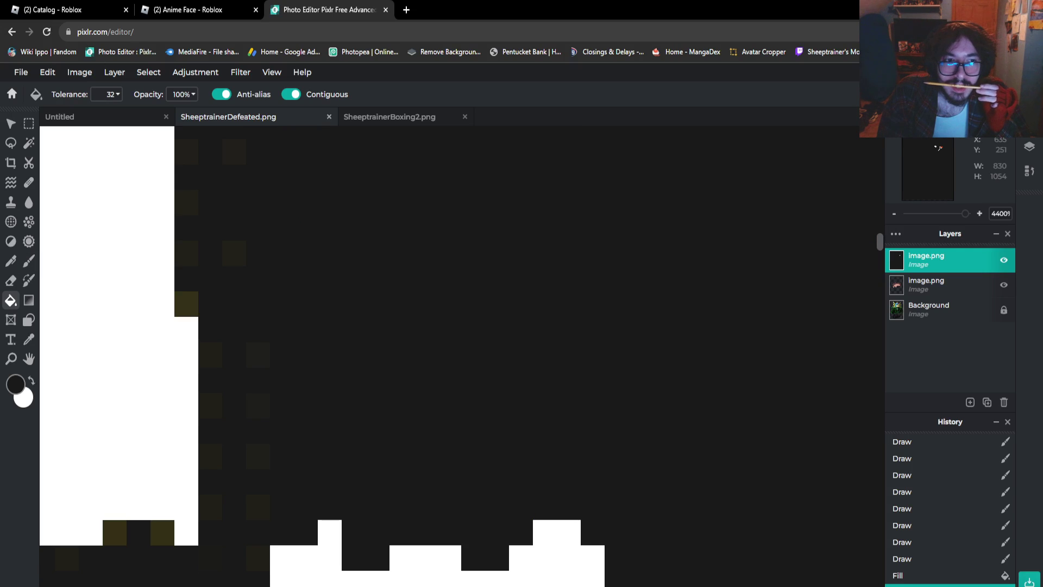
key("ctrl+z")
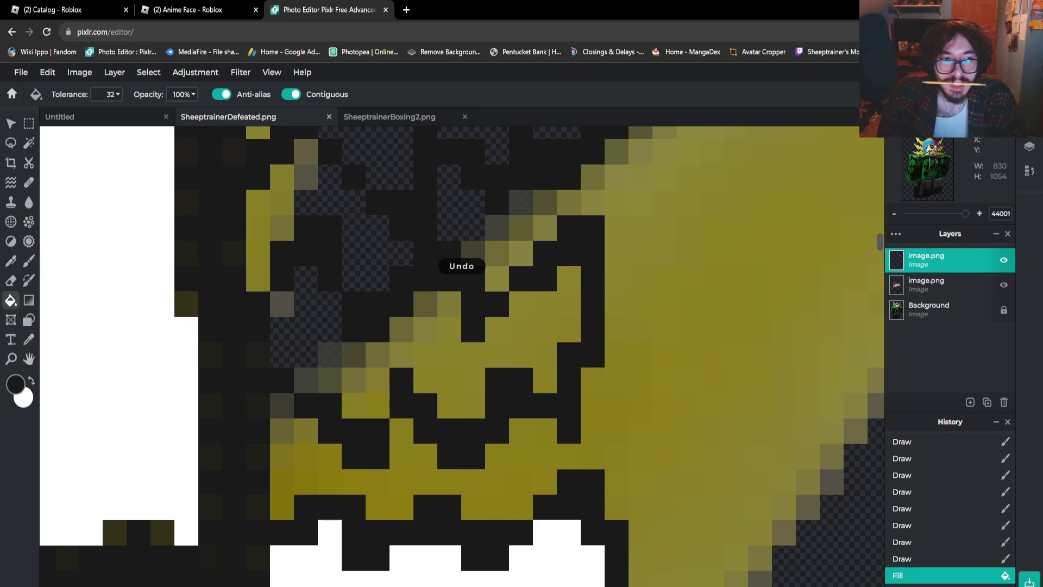
left_click(31, 380)
left_click(428, 347)
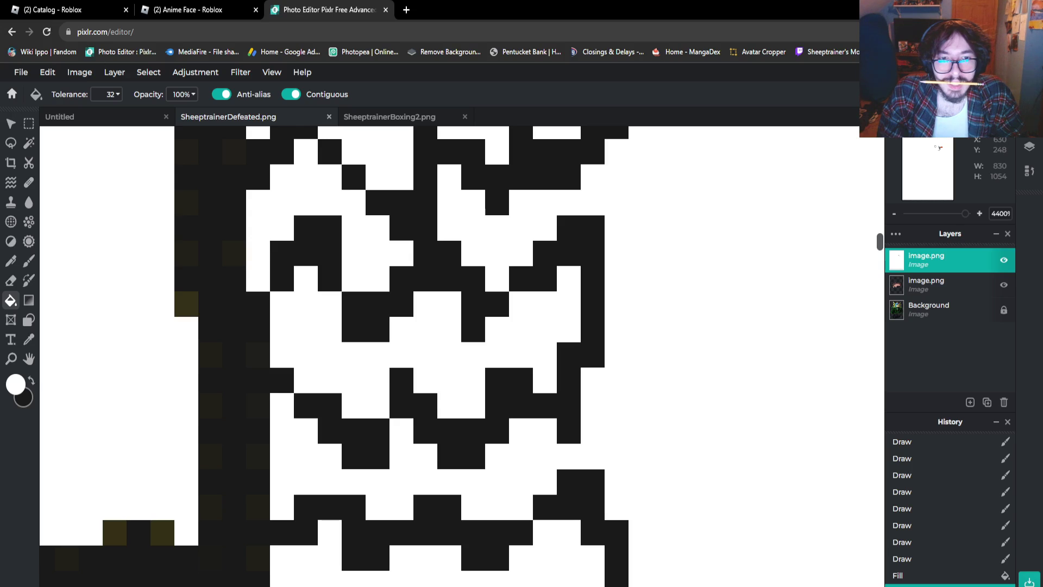
right_click(303, 375)
key("ctrl+z")
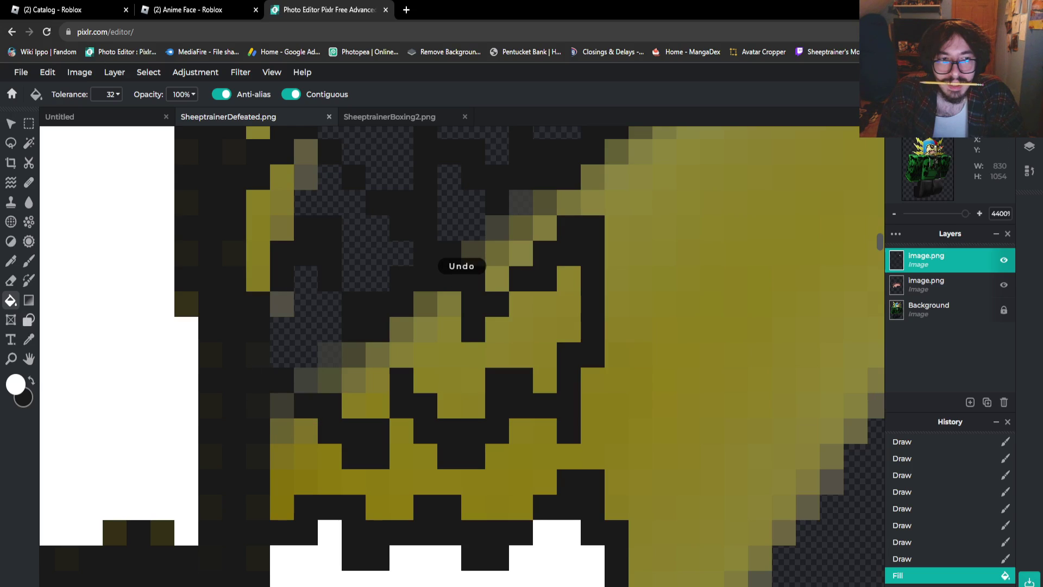
Try patching the middle outer jagged shape's outline with single black pixels before a white fill, and undo these edits
left_click(31, 379)
key("b")
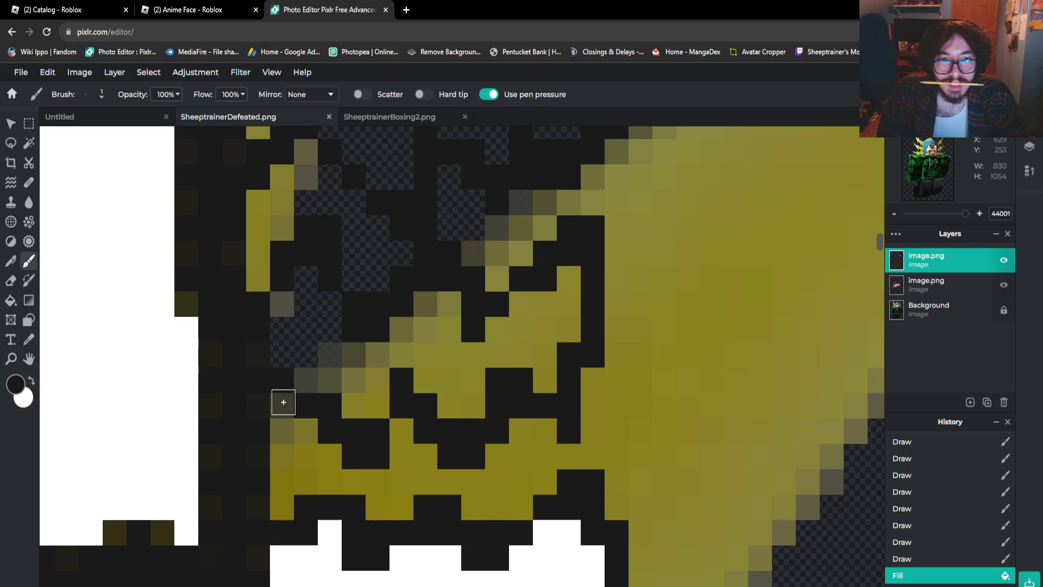
left_click(279, 400)
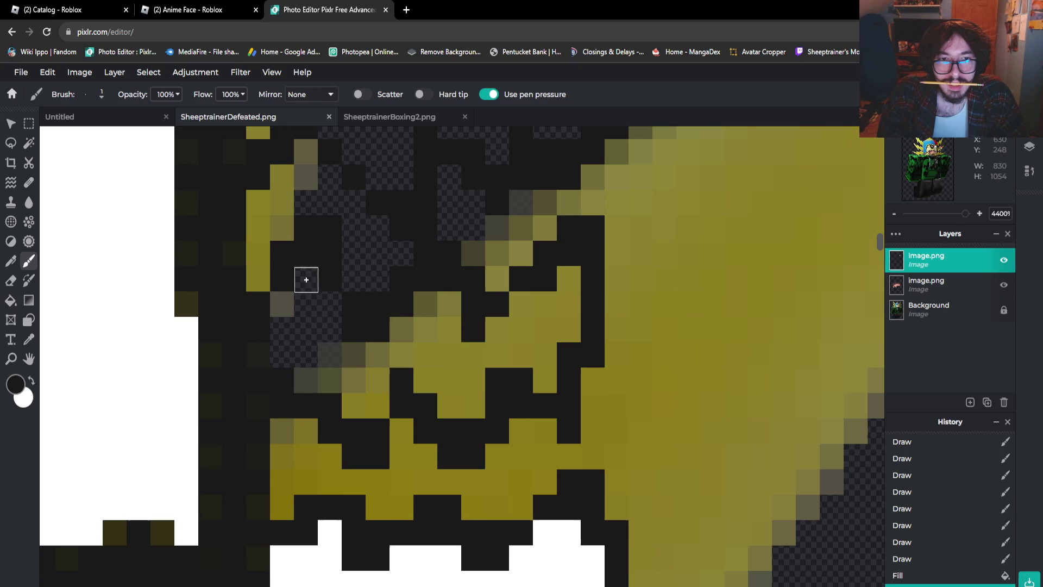
left_click(353, 283)
left_click(31, 380)
left_click(11, 300)
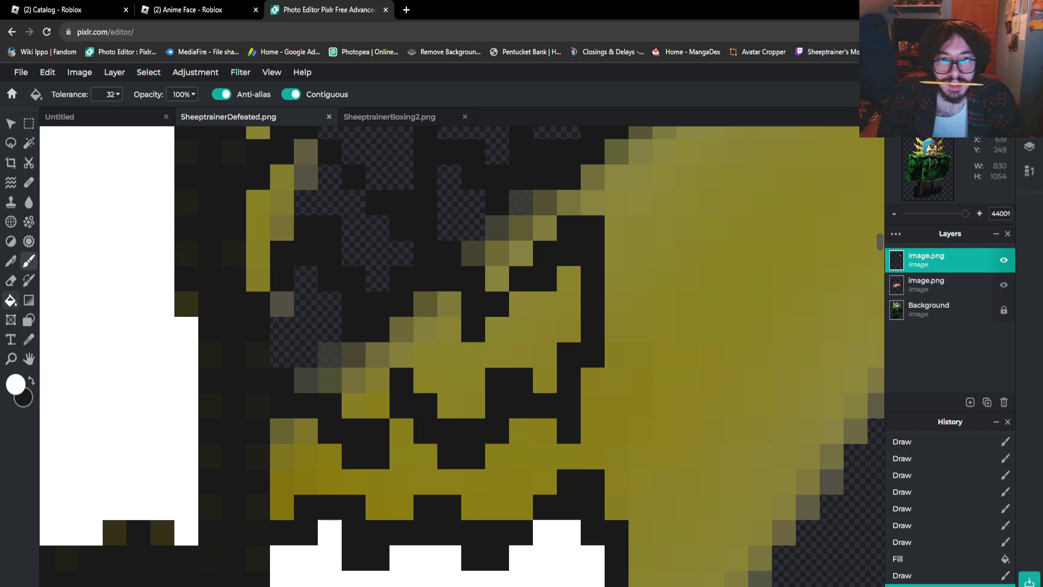
left_click(334, 315)
key("ctrl+z")
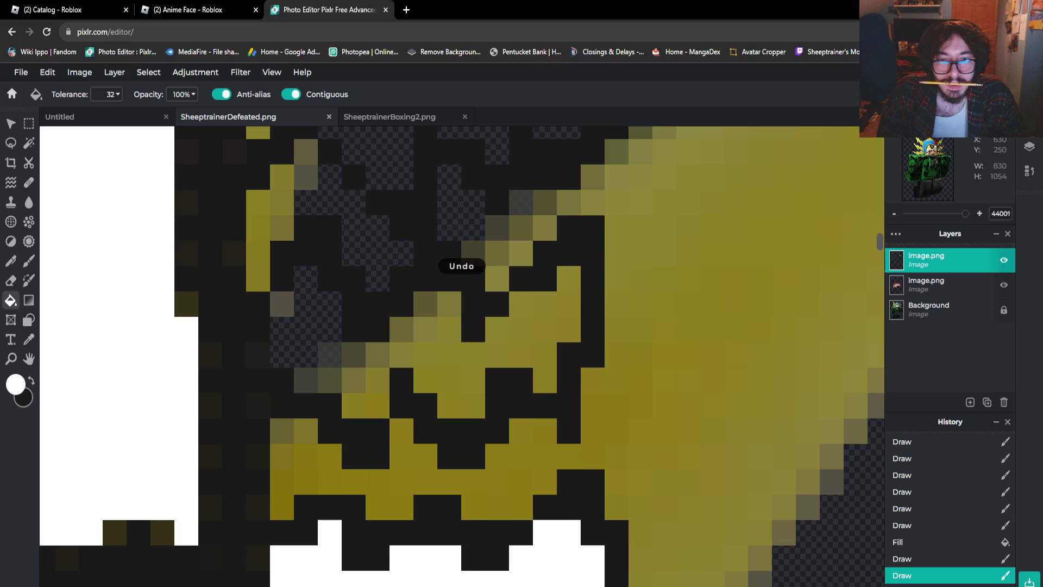
key("ctrl+z")
key("ctrl+z")
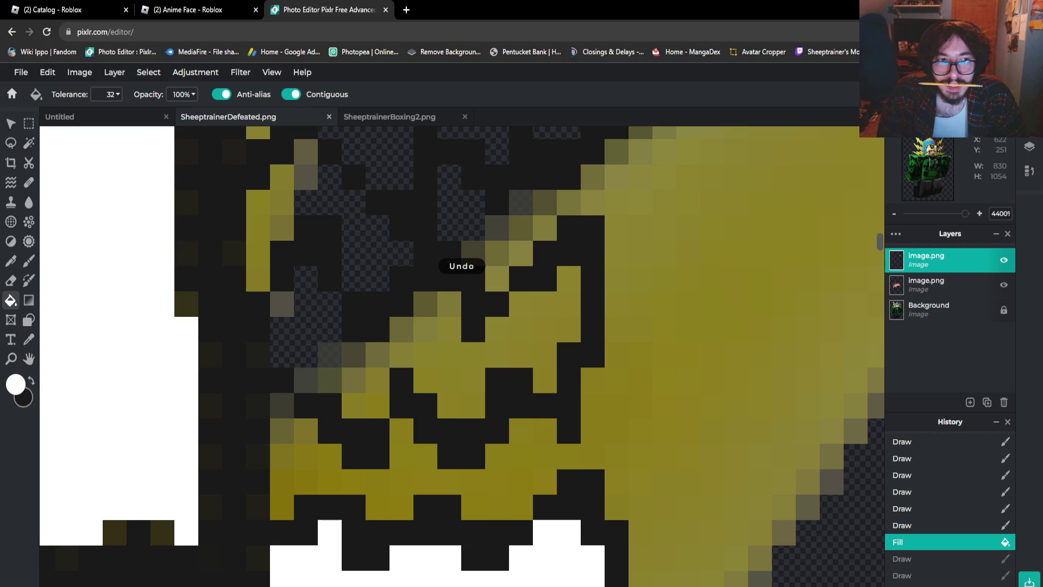
Brush the inside of the middle outer jagged shape white
key("b")
mouse_move(304, 276)
left_mouse_down()
mouse_move(289, 298)
mouse_move(282, 347)
mouse_move(294, 349)
mouse_move(324, 309)
mouse_move(328, 352)
mouse_move(317, 371)
mouse_move(374, 388)
mouse_move(361, 398)
mouse_move(364, 361)
mouse_move(398, 356)
mouse_move(442, 307)
mouse_move(442, 342)
mouse_move(426, 354)
mouse_move(432, 383)
mouse_move(459, 377)
mouse_move(457, 401)
mouse_move(473, 396)
mouse_move(476, 359)
mouse_move(490, 349)
mouse_move(539, 349)
mouse_move(542, 374)
mouse_move(530, 327)
mouse_move(497, 325)
mouse_move(566, 303)
mouse_move(571, 279)
mouse_move(569, 324)
left_mouse_up()
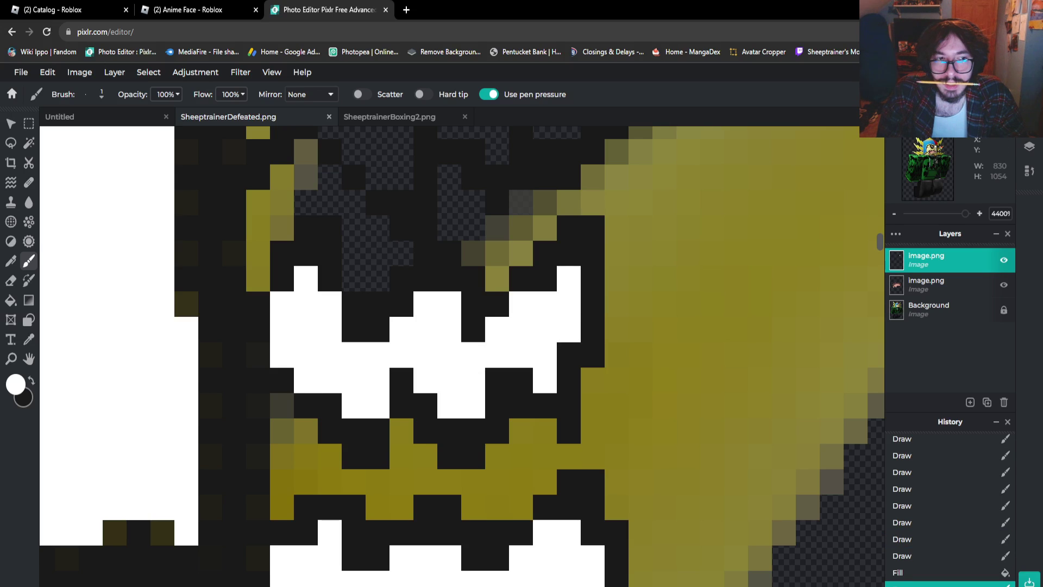
Set the eraser size to 1 px and erase the surplus black pixels along the lower edge of the middle outer jagged shape
key("e")
left_click(85, 94)
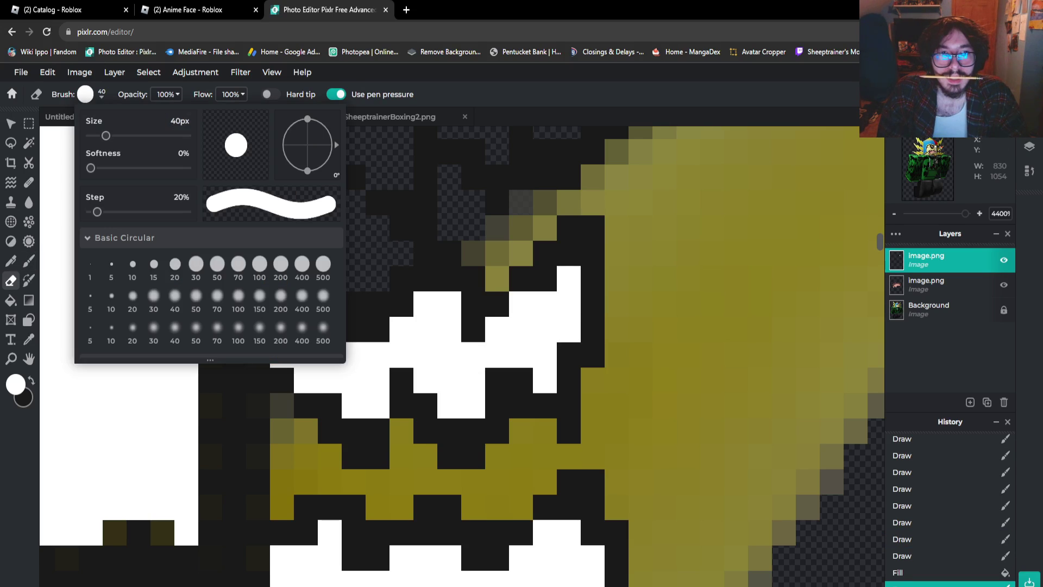
left_click(179, 120)
type("1")
left_click(468, 455)
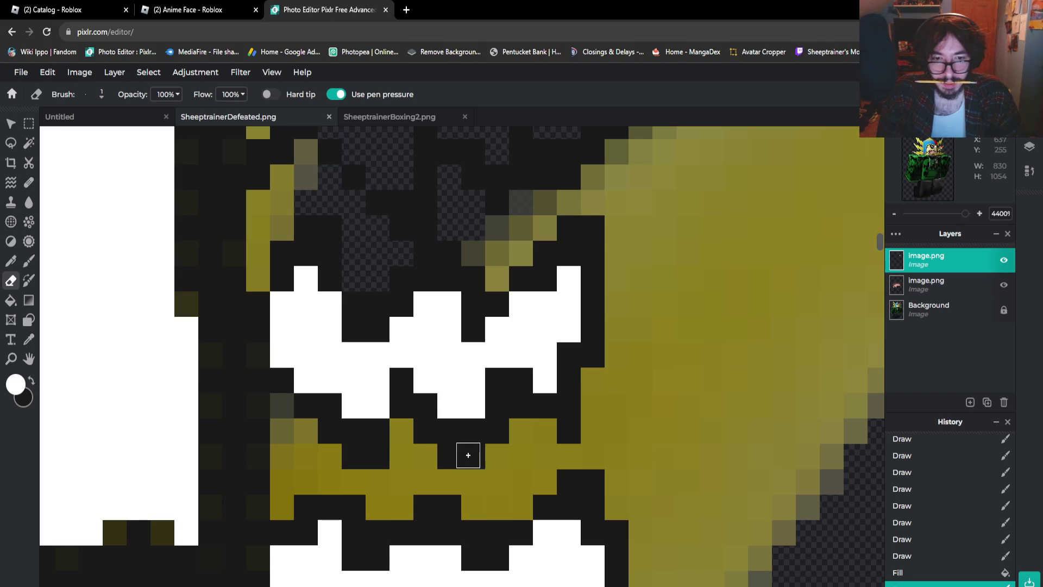
left_click_drag(352, 464, 492, 464)
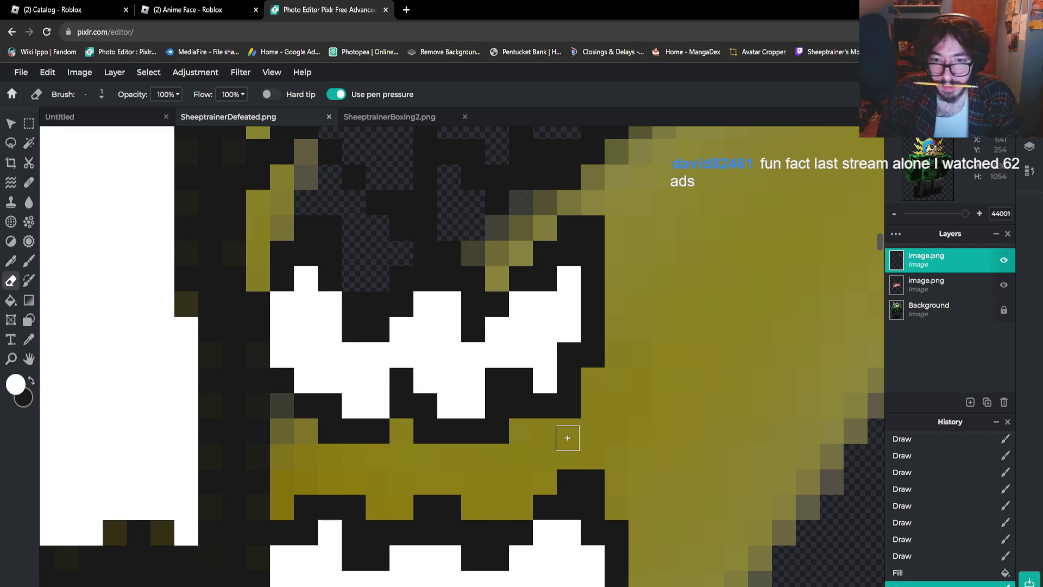
left_click(567, 432)
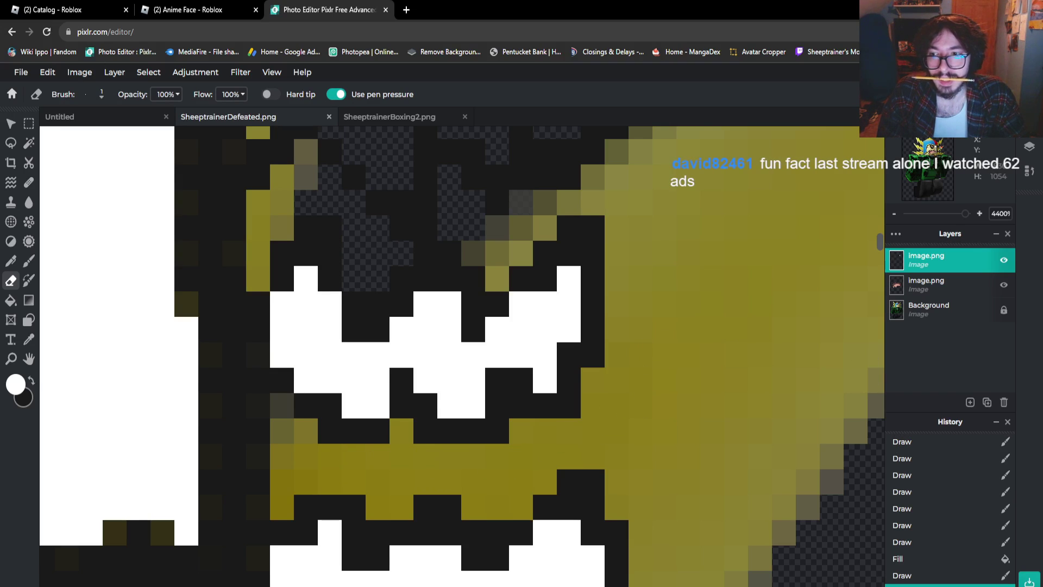
Erase the surplus black pixels along the upper edge of the middle outer jagged shape, undoing only the erasure at its outer corner
scroll(462, 354, "up", 2)
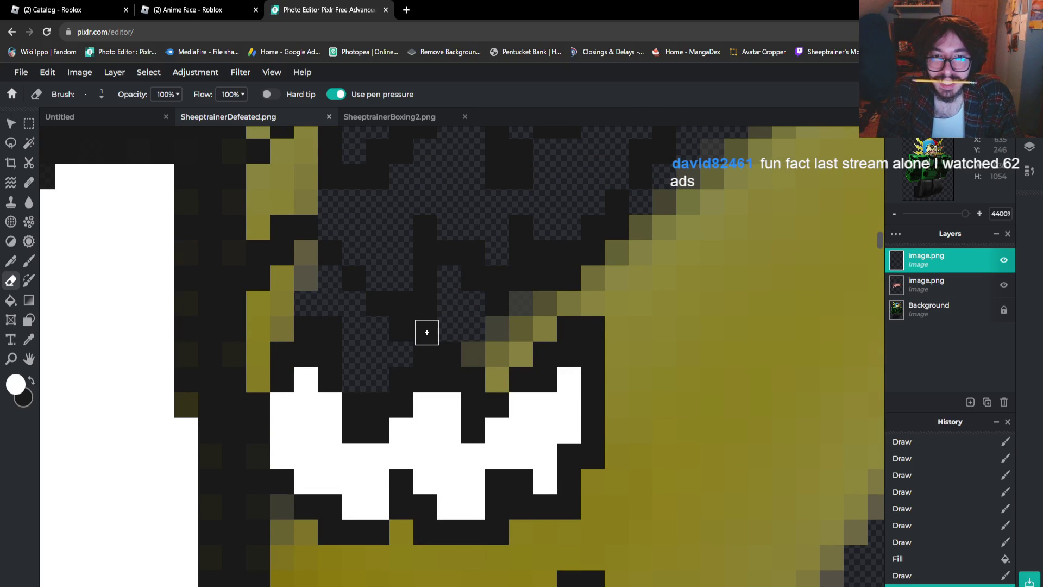
left_click_drag(308, 330, 347, 331)
scroll(462, 353, "up", 5)
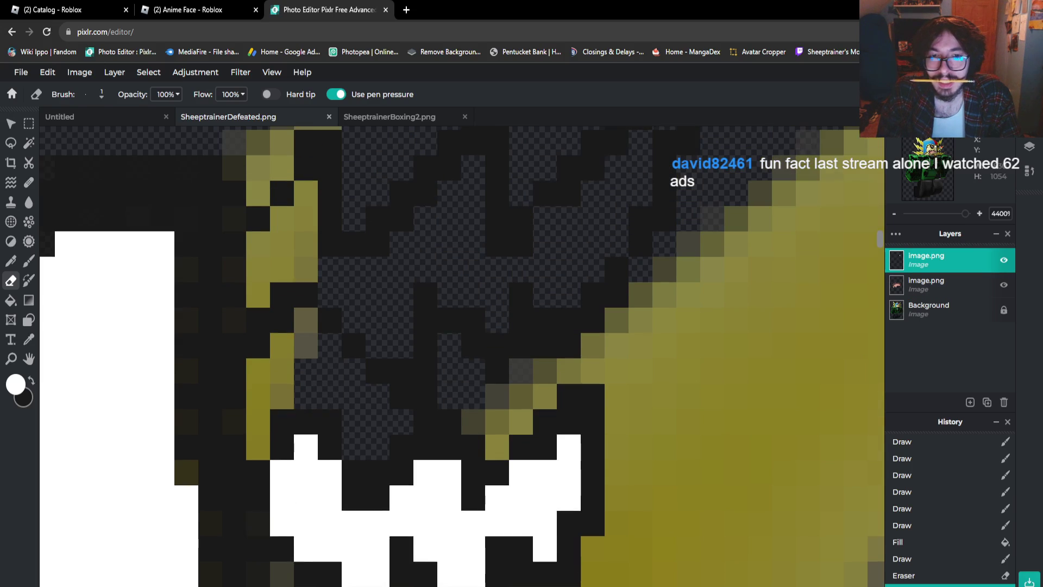
left_click(29, 260)
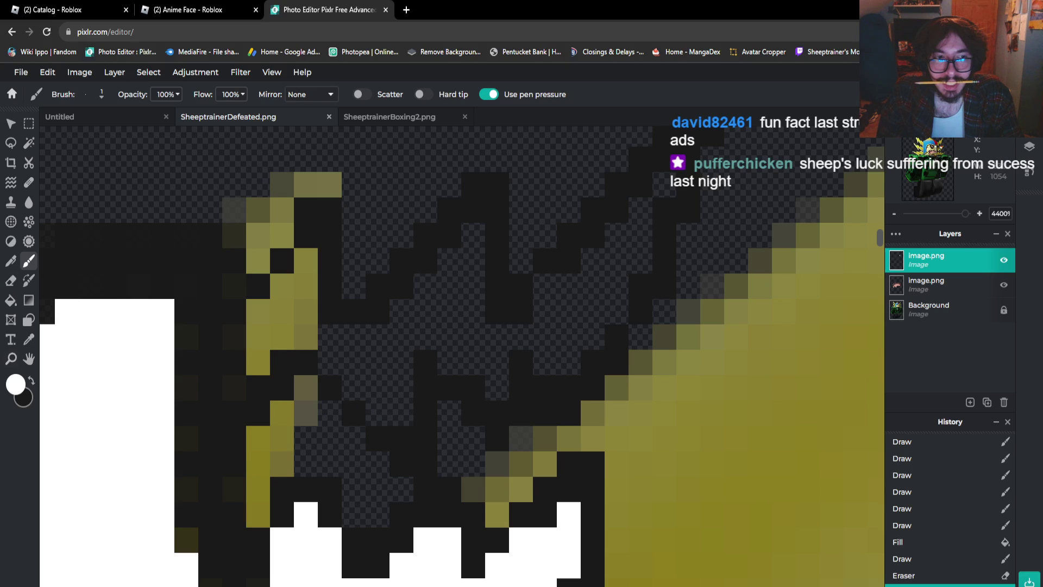
left_click(10, 300)
left_click(10, 280)
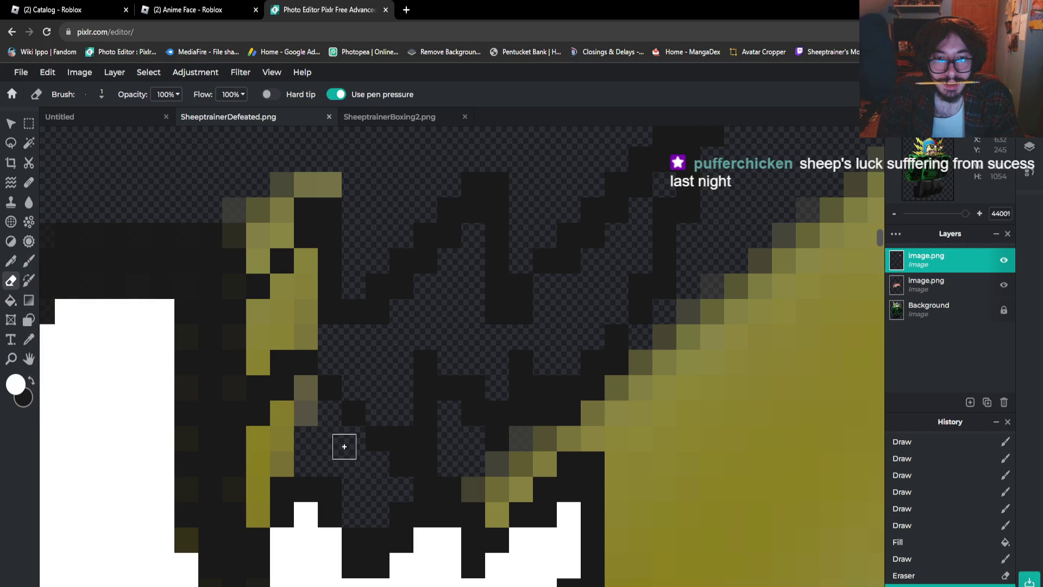
left_click_drag(398, 463, 435, 461)
left_click_drag(512, 466, 589, 455)
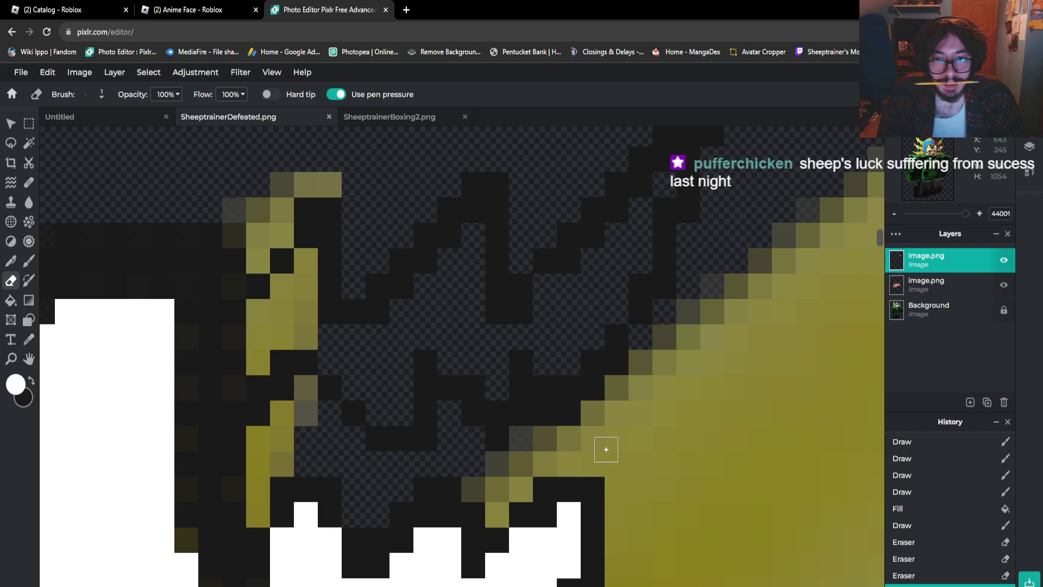
key("ctrl+z")
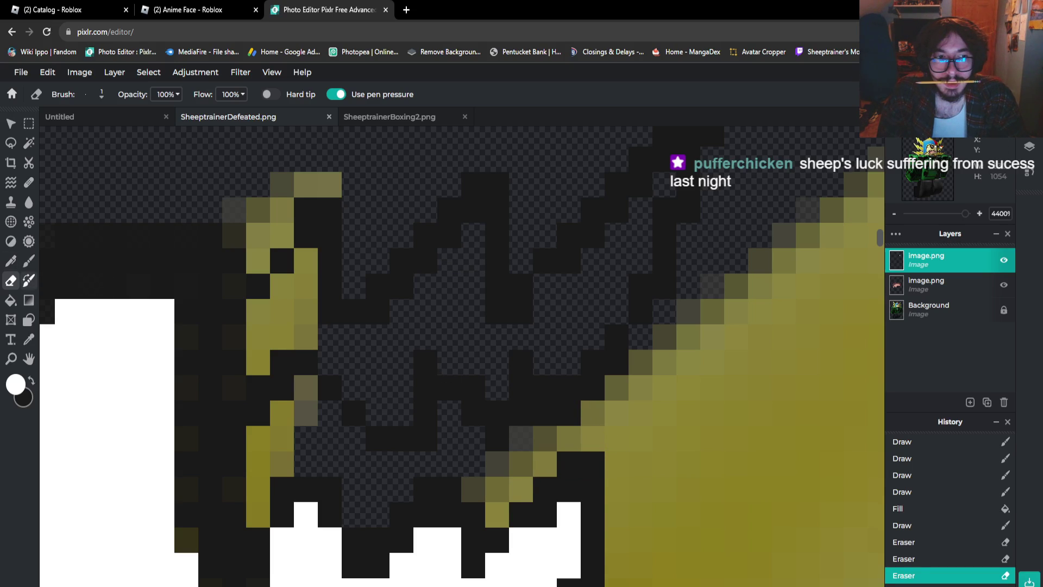
Brush the inside of the highest outer jagged shape white
key("b")
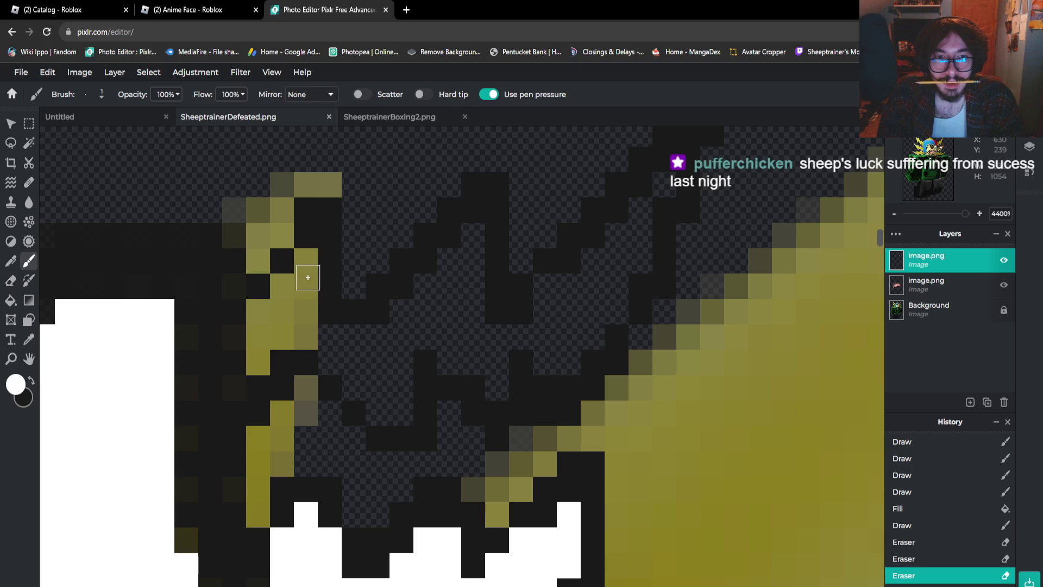
mouse_move(305, 274)
left_mouse_down()
mouse_move(291, 325)
mouse_move(293, 291)
mouse_move(257, 348)
mouse_move(261, 313)
mouse_move(256, 355)
mouse_move(287, 332)
mouse_move(333, 338)
mouse_move(337, 352)
mouse_move(350, 343)
mouse_move(399, 351)
mouse_move(396, 413)
mouse_move(370, 376)
mouse_move(359, 382)
mouse_move(387, 407)
mouse_move(396, 376)
mouse_move(386, 373)
mouse_move(408, 315)
mouse_move(450, 272)
mouse_move(470, 268)
mouse_move(476, 242)
mouse_move(471, 354)
mouse_move(461, 363)
mouse_move(457, 334)
mouse_move(434, 334)
mouse_move(495, 347)
mouse_move(487, 379)
mouse_move(498, 342)
mouse_move(566, 356)
mouse_move(570, 337)
mouse_move(591, 338)
mouse_move(590, 313)
mouse_move(546, 308)
mouse_move(549, 288)
mouse_move(601, 286)
mouse_move(618, 305)
mouse_move(614, 251)
mouse_move(596, 263)
mouse_move(635, 253)
mouse_move(635, 237)
mouse_move(621, 238)
mouse_move(661, 206)
mouse_move(671, 175)
left_mouse_up()
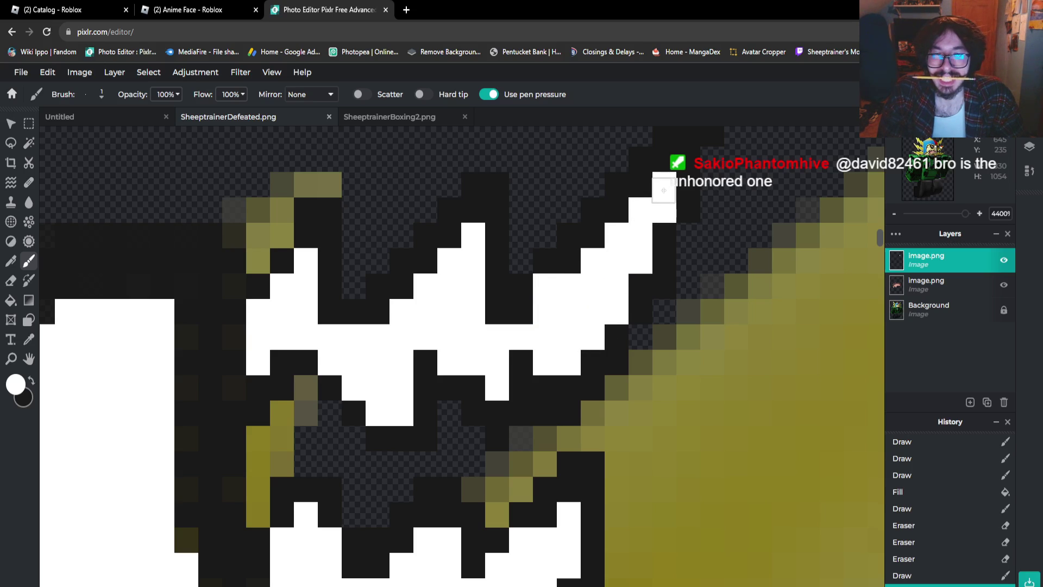
Examine the finished box with its jagged wings beside the character's head, both from afar and close up
scroll(442, 365, "down", 4)
scroll(446, 368, "down", 5)
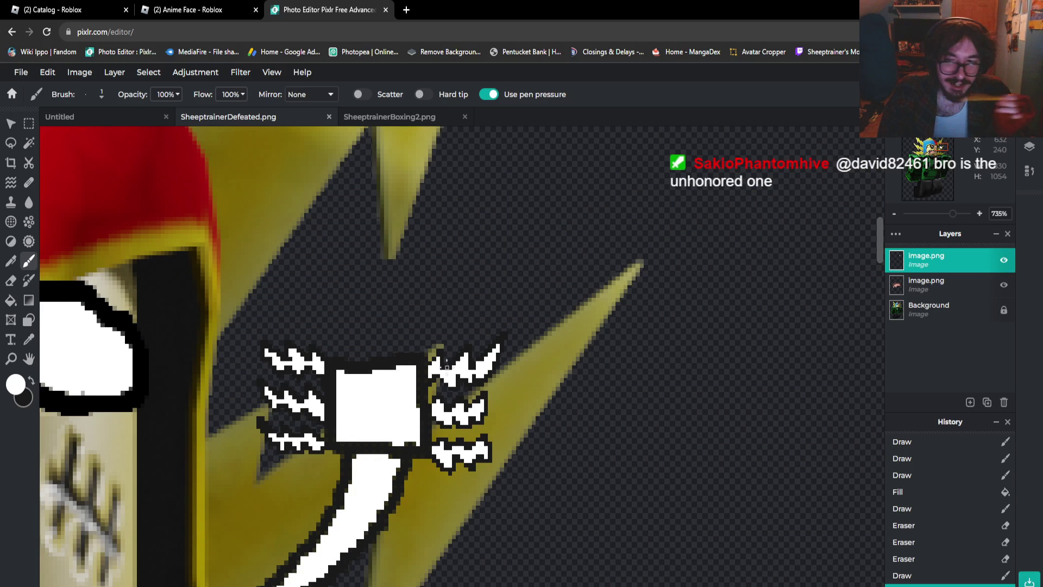
scroll(446, 364, "down", 2)
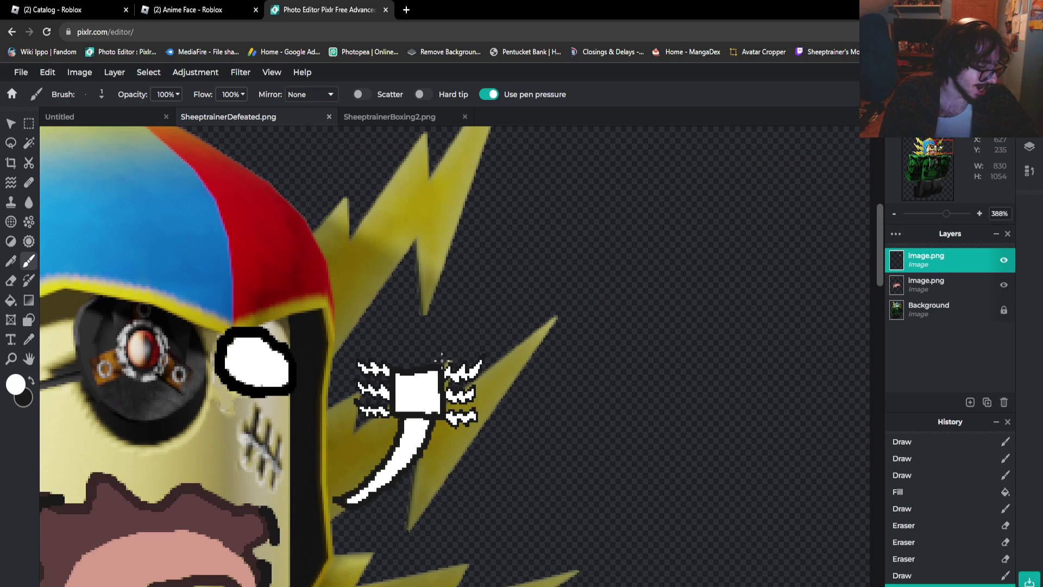
scroll(442, 359, "down", 2)
scroll(665, 380, "up", 5)
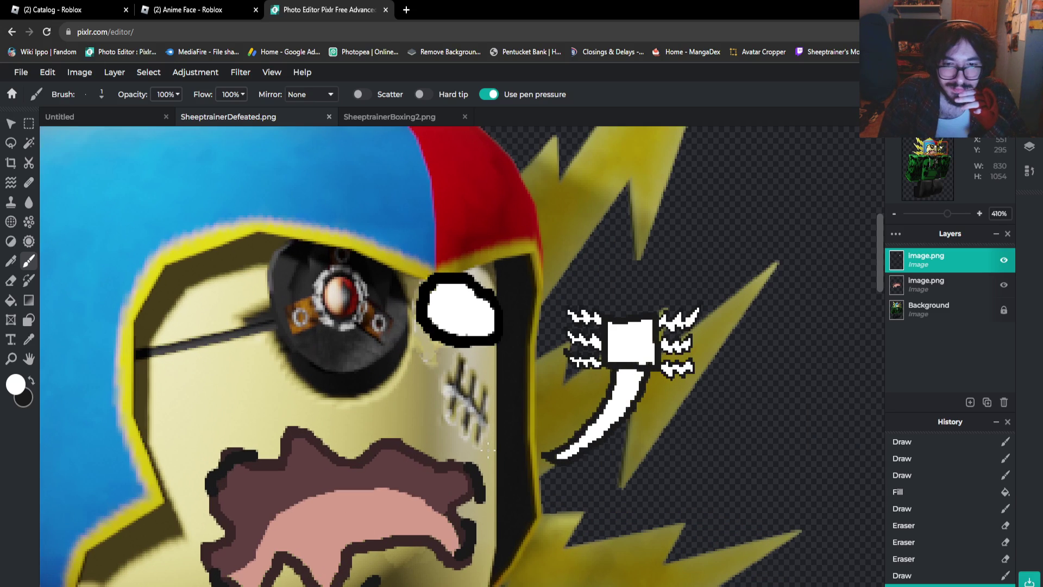
scroll(671, 446, "up", 2)
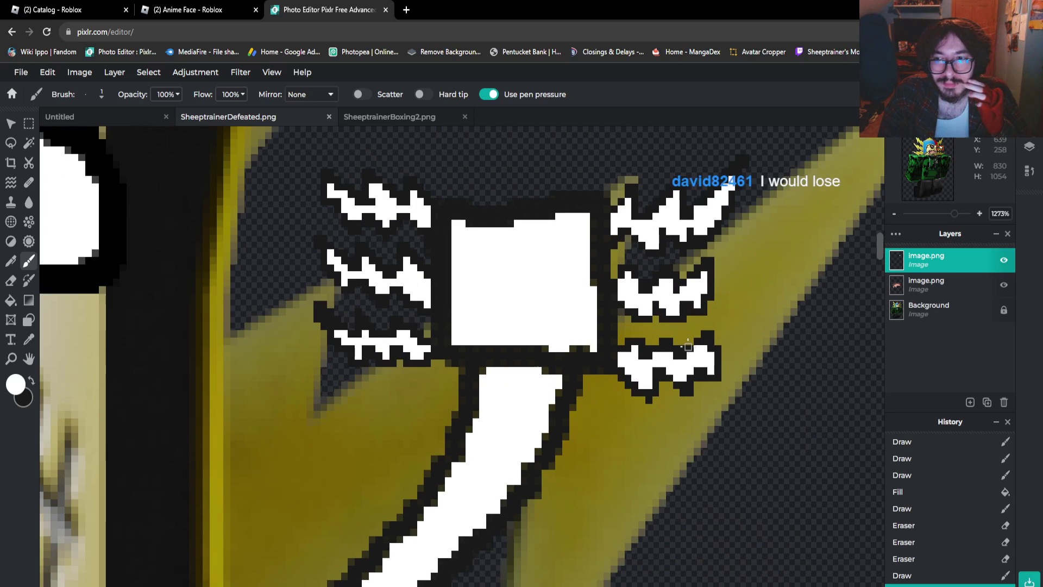
scroll(681, 340, "down", 3)
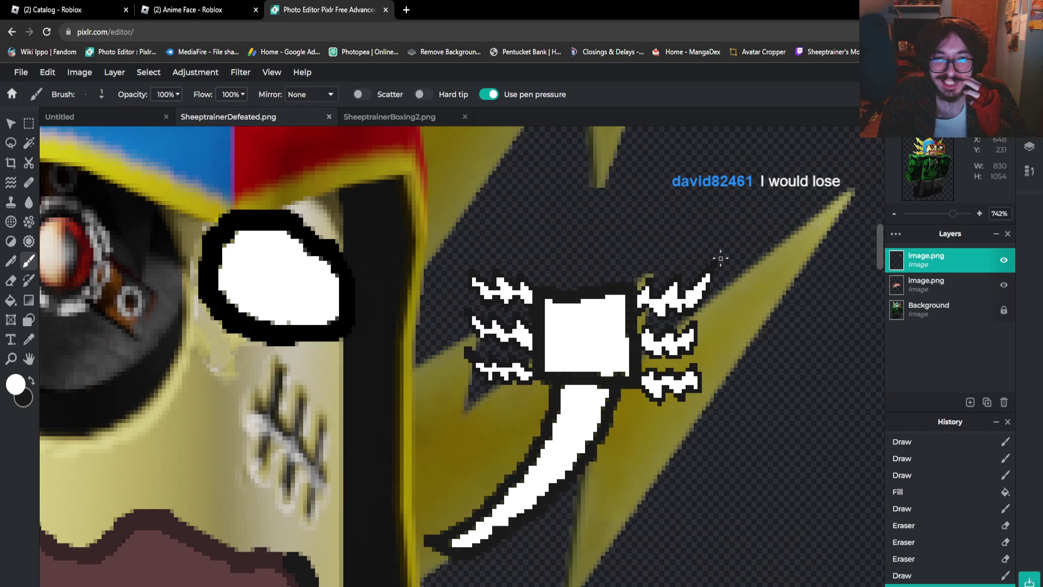
scroll(721, 260, "up", 2)
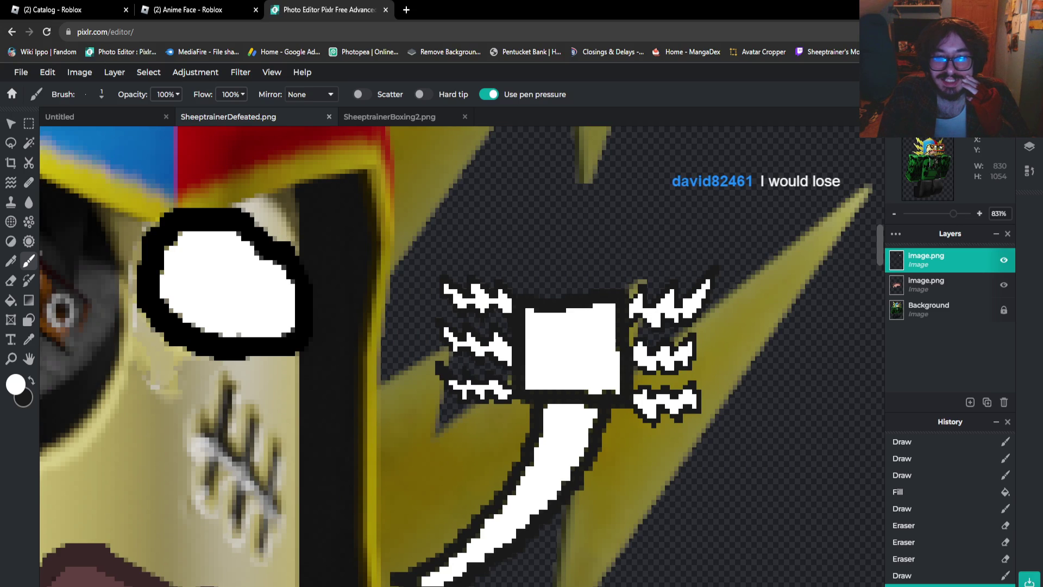
scroll(648, 396, "up", 2)
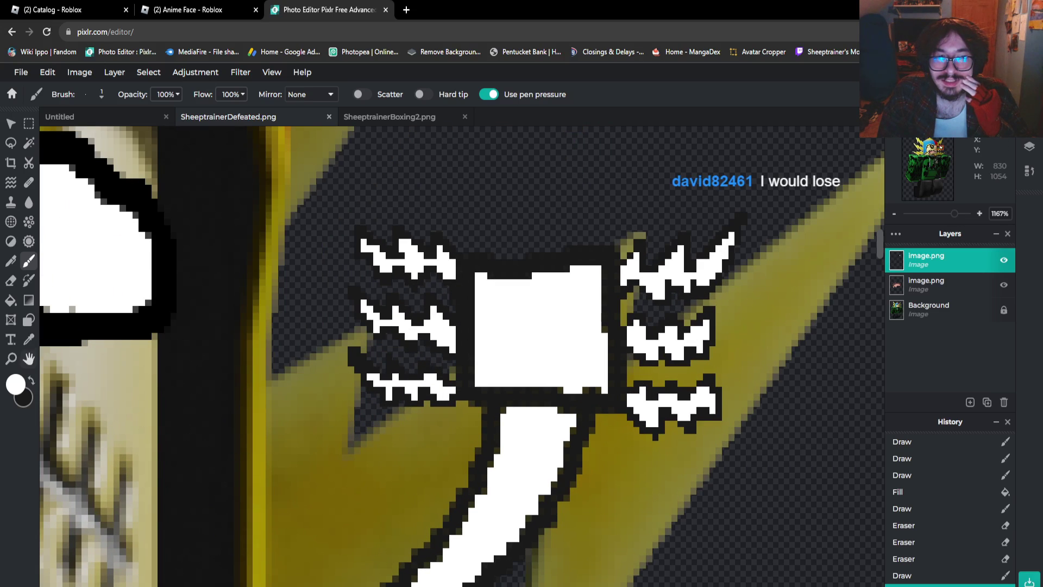
Brush two short horizontal black dashes as closed eyes in the upper part of the white box, redoing the first attempt slightly shorter
left_click(31, 380)
scroll(581, 315, "up", 1)
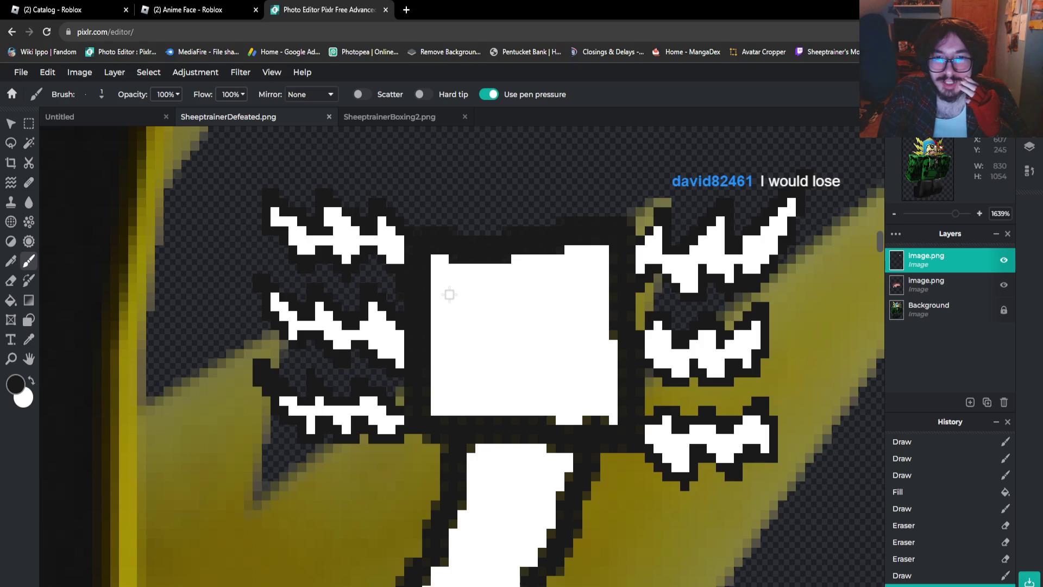
left_click_drag(453, 298, 585, 296)
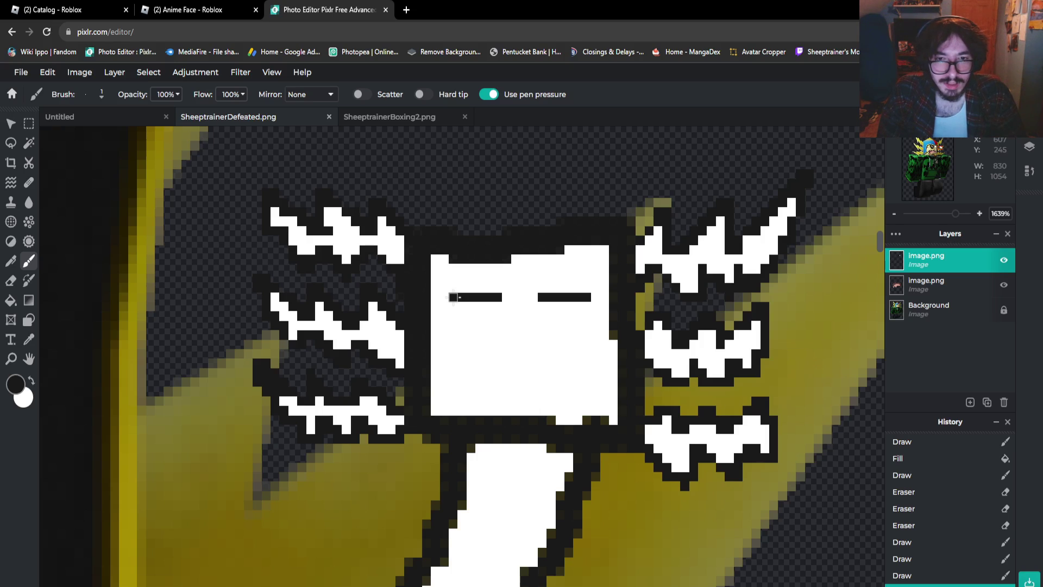
key("ctrl+z")
key("ctrl+z")
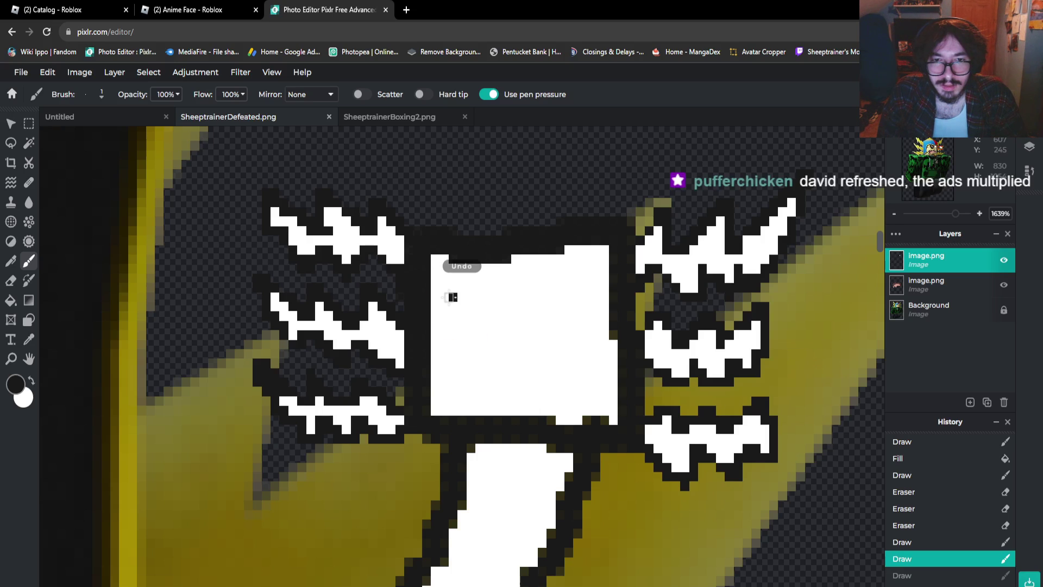
left_click_drag(449, 297, 455, 297)
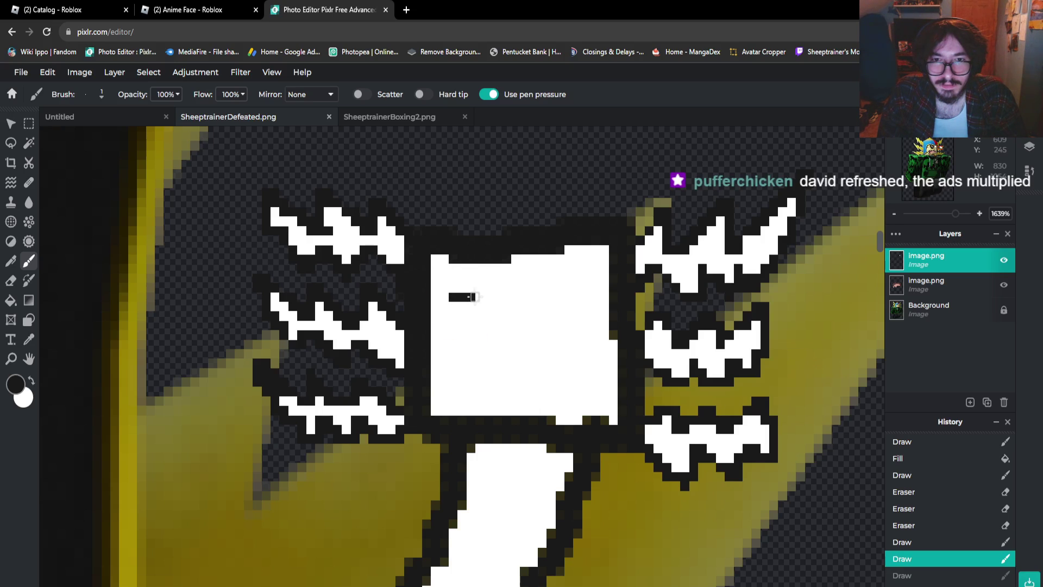
left_click_drag(489, 297, 492, 296)
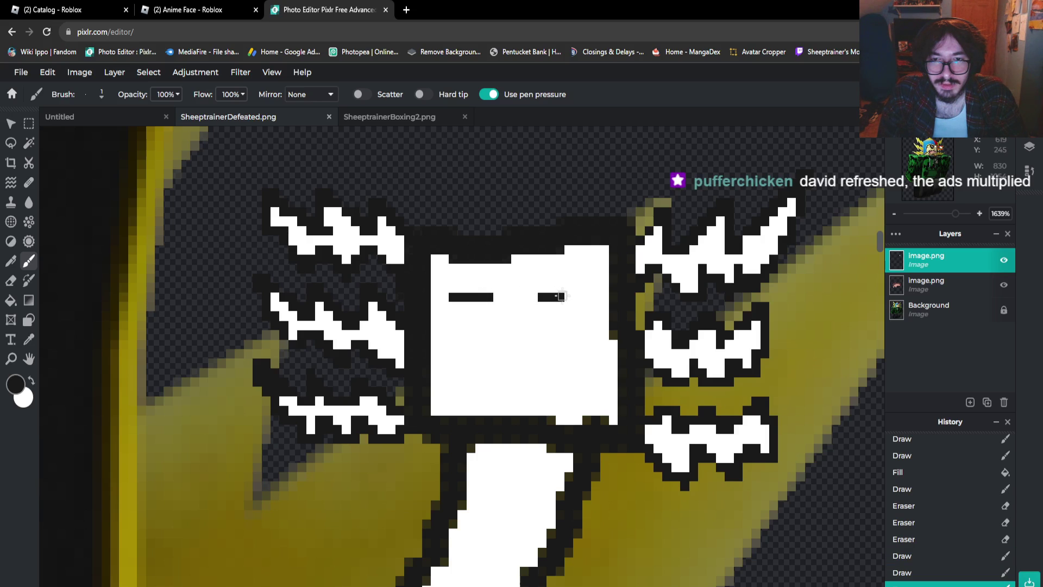
left_click_drag(568, 296, 582, 297)
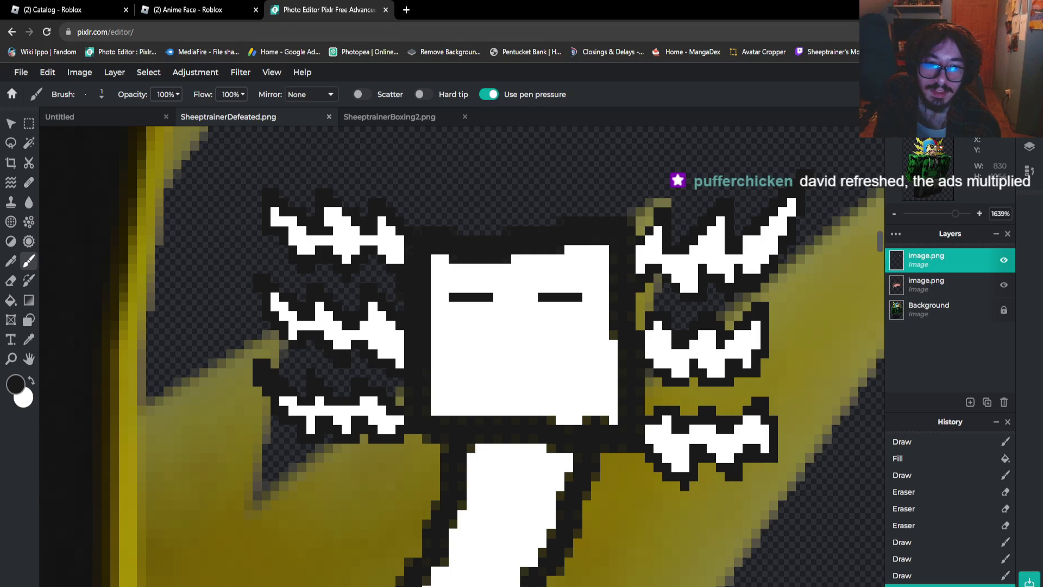
Draw a black dome-shaped mouth outline with a flat base below the two eye dashes
left_click(470, 373)
left_click_drag(479, 373, 538, 371)
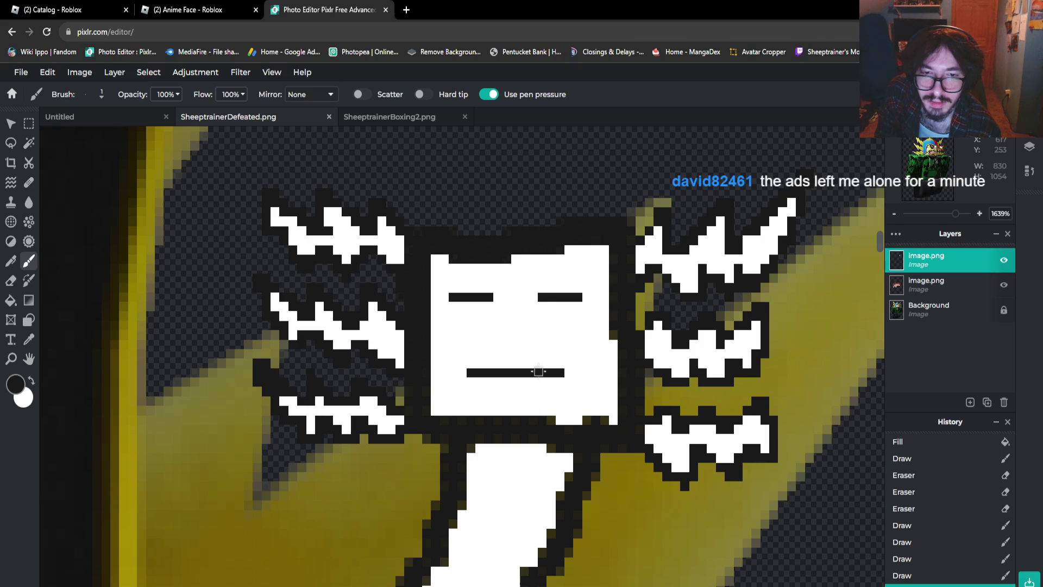
left_click(460, 371)
left_click(470, 362)
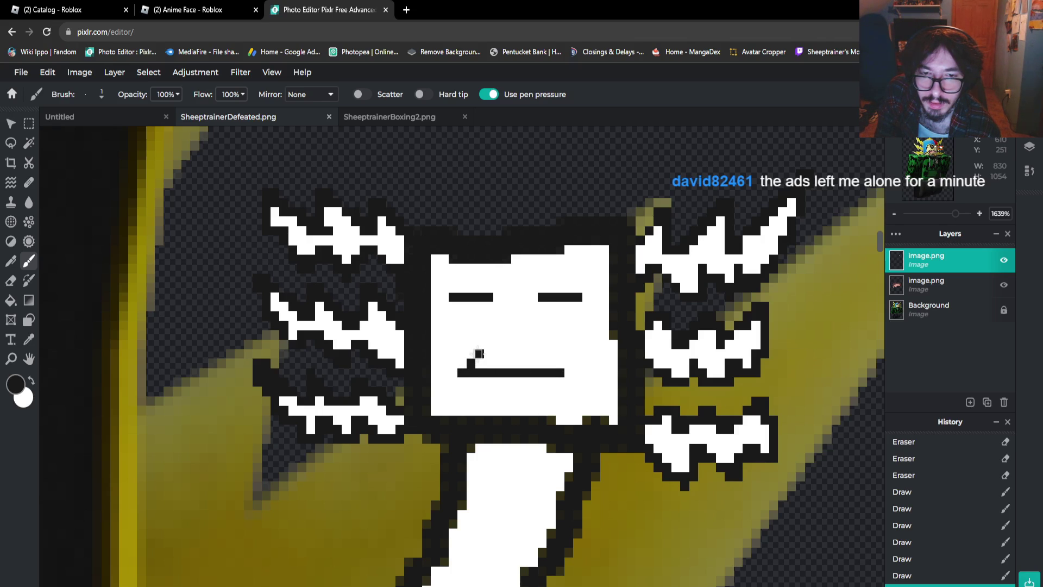
left_click(478, 354)
left_click(488, 345)
left_click(498, 335)
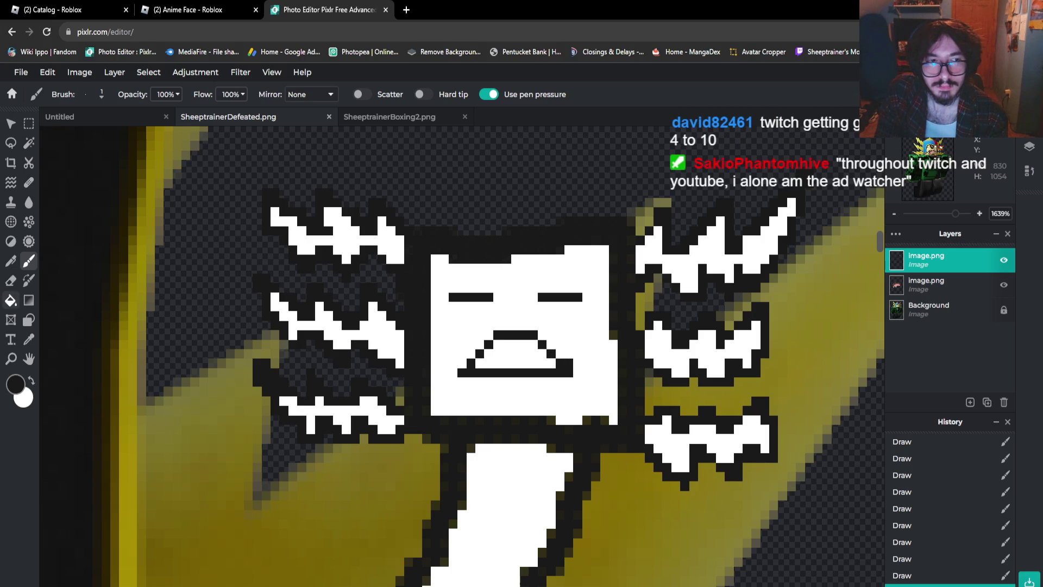
Trim the surplus pixels at both lower corners of the small mouth by brushing them white
left_click(11, 300)
left_click(11, 280)
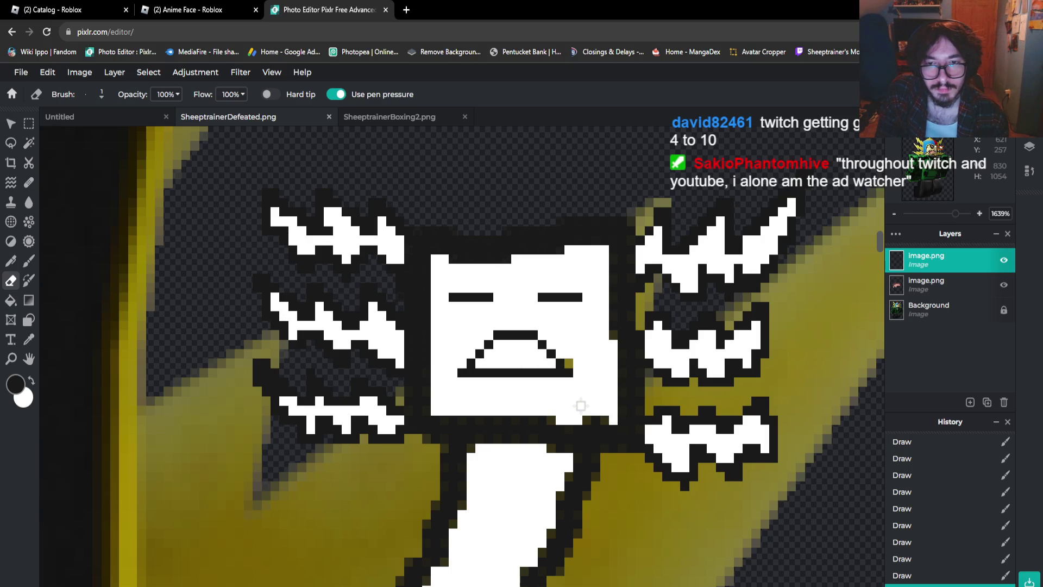
left_click(31, 380)
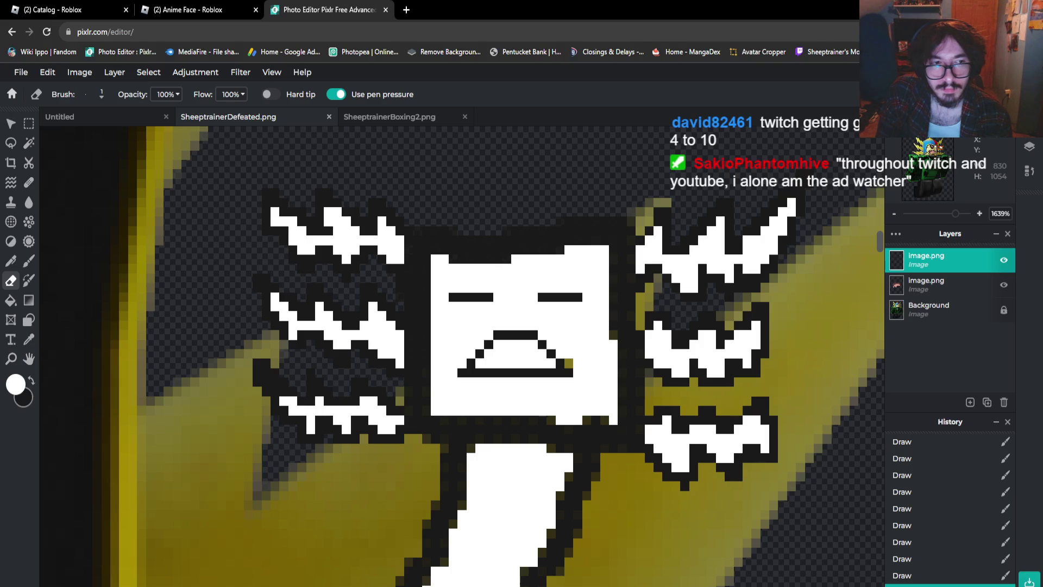
left_click(29, 261)
left_click(567, 361)
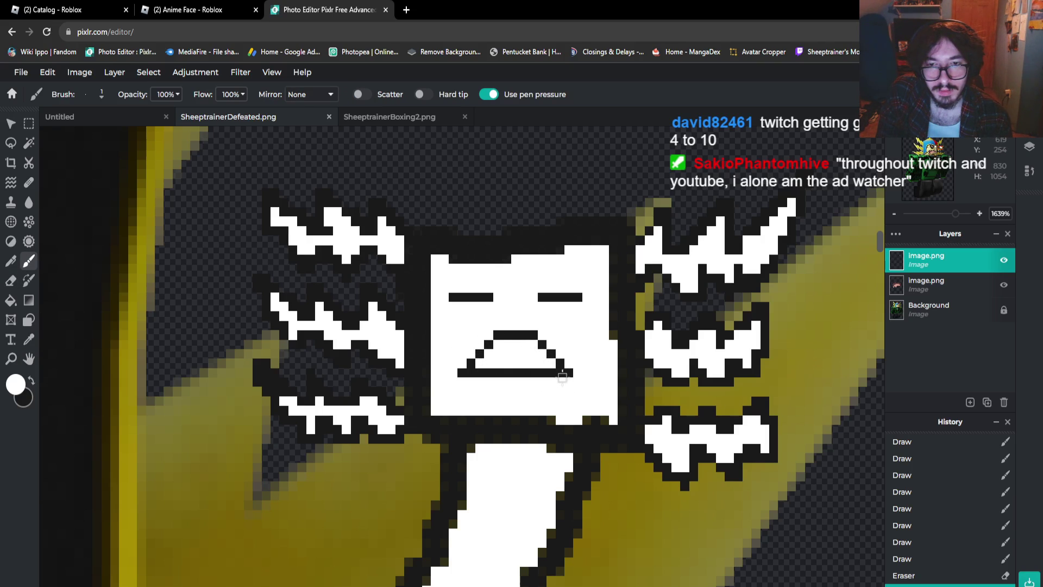
left_click(568, 374)
left_click(459, 372)
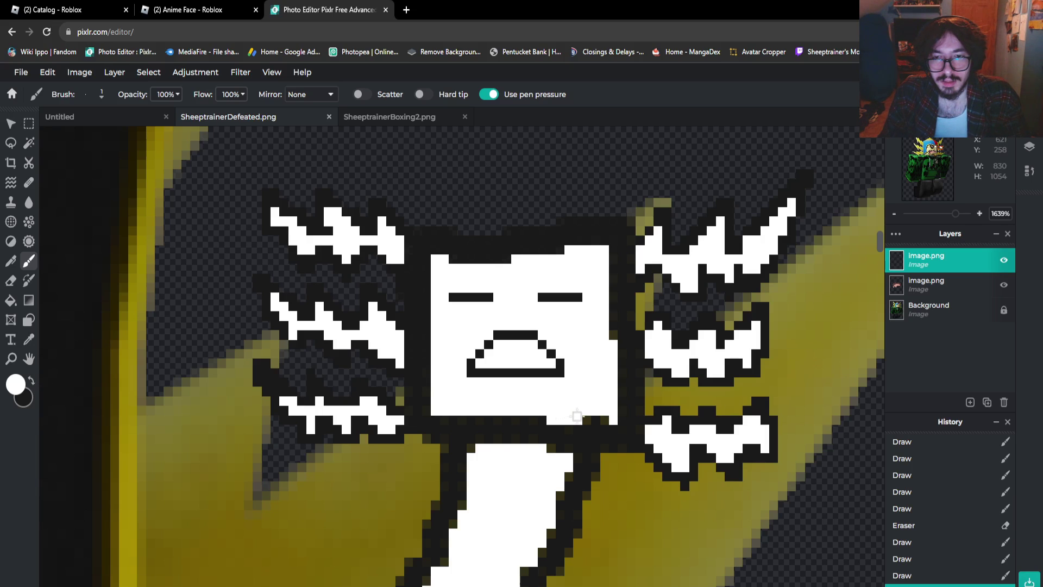
Square off the box face's uneven inner edges in white and touch up its upper border in black
mouse_move(577, 416)
left_mouse_down()
mouse_move(604, 414)
mouse_move(430, 418)
left_mouse_up()
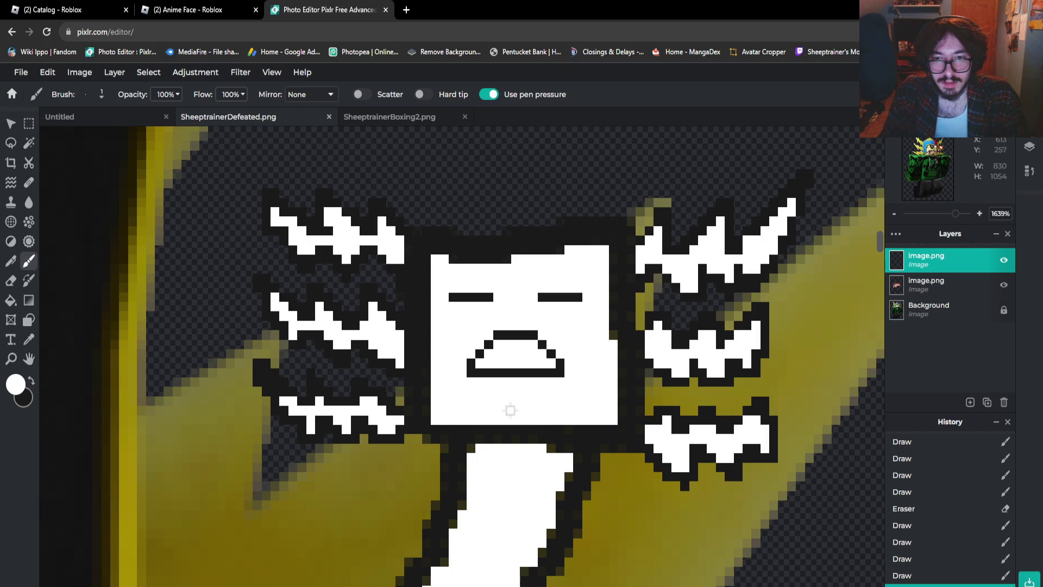
mouse_move(611, 337)
left_mouse_down()
mouse_move(612, 252)
mouse_move(445, 252)
mouse_move(512, 262)
left_mouse_up()
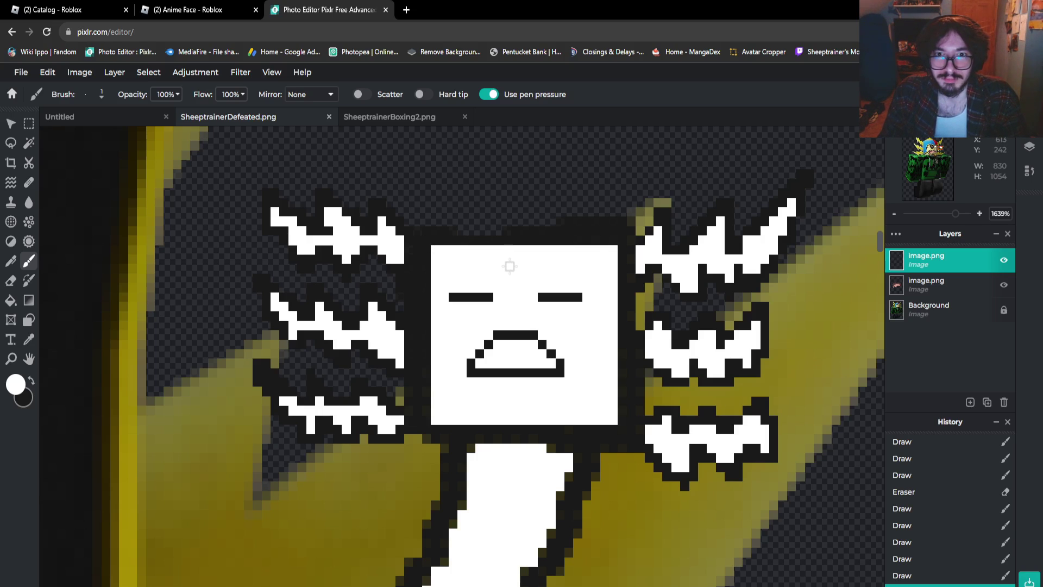
left_click(31, 380)
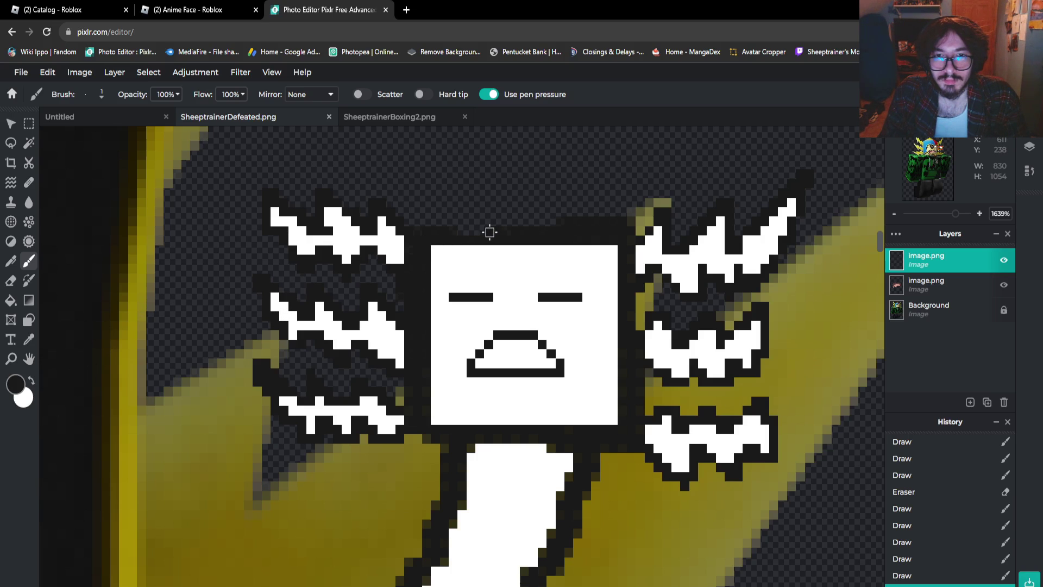
left_click(460, 232)
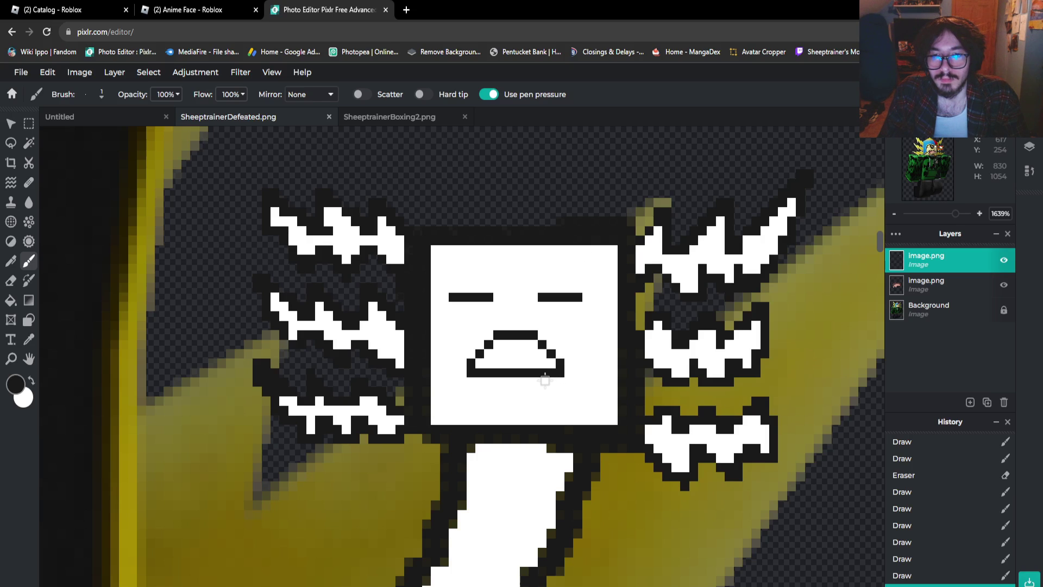
Draw a short vertical black drool line down from the small mouth's base, undoing only the second parallel line
left_click(543, 398)
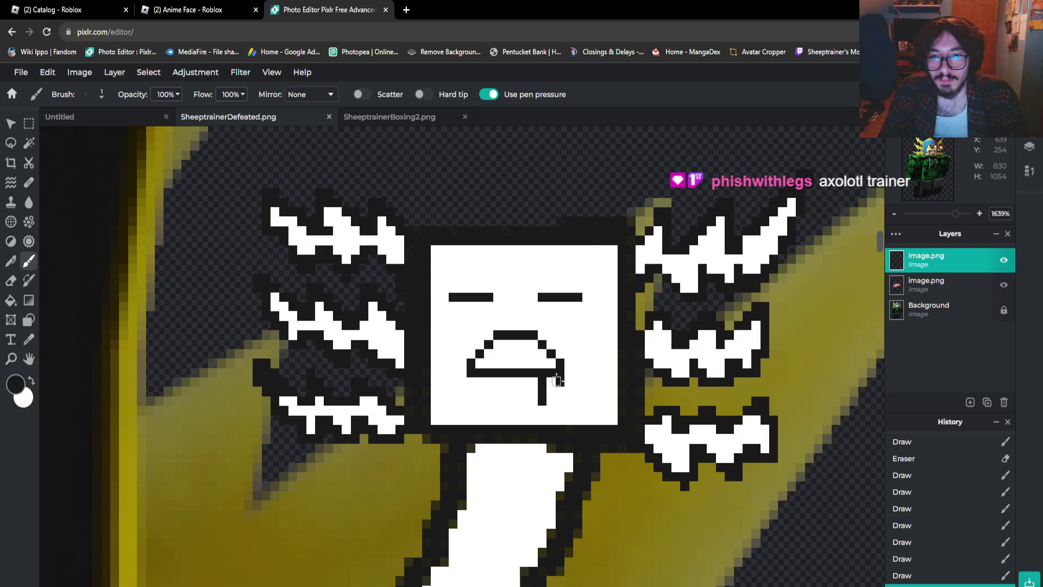
left_click(557, 402)
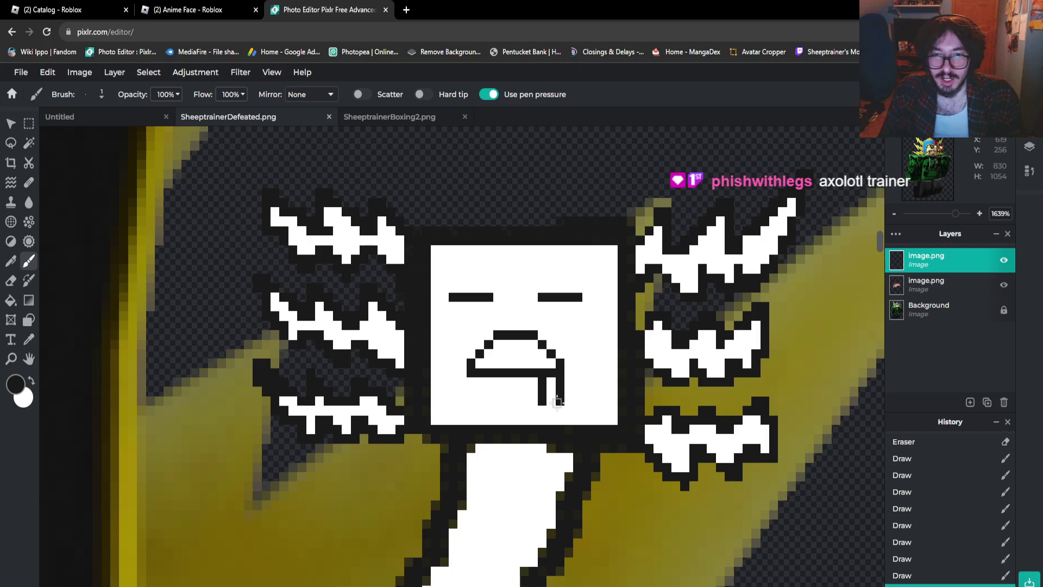
key("ctrl+z")
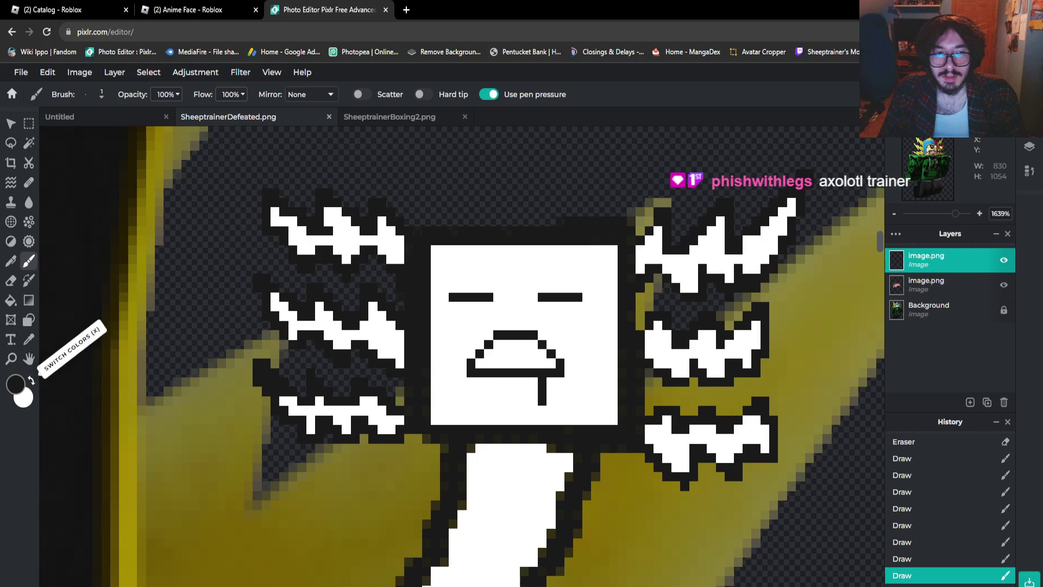
Sample the pink of the character's large tongue as the main colour for the Brush
scroll(327, 347, "down", 8)
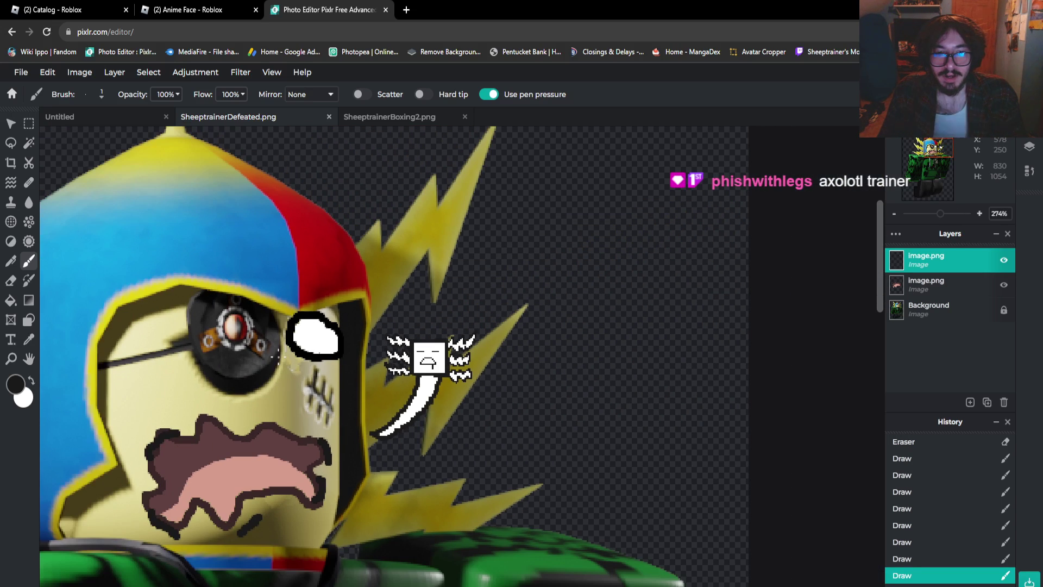
left_click(28, 339)
left_click(280, 455)
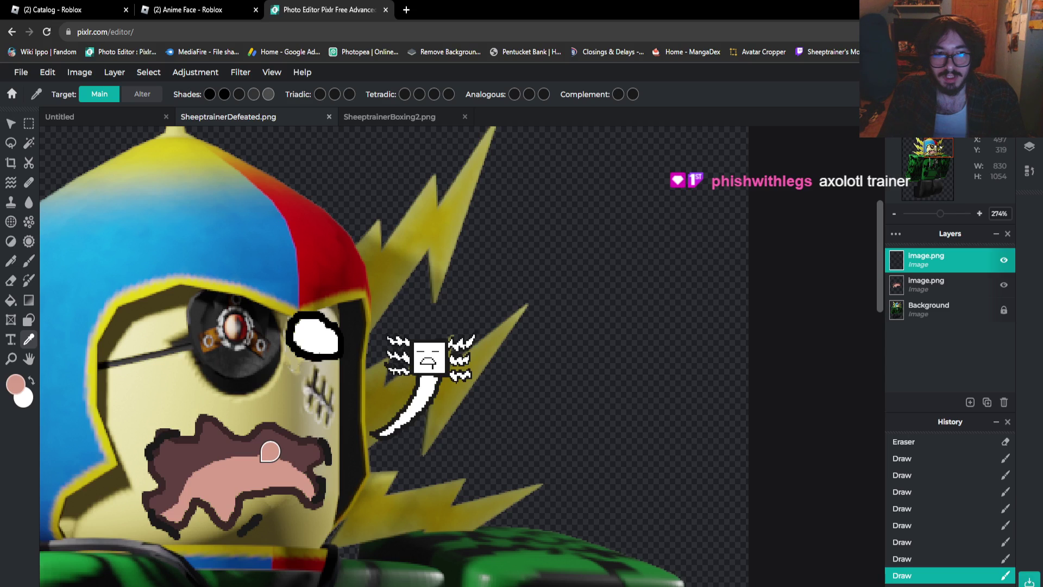
scroll(379, 373, "up", 2)
scroll(619, 318, "up", 3)
scroll(634, 331, "up", 3)
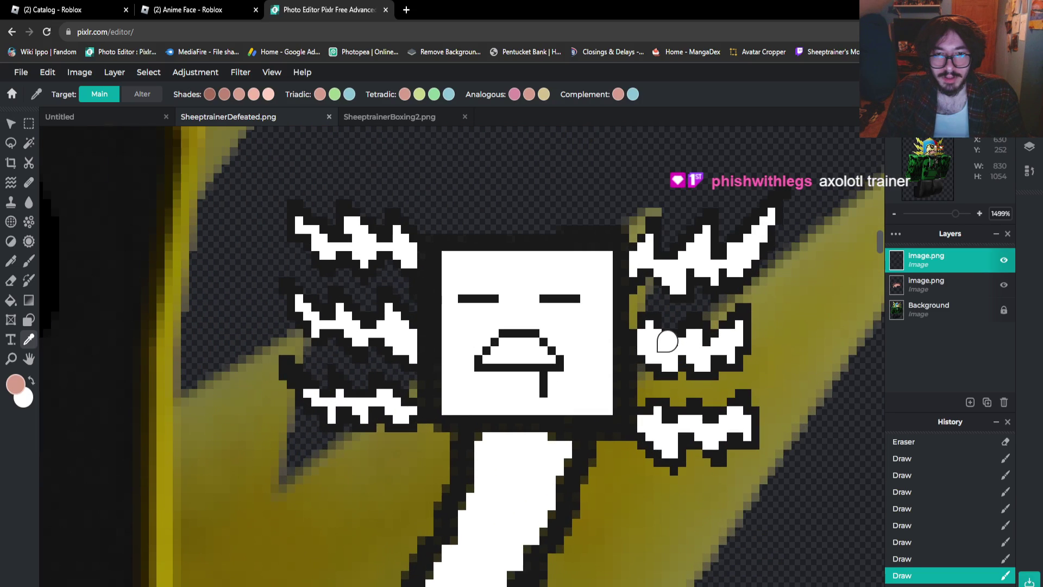
key("b")
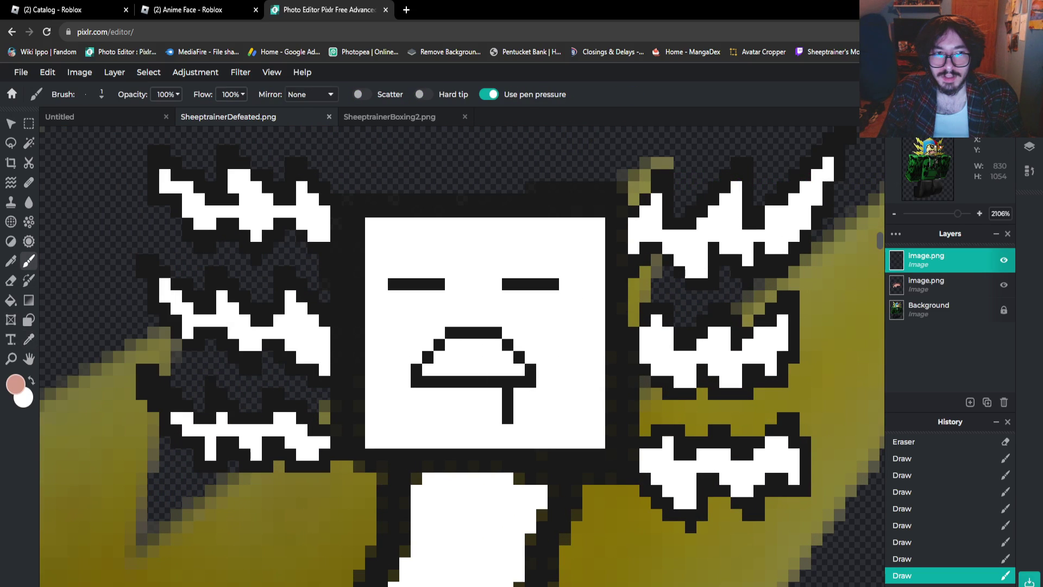
left_click_drag(507, 392, 507, 402)
left_click(508, 418)
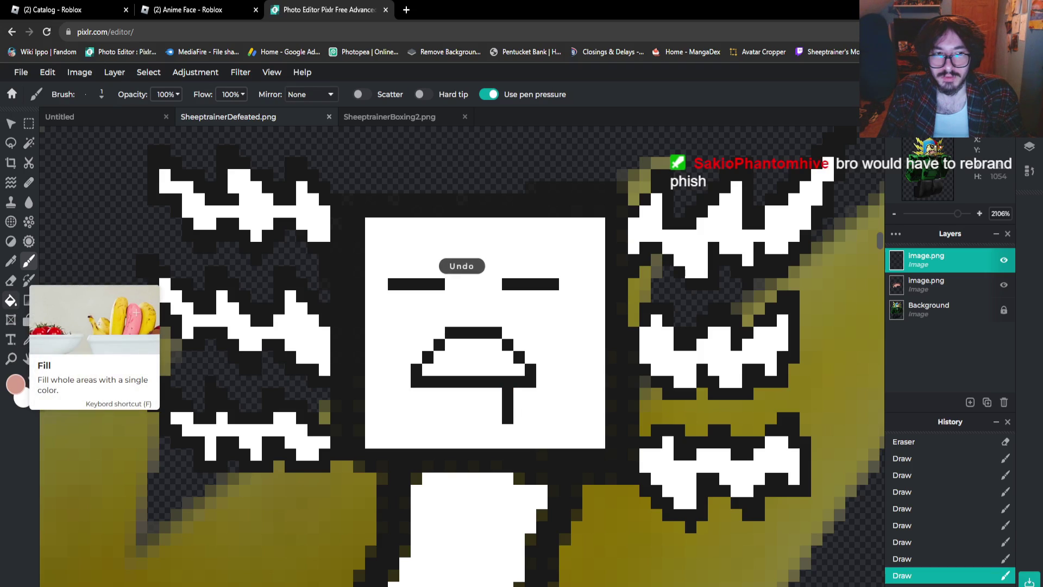
left_click(10, 300)
left_click(483, 361)
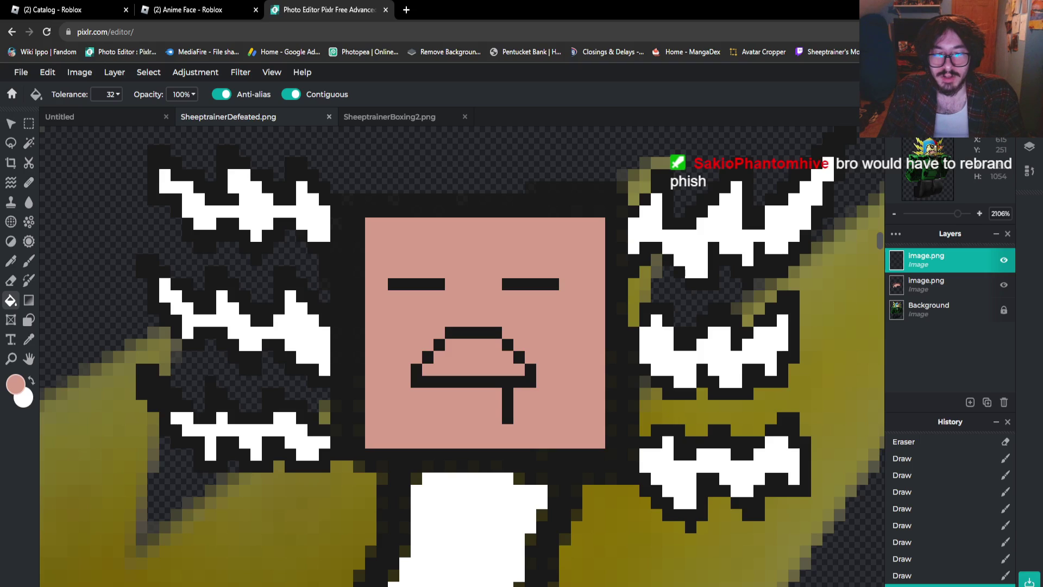
key("ctrl+z")
Brush the inside of the small mouth and its drool line with the sampled pink
key("b")
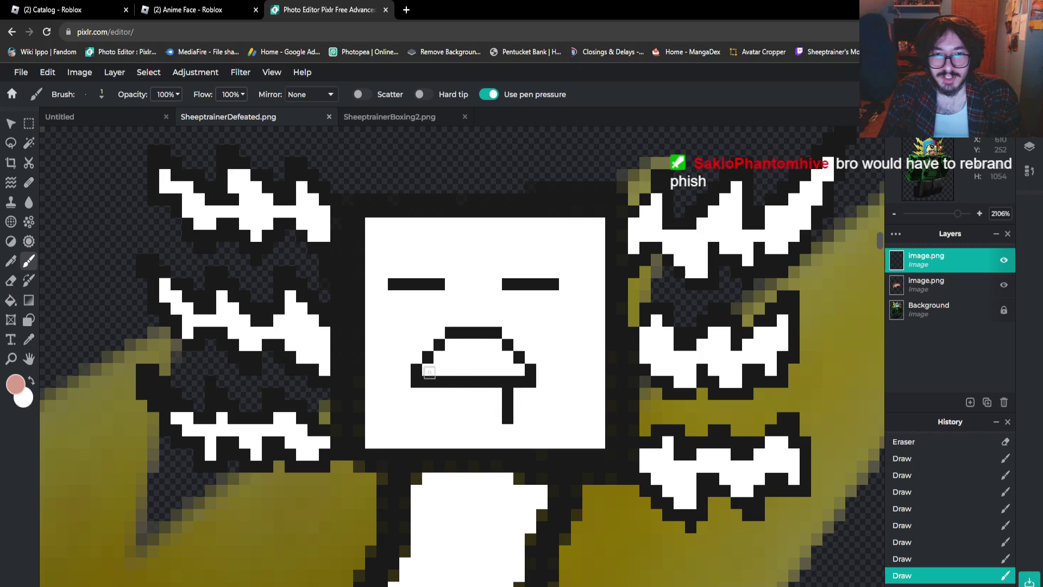
mouse_move(429, 372)
left_mouse_down()
mouse_move(517, 366)
mouse_move(441, 359)
mouse_move(455, 343)
mouse_move(492, 343)
left_mouse_up()
left_click(500, 357)
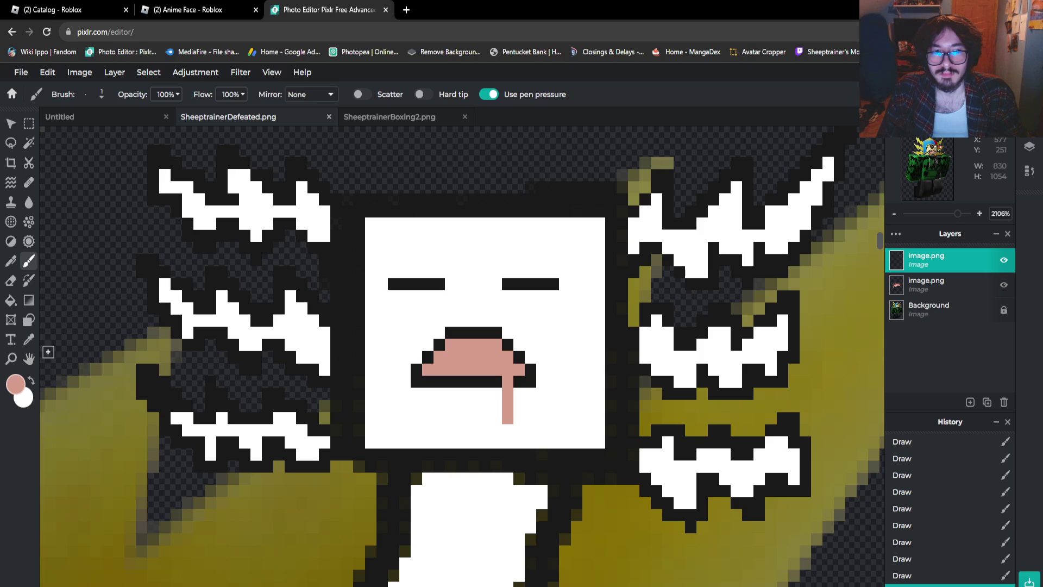
Set the main colour to #000000 and outline the pink drool line on both sides and its lower end
left_click(15, 384)
left_click(535, 380)
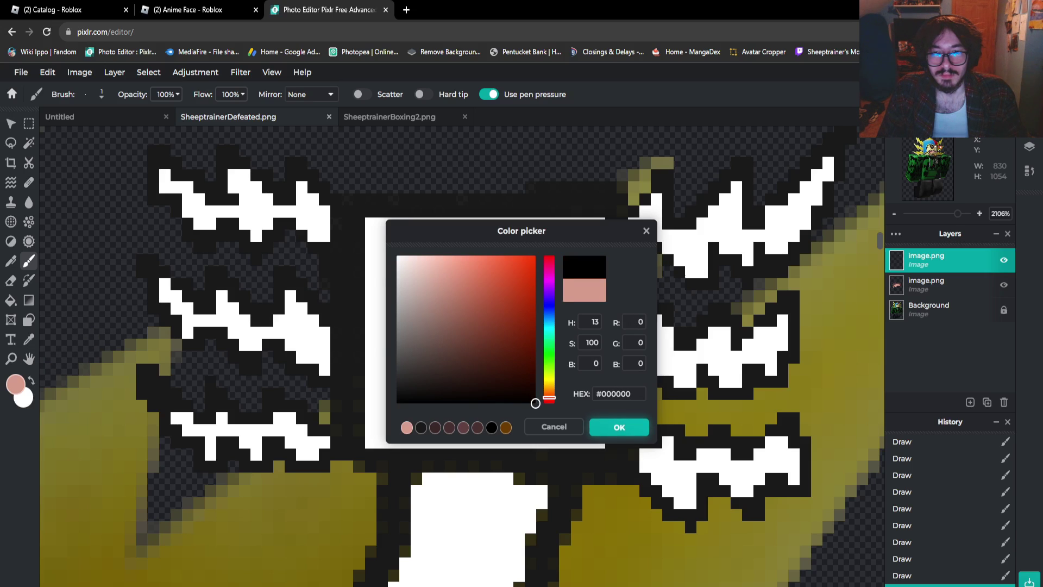
left_click(619, 427)
mouse_move(498, 402)
left_mouse_down()
mouse_move(498, 418)
mouse_move(520, 419)
mouse_move(518, 431)
mouse_move(494, 427)
left_mouse_up()
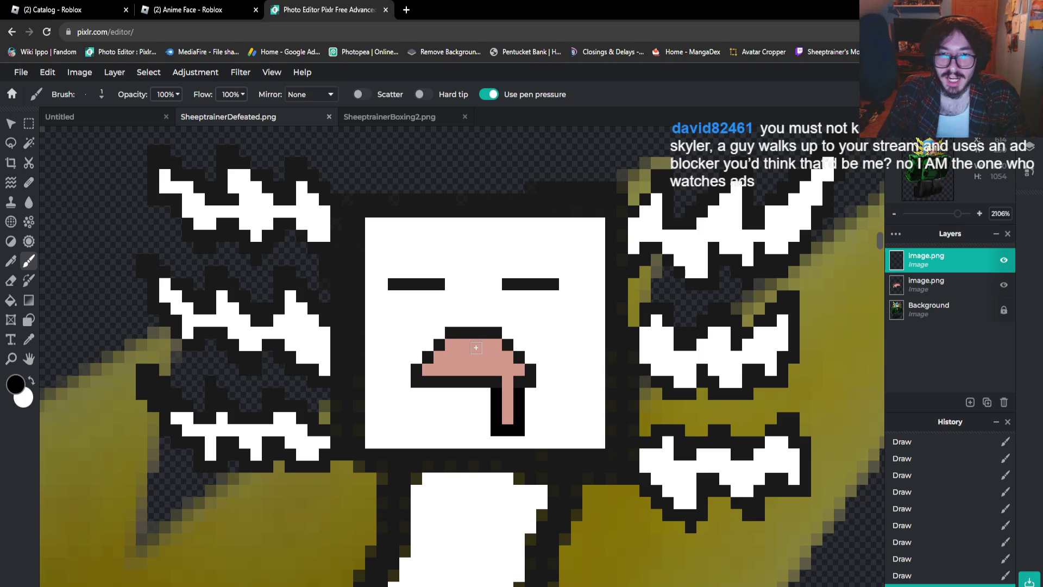
Save the finished SheeptrainerDefeated image in PNG format with transparency and dismiss the sign-up offer
scroll(474, 352, "down", 10)
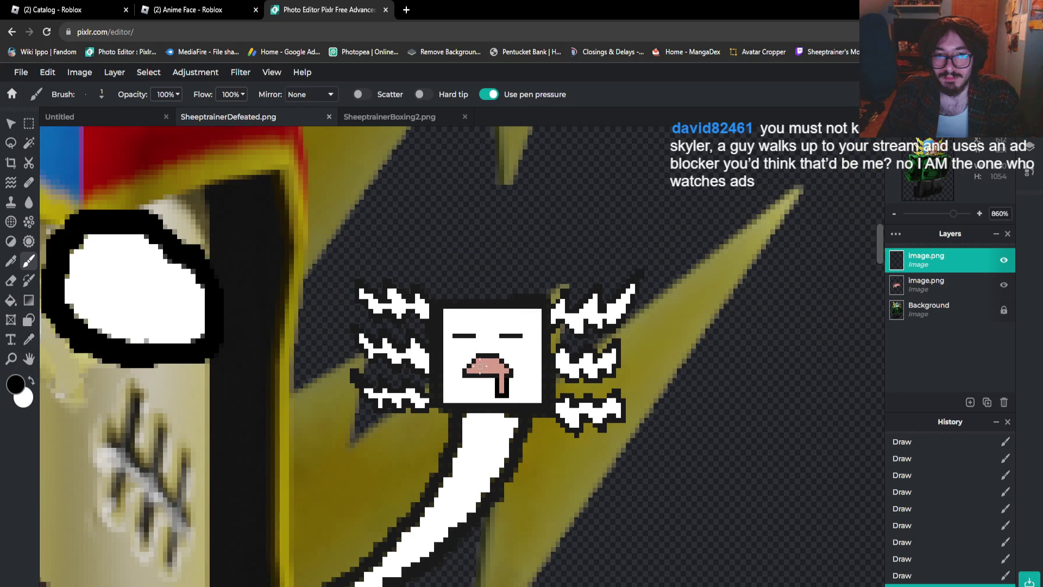
scroll(474, 352, "down", 8)
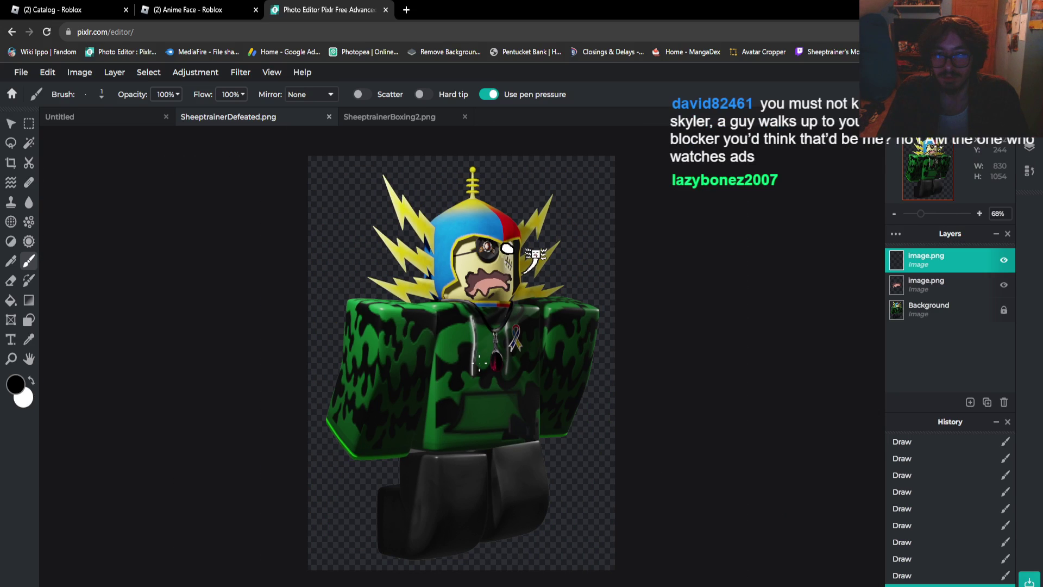
scroll(462, 358, "up", 3)
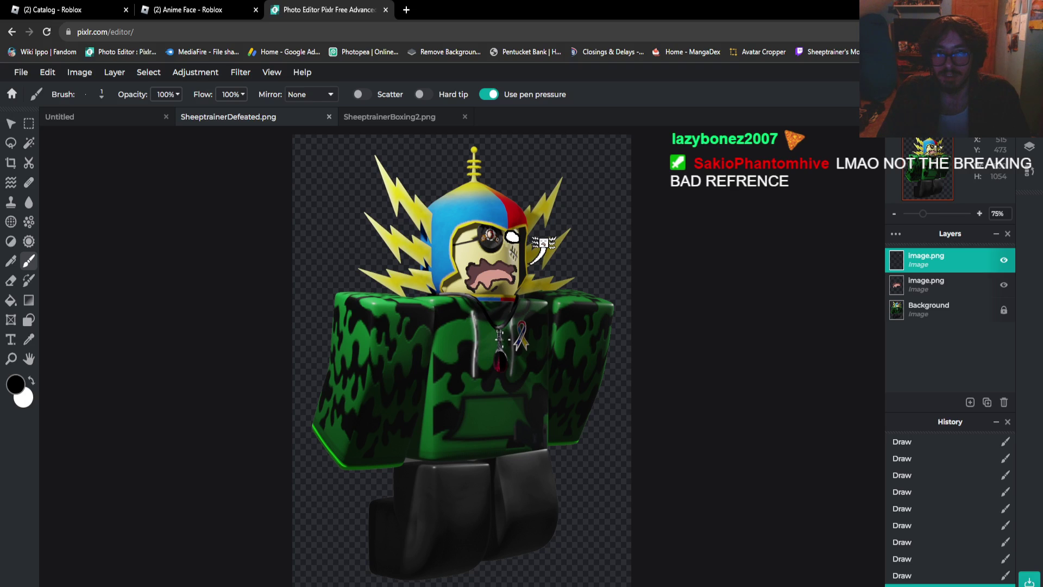
scroll(503, 339, "down", 1)
scroll(502, 338, "up", 1)
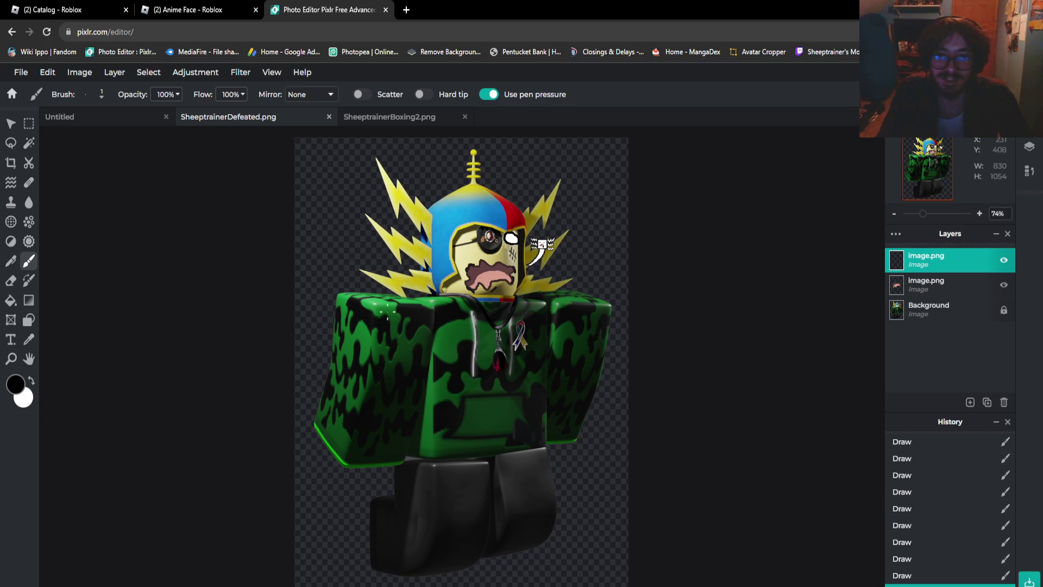
left_click(20, 72)
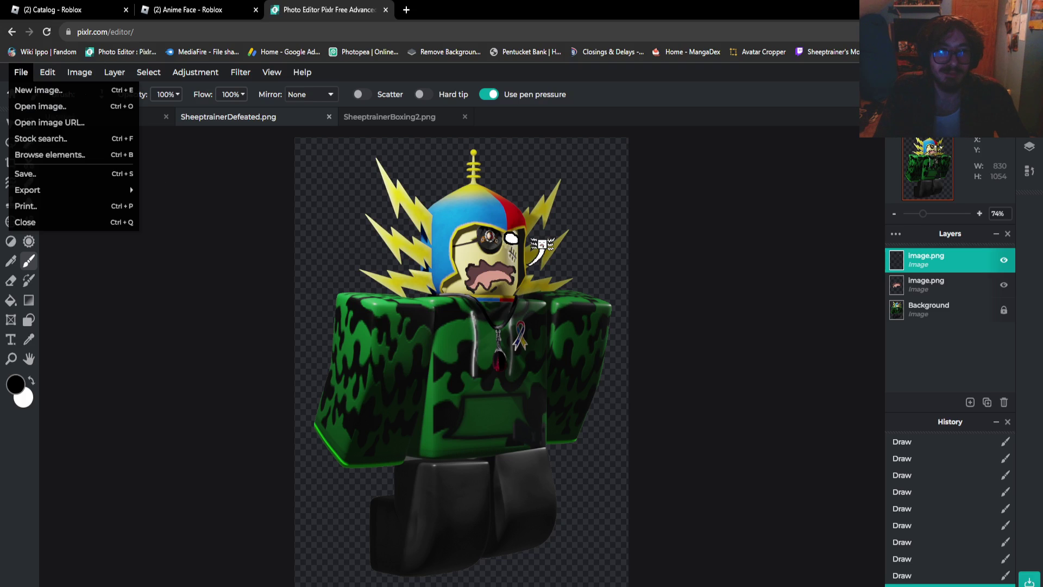
left_click(25, 172)
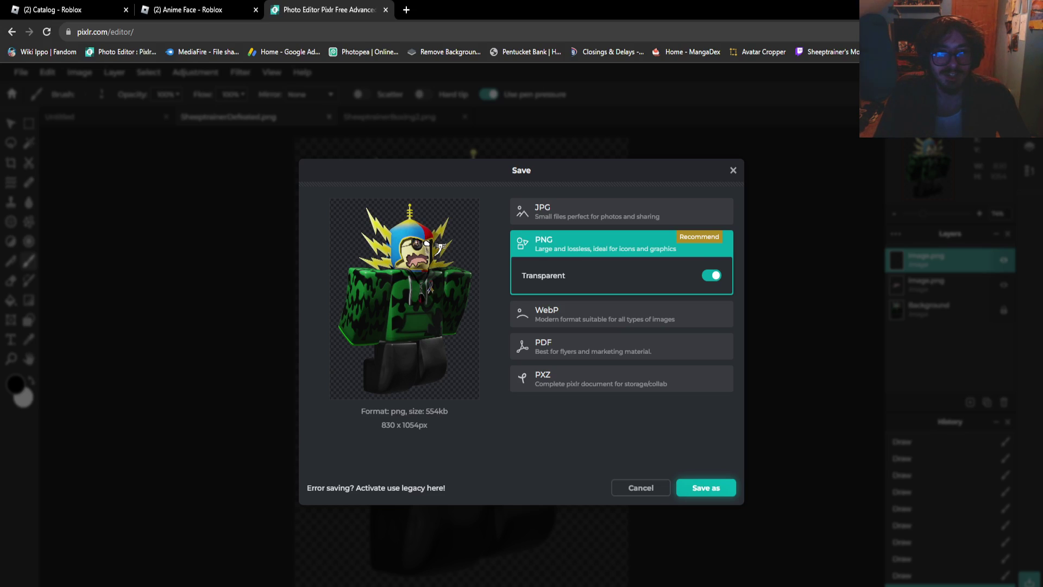
left_click(705, 487)
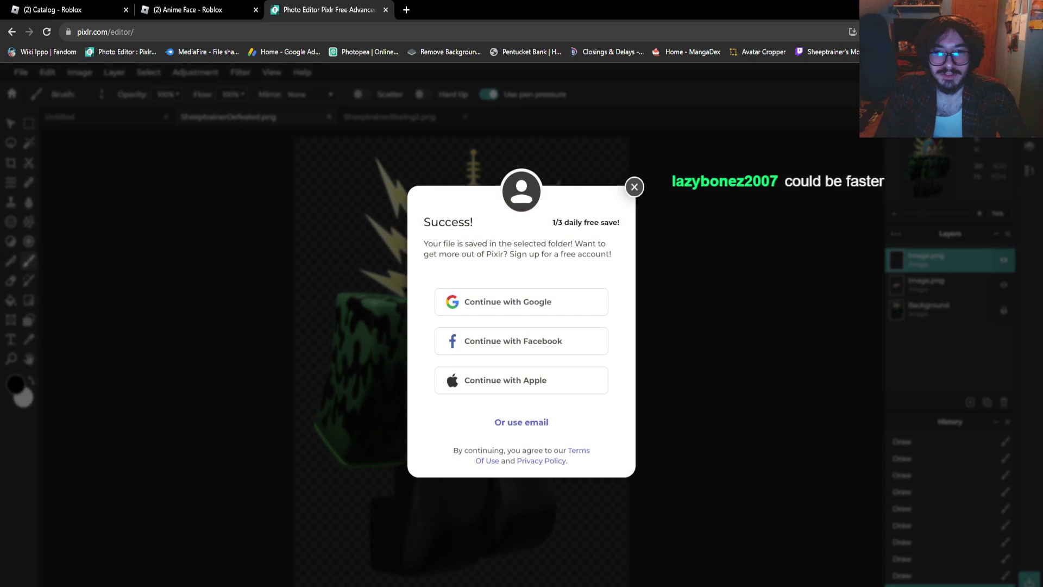
left_click(634, 186)
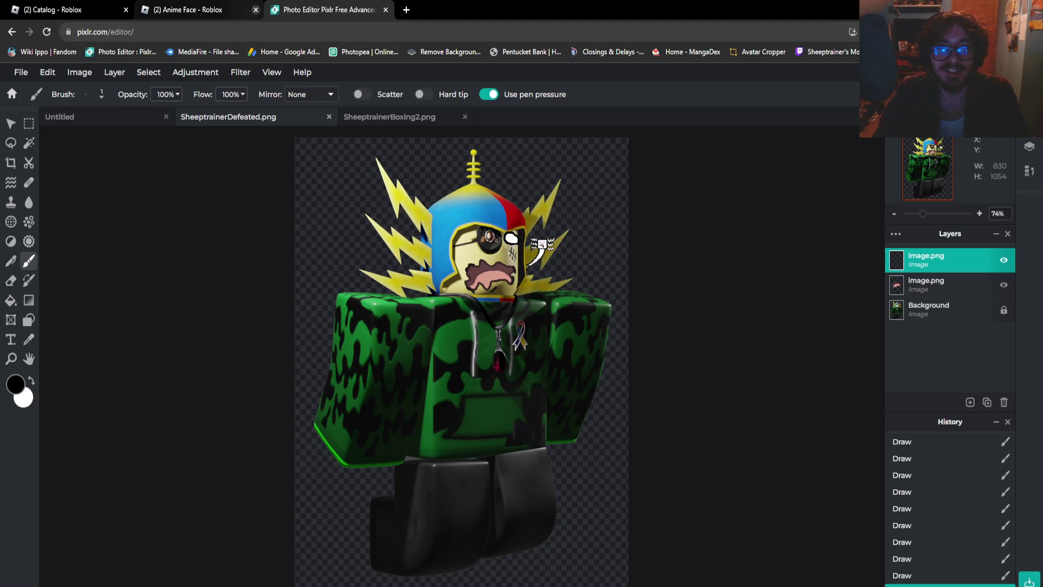
Close the Anime Face browser tab, switch to Blender and reopen the recent file SheeptrainerBase.blend, discarding the current pose
left_click(255, 10)
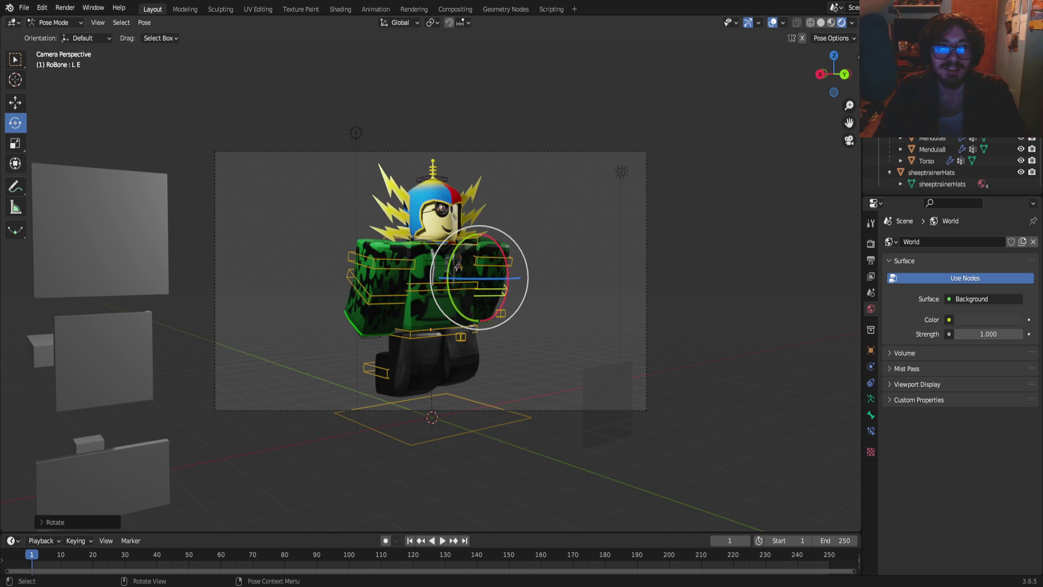
left_click(23, 8)
mouse_move(38, 21)
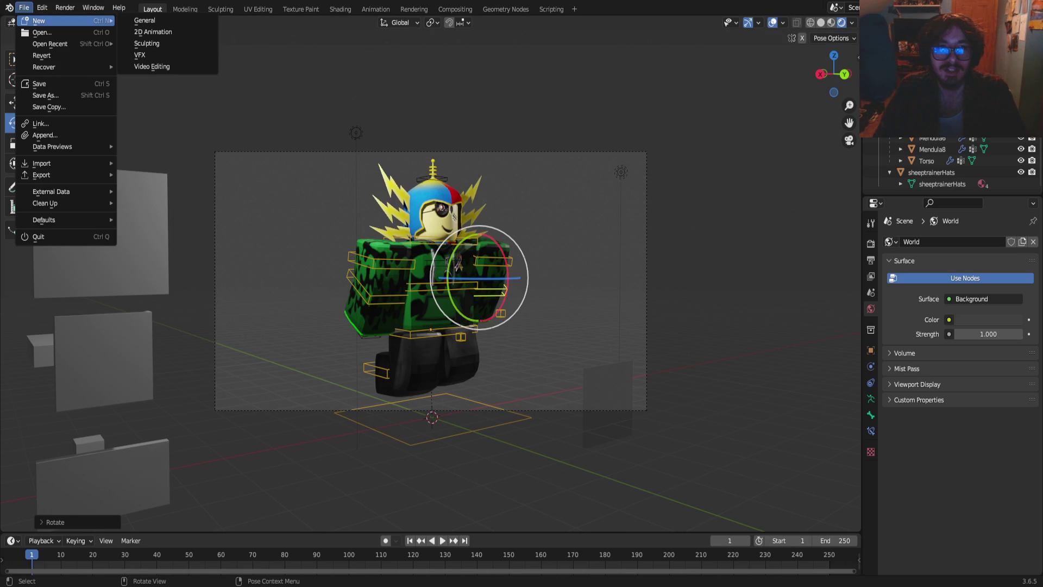
mouse_move(50, 43)
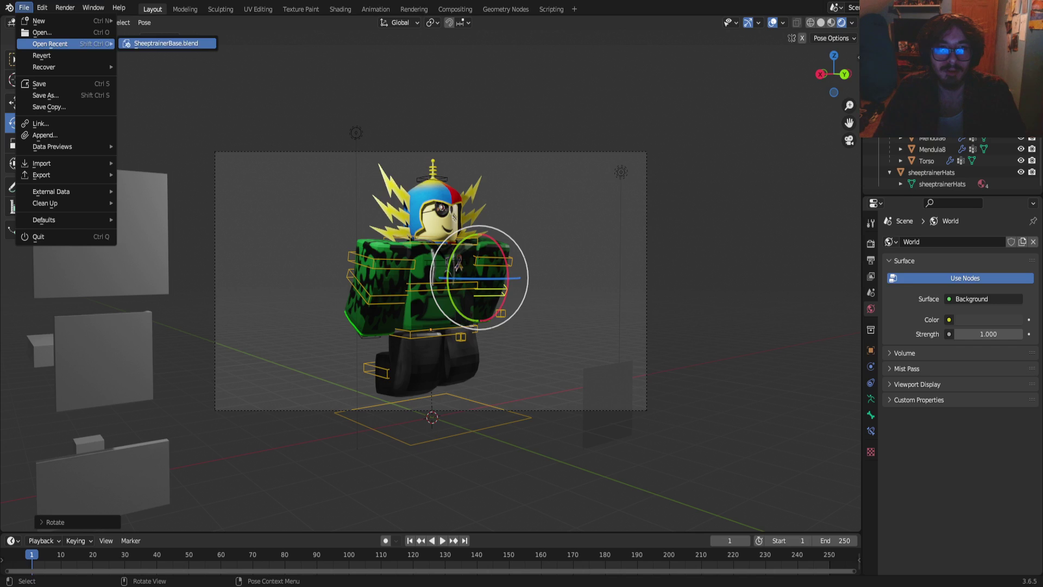
left_click(165, 43)
left_click(542, 313)
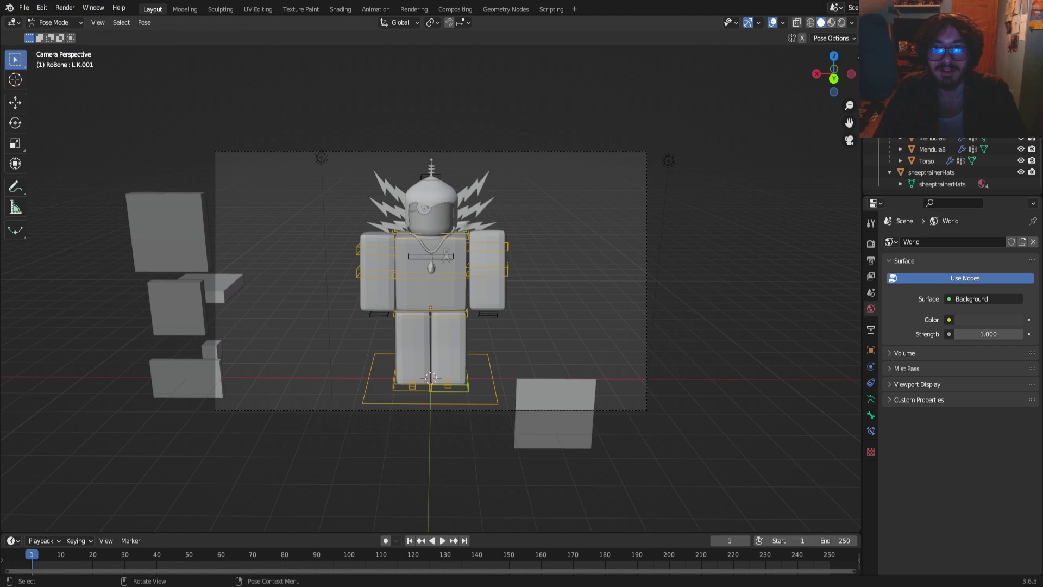
Set the viewport shading to Rendered and leave the camera view
left_click(832, 23)
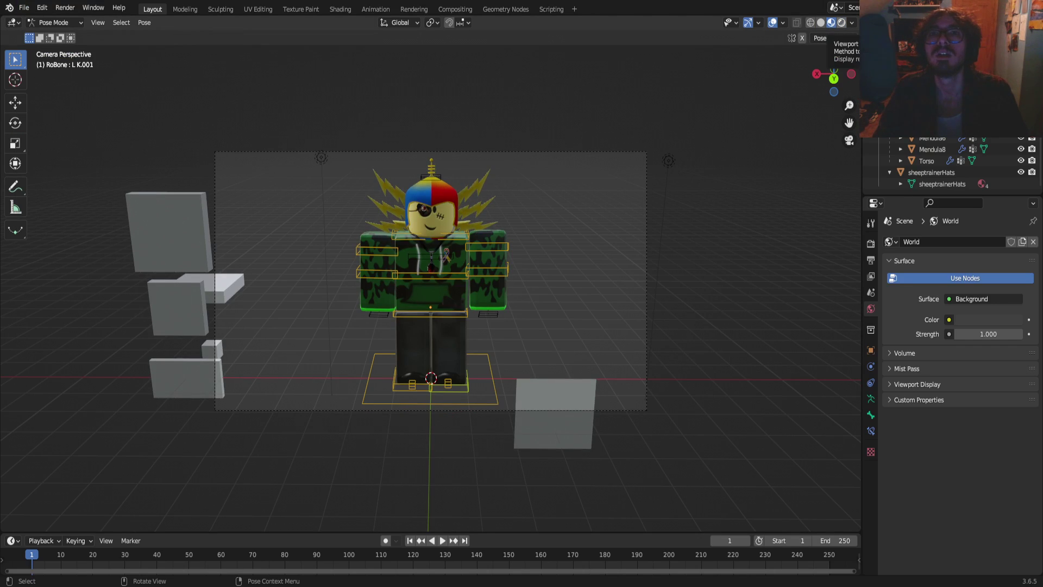
left_click(842, 23)
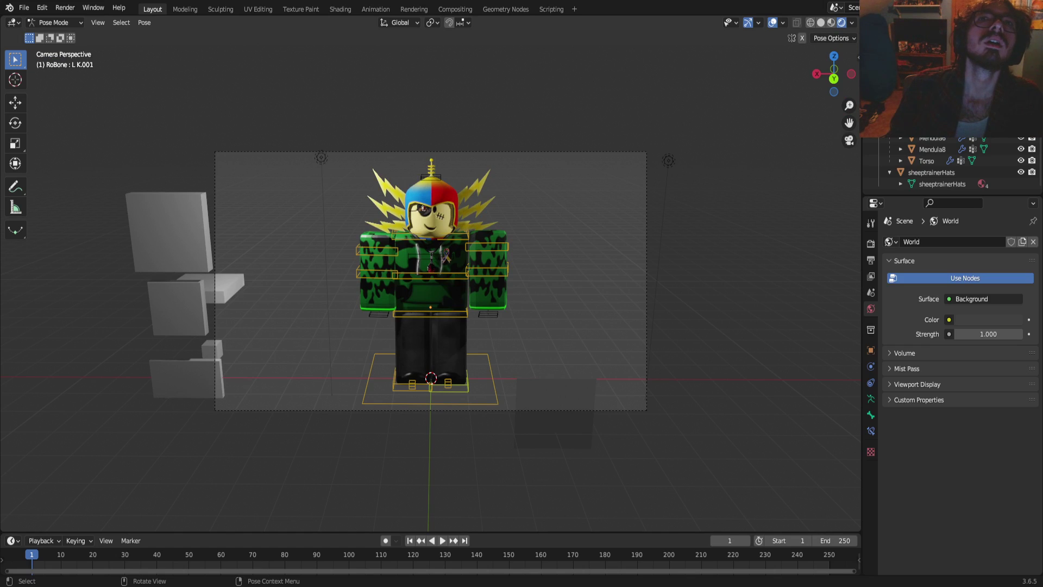
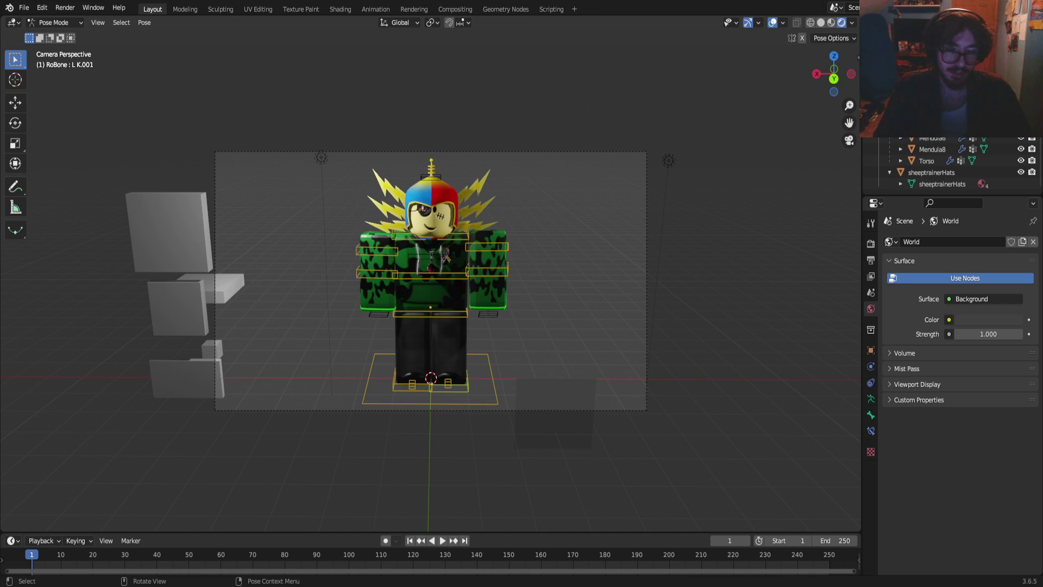
left_click(849, 140)
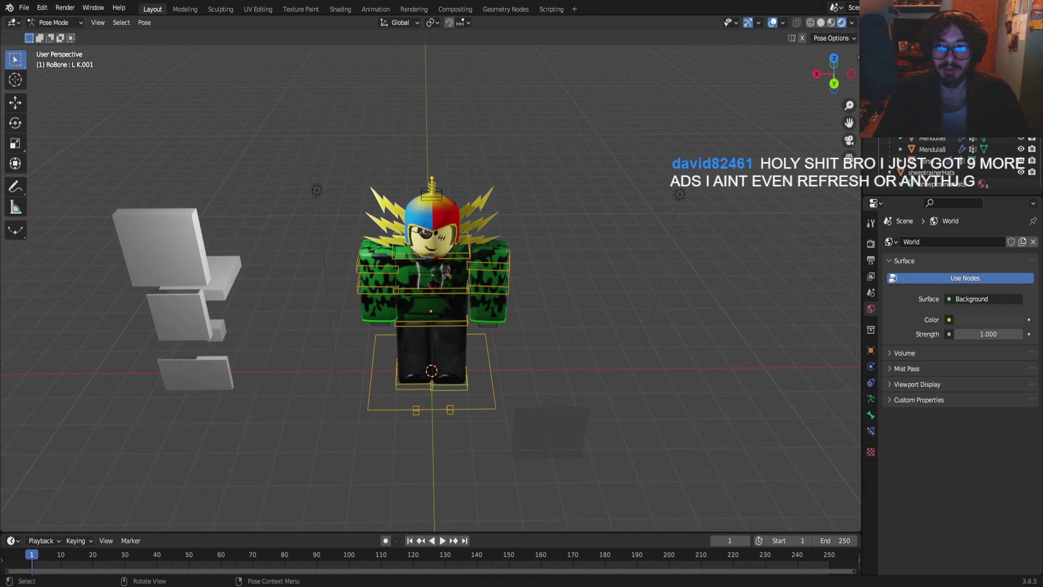
Rotate the character's left upper arm bone (L A) so the arm is raised beside the head
key("shift+grave")
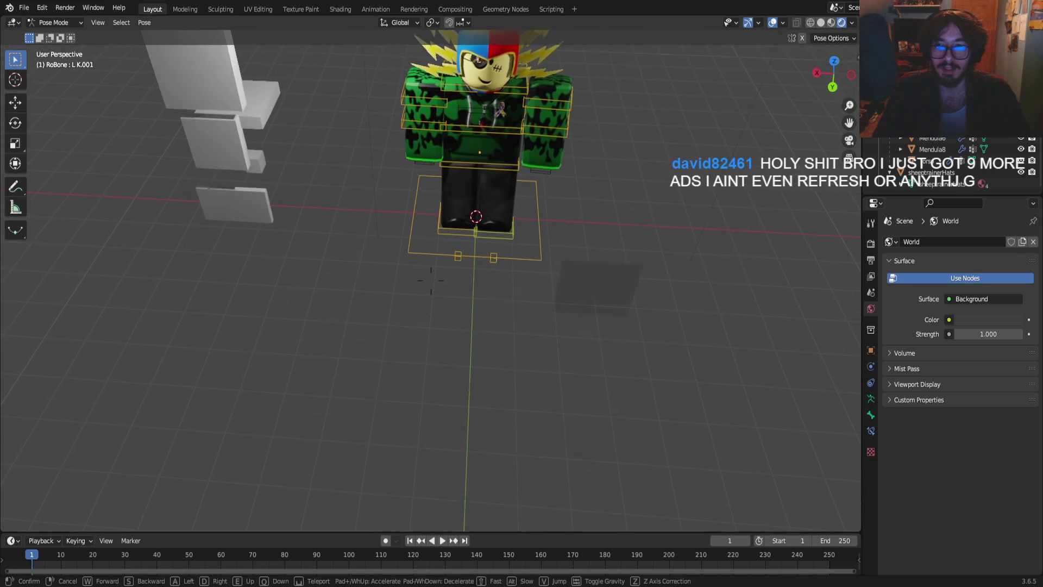
key("w")
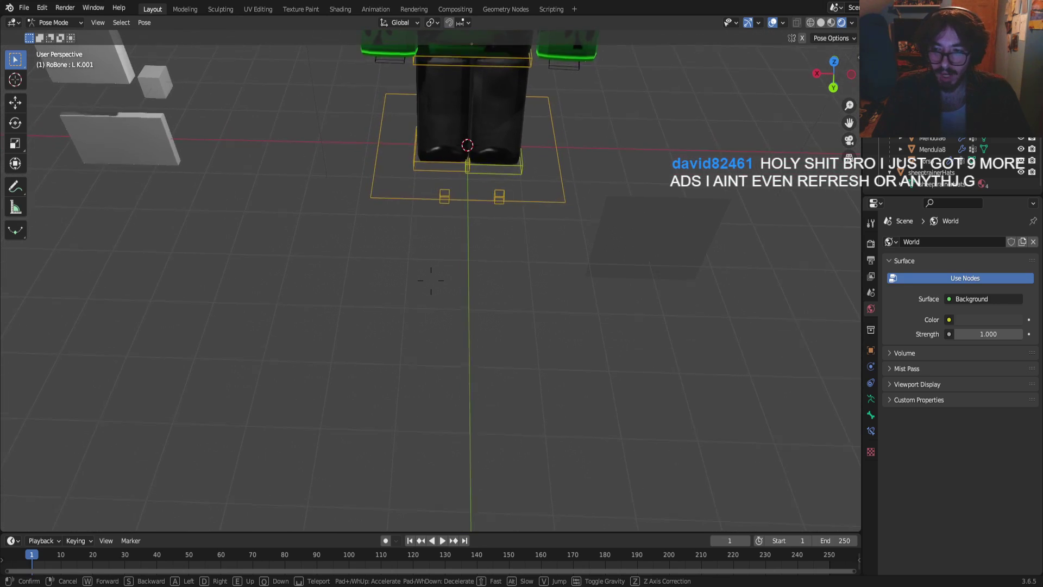
key("w")
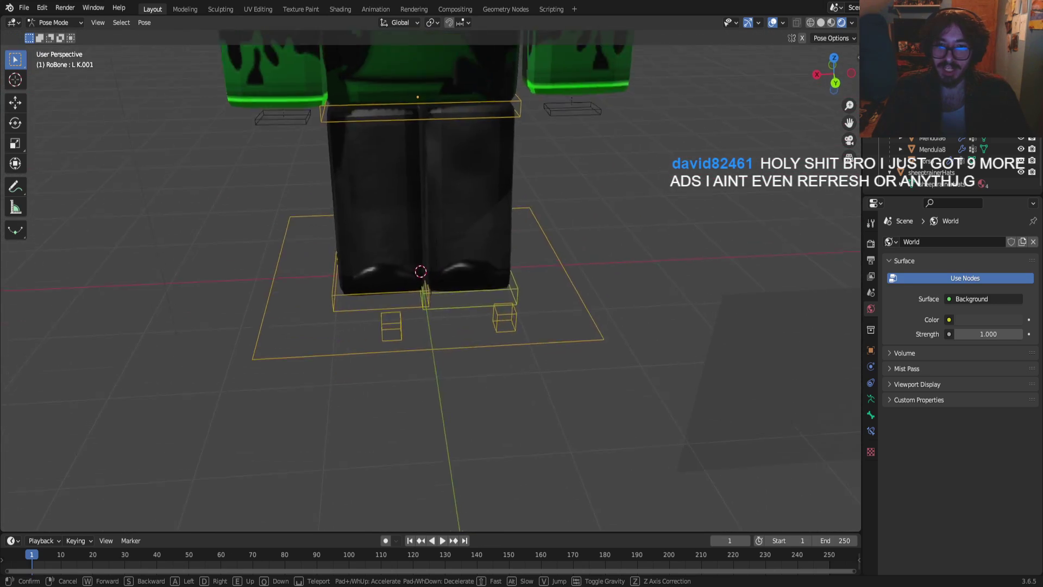
key("s")
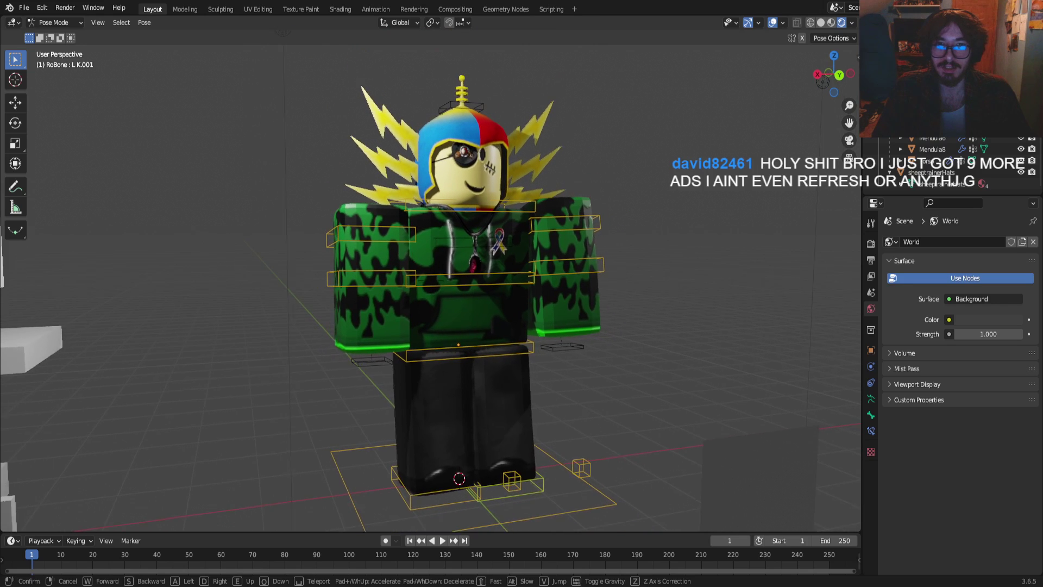
key("w")
key("s")
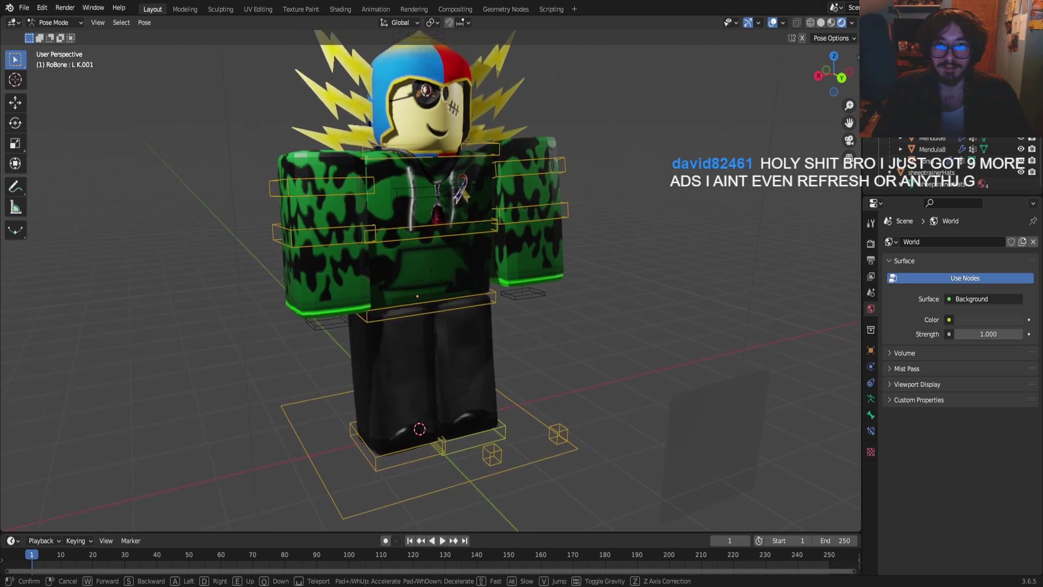
key("s")
key("Return")
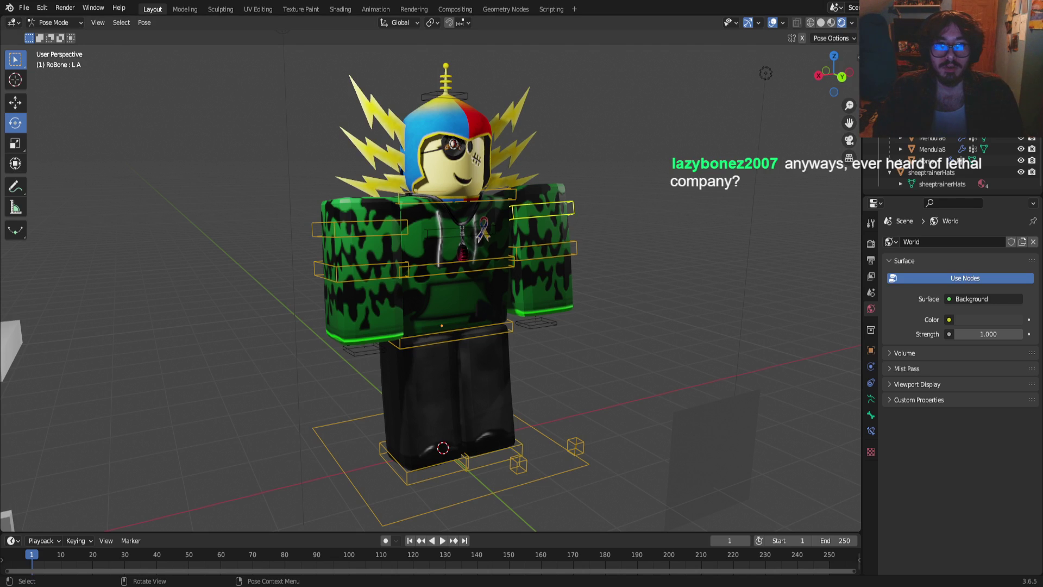
left_click(15, 123)
left_click_drag(542, 175, 485, 193)
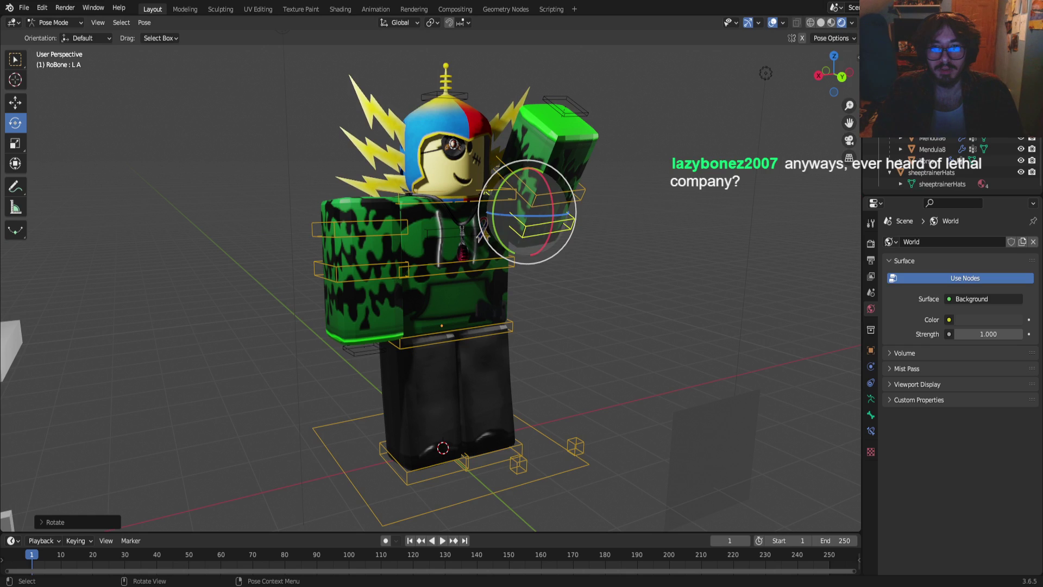
Rotate the left elbow bone (L E) about 82 degrees around the global Z axis
left_click(577, 195)
mouse_move(579, 186)
left_mouse_down()
mouse_move(566, 211)
mouse_move(579, 184)
left_mouse_up()
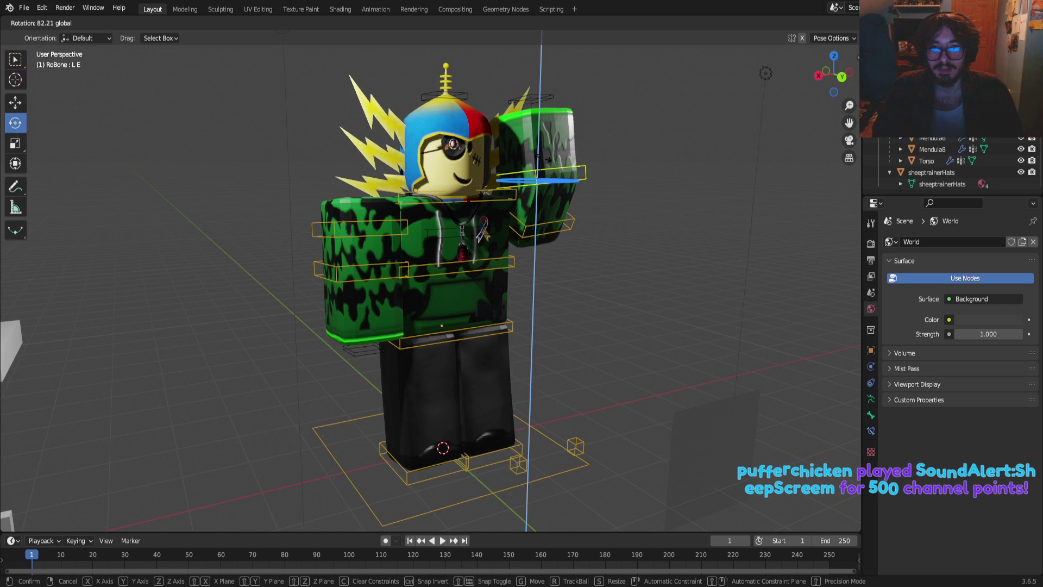
left_click(530, 163)
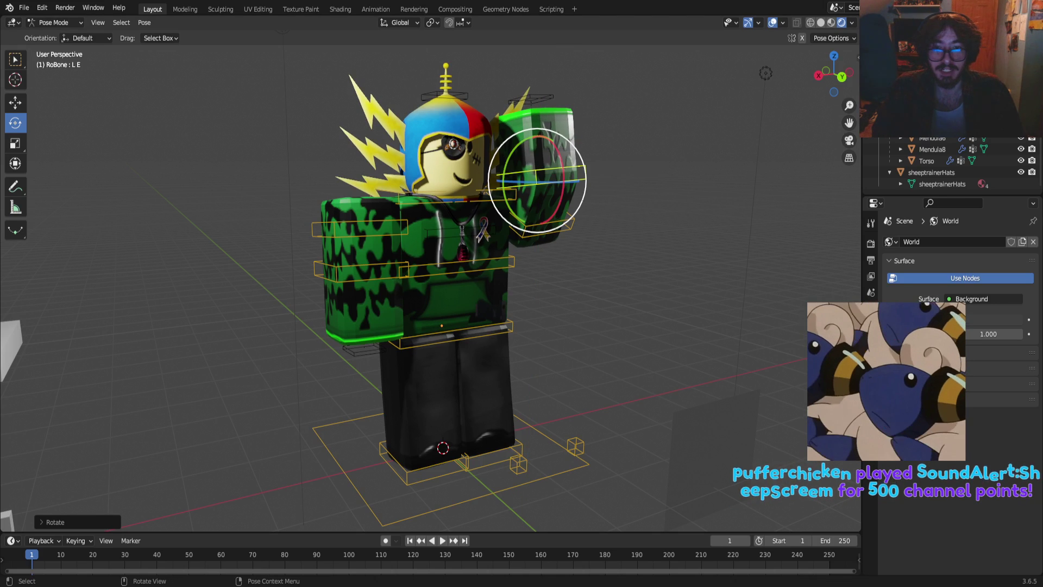
Rotate the left upper arm bone (L A) freely so the raised forearm leans in towards the head
left_click(529, 226)
left_click_drag(485, 192, 485, 191)
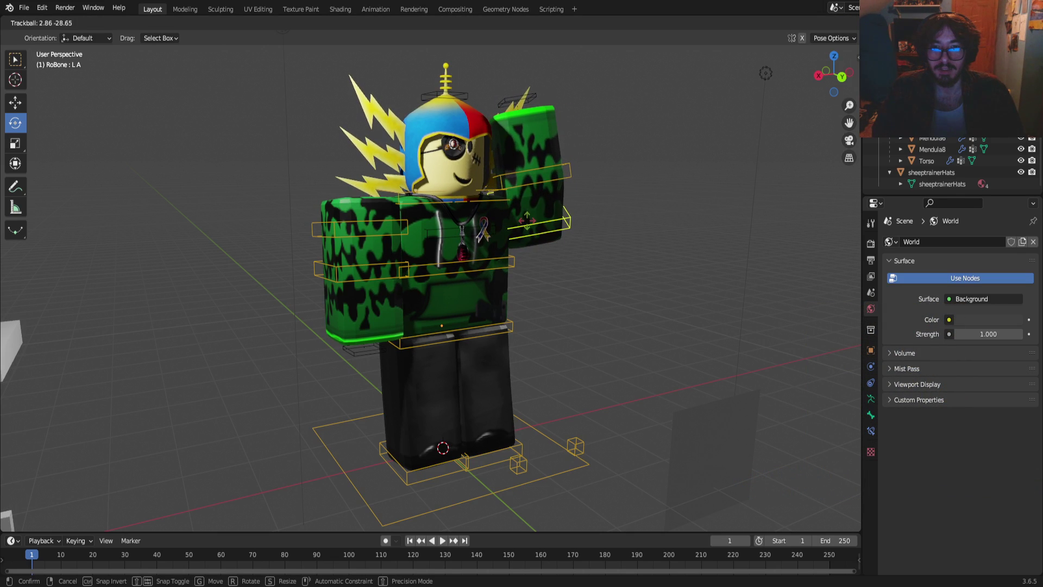
left_click_drag(489, 191, 511, 180)
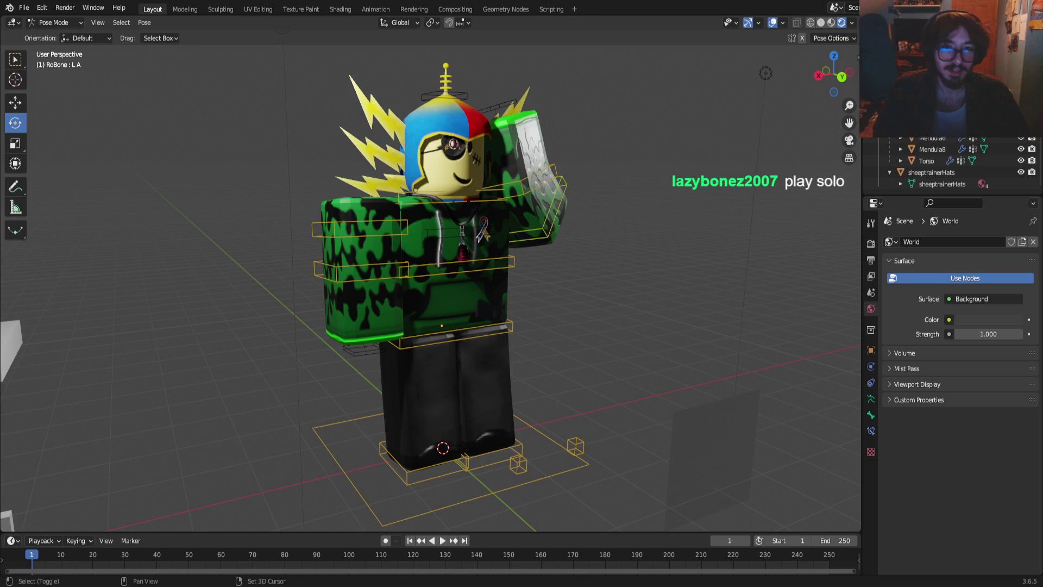
Move the left upper arm bone (L A) outward along the X axis, detaching the raised arm from the torso
key("shift+grave")
key("w")
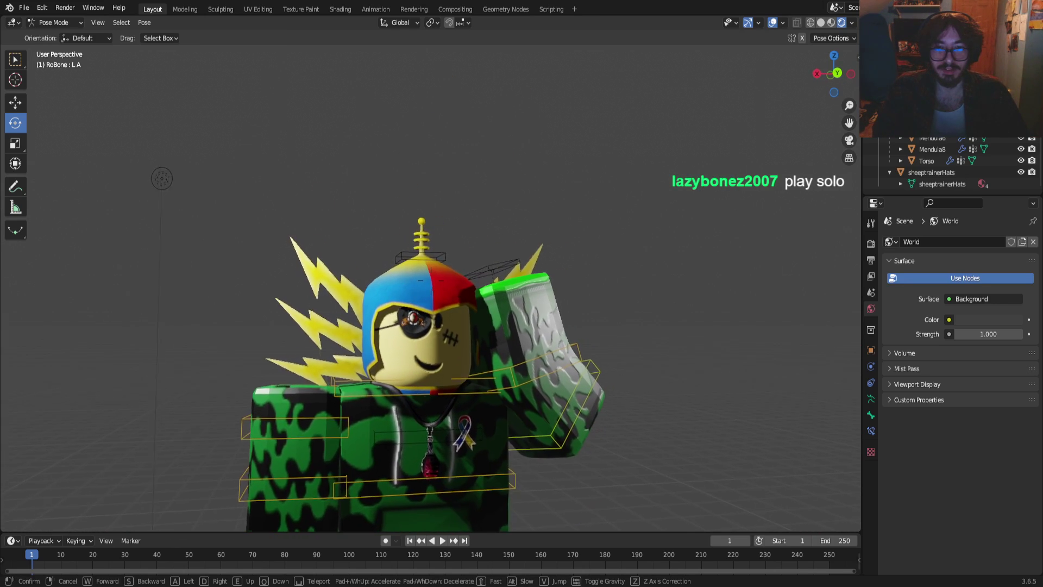
key("s")
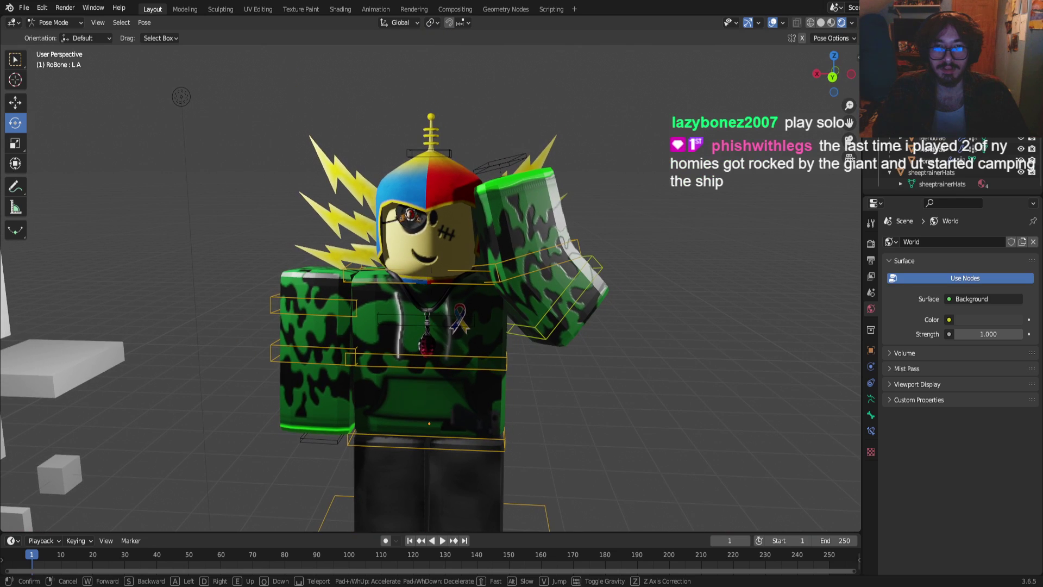
key("w")
key("Return")
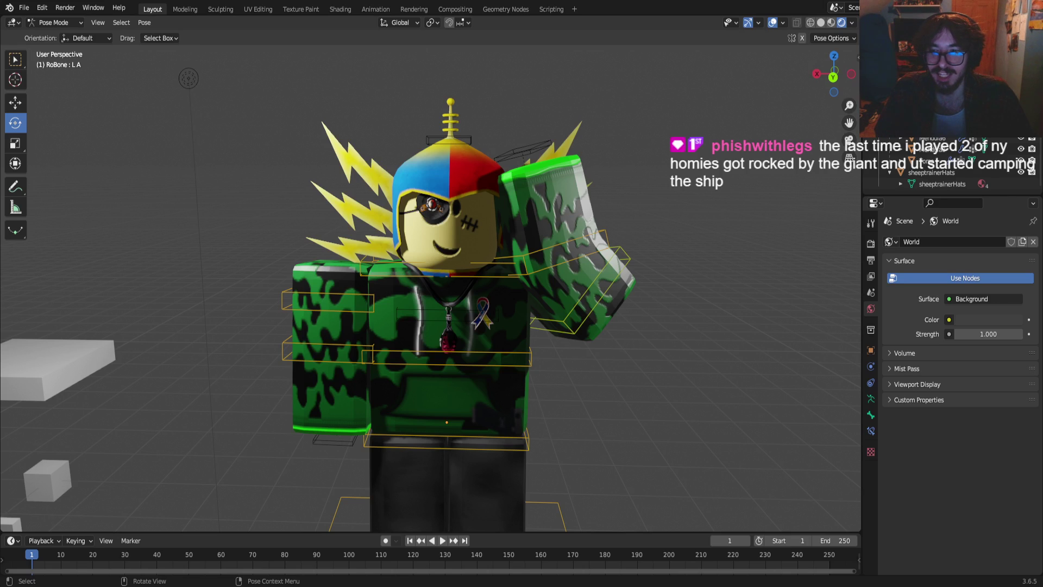
left_click(546, 307)
key("ctrl+z")
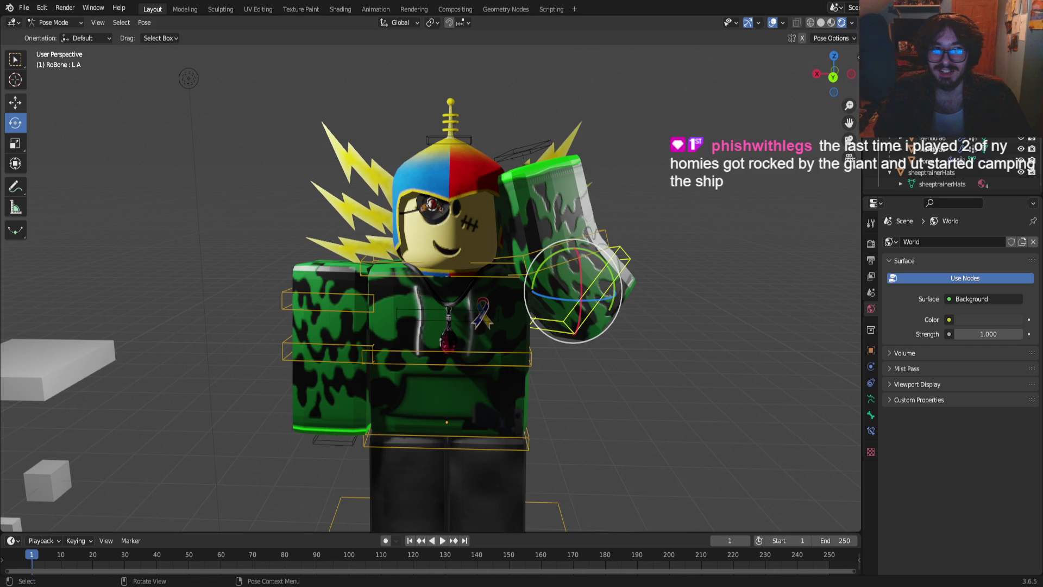
key("shift+space")
key("g")
key("g")
key("x")
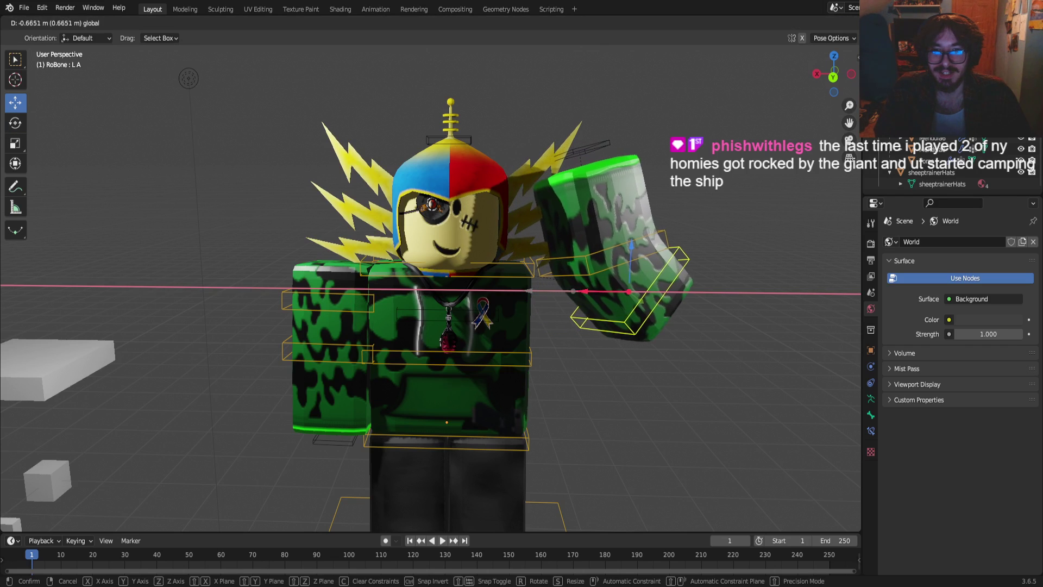
key("Return")
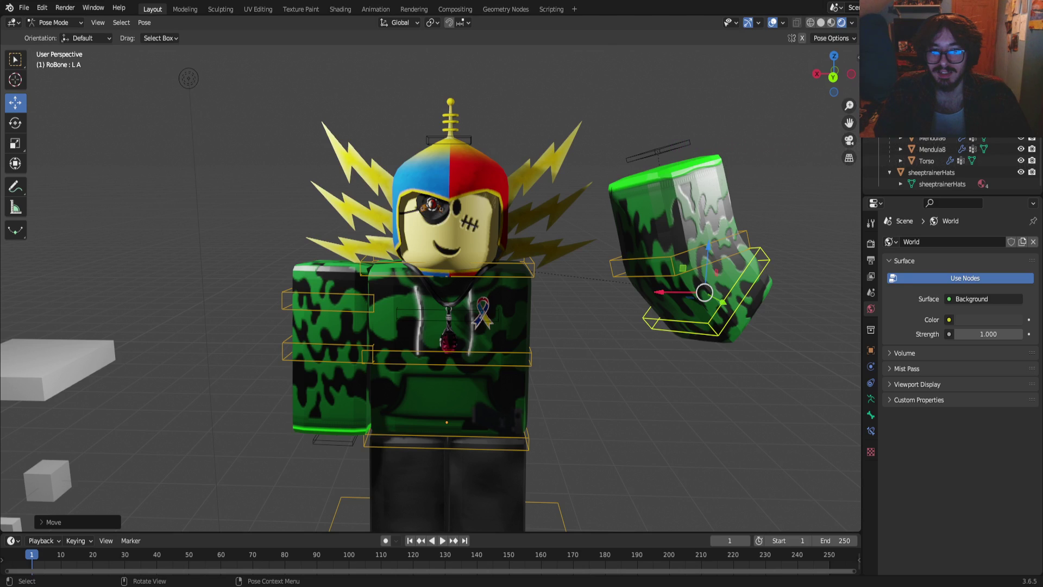
Rotate the left elbow bone (L E) so the raised forearm stands more upright and twists towards the viewer
left_click(337, 295)
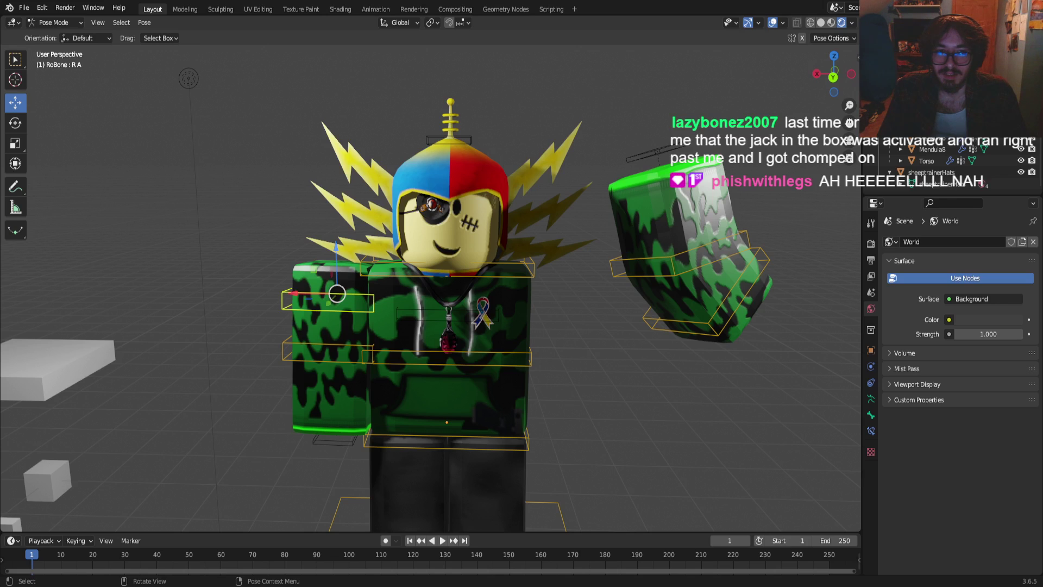
key("alt+a")
left_click(712, 325)
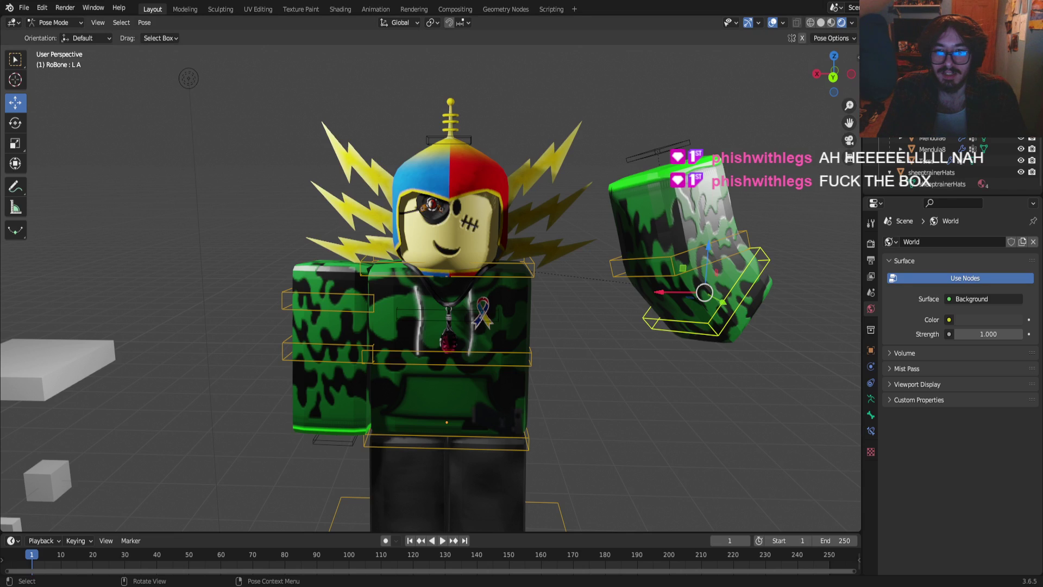
left_click(675, 269)
left_click(709, 326)
left_click(678, 259)
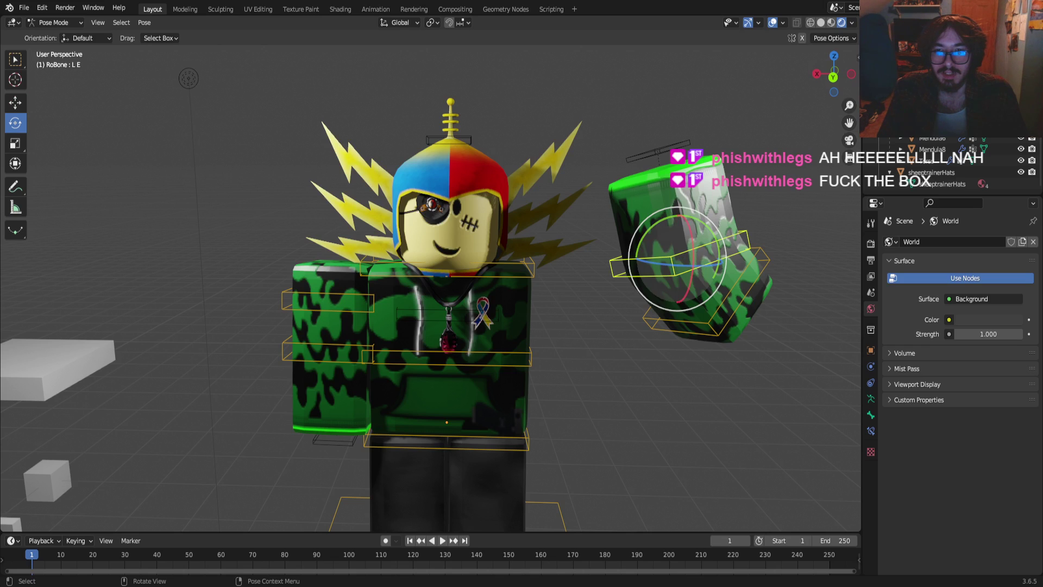
left_click_drag(693, 219, 792, 265)
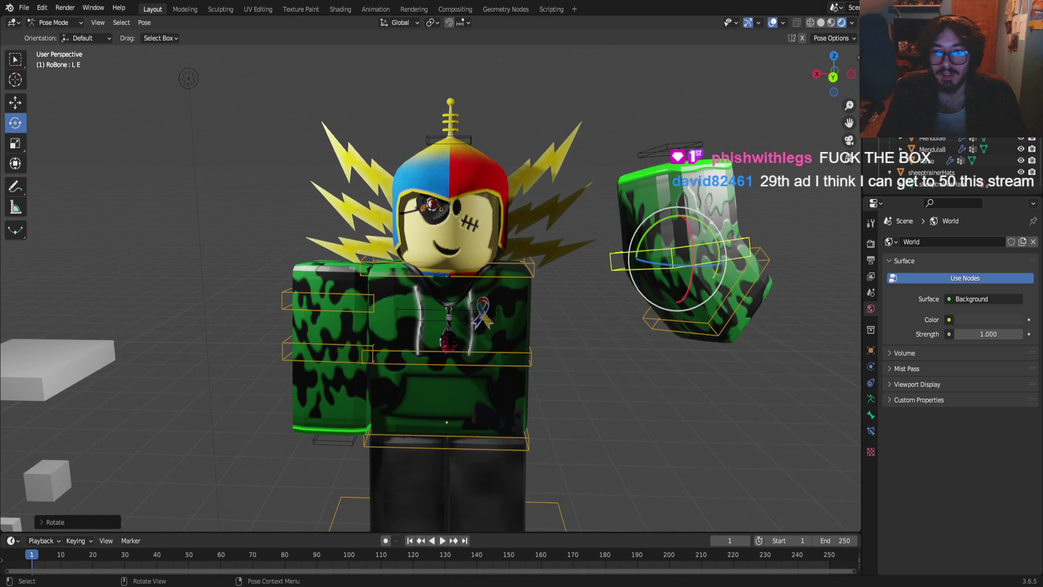
left_click_drag(690, 237, 676, 199)
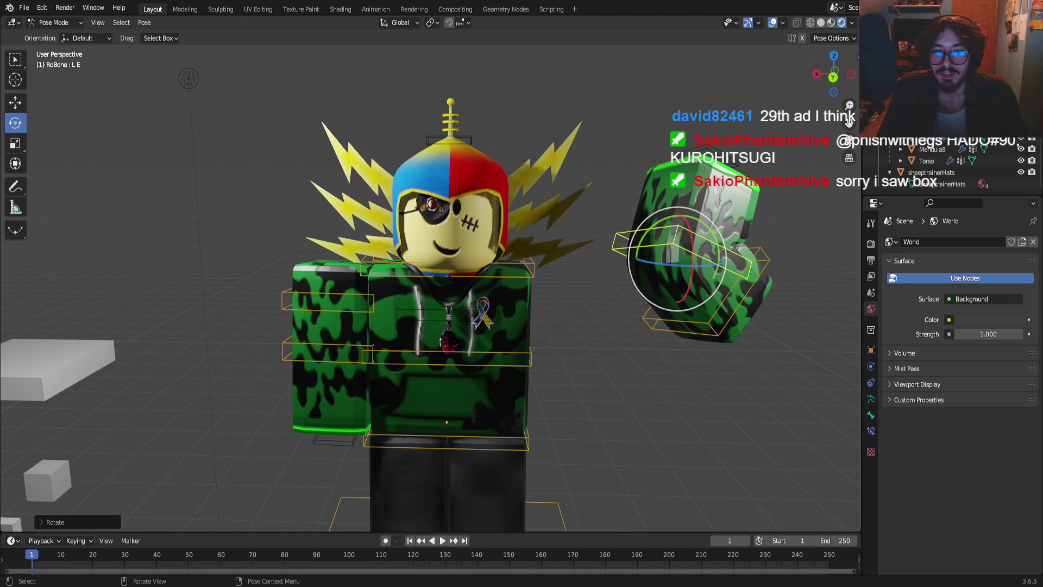
Move the right upper arm bone (R A) outward along the X axis, detaching the hanging arm from the torso
left_click(336, 301)
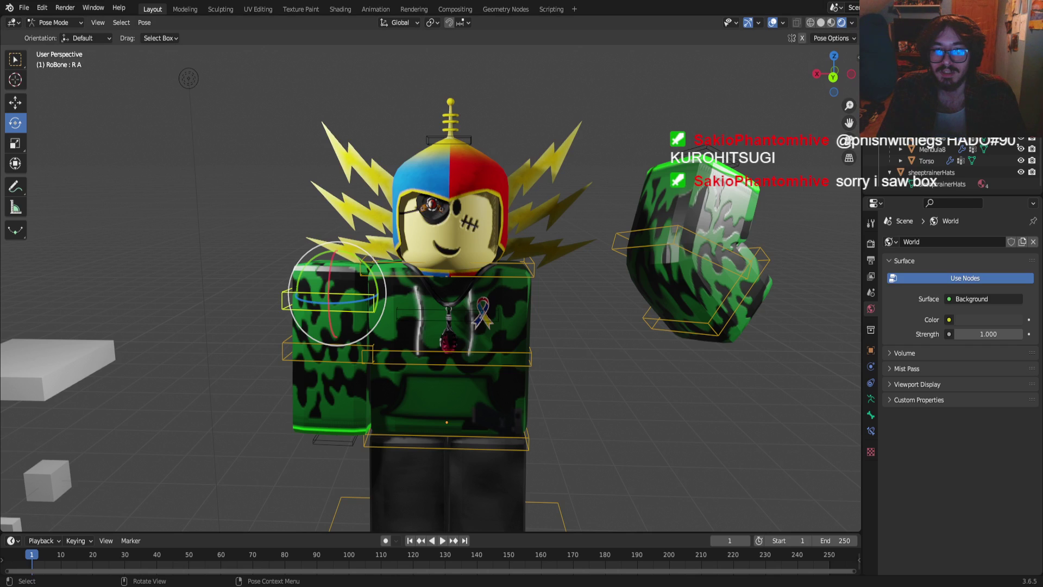
scroll(431, 288, "down", 4)
scroll(431, 288, "up", 4)
left_click(15, 103)
key("shift+space")
key("g")
left_click_drag(296, 293, 129, 292)
scroll(431, 288, "down", 5)
scroll(430, 288, "up", 5)
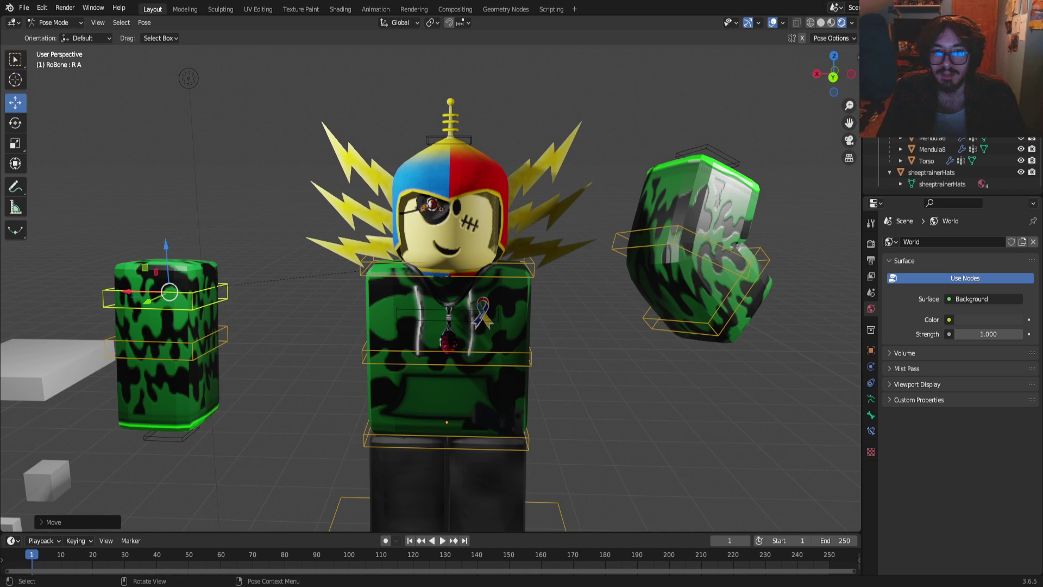
Move the left upper arm bone (L A) along X across to the character's right shoulder and lower it along Z
left_click(728, 304)
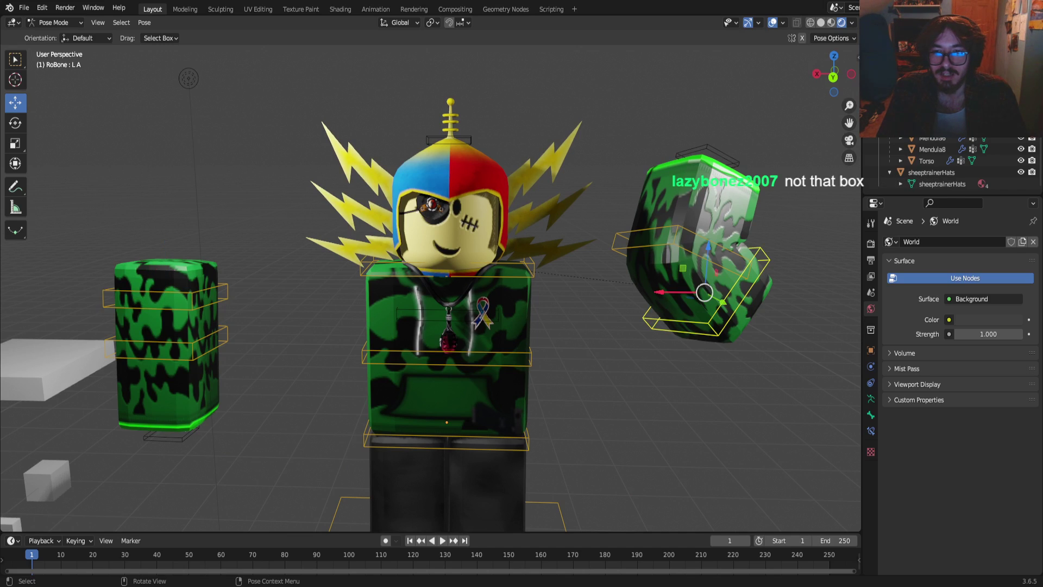
left_click_drag(664, 292, 485, 290)
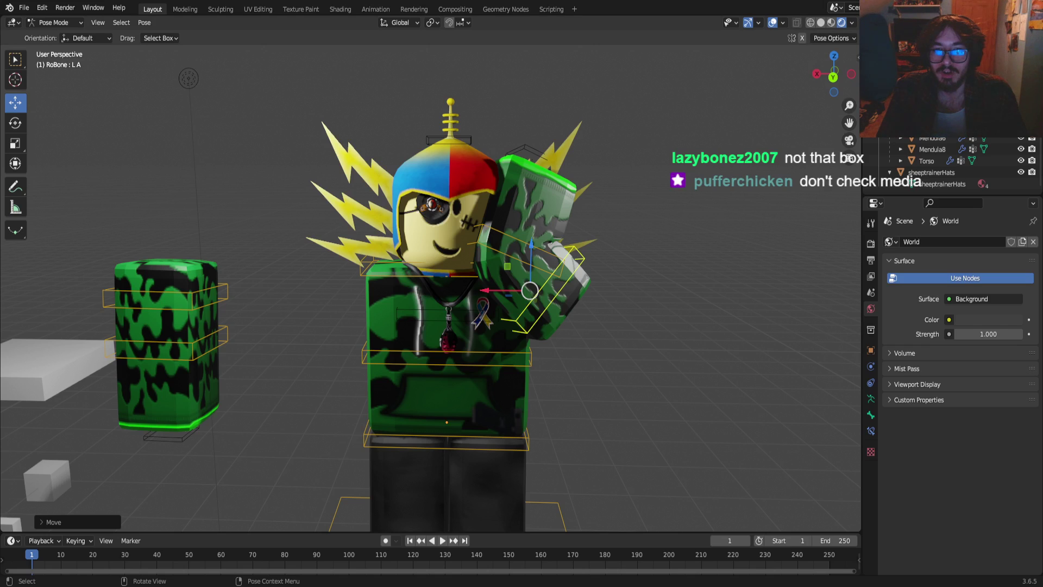
left_click_drag(483, 291, 296, 288)
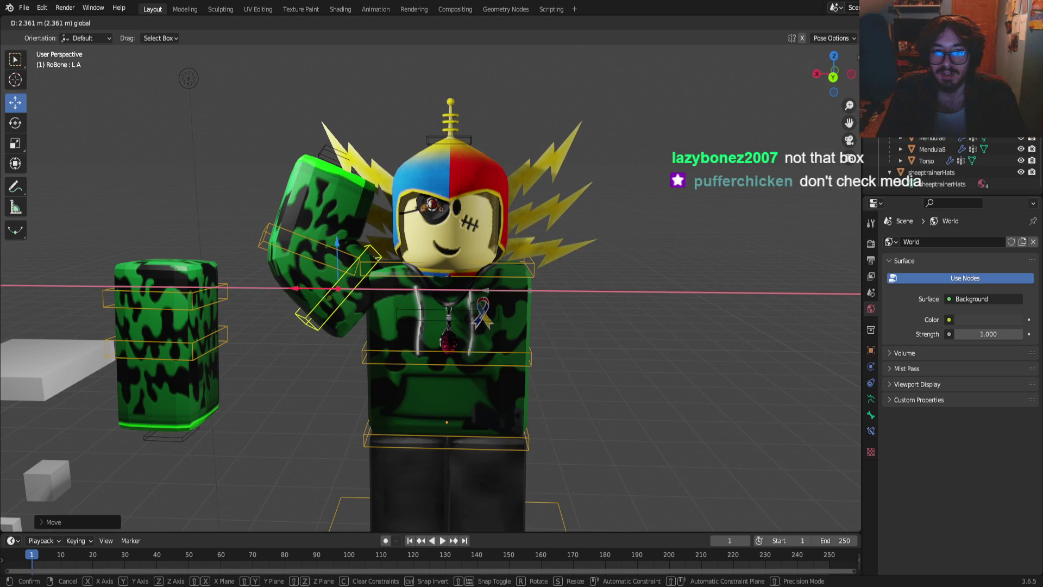
key("z")
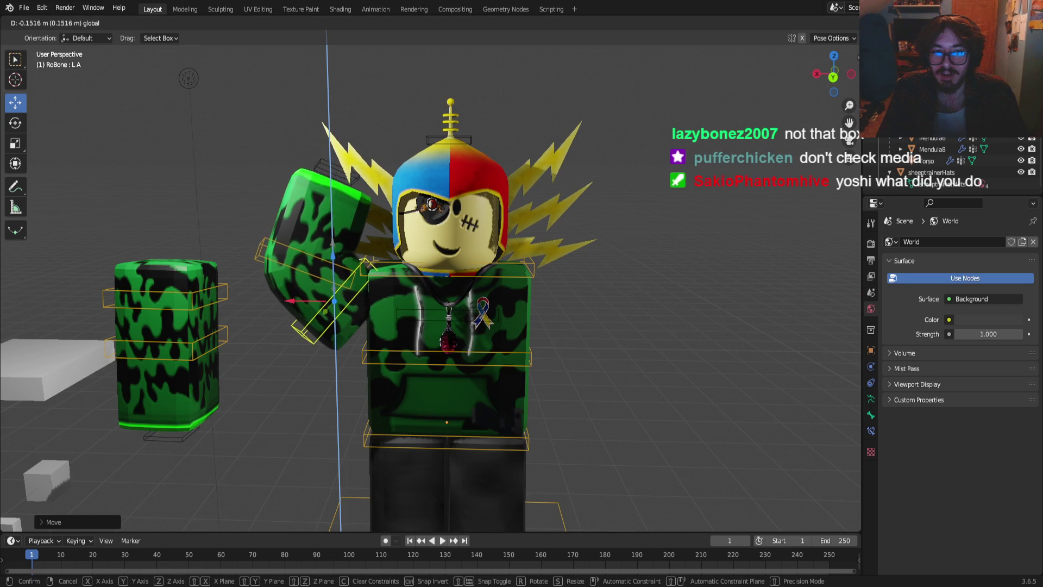
left_click_drag(334, 276, 334, 285)
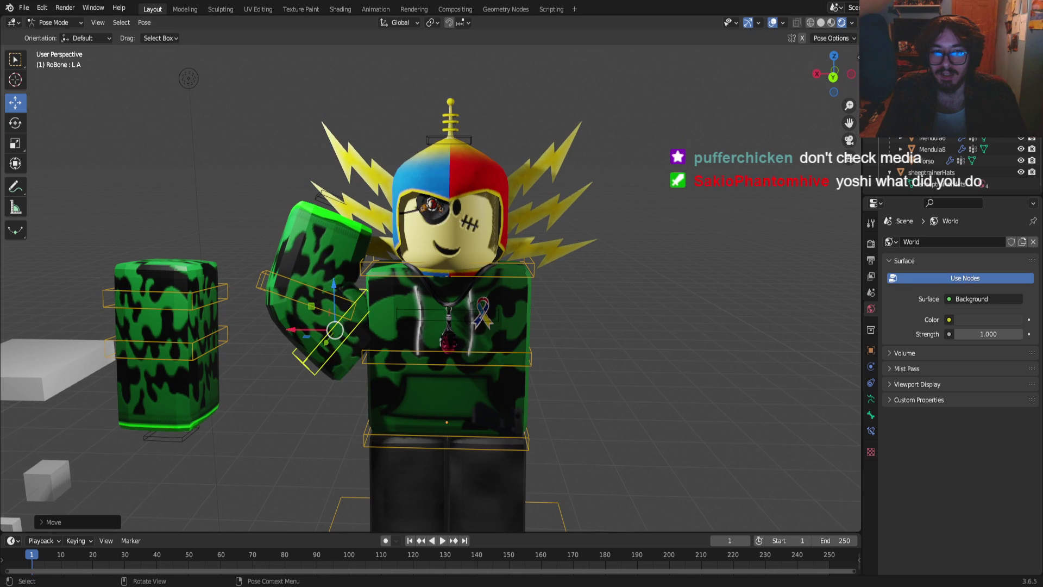
Rotate the left upper arm bone (L A) so its forearm leans outward, and move it back to the character's left side, clear of the torso
left_click(303, 298)
left_click(334, 330)
left_click(15, 123)
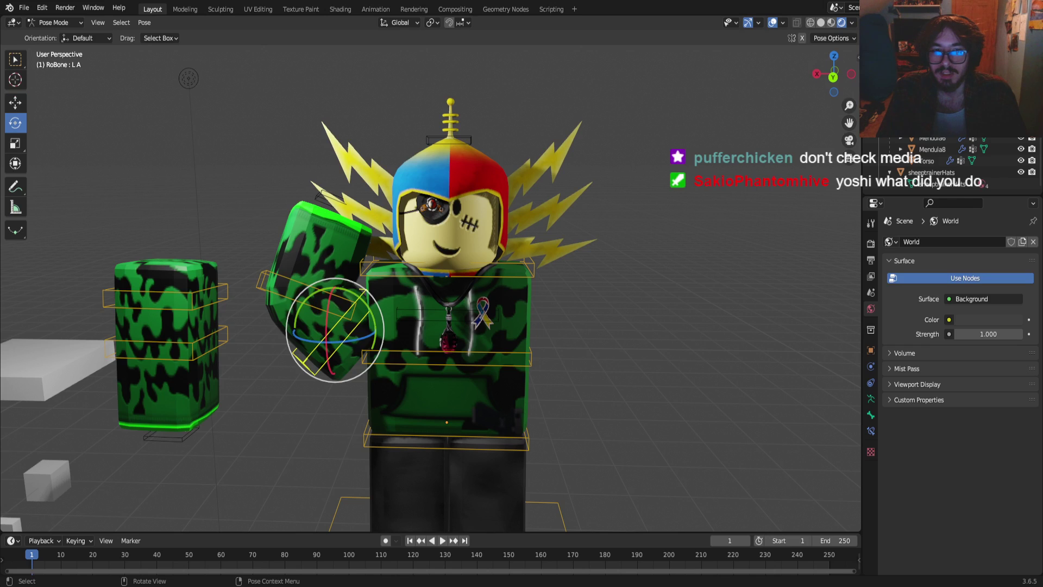
left_click_drag(347, 291, 702, 296)
left_click(15, 102)
key("shift+space")
key("r")
key("shift+space")
key("g")
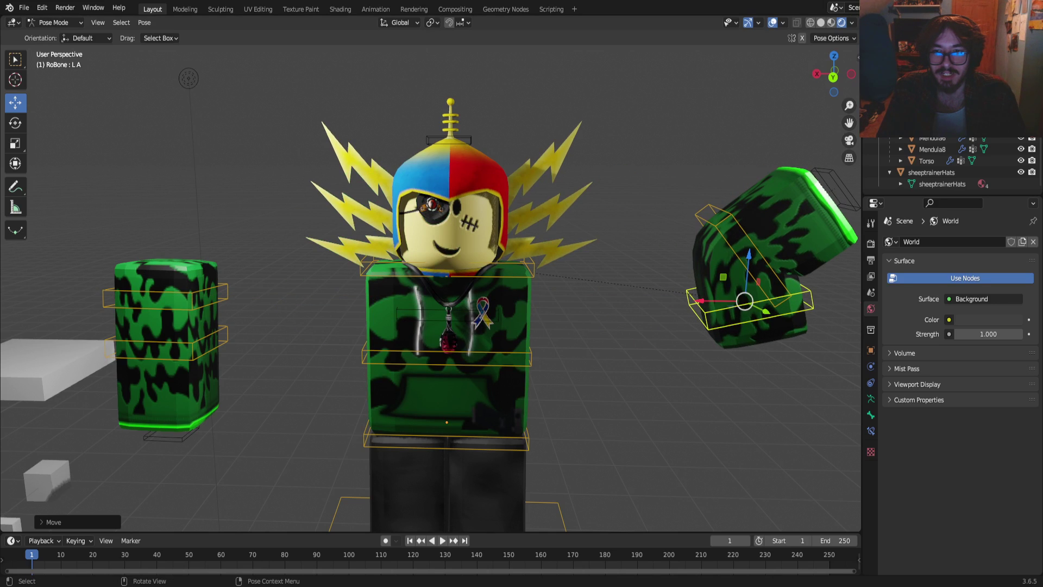
Move the right upper arm bone (R A) back against the torso along X and rotate it so the arm points up
left_click(163, 298)
left_click_drag(128, 292, 291, 294)
key("shift+space")
key("r")
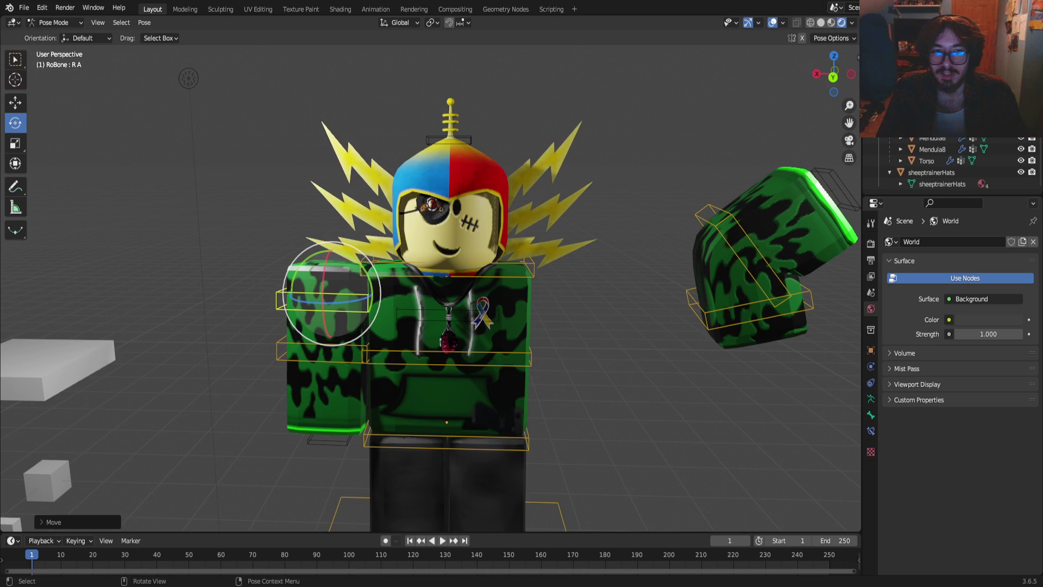
left_click_drag(325, 260, 348, 335)
Rotate the right elbow bone (R E) to bend the forearm towards the head, and turn the right upper arm bone (R A) slightly
left_click(355, 255)
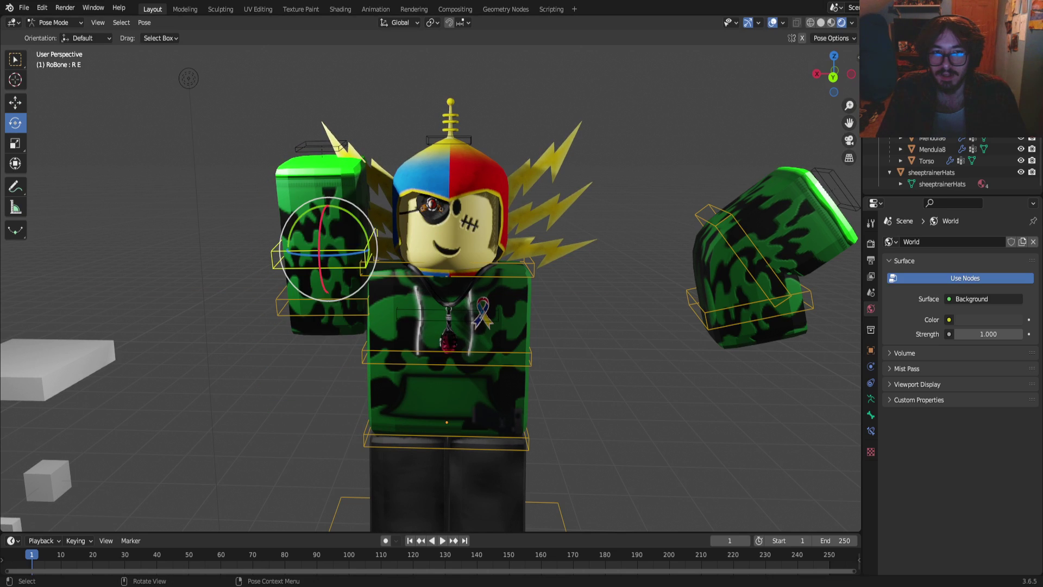
left_click_drag(325, 260, 294, 235)
left_click(326, 296)
left_click_drag(312, 301, 357, 300)
Try rotating the right elbow bone (R E) around the global X and Z axes, and undo the rotation
left_click(337, 250)
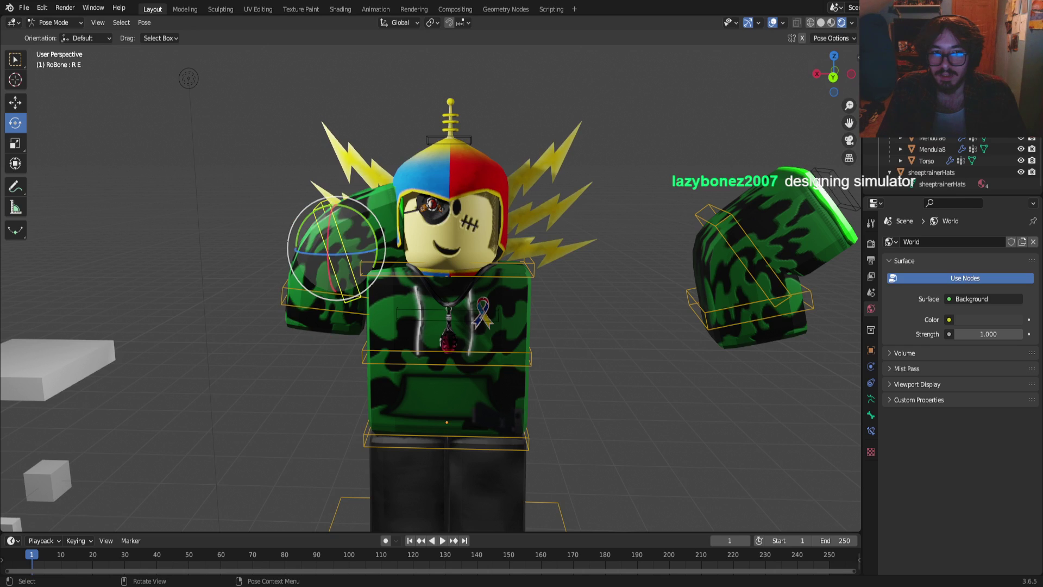
left_click_drag(330, 247, 290, 245)
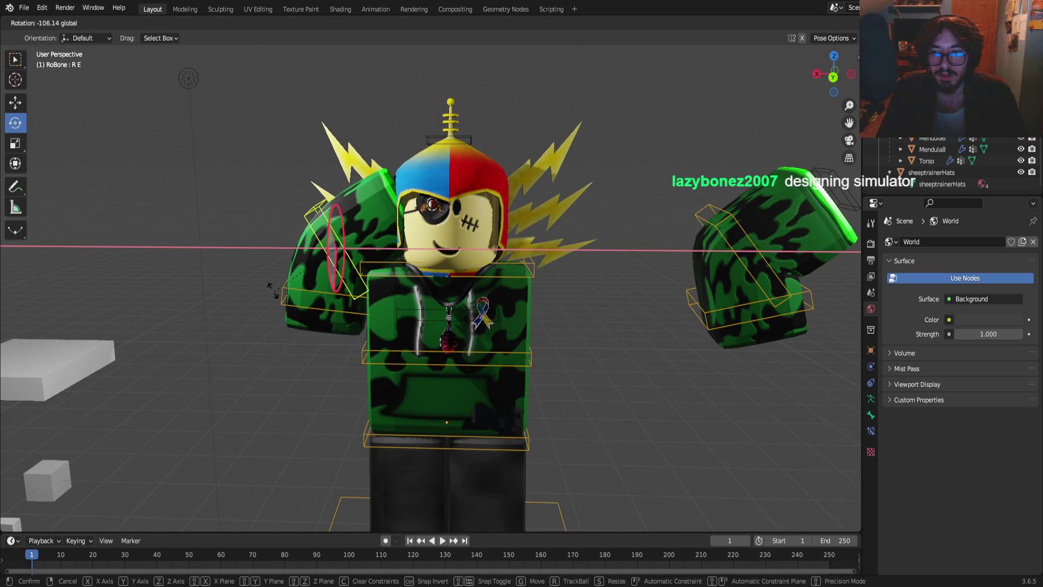
left_click_drag(273, 291, 272, 260)
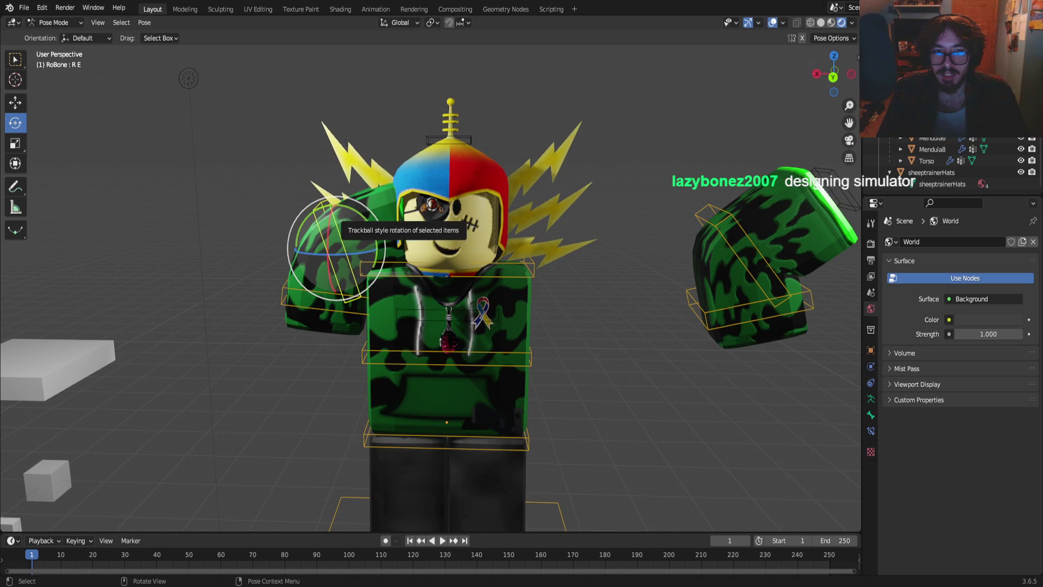
left_click_drag(334, 220, 317, 205)
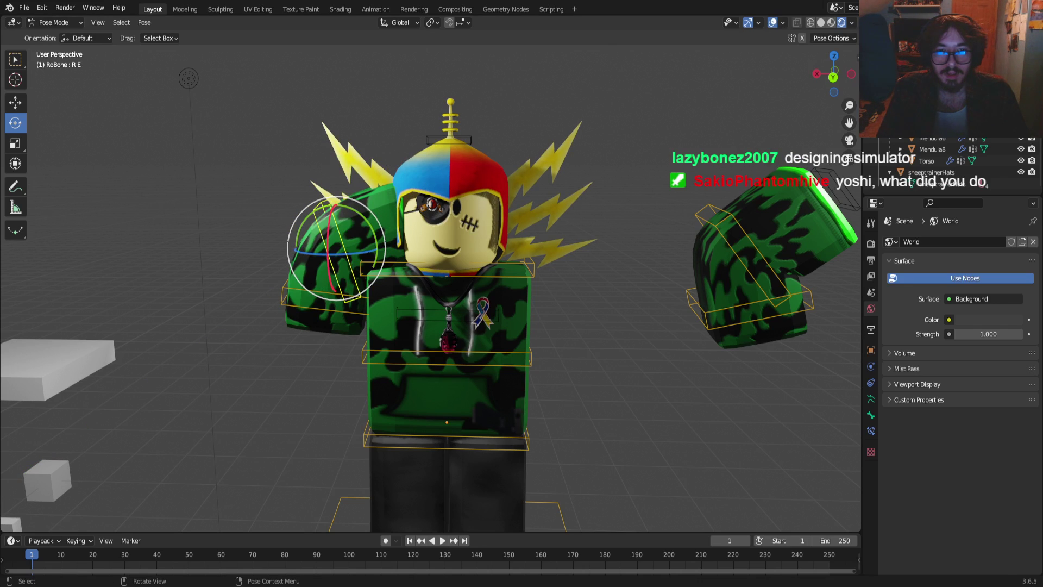
left_click_drag(337, 251, 337, 253)
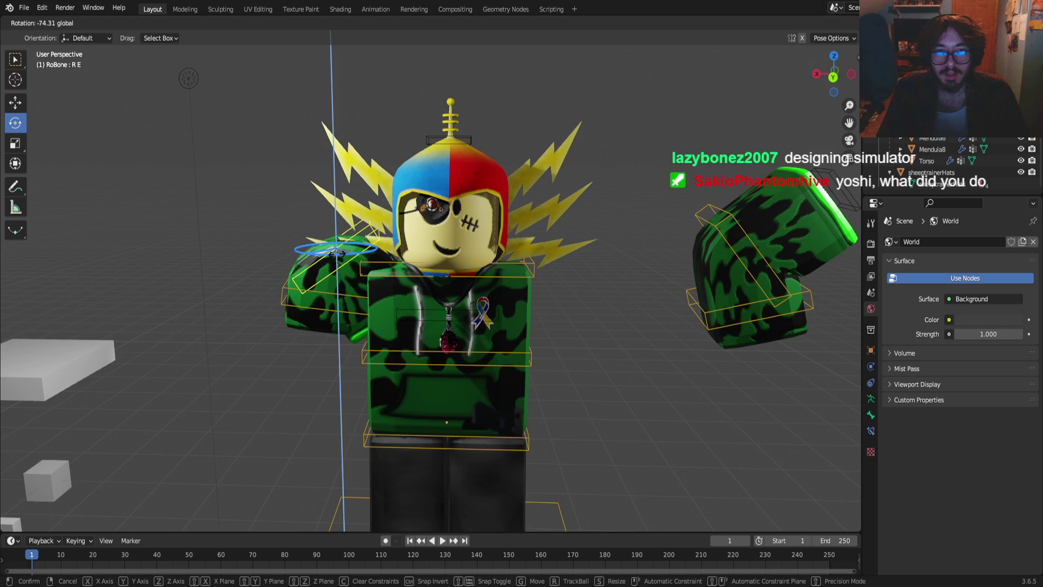
left_click_drag(405, 229, 403, 194)
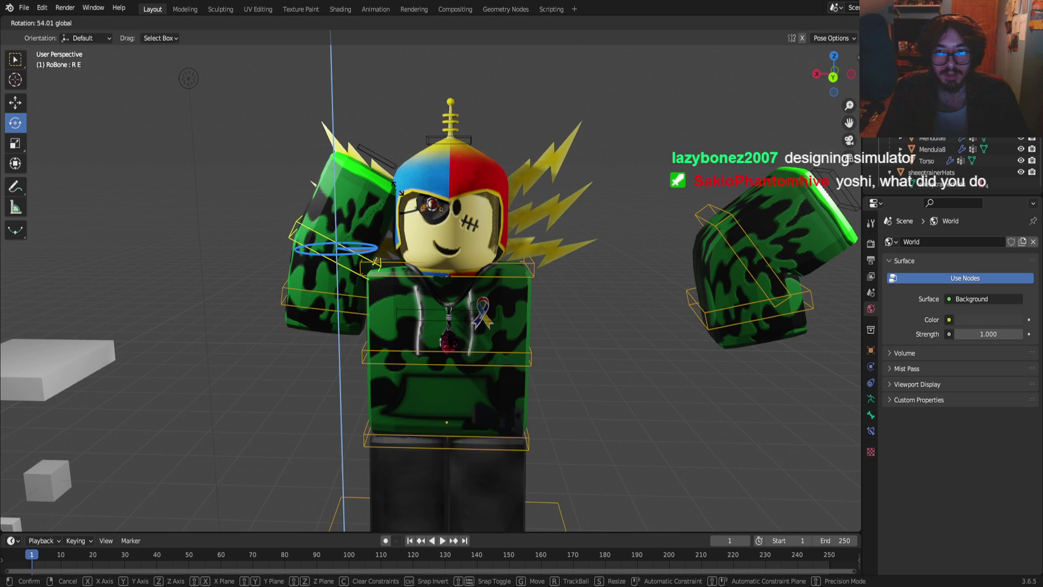
left_click_drag(396, 251, 391, 163)
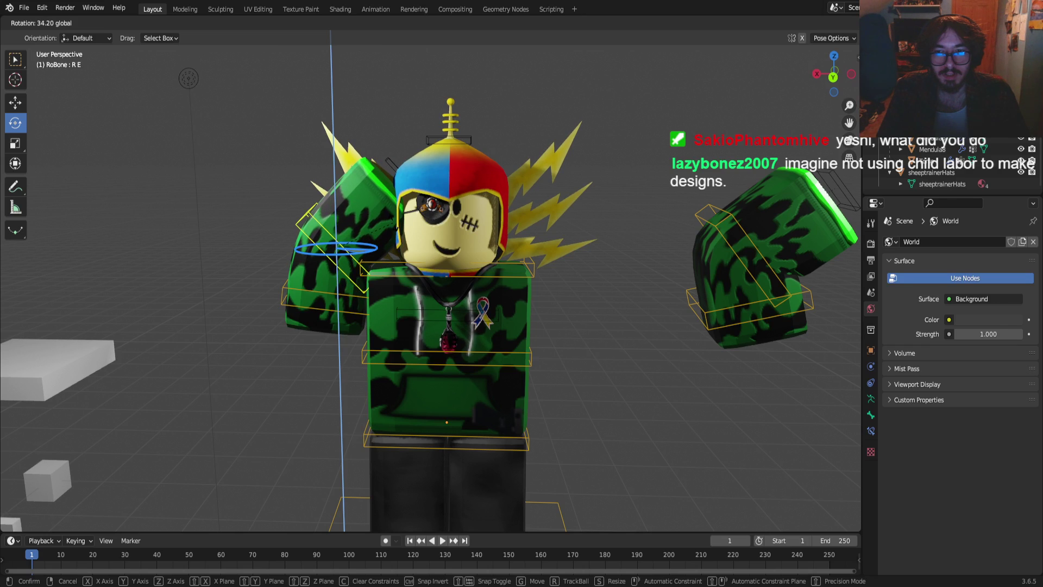
left_click_drag(393, 206, 394, 276)
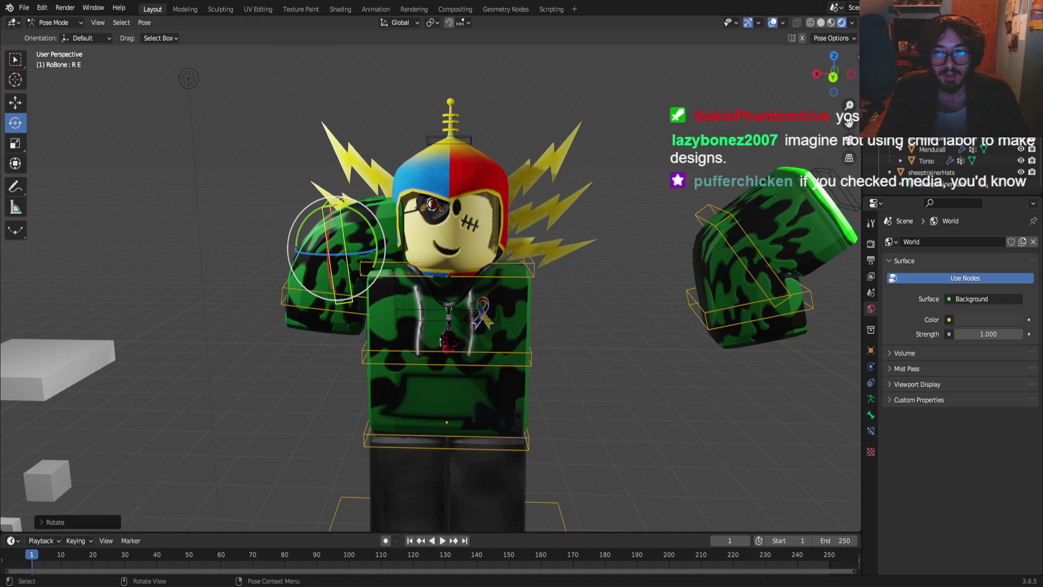
key("ctrl+z")
Try different rotations of the right upper arm bone (R A) and undo them
left_click(305, 311)
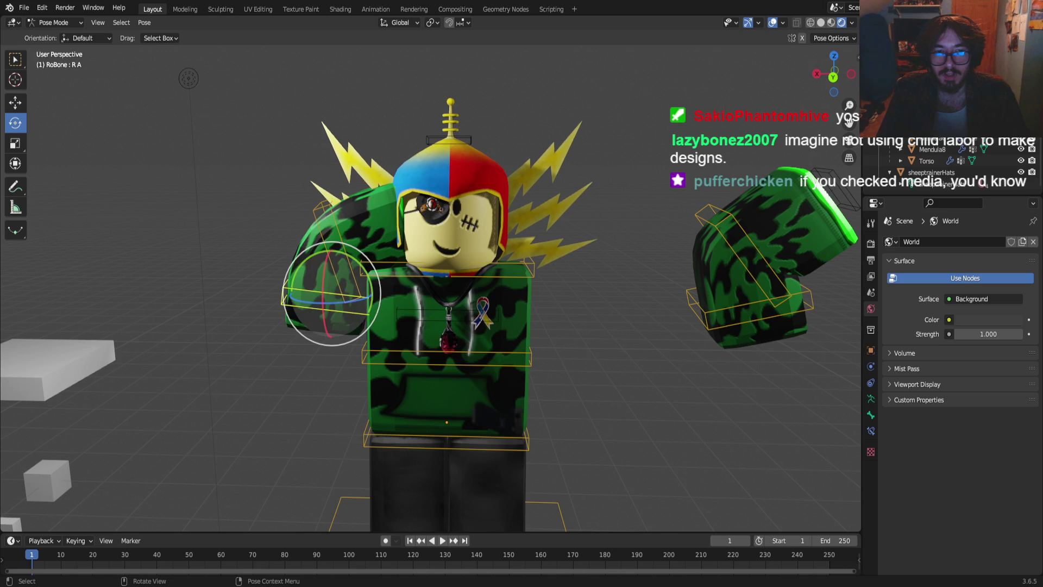
left_click_drag(332, 302, 373, 260)
key("ctrl+z")
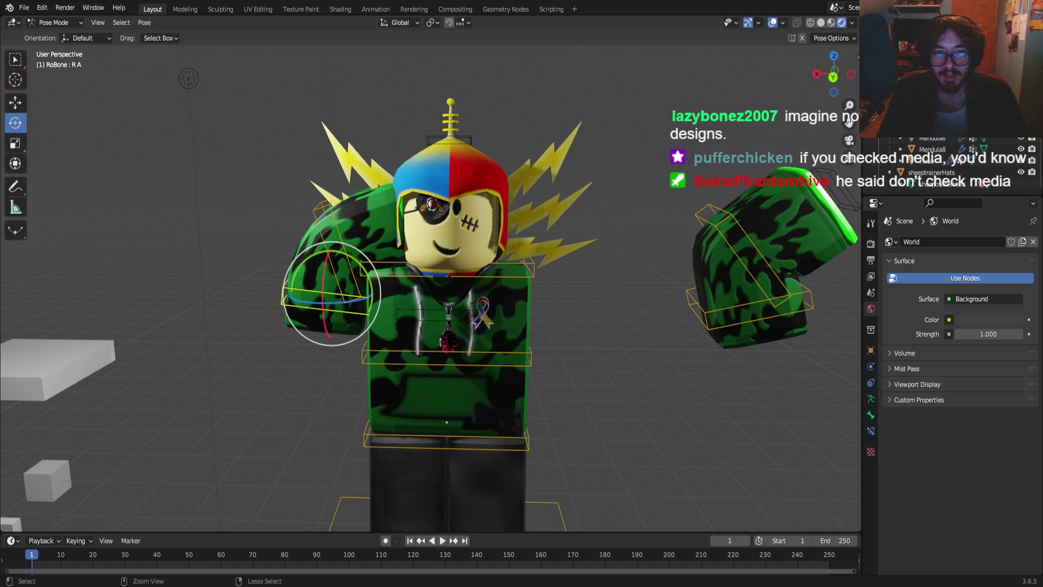
left_click_drag(324, 283, 363, 195)
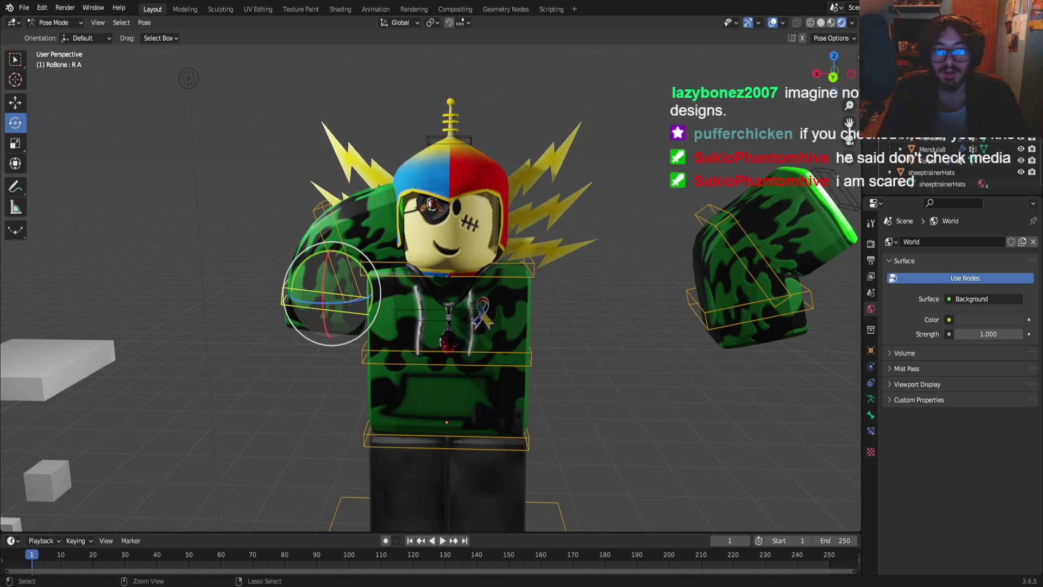
mouse_move(316, 254)
left_mouse_down()
mouse_move(284, 317)
mouse_move(318, 274)
left_mouse_up()
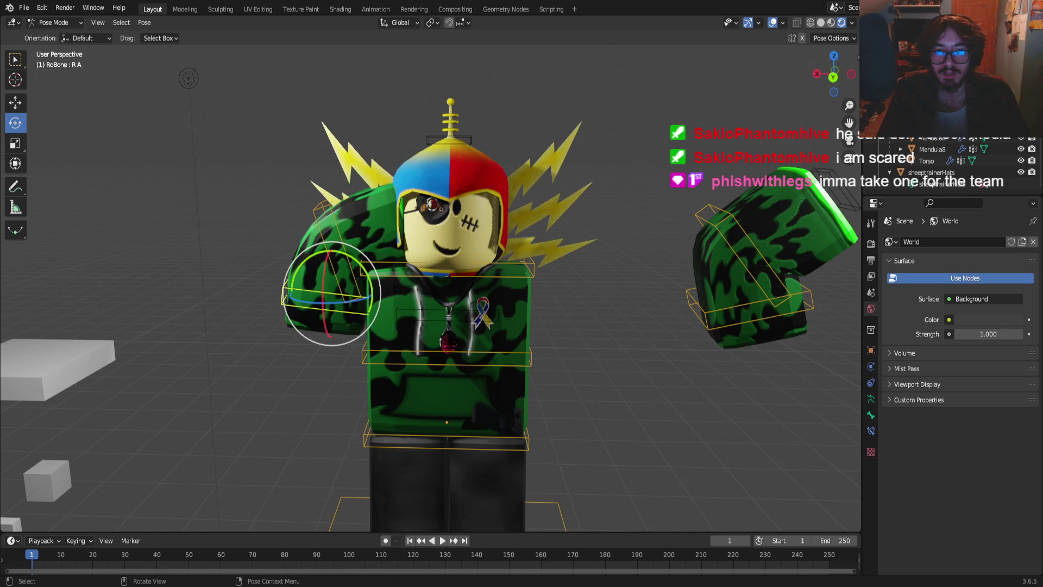
Rotate the right elbow (R E) and upper arm (R A) bones so the arm tilts with its forearm towards the head, and detach it outward from the torso
left_click(328, 250)
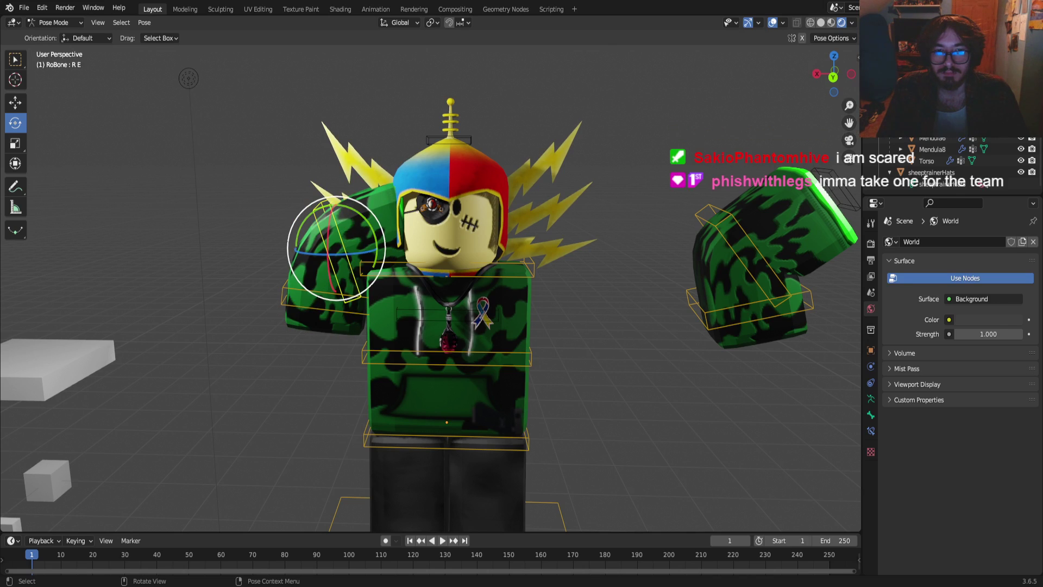
left_click_drag(347, 208, 361, 220)
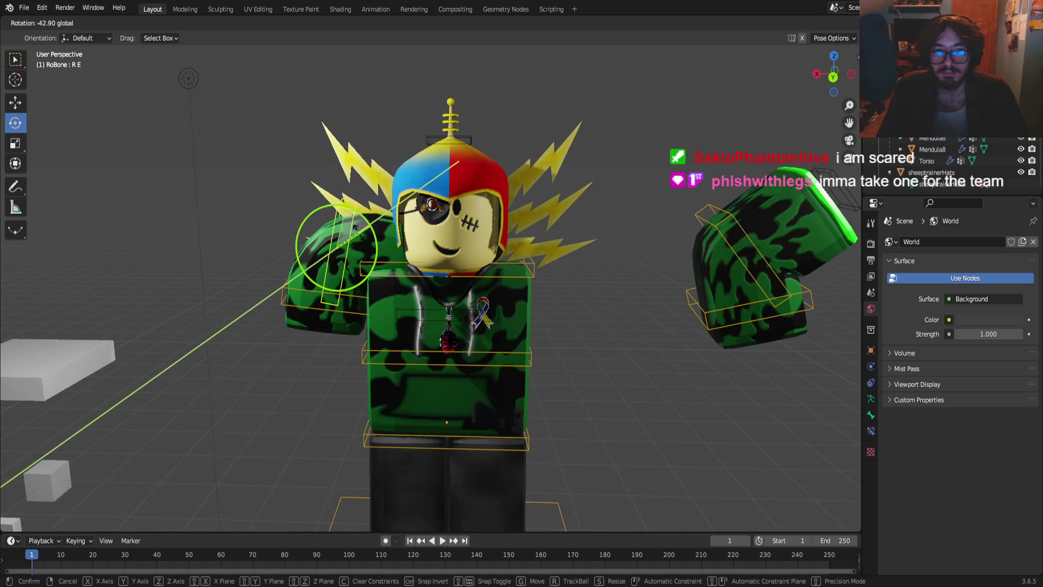
left_click_drag(358, 233, 220, 292)
left_click(353, 312)
key("ctrl+z")
left_click(15, 102)
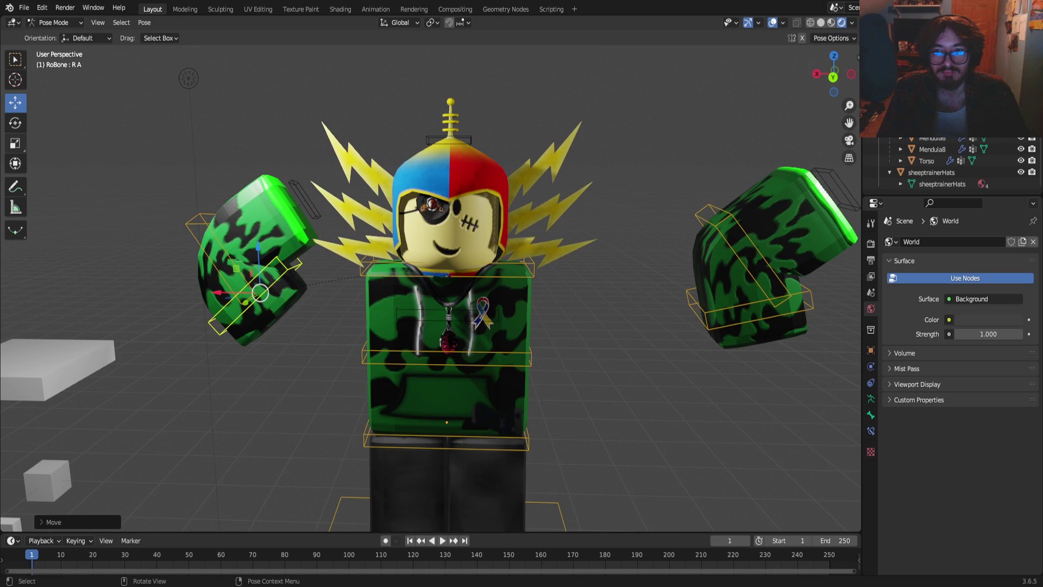
Rotate the right upper arm bone (R A) level and move it across the body to sit beside the detached left arm
left_click(202, 227)
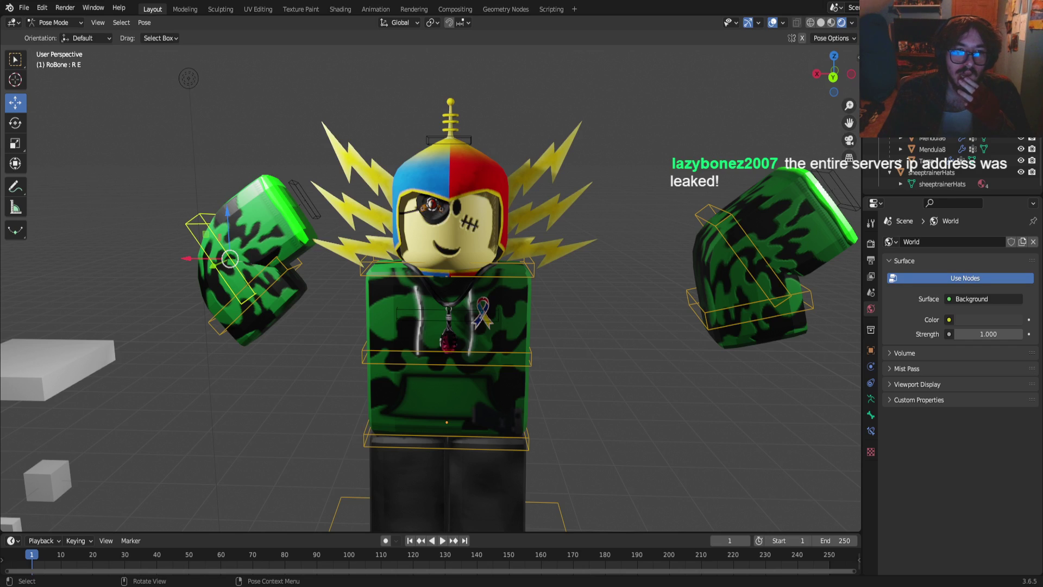
left_click(255, 294)
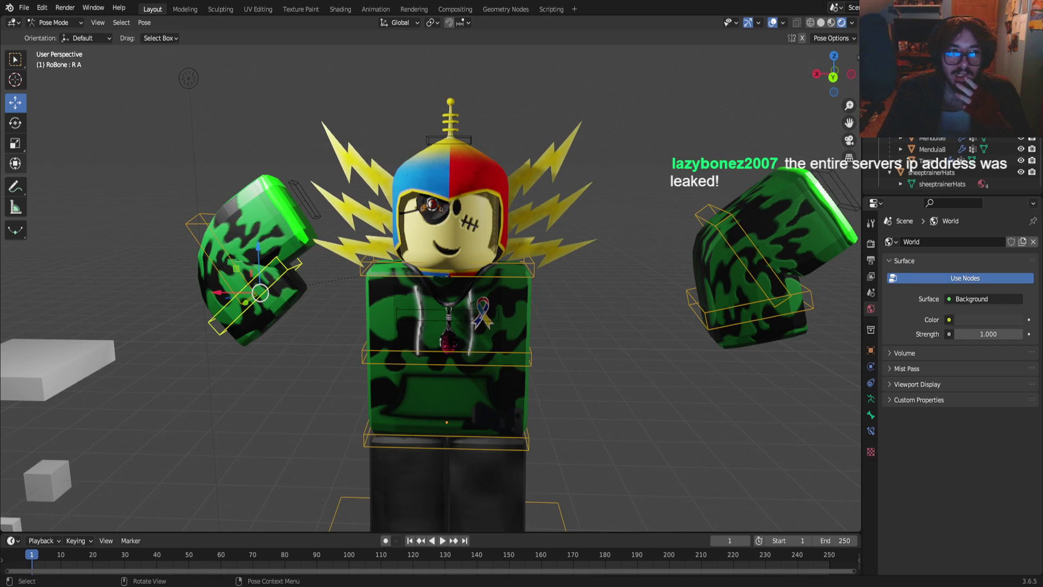
left_click(15, 123)
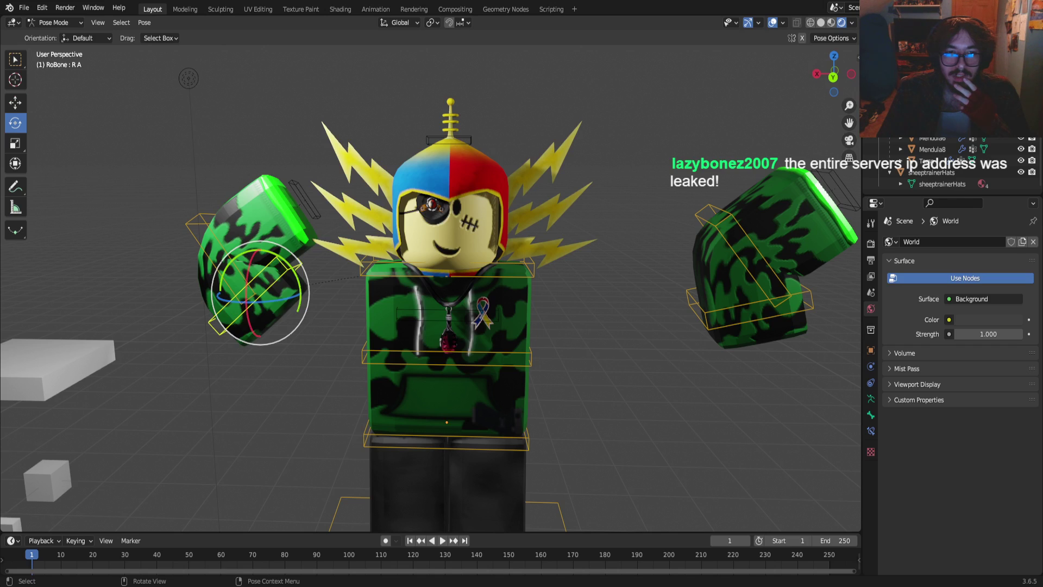
left_click_drag(270, 253, 284, 258)
left_click(16, 102)
left_click_drag(220, 292, 616, 314)
Rotate the right elbow bone (R E) so its forearm matches the outward lean of the left arm
left_click(16, 123)
left_click(605, 216)
left_click_drag(605, 218, 596, 246)
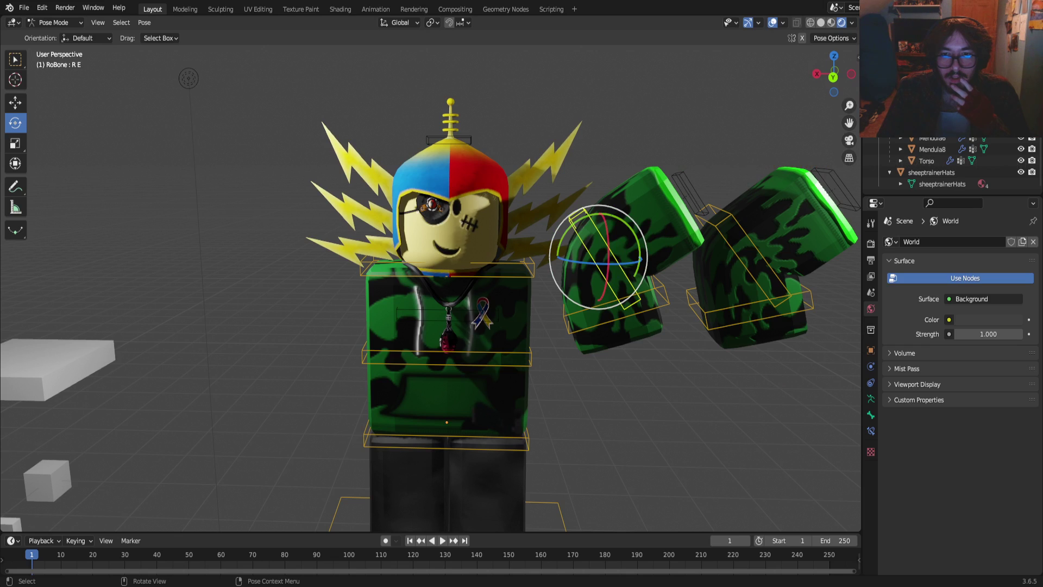
Move the right upper arm bone (R A) along the X axis back to the character's right side, well clear of the torso
left_click(616, 309)
left_click(15, 103)
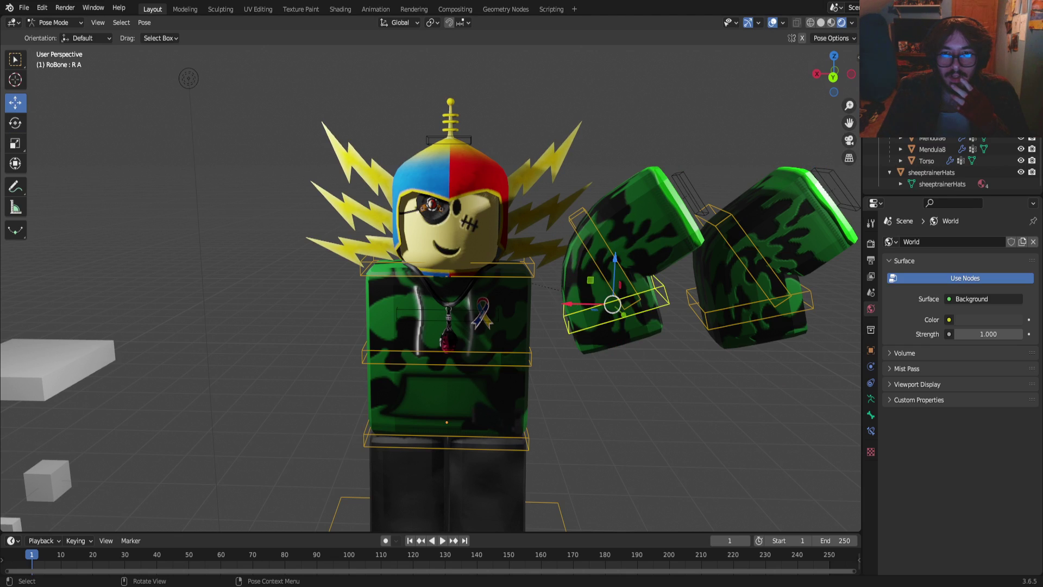
left_click_drag(574, 303, 520, 303)
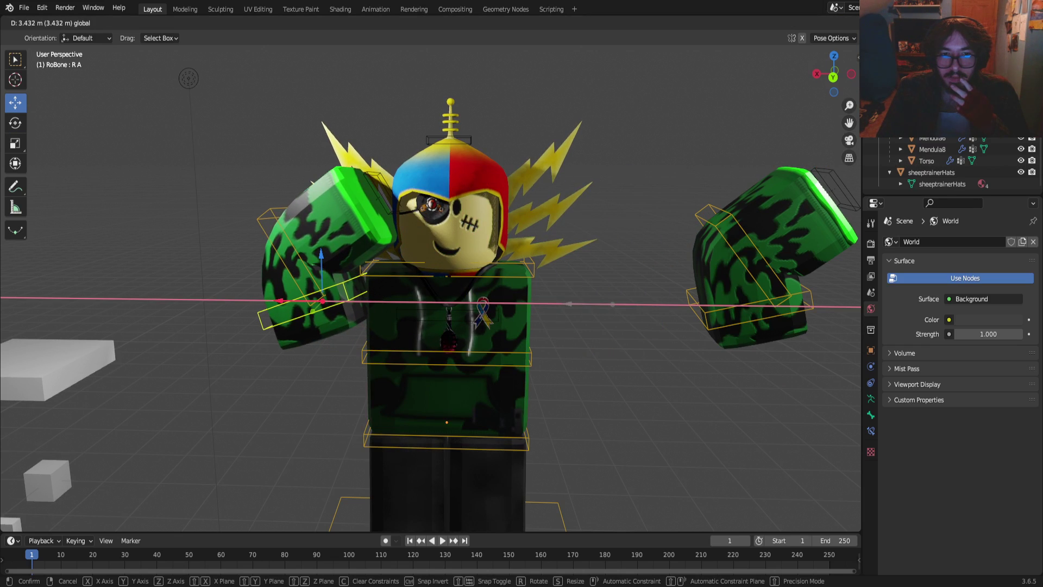
key("Return")
left_click_drag(313, 311, 162, 291)
scroll(431, 288, "down", 2)
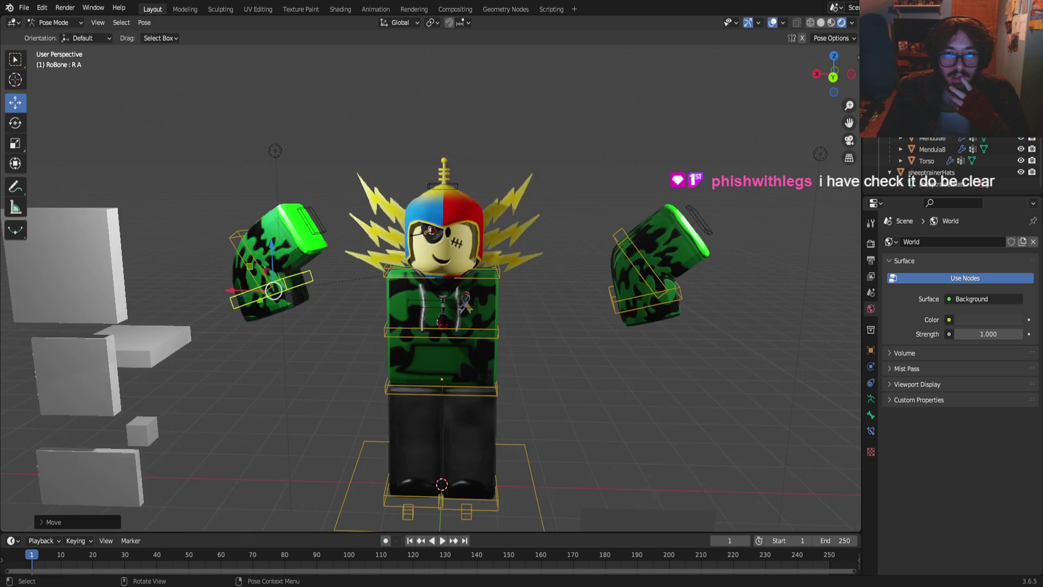
scroll(431, 288, "down", 2)
scroll(430, 288, "up", 2)
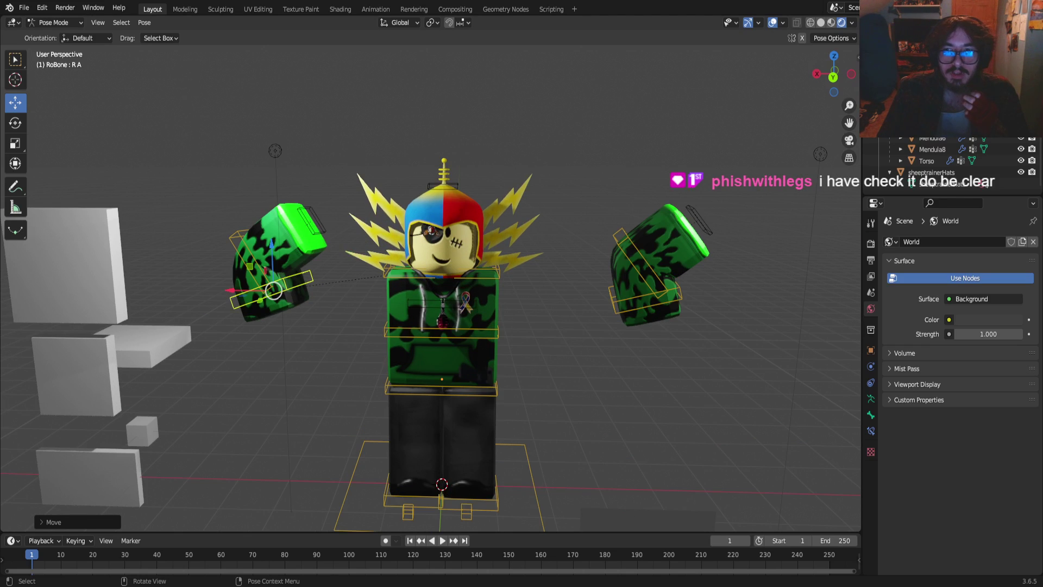
Check the arm placement through the camera and deselect all bones
left_click(849, 140)
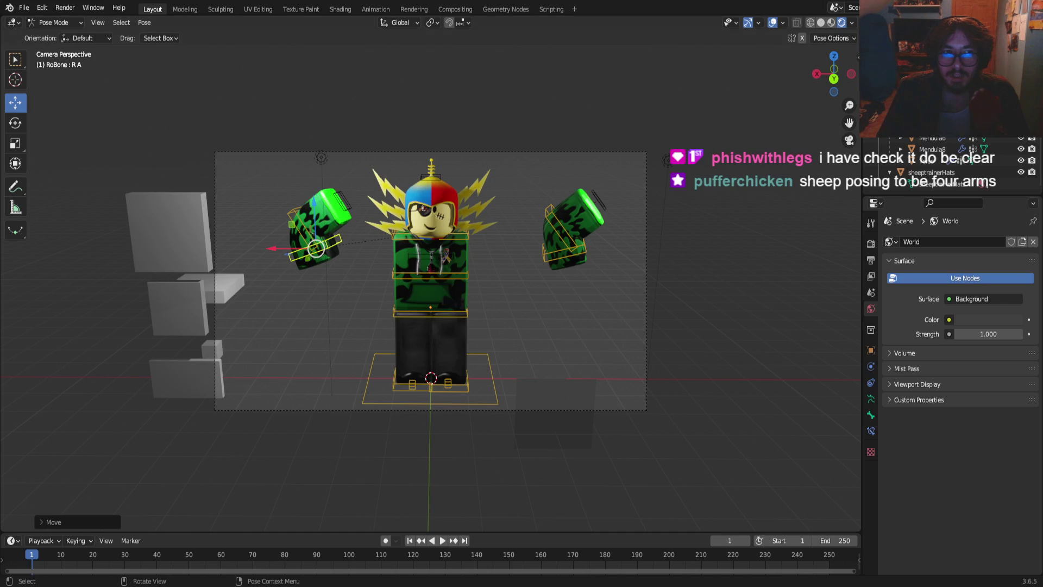
key("shift+space")
key("r")
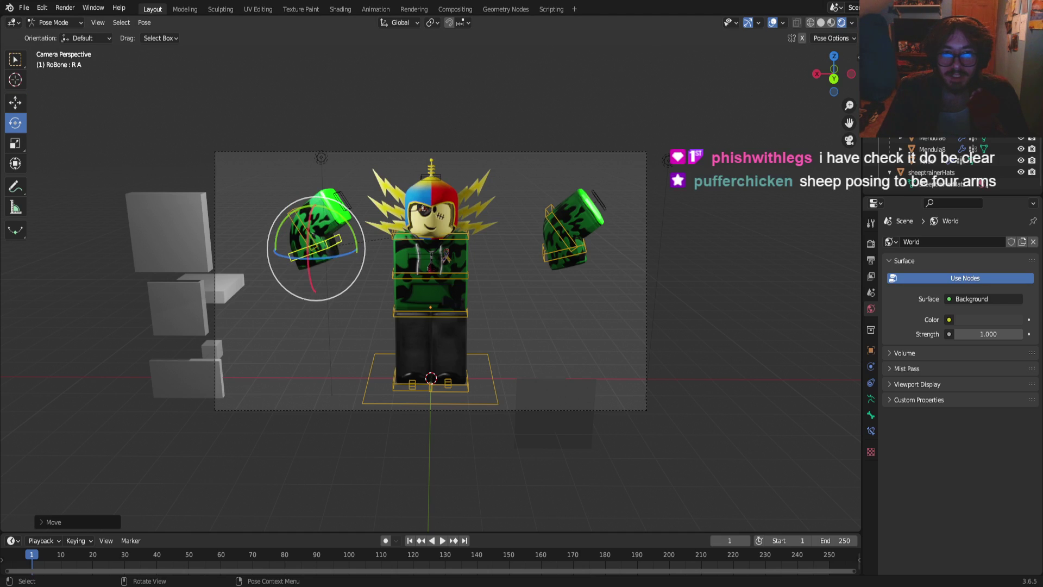
key("alt+a")
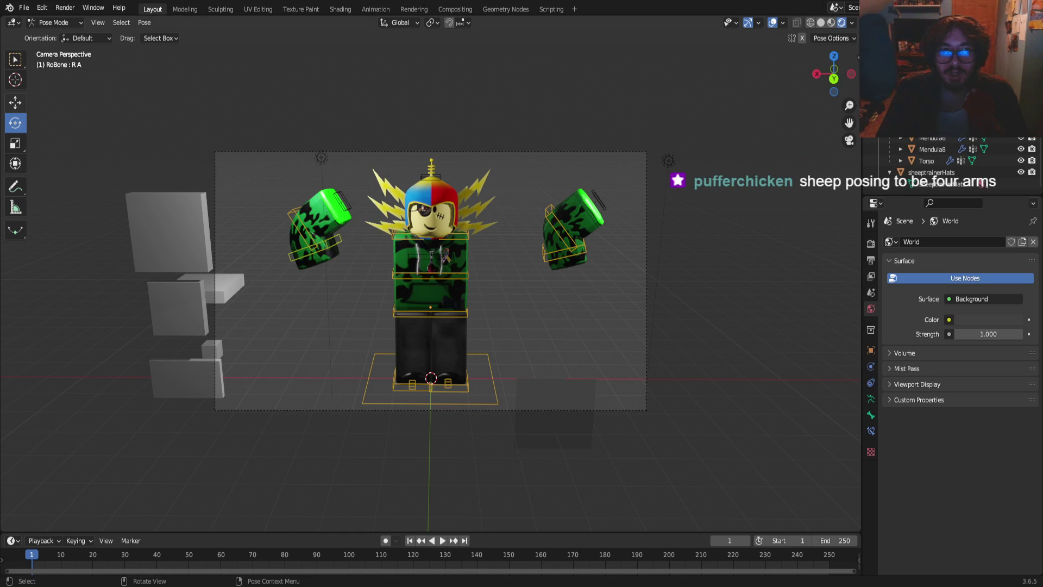
key("shift+space")
key("g")
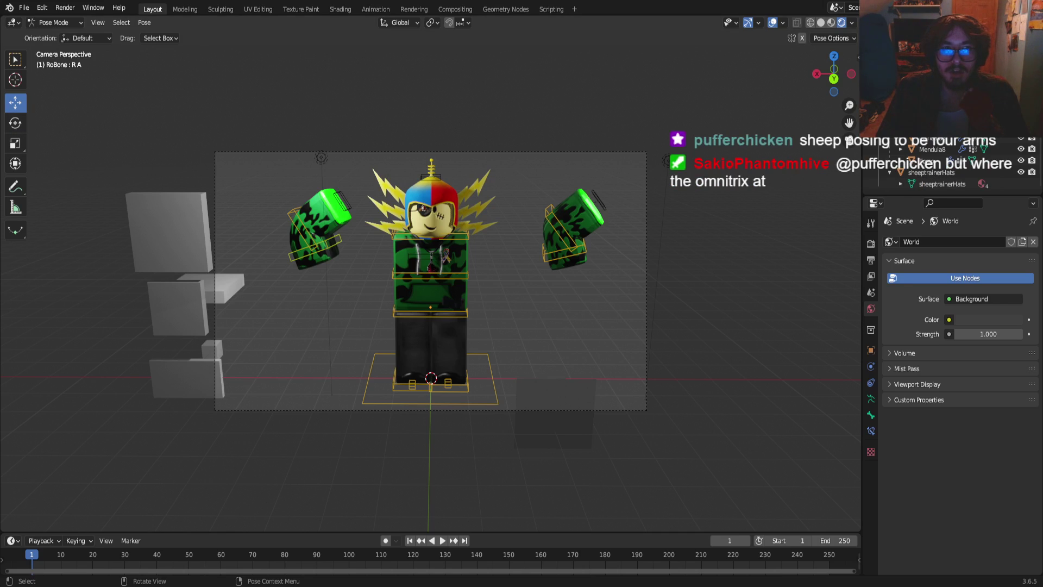
In Object Mode, enlarge the radius of both point lights beside the character and undo the last changes
left_click(53, 22)
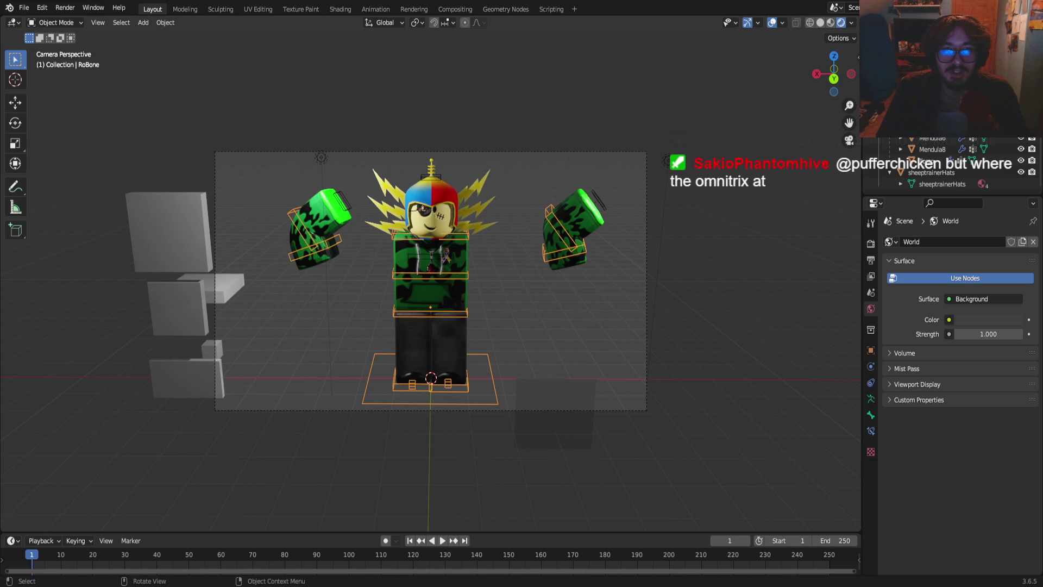
left_click(321, 158)
left_click_drag(327, 157, 569, 157)
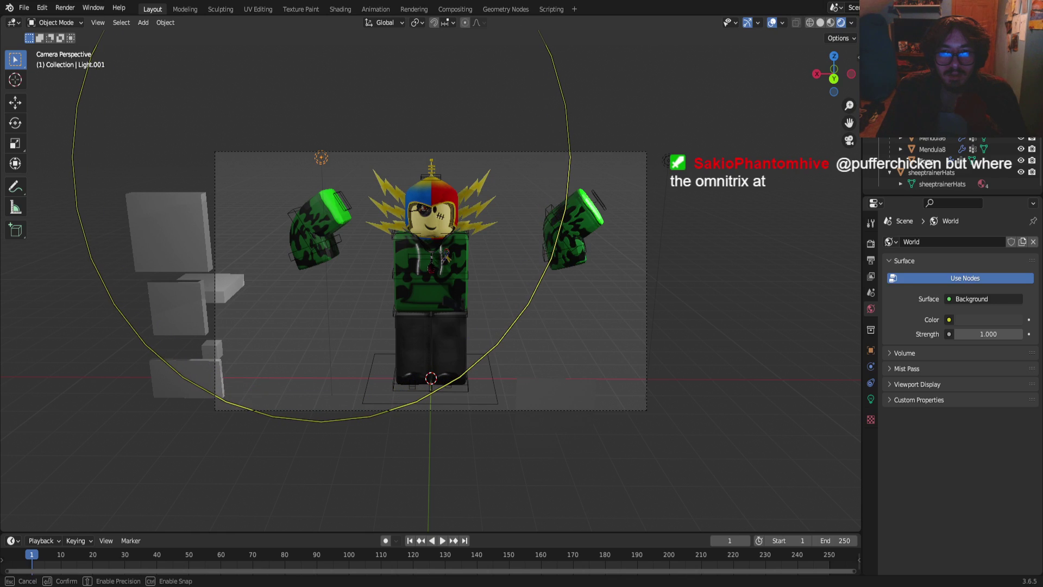
left_click_drag(489, 348, 460, 296)
left_click(667, 161)
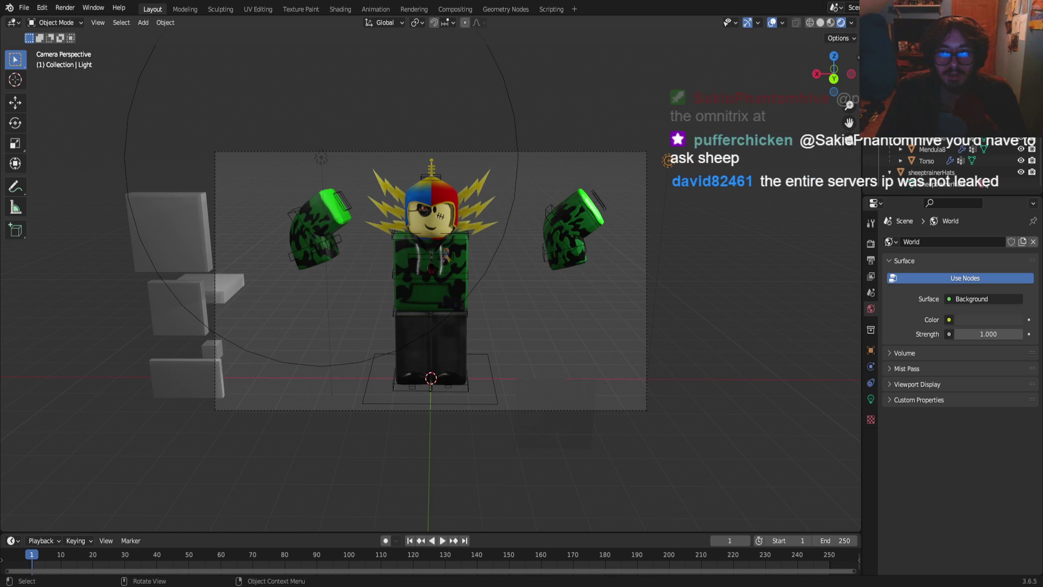
left_click_drag(657, 171, 617, 211)
left_click_drag(737, 160, 829, 160)
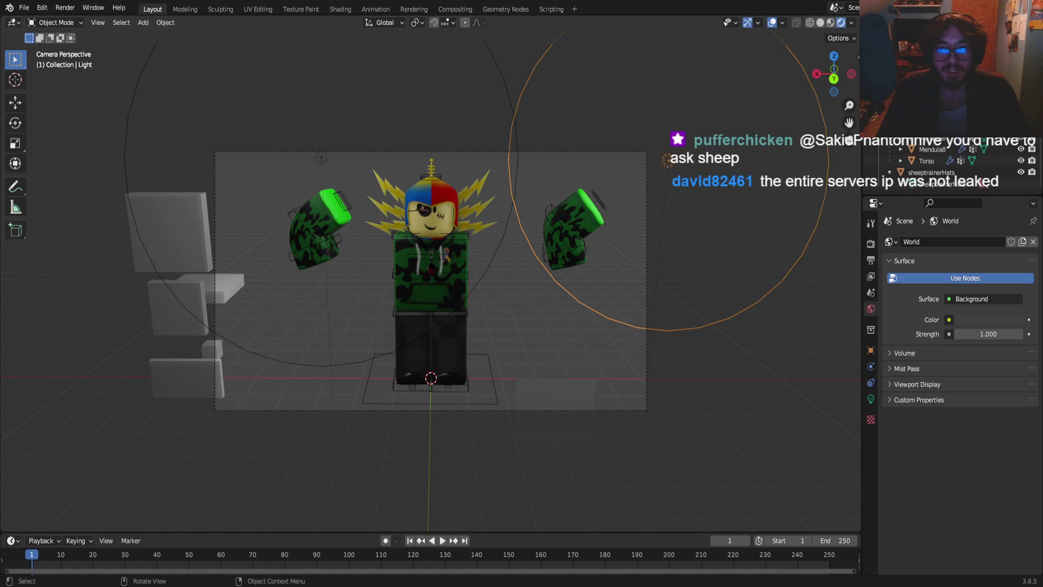
key("ctrl+z")
key("ctrl+z")
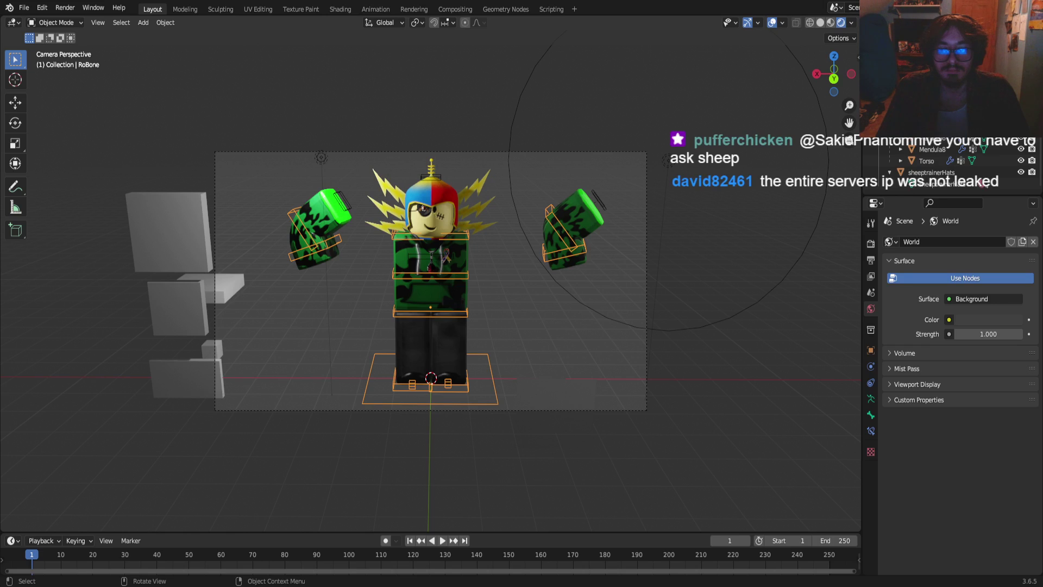
Return the RoBone armature to Pose Mode and leave the camera view
scroll(431, 281, "up", 2)
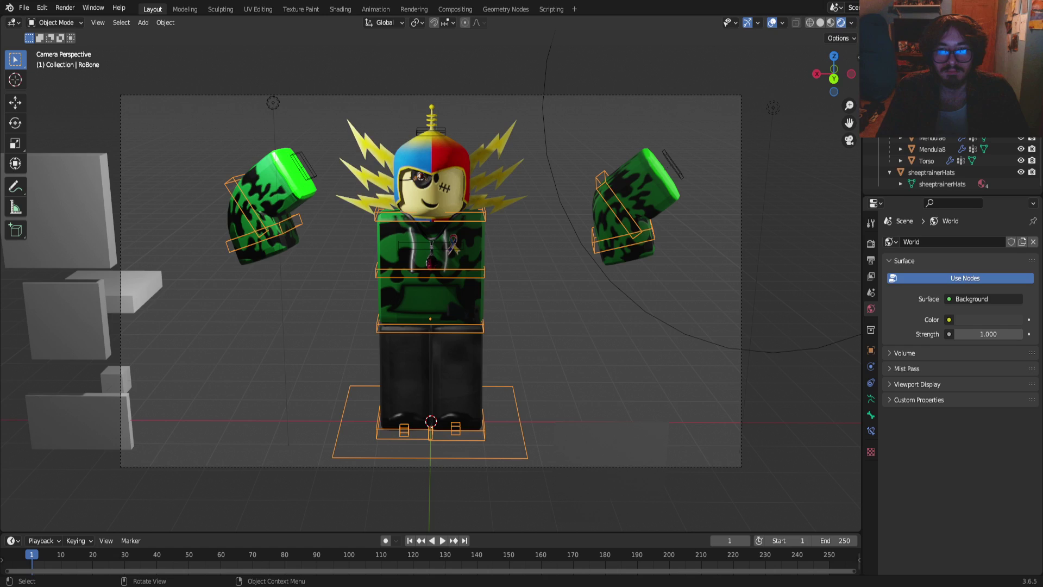
scroll(431, 281, "up", 1)
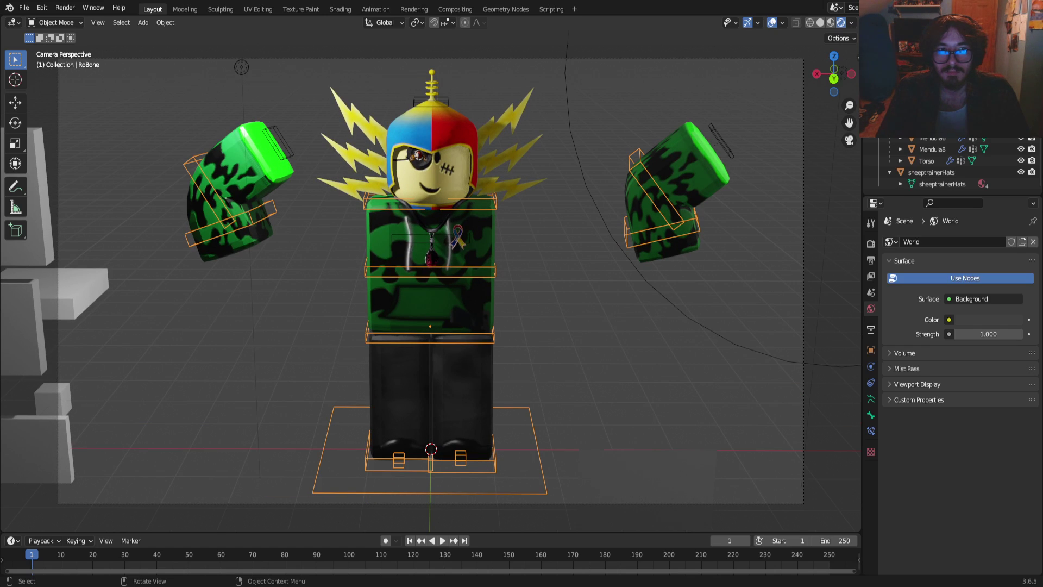
left_click(54, 22)
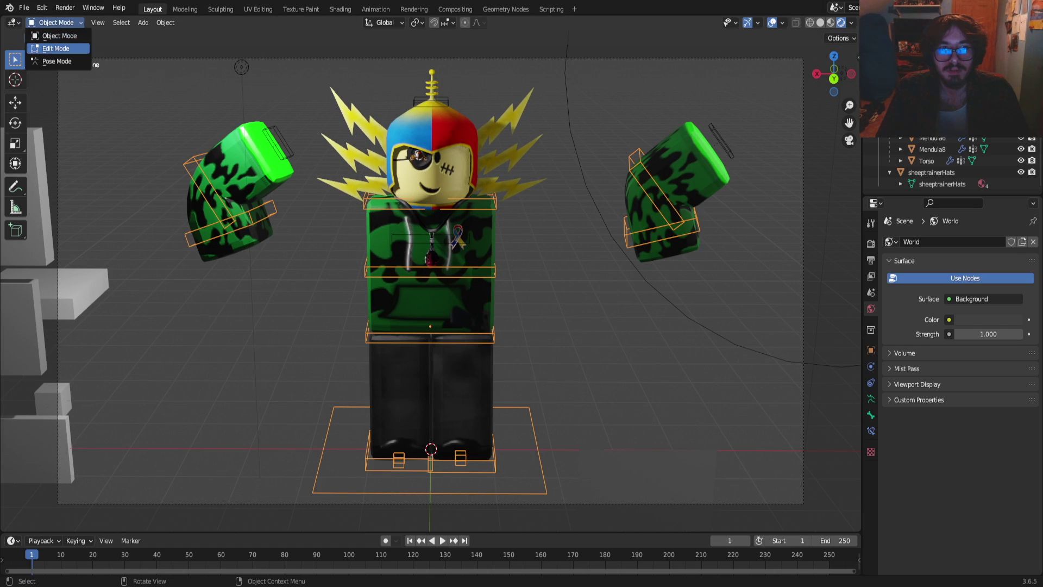
left_click(56, 61)
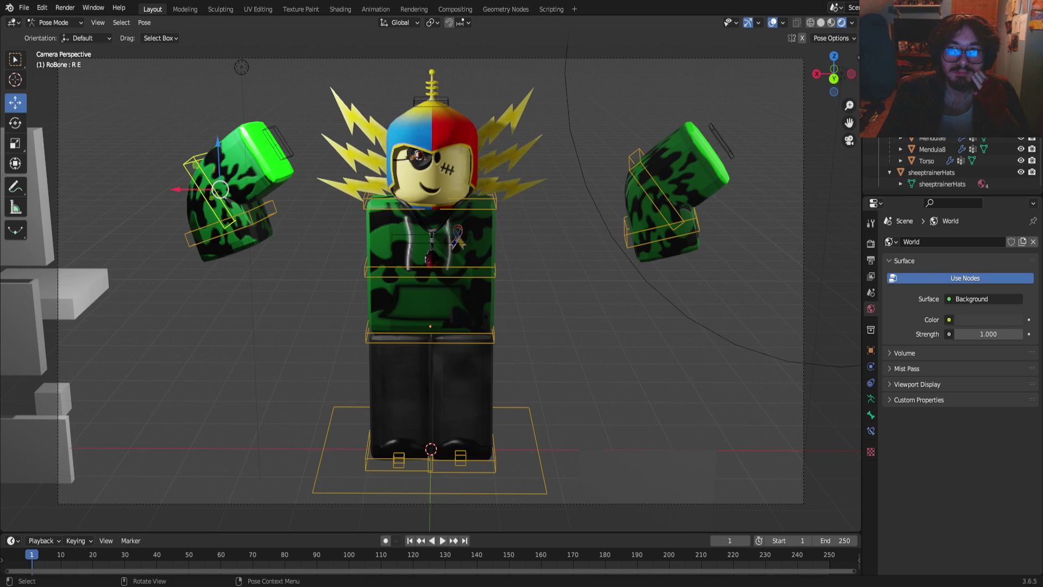
left_click(848, 140)
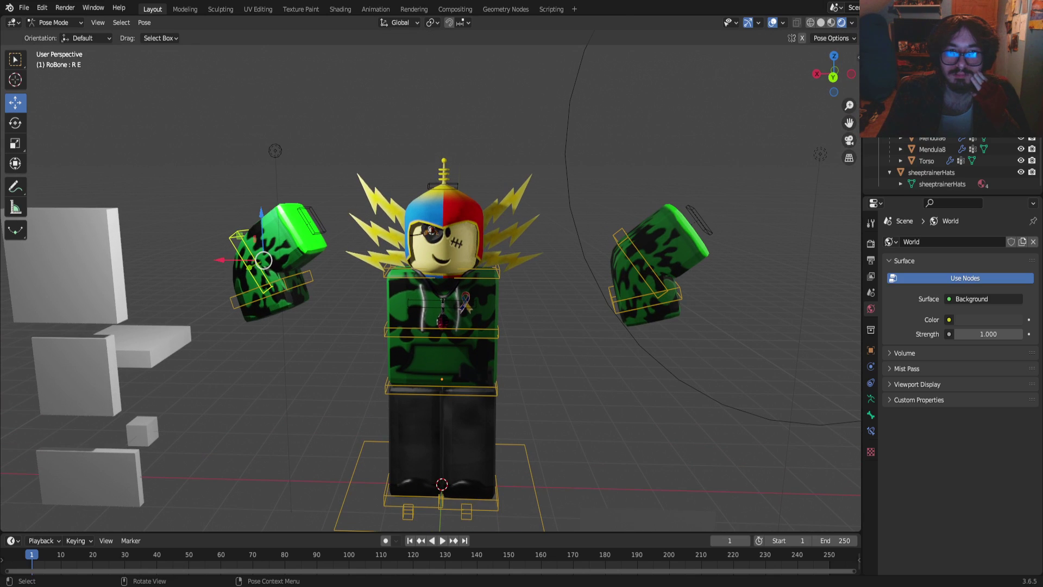
scroll(430, 288, "up", 3)
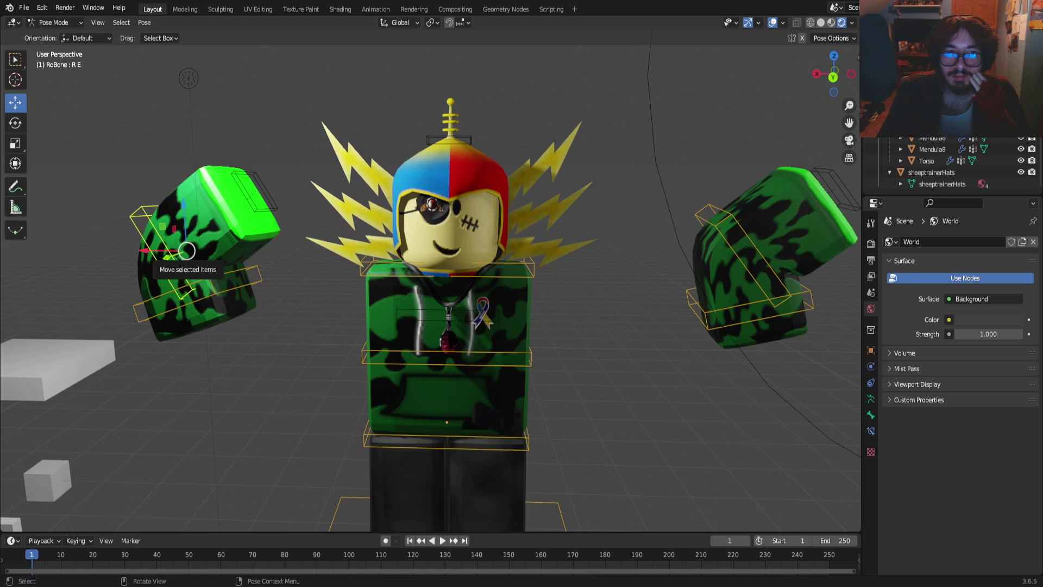
Try rotating the right elbow bone (R E) slightly about the global X axis and undo it
key("r")
key("x")
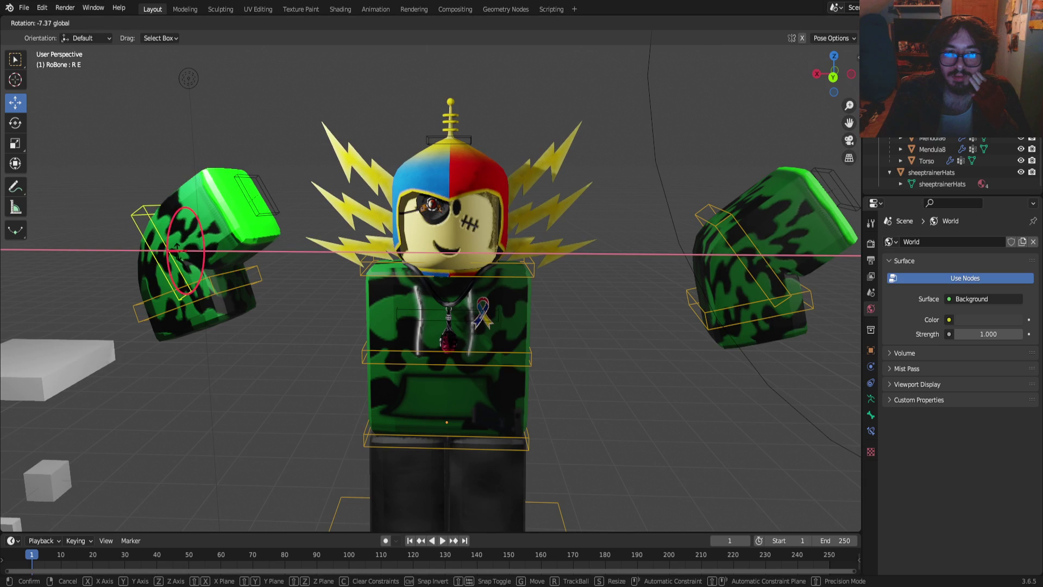
key("Return")
key("ctrl+z")
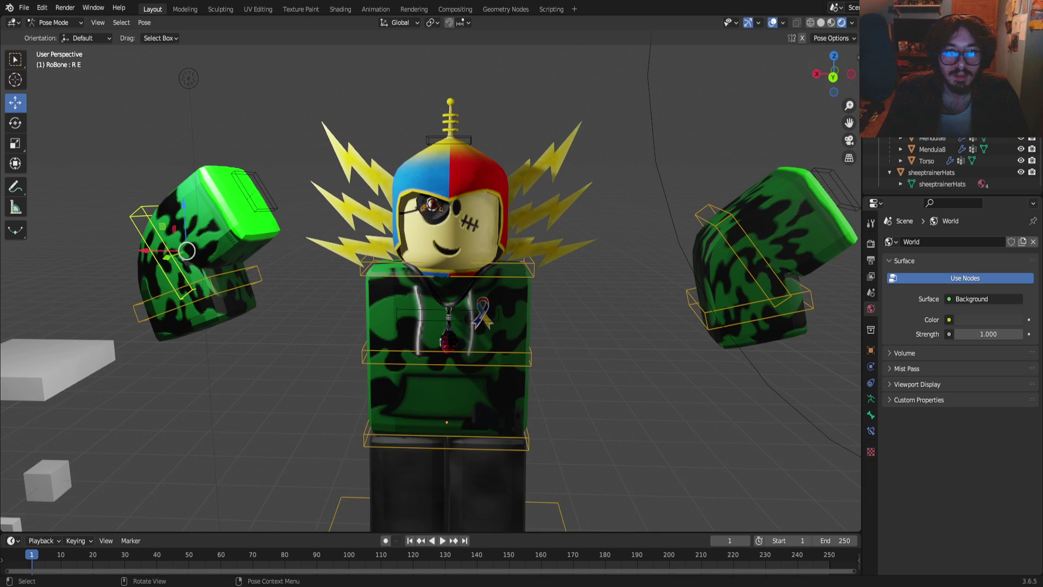
Try moving the right upper arm bone (R A) across the body beside the left arm to compare them, and cancel
left_click(202, 295)
left_click_drag(160, 295, 582, 299)
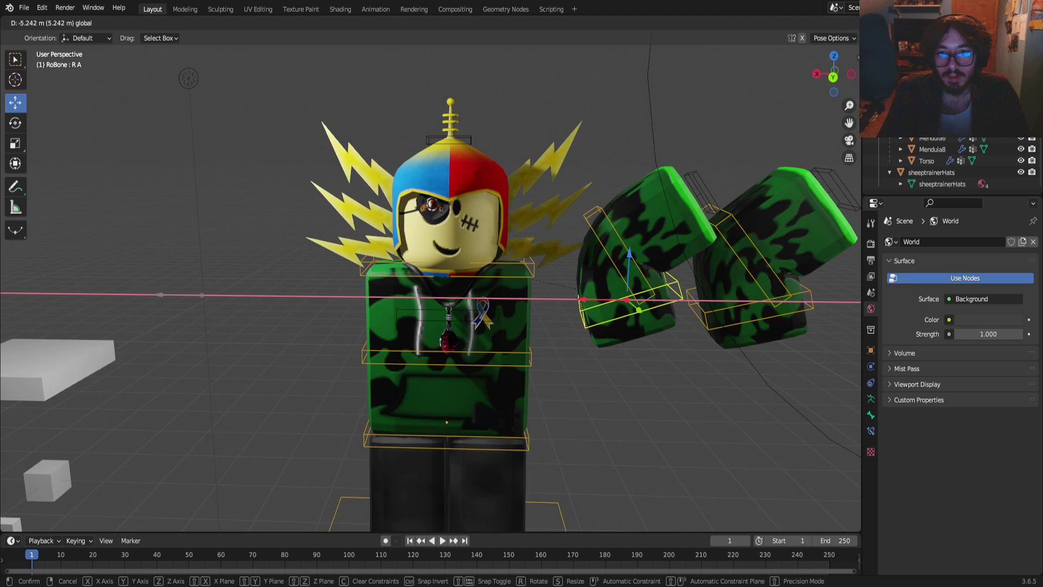
key("Escape")
scroll(430, 287, "down", 2)
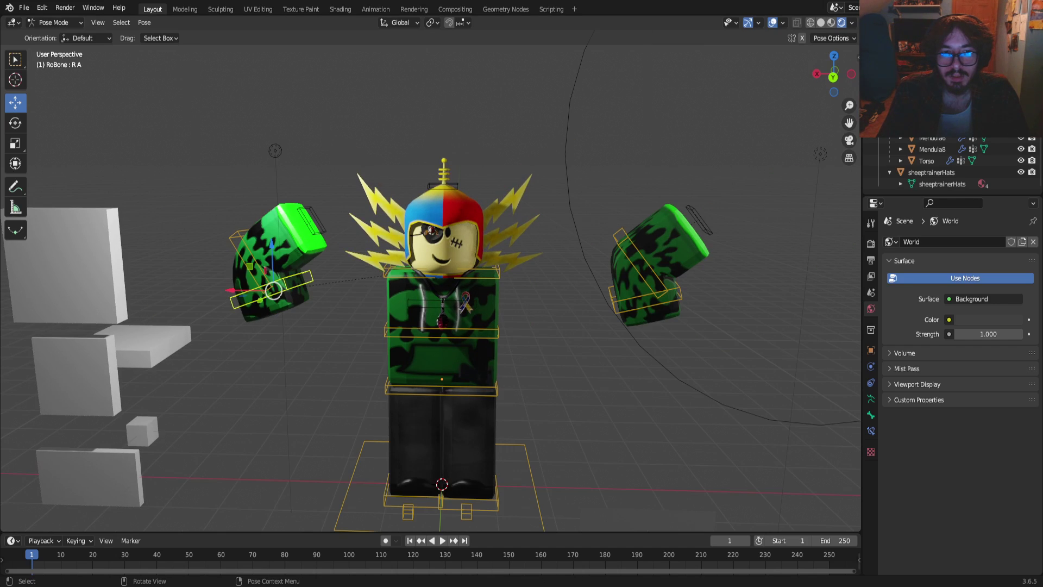
scroll(430, 288, "up", 2)
Try turning the right upper arm bone (R A) about the global Z axis and shifting it sideways, cancelling both
key("shift+space")
key("r")
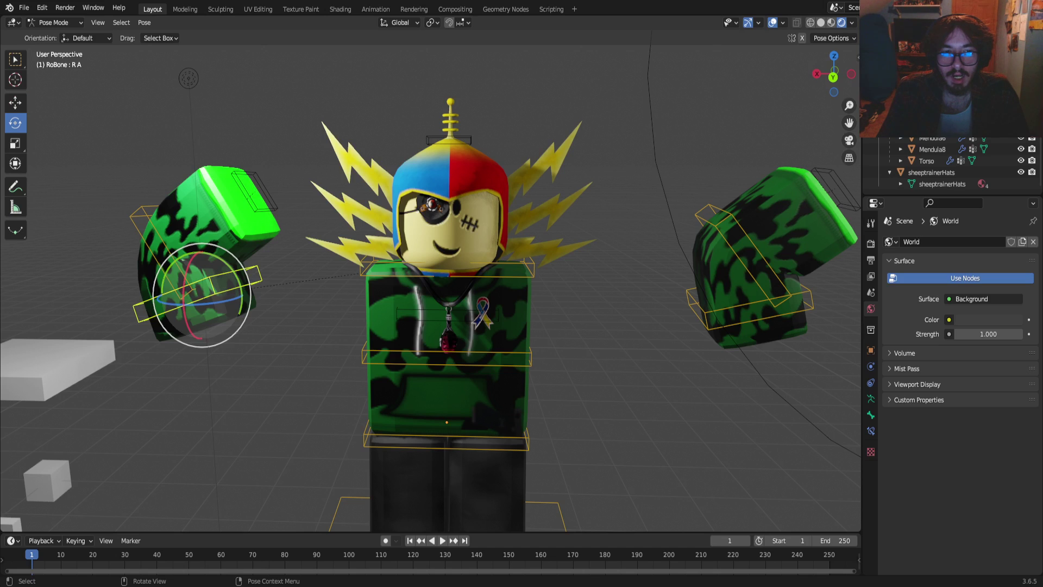
left_click_drag(210, 304, 222, 306)
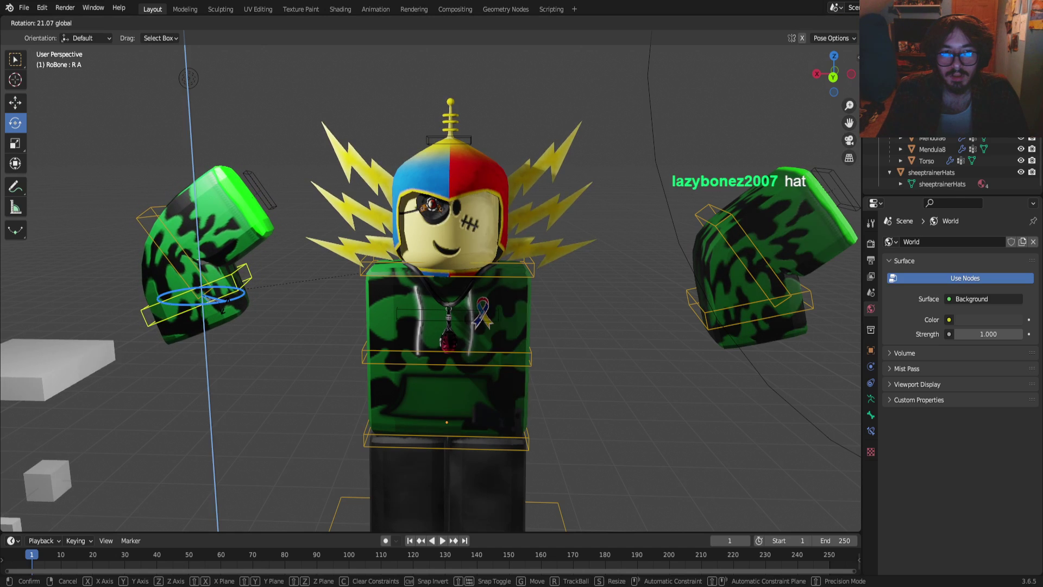
key("Escape")
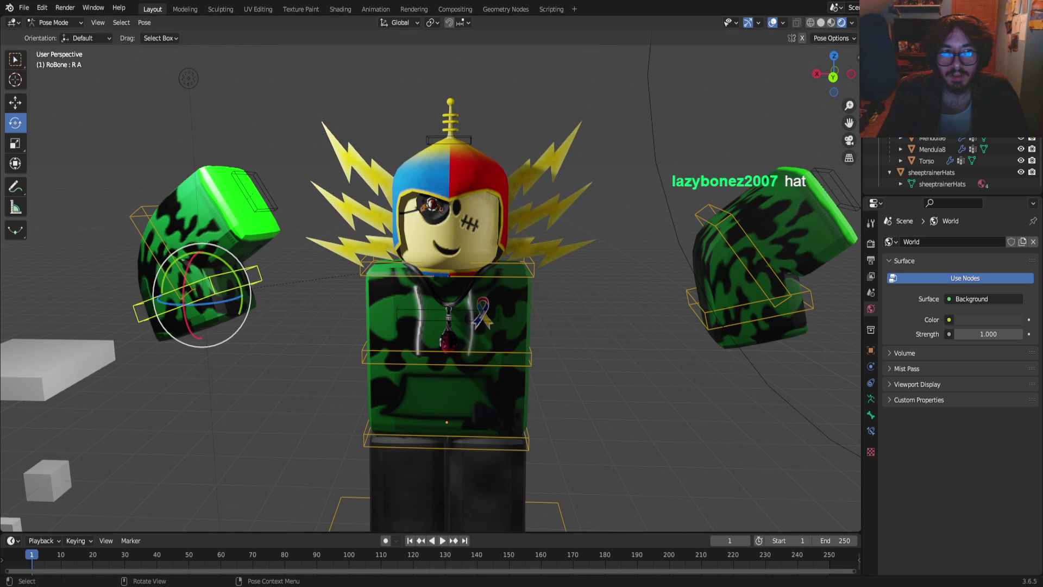
key("shift+space")
key("g")
left_click_drag(159, 295, 298, 296)
key("Escape")
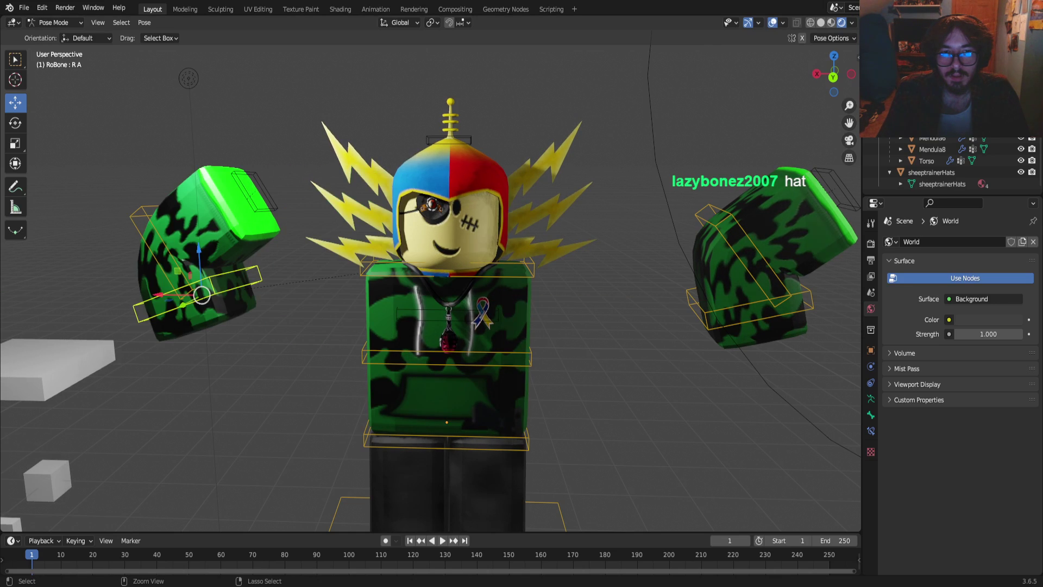
Try moving the left upper arm bone (L A) across the body beside the right arm and undo it
left_click(750, 304)
left_click_drag(702, 301, 289, 296)
key("ctrl+z")
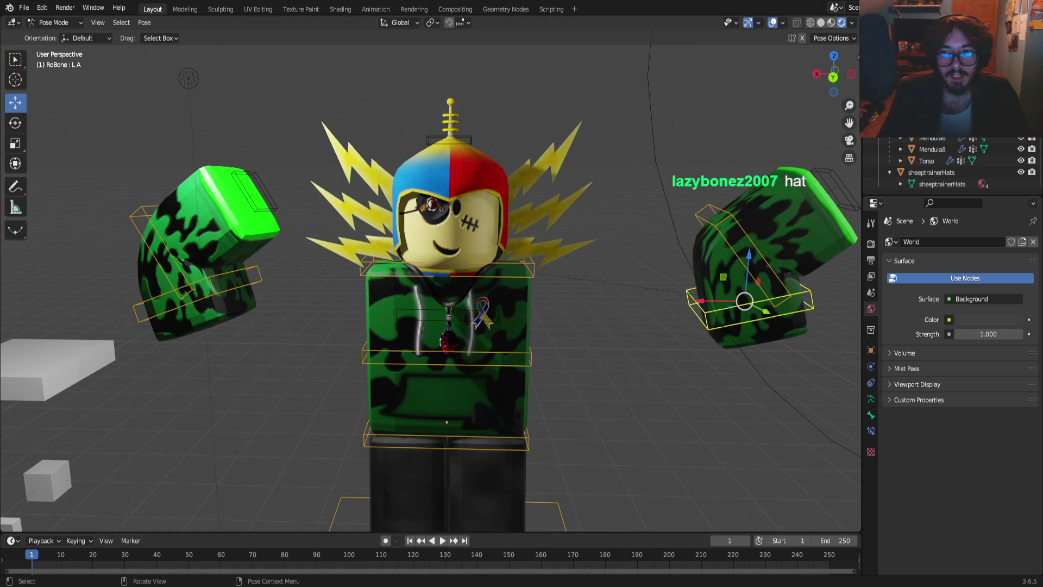
scroll(431, 288, "down", 4)
scroll(430, 288, "up", 2)
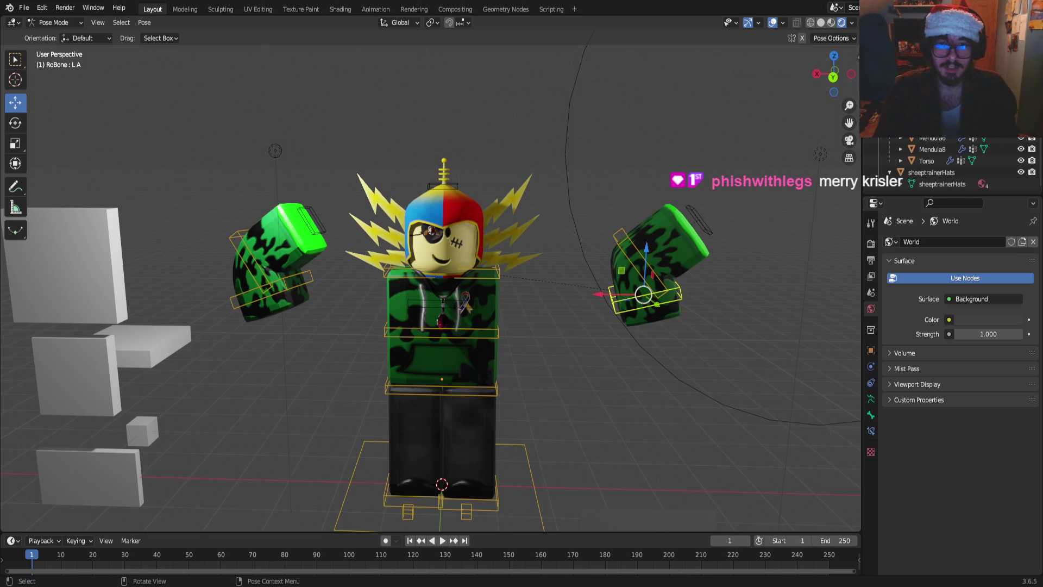
Switch from Blender's camera view to Pixlr, and close SheeptrainerBoxing2.png to work on SheeptrainerSweat.png
key("KP_0")
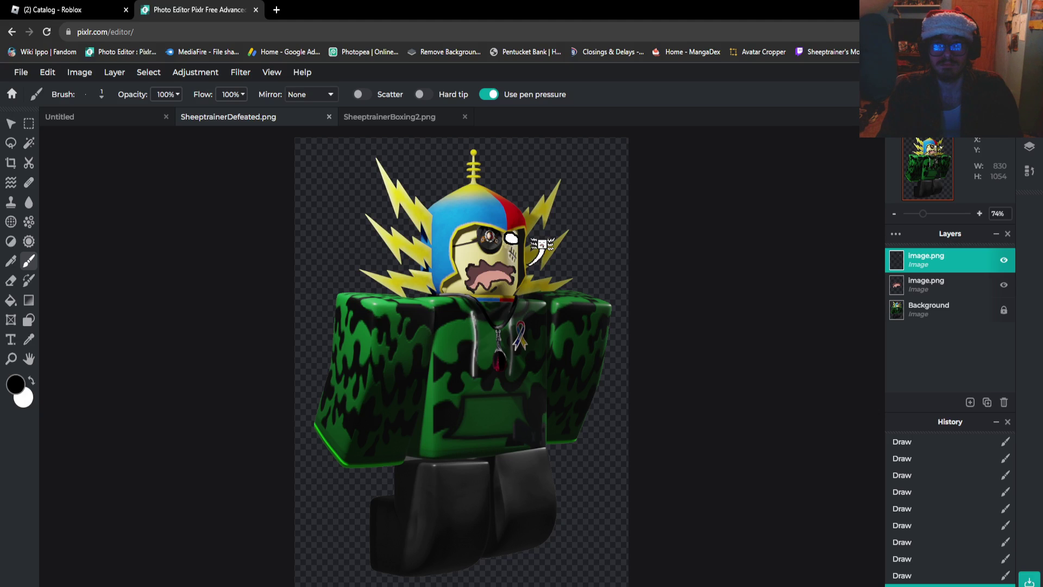
right_click(230, 277)
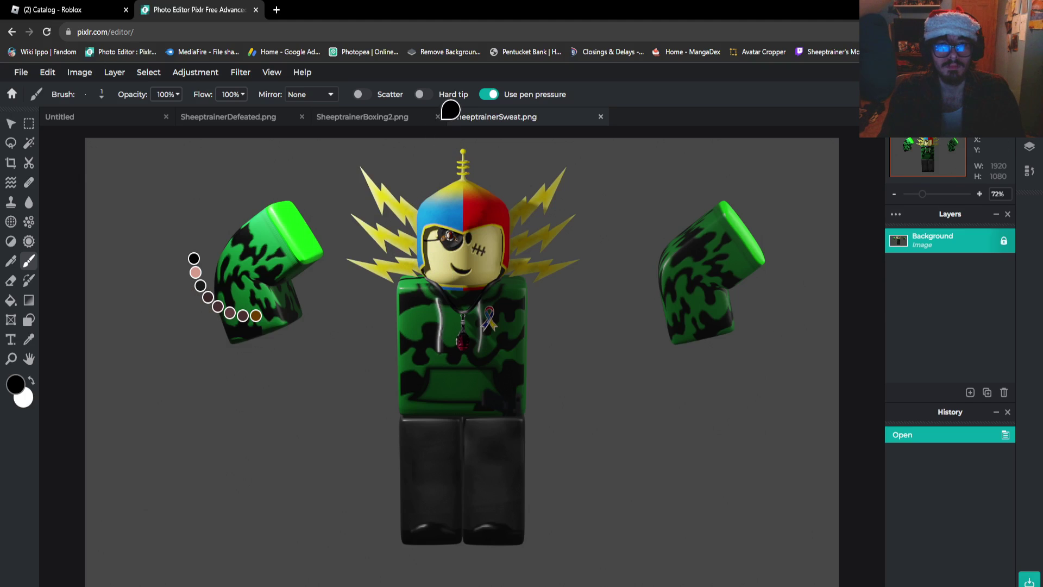
left_click(438, 116)
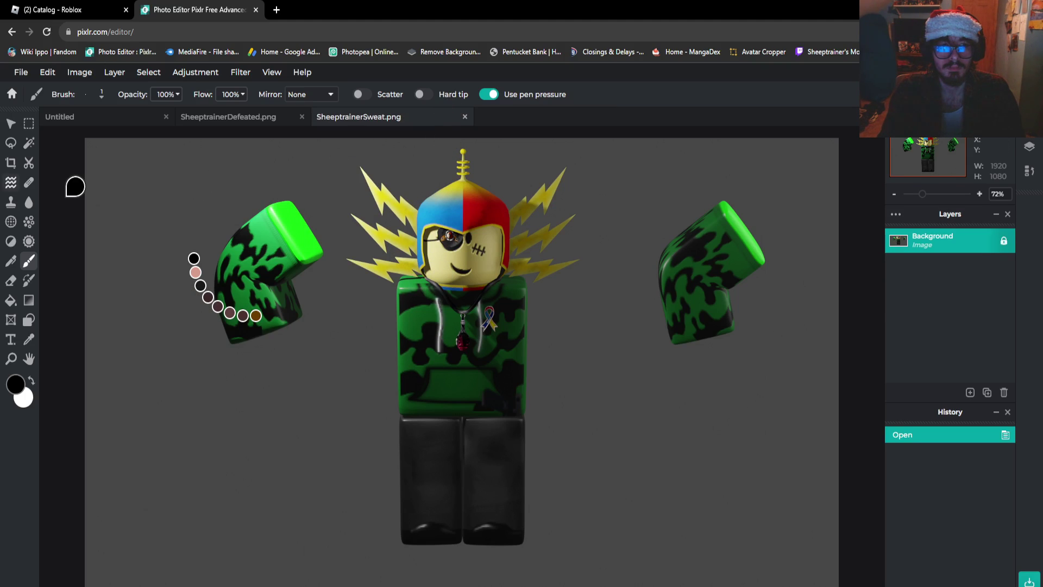
Select the grey background around the character with the Magic Wand and delete it
left_click(28, 143)
left_click(158, 272)
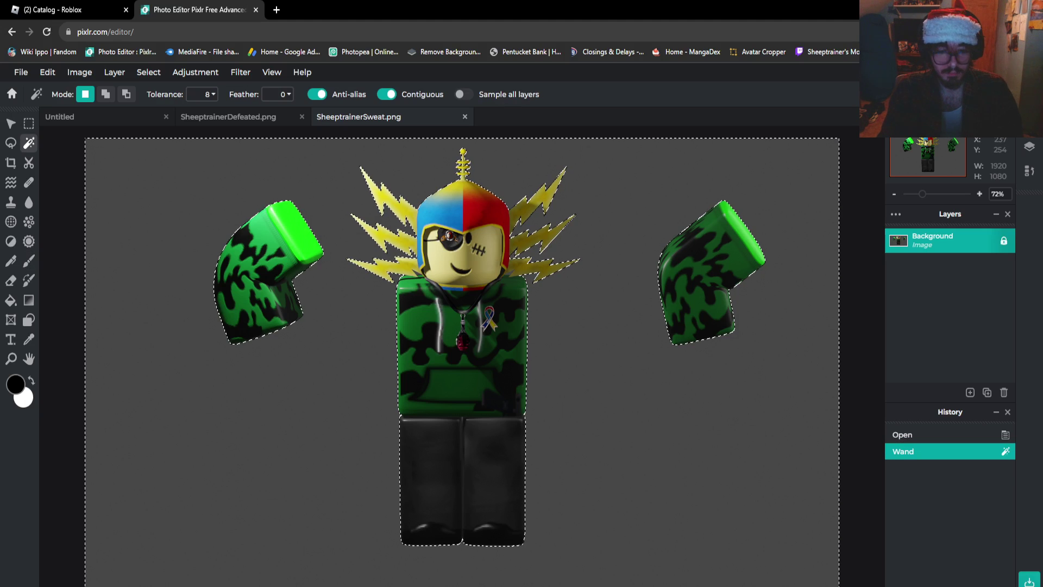
key("Delete")
Delete the small leftover background patches on both sides of the neck, between the helmet, shoulders and lightning bolts
scroll(511, 262, "up", 3)
scroll(515, 280, "up", 3)
left_click(498, 276)
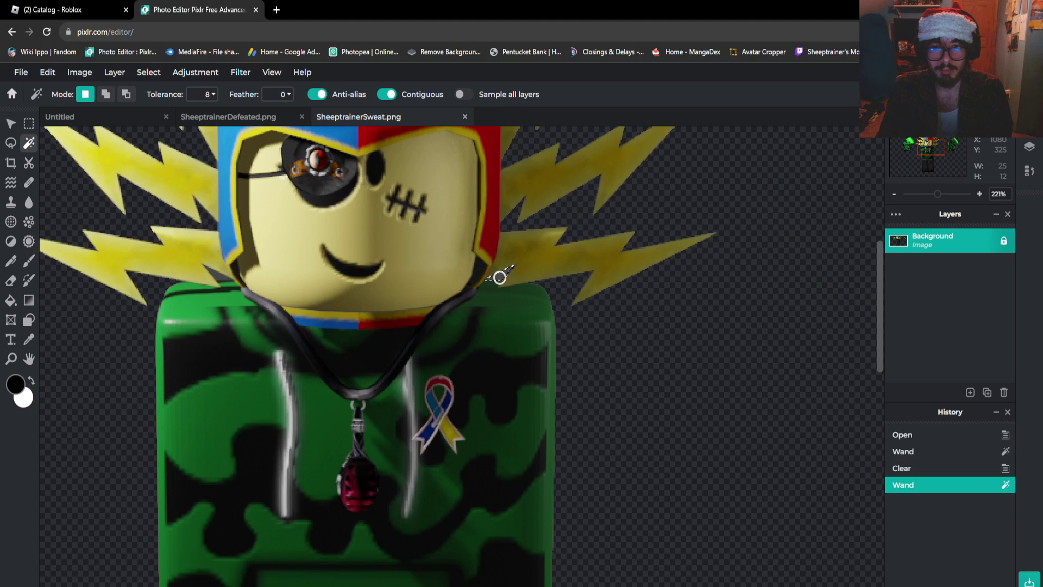
key("Delete")
left_click(222, 276)
key("Delete")
scroll(228, 277, "down", 6)
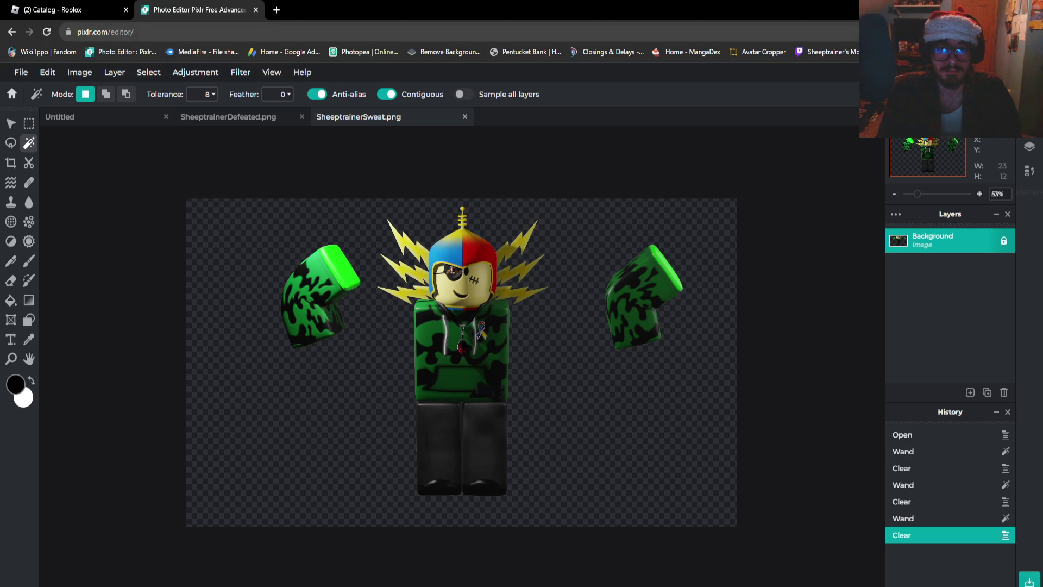
Copy the detached arm beside the helmet's blue half, paste it as a new layer, and place it over the adjacent shoulder at X 626, Y 132
scroll(485, 443, "up", 2)
left_click(29, 123)
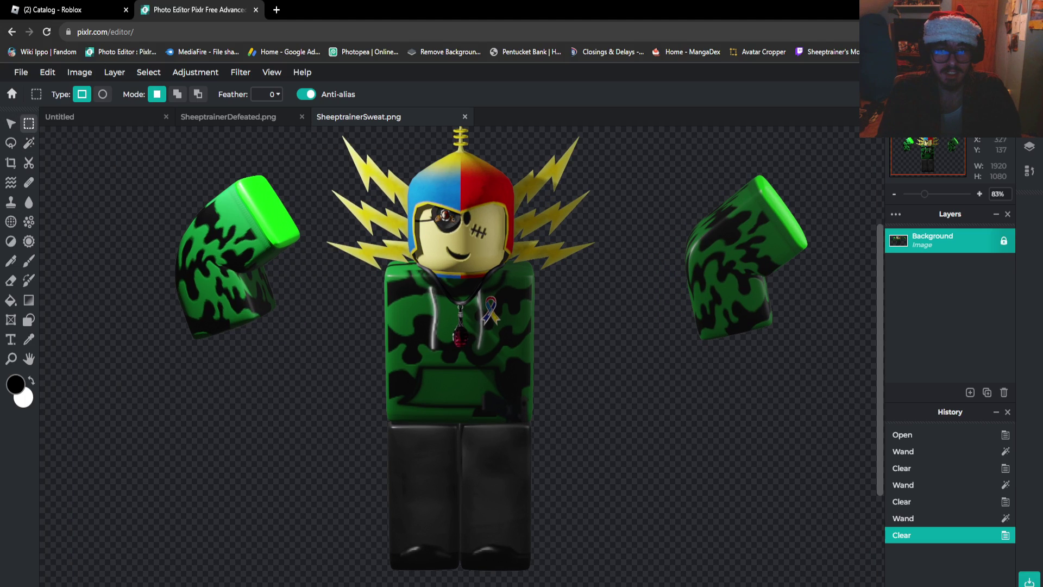
left_click_drag(163, 166, 310, 348)
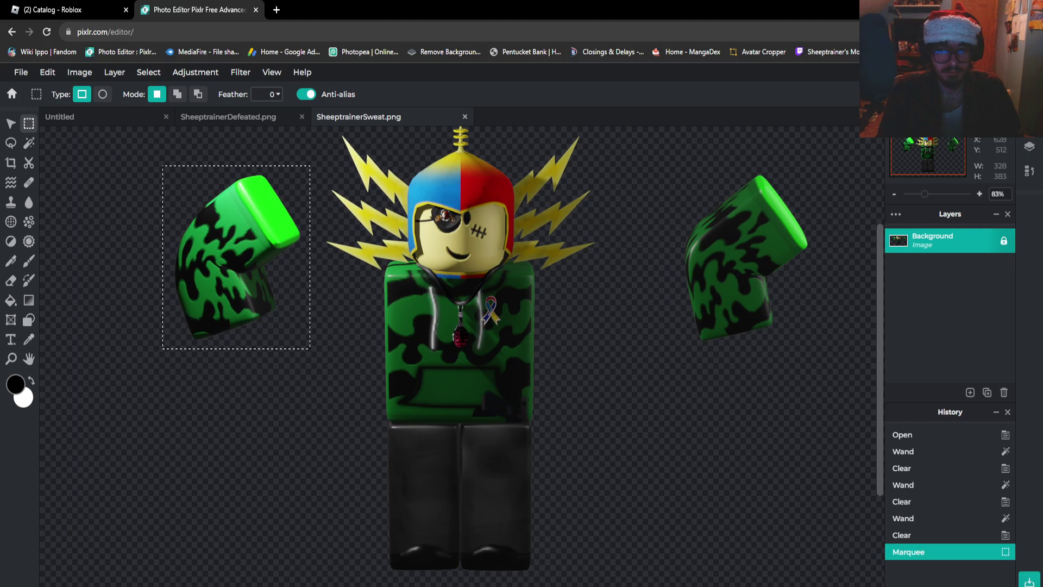
key("ctrl+c")
key("ctrl+d")
key("ctrl+v")
key("v")
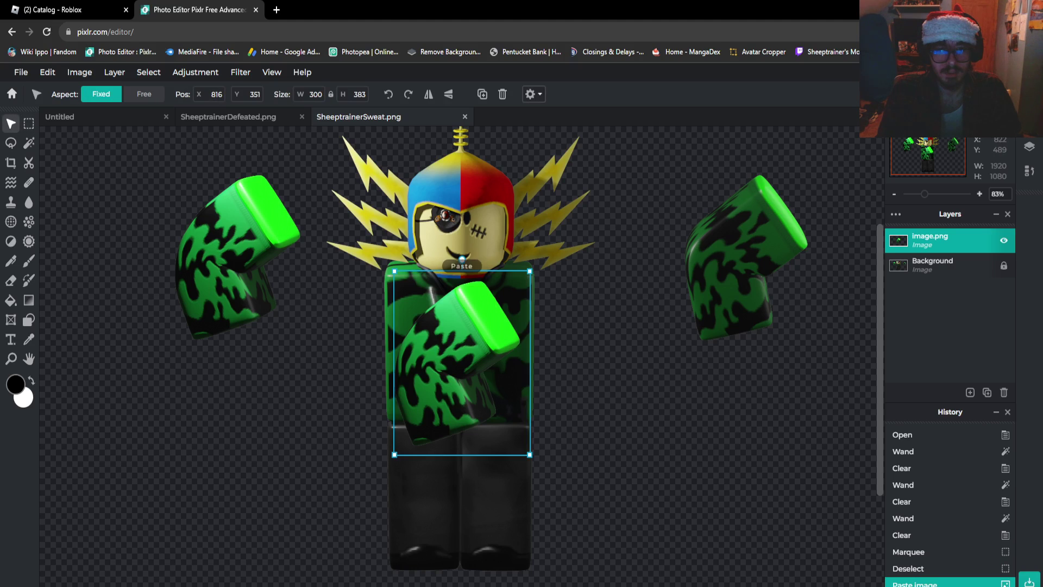
left_click_drag(462, 362, 375, 256)
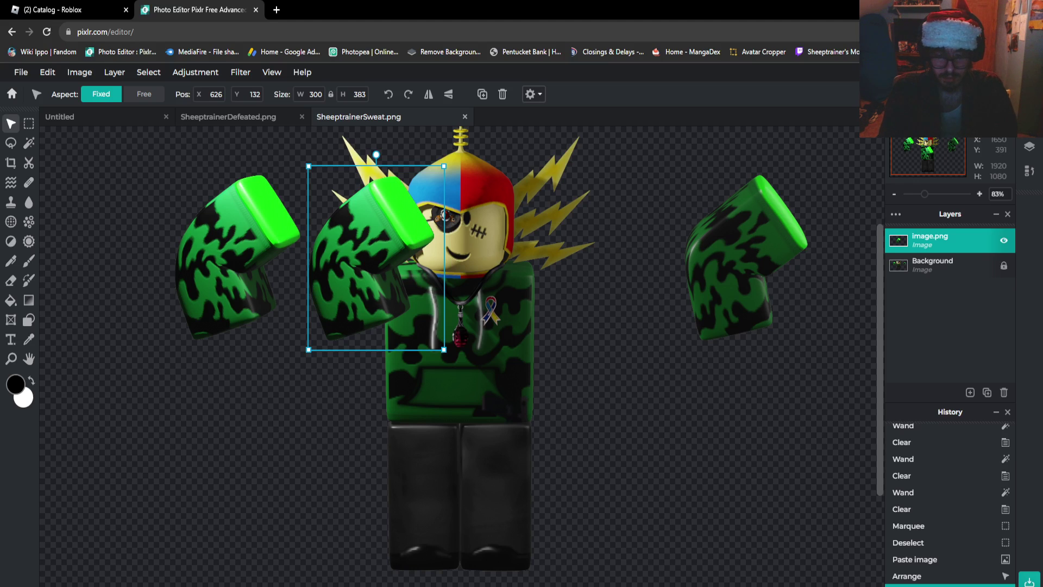
Try the pasted arm layer above and below the Background layer, leaving it below
left_click_drag(945, 240, 946, 265)
key("ctrl+bracketright")
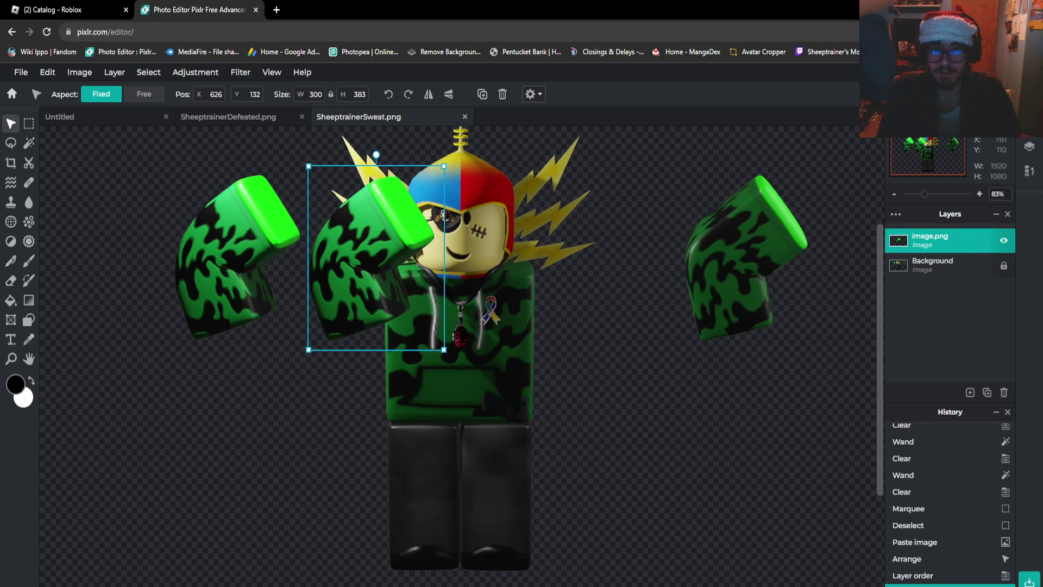
key("ctrl+minus")
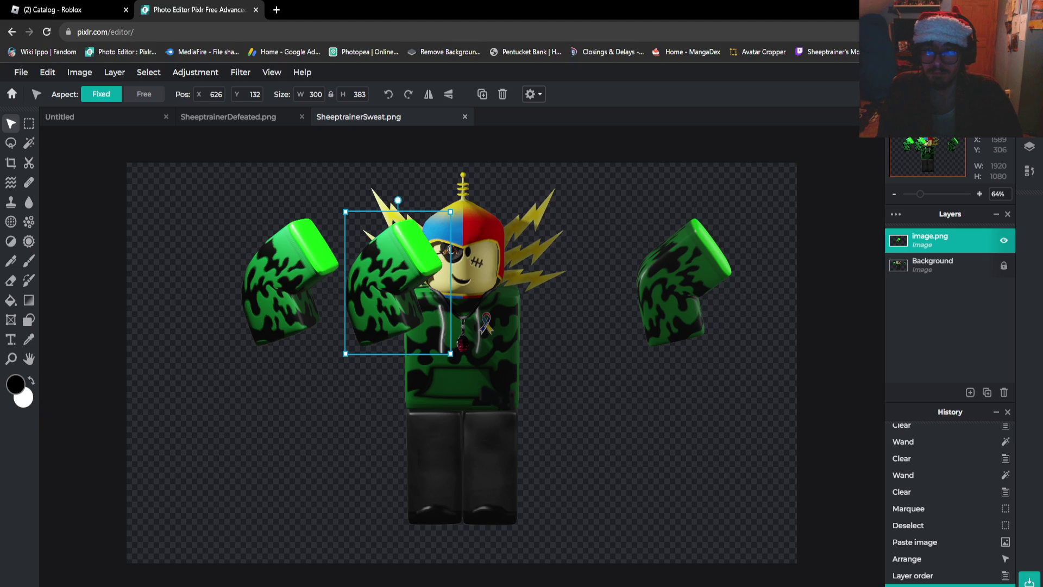
key("ctrl+bracketleft")
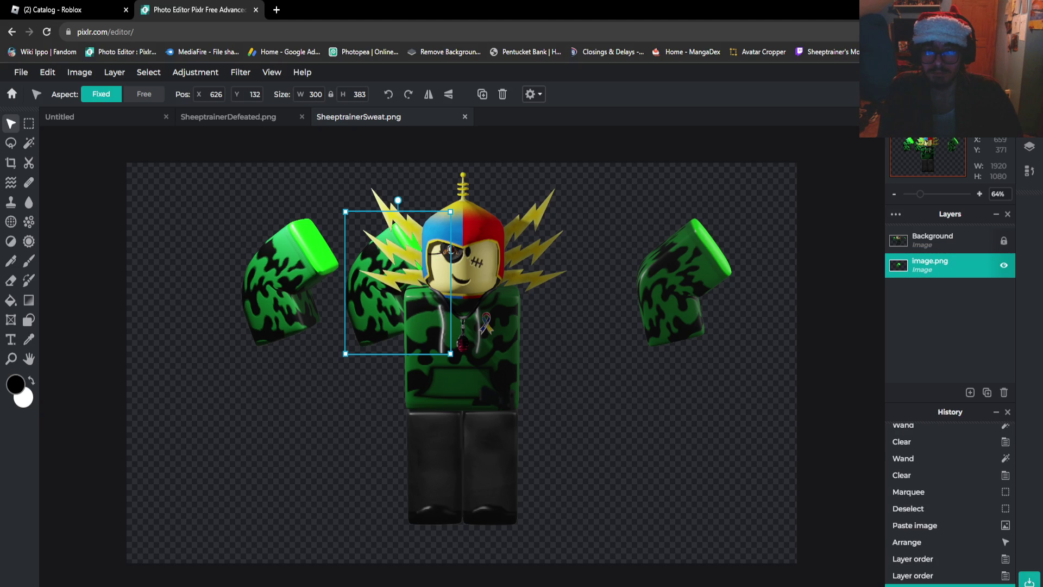
Move the pasted arm to X 732, Y 121 in front of the character and try rotating it counter-clockwise
left_click_drag(363, 292, 401, 288)
key("ctrl+]")
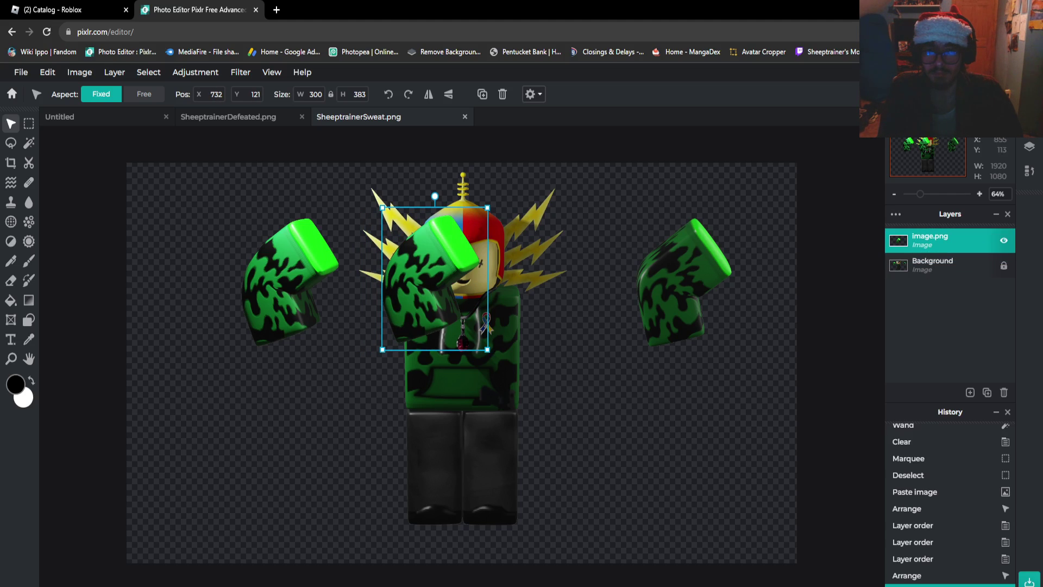
left_click_drag(435, 196, 363, 206)
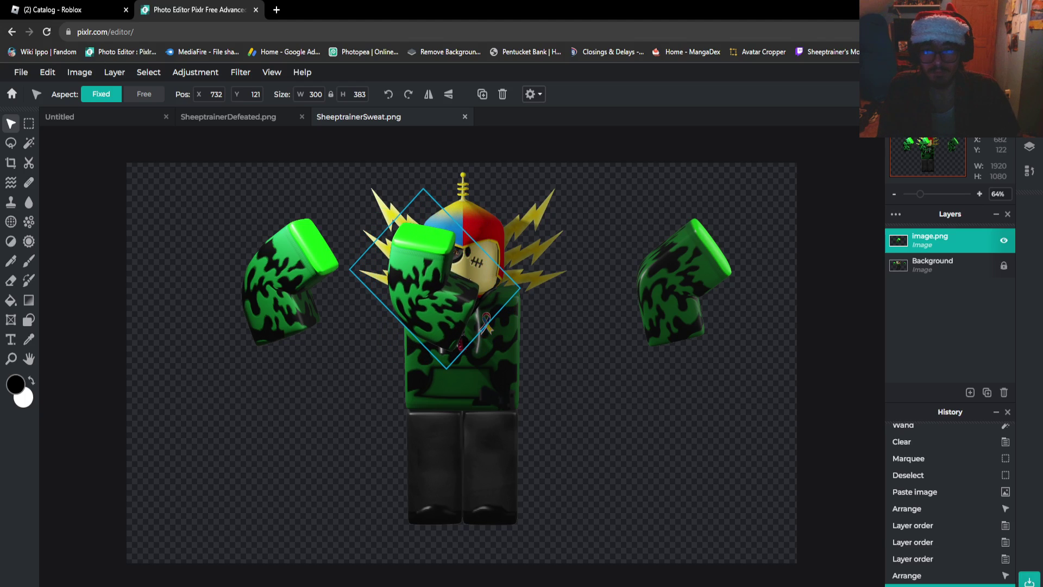
key("ctrl+z")
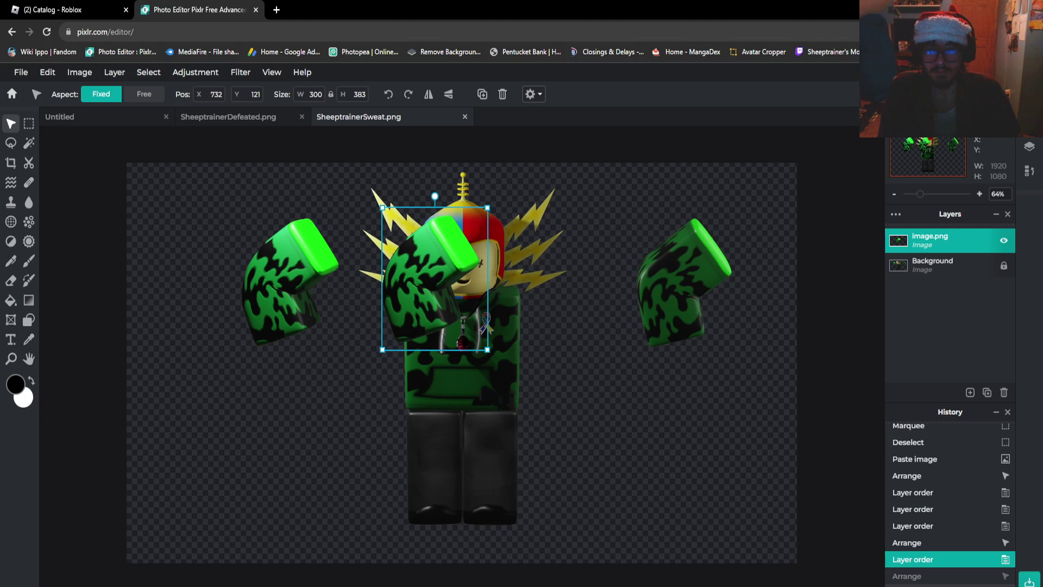
Paste a second copy of the arm over the original detached arm and send the first copy behind the Background layer
key("ctrl+v")
left_click_drag(456, 364, 272, 321)
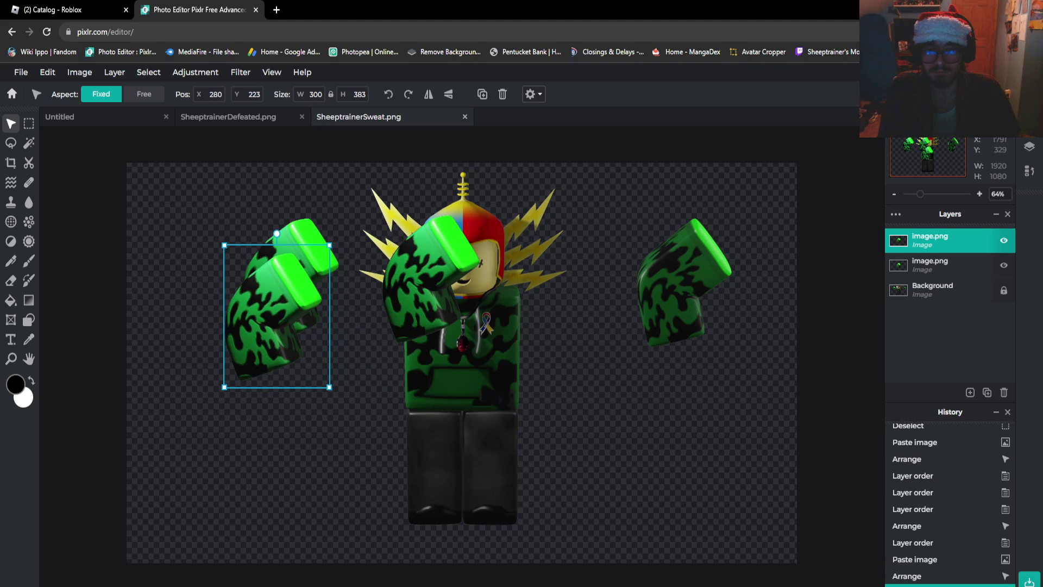
left_click(929, 265)
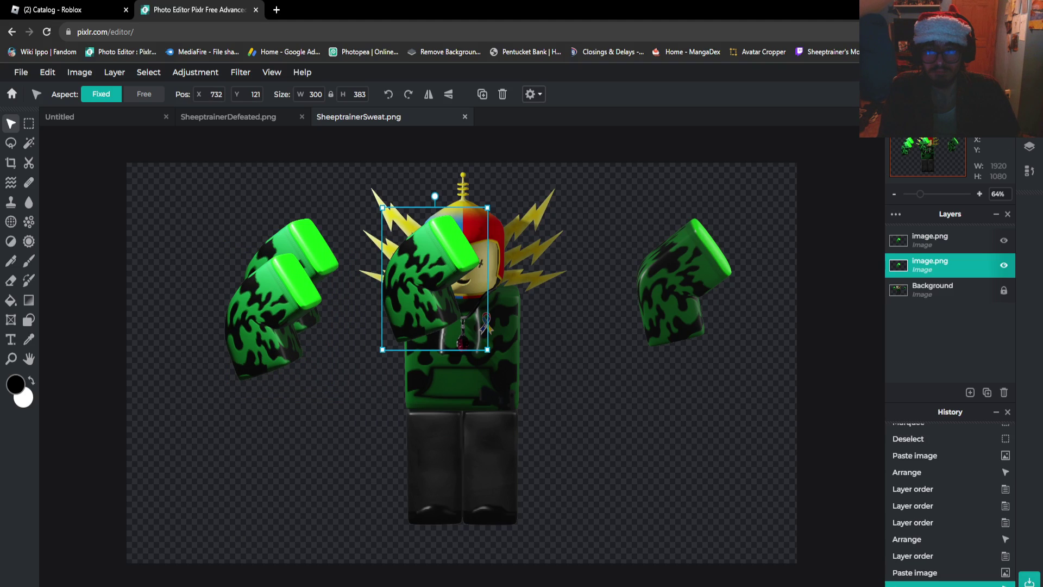
key("ctrl+bracketleft")
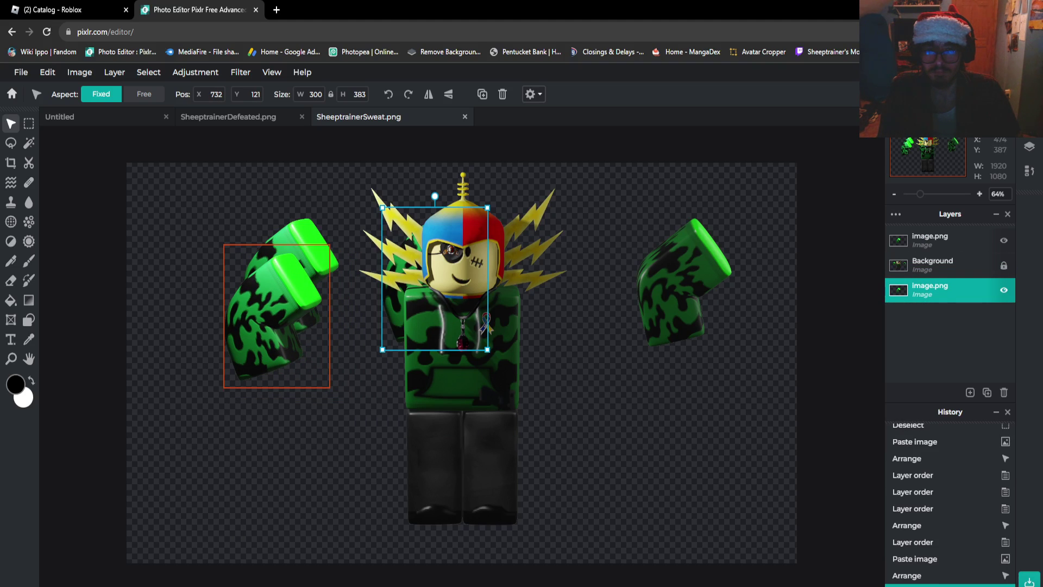
Overlap the arm copies at the shoulder, with the front one at X 621, Y 121 and the rear one at X 635, Y 146
left_click_drag(272, 315, 394, 278)
scroll(469, 358, "up", 2)
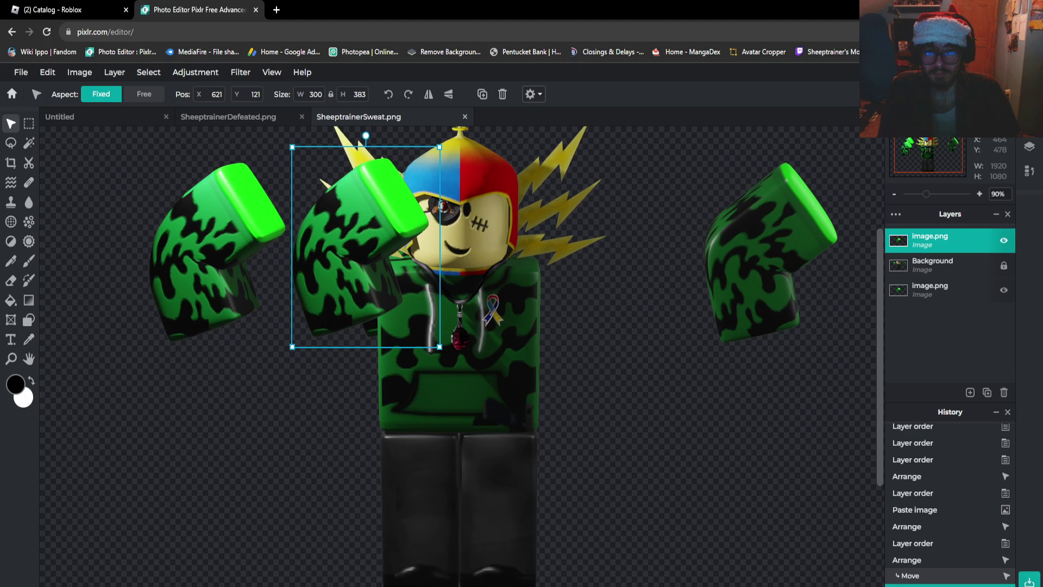
left_click(944, 290)
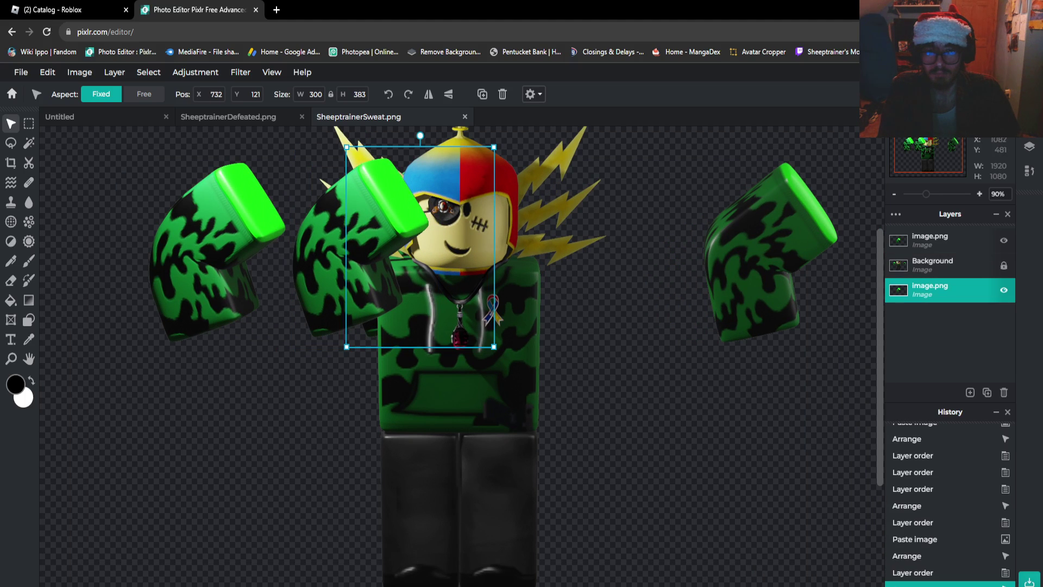
left_click_drag(420, 246, 353, 285)
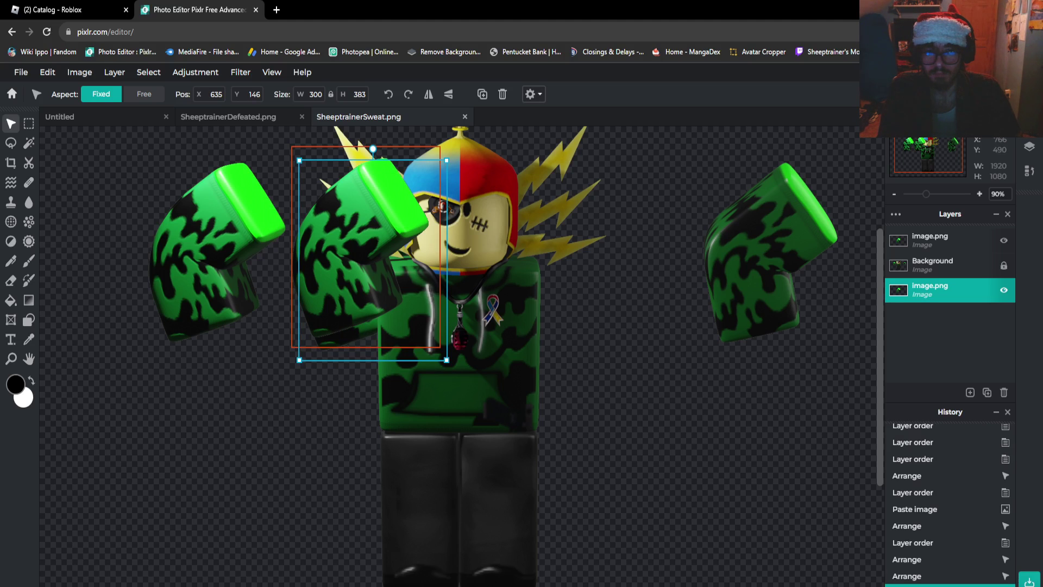
scroll(241, 353, "up", 3)
scroll(417, 270, "up", 5)
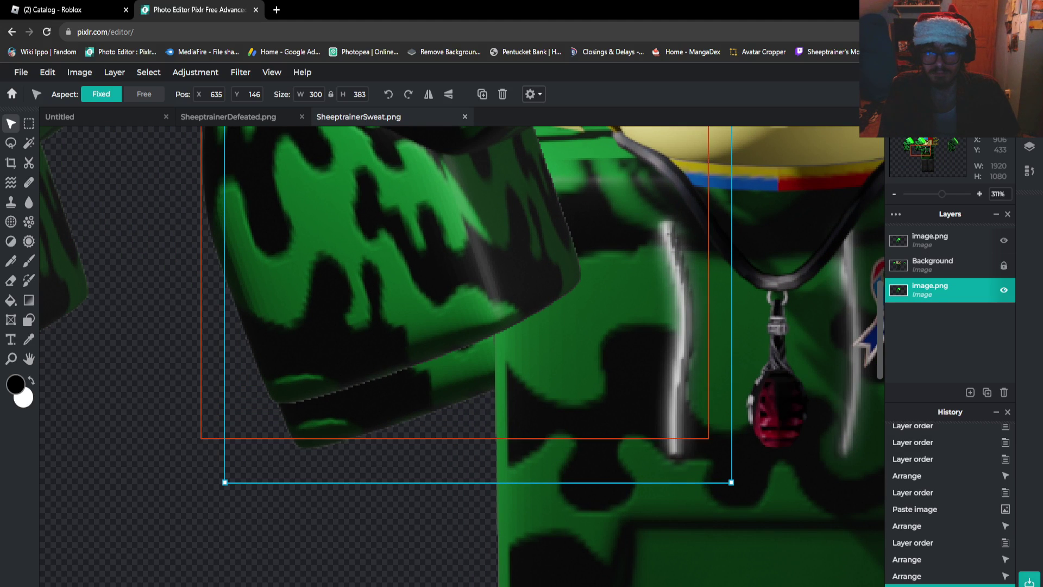
scroll(544, 326, "down", 8)
scroll(544, 326, "down", 1)
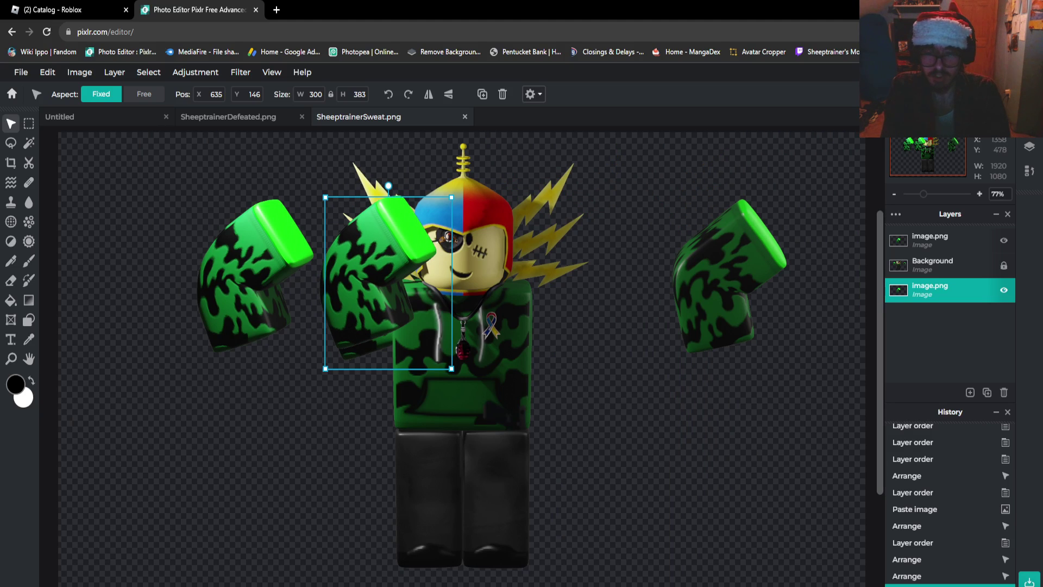
Close SheeptrainerSweat.png in Pixlr after deleting the rear arm copy, and switch to Blender
key("Delete")
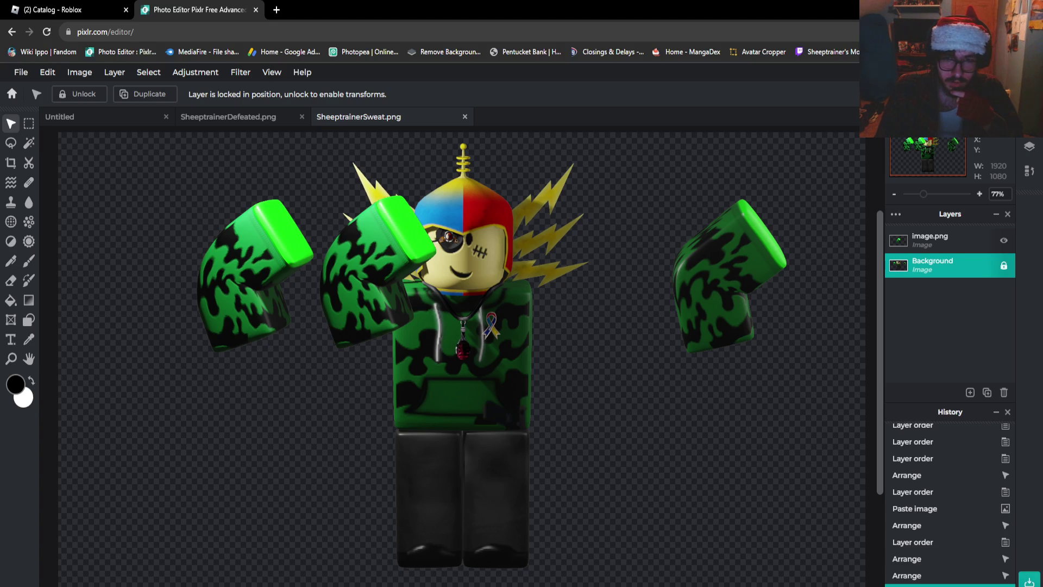
left_click(464, 116)
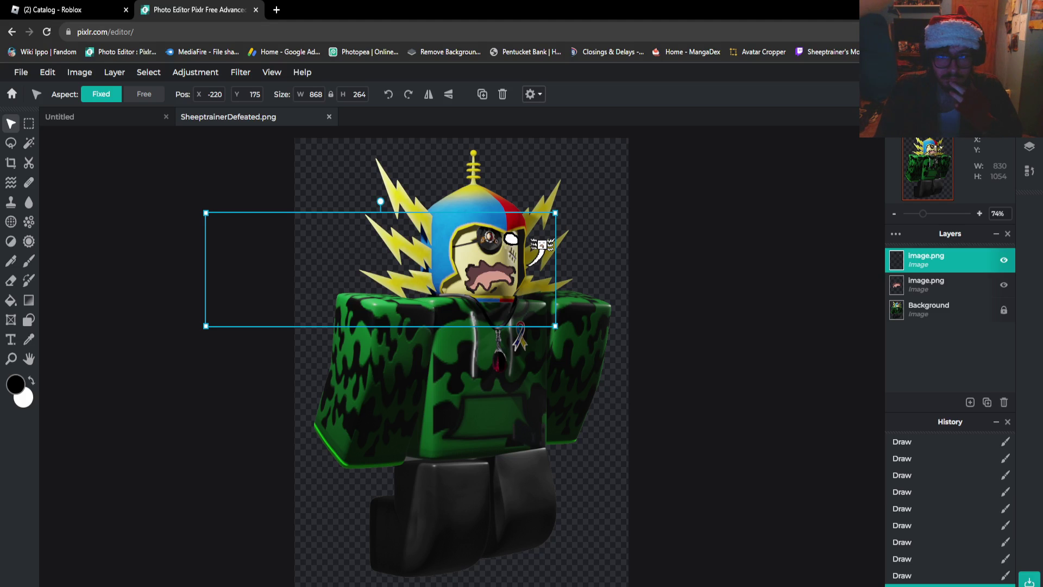
key("alt+Tab")
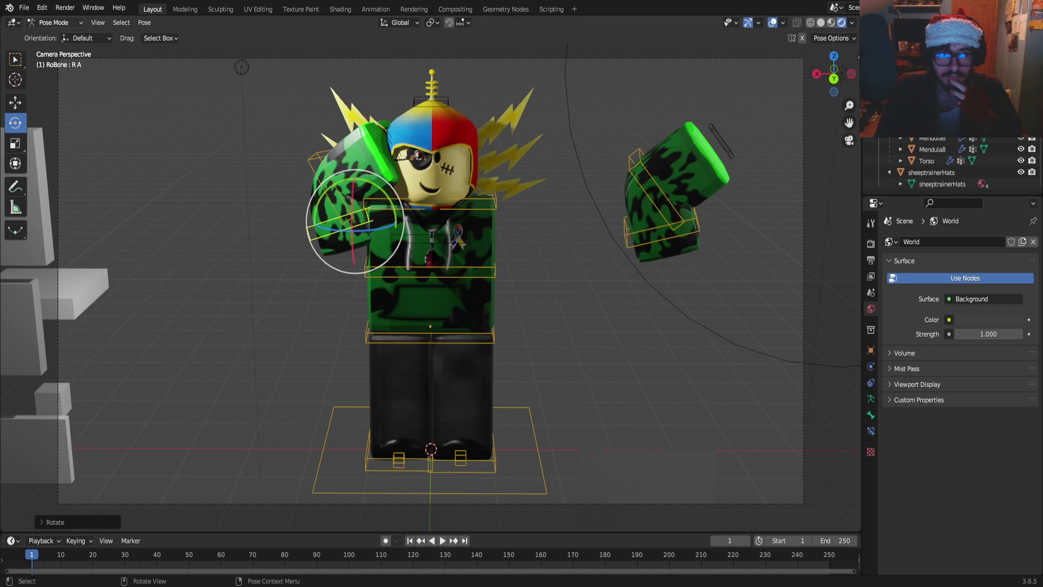
Reopen the most recent file without saving the changes to SheeptrainerBase.blend, and display the viewport in rendered shading
left_click(24, 8)
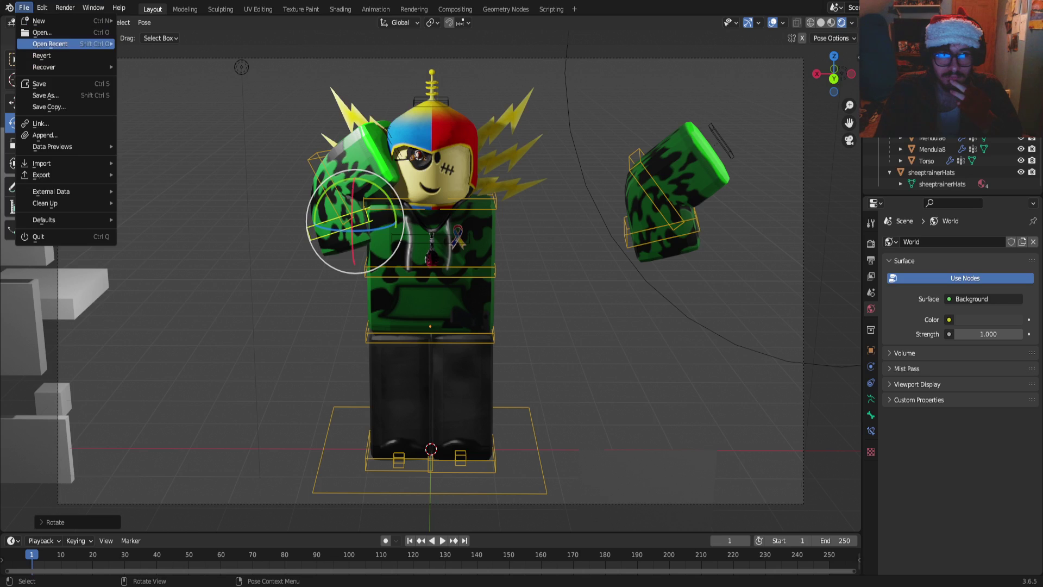
key("Escape")
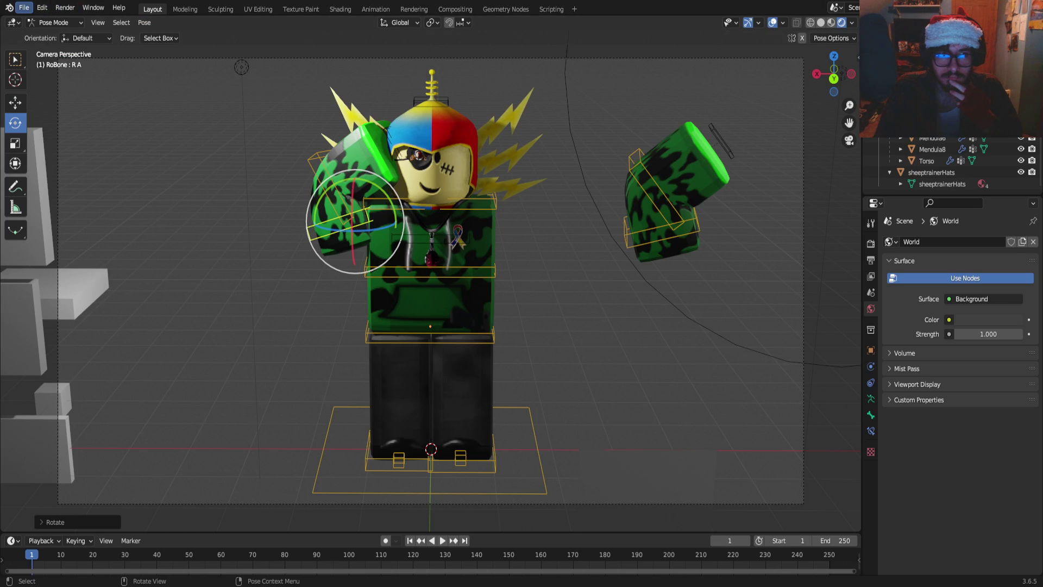
left_click(24, 8)
mouse_move(54, 44)
left_click(165, 43)
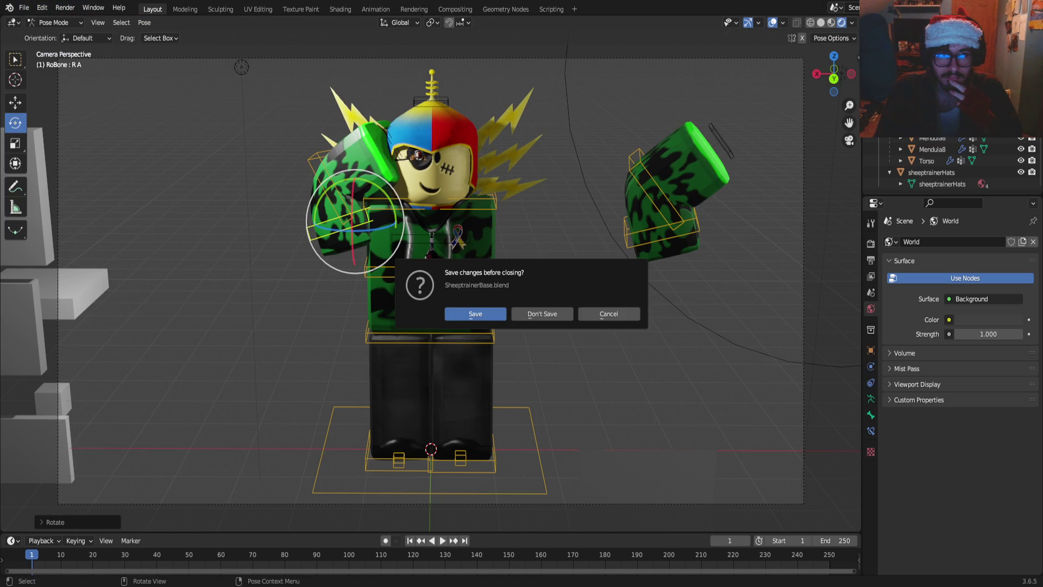
left_click(542, 313)
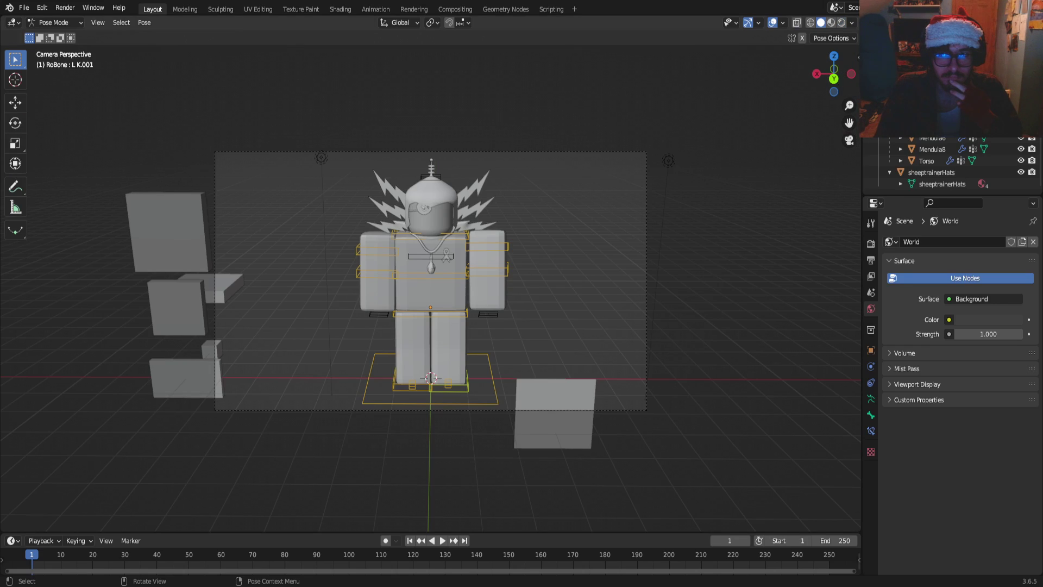
left_click(831, 23)
left_click(841, 22)
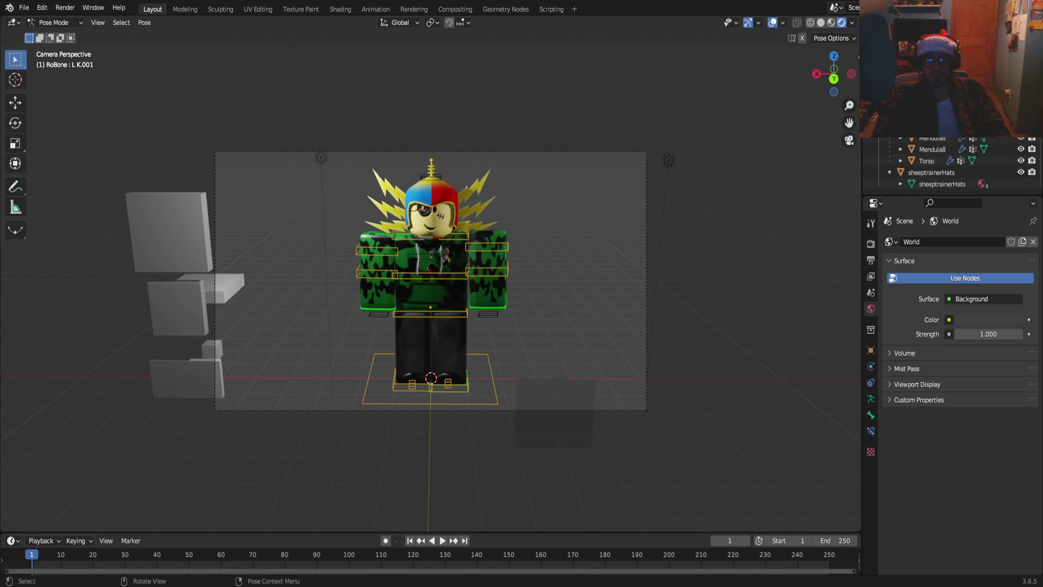
Move the character's right upper arm bone (R A) forward and slightly up from the shoulder
left_click(377, 250)
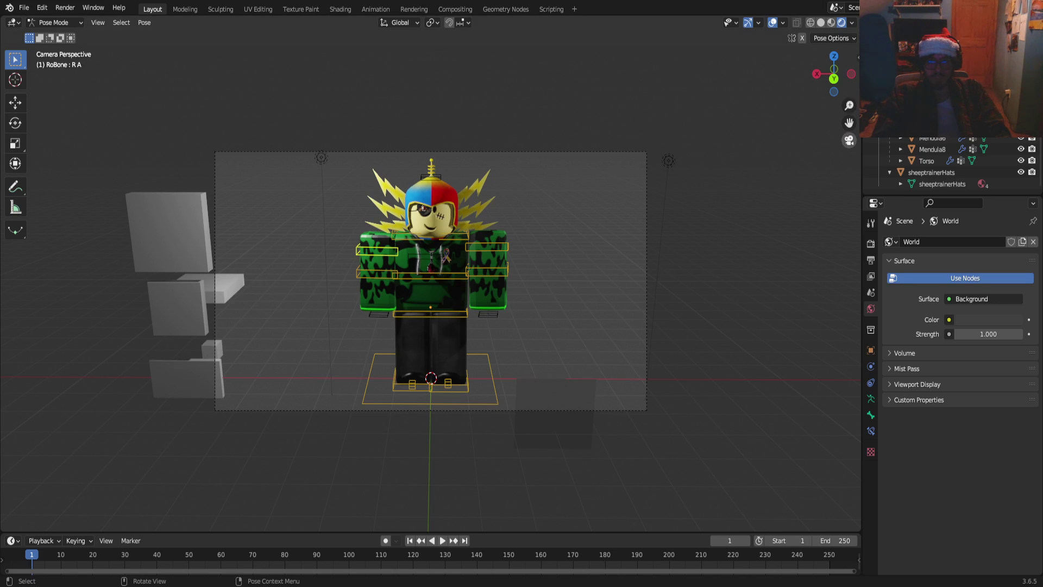
key("shift+grave")
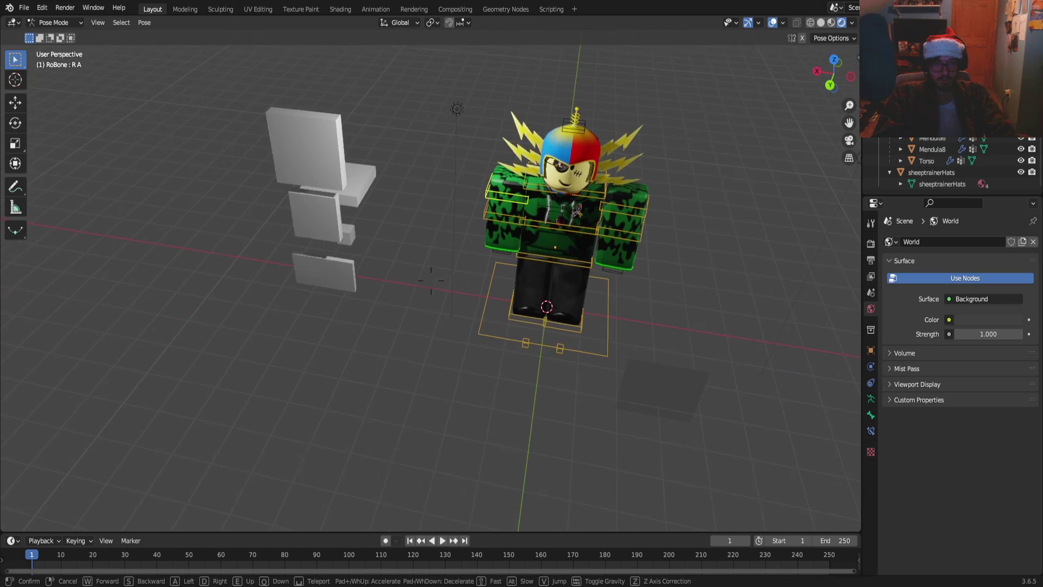
key("w")
key("w")
key("a")
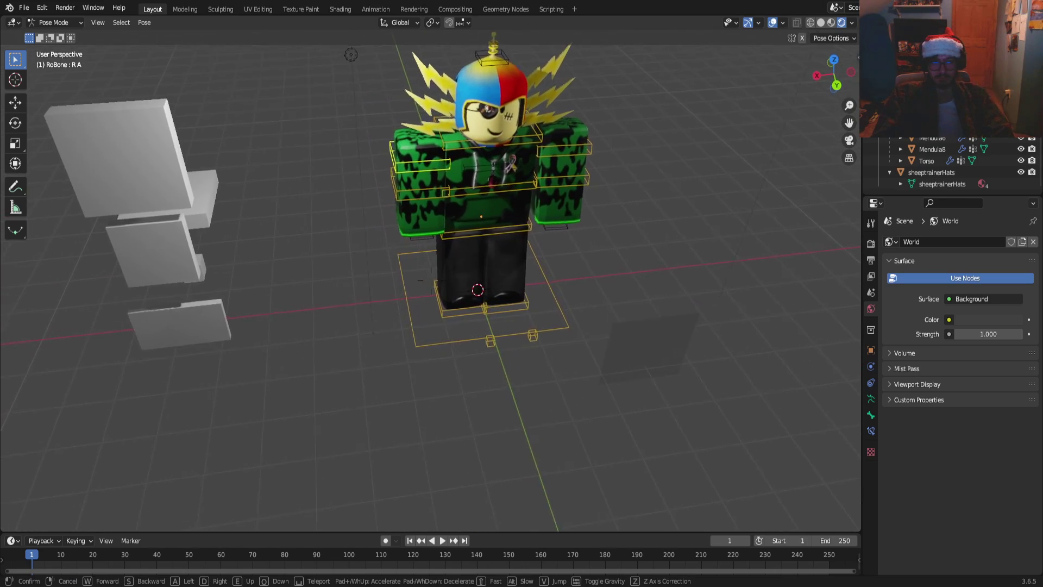
key("w")
key("a")
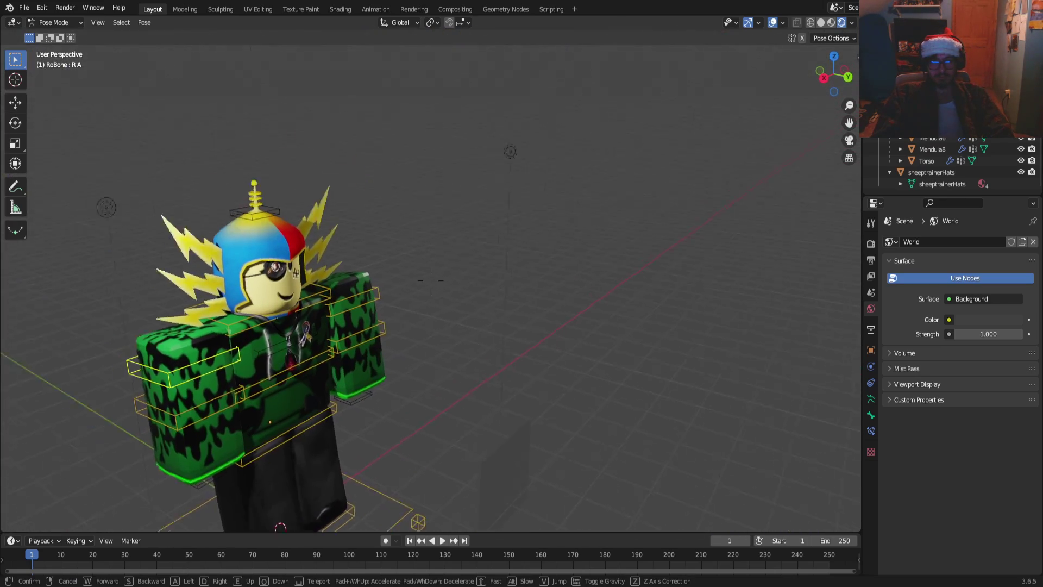
key("s")
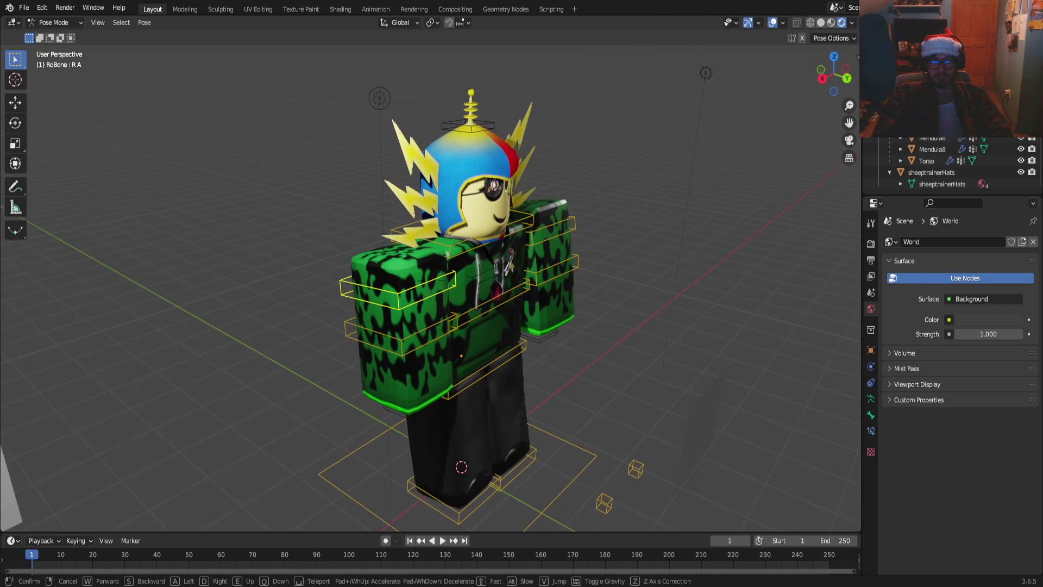
key("Return")
left_click(480, 290)
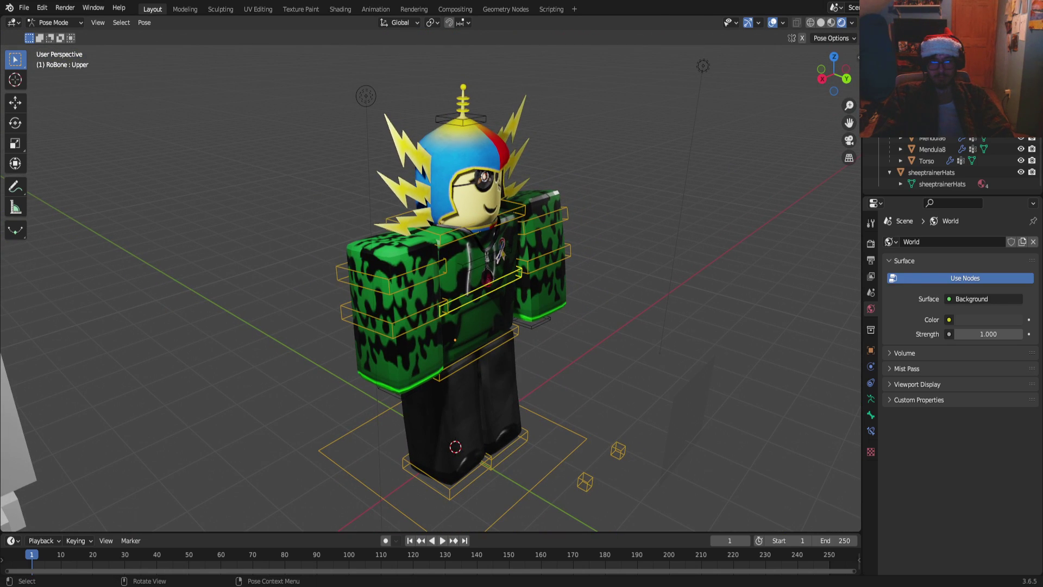
left_click(392, 330)
left_click(390, 288)
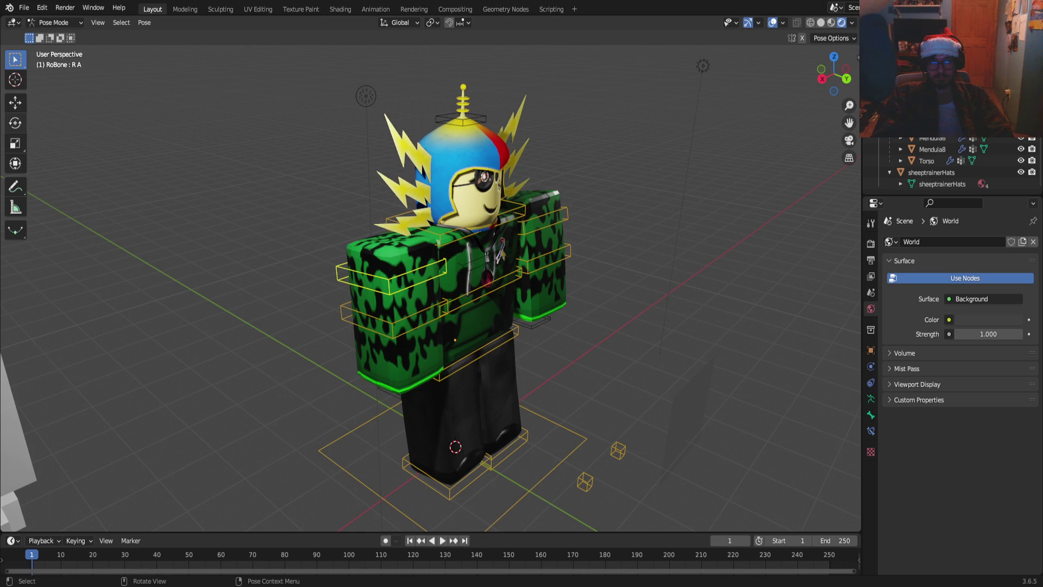
left_click(15, 102)
left_click_drag(391, 266, 421, 278)
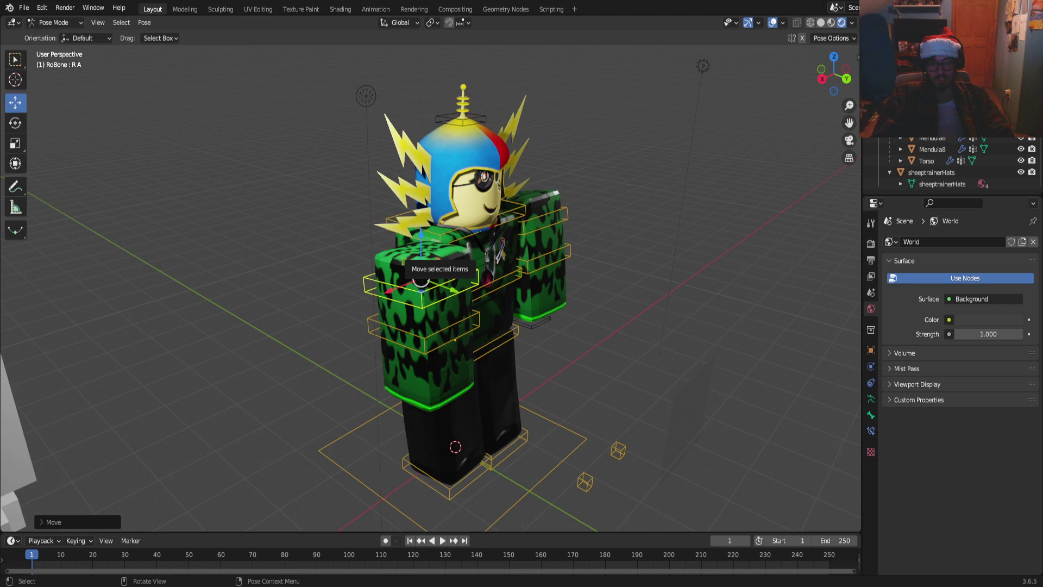
left_click_drag(421, 281, 421, 257)
Rotate the right upper arm bone (R A) forward to about horizontal and bend the right elbow so the forearm hangs down
left_click(15, 123)
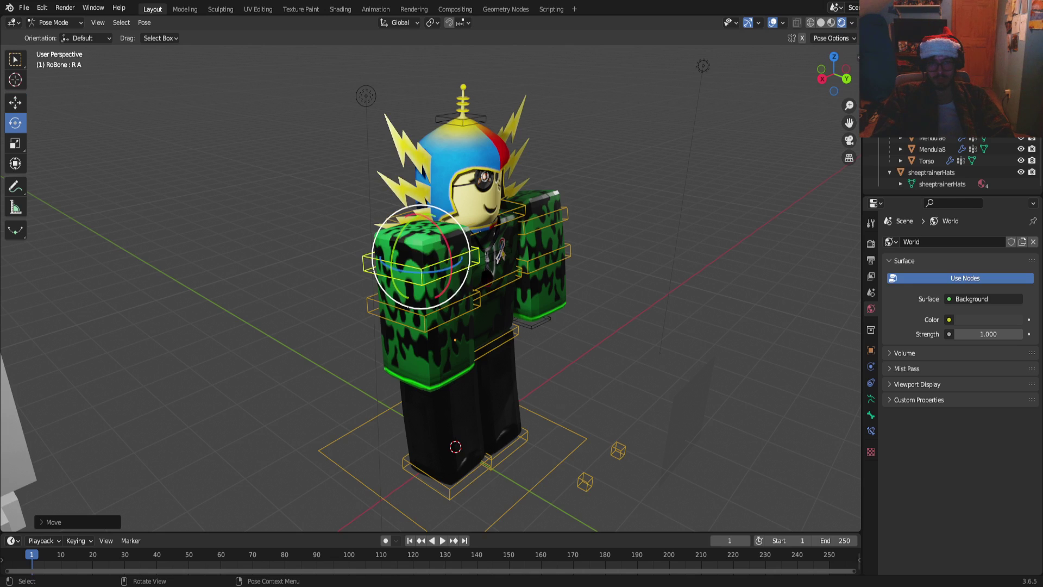
left_click_drag(426, 218, 381, 216)
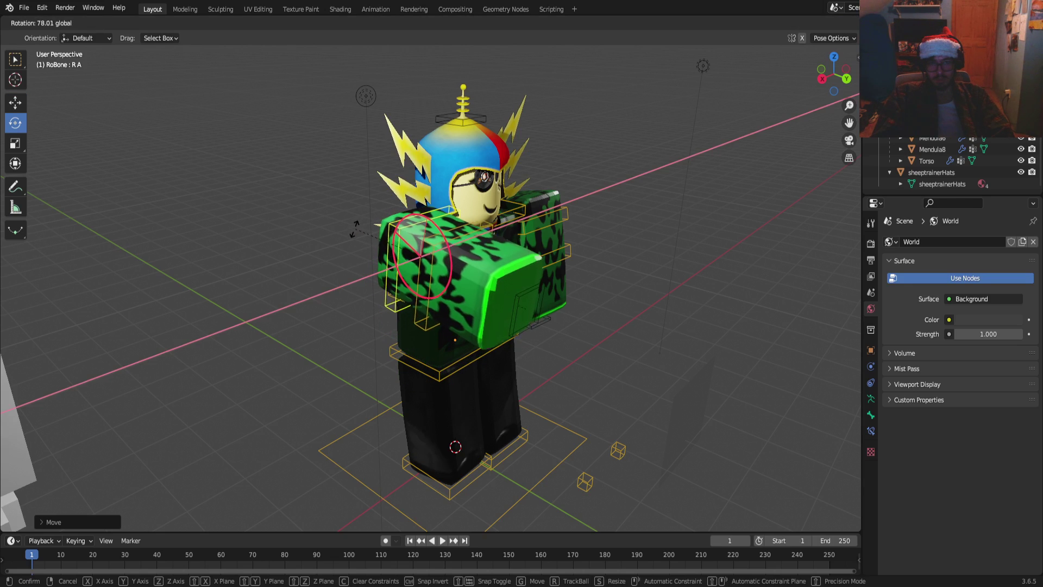
left_click(421, 223)
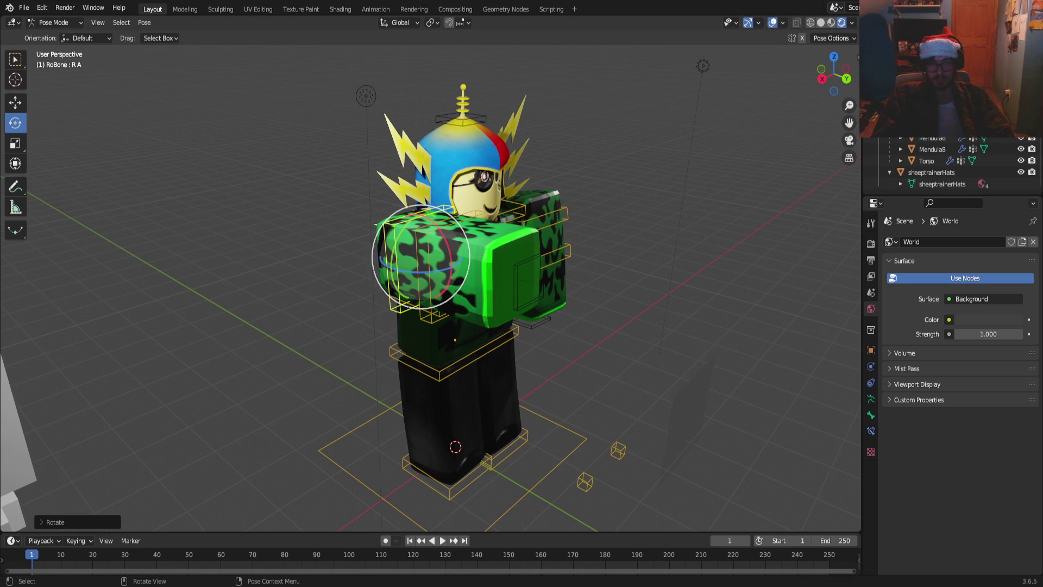
left_click(435, 316)
left_click_drag(459, 223, 466, 249)
Move the left upper arm bone (L A) outward from the torso and rotate it forward to about horizontal
left_click(535, 225)
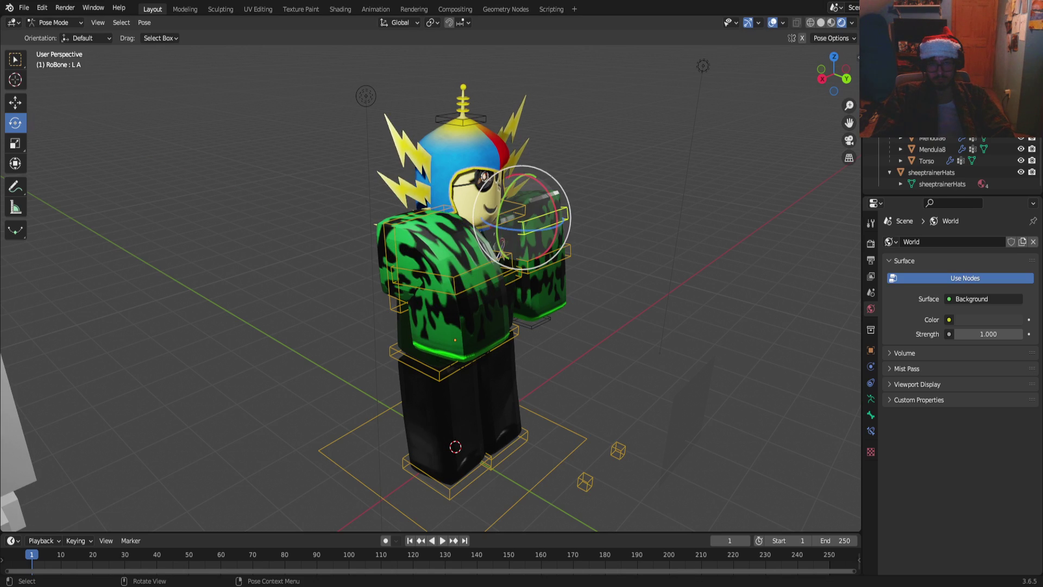
key("shift+space")
key("g")
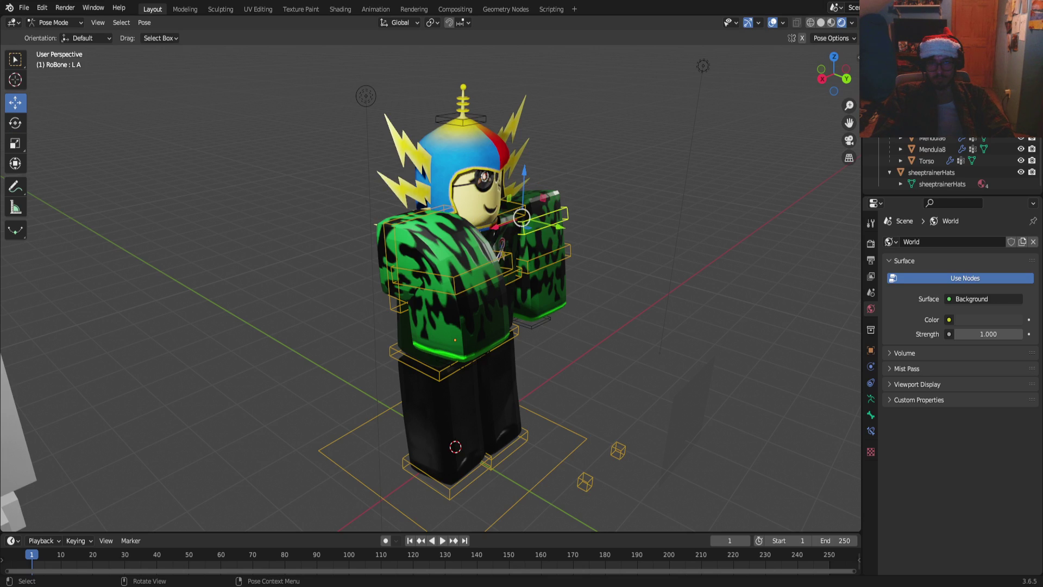
left_click_drag(559, 226, 600, 236)
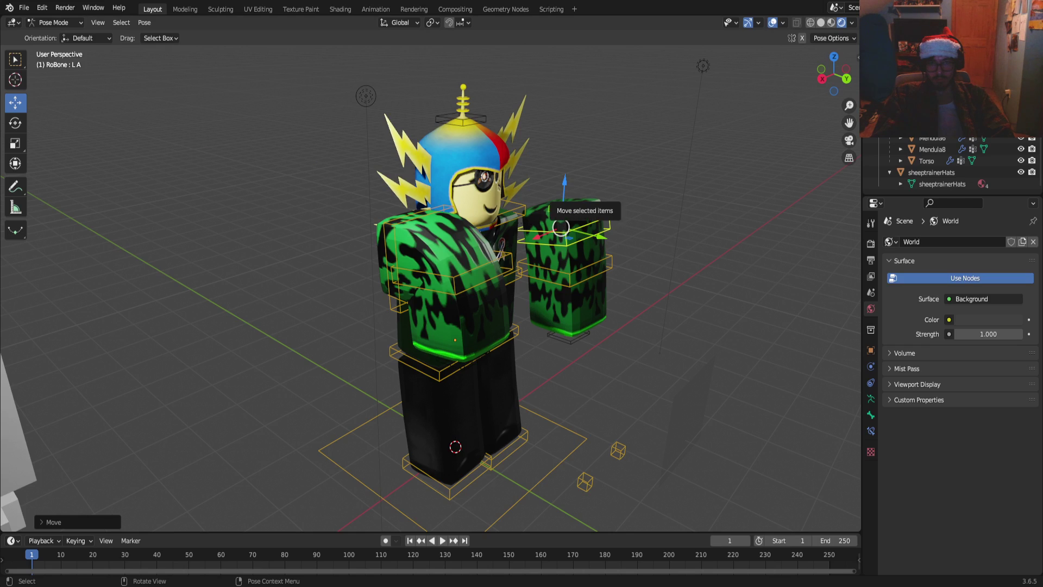
left_click_drag(565, 200, 526, 180)
left_click(16, 123)
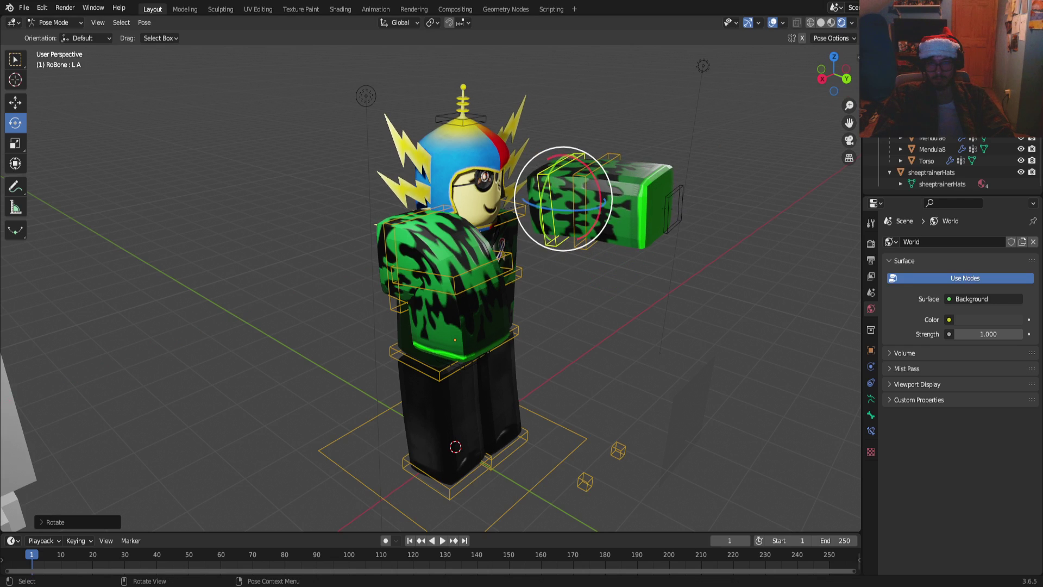
Bend the left elbow bone (L E) so the left forearm hangs straight down
left_click(580, 212)
left_click_drag(611, 163, 625, 174)
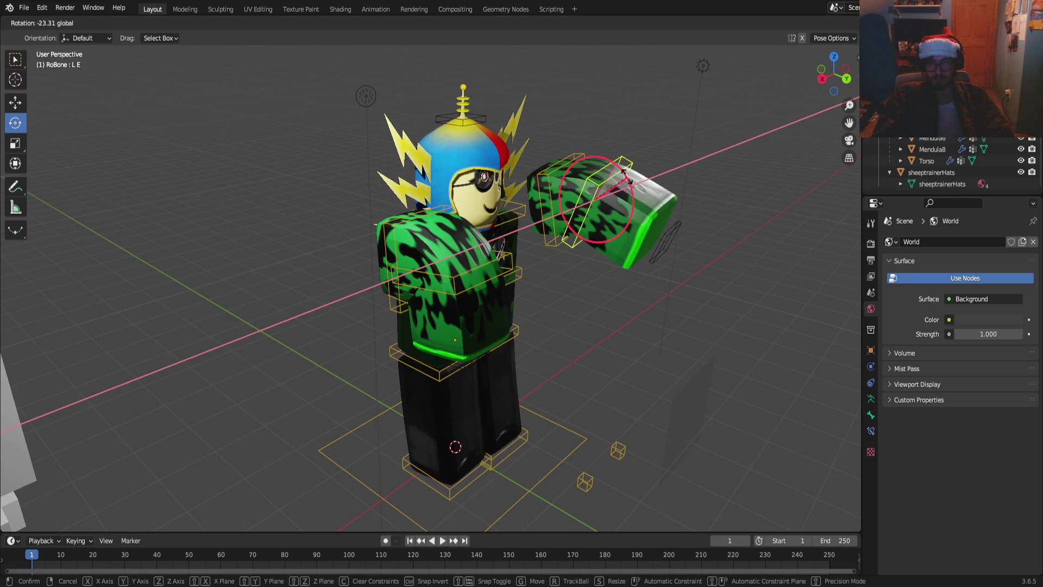
mouse_move(632, 222)
left_mouse_down()
mouse_move(626, 263)
mouse_move(641, 228)
left_mouse_up()
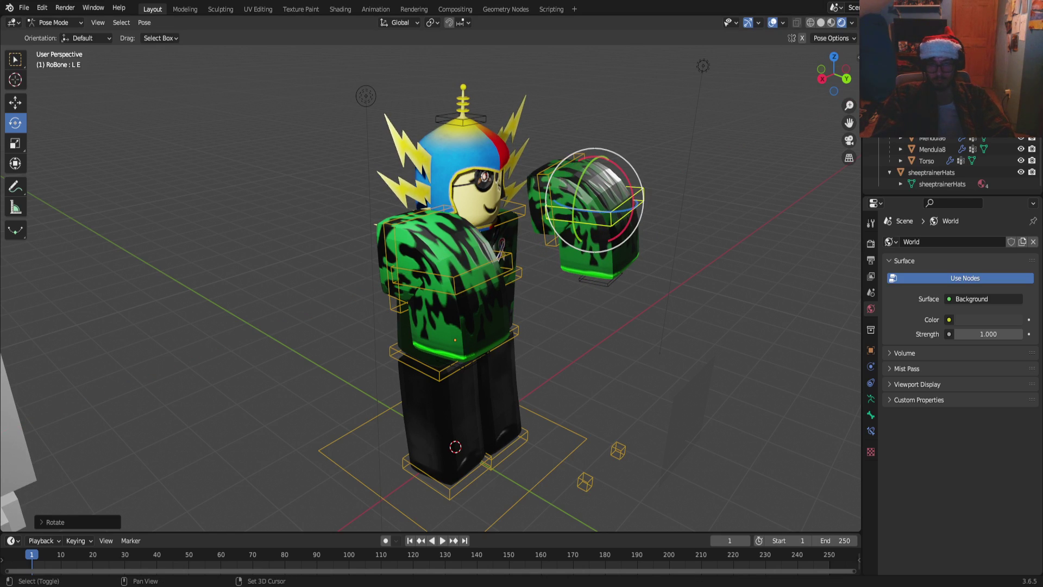
Adjust the left elbow bone's rotation from the front so the forearm lines up with the upper arm
key("shift+grave")
key("w")
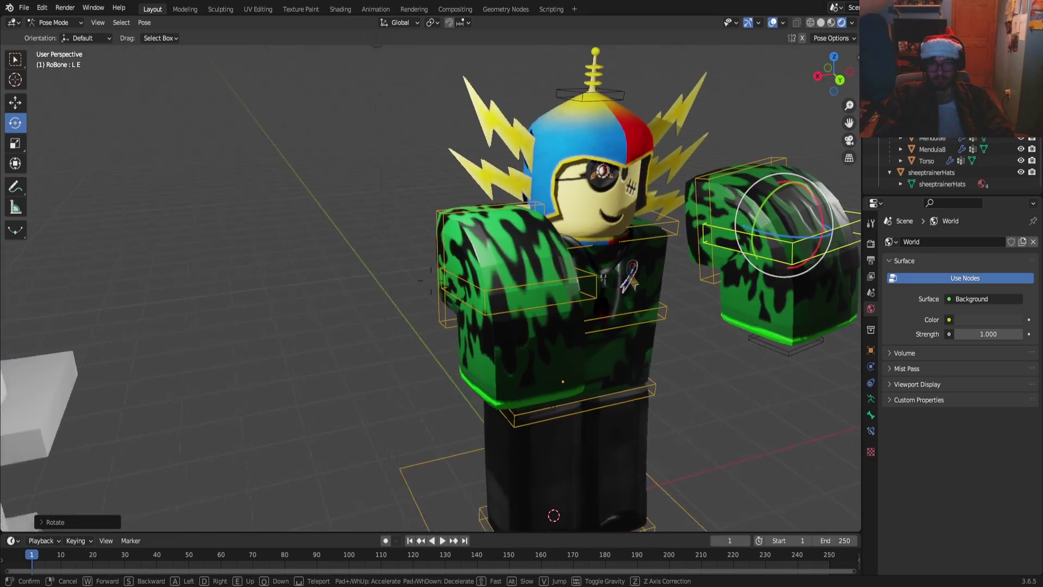
key("d")
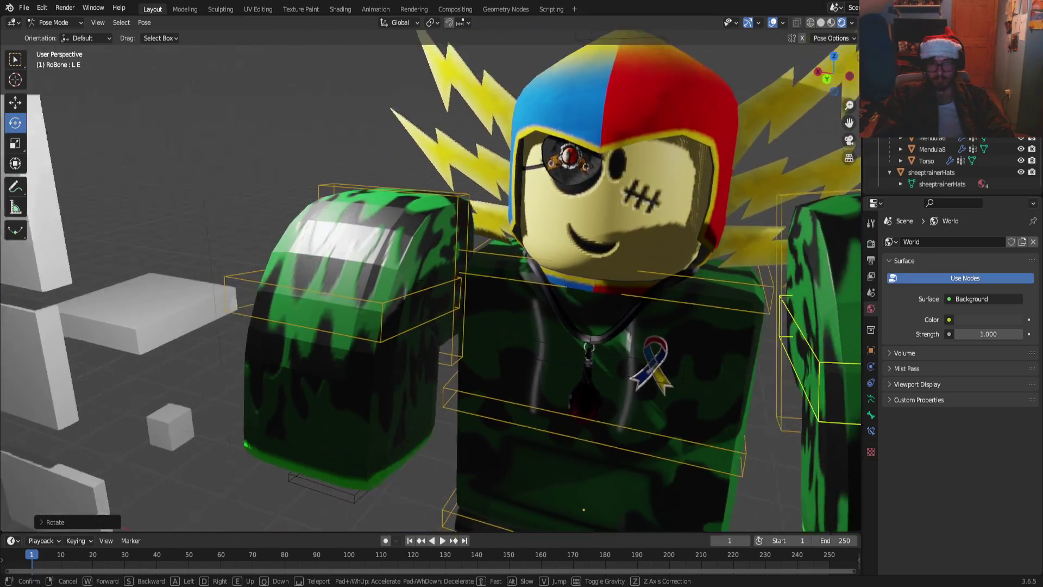
key("a")
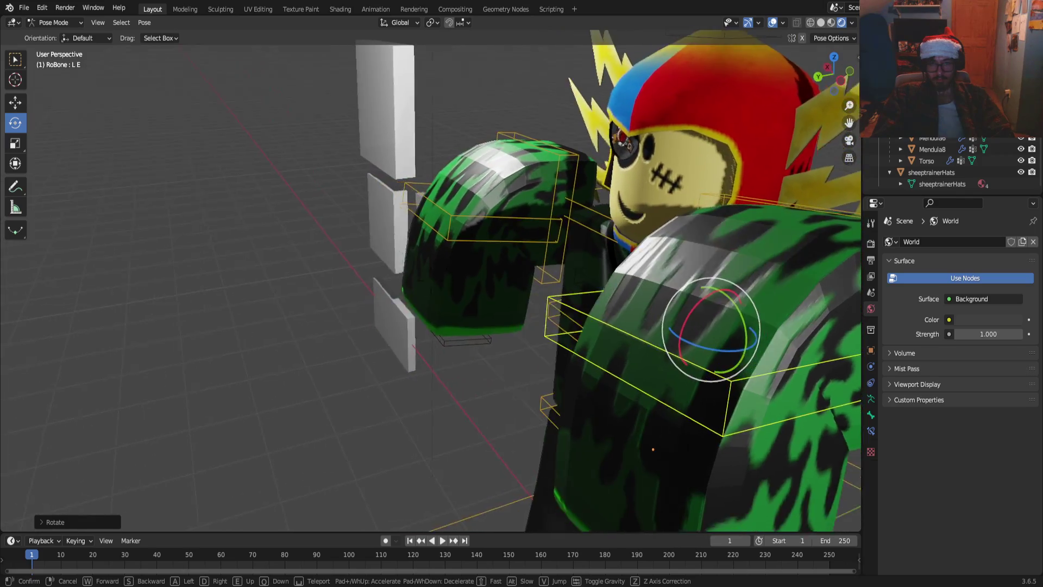
key("s")
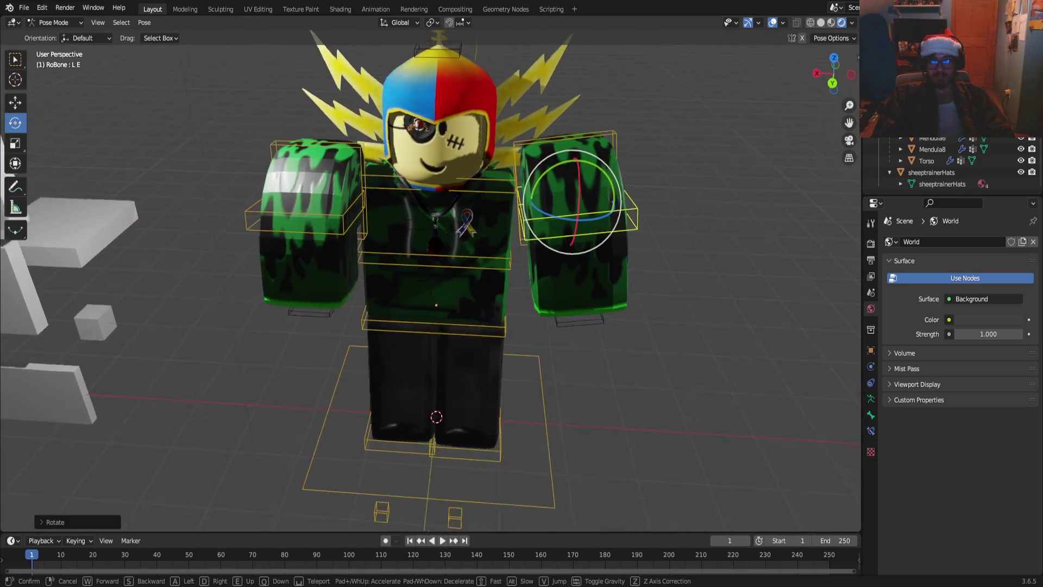
key("w")
key("Return")
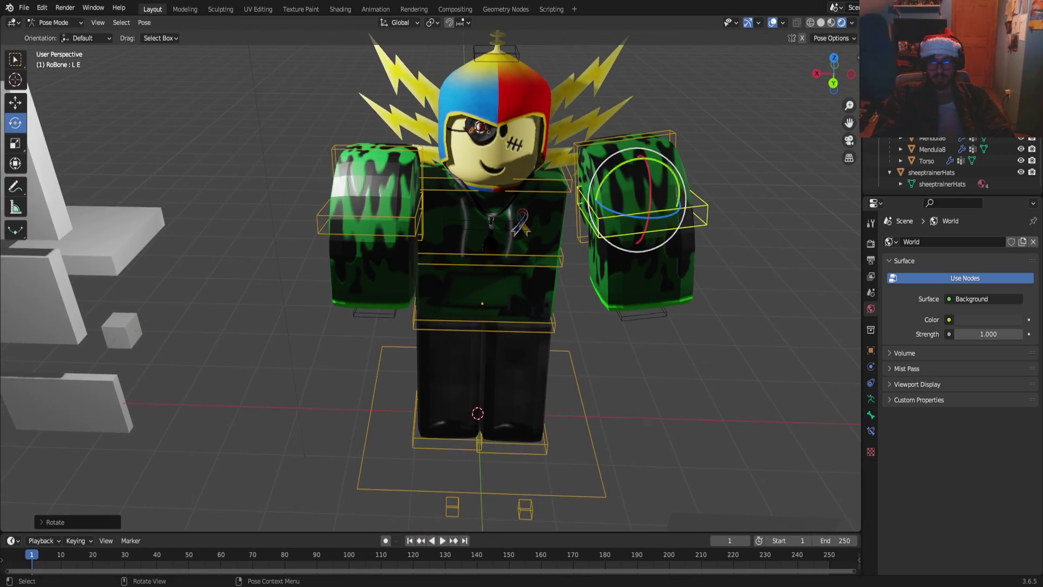
left_click_drag(639, 218, 619, 204)
key("ctrl+z")
Select the left upper arm bone (L A) and lower the left arm slightly
left_click(625, 138)
key("alt+a")
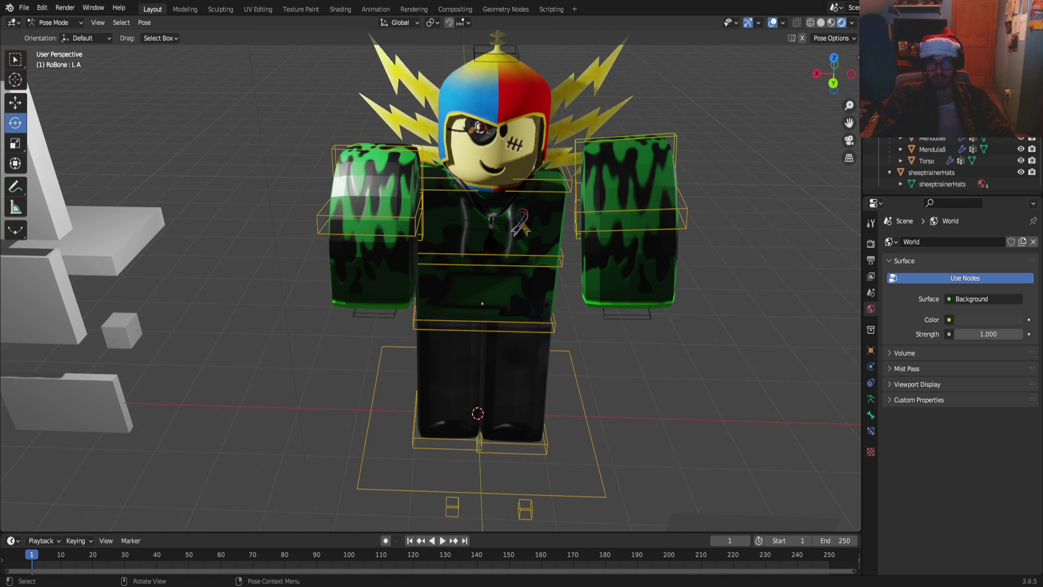
key("shift+space")
key("g")
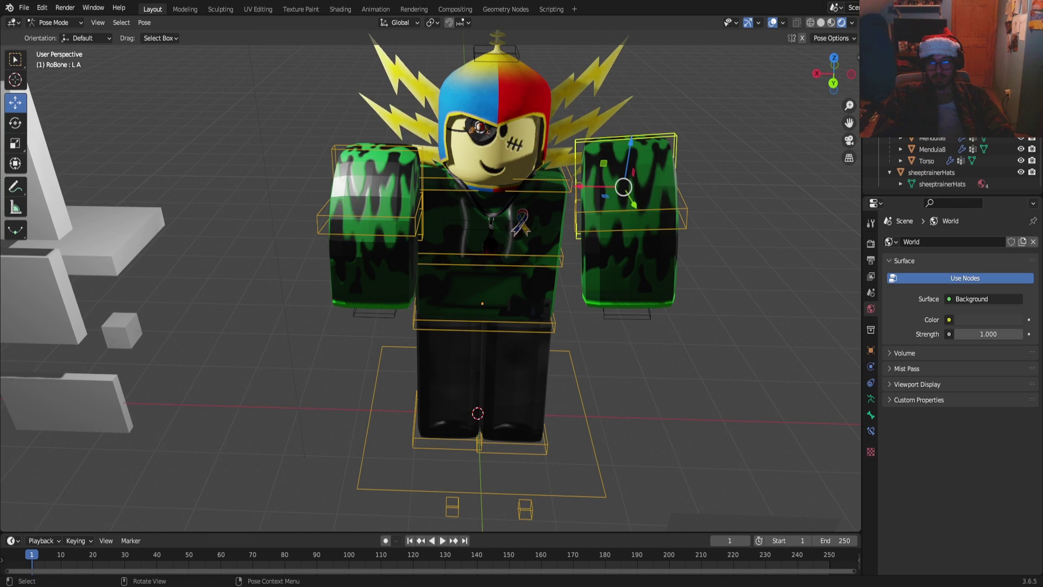
left_click_drag(624, 187, 622, 194)
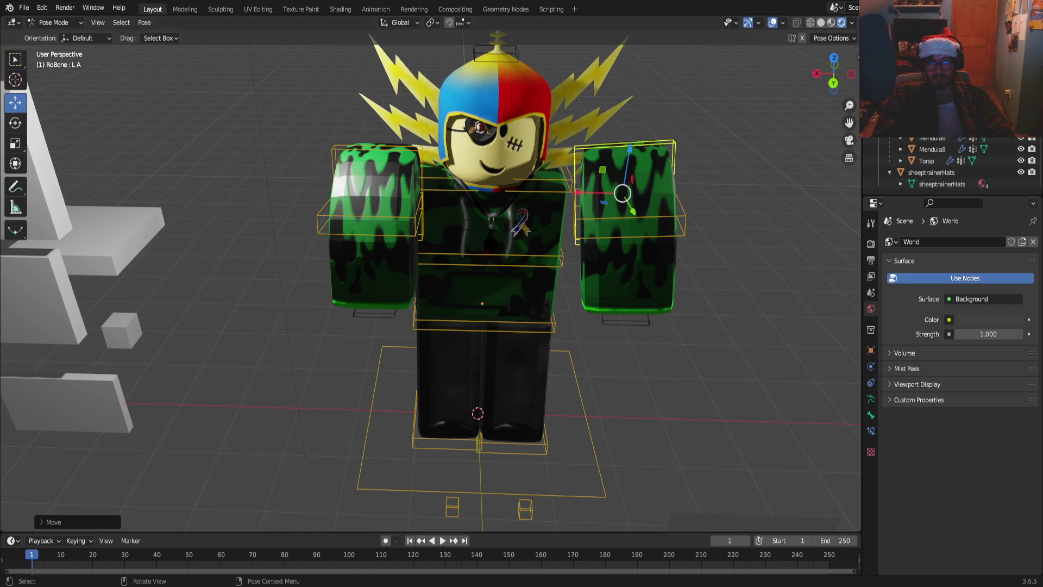
Try to rotate the left upper arm bone (L A) at the shoulder
key("shift+space")
key("r")
left_click_drag(622, 194, 619, 207)
key("ctrl+z")
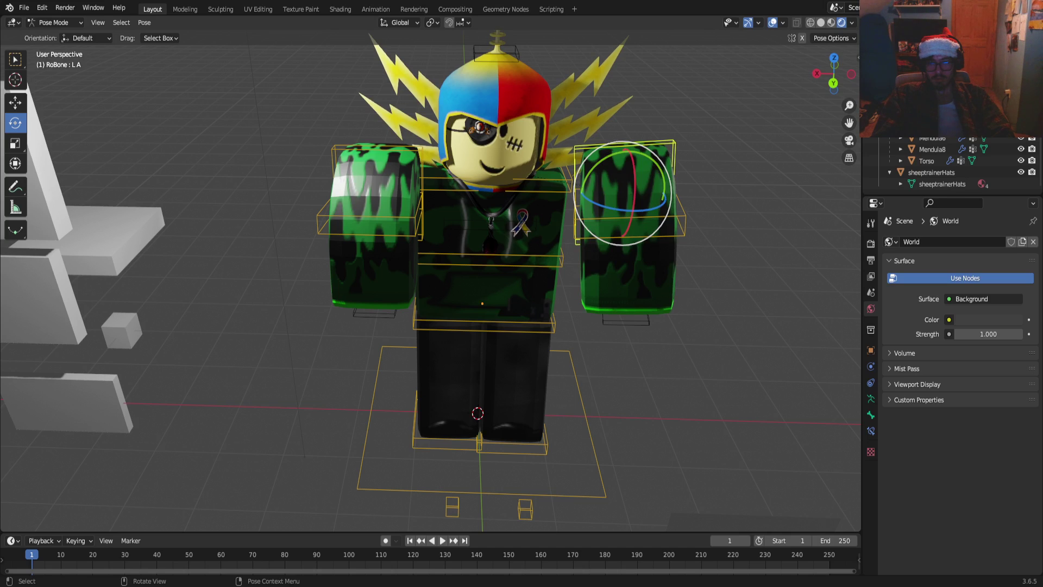
Examine the posed arms from the front, comparing the left and right upper arm bones
key("shift+grave")
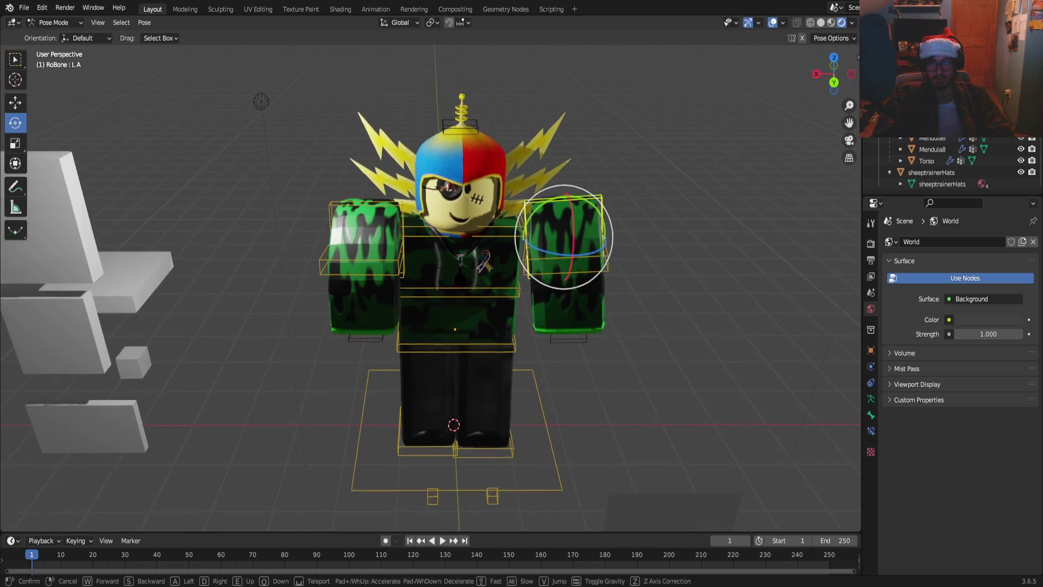
key("s")
key("w")
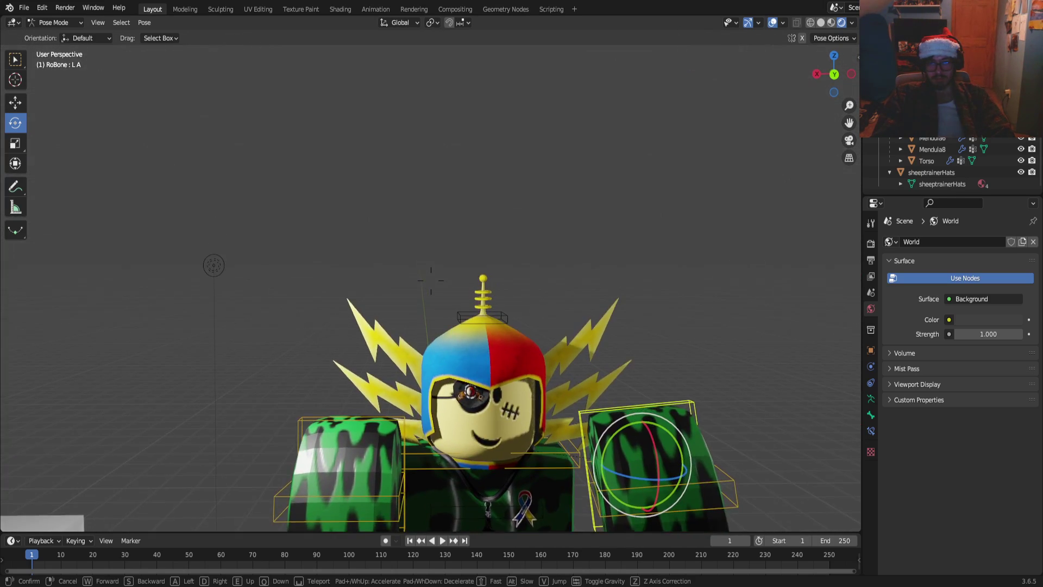
key("s")
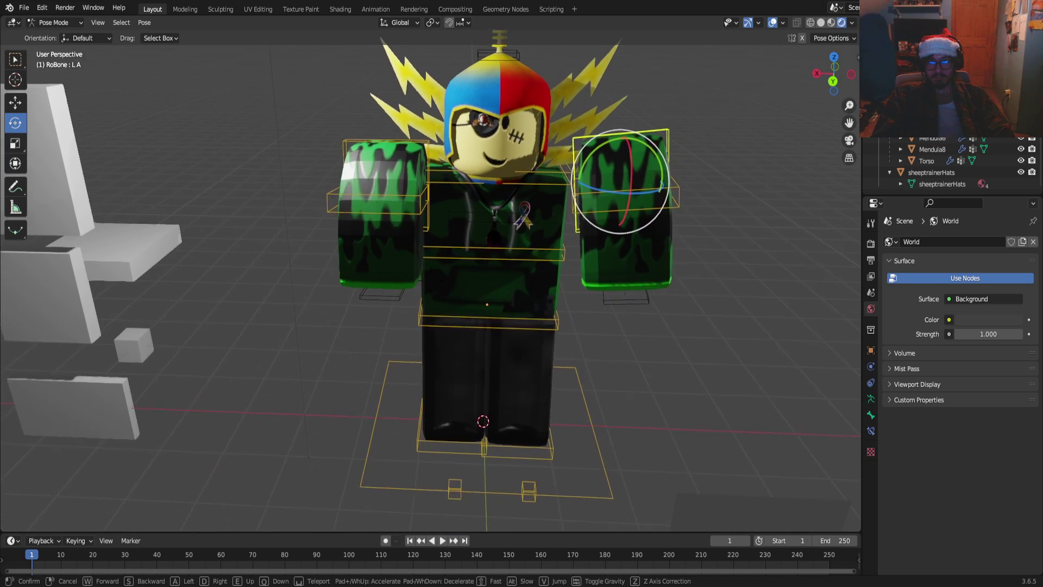
key("s")
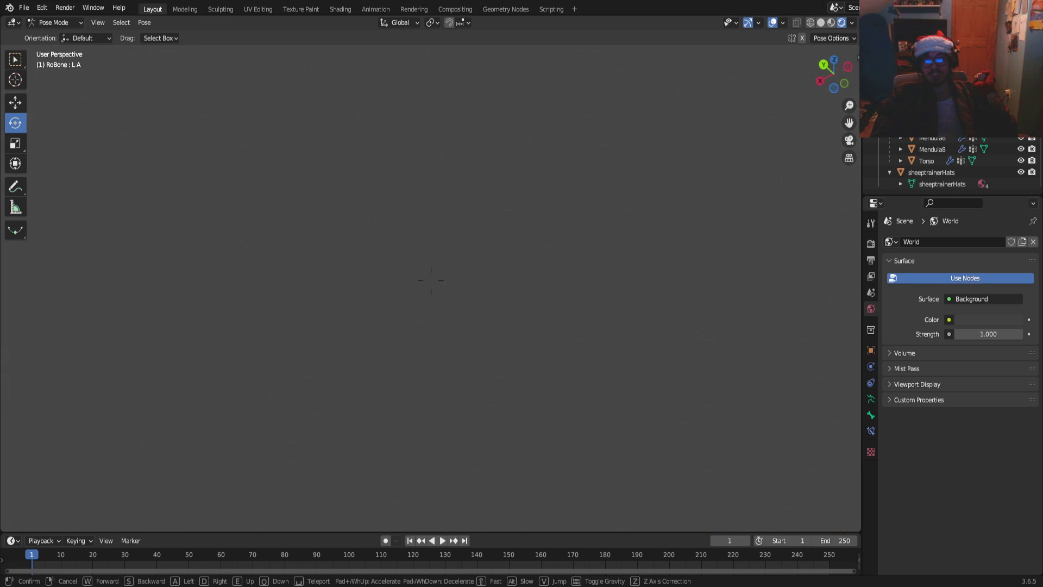
left_click(430, 280)
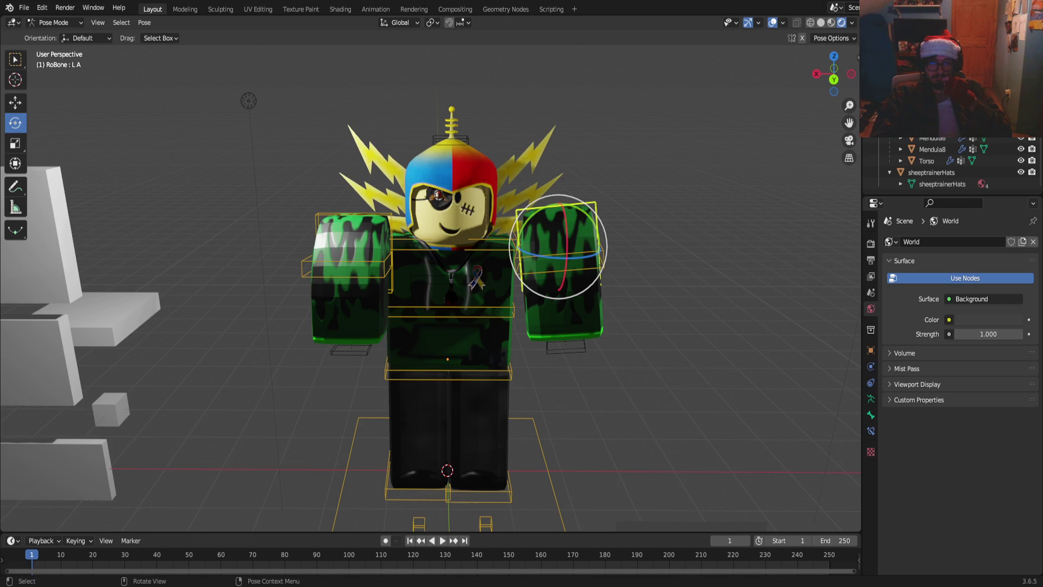
key("alt+a")
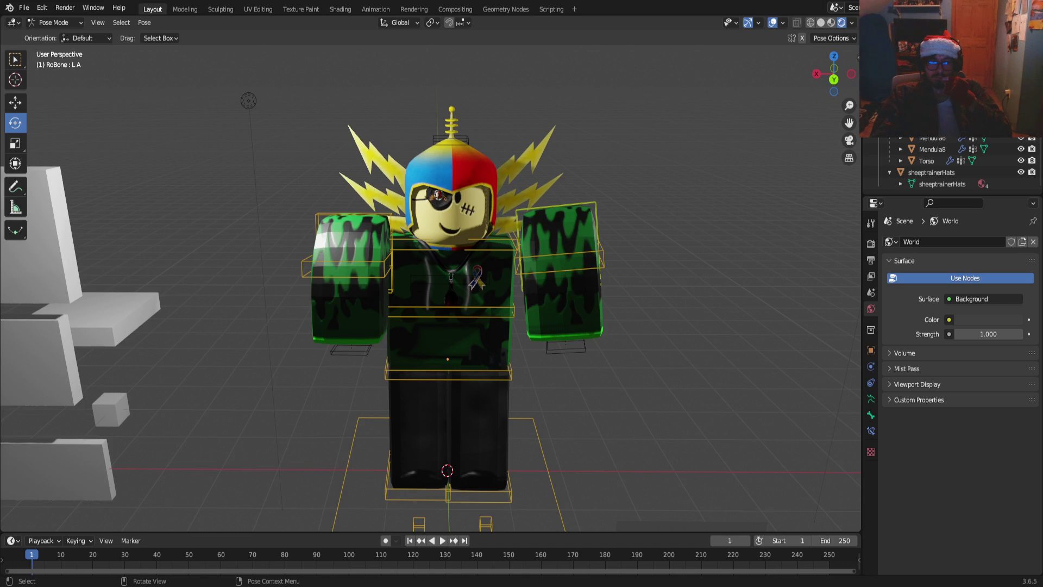
left_click(596, 228)
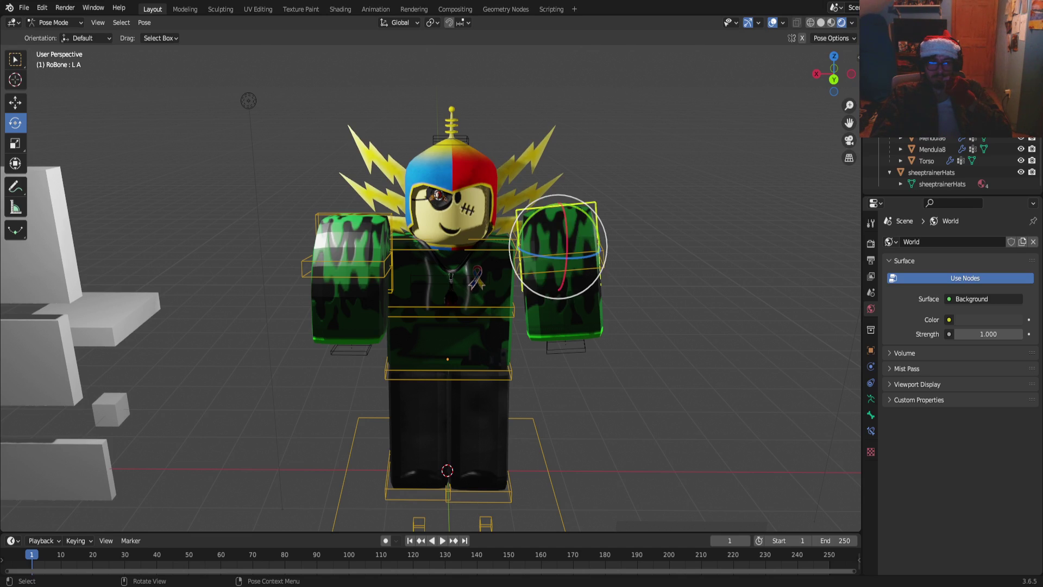
left_click(390, 234)
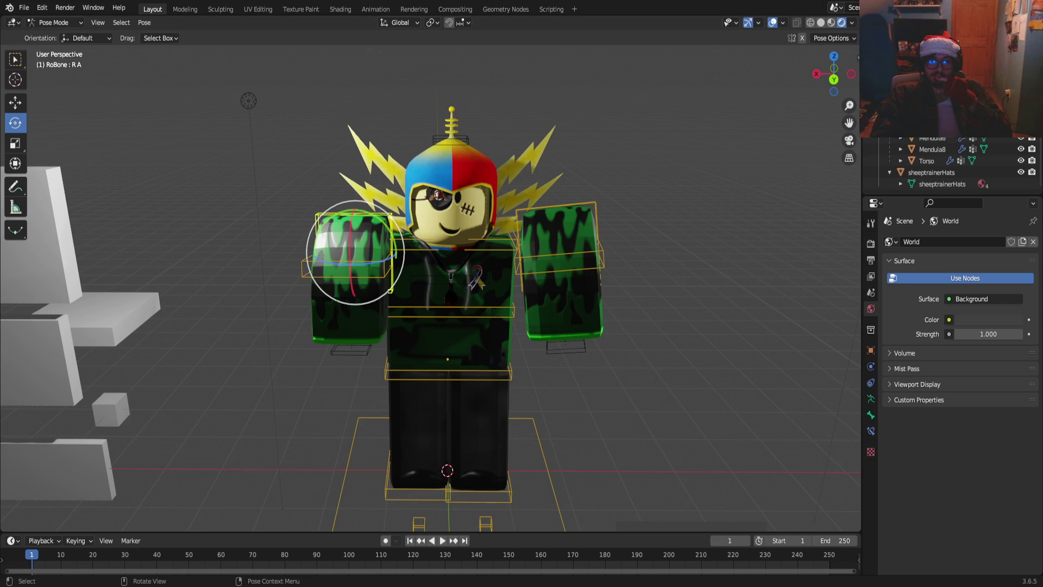
In the camera view, move the left and right upper arm bones sideways, away from the torso on both sides
left_click(571, 215)
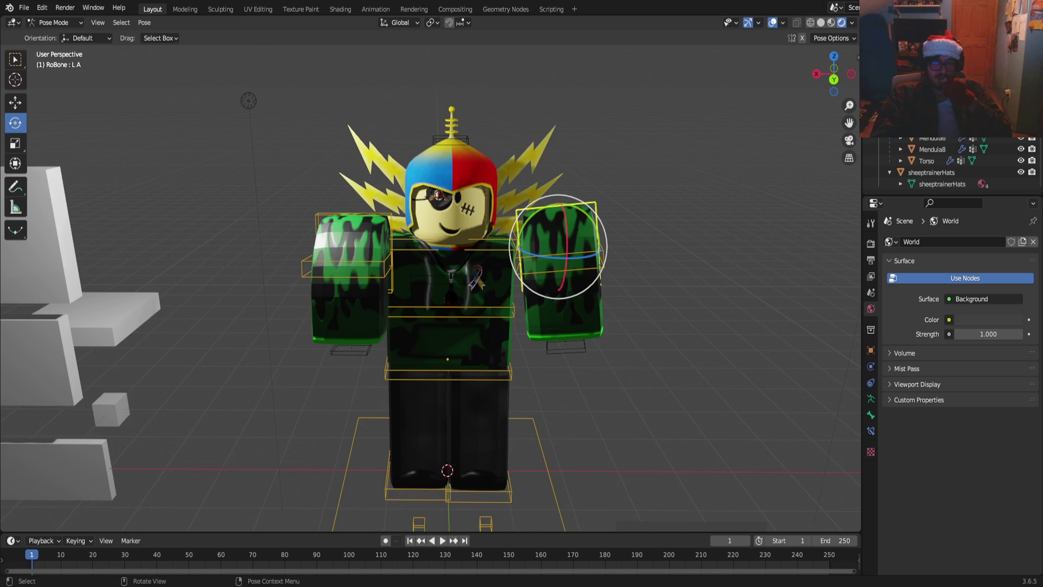
left_click(849, 140)
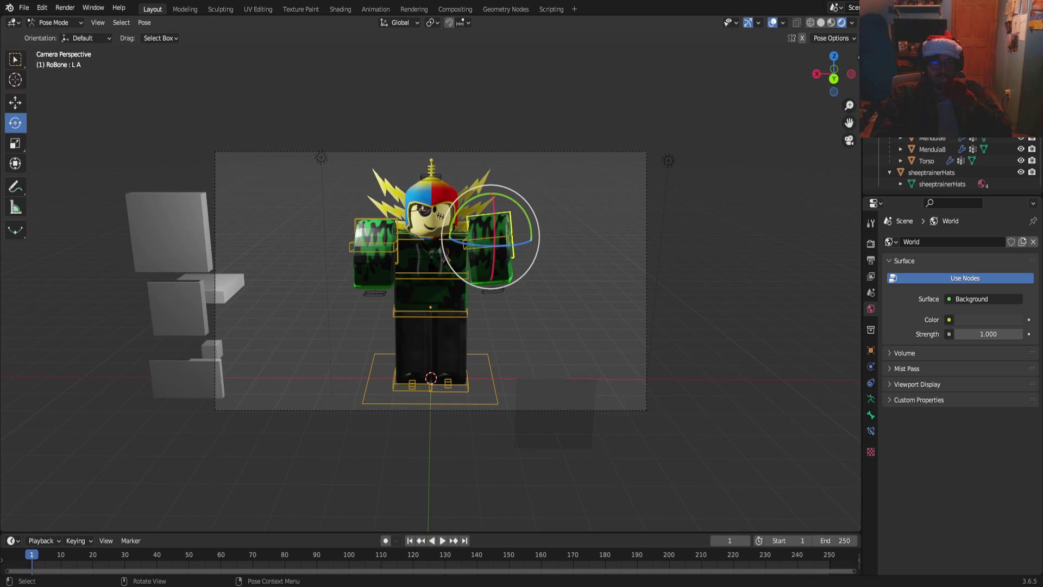
left_click(15, 102)
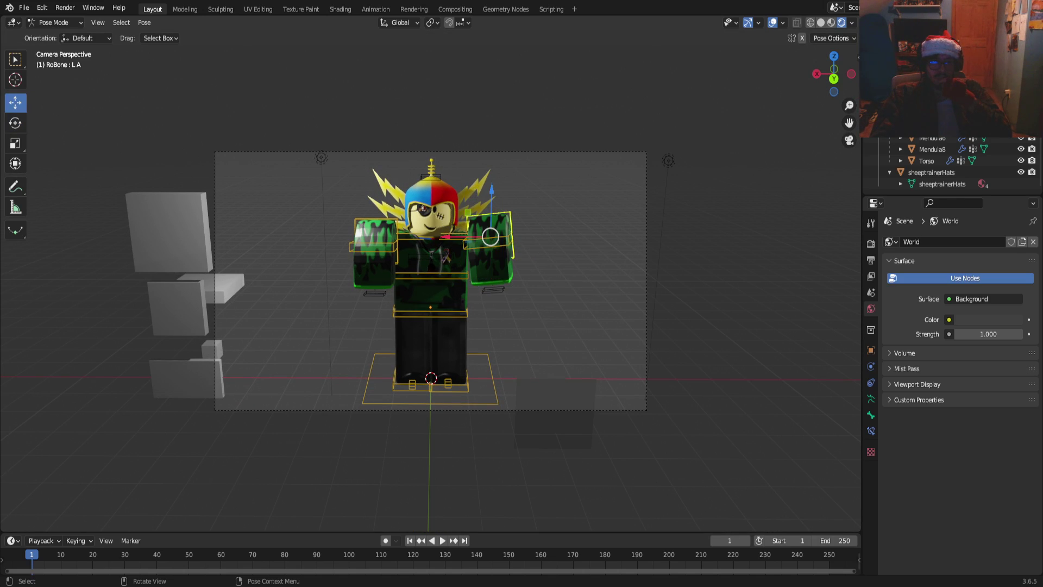
left_click_drag(457, 236, 491, 237)
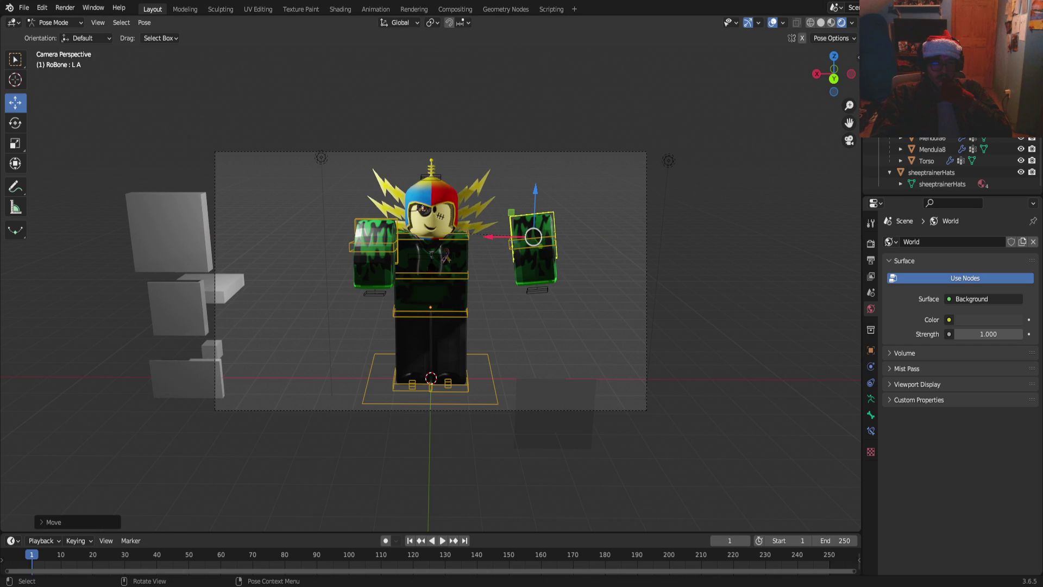
left_click(376, 241)
left_click_drag(376, 240, 321, 241)
Rotate the left upper arm bone (L A) slightly so the left arm stands upright in the camera view
left_click(532, 248)
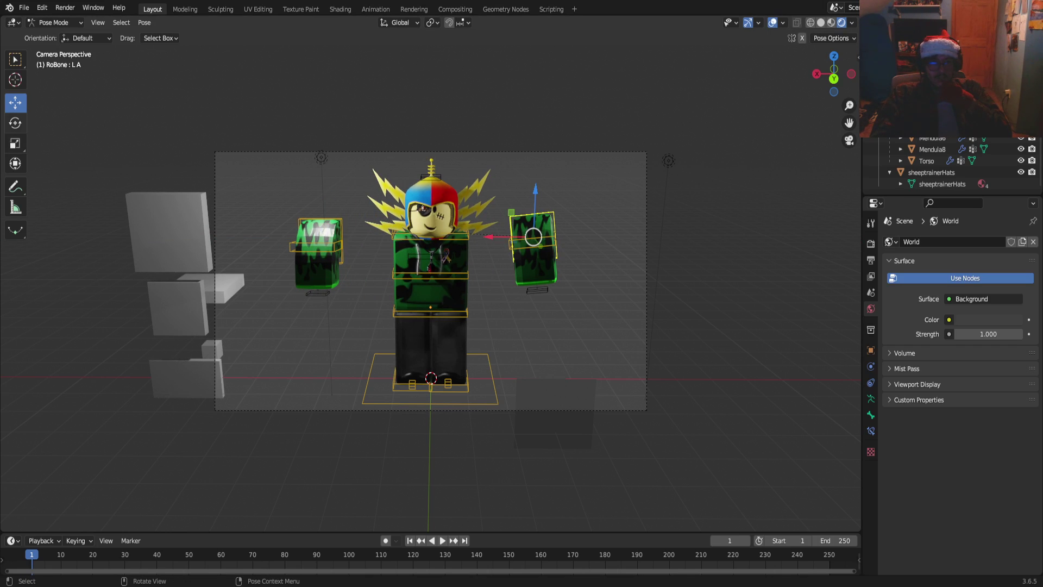
left_click(15, 123)
left_click_drag(560, 196, 560, 200)
key("alt+a")
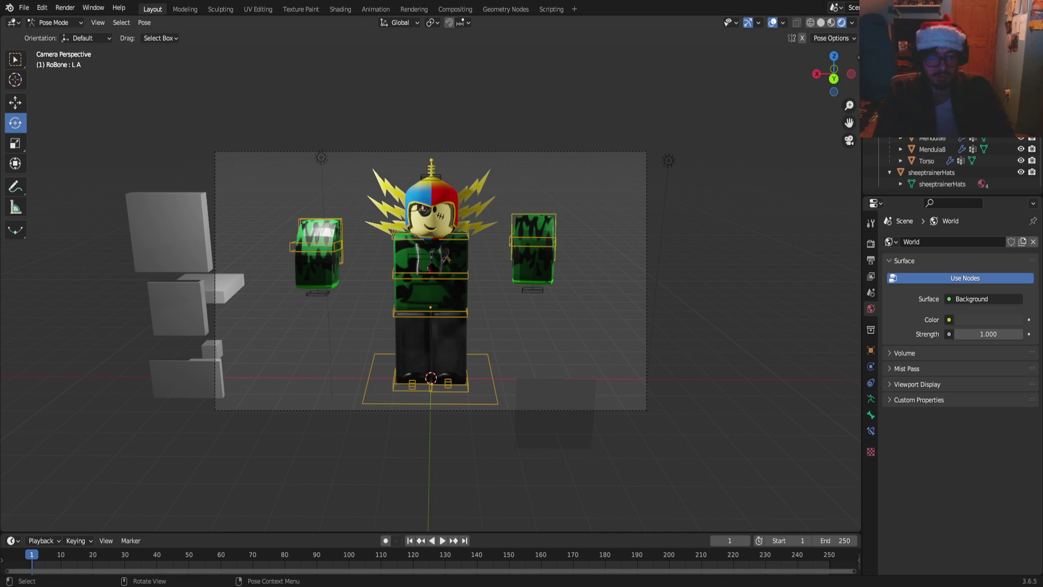
Fly the camera around the character to frame the whole figure at a slight three-quarter angle
key("shift+grave")
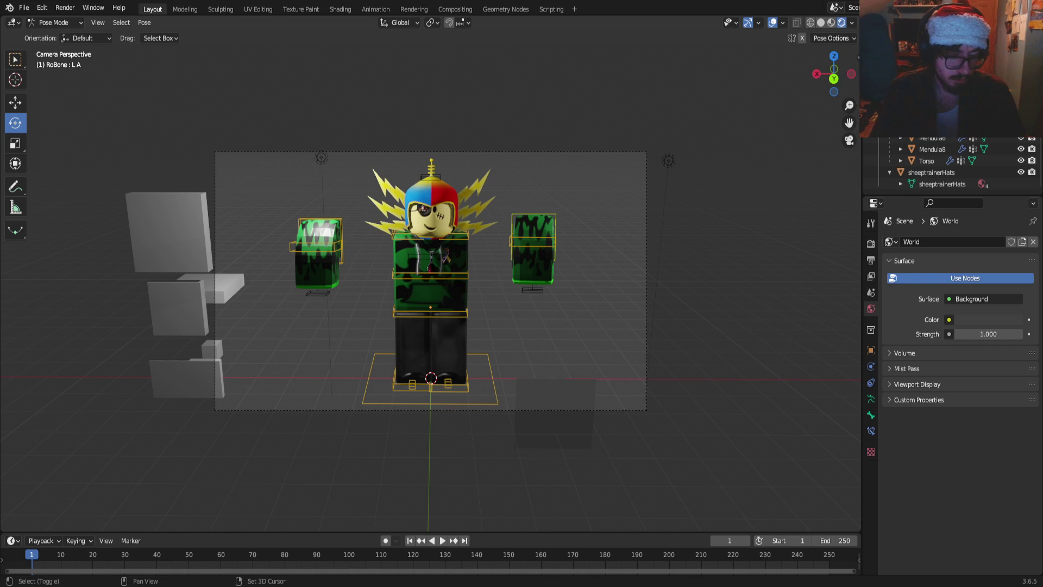
key("a")
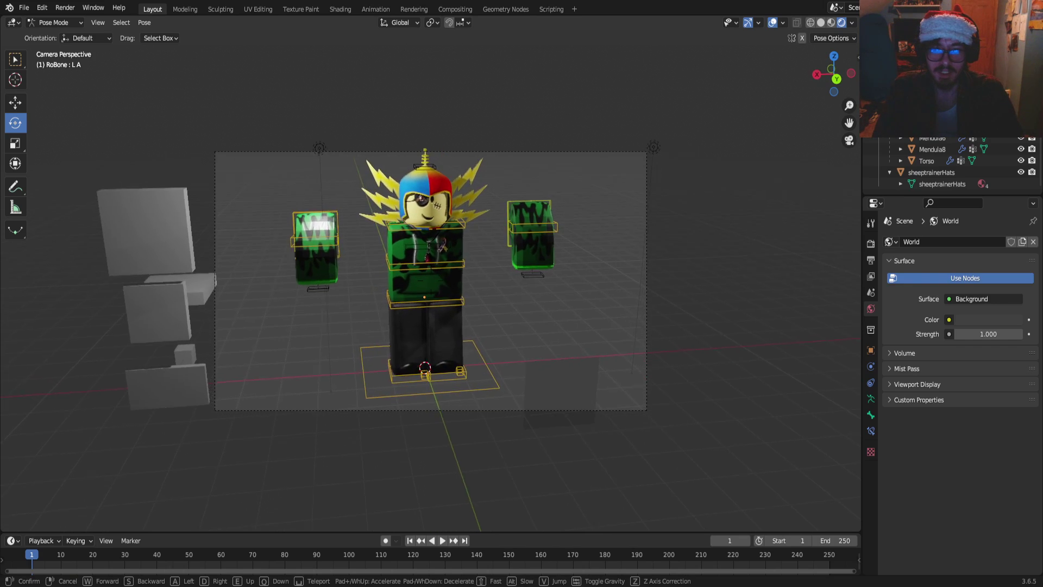
key("a")
key("w")
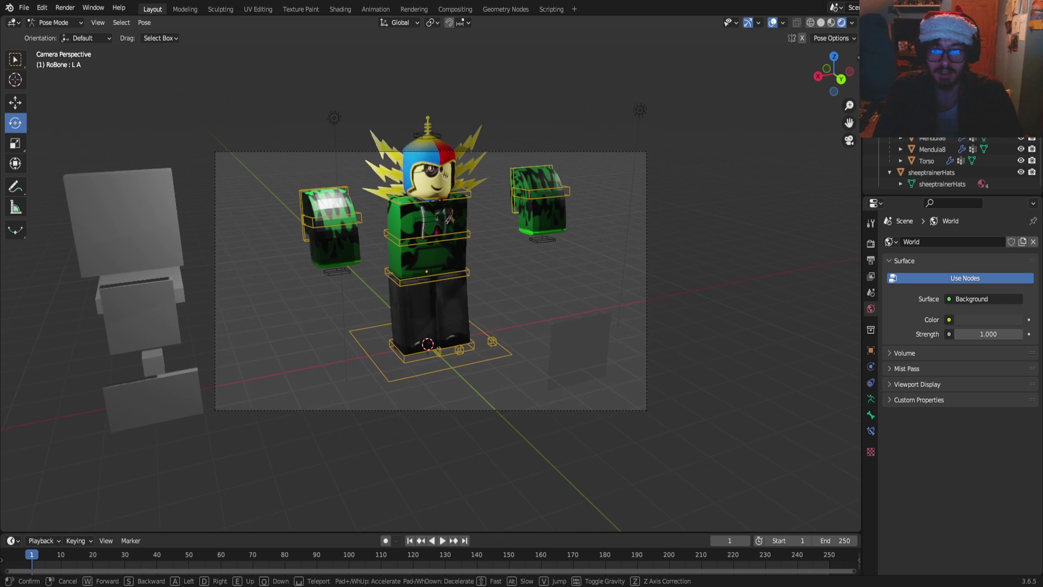
key("w")
key("s")
key("a")
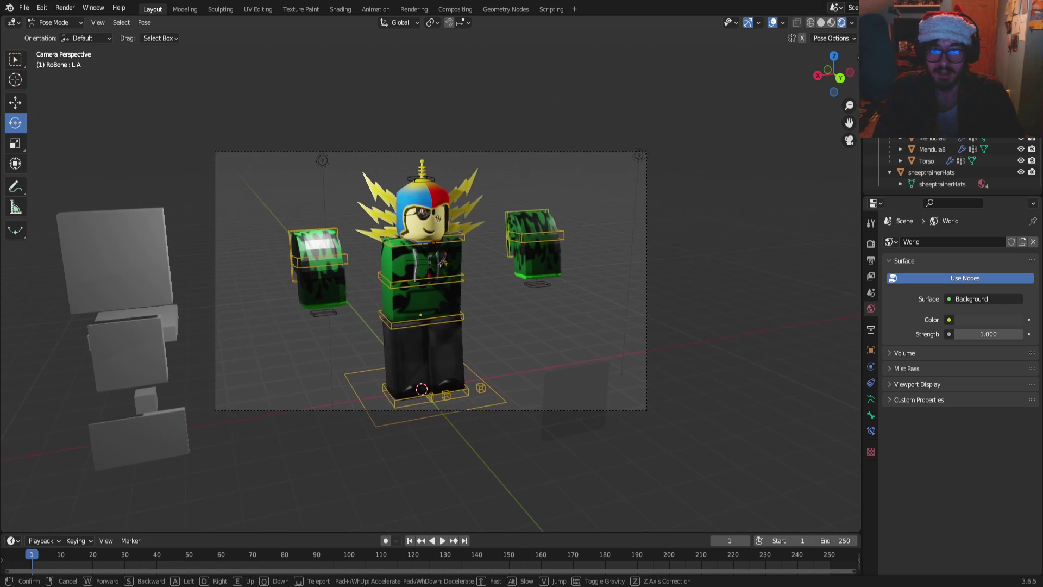
key("w")
key("s")
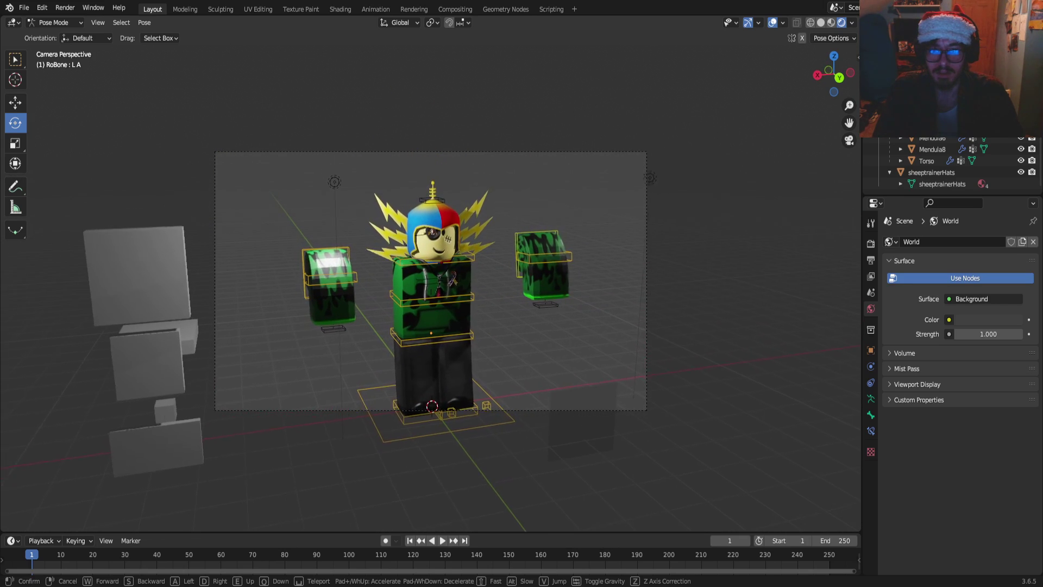
key("s")
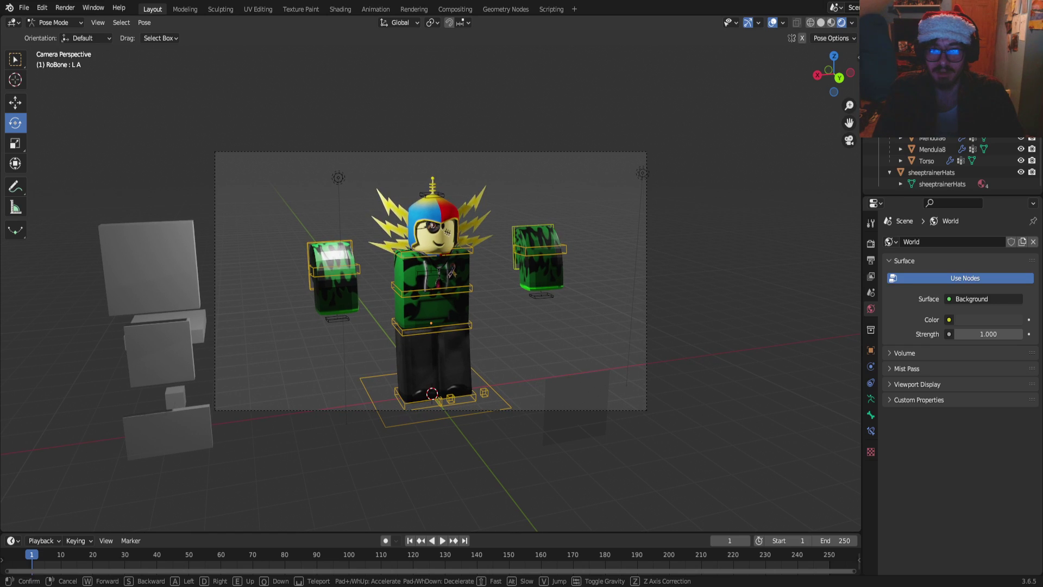
key("Return")
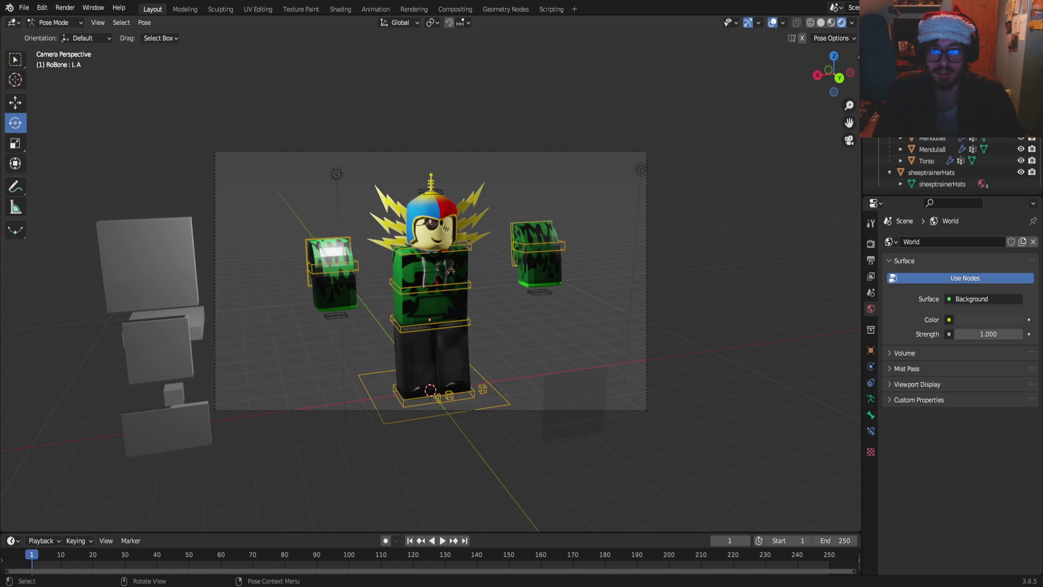
Rotate the right upper arm bone (R A) slightly around the global Z axis toward the torso, leaving no bones selected
left_click(326, 266)
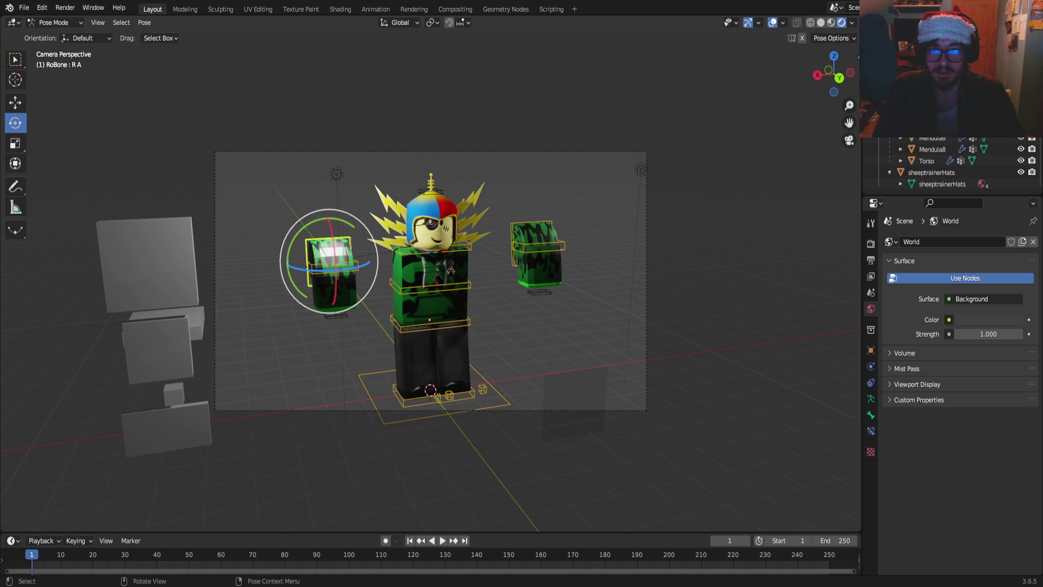
left_click_drag(326, 270, 329, 270)
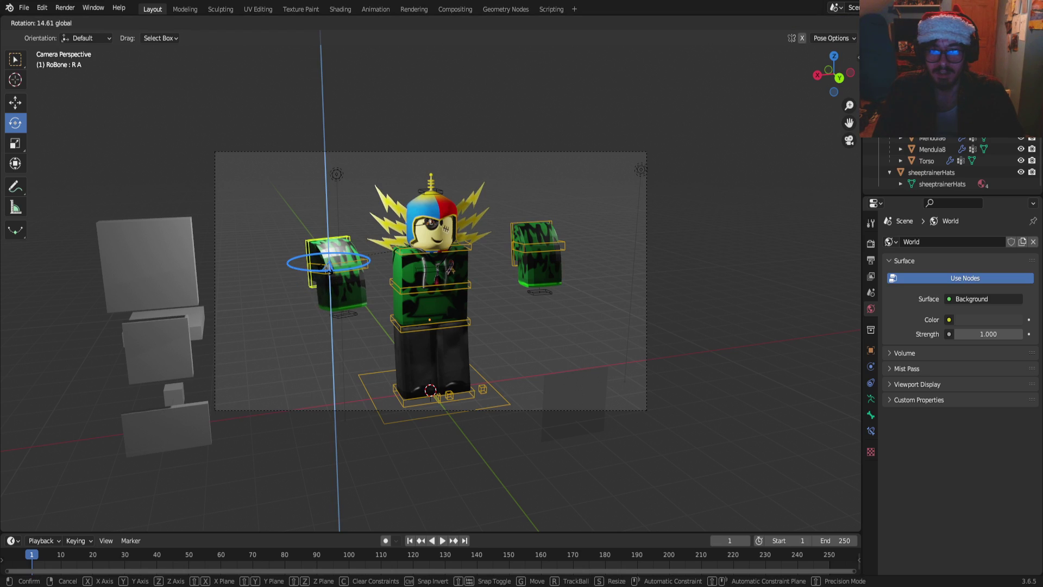
right_click(329, 266)
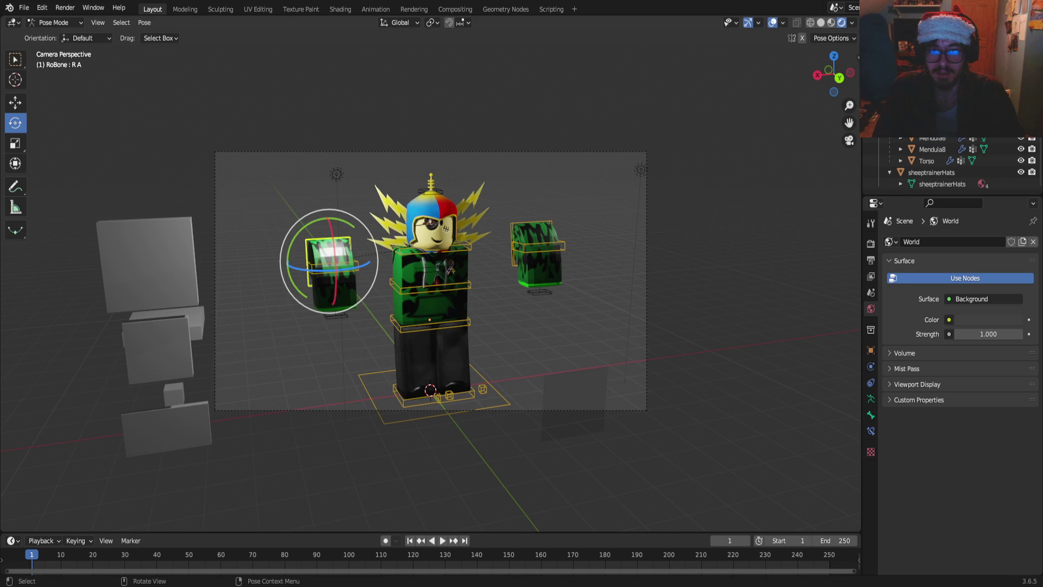
left_click_drag(329, 266, 327, 268)
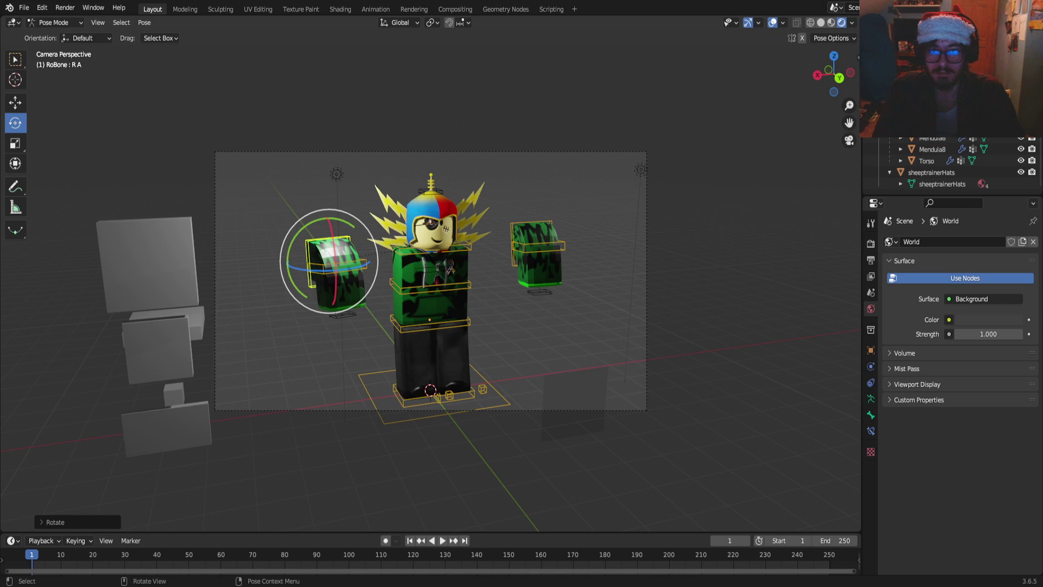
key("alt+a")
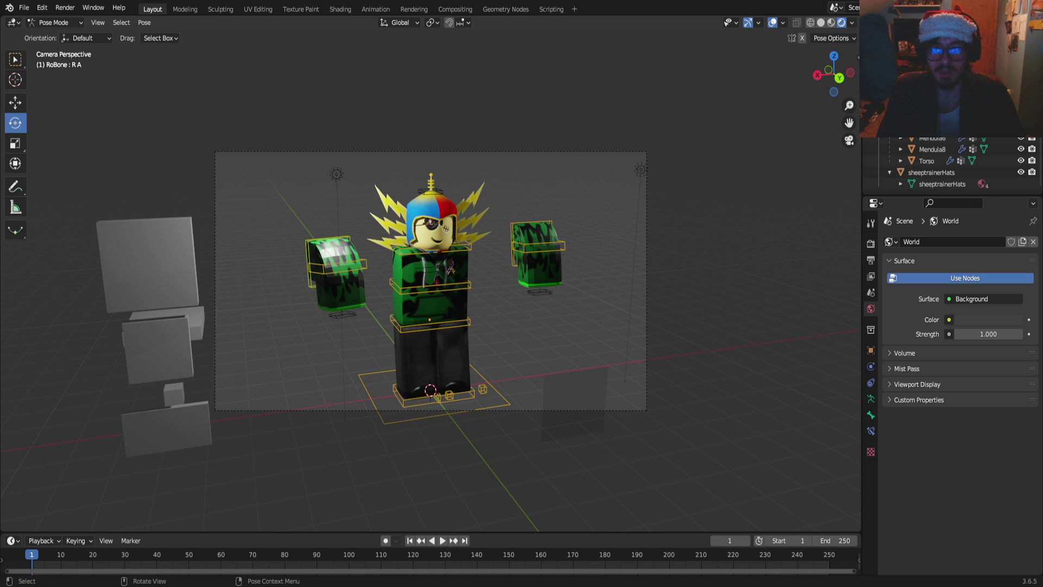
Switch to Pixlr and clear the grey background of SheeptrainerAngry.png using a Wand selection
key("alt+Tab")
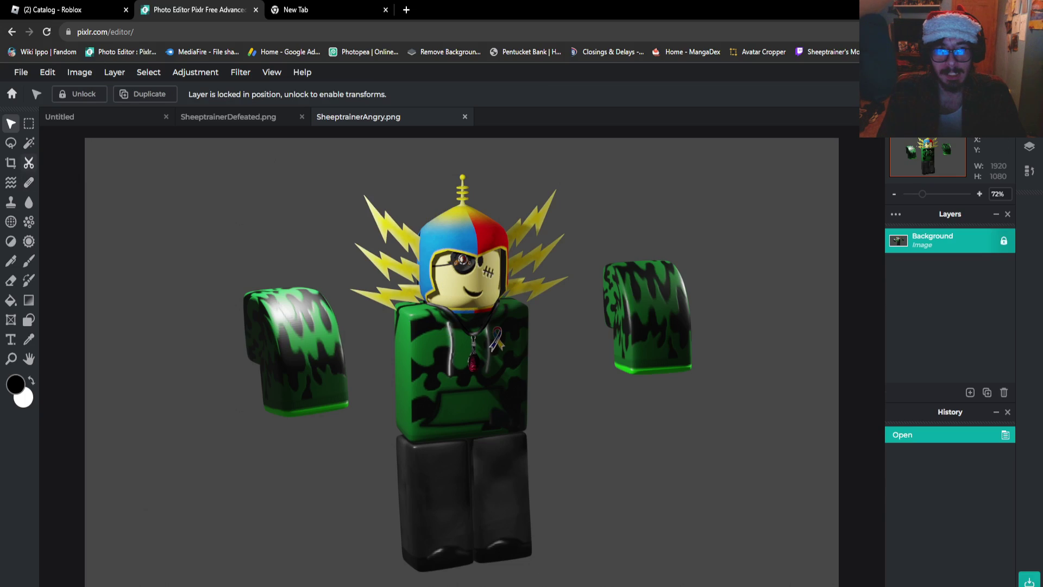
left_click(29, 143)
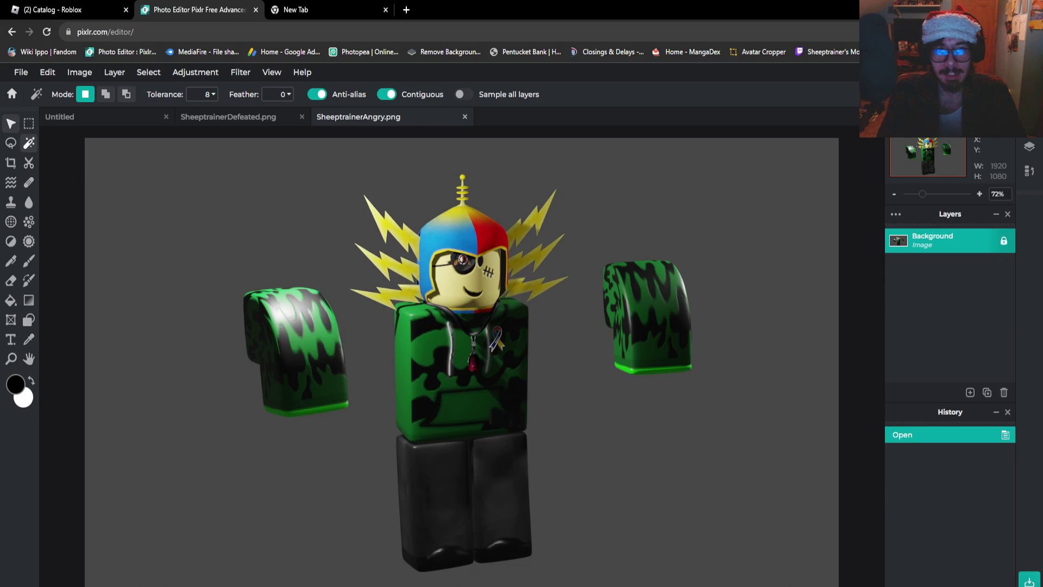
left_click(170, 192)
key("Delete")
Clear the leftover grey patches between the lightning bolts, the helmet and both shoulders using Wand selections
scroll(440, 331, "up", 5)
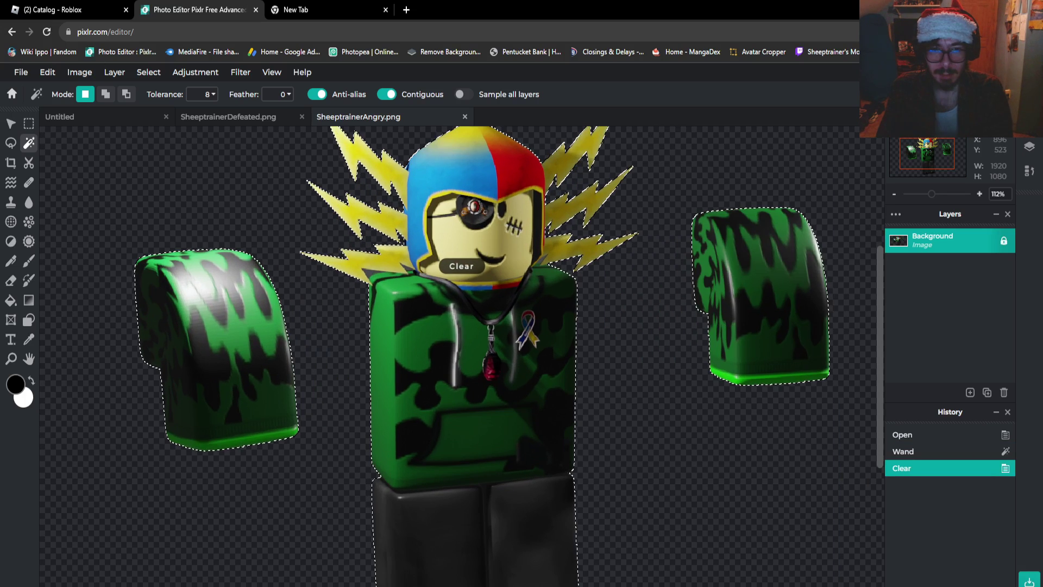
scroll(452, 280, "up", 4)
scroll(716, 250, "down", 4)
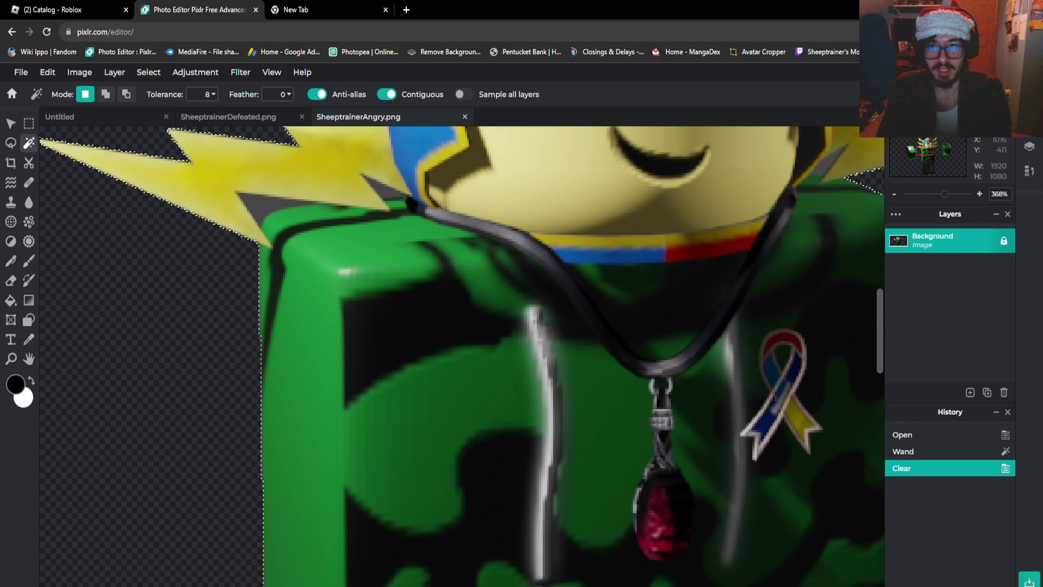
left_click(781, 202)
key("Delete")
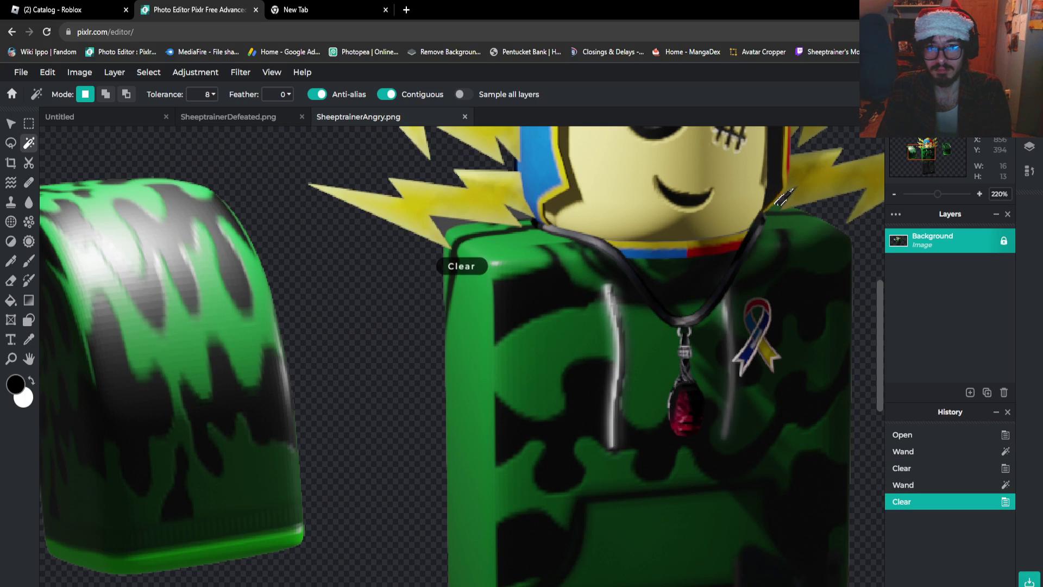
left_click(515, 213)
key("Delete")
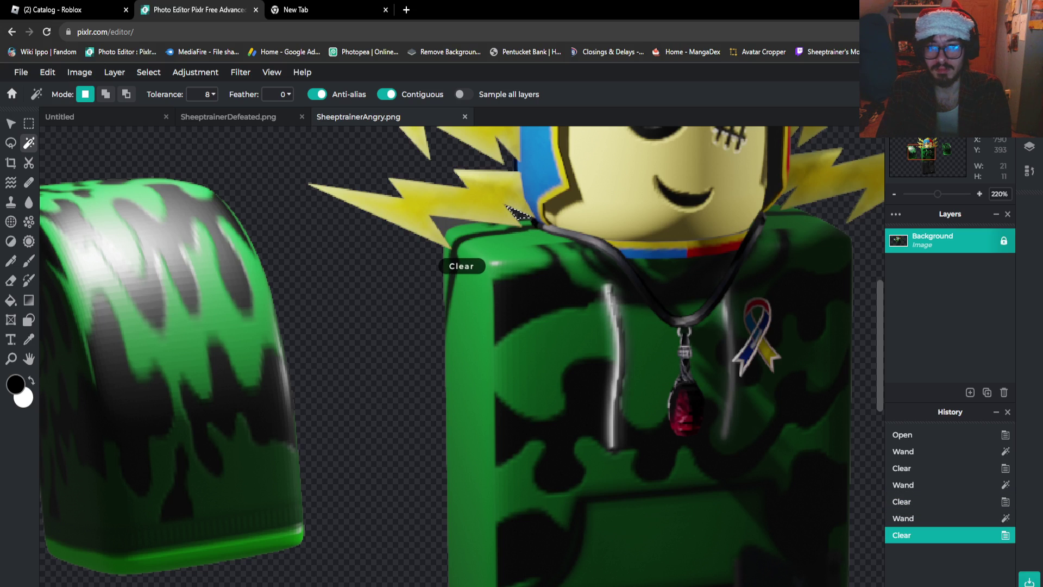
left_click(441, 222)
key("Delete")
scroll(441, 222, "down", 6)
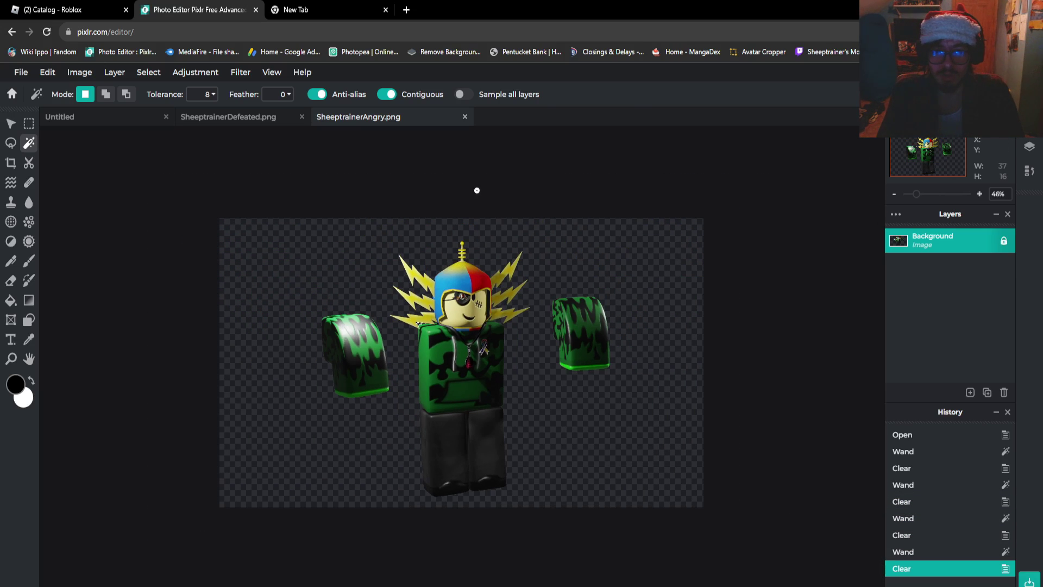
scroll(461, 362, "up", 3)
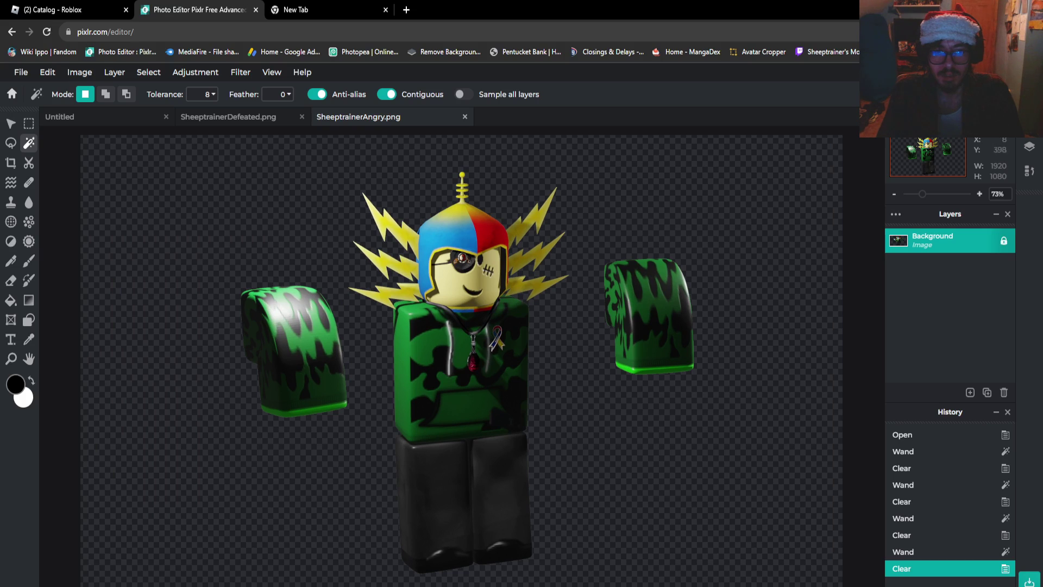
Marquee-select the character's left arm and paste a copy of it as a new layer
key("m")
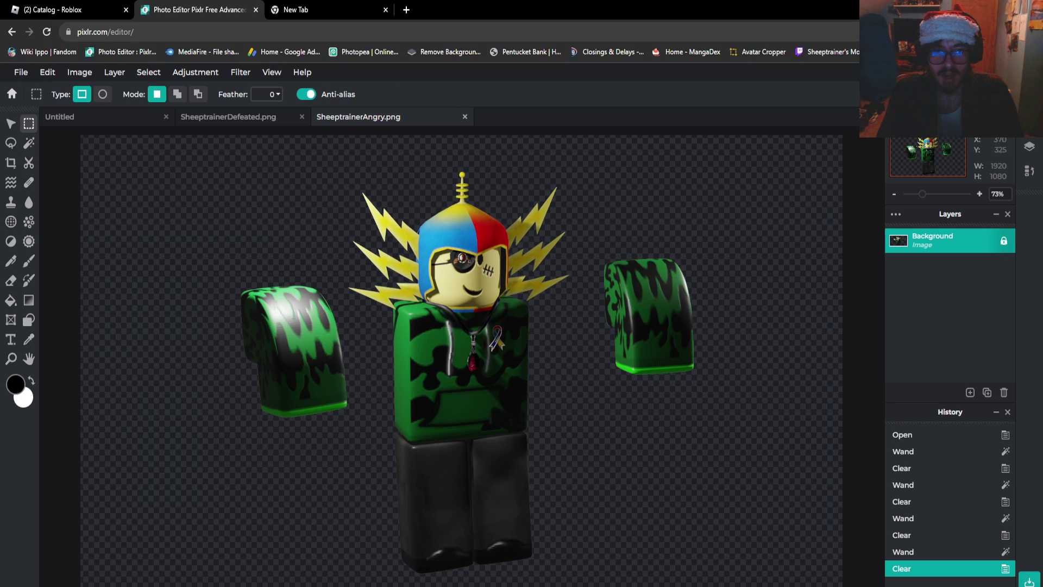
left_click_drag(227, 269, 353, 437)
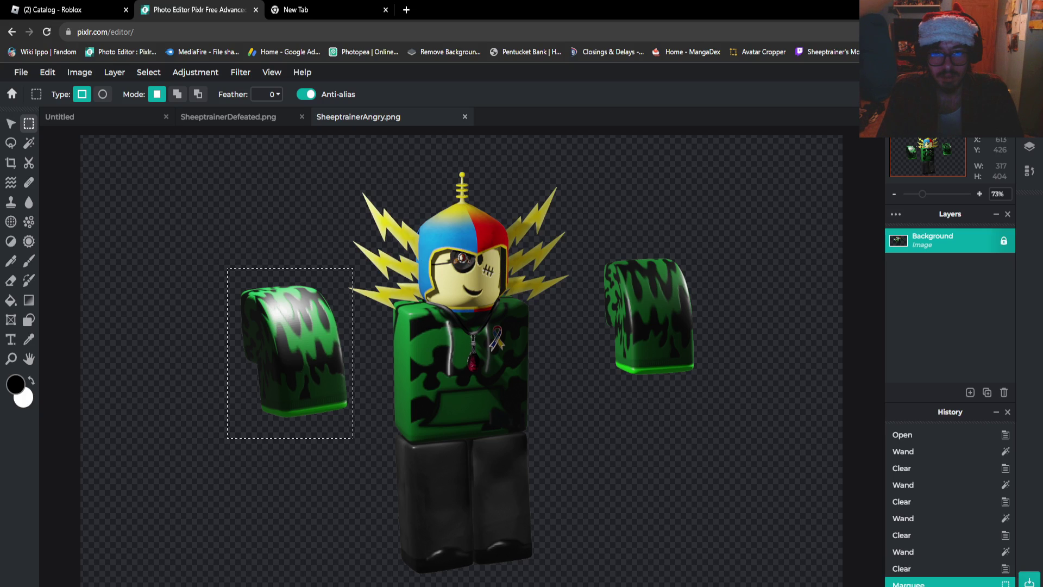
left_click_drag(591, 244, 700, 390)
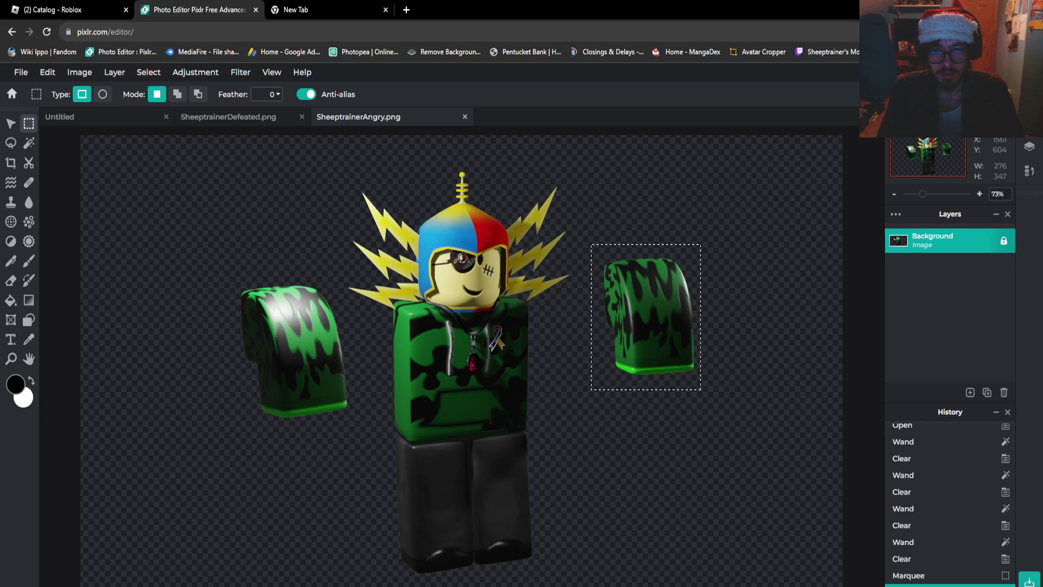
key("ctrl+v")
Draw a freehand lasso around the character's right arm and make the Background layer active for copying it
key("l")
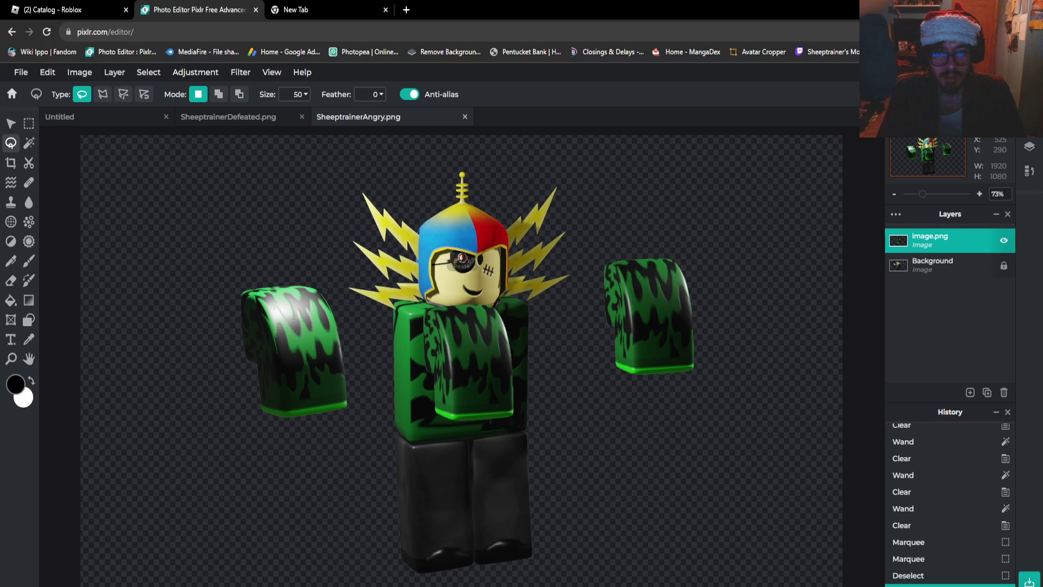
left_click_drag(315, 270, 352, 321)
mouse_move(358, 398)
left_mouse_down()
mouse_move(257, 433)
mouse_move(213, 348)
mouse_move(228, 288)
mouse_move(319, 271)
left_mouse_up()
key("shift")
key("ctrl+c")
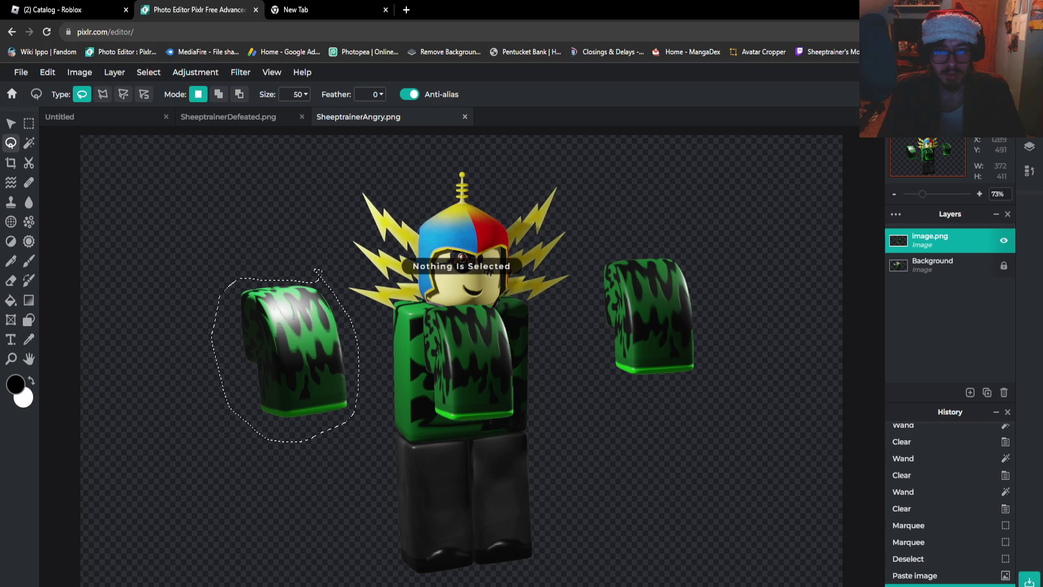
left_click(932, 265)
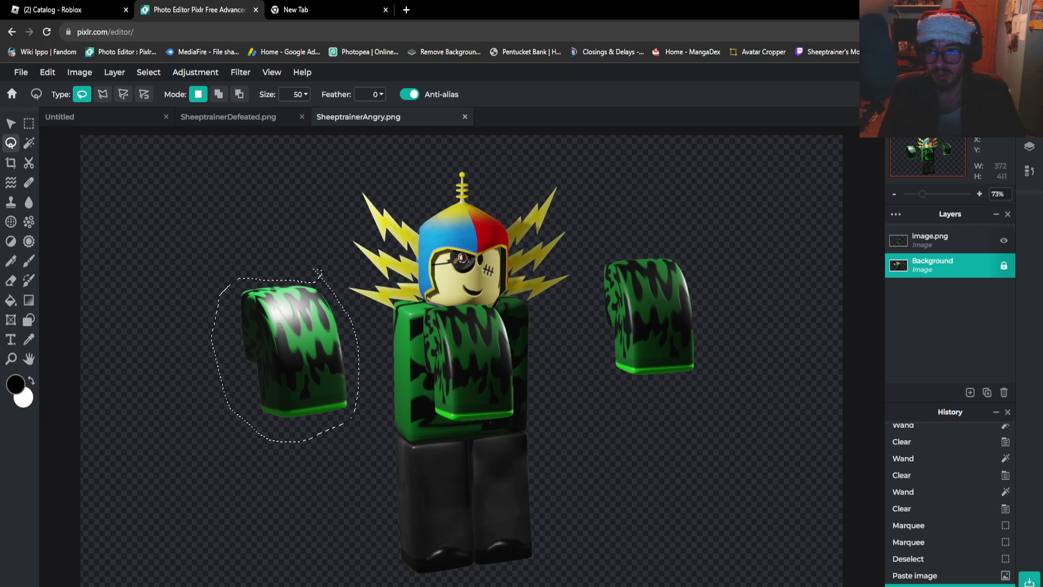
Copy the lassoed arm at the left of the figure and paste it as a new layer
key("ctrl+c")
key("ctrl+v")
Marquee-select the detached arm at the right of the figure and clear it from the Background layer
key("m")
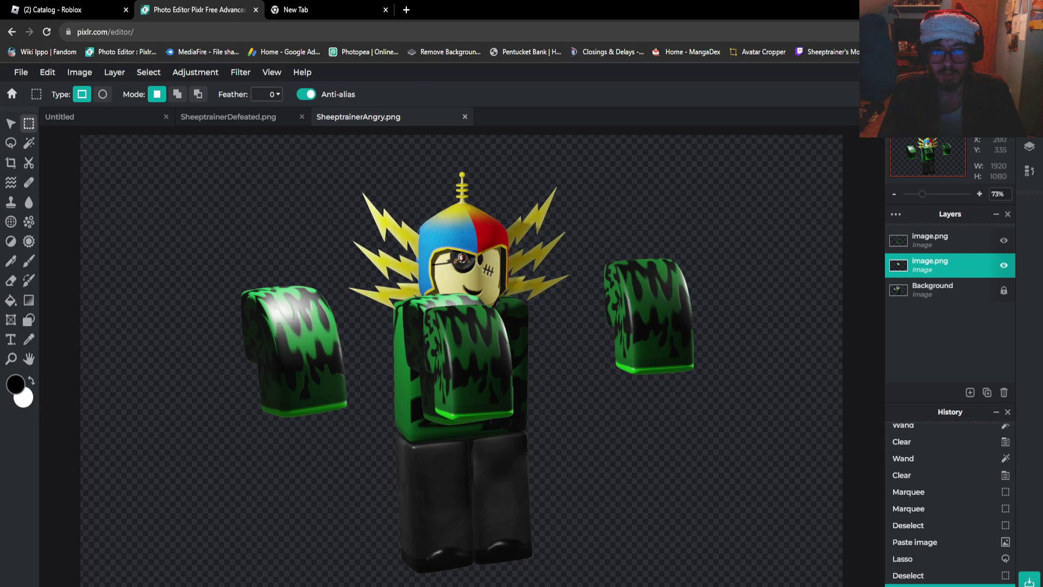
left_click_drag(597, 247, 720, 387)
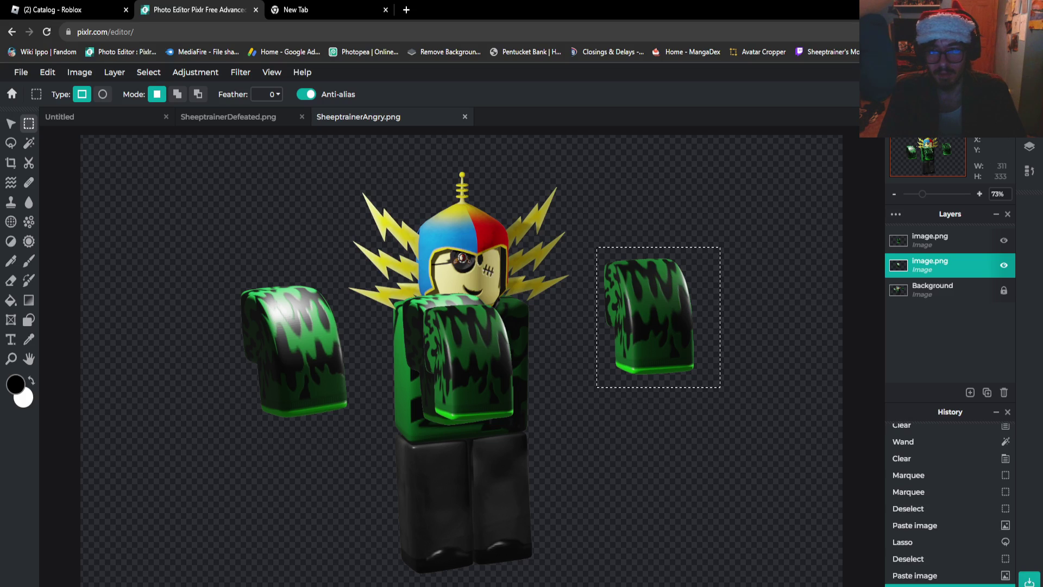
left_click(932, 290)
key("Delete")
left_click(932, 240)
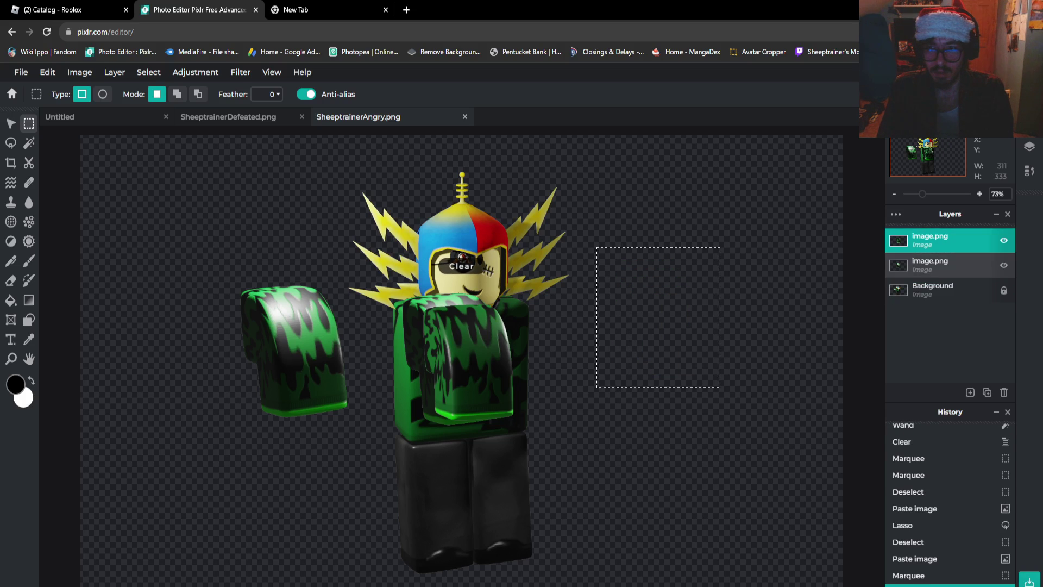
Lasso the detached arm at the left of the figure on the Background layer, clear it and deselect
left_click(932, 290)
left_click(10, 143)
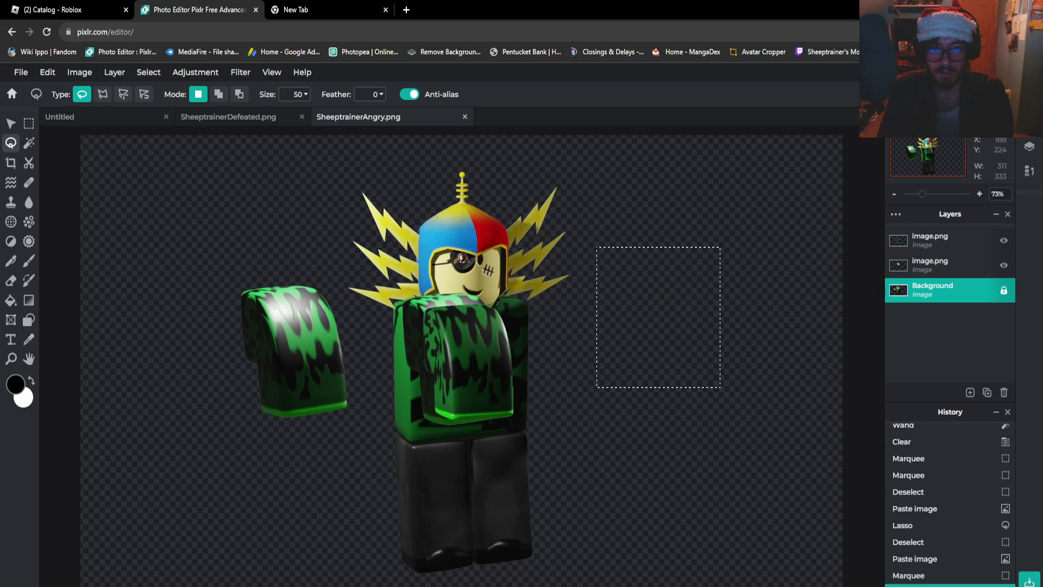
mouse_move(166, 246)
left_mouse_down()
mouse_move(329, 443)
mouse_move(344, 347)
mouse_move(304, 266)
mouse_move(165, 246)
left_mouse_up()
key("Delete")
key("ctrl+d")
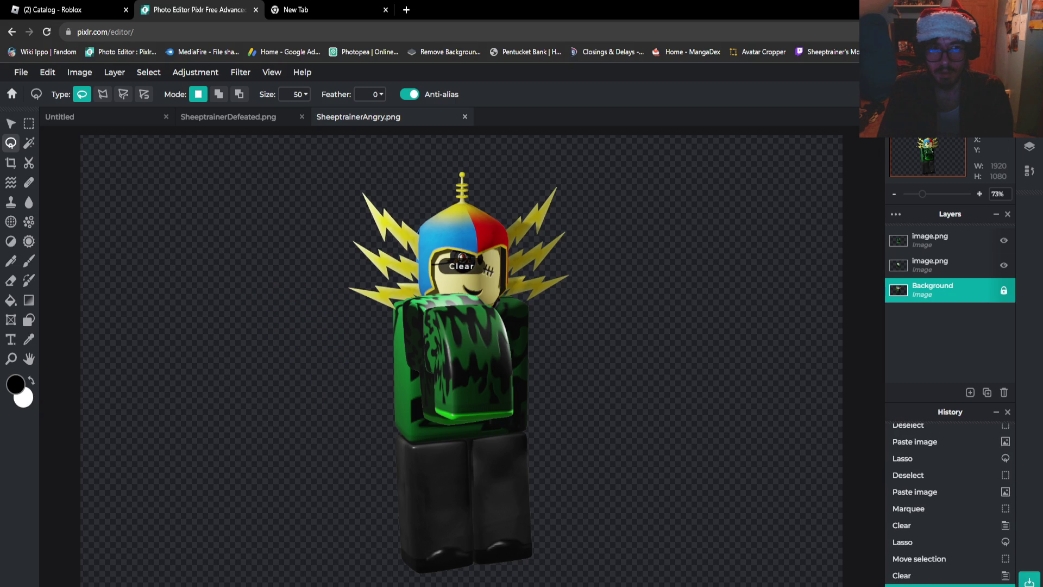
Try moving the topmost arm layer beside the torso, and undo that move, the deselection and the clear
left_click(10, 124)
left_click_drag(448, 360, 594, 355)
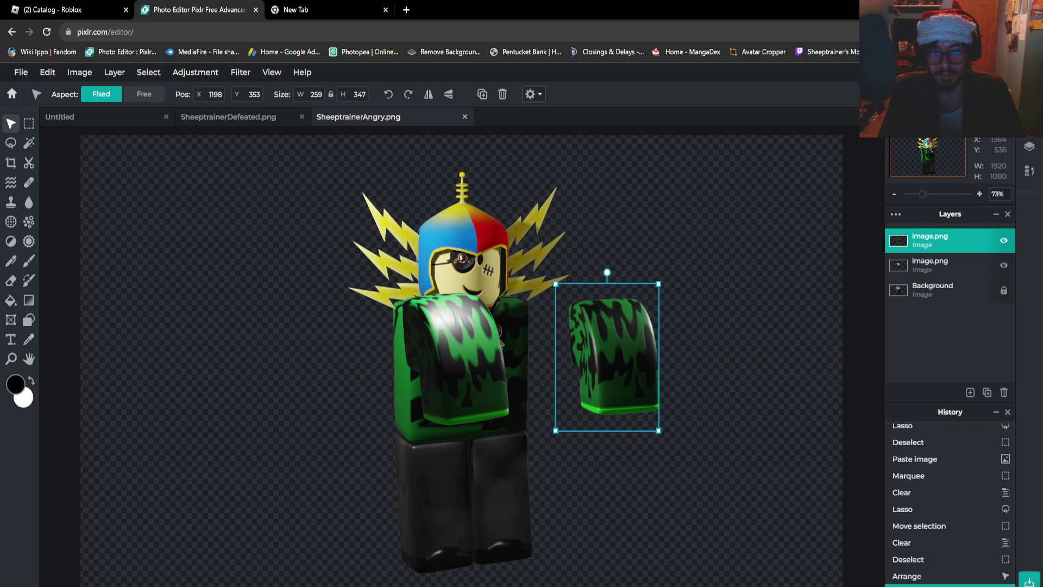
key("ctrl+z")
key("ctrl+z")
key("ctrl+z")
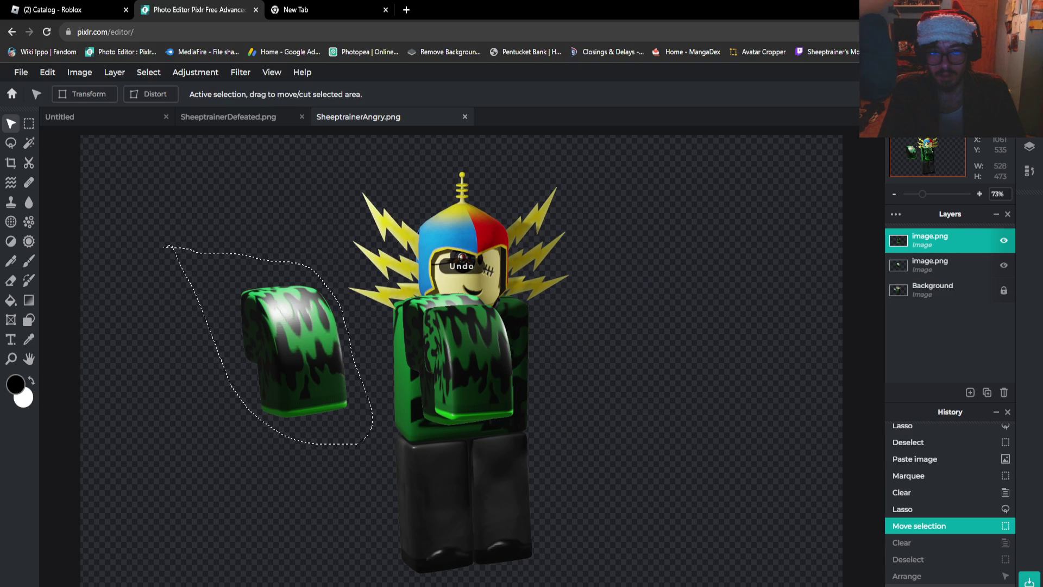
Drop the selection and set the two copied arms aside, one on each side of the figure
left_click(29, 123)
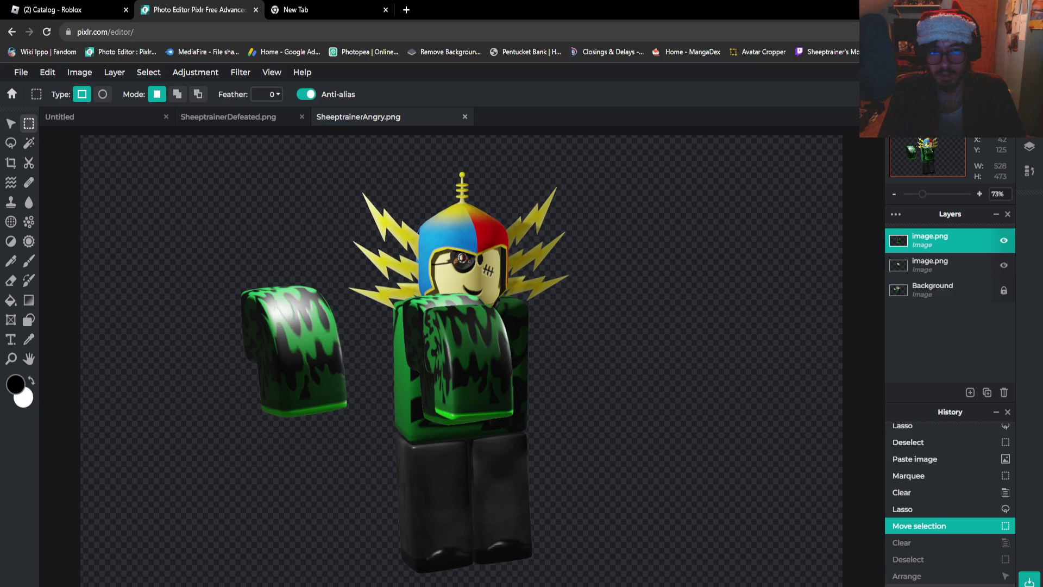
key("v")
left_click_drag(453, 402, 654, 331)
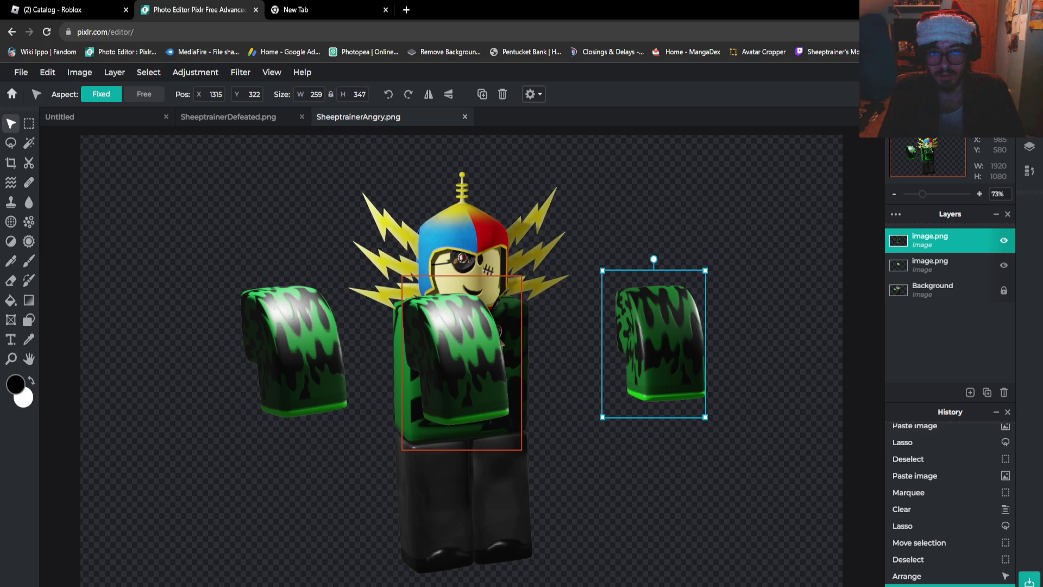
left_click_drag(471, 373, 299, 349)
Lasso around the left arm on the Background layer and clear the original arm there
left_click(932, 289)
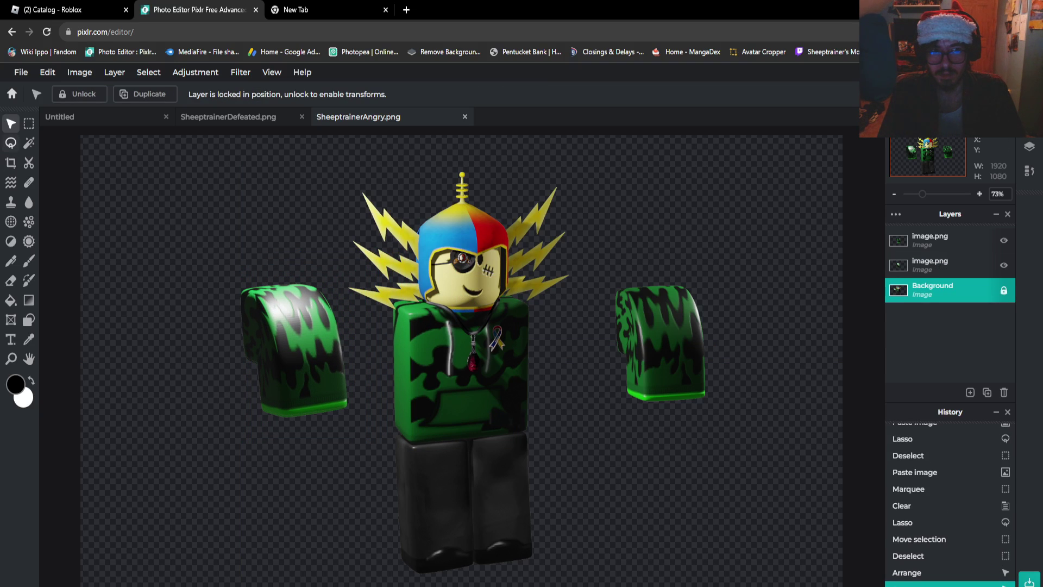
key("l")
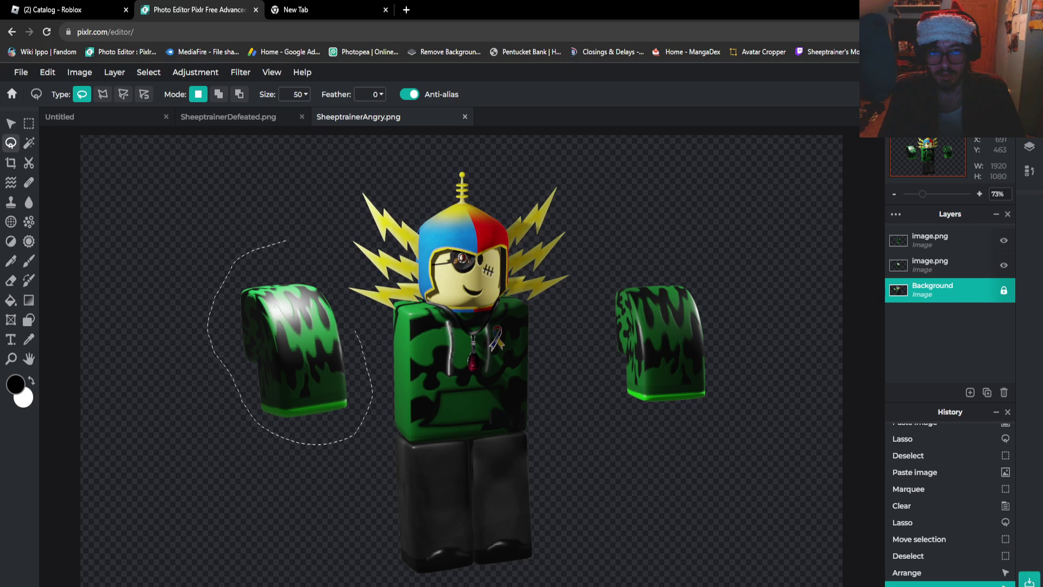
left_click_drag(299, 252, 285, 241)
key("Delete")
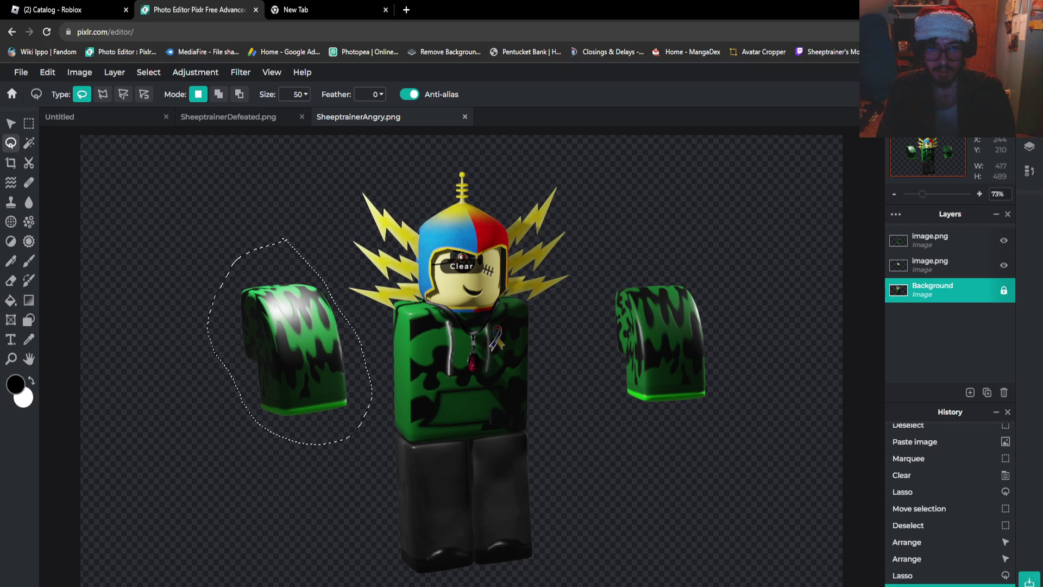
Move both copied arms onto the torso, the left one over one shoulder and the right one over the other
key("v")
left_click_drag(298, 348, 447, 361)
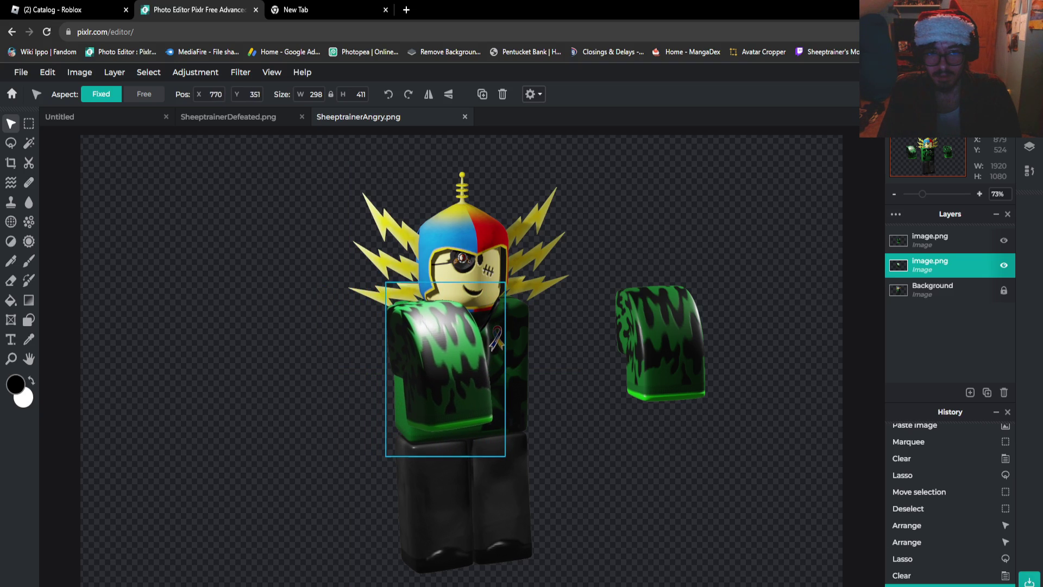
left_click_drag(657, 342, 479, 346)
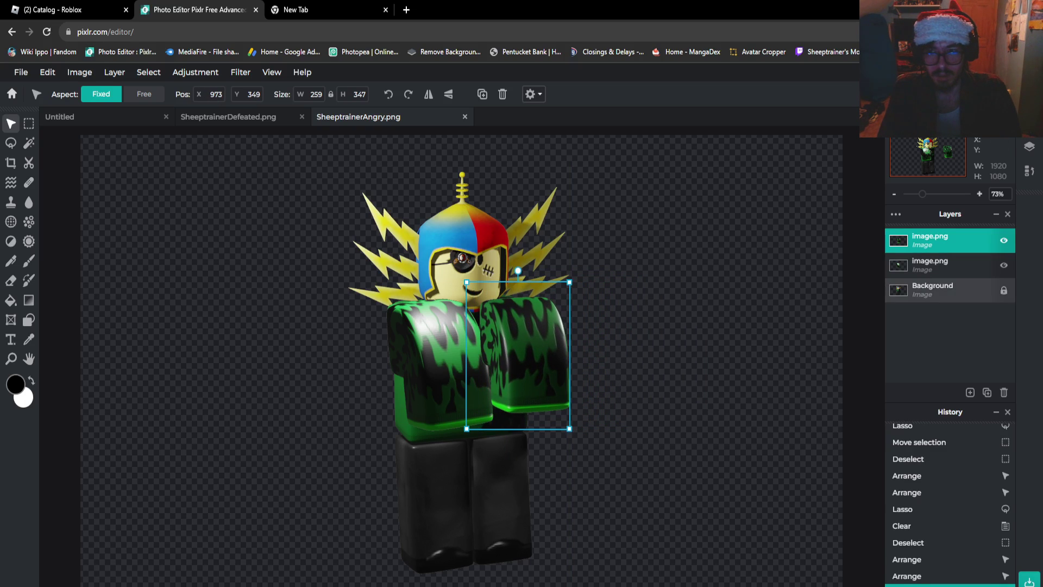
Bring the Background layer above both arm layers and place the right arm beside the torso at about X 1062, Y 349
left_click_drag(945, 290, 945, 240)
left_click_drag(554, 352, 583, 349)
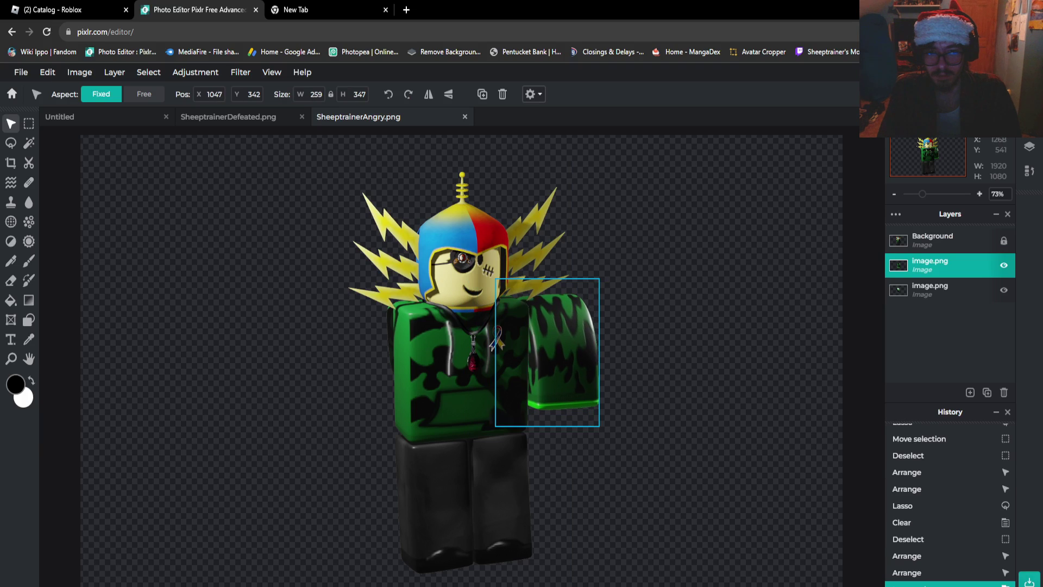
mouse_move(519, 344)
left_mouse_down()
mouse_move(547, 344)
mouse_move(525, 347)
left_mouse_up()
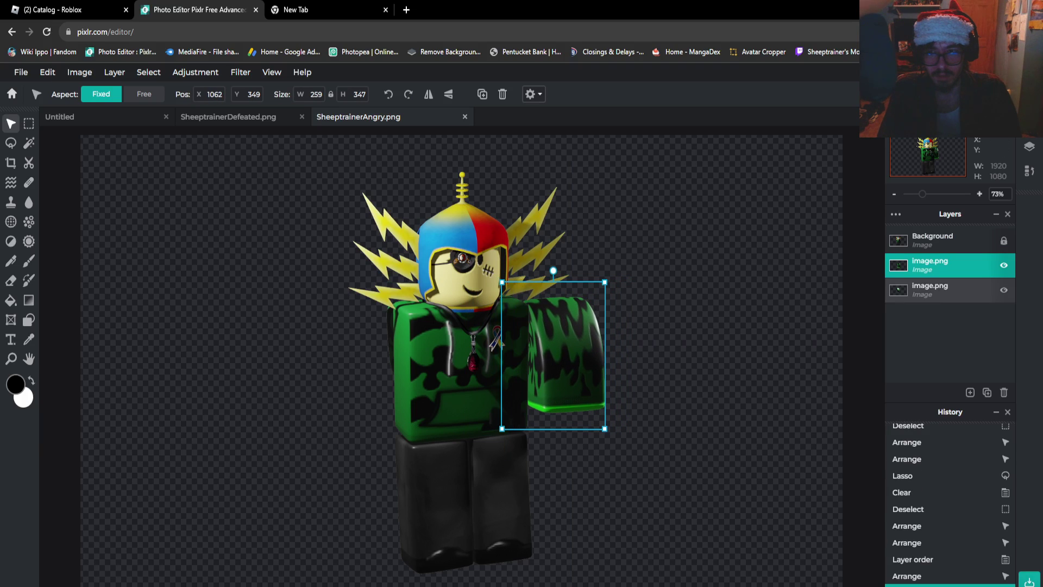
Bring the left arm layer in front of the body and move it outward to about X 651, Y 359
left_click_drag(933, 290, 933, 239)
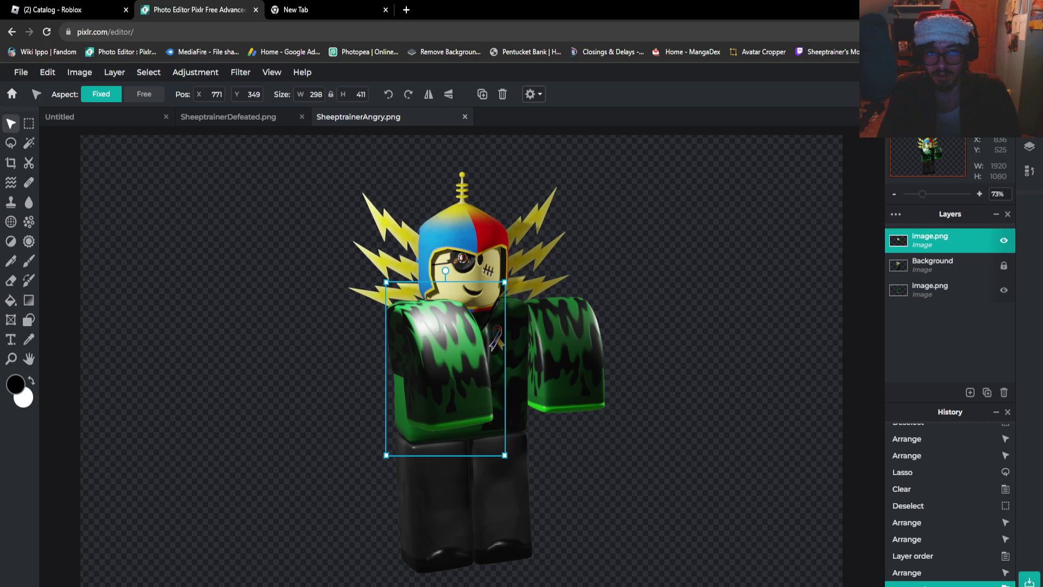
left_click_drag(495, 343, 447, 348)
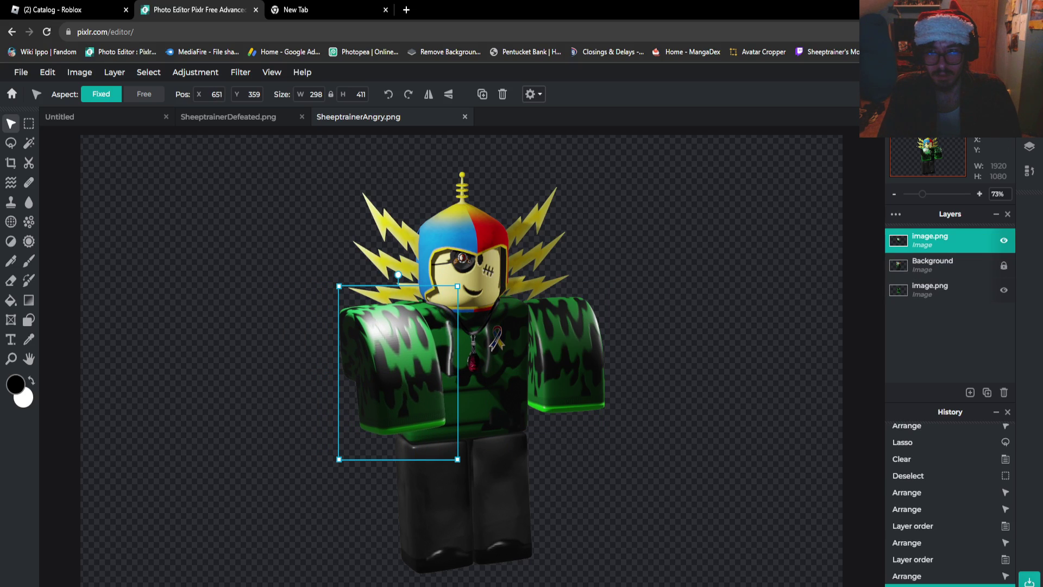
Try the left arm layer behind the body, return it to the front and shift it to about X 715, Y 359
left_click_drag(932, 240, 933, 265)
key("ctrl+]")
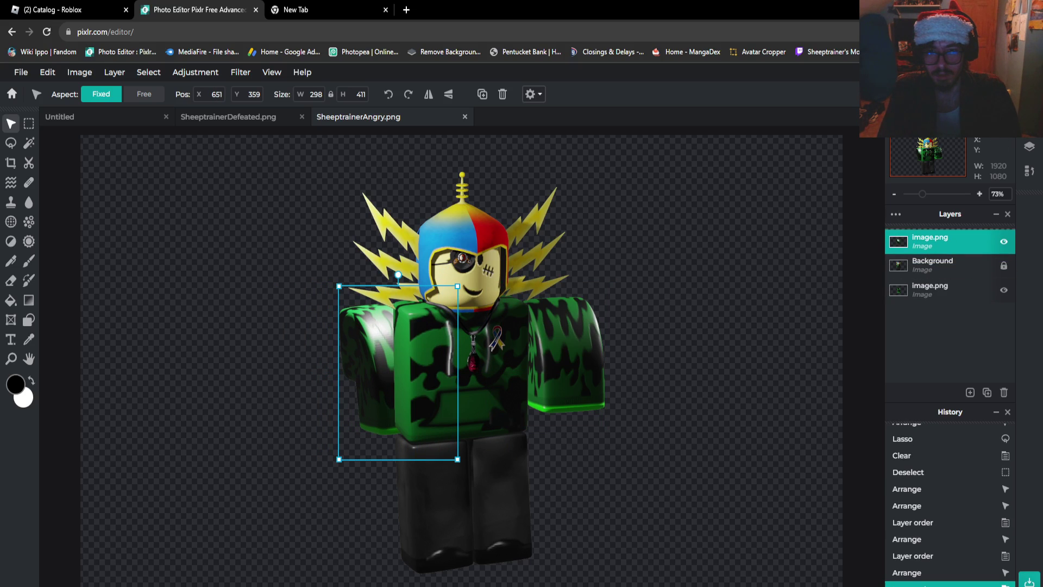
left_click_drag(398, 373, 422, 372)
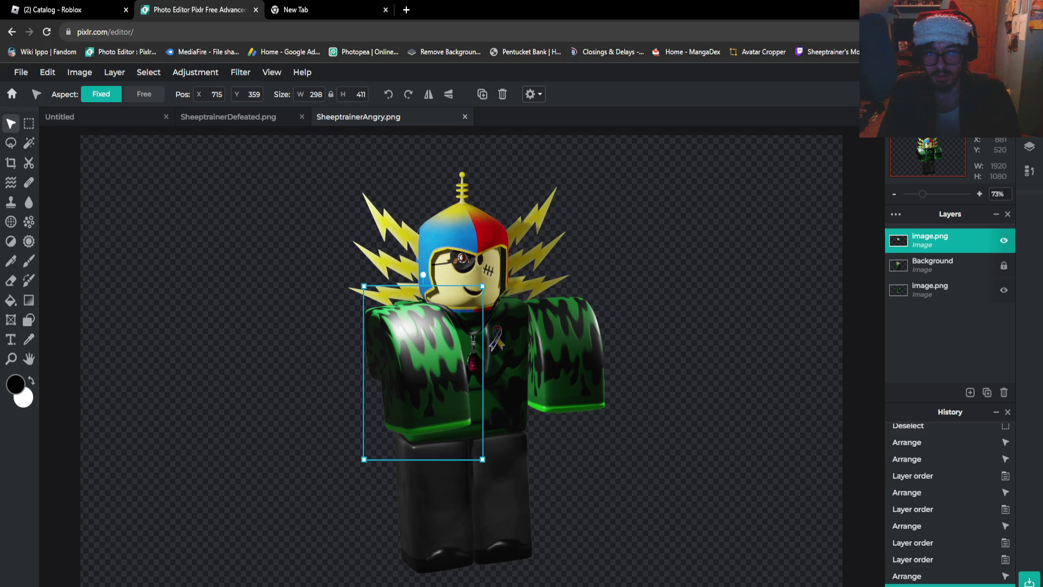
Flip the left arm horizontally and move it outward to about X 575, Y 349
left_click(697, 298)
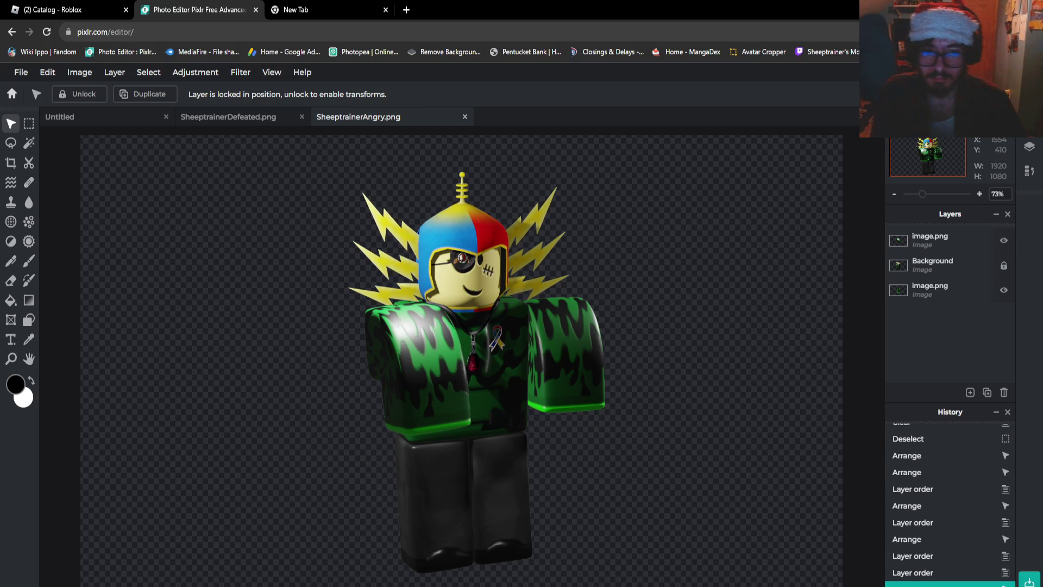
left_click(422, 372)
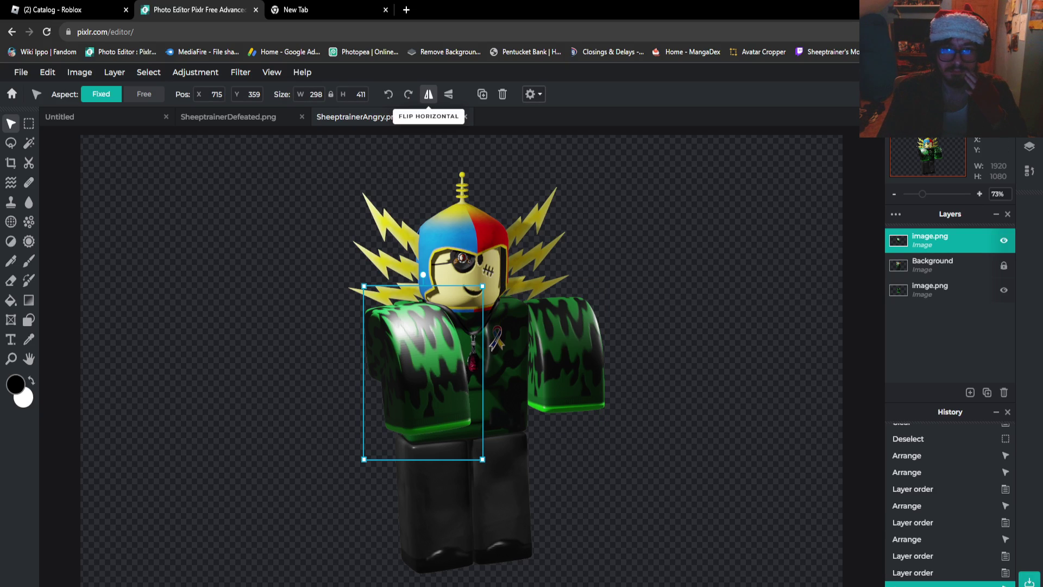
left_click_drag(422, 372, 366, 369)
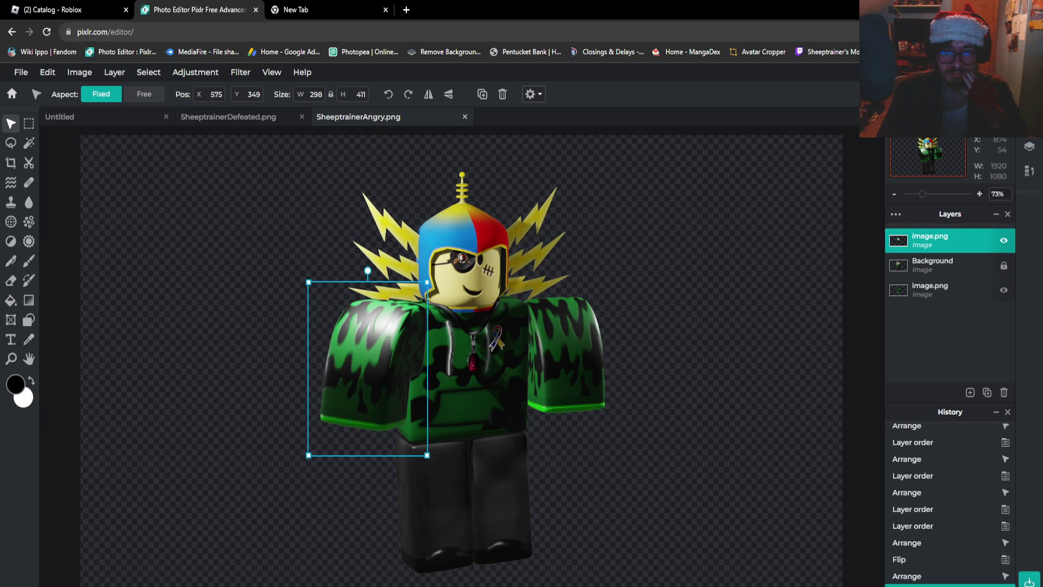
Try flipping the right arm horizontally, and flip it back to its original orientation
left_click(501, 342)
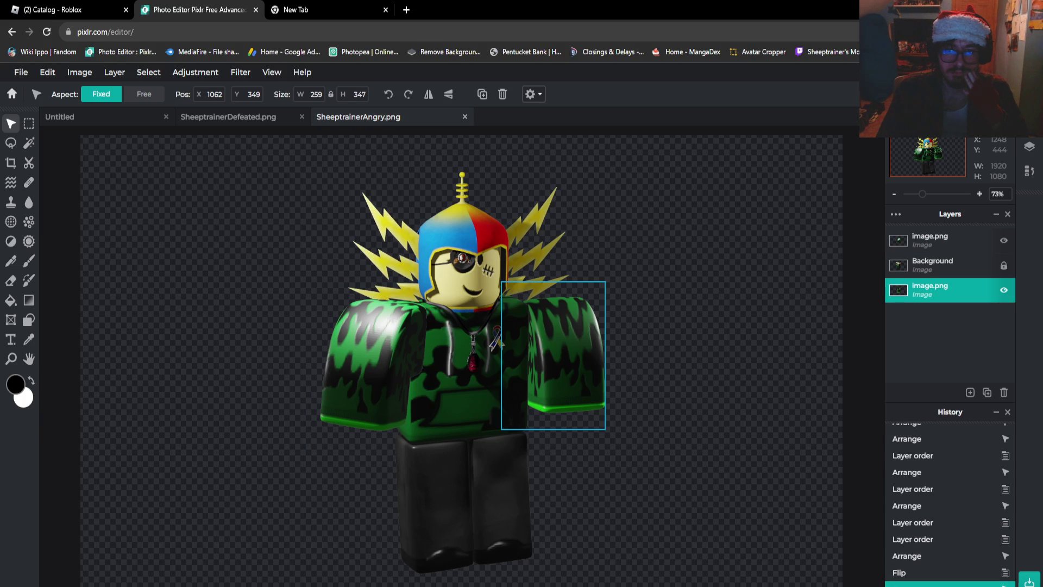
left_click(428, 95)
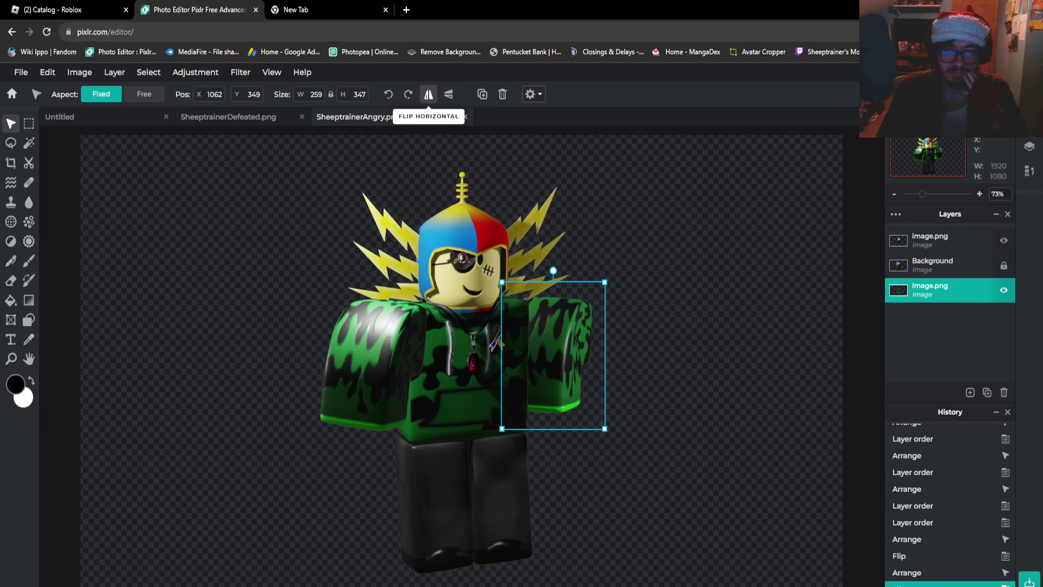
left_click(428, 94)
Flip the left arm back horizontally, position it over the torso's left shoulder and deselect it
left_click(367, 359)
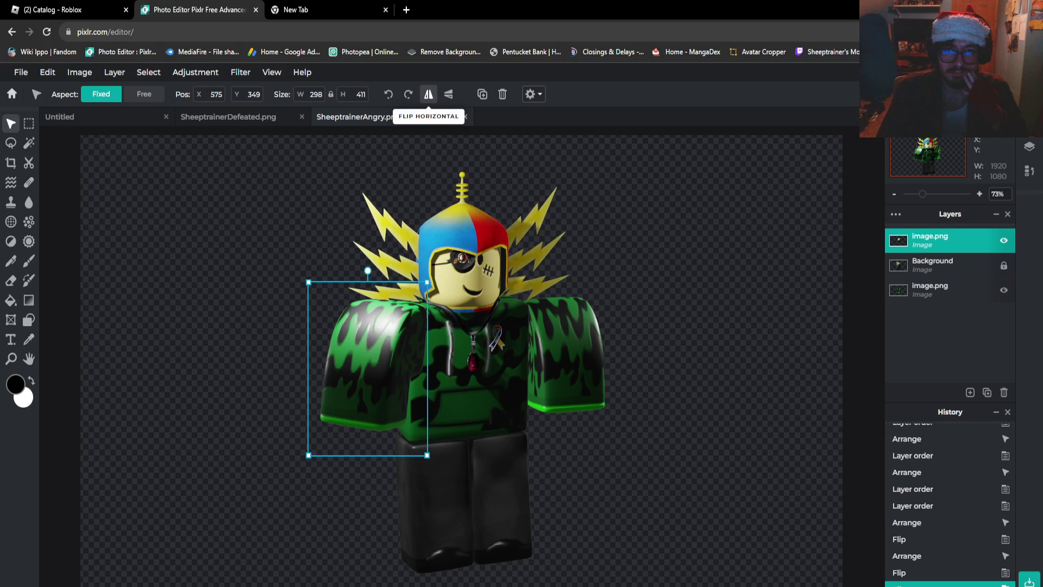
left_click(428, 95)
left_click_drag(380, 369, 448, 369)
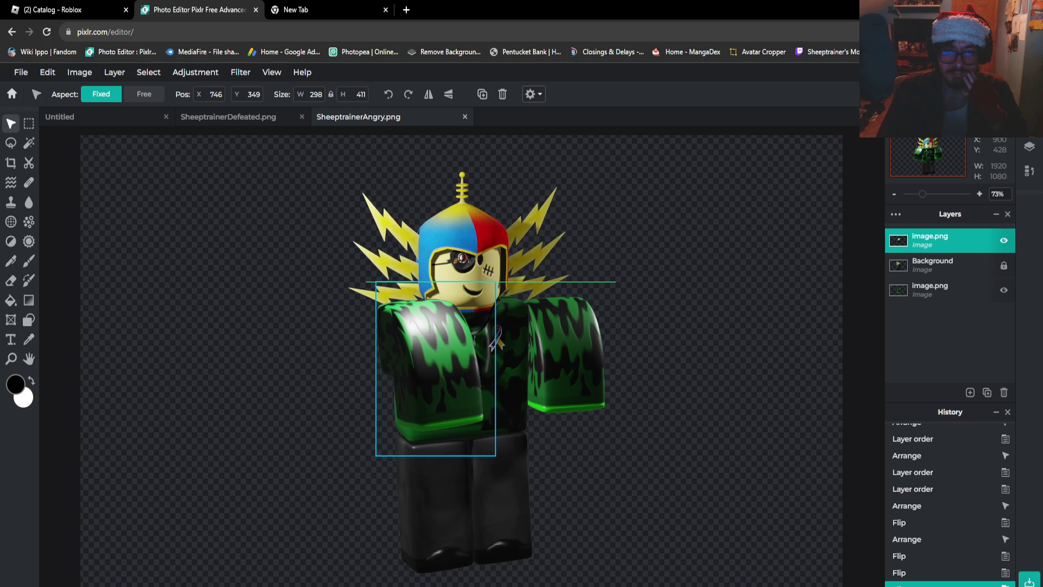
left_click_drag(437, 304, 418, 304)
left_click(572, 145)
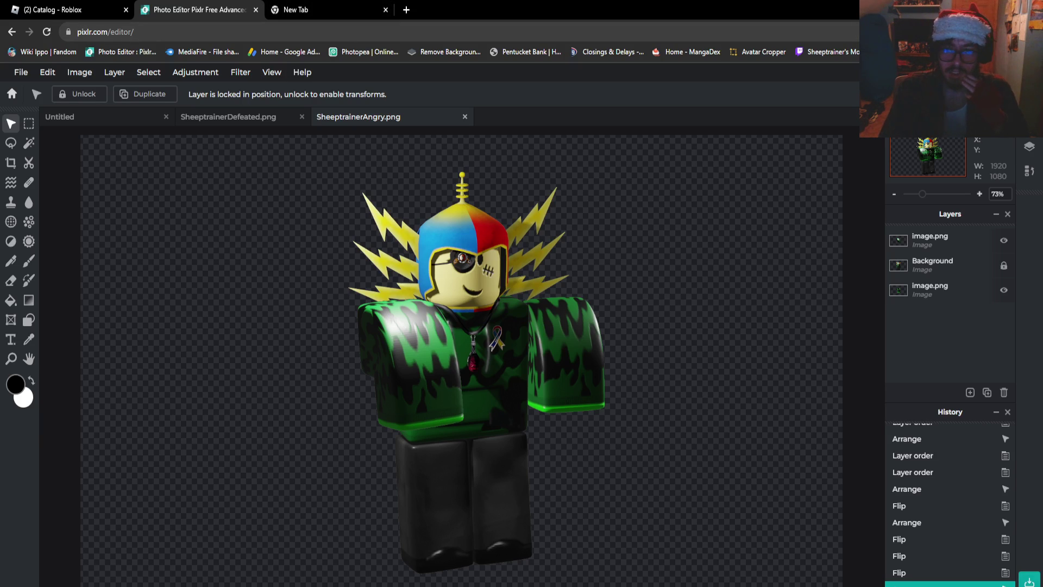
Search Google for "desk" in the spare browser tab and look through the image results
left_click(323, 9)
type("desk")
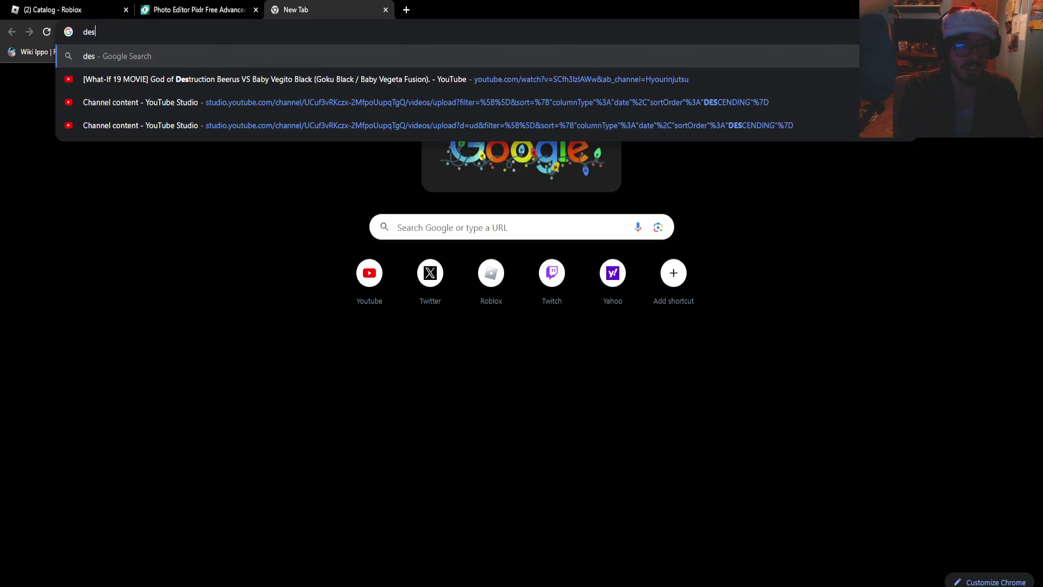
key("Return")
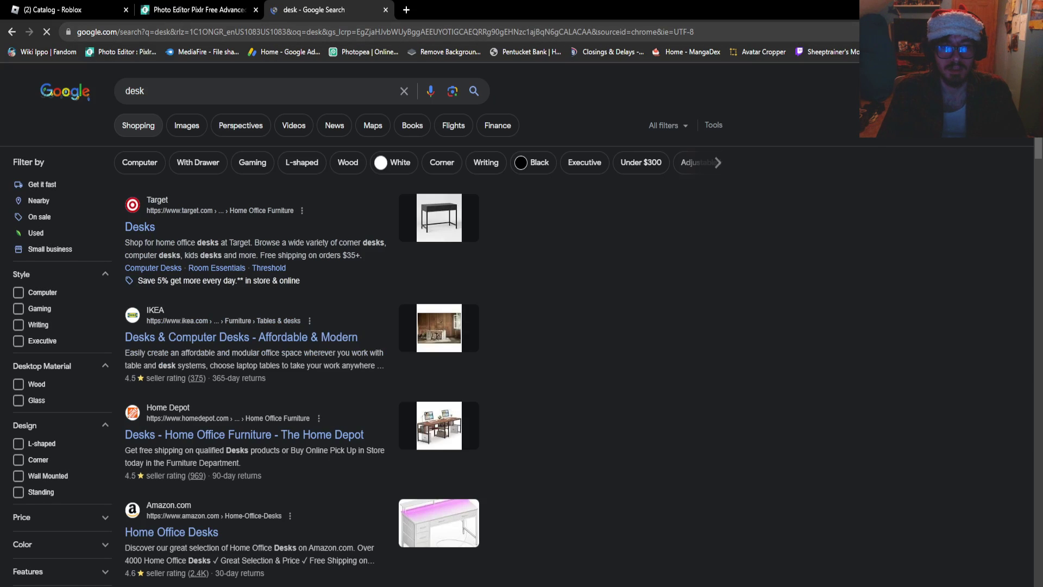
left_click(138, 124)
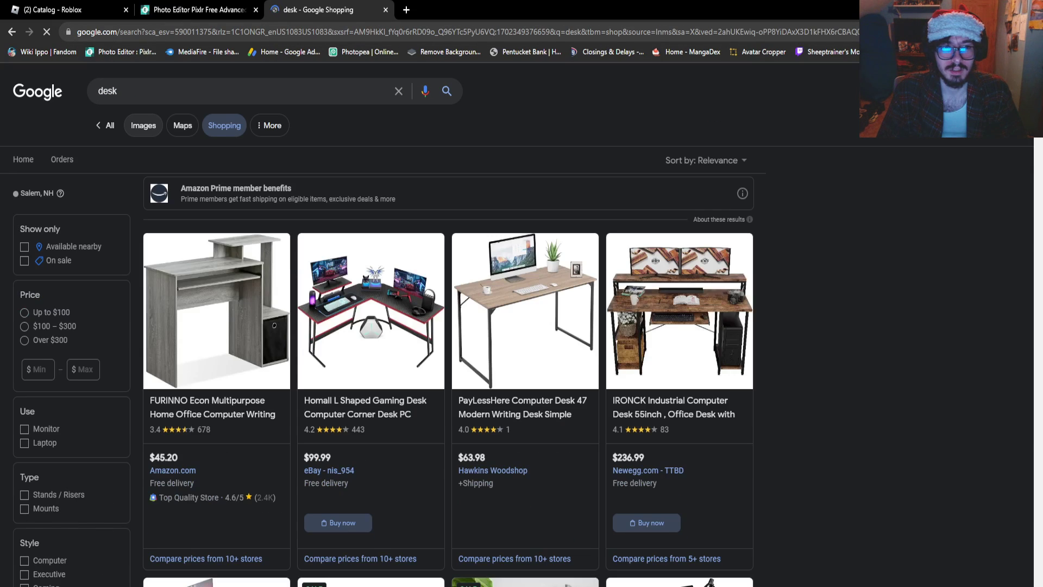
left_click(143, 125)
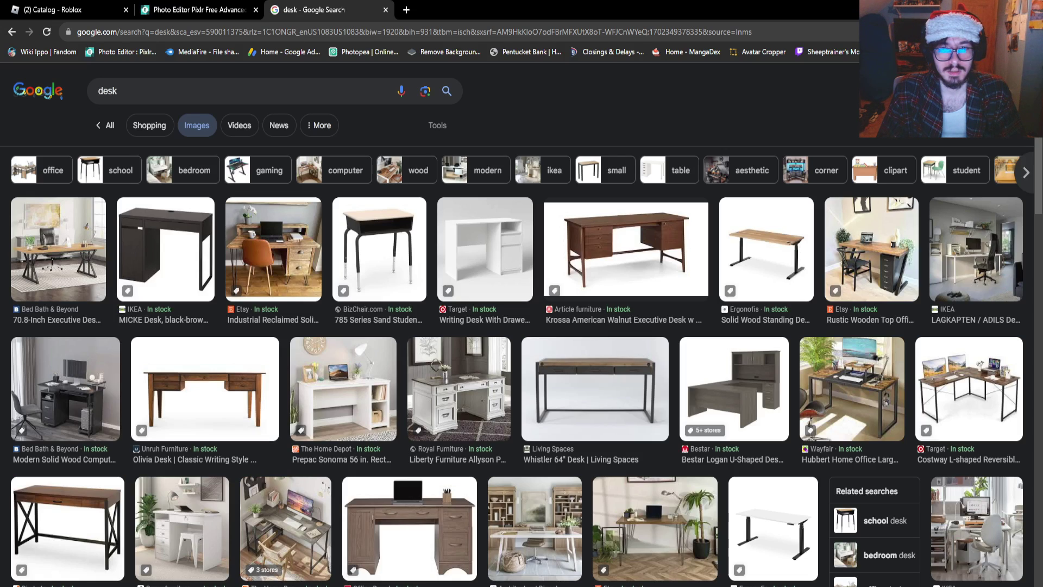
scroll(522, 326, "down", 2)
scroll(521, 325, "up", 2)
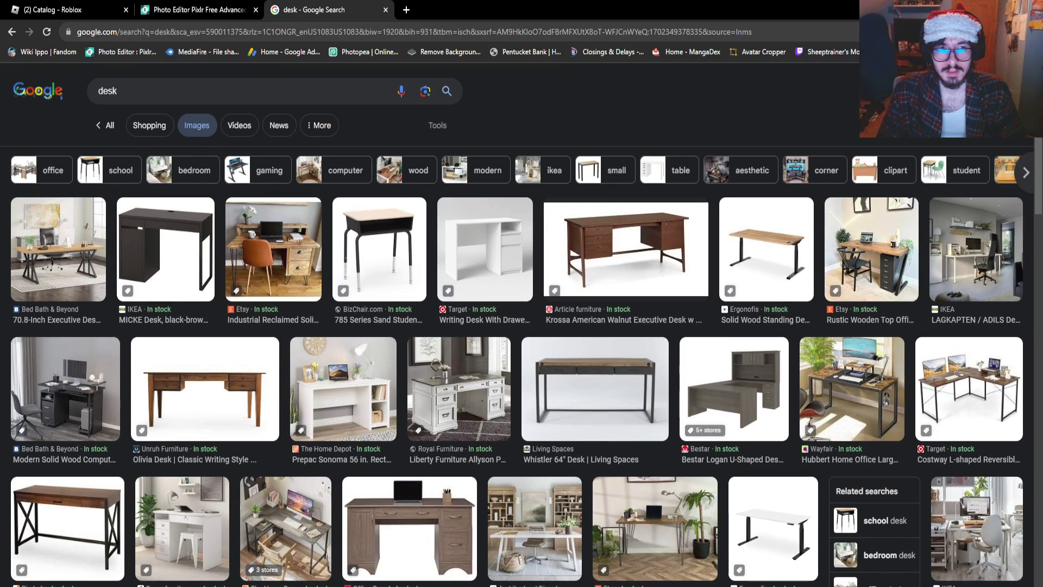
scroll(521, 326, "down", 1)
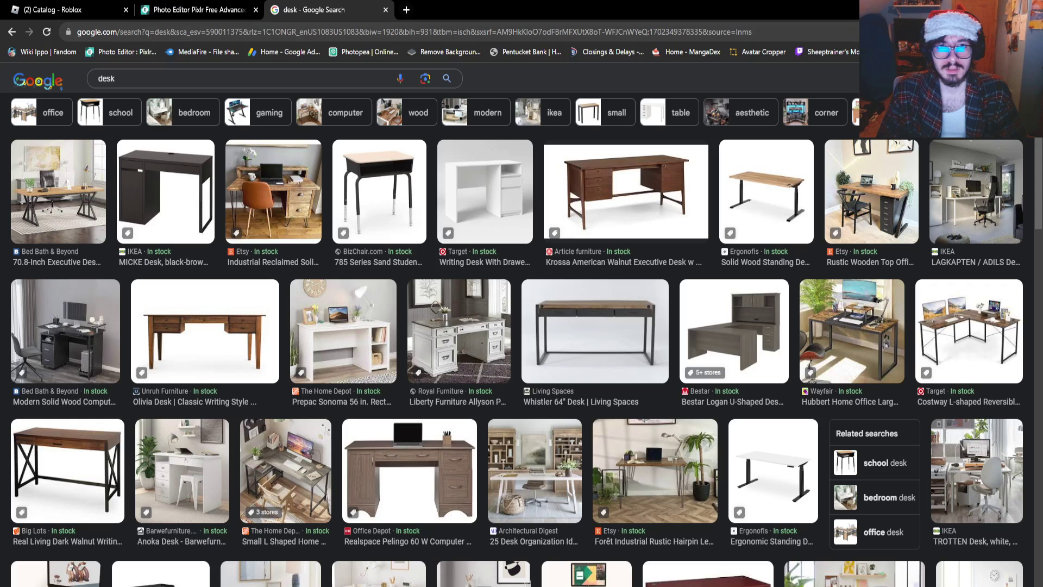
Switch back to Pixlr and open PhoenixWright6.png as a separate document
left_click(195, 10)
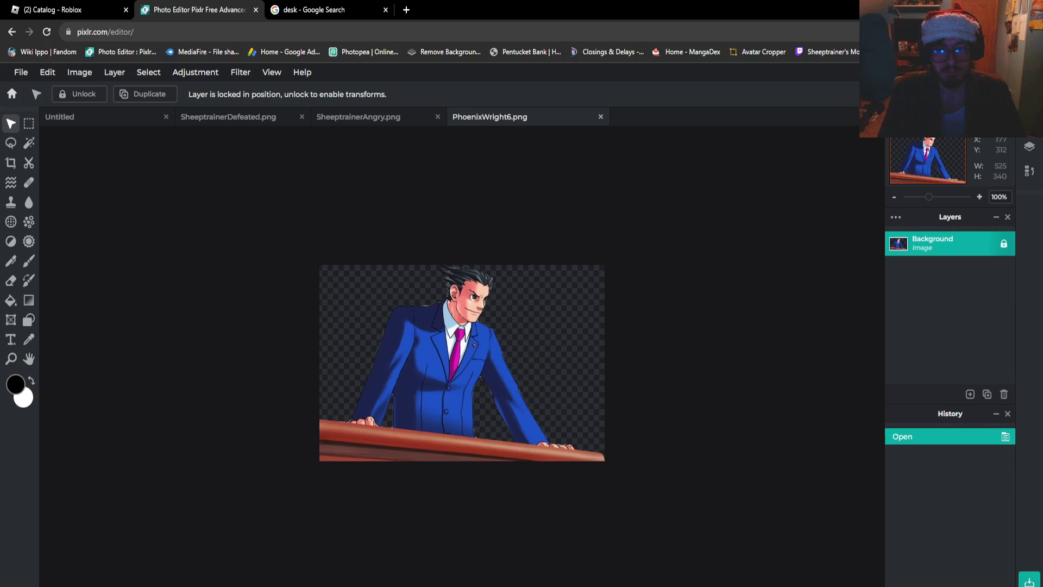
Select the wooden desk strip in PhoenixWright6.png with a freehand lasso around its edges and copy it
scroll(461, 363, "up", 4)
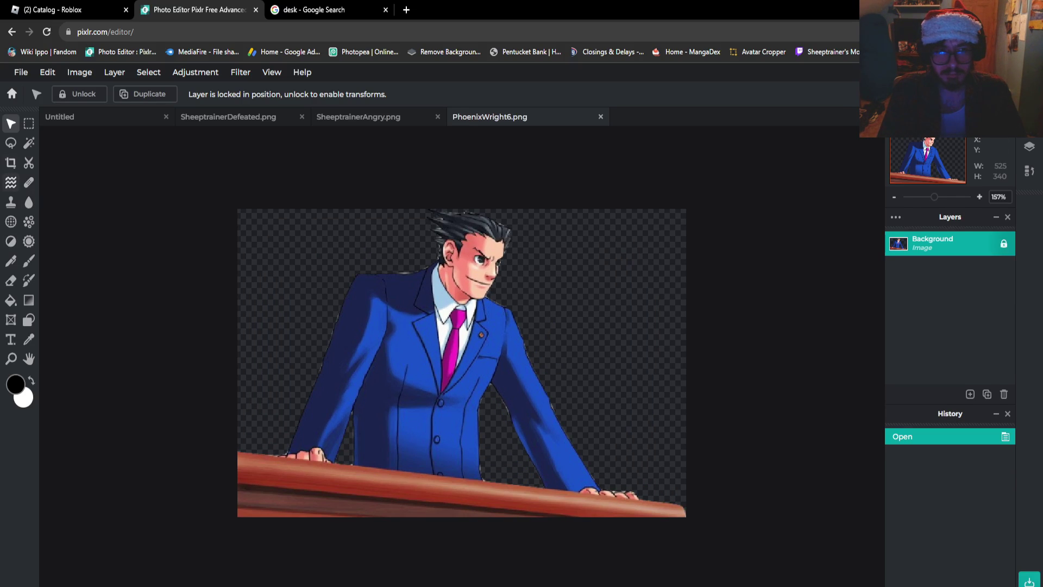
key("l")
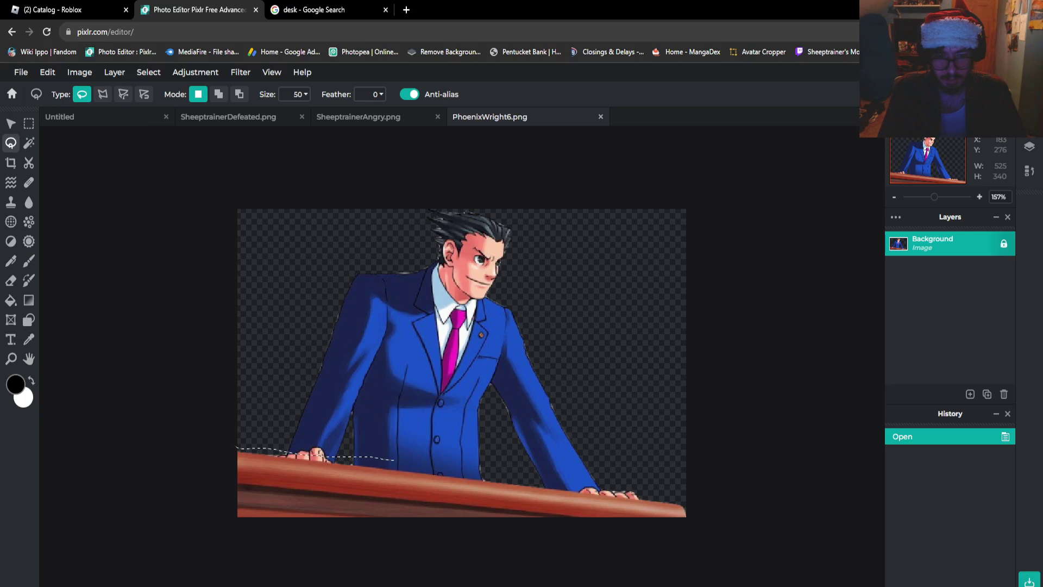
mouse_move(761, 529)
left_mouse_down()
mouse_move(492, 576)
mouse_move(186, 562)
left_mouse_up()
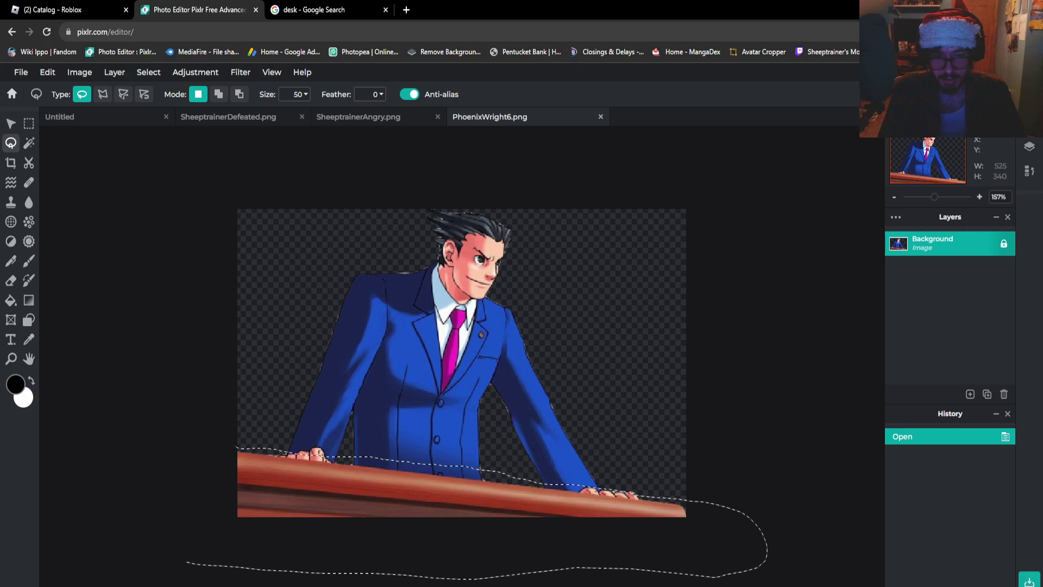
left_click_drag(195, 426, 236, 446)
key("ctrl+c")
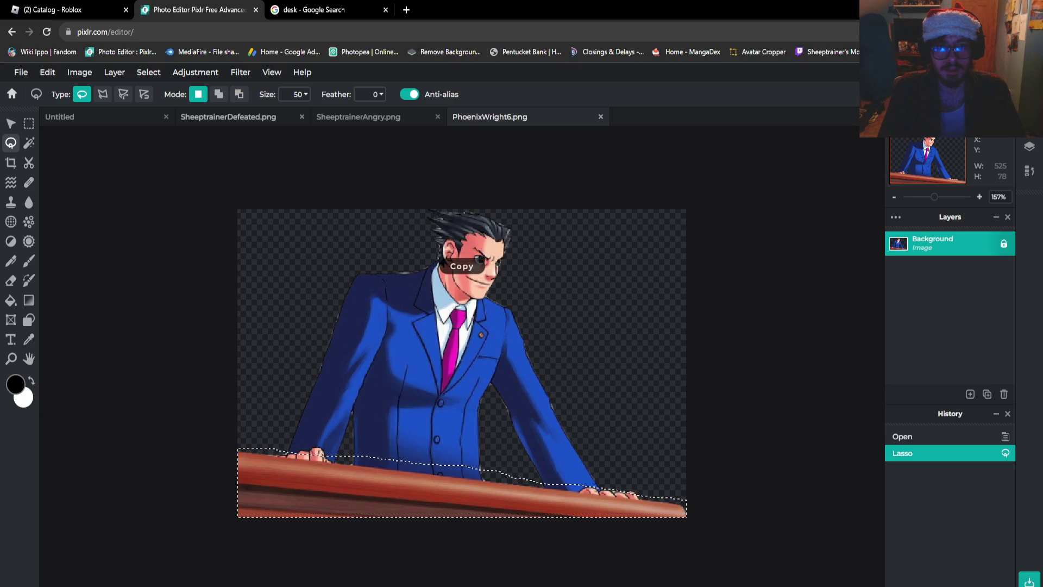
Paste the desk into SheeptrainerAngry.png, enlarge it to about 1240 by 184 px and place it across the avatar's waist
left_click(228, 117)
left_click(358, 116)
key("ctrl+v")
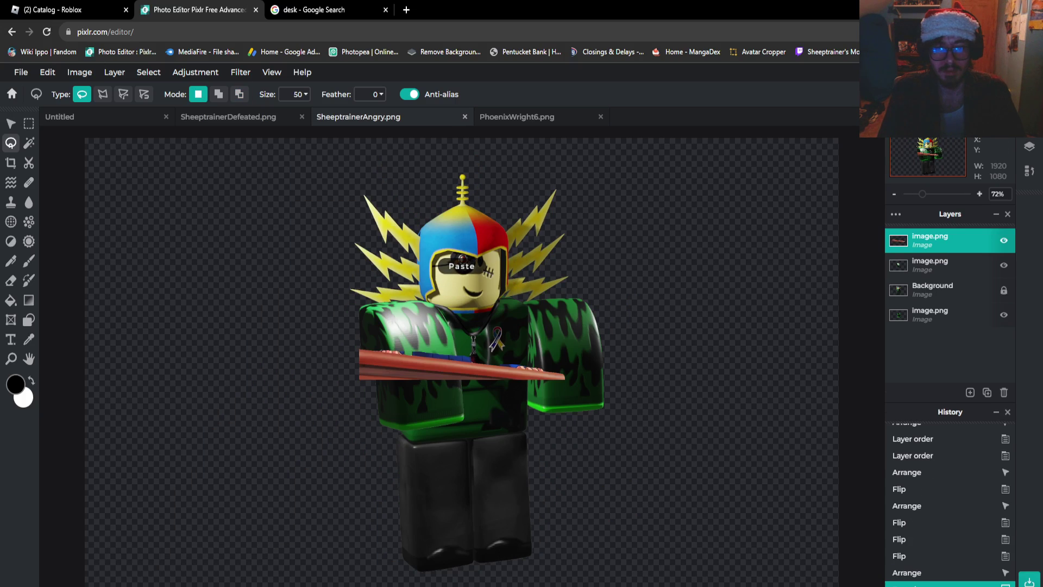
key("v")
left_click_drag(487, 350, 490, 405)
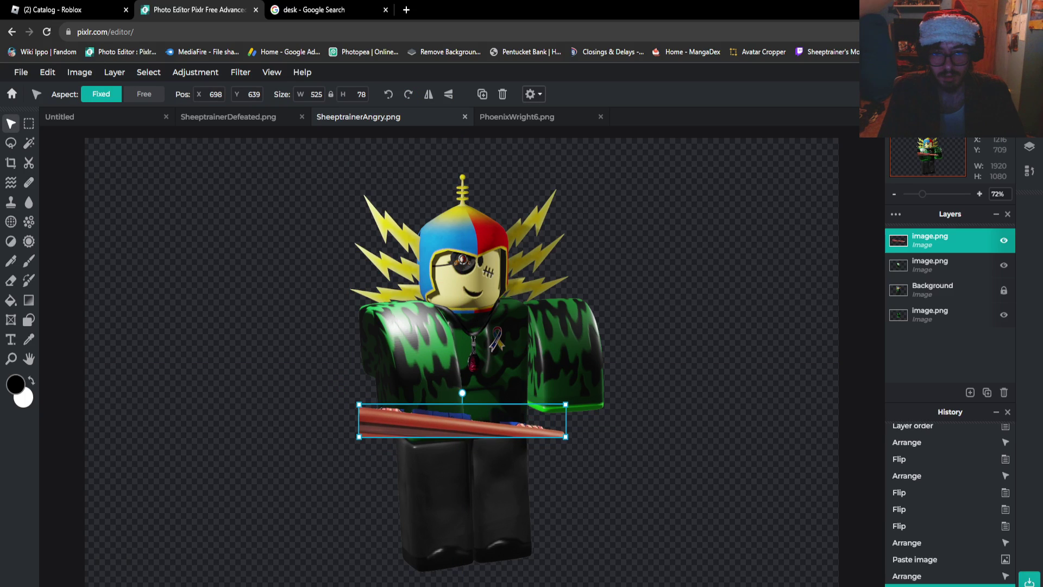
left_click_drag(566, 436, 847, 482)
left_click_drag(584, 421, 574, 416)
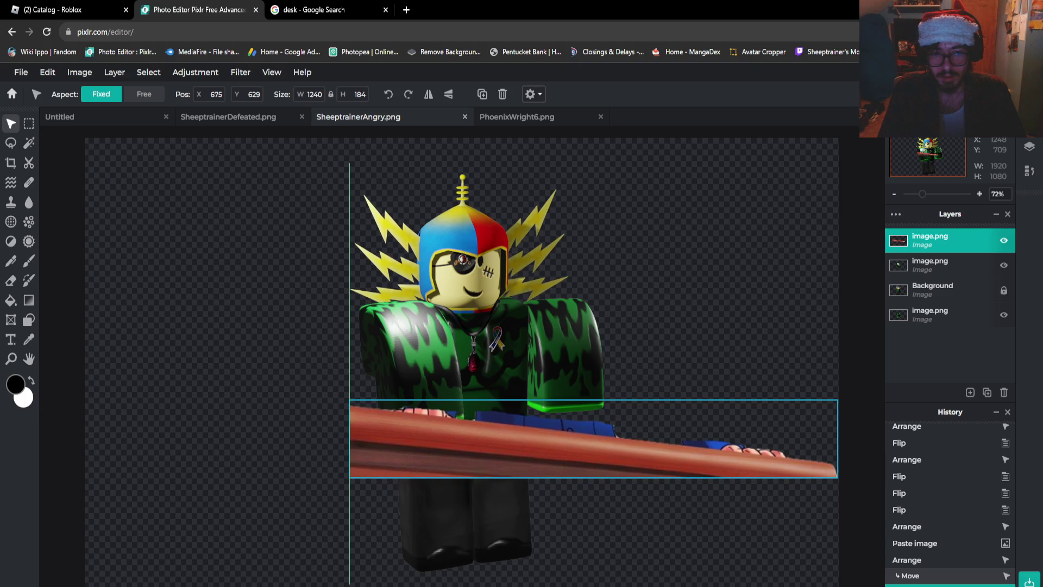
left_click_drag(699, 442, 712, 426)
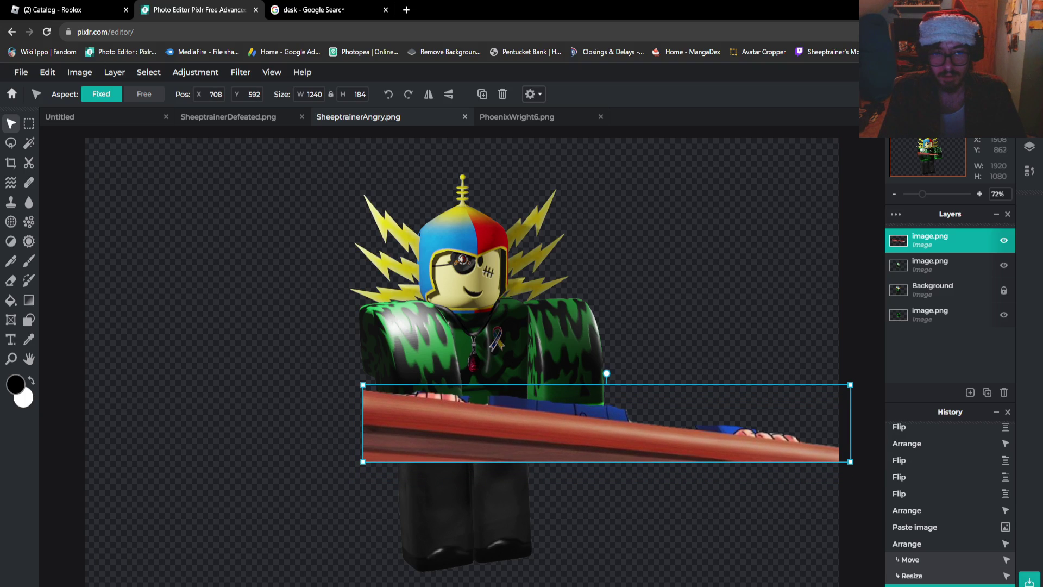
Enlarge the Eraser brush and erase the leftover blue suit above the middle of the desk
scroll(662, 499, "up", 2)
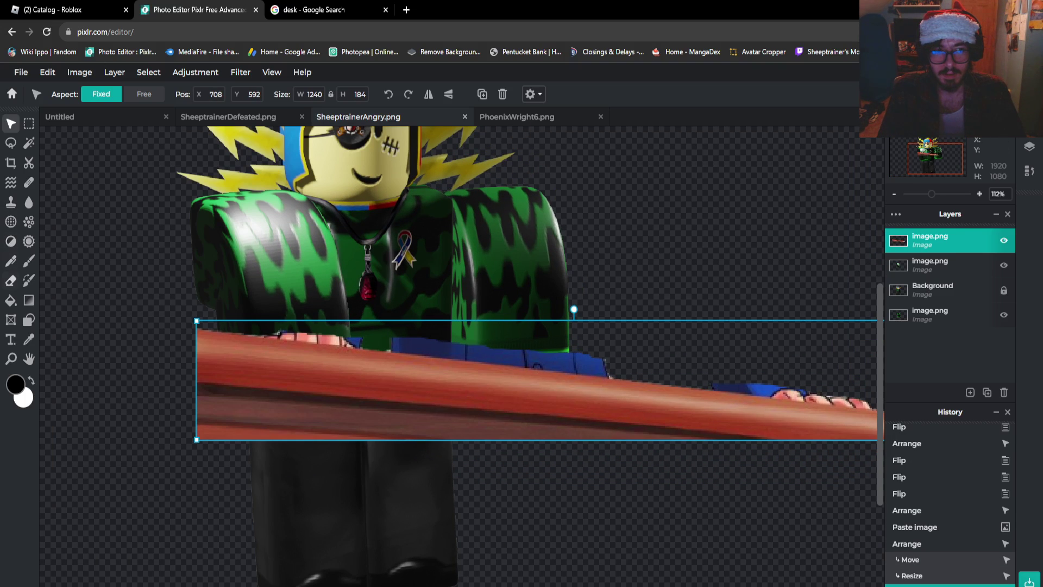
key("e")
scroll(517, 336, "up", 2)
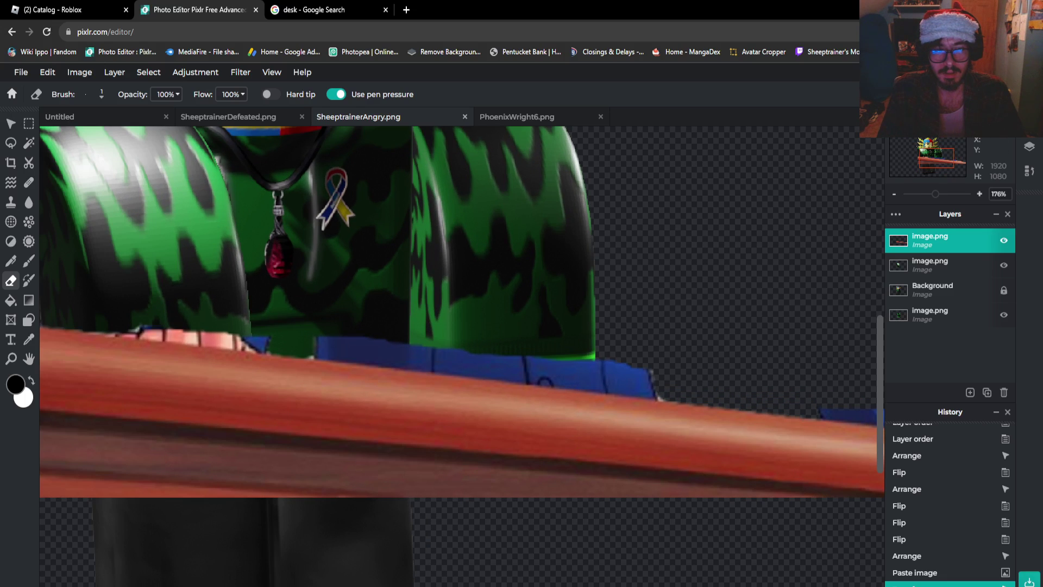
left_click(85, 94)
left_click(172, 121)
type("4")
key("Return")
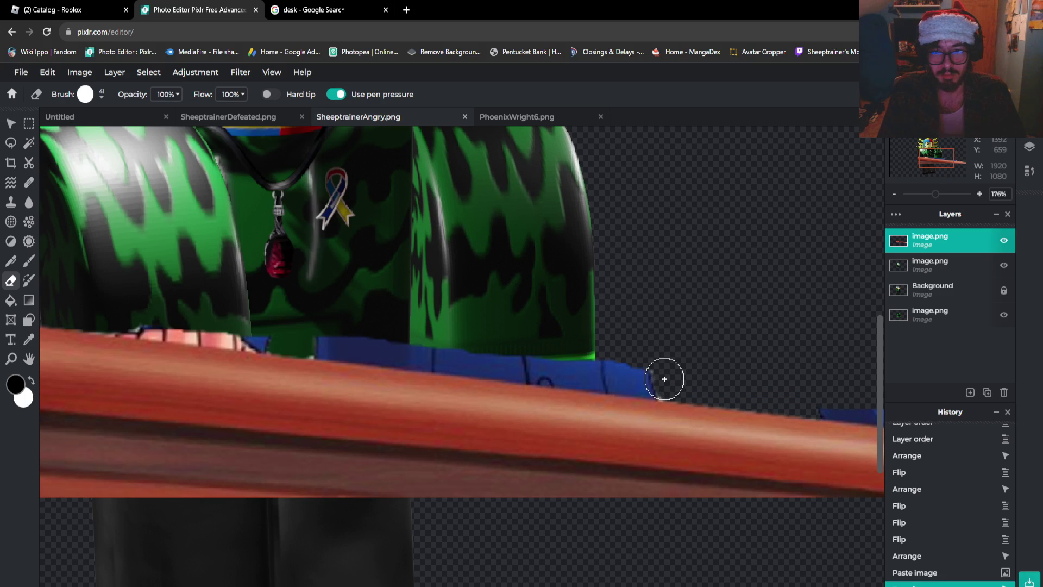
mouse_move(664, 378)
left_mouse_down()
mouse_move(328, 343)
mouse_move(318, 332)
left_mouse_up()
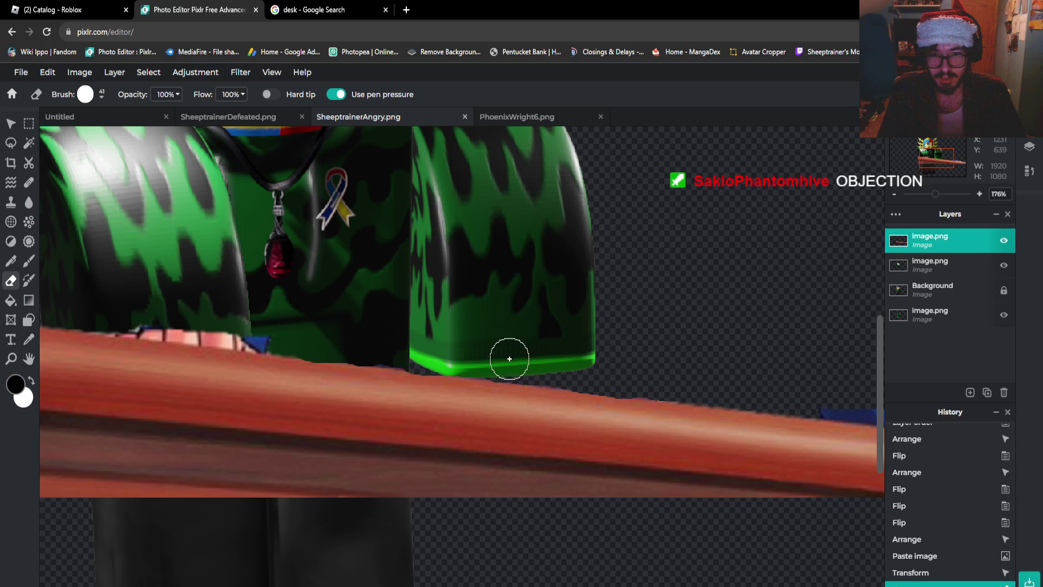
Erase both leftover Phoenix Wright hands and their blue sleeves from the top edge of the desk layer
scroll(693, 354, "down", 2)
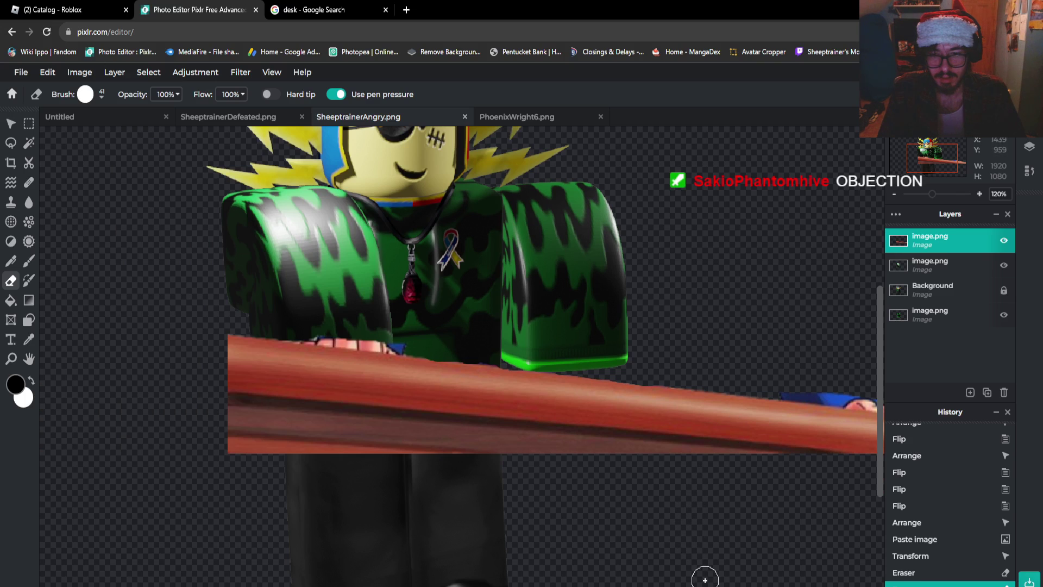
scroll(705, 580, "right", 4)
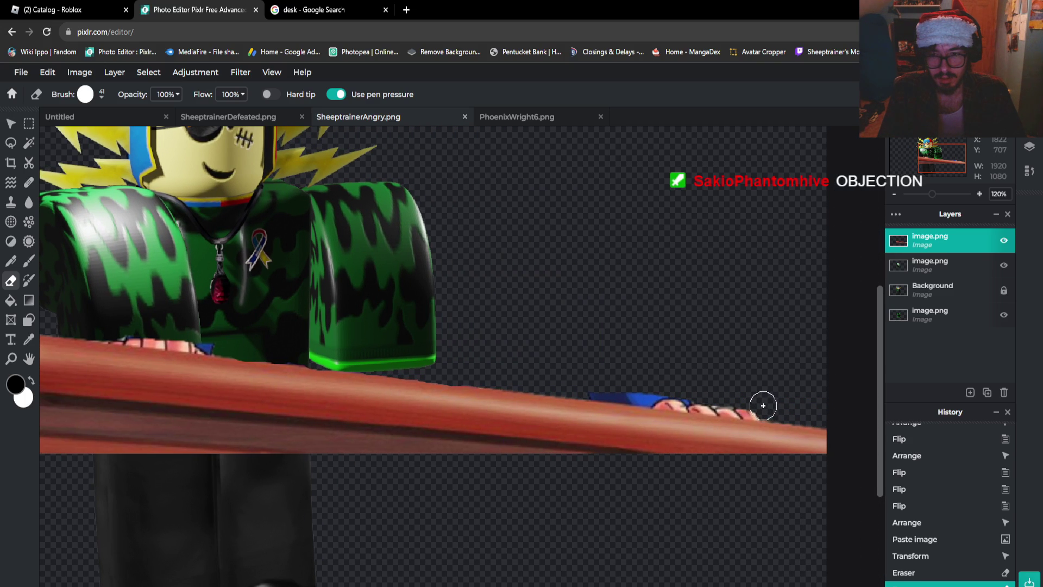
left_click_drag(743, 405, 589, 377)
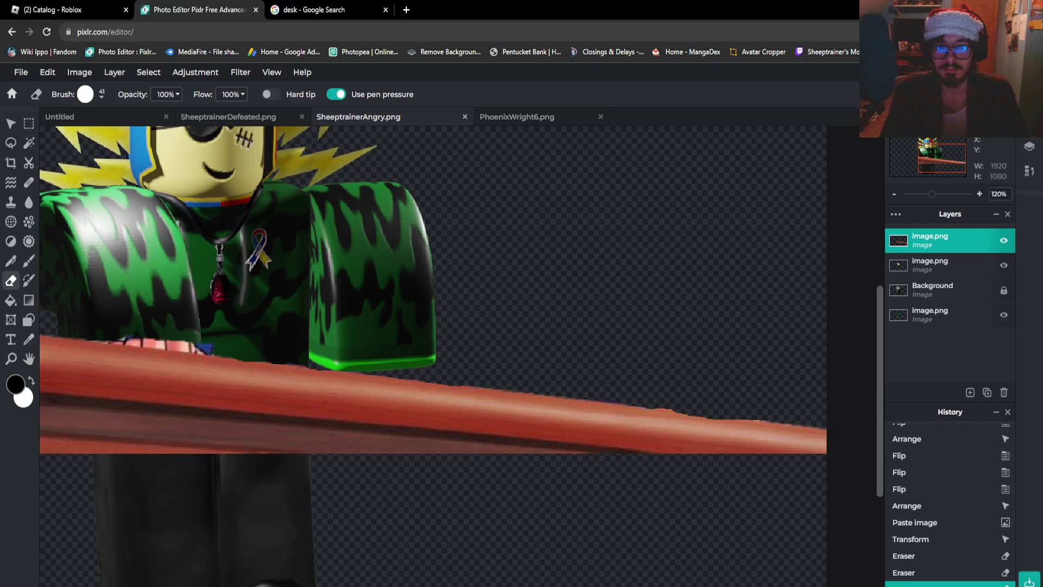
left_click_drag(673, 586, 533, 585)
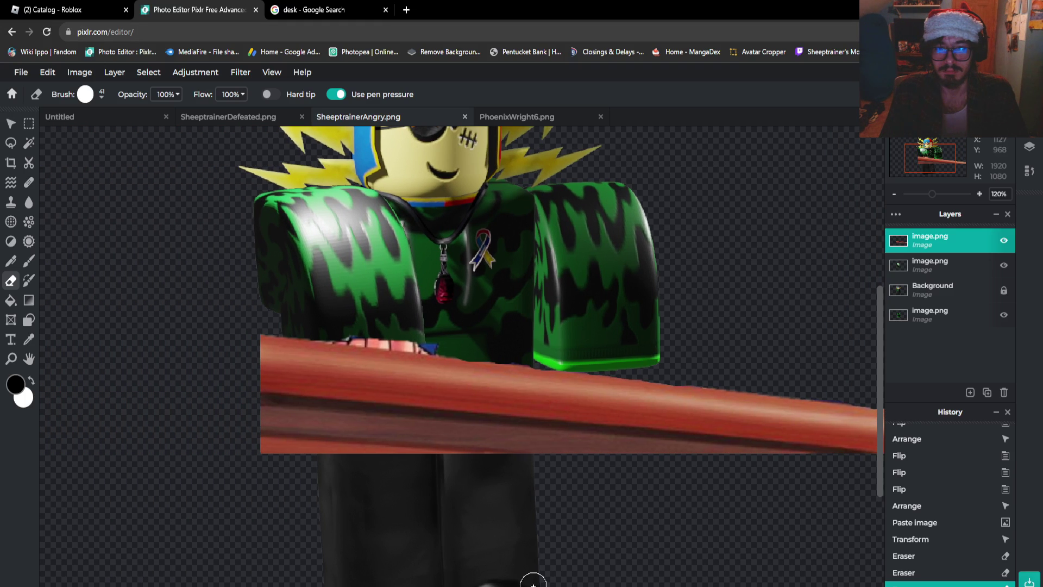
mouse_move(433, 344)
left_mouse_down()
mouse_move(310, 319)
mouse_move(337, 302)
left_mouse_up()
Move the desk layer up and to the left, to about X 611, Y 569, covering the ends of the arms
scroll(551, 347, "down", 3)
scroll(668, 495, "up", 2)
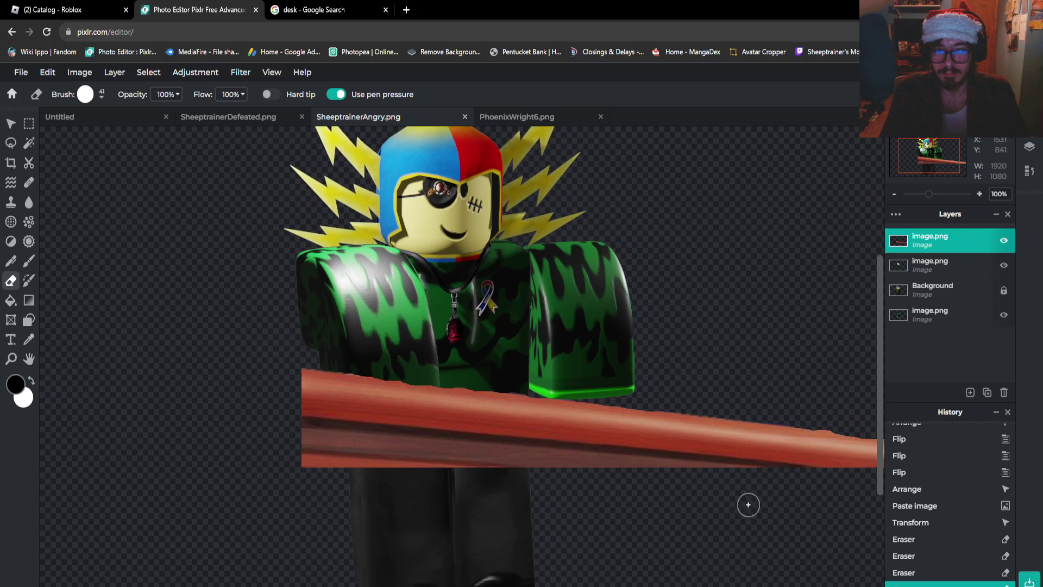
scroll(726, 532, "right", 3)
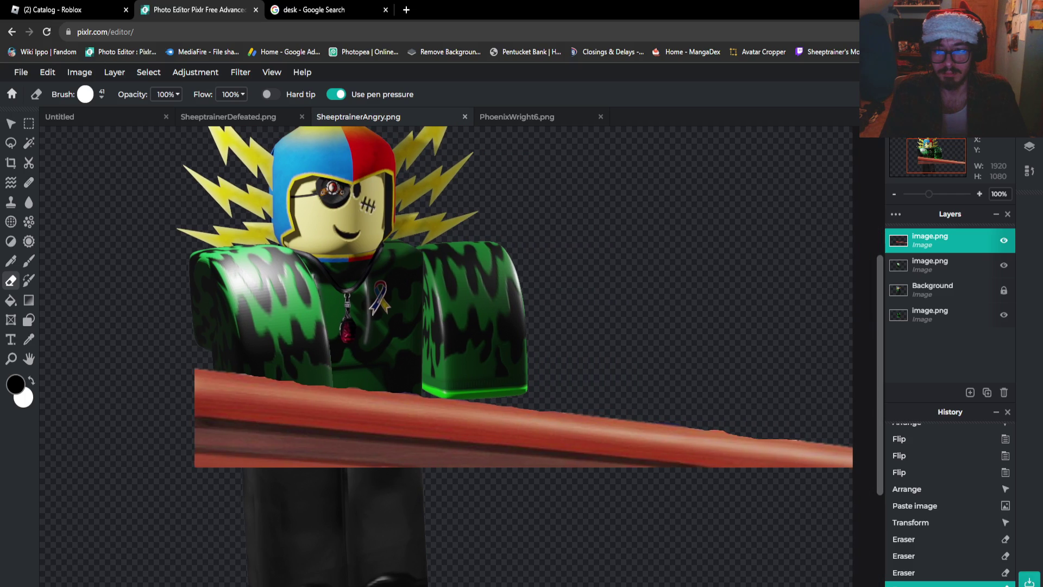
left_click(11, 123)
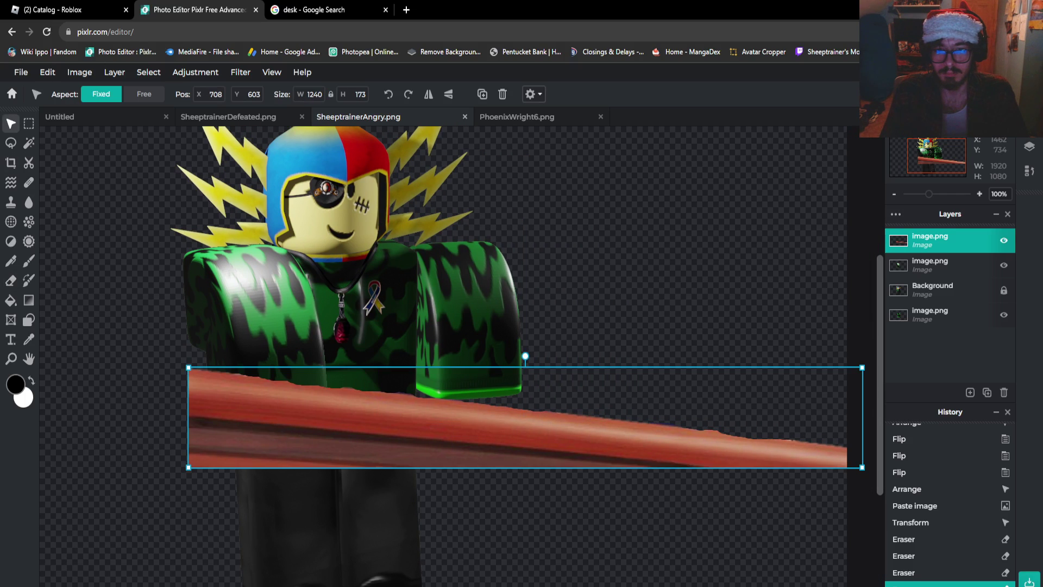
left_click_drag(596, 436, 543, 418)
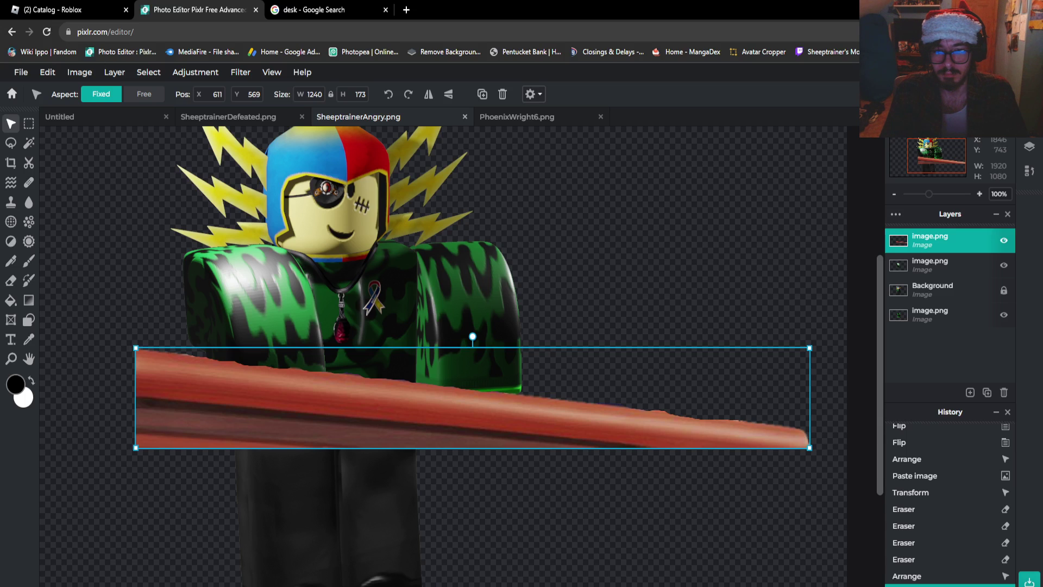
Crop the canvas to about 906 by 734 px around the avatar's upper body and desk, cutting off the legs
key("ctrl+0")
left_click(10, 162)
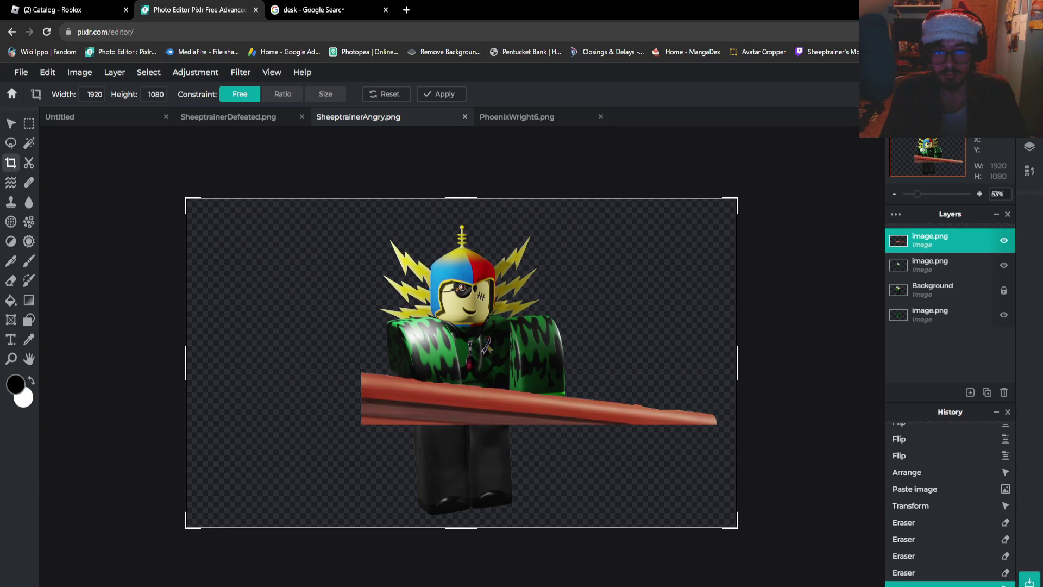
left_click_drag(482, 526, 481, 422)
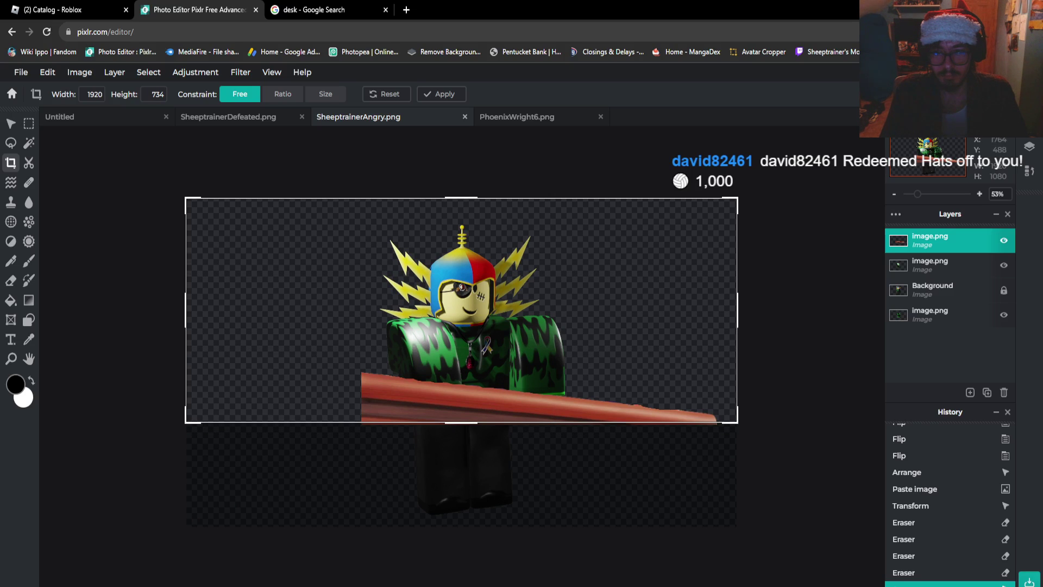
left_click_drag(737, 309, 712, 310)
left_click_drag(185, 310, 369, 309)
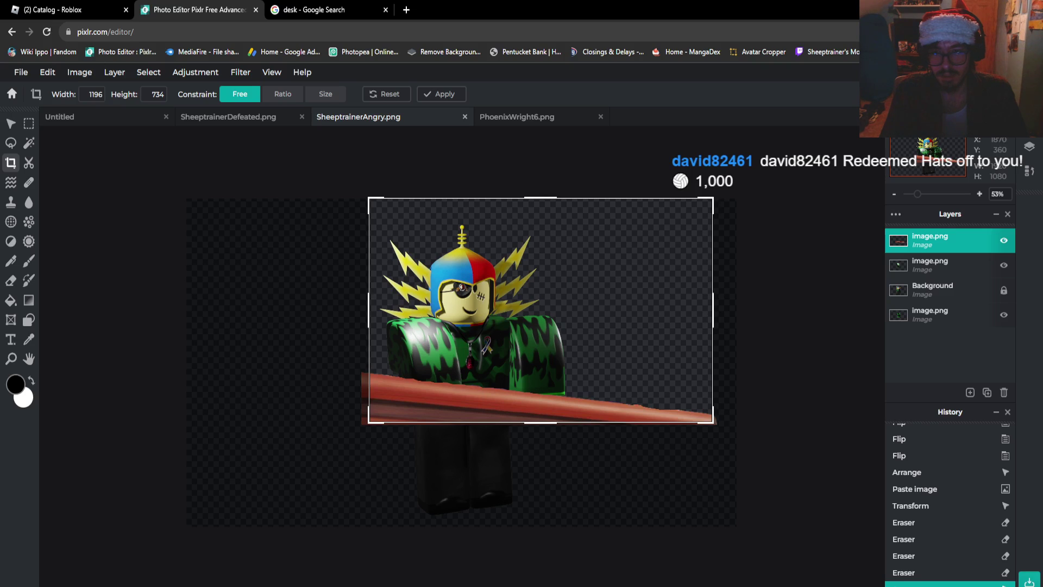
left_click_drag(714, 306, 582, 310)
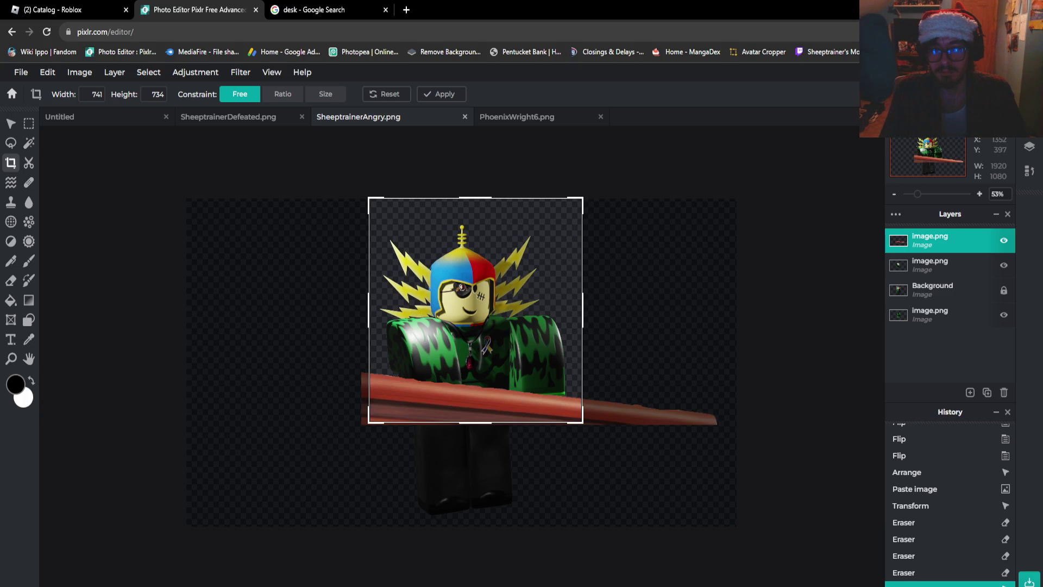
left_click_drag(579, 312, 628, 319)
key("Return")
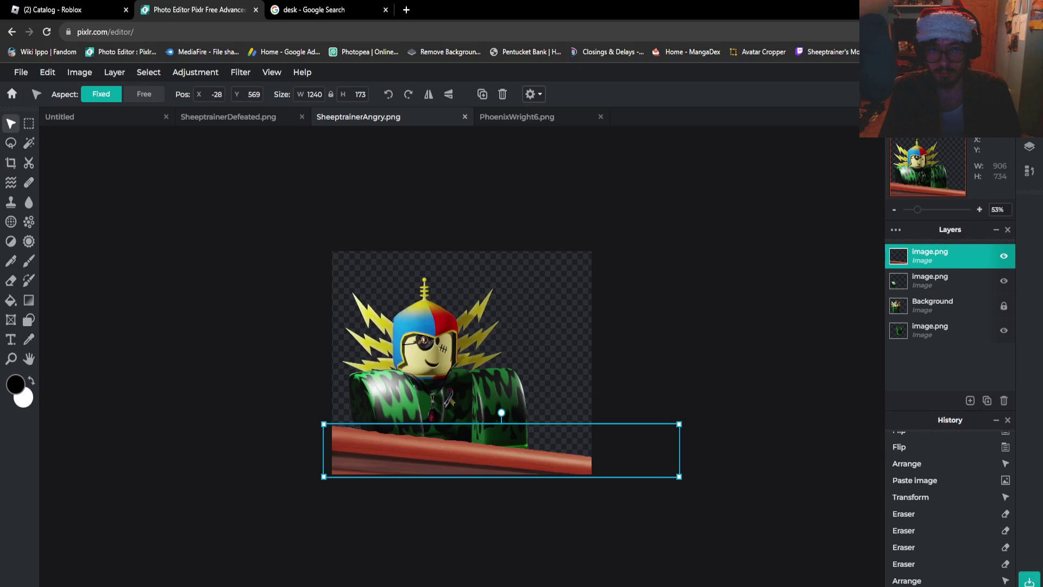
Align the desk with the canvas's left edge at X 0, enlarge it to about 1310 by 183 px and deselect it
left_click(628, 319)
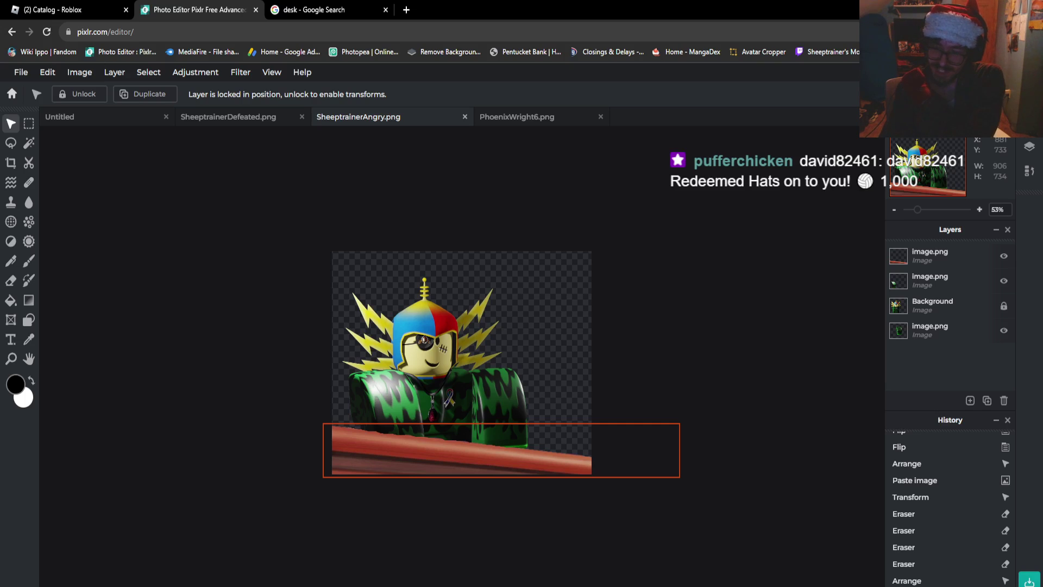
left_click(585, 472)
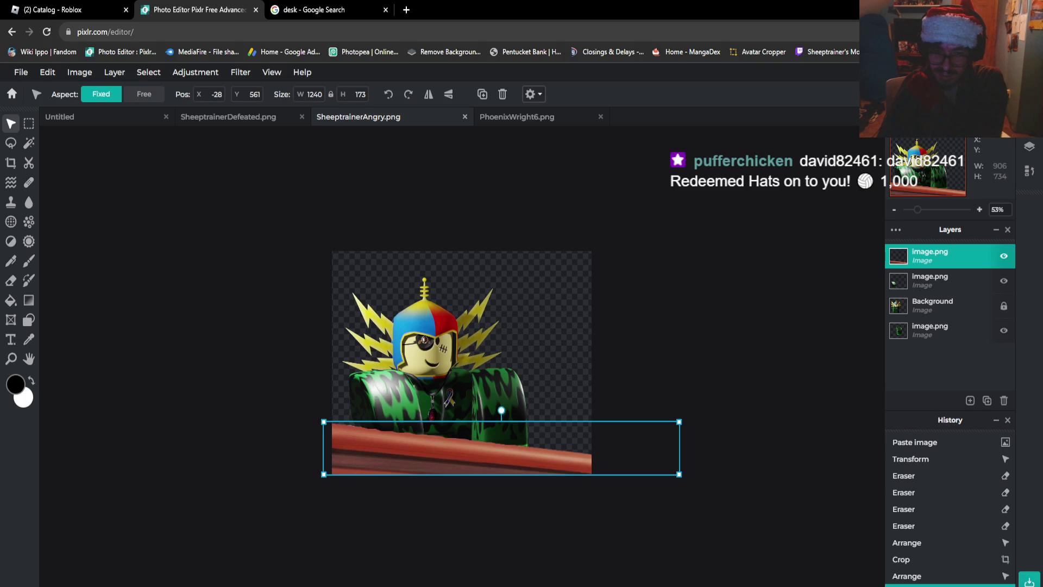
left_click_drag(590, 437, 595, 459)
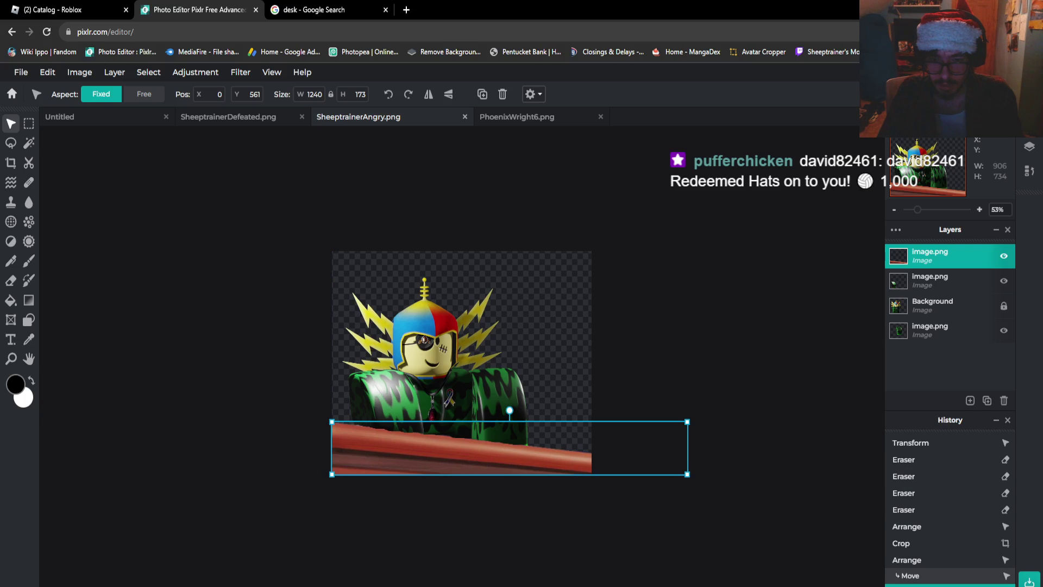
left_click_drag(687, 422, 708, 417)
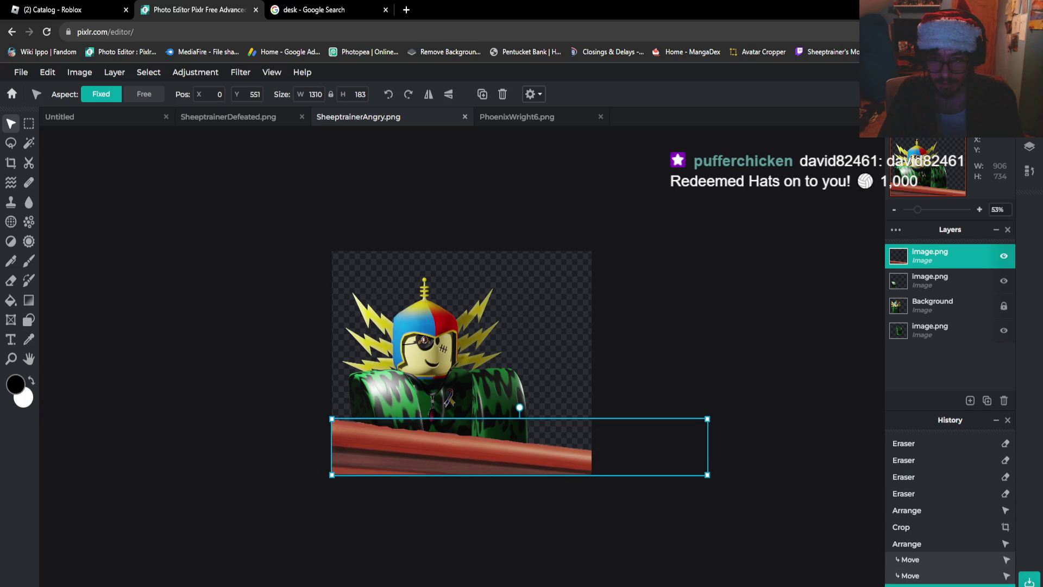
key("Escape")
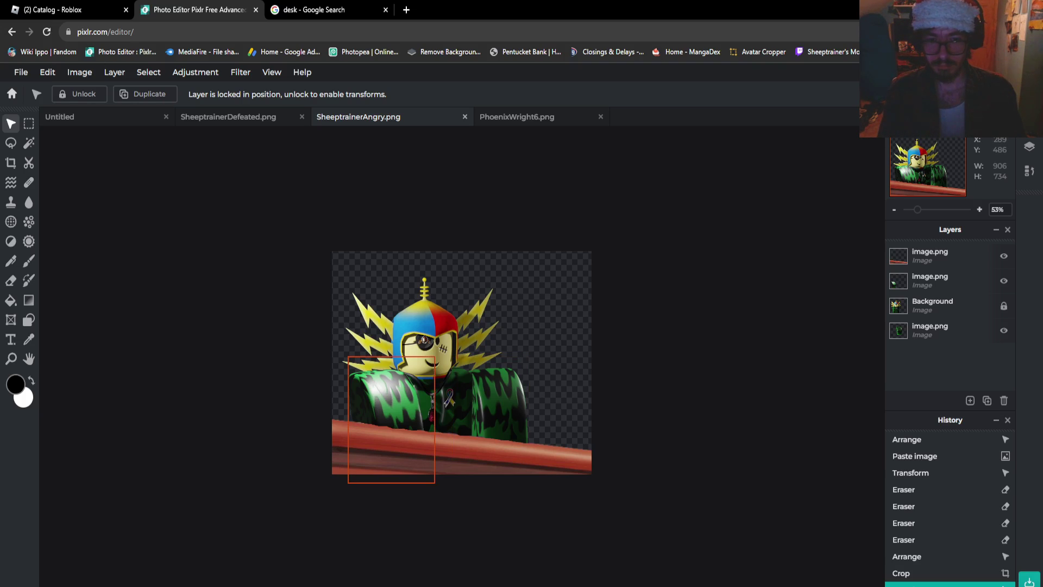
Try moving the desk lower on the canvas, undo the move and deselect the layer
mouse_move(466, 452)
left_mouse_down()
mouse_move(466, 484)
mouse_move(466, 472)
left_mouse_up()
key("ctrl+z")
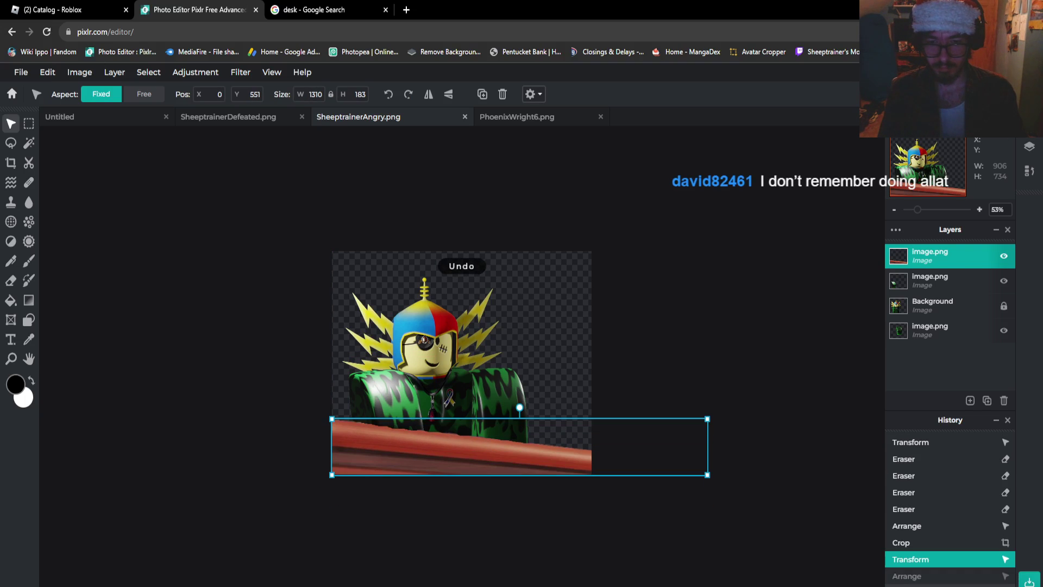
key("Escape")
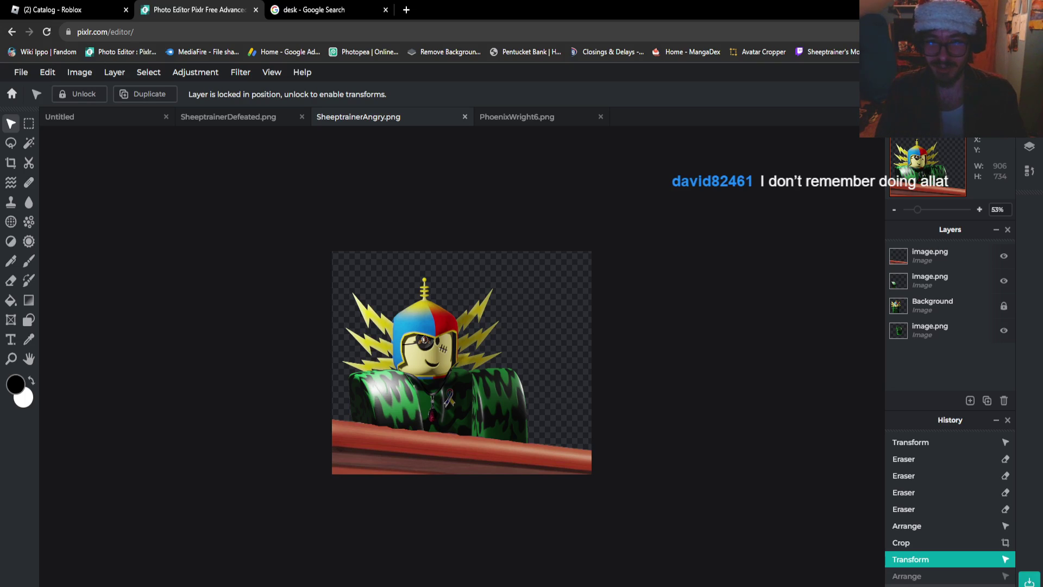
Spot-heal the outer and lower edges of the avatar's uncovered eye on the Background layer with a brush size of 10
scroll(434, 349, "up", 10)
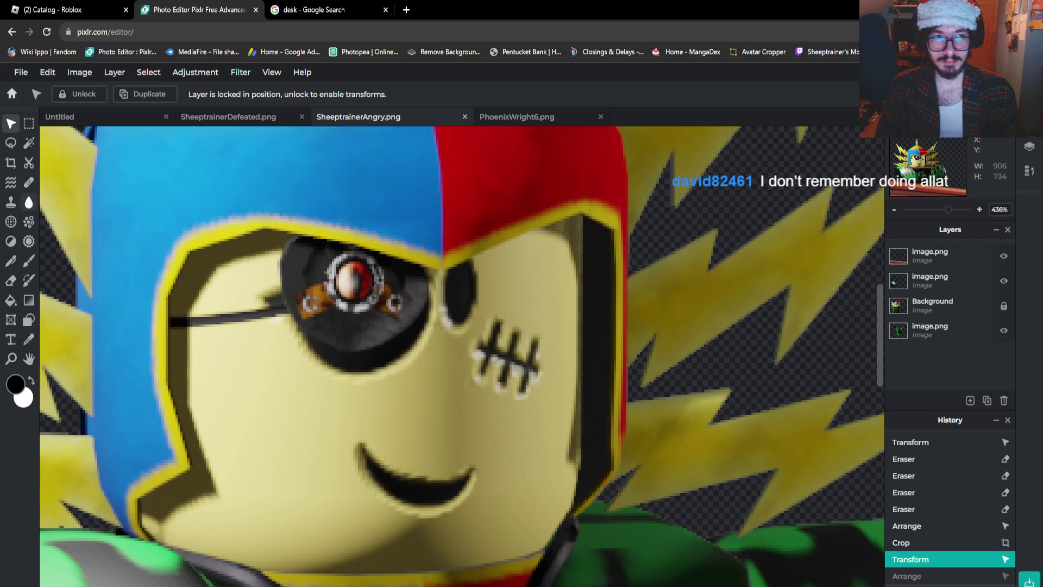
left_click(29, 182)
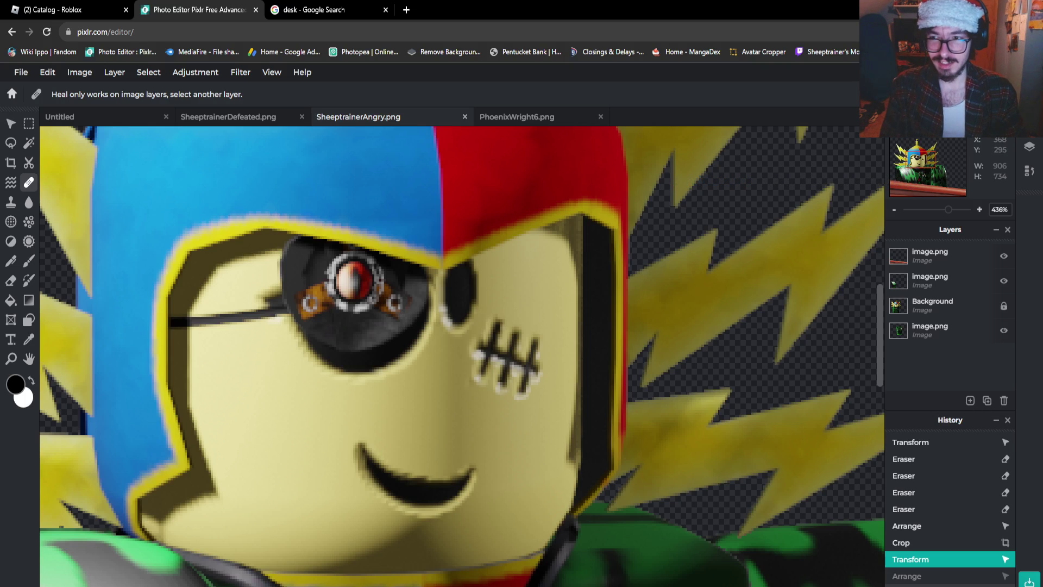
left_click(932, 305)
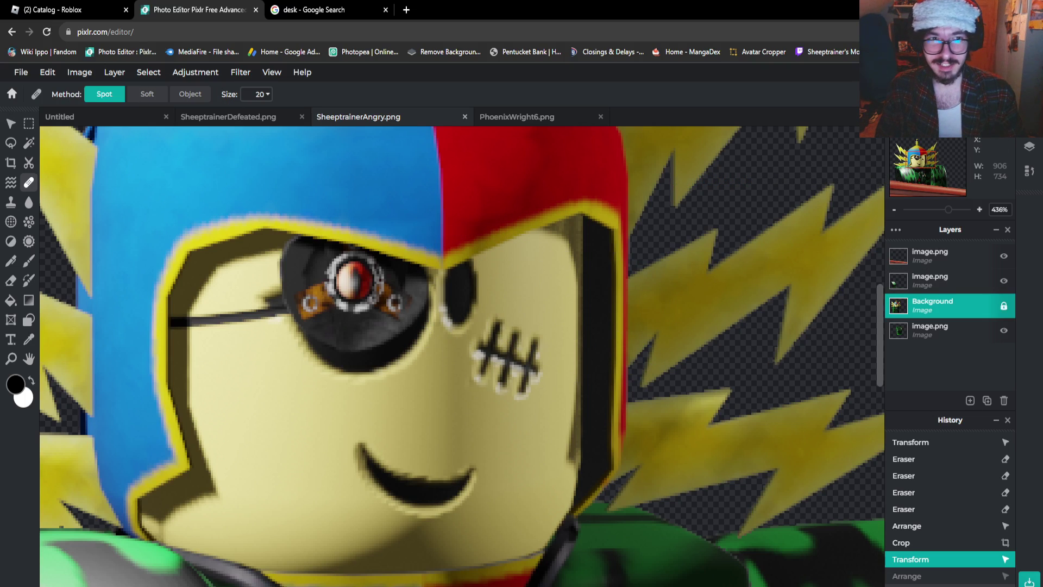
left_click(259, 94)
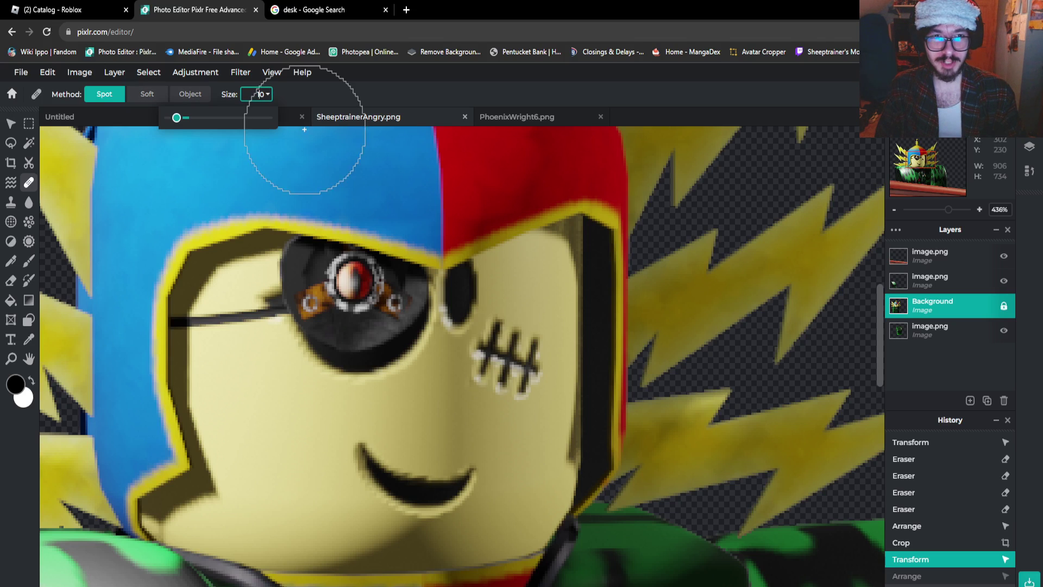
key("BackSpace")
type("1")
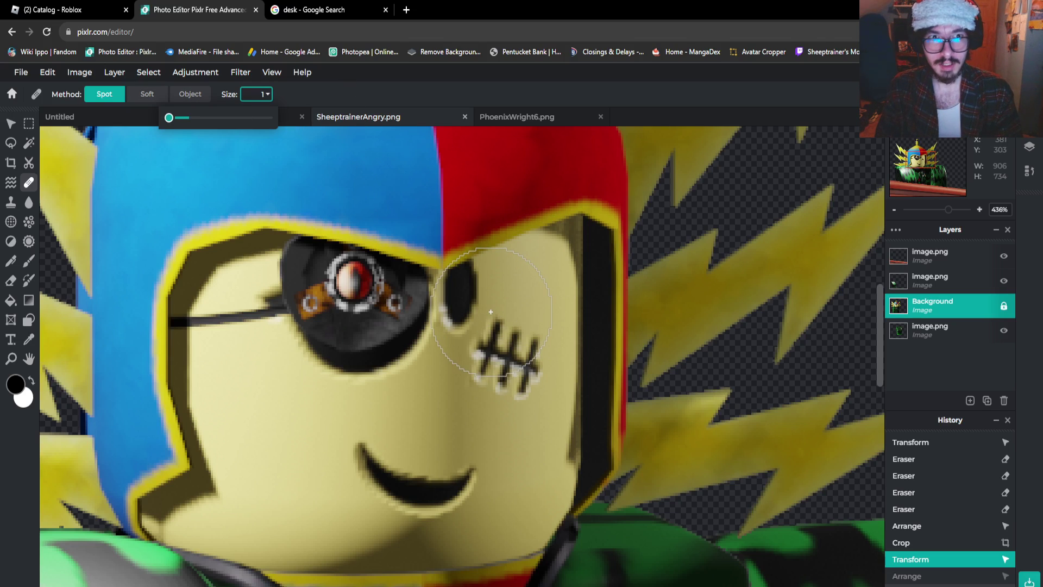
type("0")
key("Return")
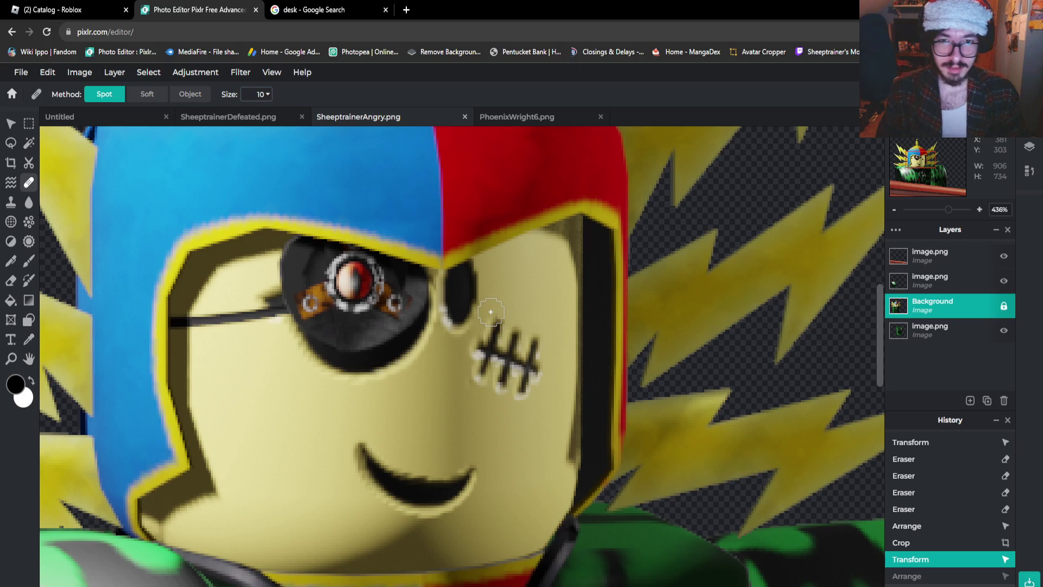
left_click(473, 277)
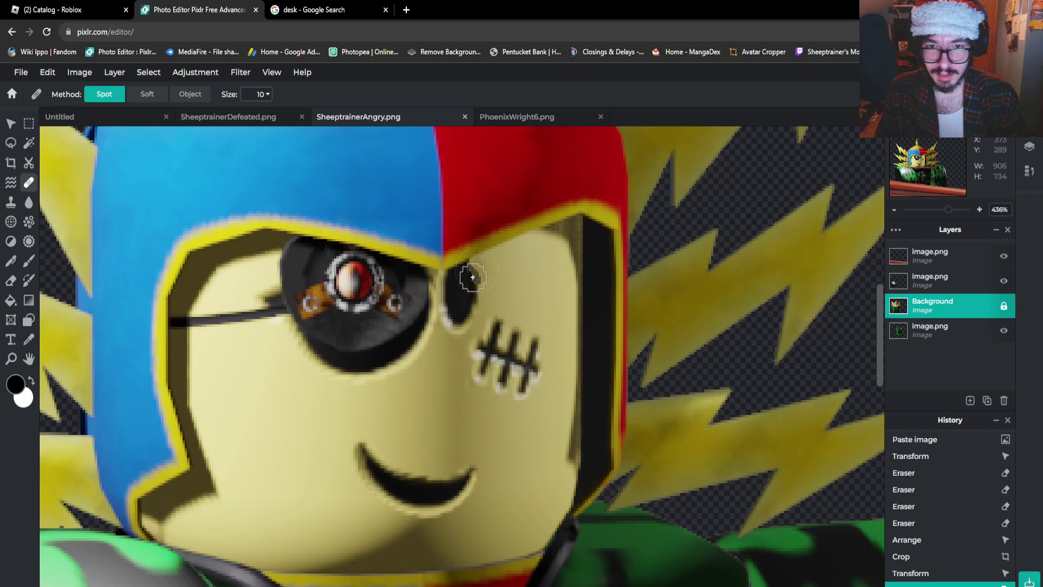
left_click(469, 281)
left_click(478, 289)
left_click(469, 319)
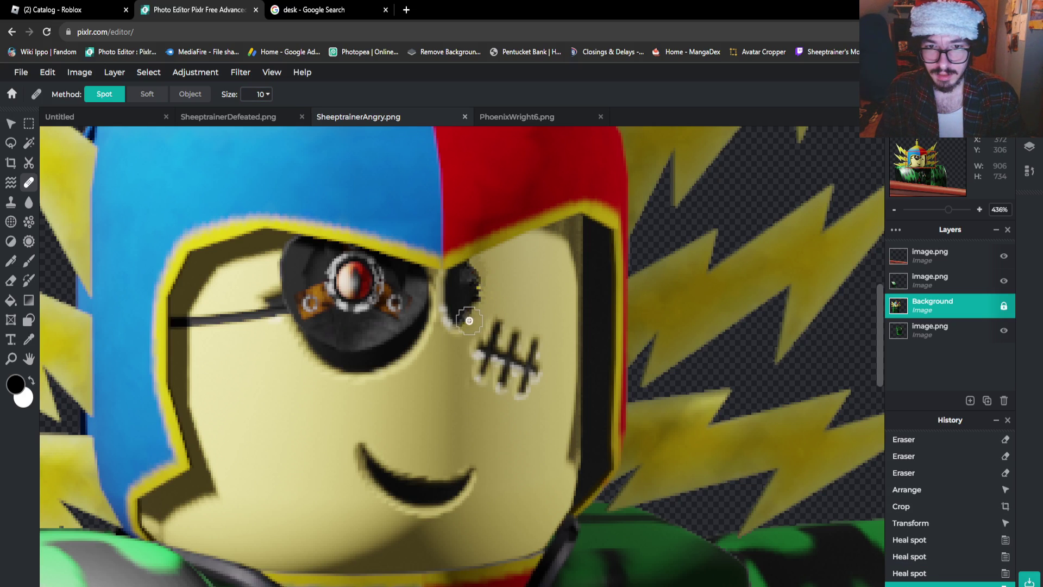
left_click(456, 325)
left_click(459, 322)
left_click(460, 315)
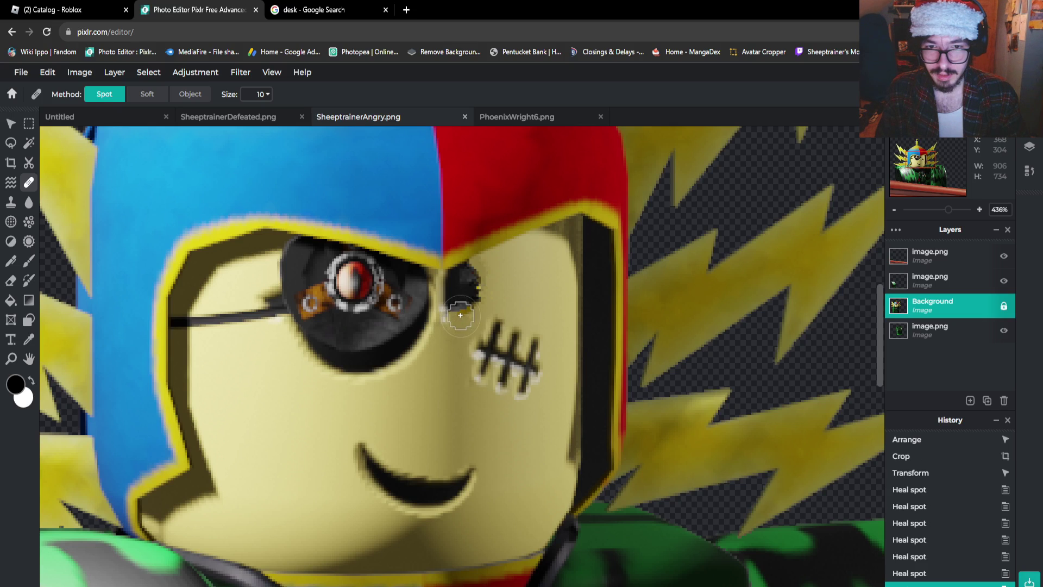
left_click(460, 315)
left_click(460, 314)
left_click(460, 313)
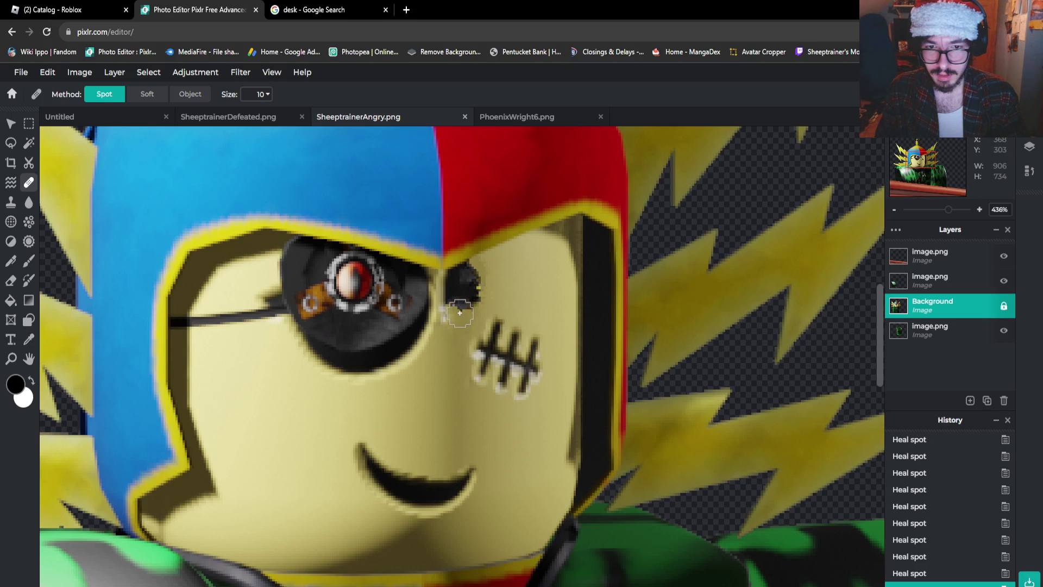
left_click(460, 319)
left_click(461, 317)
left_click(459, 317)
left_click(451, 297)
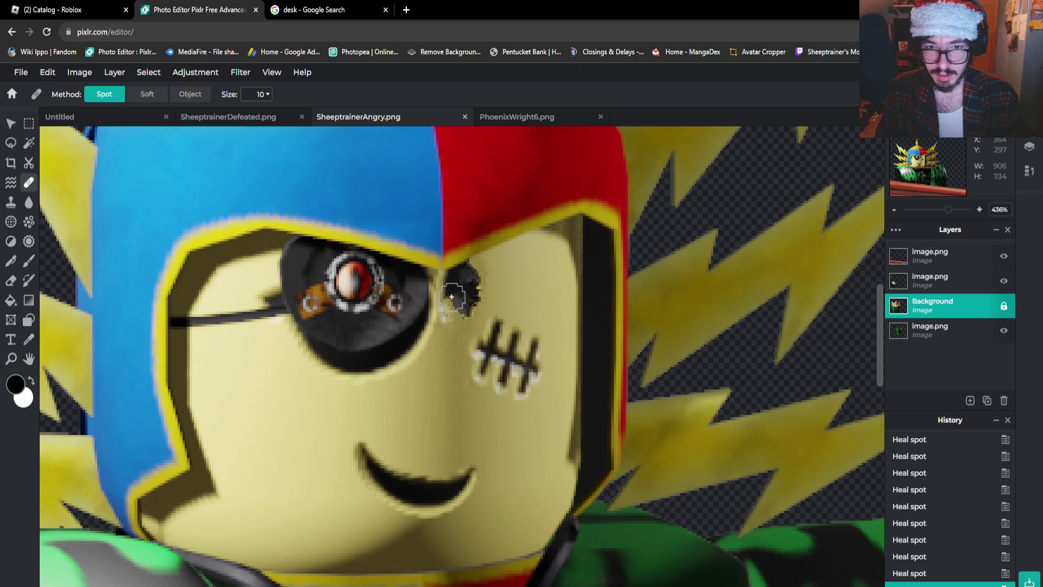
left_click(479, 274)
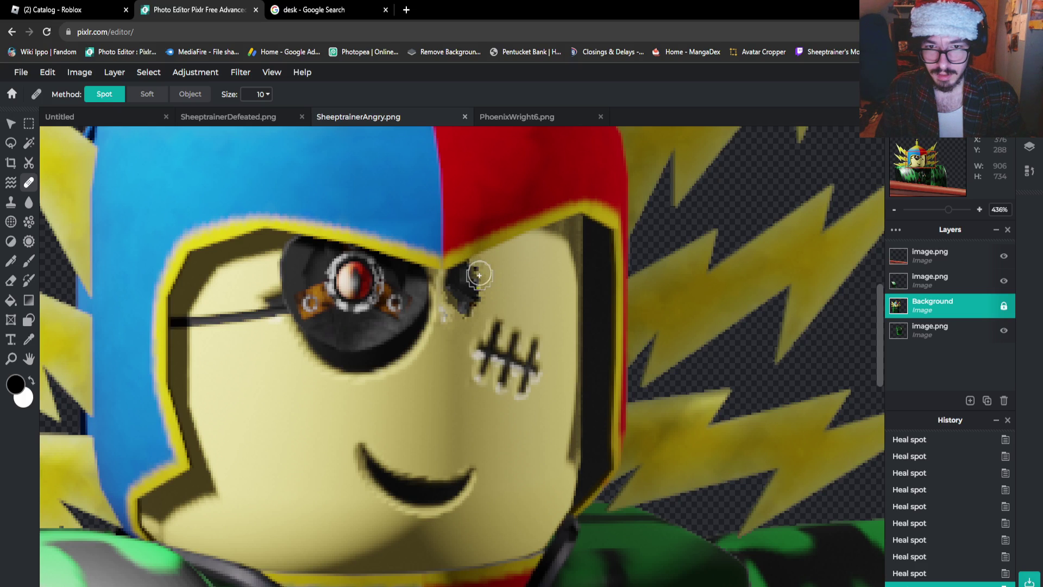
Remove the rest of the uncovered eye from the face with spot healing at brush size 15
left_click(256, 94)
type("15")
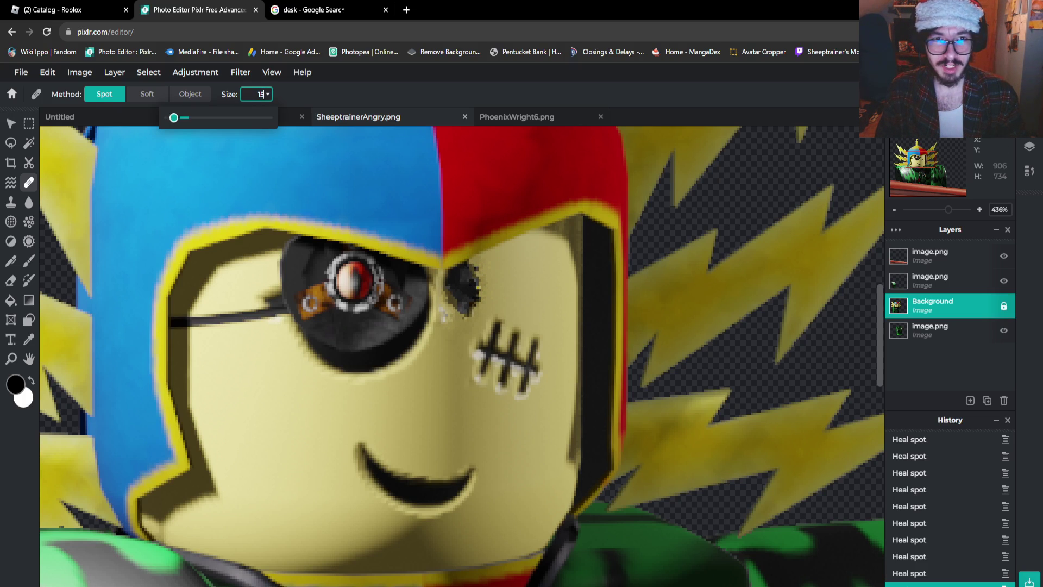
left_click(472, 330)
left_click(461, 304)
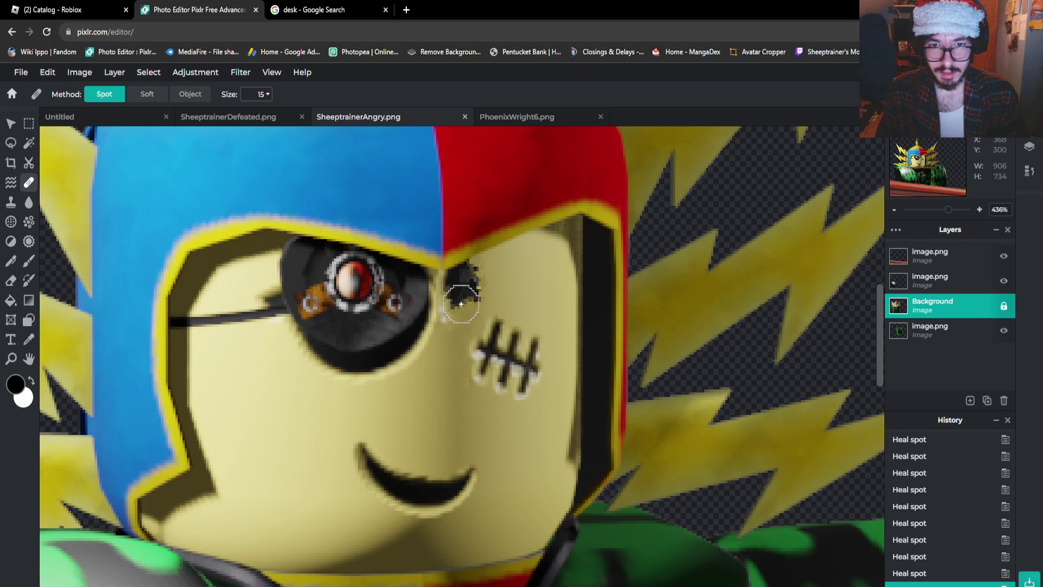
left_click(461, 303)
left_click(464, 285)
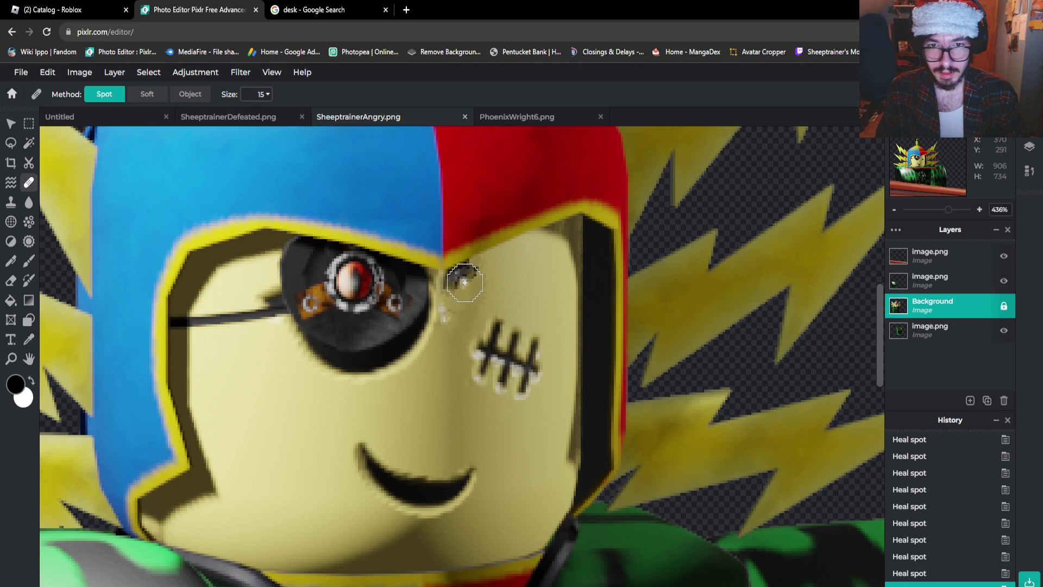
left_click(467, 282)
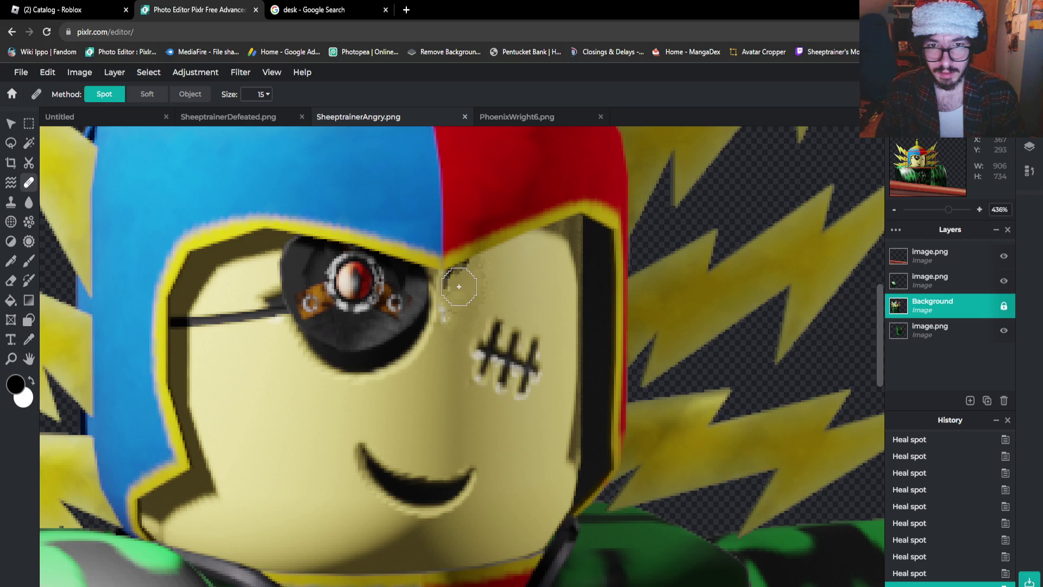
left_click(456, 285)
left_click(465, 278)
left_click(464, 277)
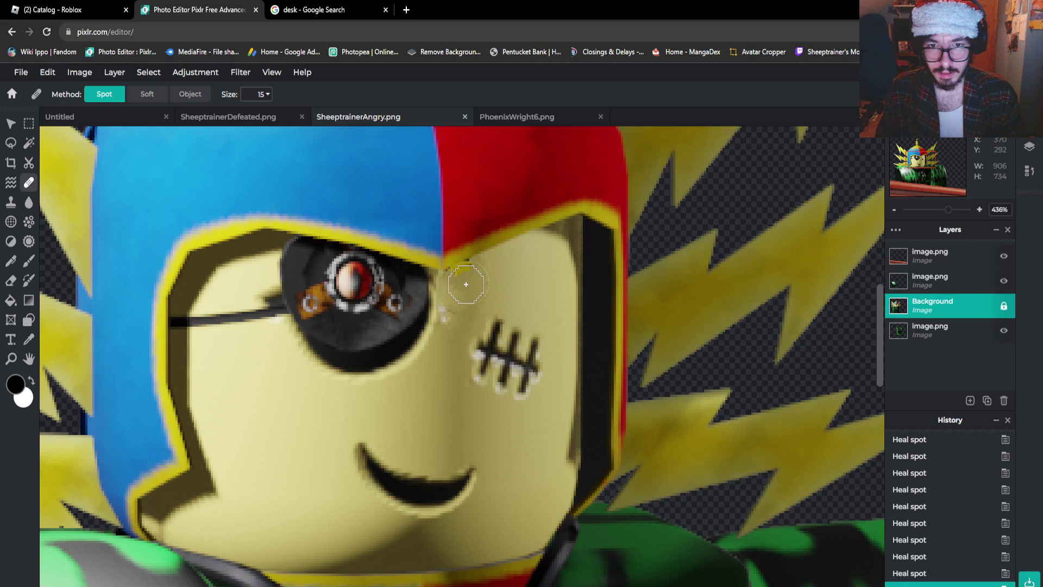
left_click(454, 316)
left_click(466, 274)
left_click_drag(466, 273, 455, 288)
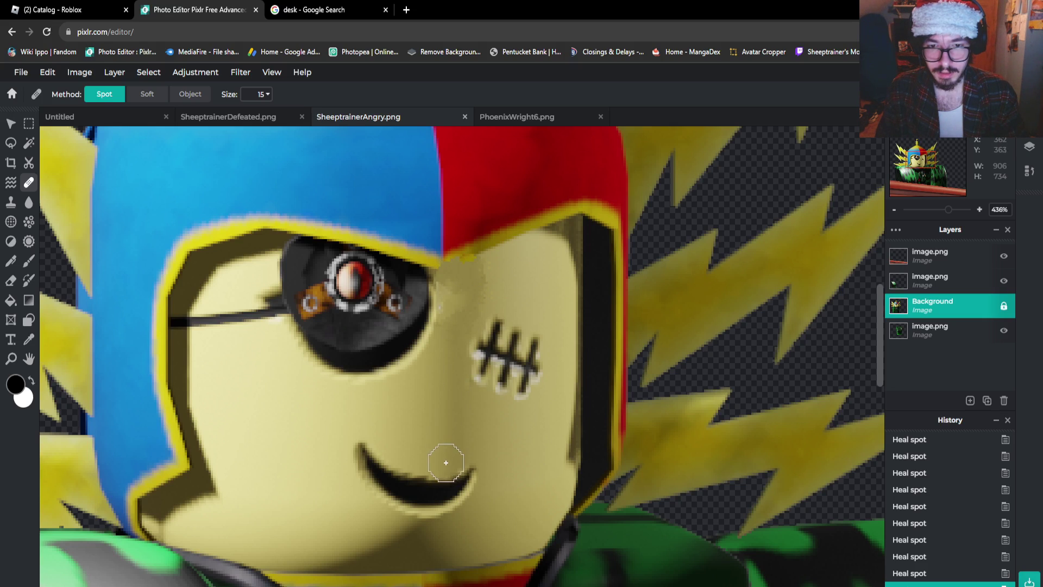
Remove the smiling mouth from the face with spot healing, blending the area into the skin
left_click_drag(471, 474, 446, 489)
left_click(441, 493)
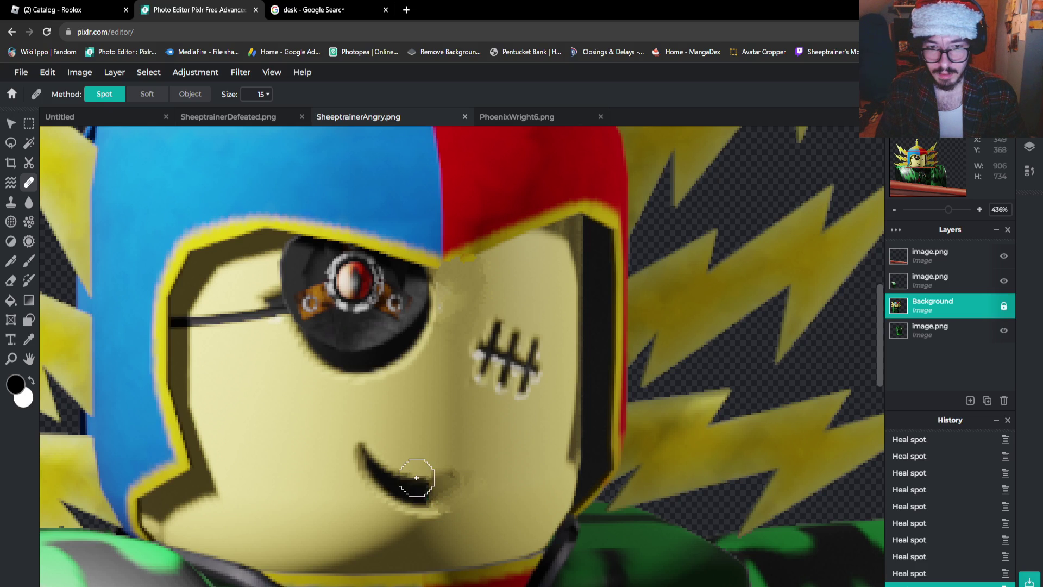
left_click(362, 449)
mouse_move(363, 450)
left_mouse_down()
mouse_move(384, 477)
mouse_move(419, 493)
left_mouse_up()
left_click(419, 492)
left_click(440, 492)
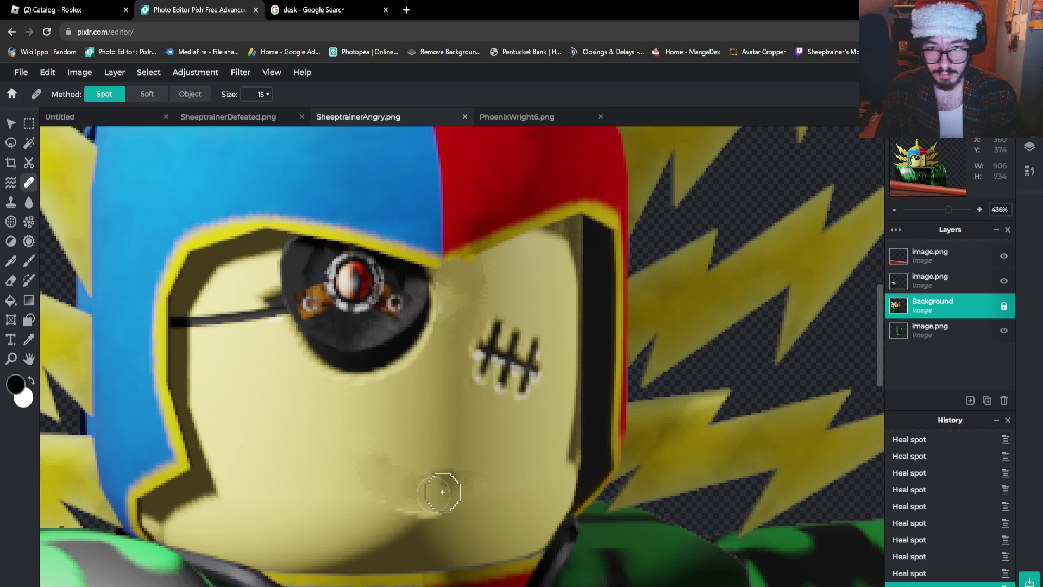
left_click(456, 483)
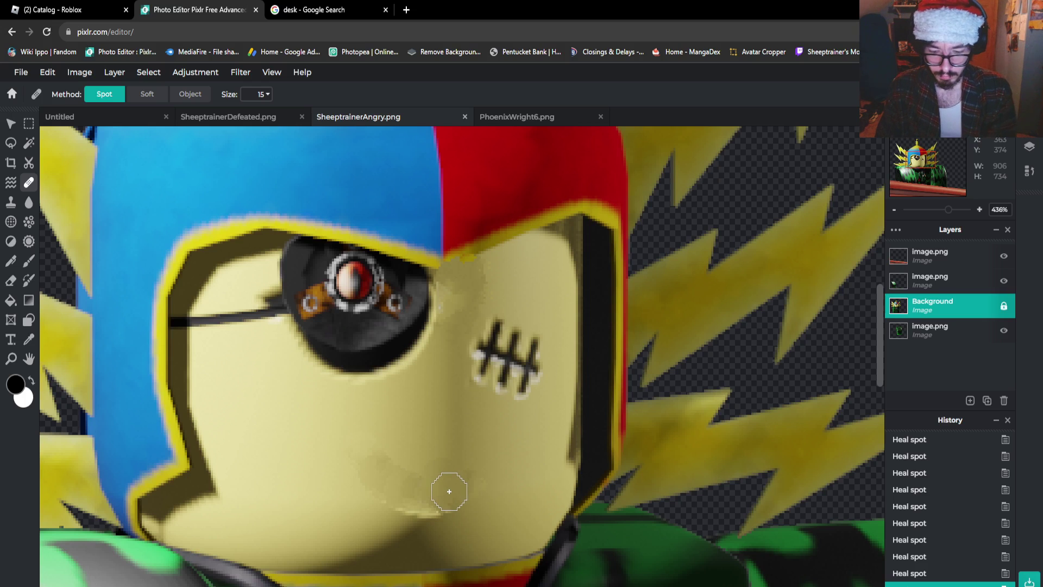
scroll(452, 461, "down", 3)
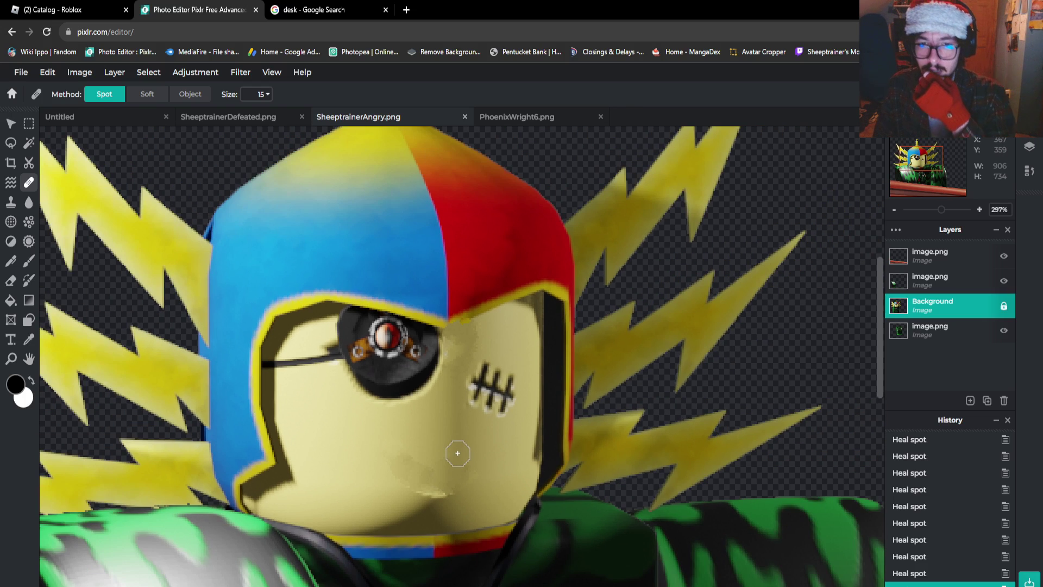
scroll(448, 467, "up", 5)
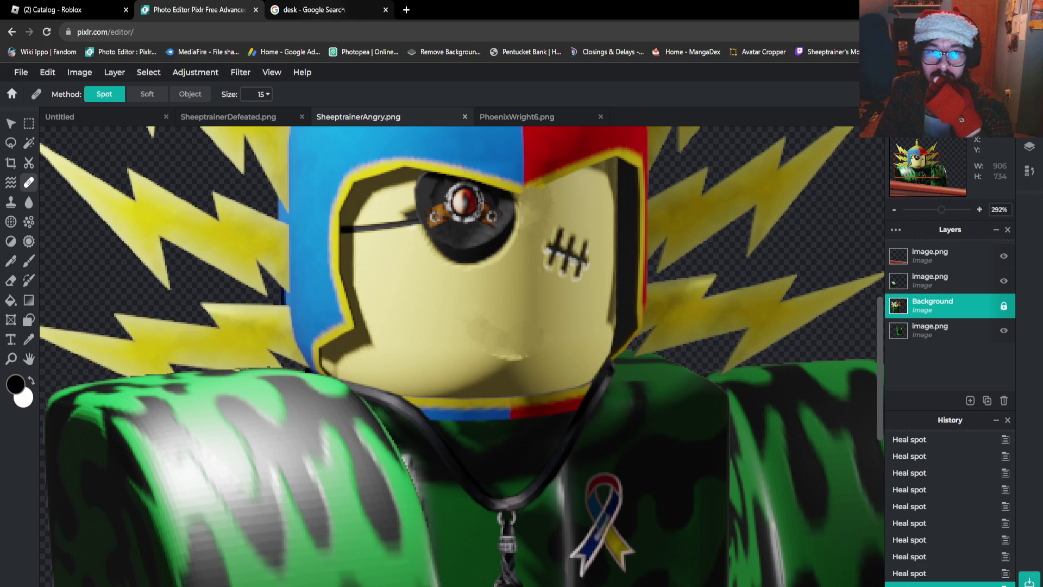
Switch to the Google image search and look up "phoenix wright edgeworth"
left_click(328, 9)
double_click(107, 79)
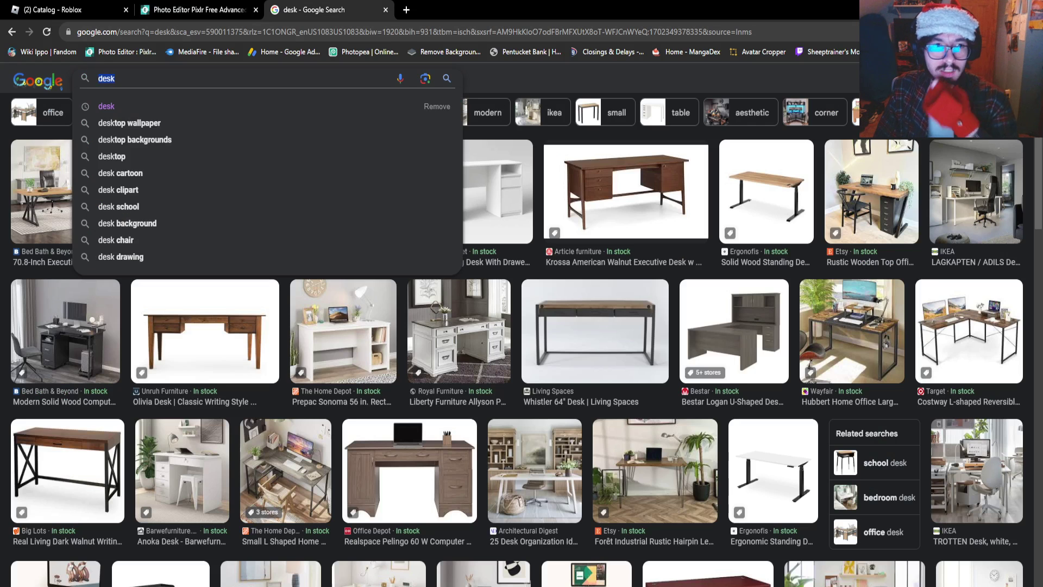
type("phoenix wr")
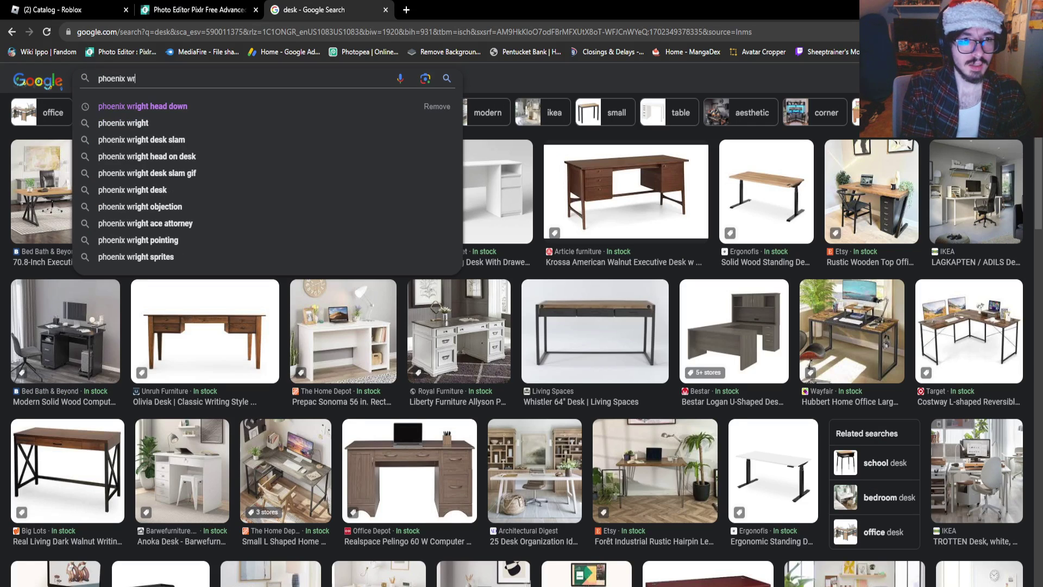
type("ight edgeworth")
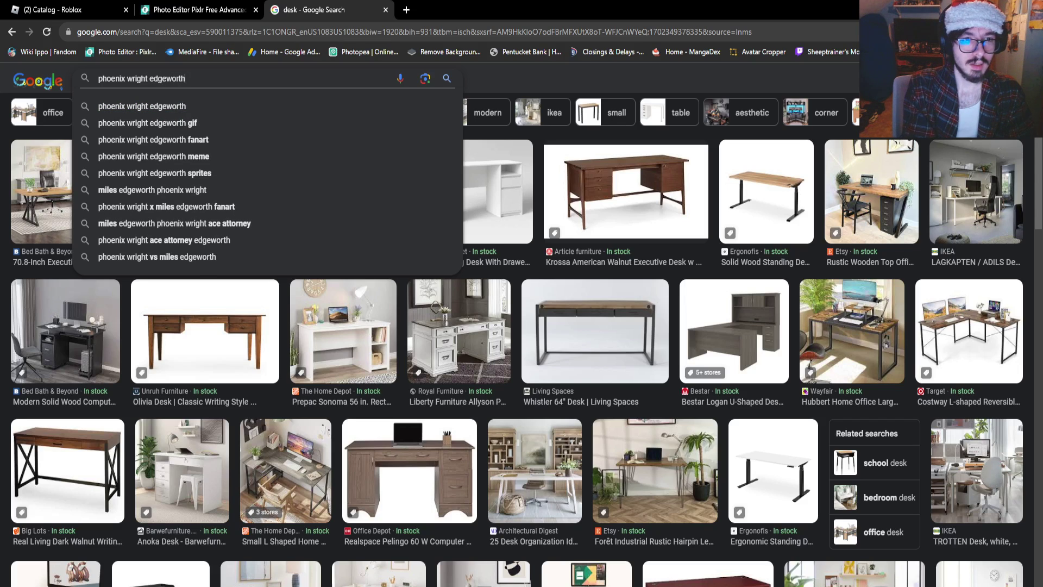
key("Return")
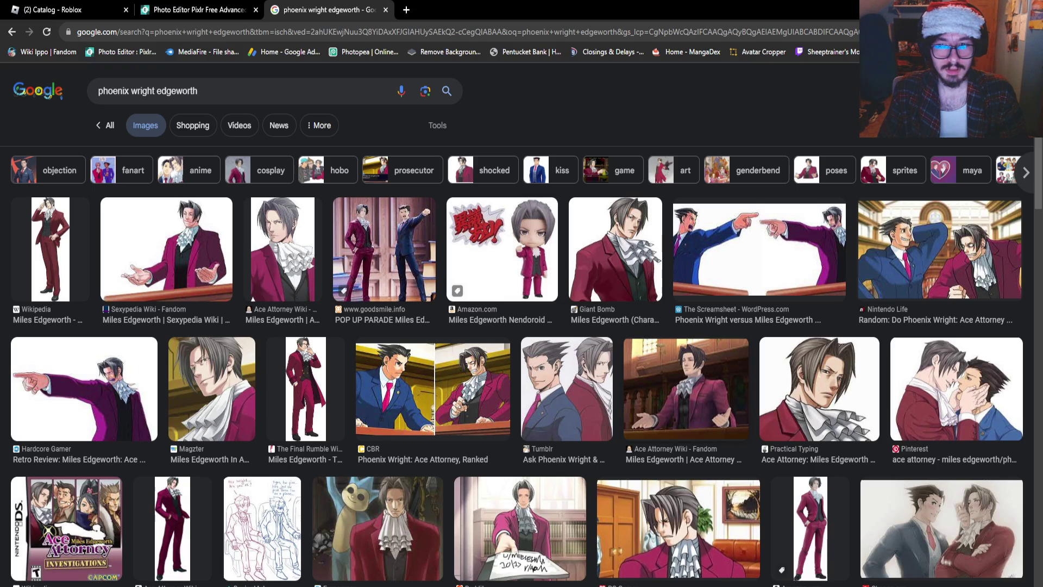
Preview the CBR image and the related IMGBIN picture of an angry Edgeworth leaning forward, and compare the latter with the avatar's face
left_click(433, 389)
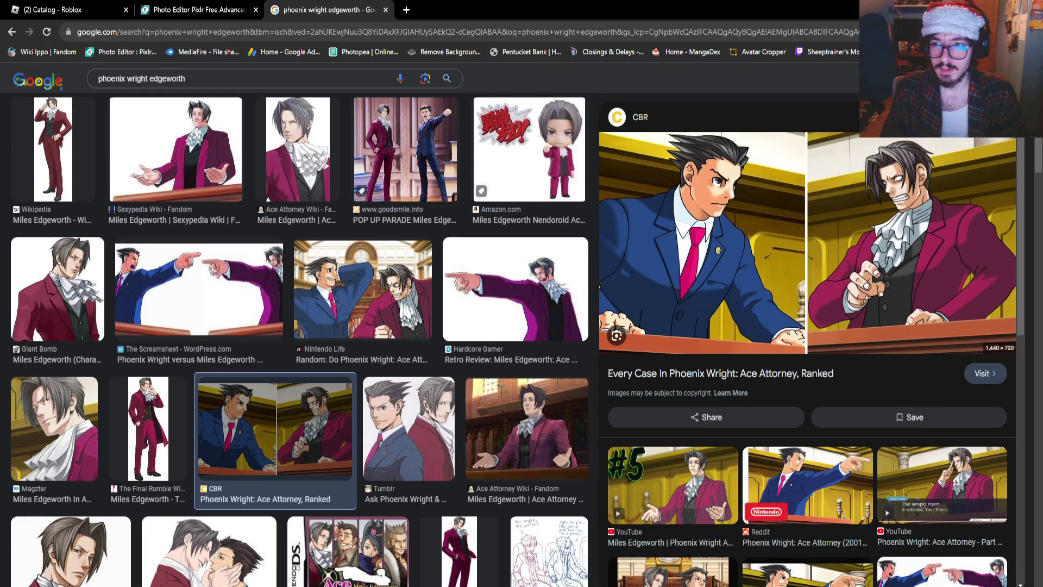
scroll(807, 342, "down", 5)
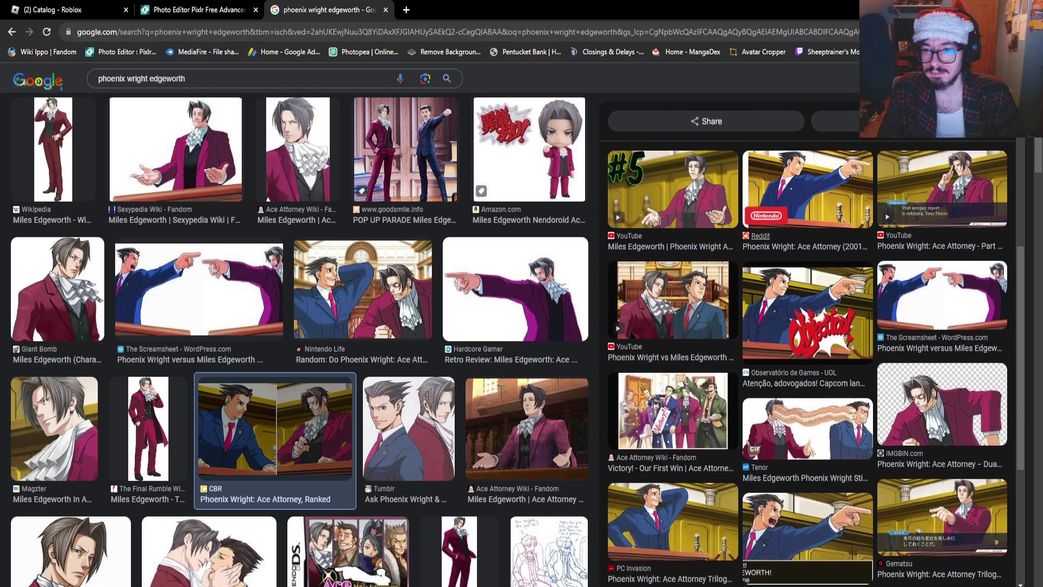
scroll(807, 342, "down", 1)
left_click(942, 355)
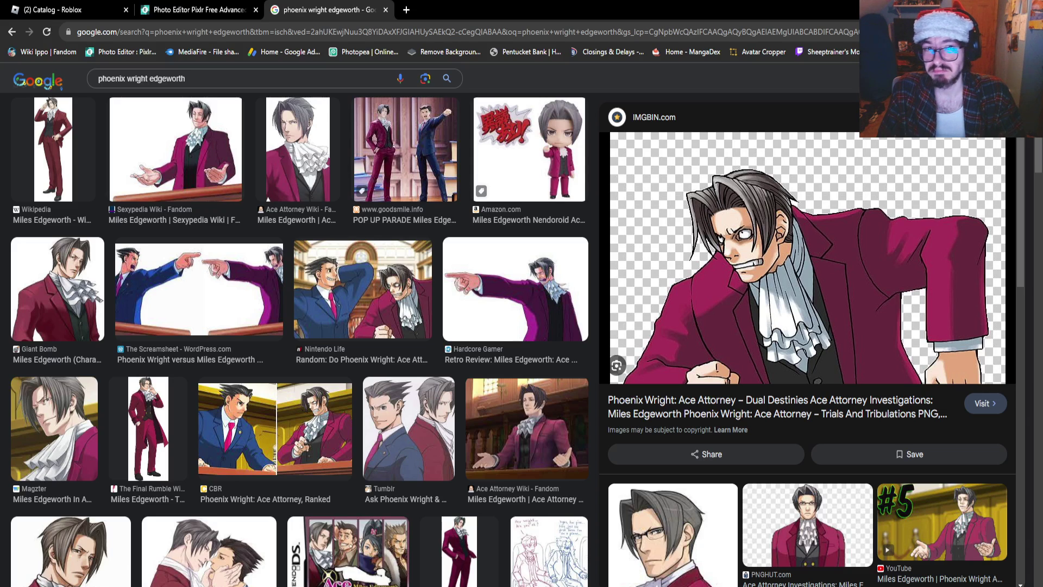
left_click(218, 10)
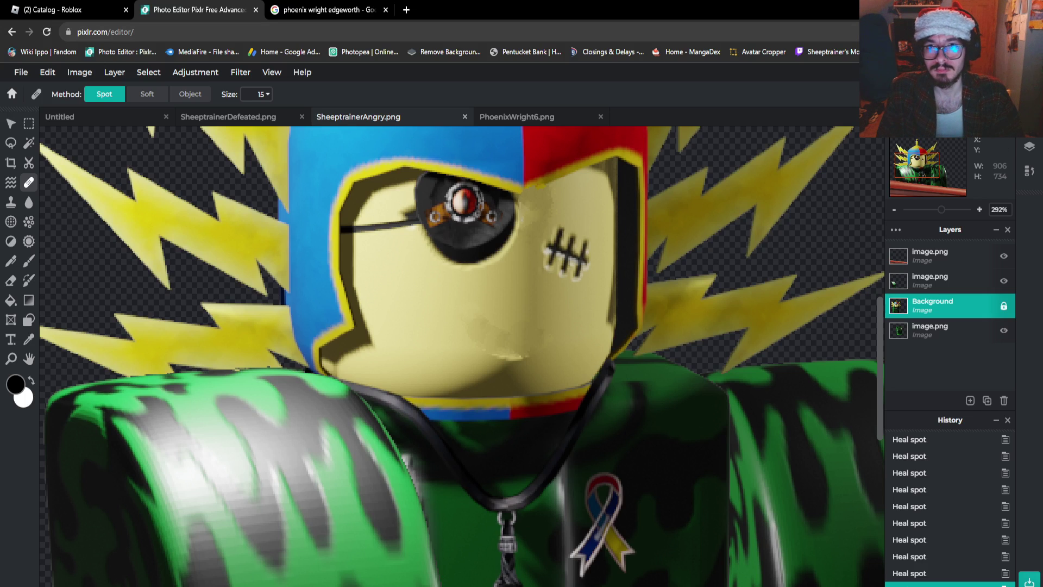
left_click(326, 9)
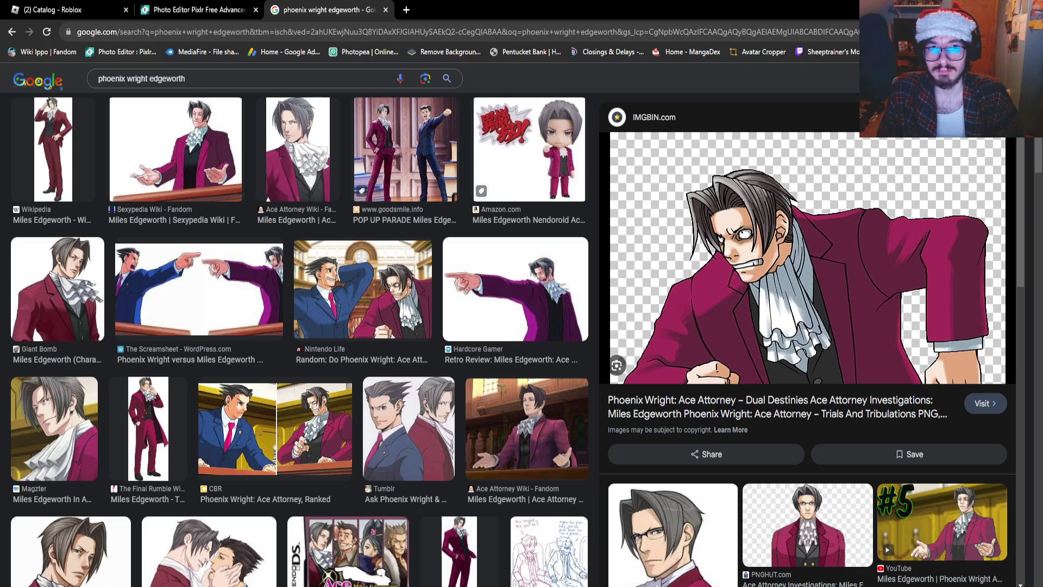
Switch back to SheeptrainerAngry.png in Pixlr and ready the Brush tool at a size of 10 px
left_click(201, 9)
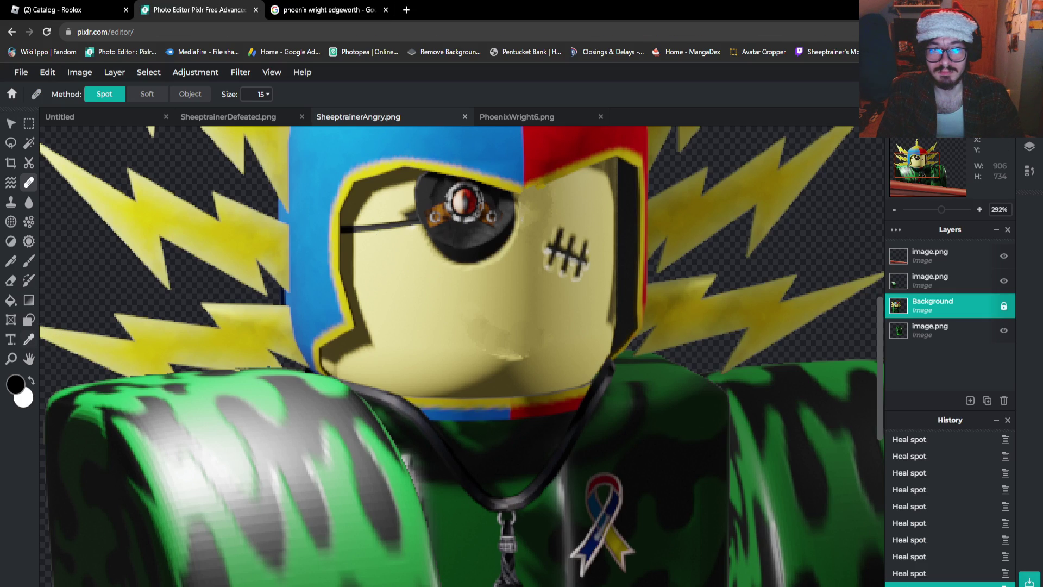
left_click(29, 261)
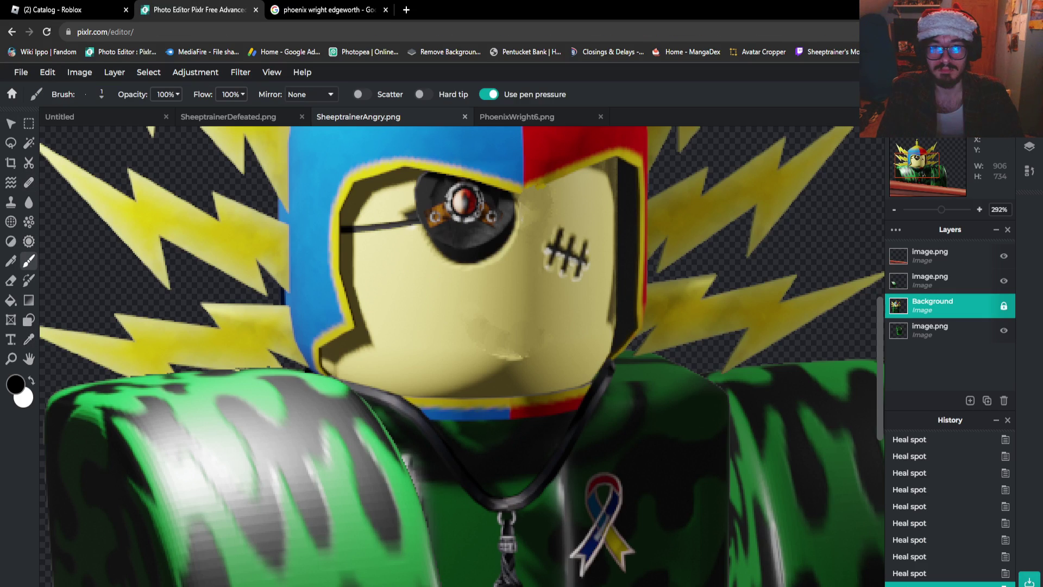
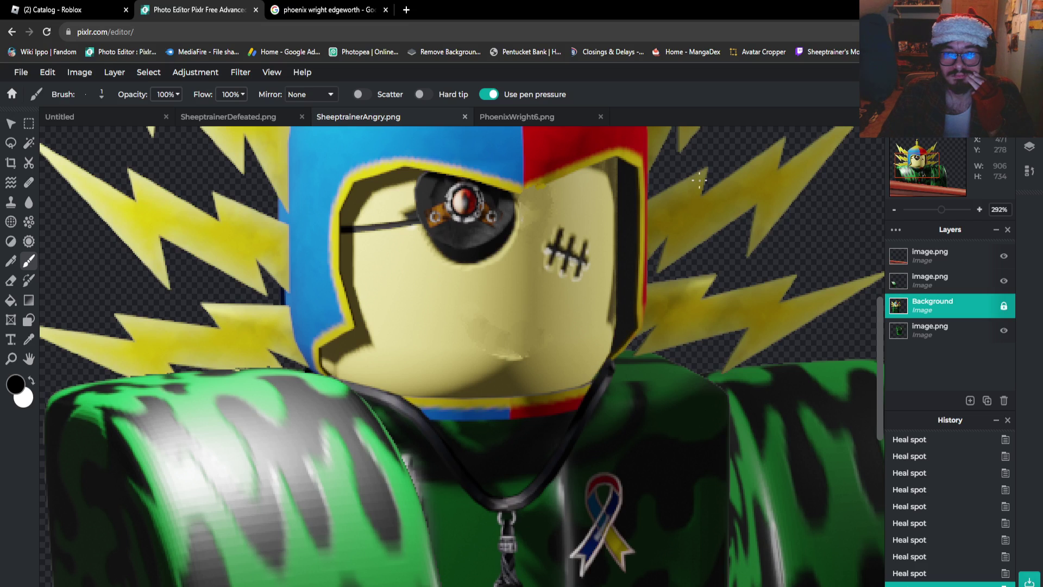
left_click(93, 94)
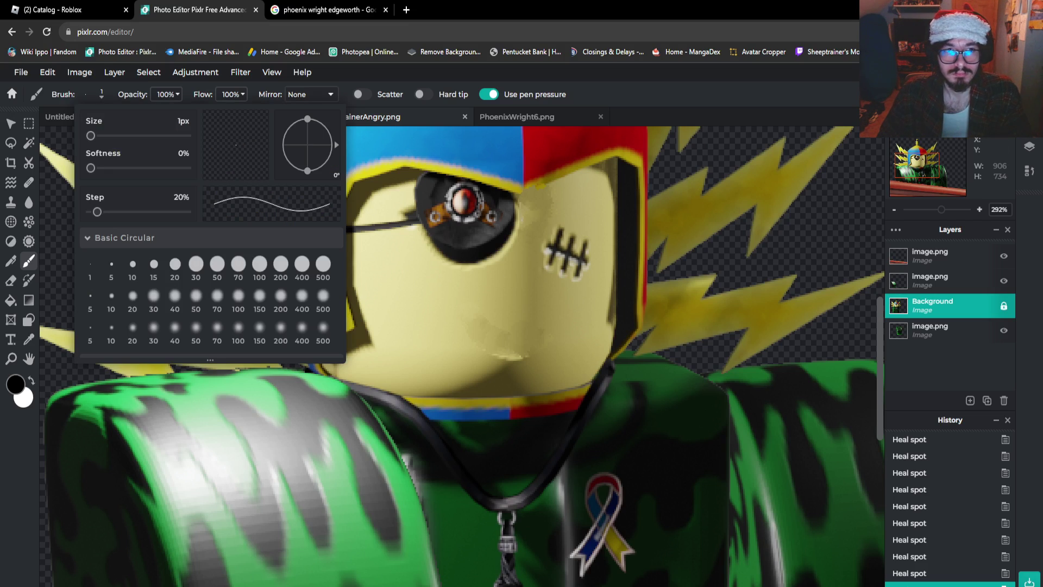
left_click(180, 120)
type("0")
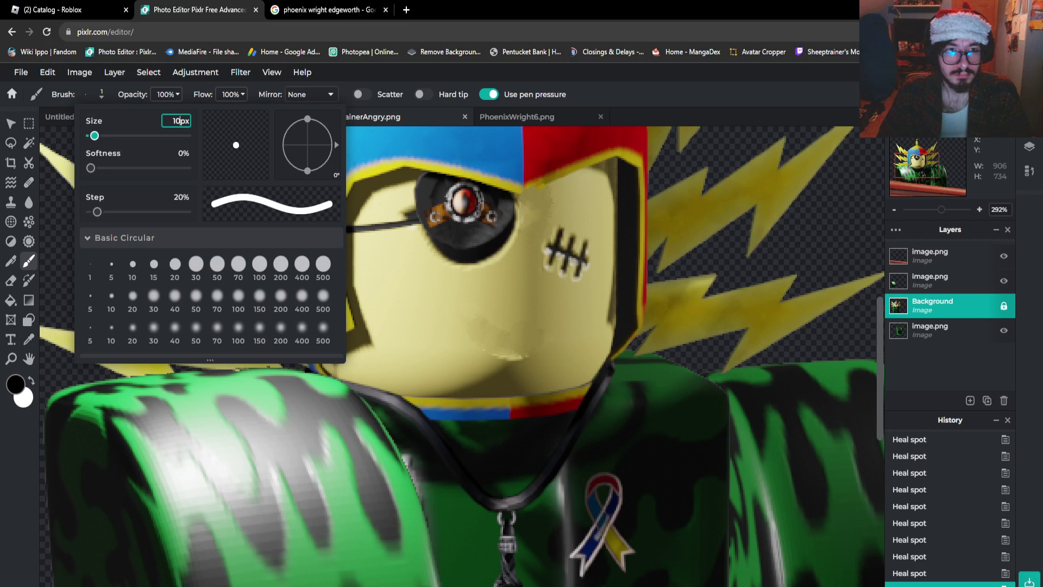
left_click(500, 310)
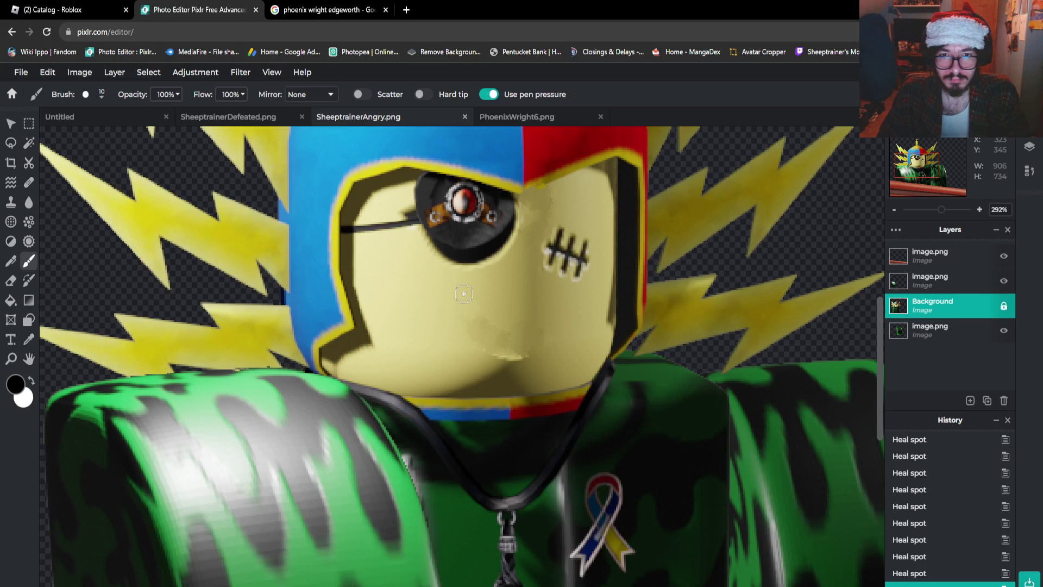
mouse_move(461, 282)
left_mouse_down()
mouse_move(447, 339)
mouse_move(459, 357)
mouse_move(509, 374)
mouse_move(533, 362)
mouse_move(554, 337)
mouse_move(553, 313)
mouse_move(510, 278)
mouse_move(472, 278)
mouse_move(459, 317)
mouse_move(467, 340)
mouse_move(501, 355)
mouse_move(530, 337)
mouse_move(527, 307)
mouse_move(474, 278)
left_mouse_up()
key("ctrl+z")
key("ctrl+z")
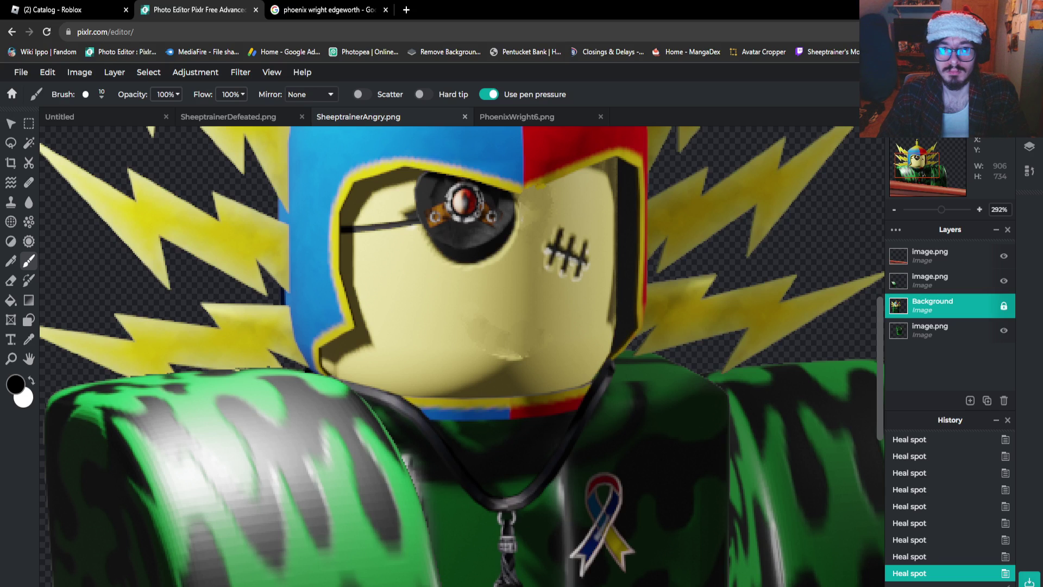
Paint a thick black rounded outline of an open, shouting mouth on the lower face below the eyepatch
mouse_move(479, 282)
left_mouse_down()
mouse_move(451, 332)
mouse_move(471, 362)
mouse_move(508, 362)
mouse_move(543, 322)
mouse_move(522, 278)
mouse_move(496, 271)
mouse_move(484, 282)
left_mouse_up()
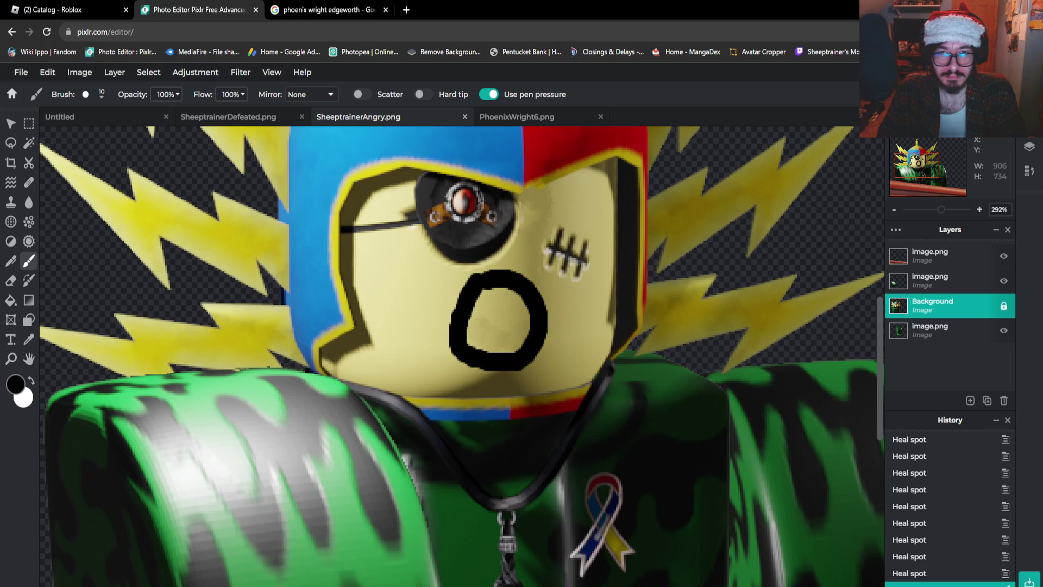
Sample the pink tongue colour from the mouth in SheeptrainerDefeated.png and fill the inside of the new mouth outline with it
left_click(228, 117)
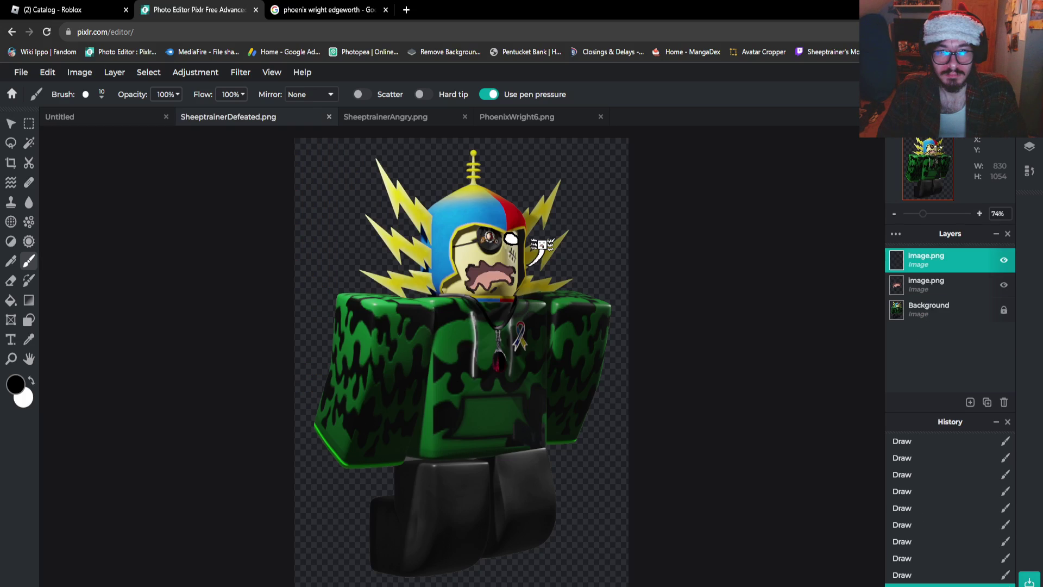
scroll(473, 288, "up", 10)
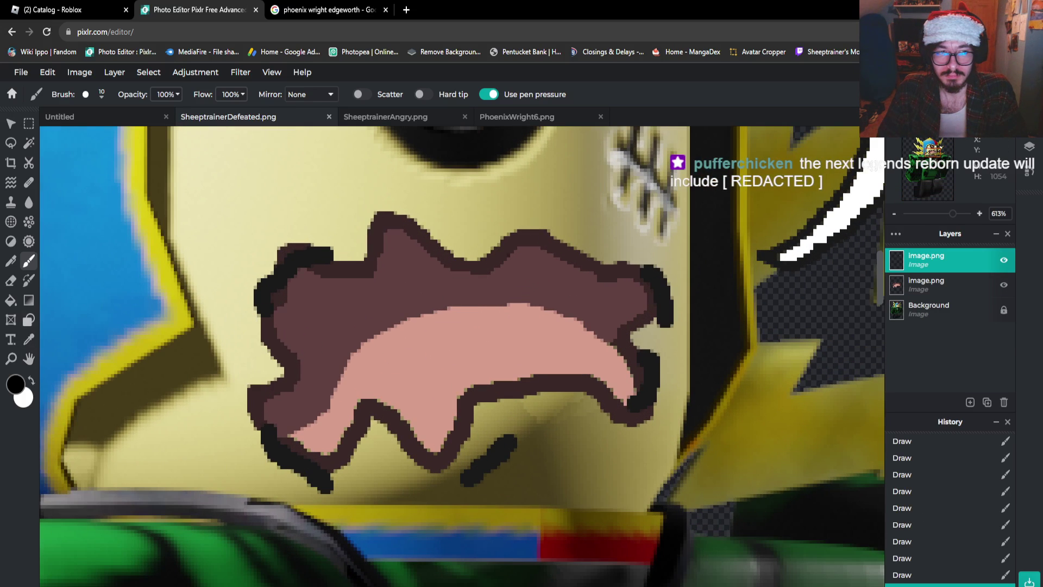
left_click(29, 340)
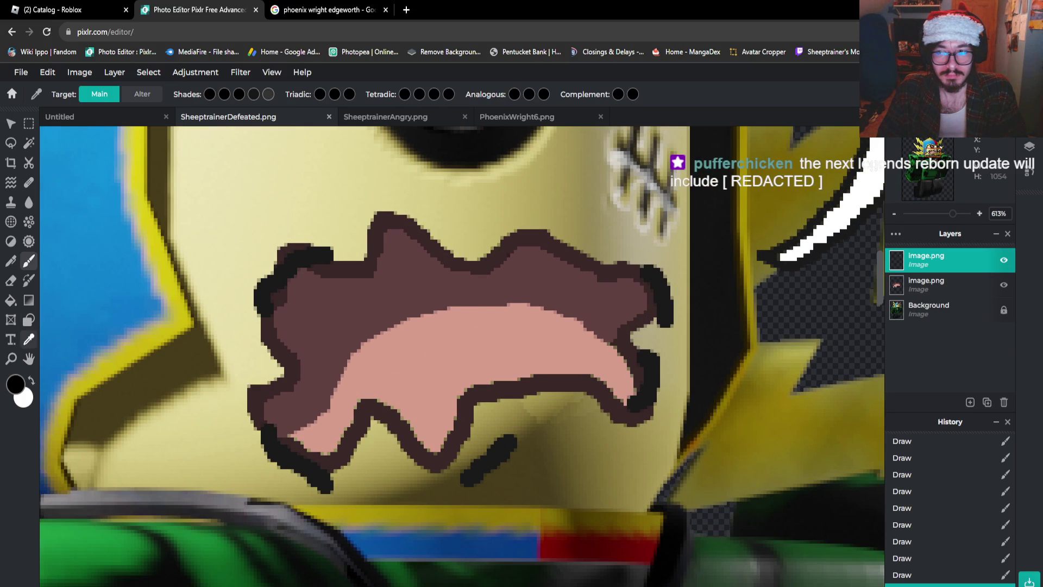
left_click(484, 324)
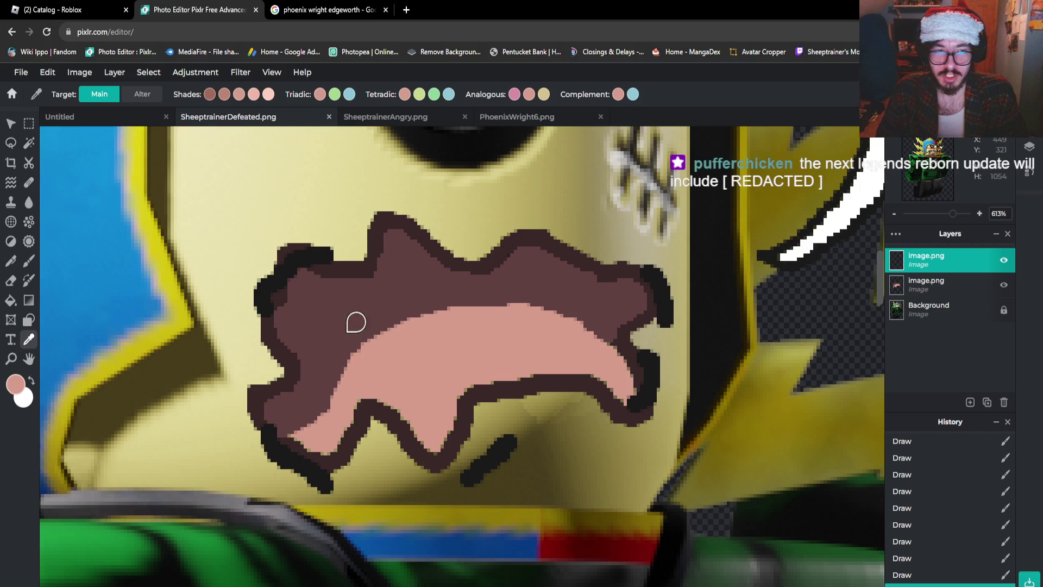
left_click(370, 117)
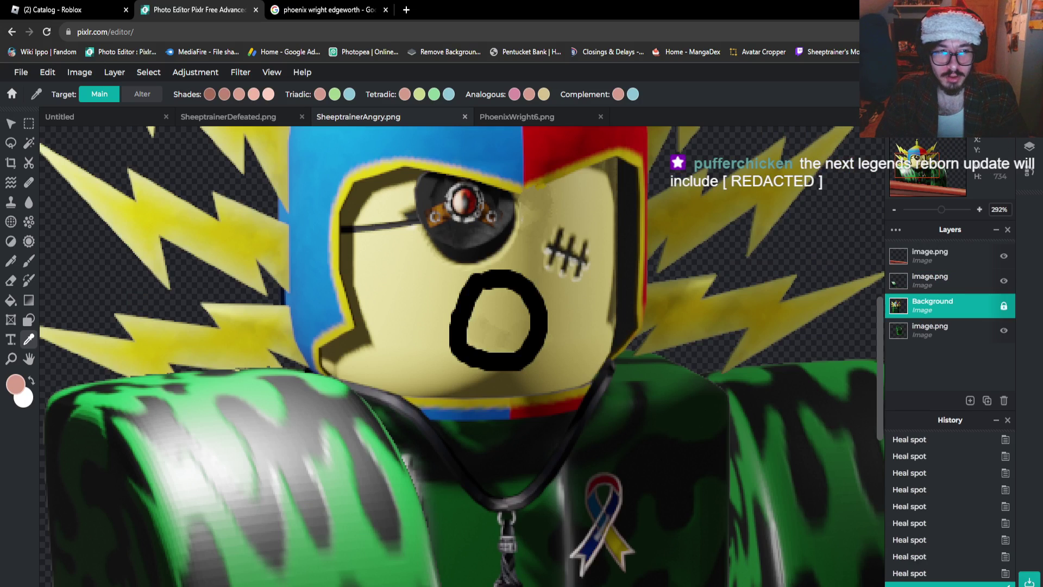
scroll(559, 302, "up", 3)
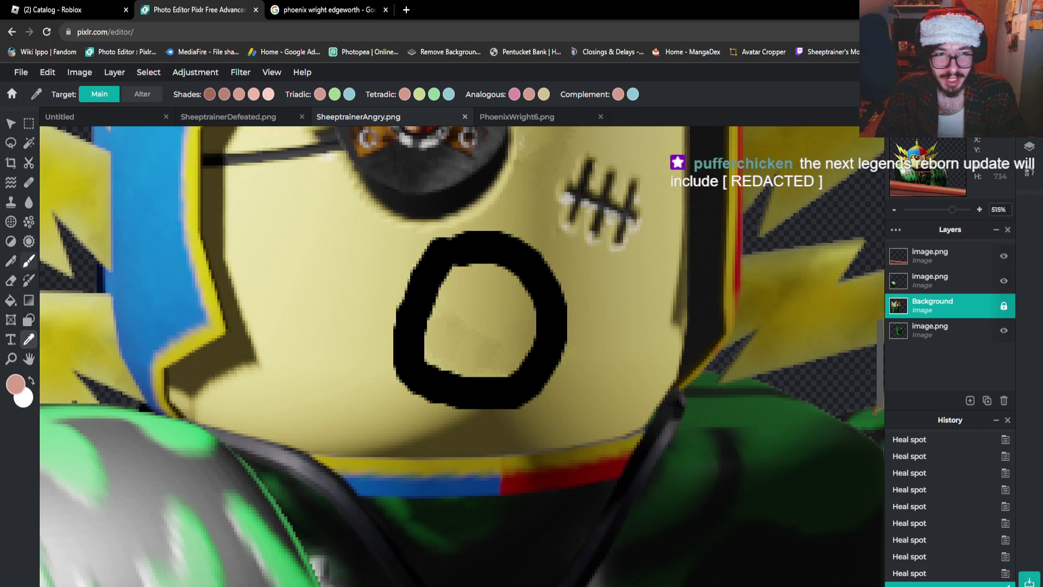
left_click(28, 260)
left_click(442, 325)
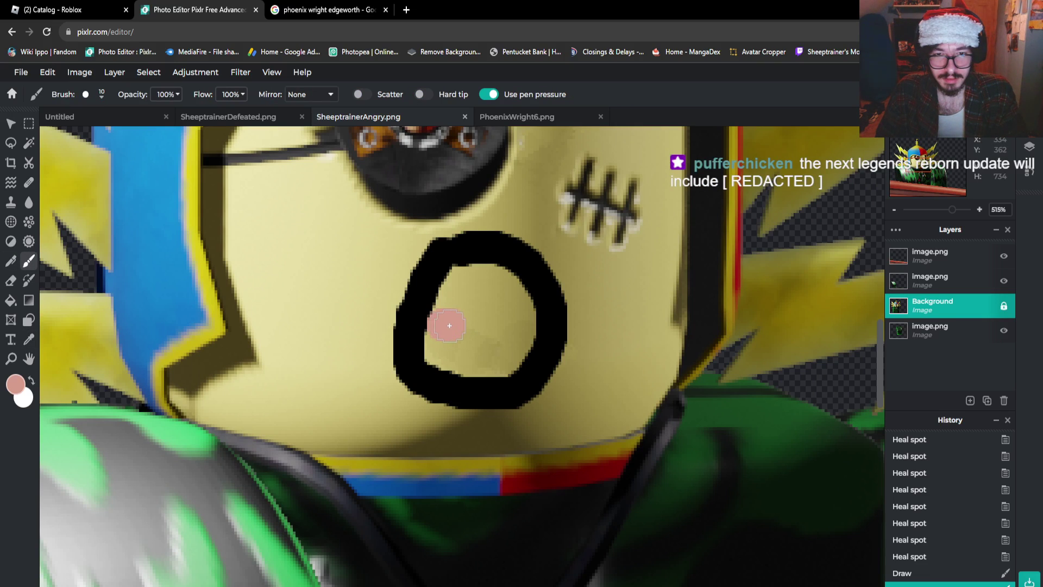
key("ctrl+z")
left_click(10, 300)
left_click(464, 327)
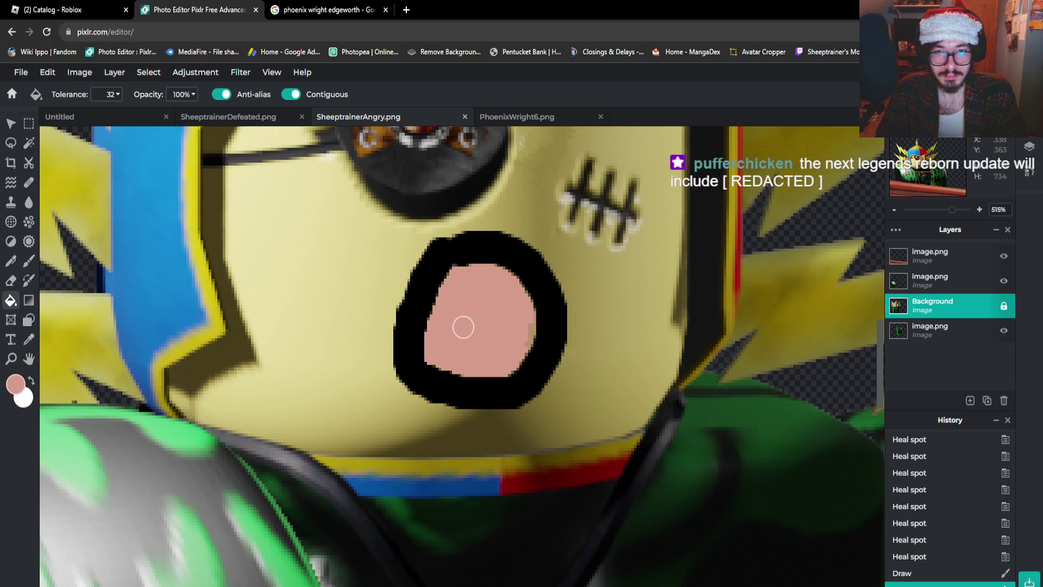
Sample the maroon mouth colour from SheeptrainerDefeated.png and paint the upper half of the mouth interior with a 5 px brush
left_click(229, 117)
left_click(29, 339)
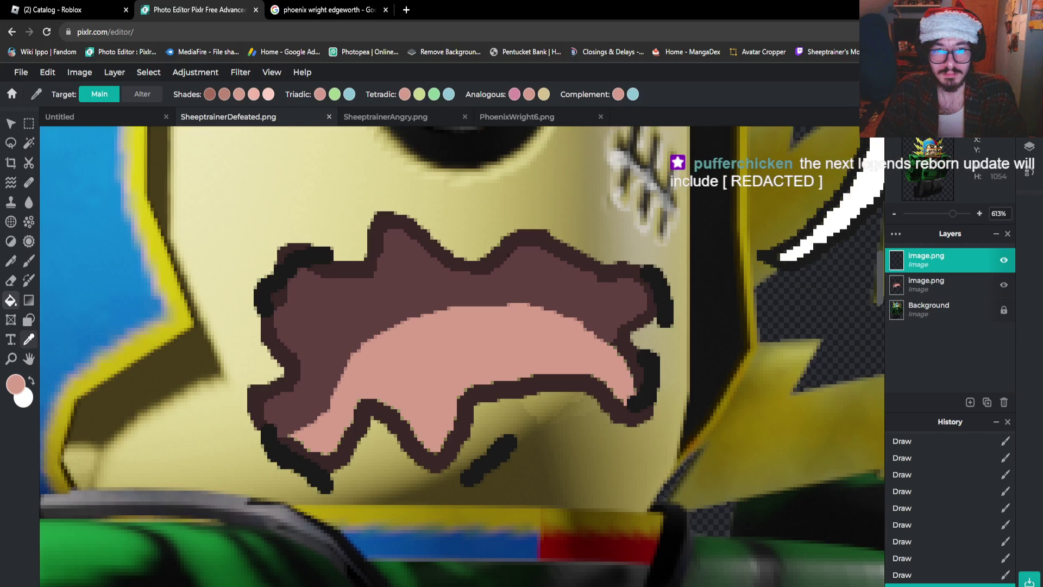
left_click(367, 294)
left_click(381, 117)
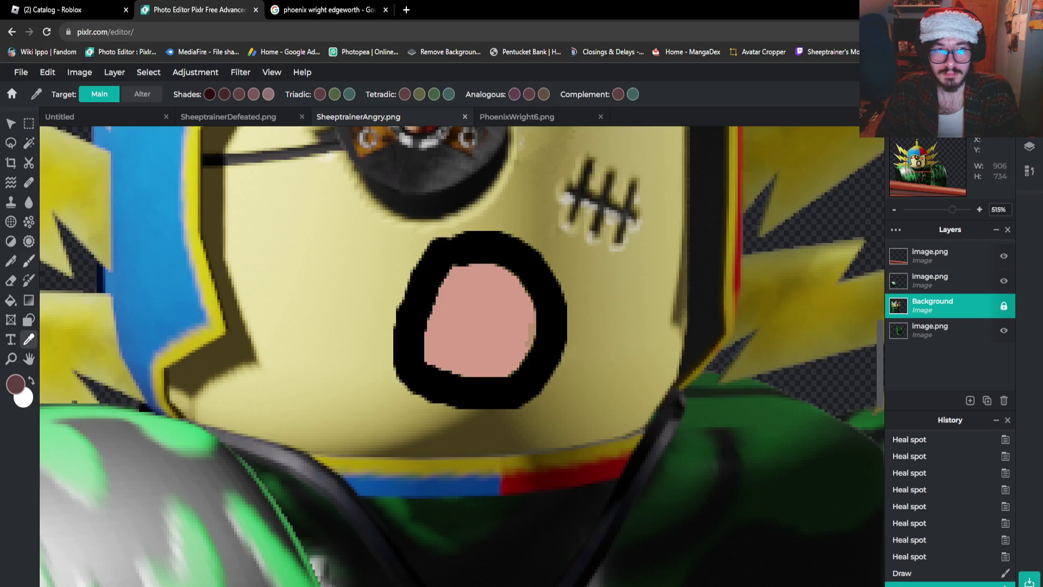
left_click(29, 261)
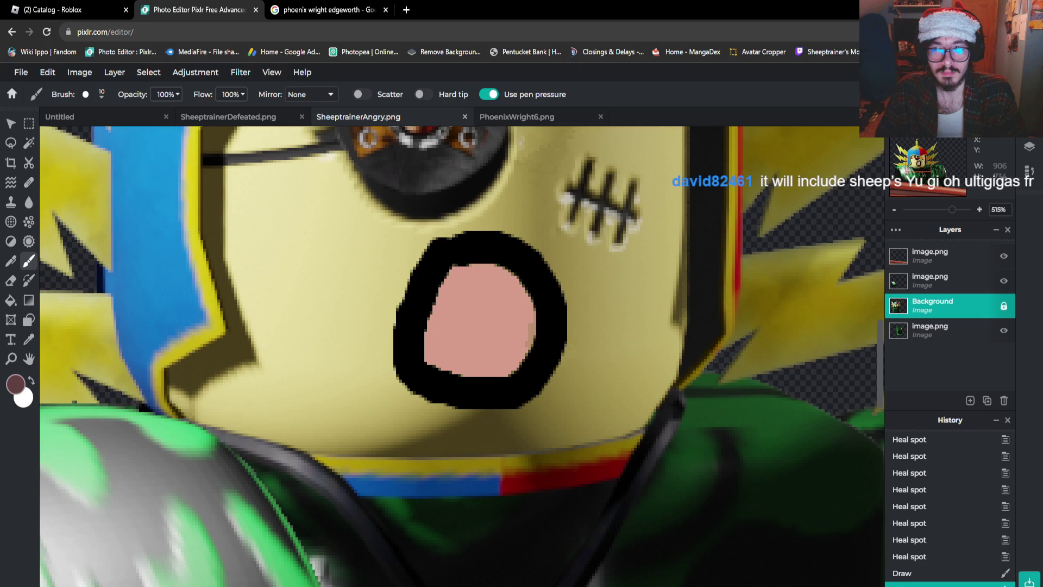
left_click(92, 94)
double_click(176, 120)
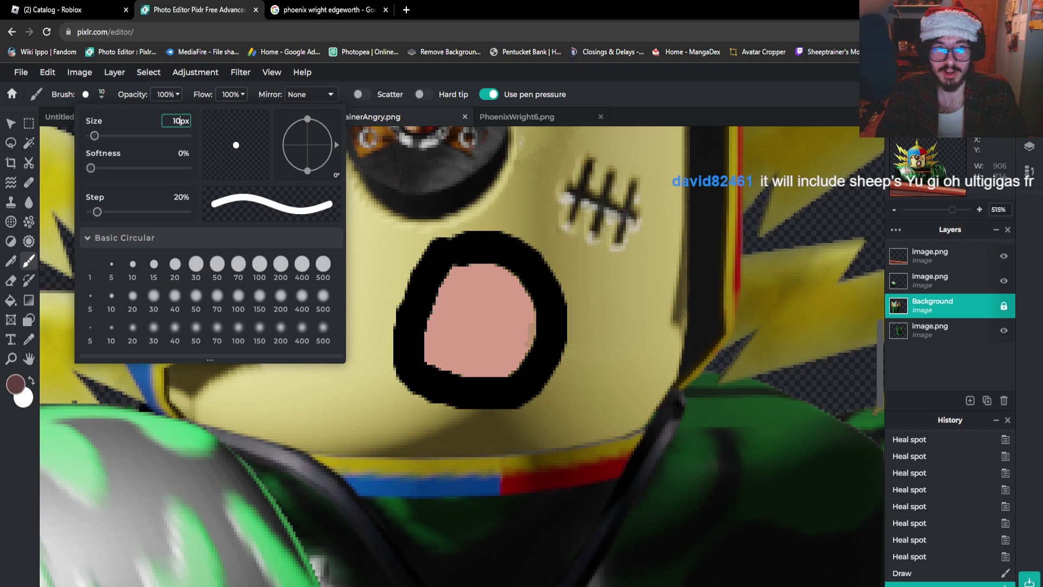
type("5")
key("Return")
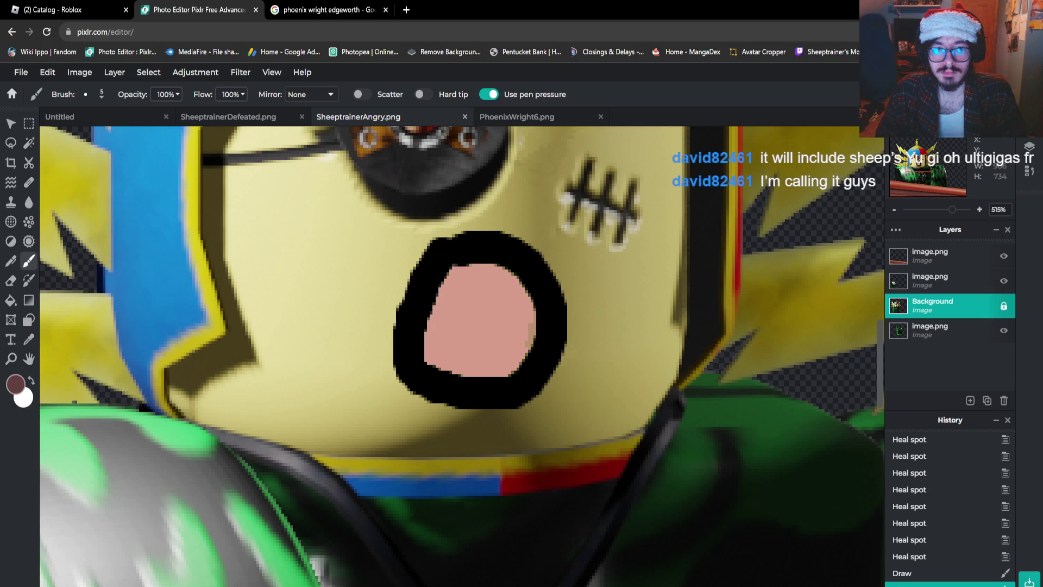
mouse_move(443, 296)
left_mouse_down()
mouse_move(495, 323)
mouse_move(532, 311)
mouse_move(508, 276)
mouse_move(453, 271)
mouse_move(442, 296)
mouse_move(473, 308)
mouse_move(525, 310)
mouse_move(453, 285)
mouse_move(485, 280)
mouse_move(526, 308)
left_mouse_up()
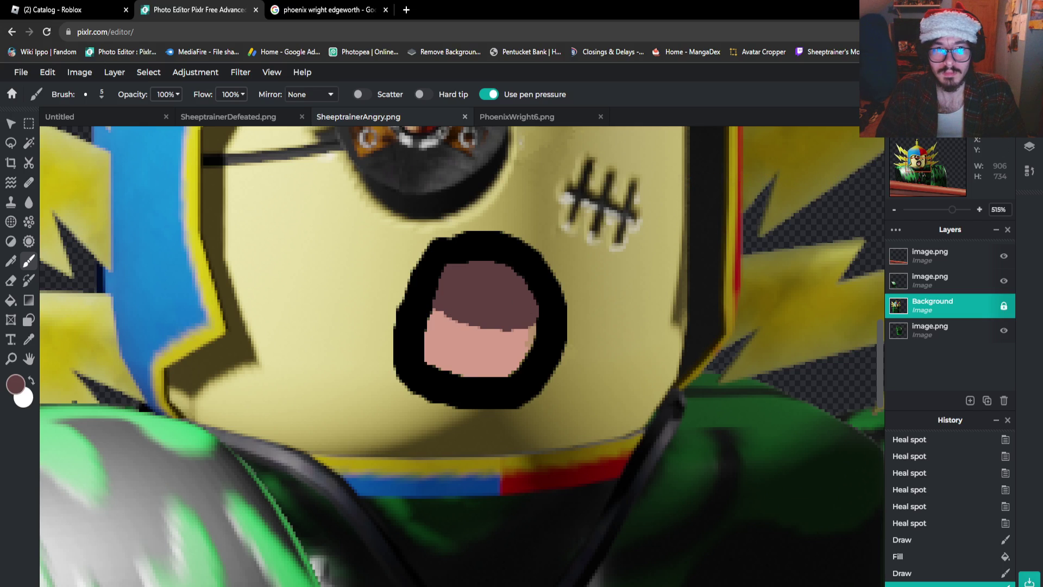
Resample the pink from SheeptrainerDefeated.png and paint over the leftover skin-coloured pixels along the tongue's edge in SheeptrainerAngry.png
left_click(229, 117)
key("i")
left_click(405, 331)
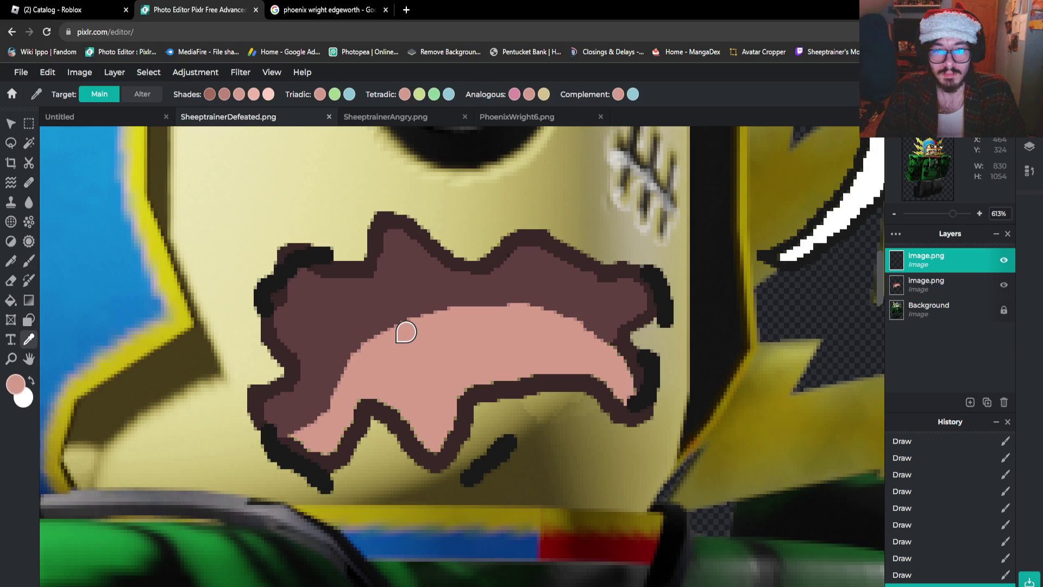
left_click(359, 117)
key("b")
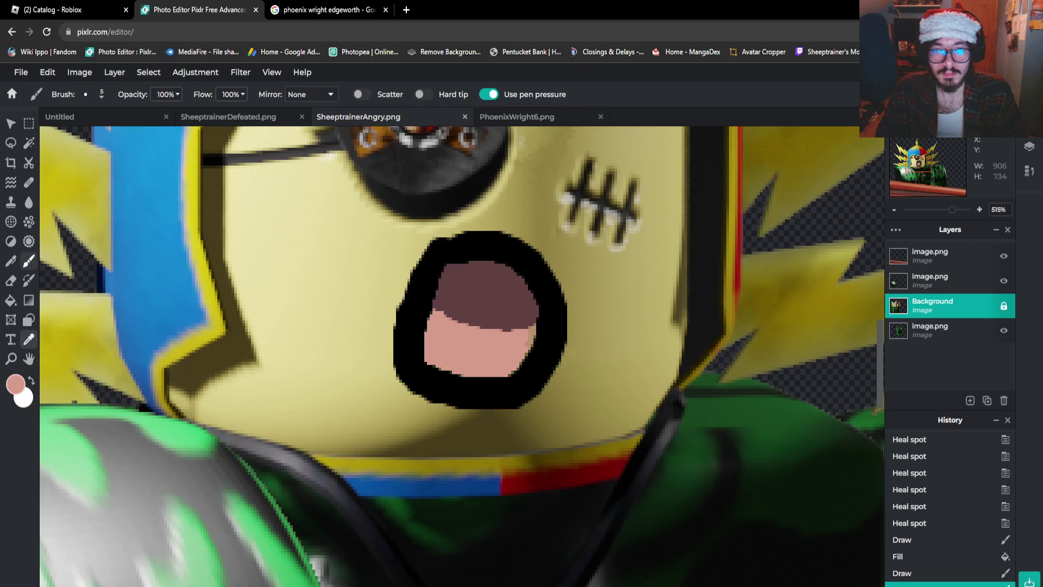
left_click_drag(528, 329, 526, 341)
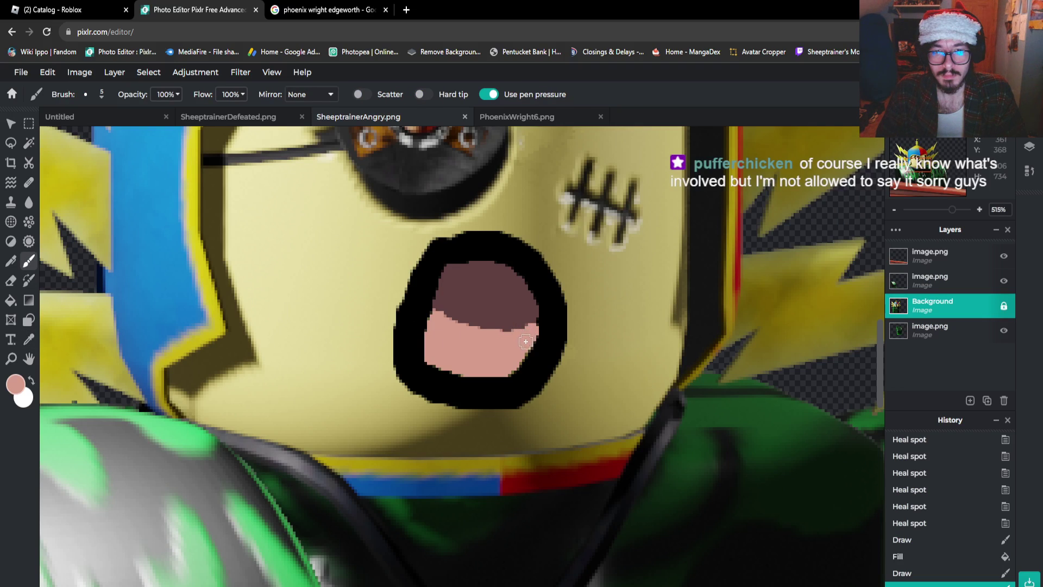
left_click(514, 357)
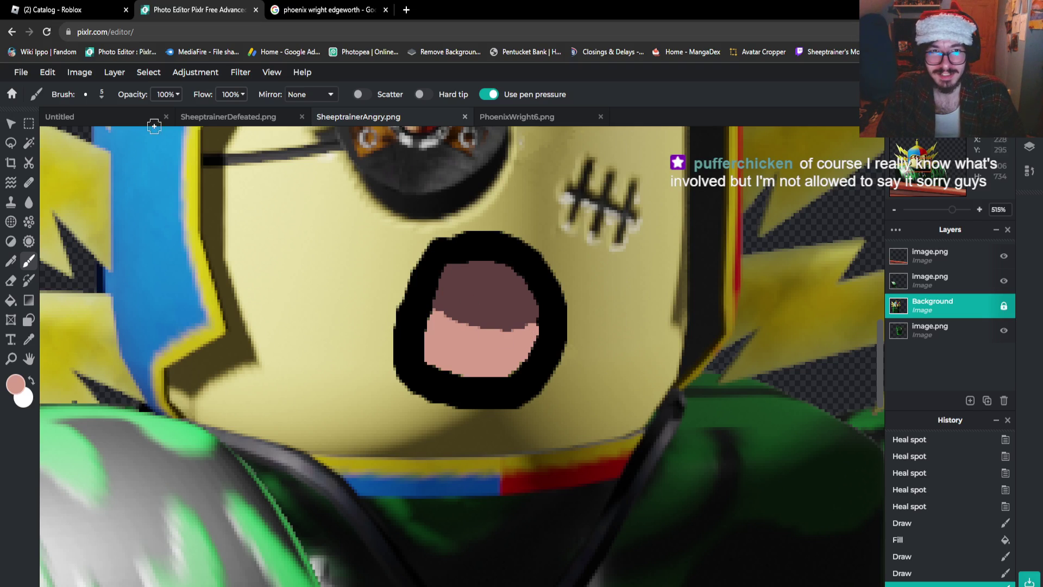
Sample the dark brown mouth outline colour from SheeptrainerDefeated.png and fill the black mouth outline in SheeptrainerAngry.png with it
left_click(228, 116)
left_click(29, 338)
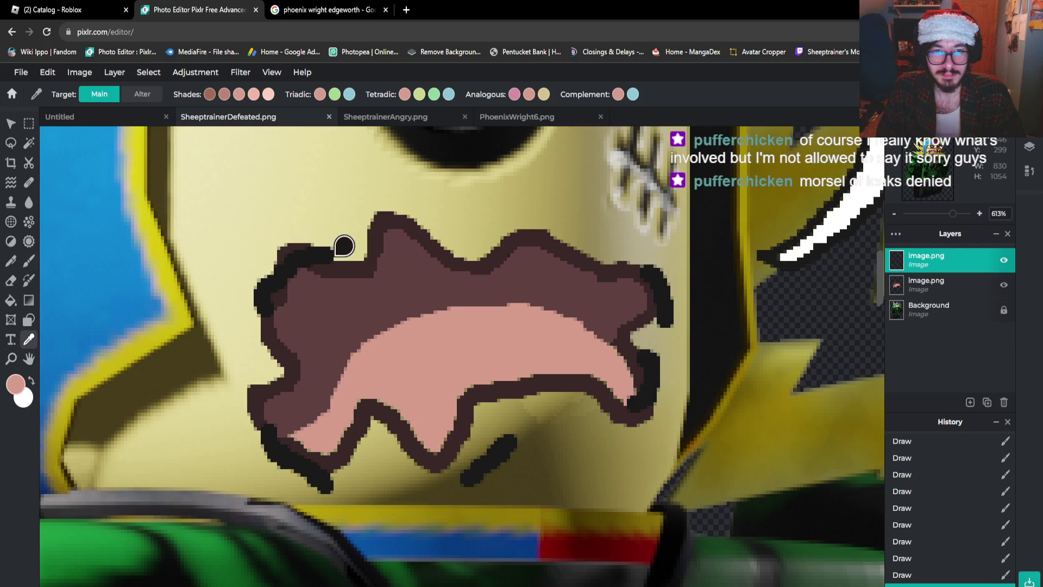
left_click(373, 256)
left_click(375, 116)
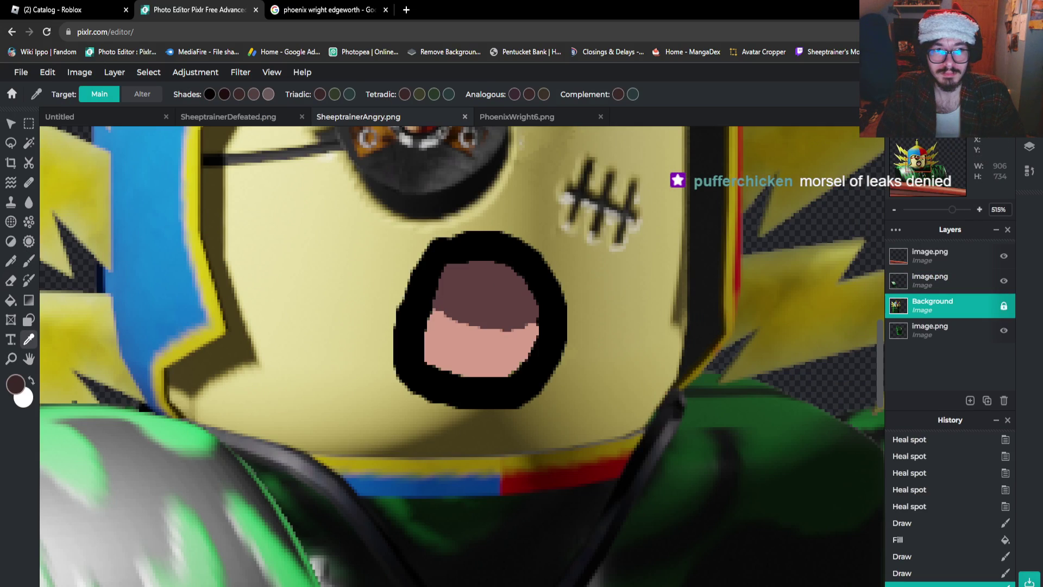
left_click(10, 299)
left_click(459, 246)
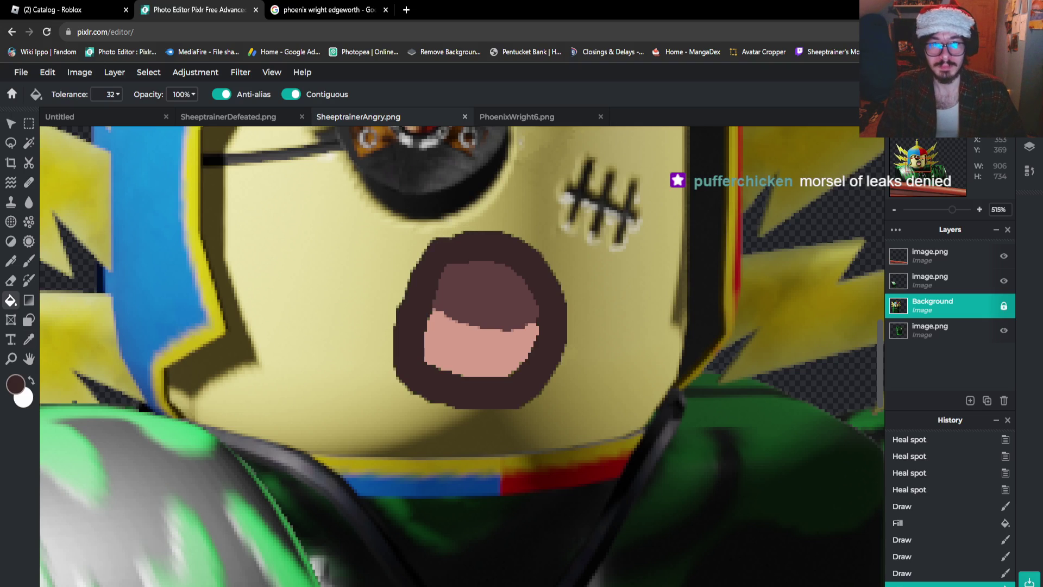
Paint white upper and lower rows of teeth inside the open mouth with the brush
left_click(29, 260)
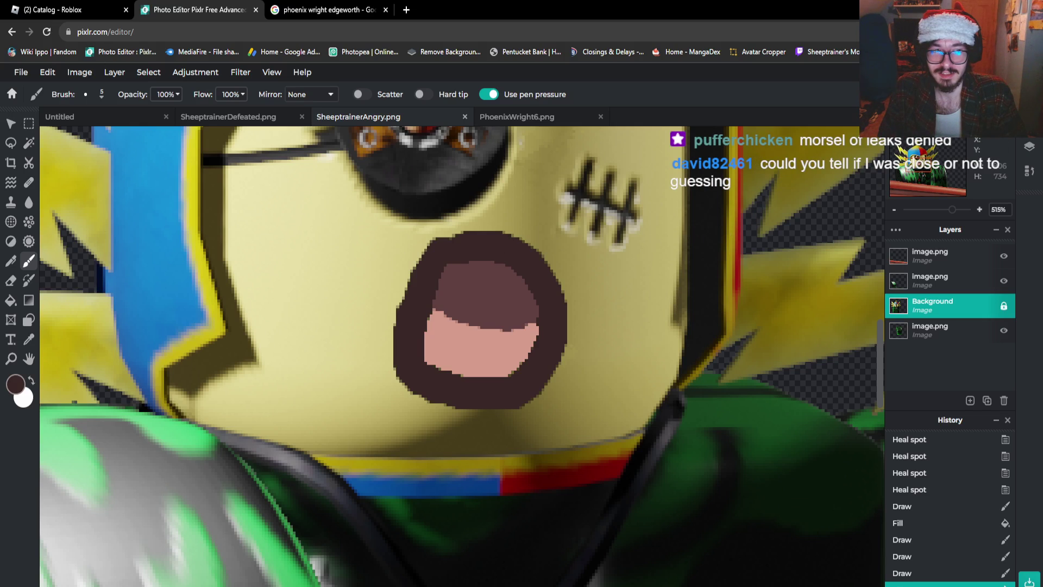
left_click(31, 380)
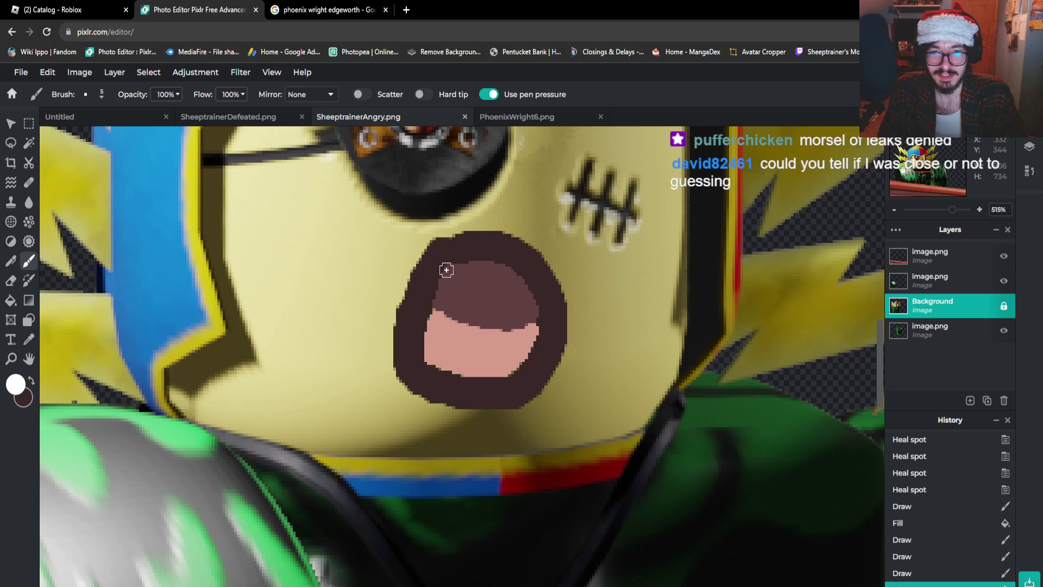
mouse_move(446, 270)
left_mouse_down()
mouse_move(469, 267)
mouse_move(479, 285)
mouse_move(494, 268)
mouse_move(501, 282)
mouse_move(526, 291)
left_mouse_up()
key("ctrl+z")
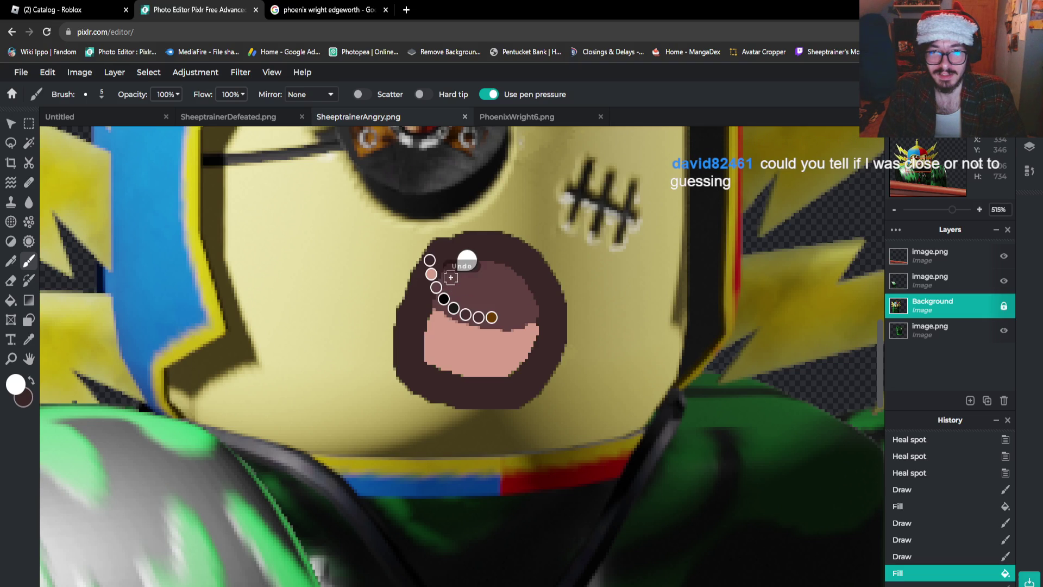
mouse_move(432, 280)
left_mouse_down()
mouse_move(459, 266)
mouse_move(463, 287)
mouse_move(473, 286)
mouse_move(480, 265)
mouse_move(482, 284)
mouse_move(492, 286)
mouse_move(500, 267)
mouse_move(519, 280)
left_mouse_up()
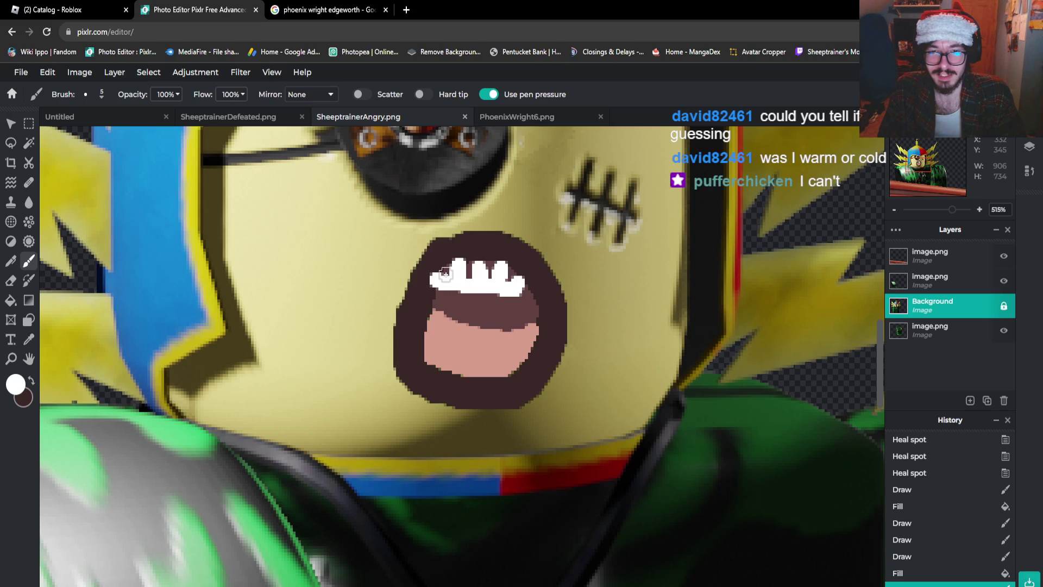
mouse_move(445, 275)
left_mouse_down()
mouse_move(517, 277)
mouse_move(448, 269)
left_mouse_up()
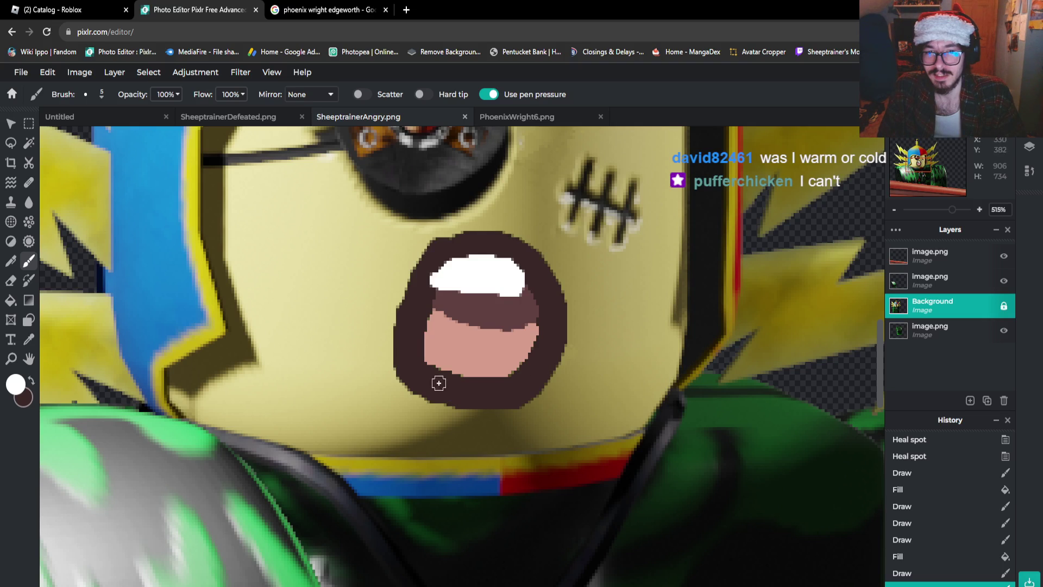
mouse_move(424, 353)
left_mouse_down()
mouse_move(498, 371)
mouse_move(524, 356)
mouse_move(429, 347)
mouse_move(526, 356)
left_mouse_up()
mouse_move(513, 287)
left_mouse_down()
mouse_move(526, 296)
mouse_move(512, 281)
left_mouse_up()
scroll(513, 281, "down", 5)
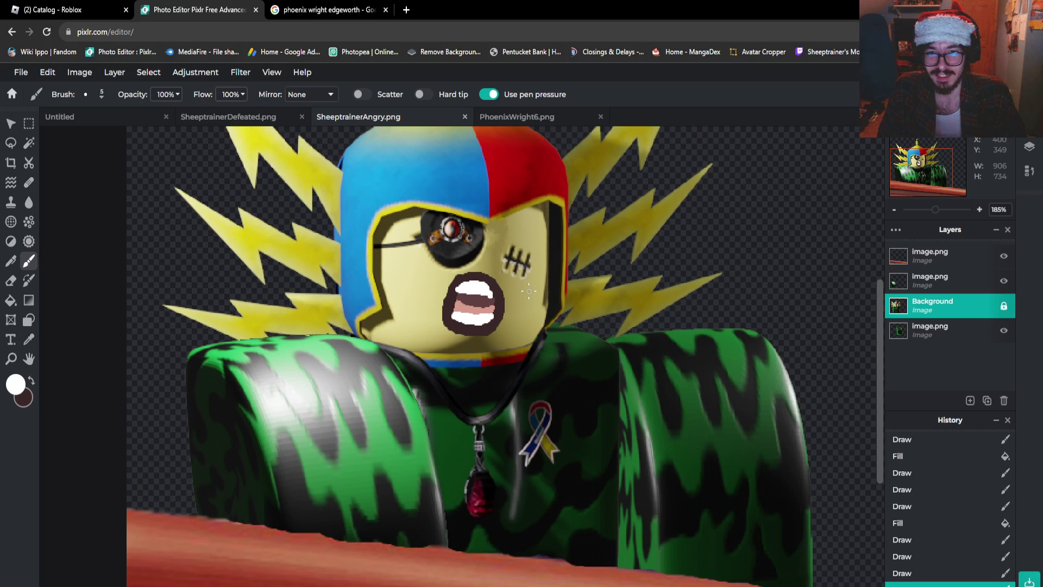
Sample the maroon mouth interior colour and paint over the lower edge of the upper teeth with it
scroll(381, 263, "up", 4)
scroll(380, 264, "up", 2)
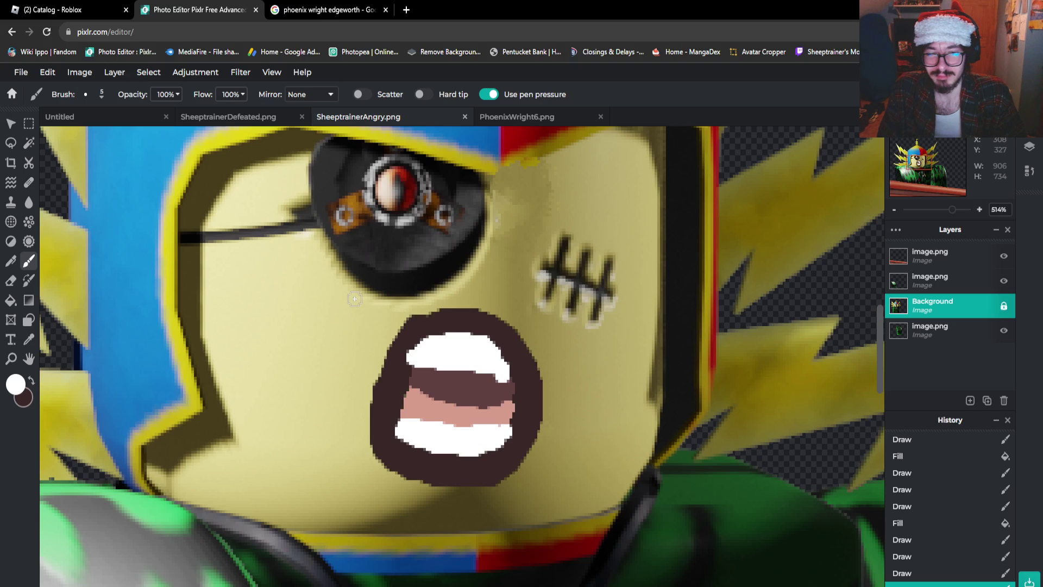
scroll(316, 266, "down", 1)
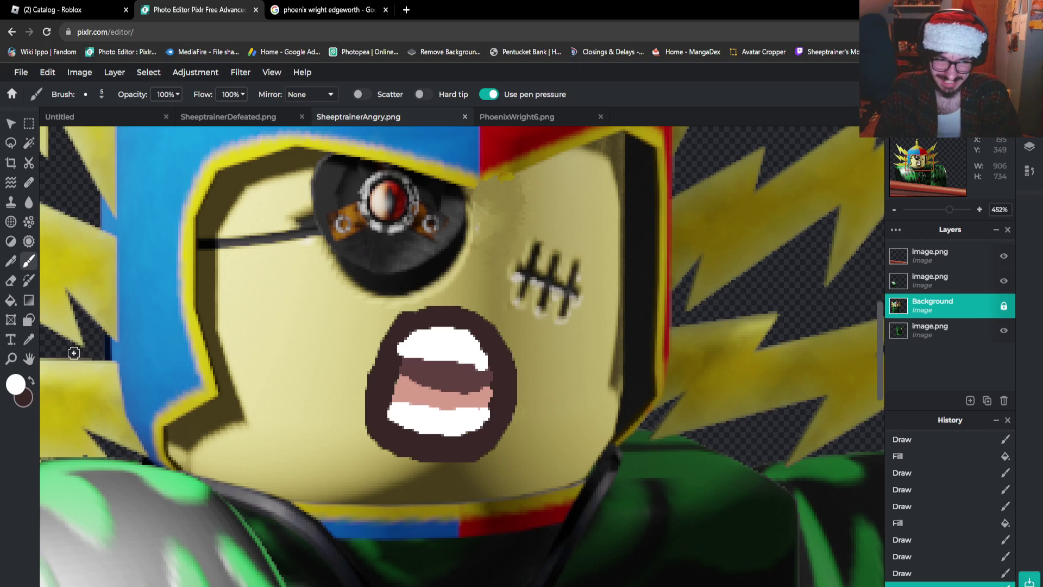
left_click(31, 380)
left_click(29, 339)
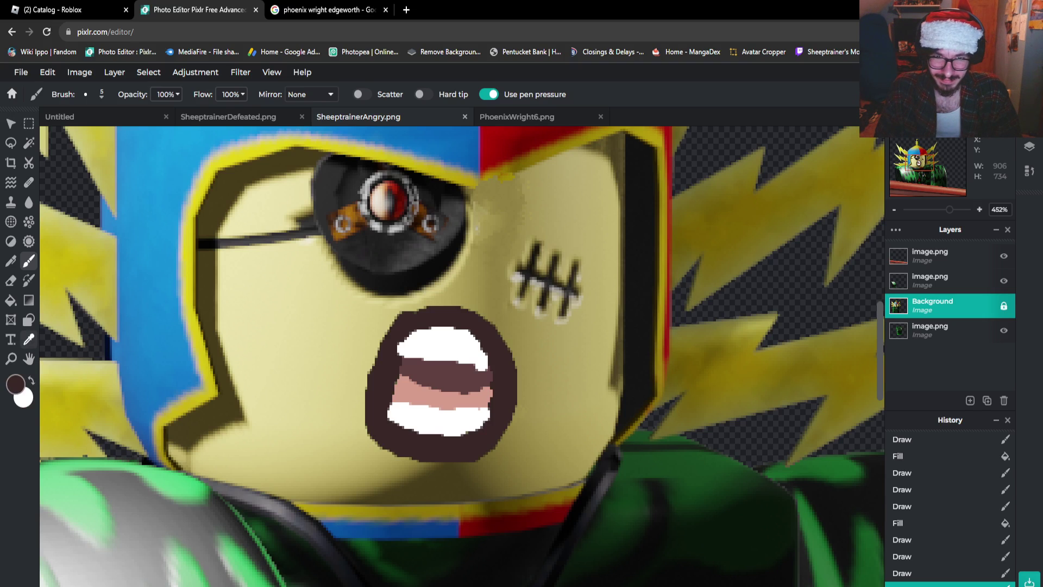
left_click(465, 359)
left_click(29, 260)
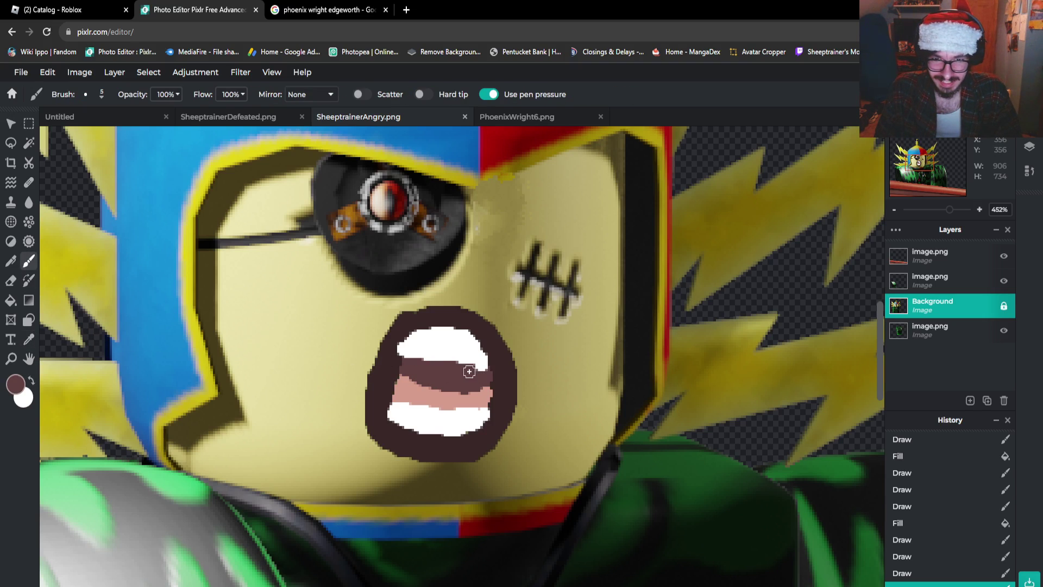
left_click_drag(469, 370, 486, 370)
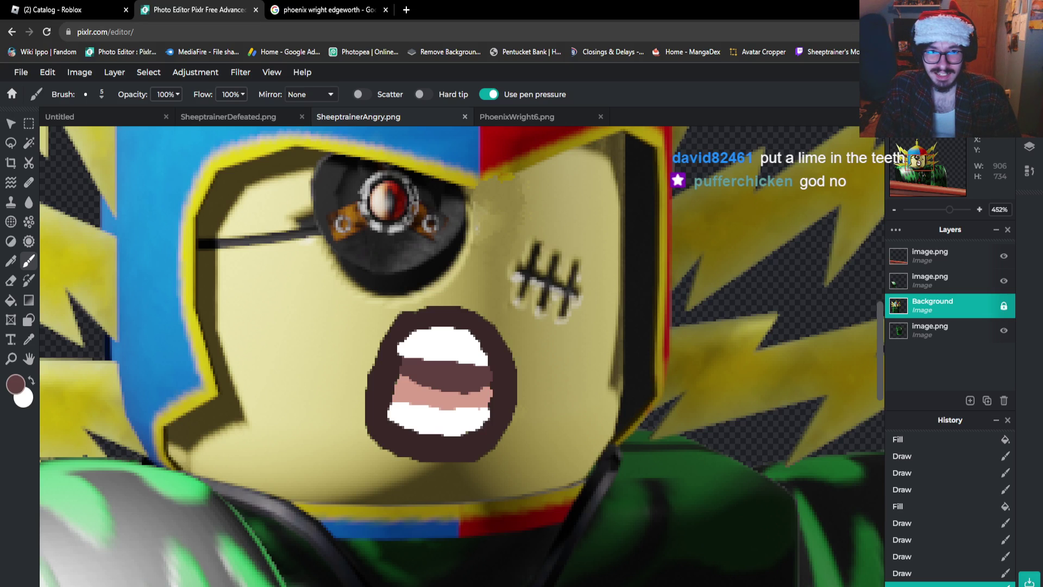
Sample the pink tongue colour and thicken the tongue downward over the upper edge of the lower teeth
left_click(29, 339)
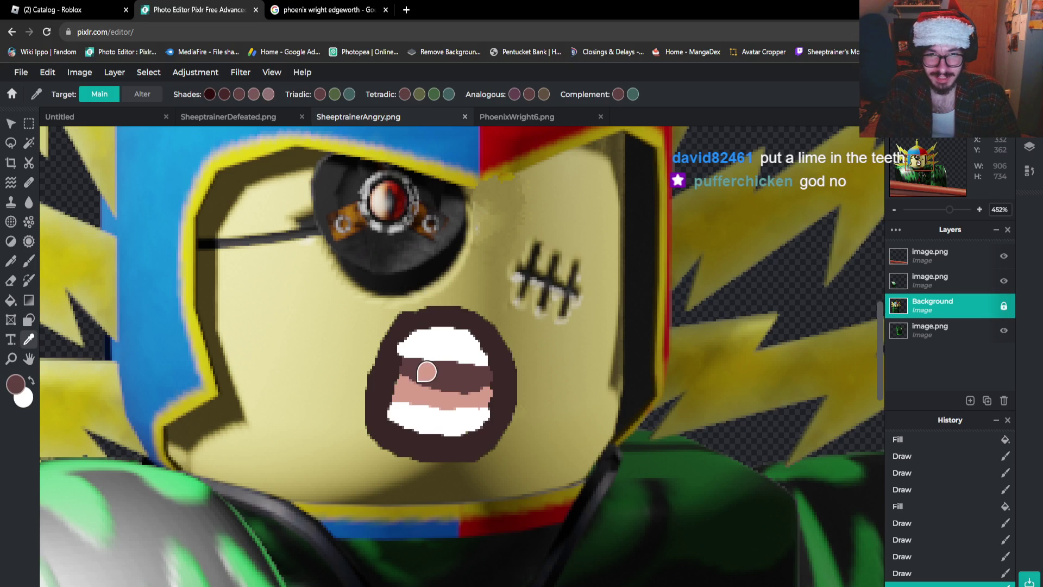
left_click(427, 371)
key("b")
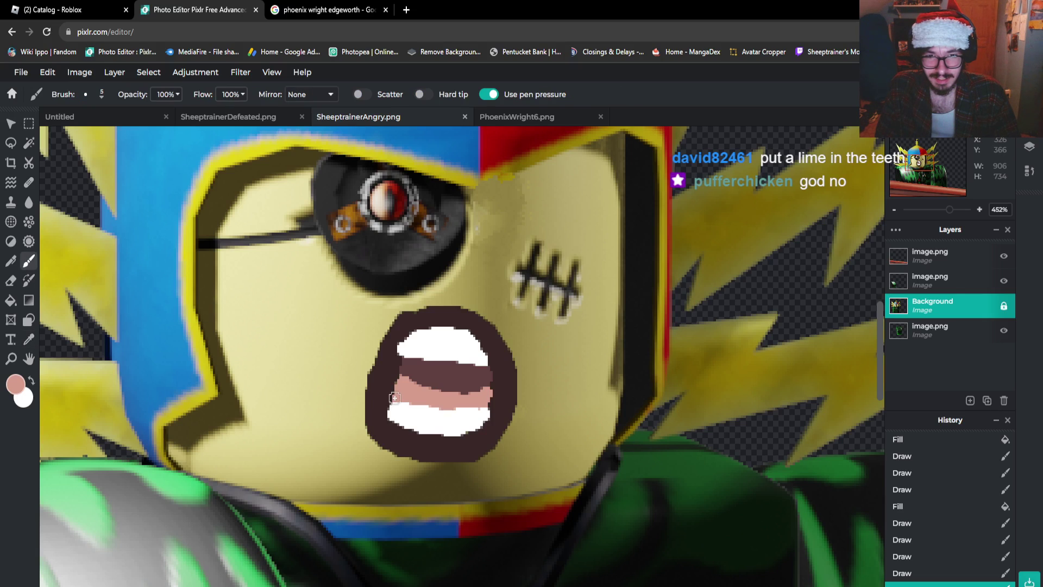
left_click_drag(413, 406, 481, 412)
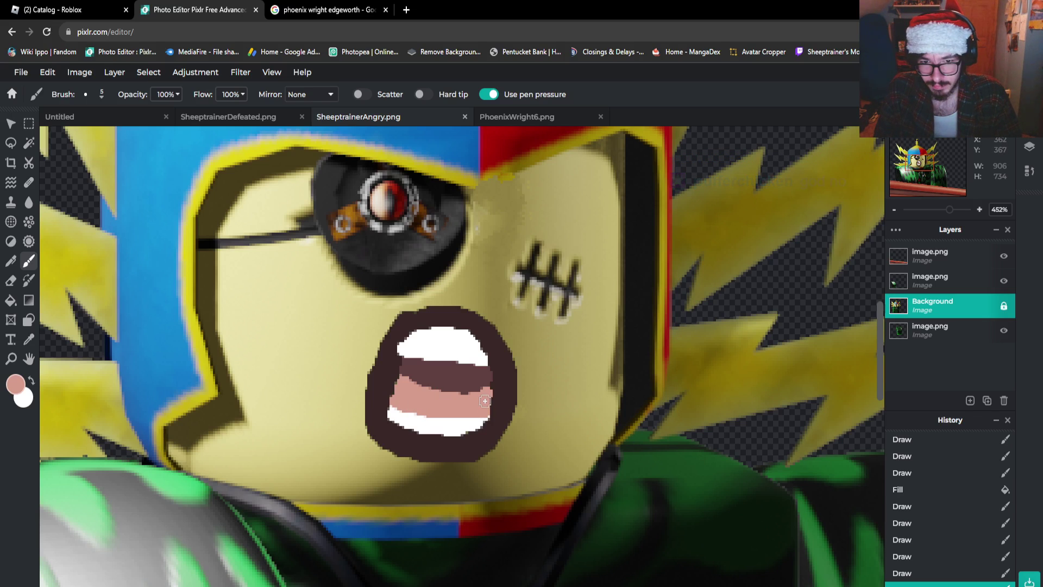
left_click_drag(485, 398, 473, 409)
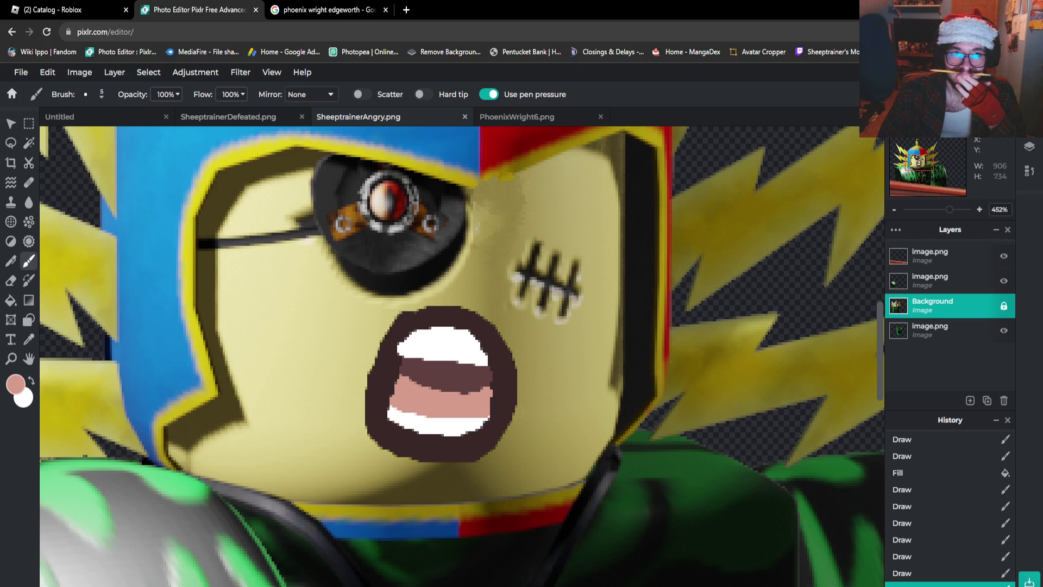
Check the drawn eye in SheeptrainerDefeated.png for reference and set the main colour to black in SheeptrainerAngry.png
left_click(244, 116)
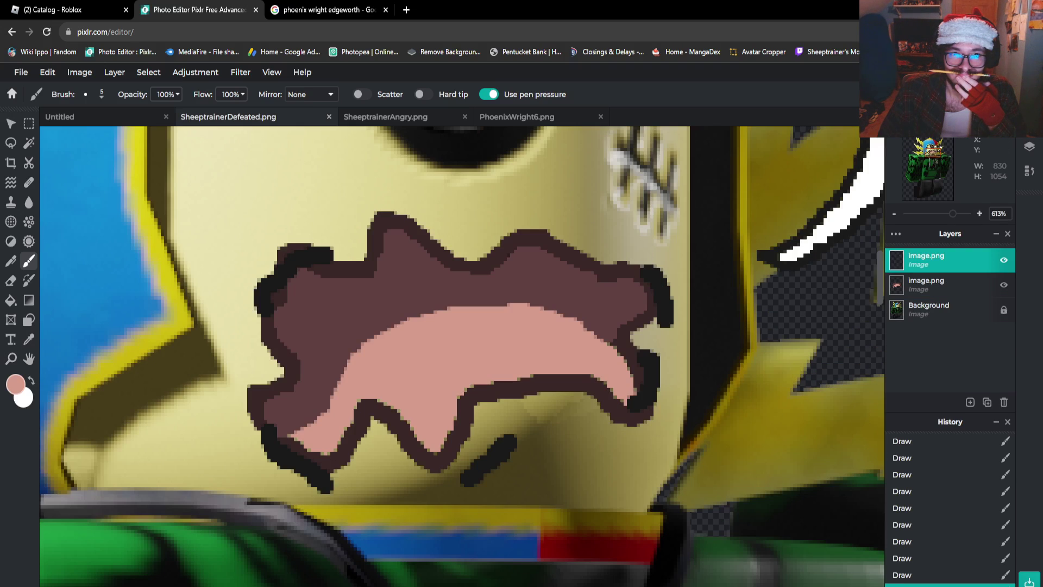
scroll(411, 180, "up", 3)
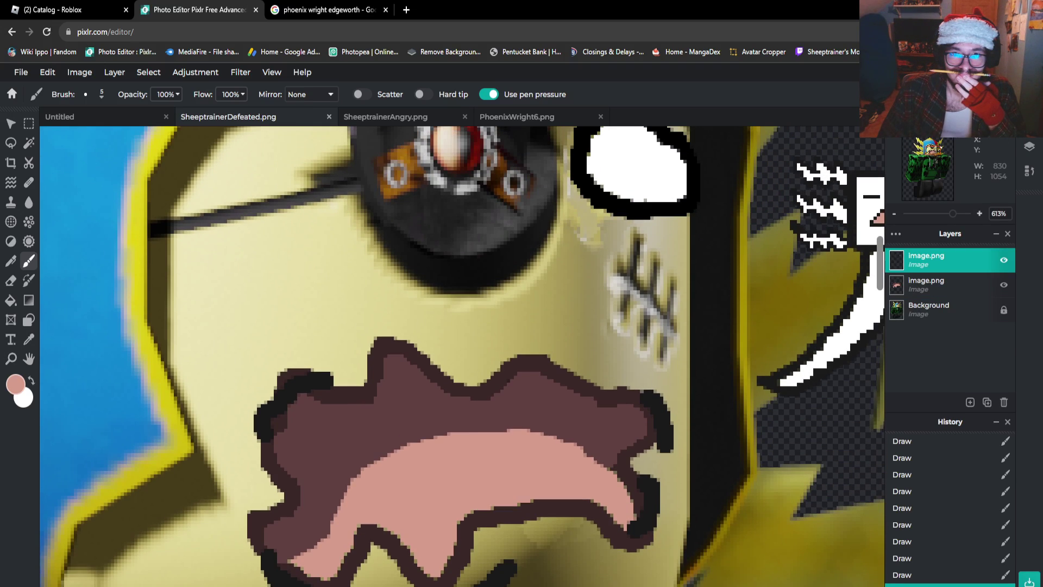
left_click(385, 117)
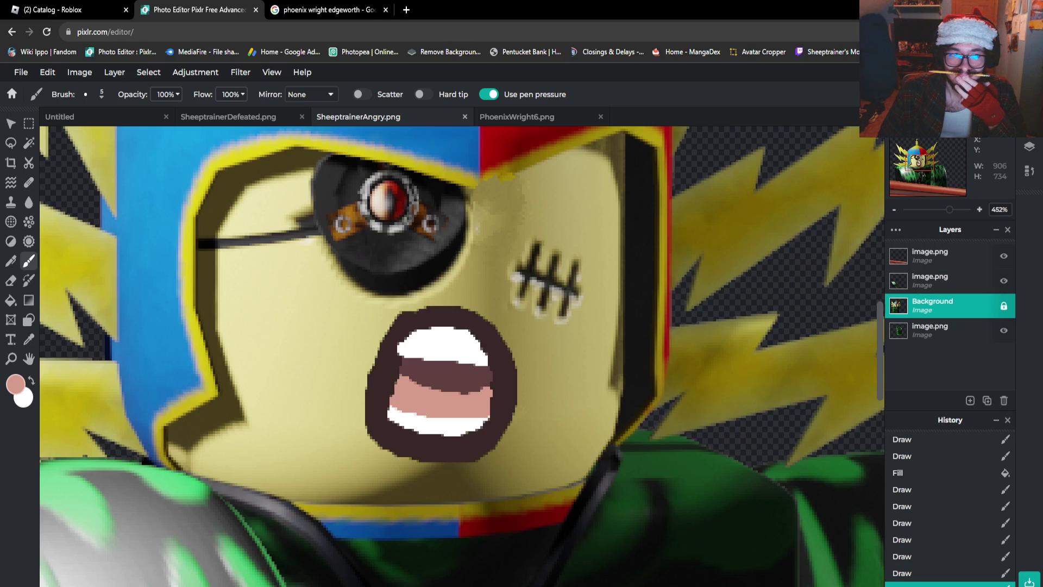
left_click(15, 384)
left_click_drag(478, 337, 535, 404)
left_click(628, 427)
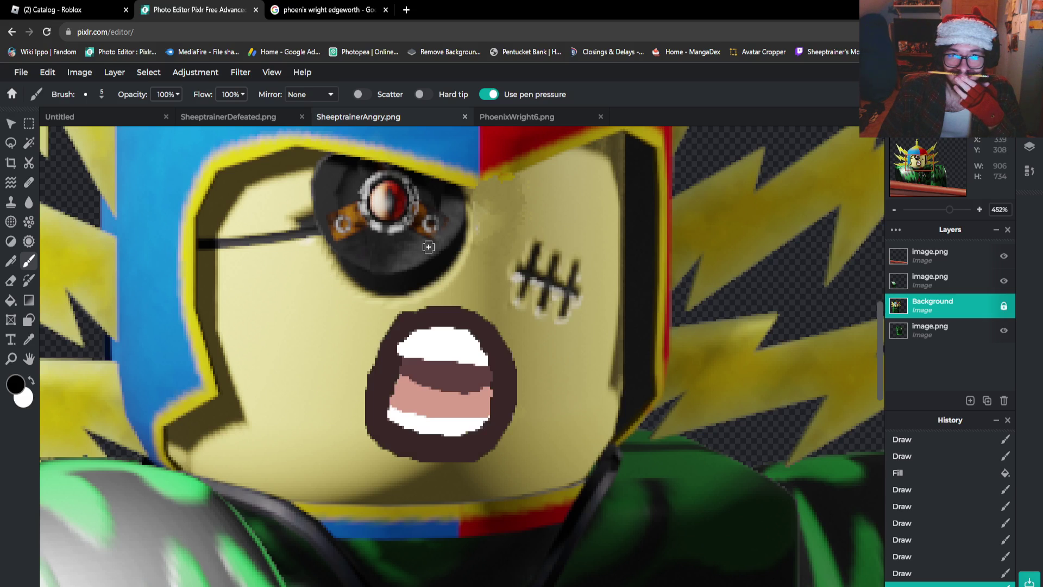
mouse_move(525, 188)
left_mouse_down()
mouse_move(492, 209)
mouse_move(494, 227)
mouse_move(547, 231)
mouse_move(576, 216)
mouse_move(553, 191)
mouse_move(526, 186)
mouse_move(512, 221)
mouse_move(562, 222)
mouse_move(573, 196)
mouse_move(544, 179)
mouse_move(512, 200)
mouse_move(515, 225)
mouse_move(558, 229)
mouse_move(573, 206)
mouse_move(521, 185)
left_mouse_up()
key("ctrl+z")
key("ctrl+z")
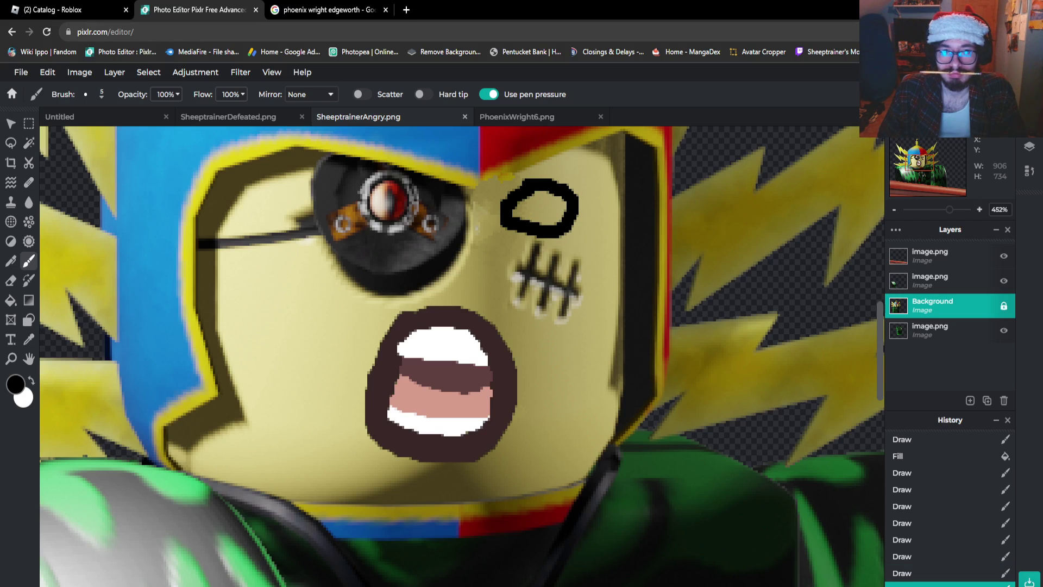
key("ctrl+z")
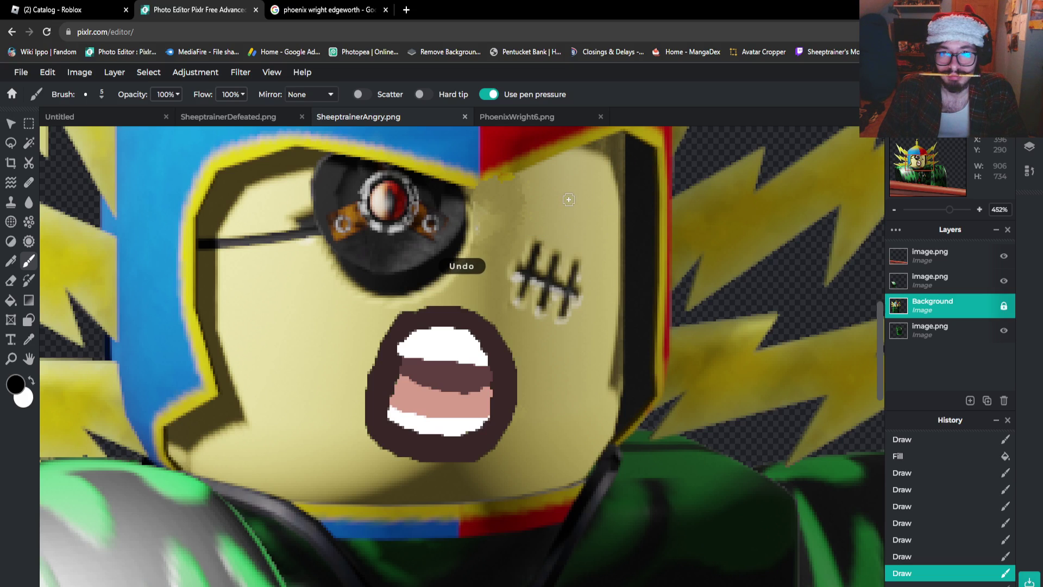
Draw a black oval eye outline with a slanted brow above the stitched scar and fill the eye with white
mouse_move(568, 200)
left_mouse_down()
mouse_move(520, 179)
mouse_move(495, 207)
mouse_move(559, 230)
mouse_move(578, 208)
mouse_move(569, 198)
left_mouse_up()
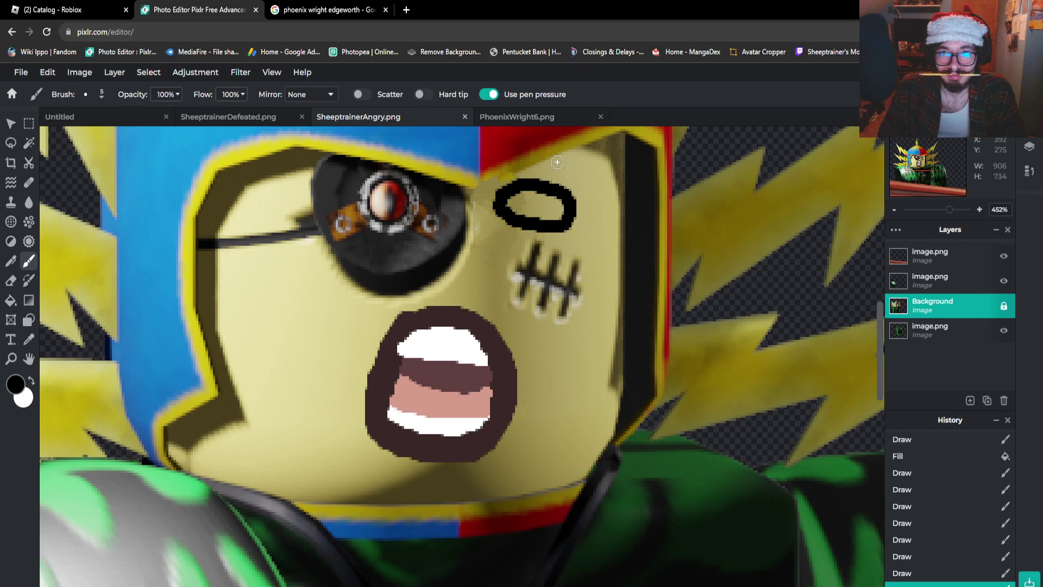
left_click_drag(563, 157, 506, 186)
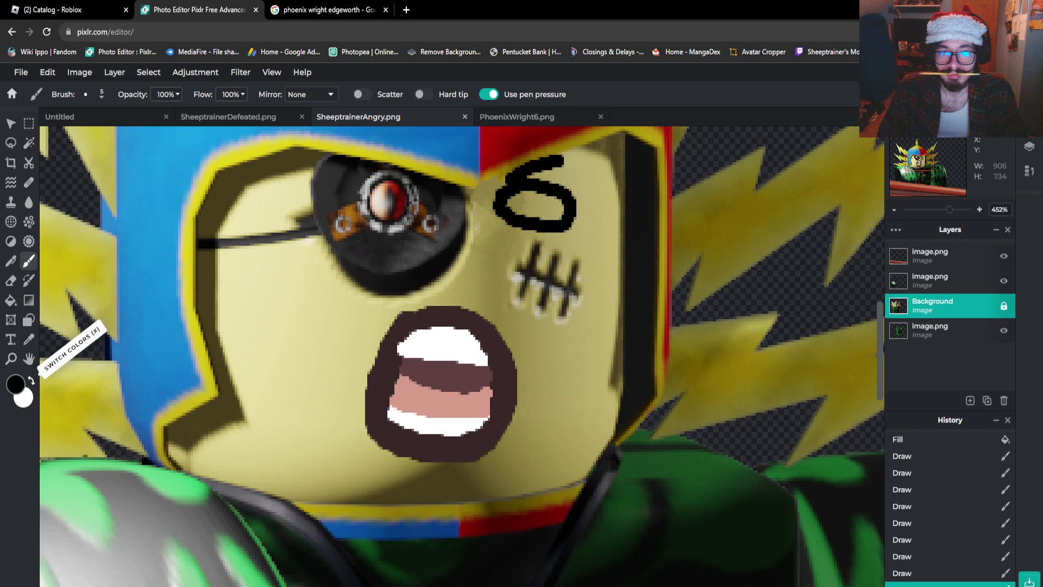
left_click(31, 380)
left_click(11, 300)
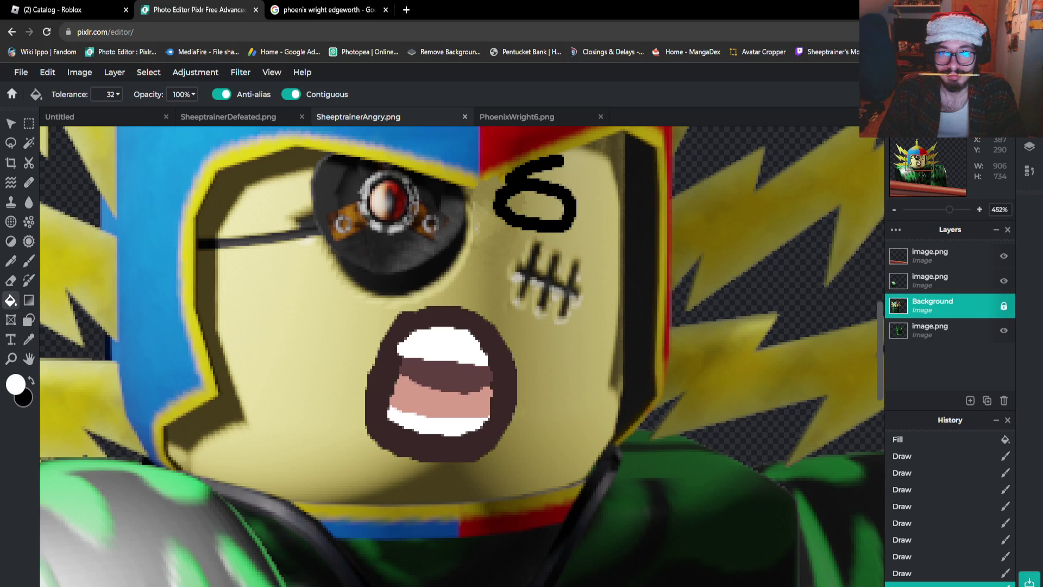
left_click(535, 207)
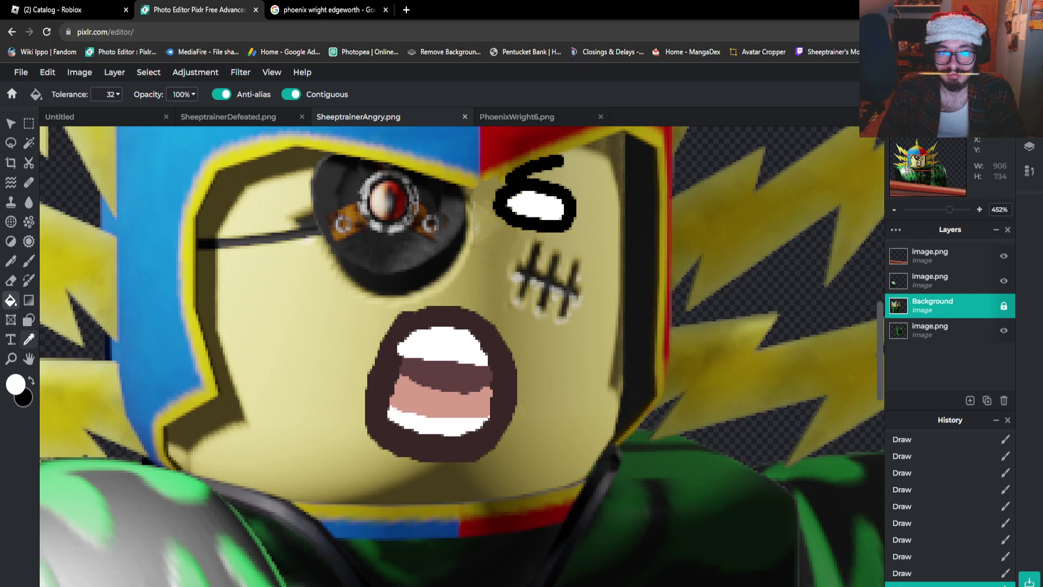
left_click(29, 260)
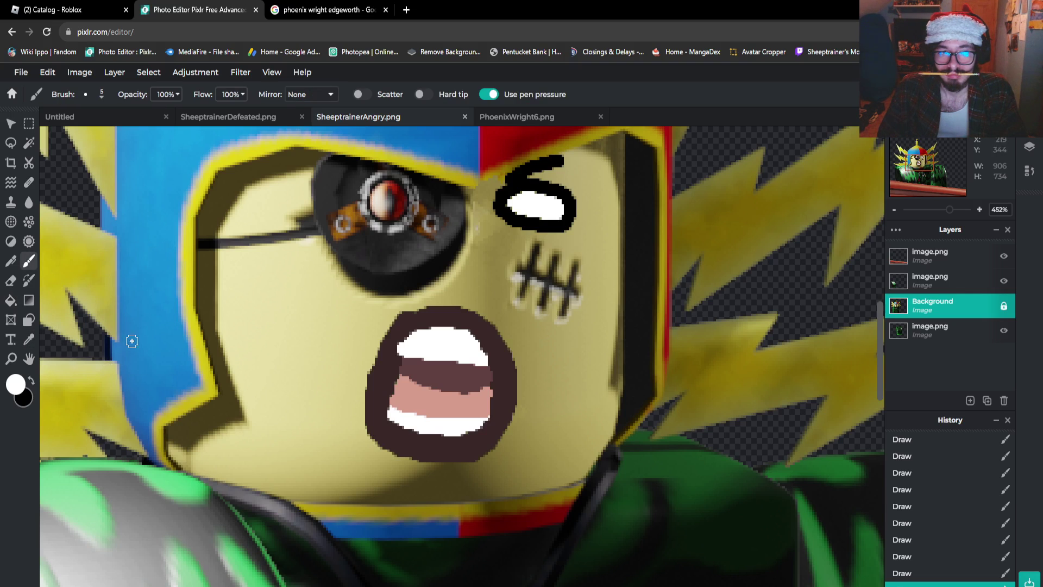
left_click(31, 380)
mouse_move(515, 191)
left_mouse_down()
mouse_move(520, 202)
mouse_move(564, 208)
mouse_move(517, 192)
left_mouse_up()
key("ctrl+z")
key("ctrl+z")
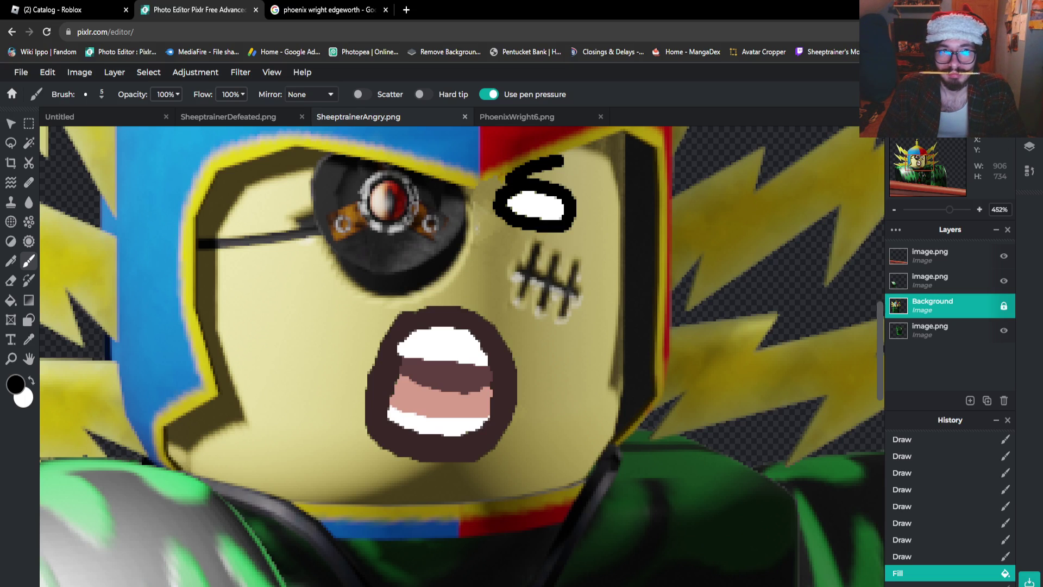
Set the brush size to 3 px
left_click(85, 94)
type("3")
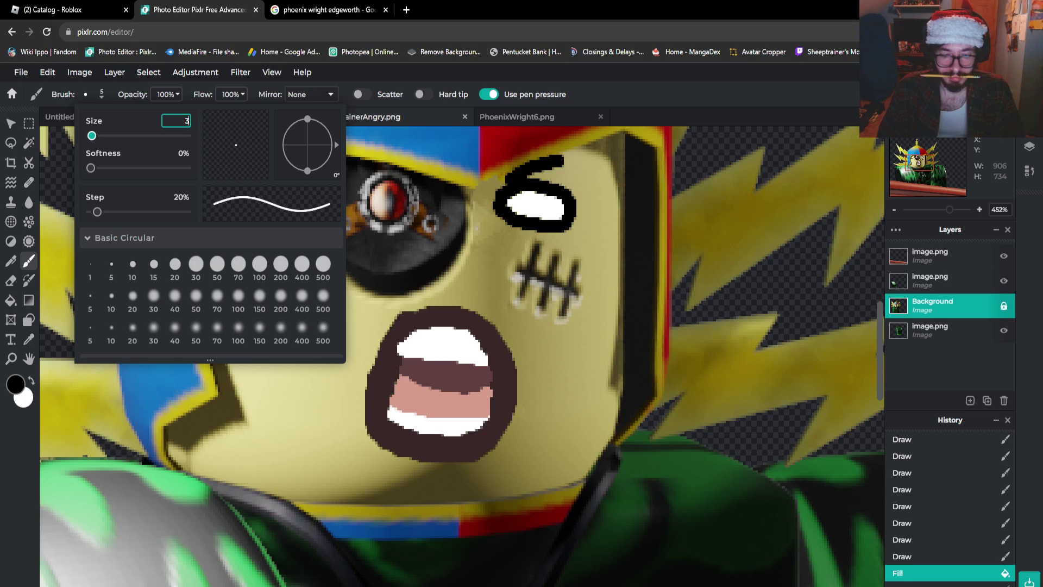
key("Return")
left_click_drag(514, 198, 563, 207)
left_click(29, 339)
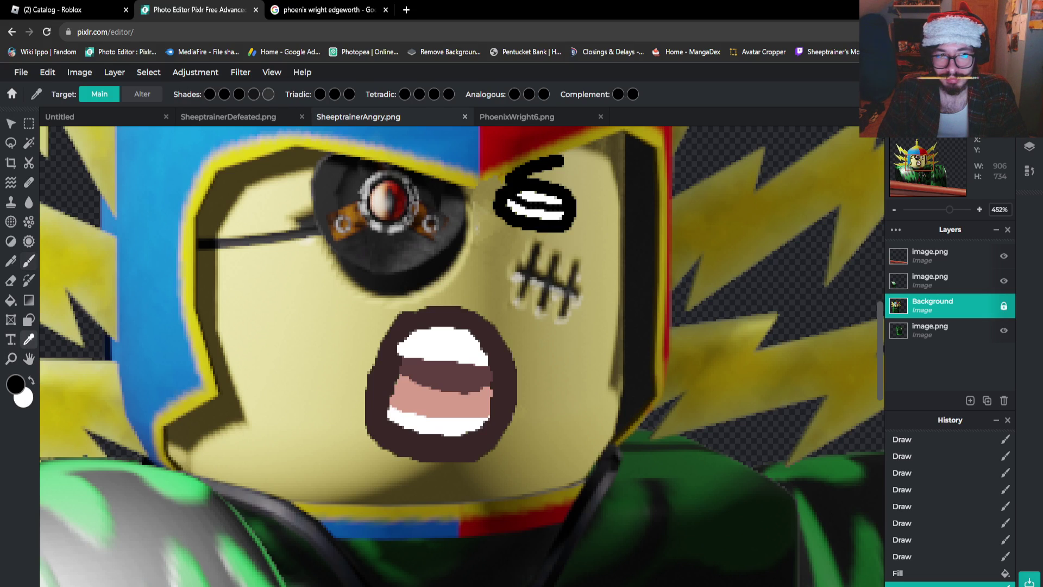
left_click(607, 209)
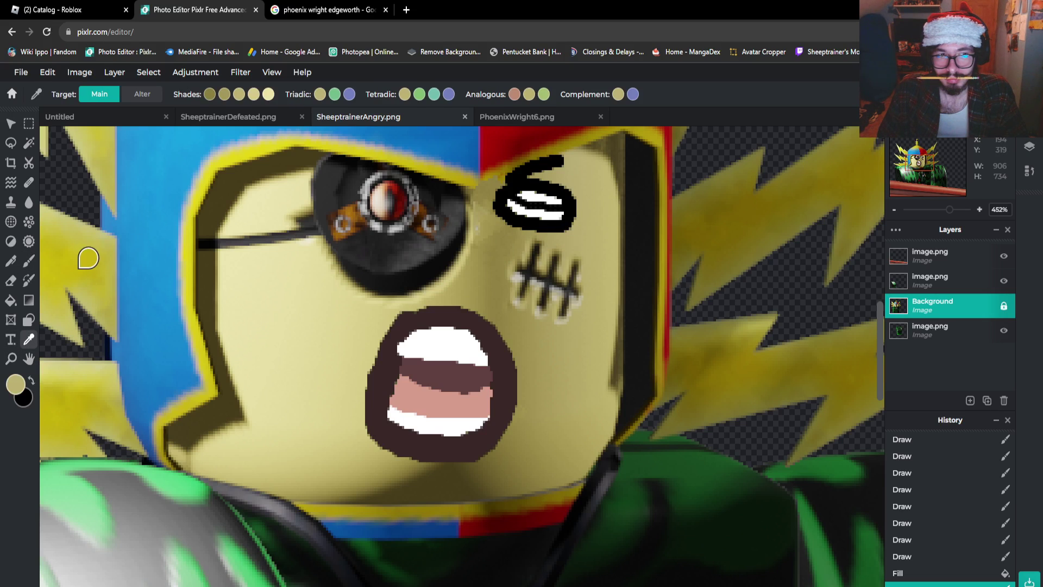
left_click(11, 300)
left_click(530, 200)
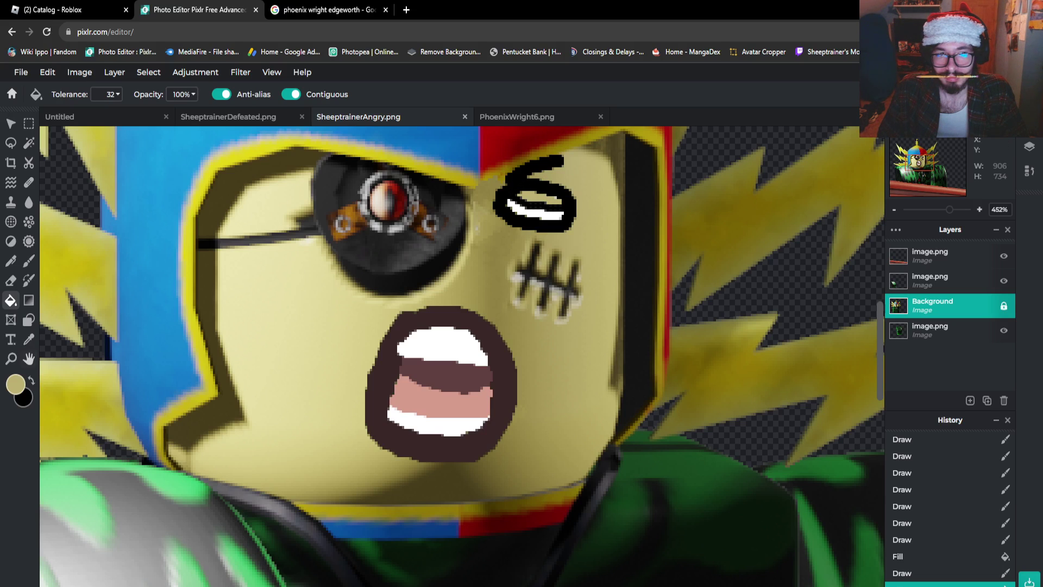
left_click(31, 380)
left_click(29, 261)
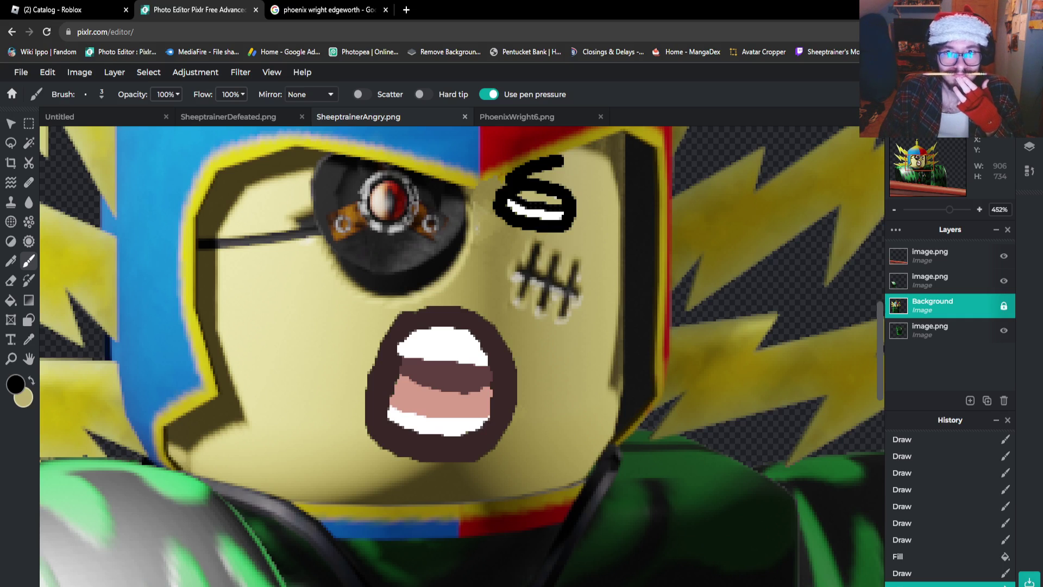
key("ctrl+z")
key("ctrl+z")
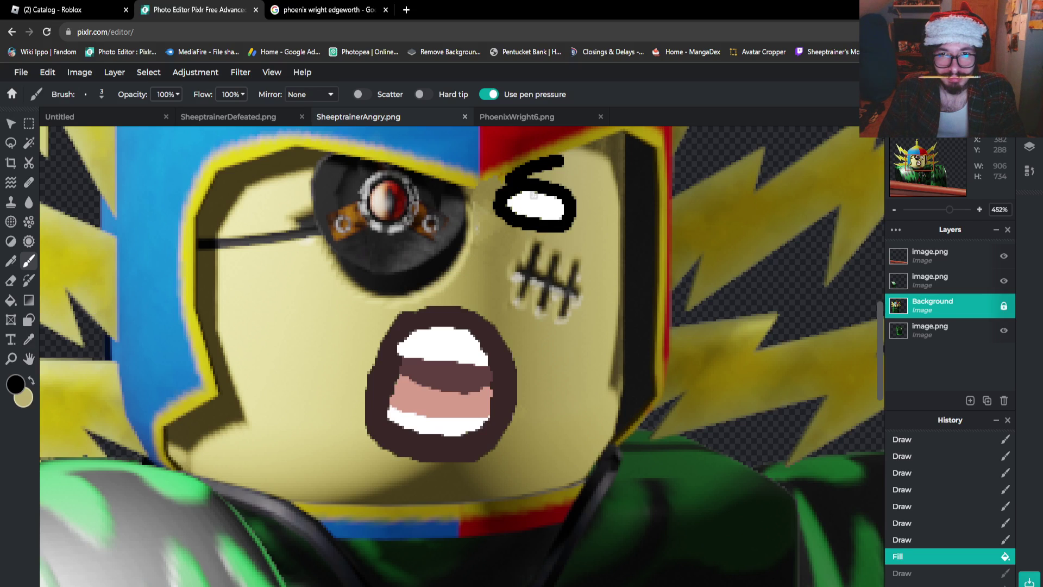
mouse_move(533, 197)
left_mouse_down()
mouse_move(523, 201)
mouse_move(529, 212)
mouse_move(547, 212)
mouse_move(545, 200)
mouse_move(534, 203)
left_mouse_up()
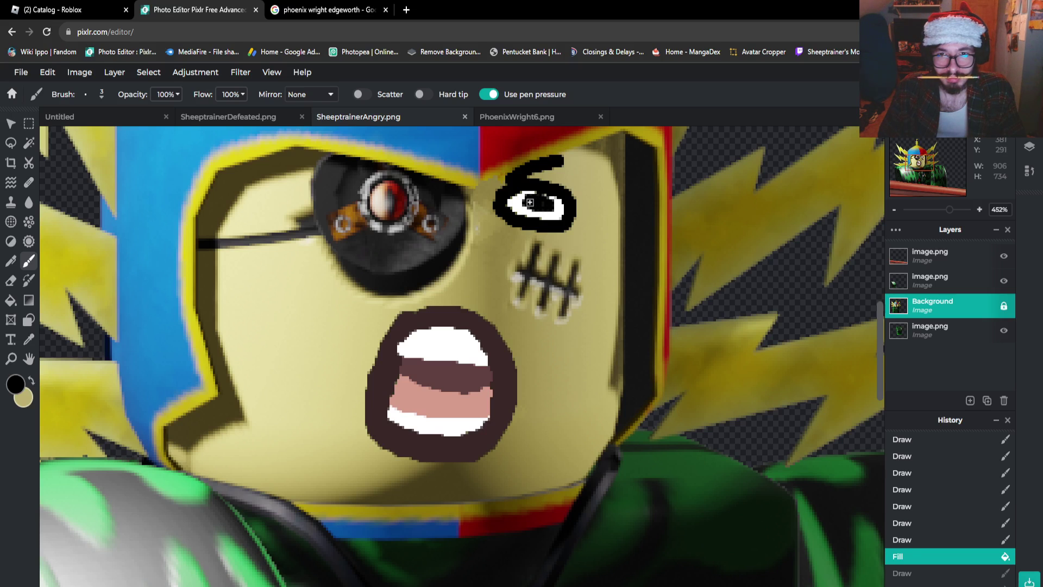
key("ctrl+z")
left_click(15, 384)
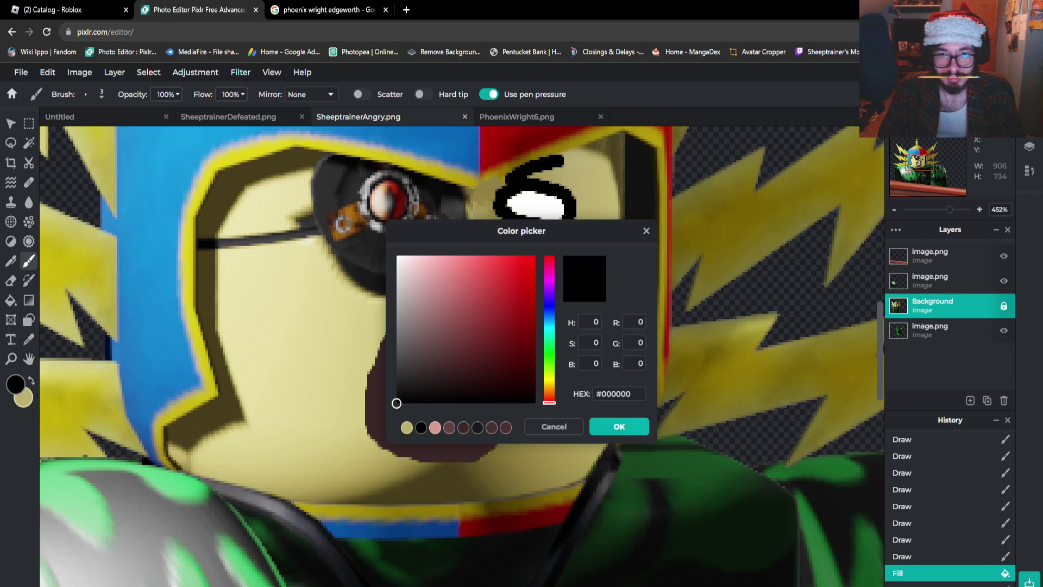
left_click(554, 427)
Set the secondary colour to brown #6B3F0F
left_click(23, 397)
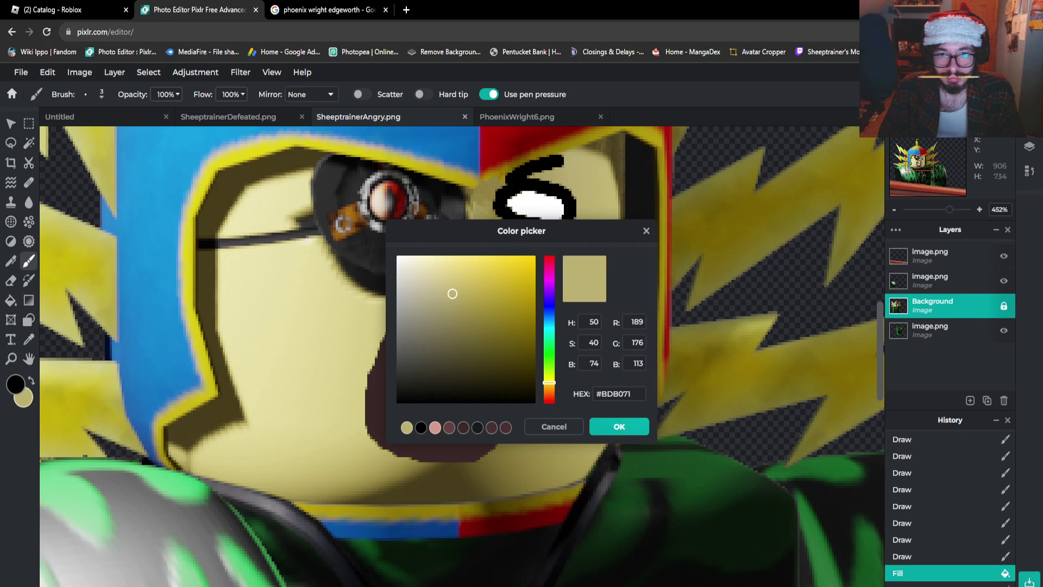
left_click_drag(549, 382, 549, 389)
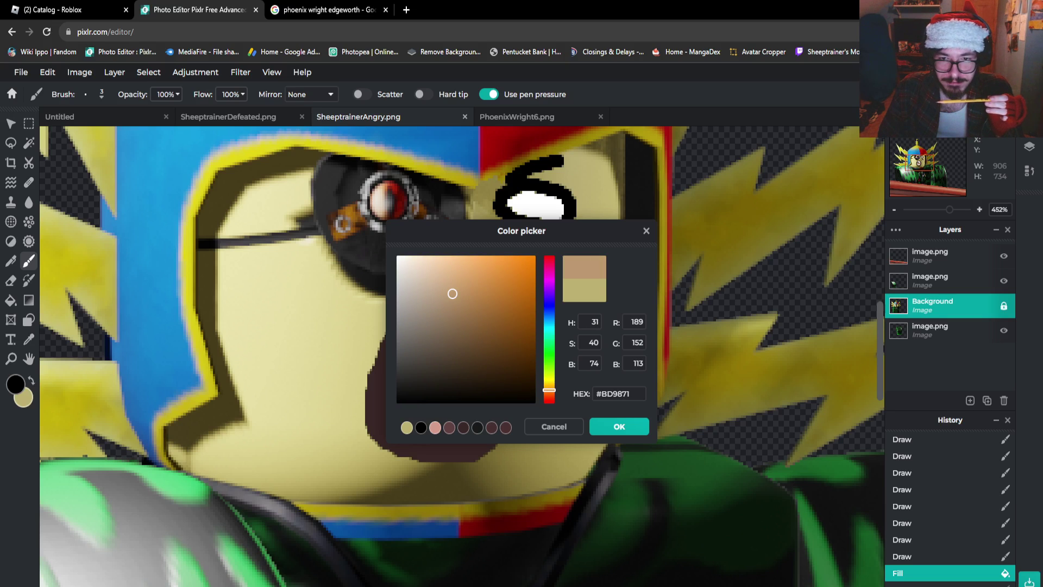
mouse_move(536, 351)
left_mouse_down()
mouse_move(533, 333)
mouse_move(531, 353)
mouse_move(515, 341)
left_mouse_up()
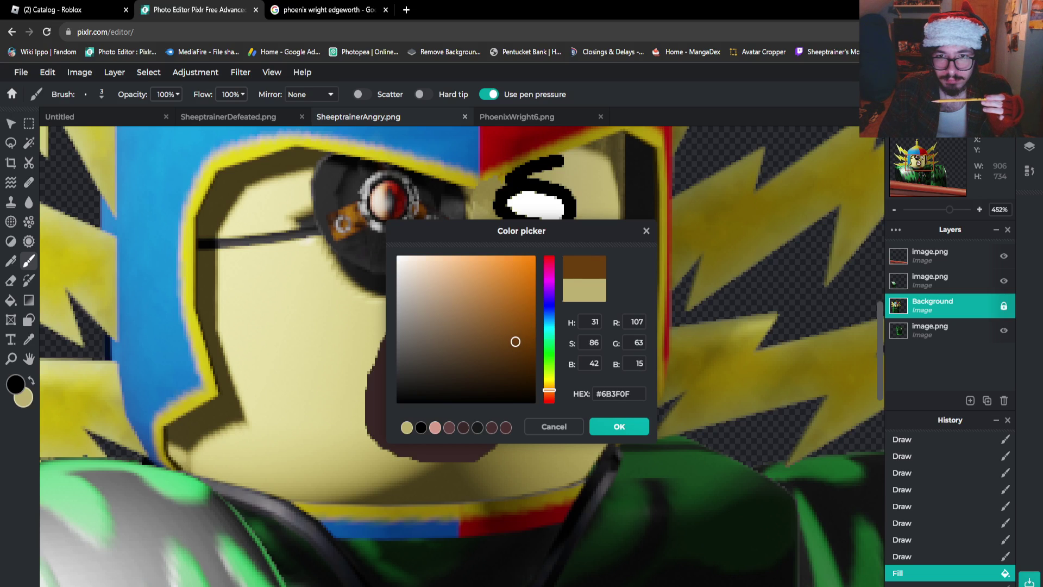
left_click(618, 426)
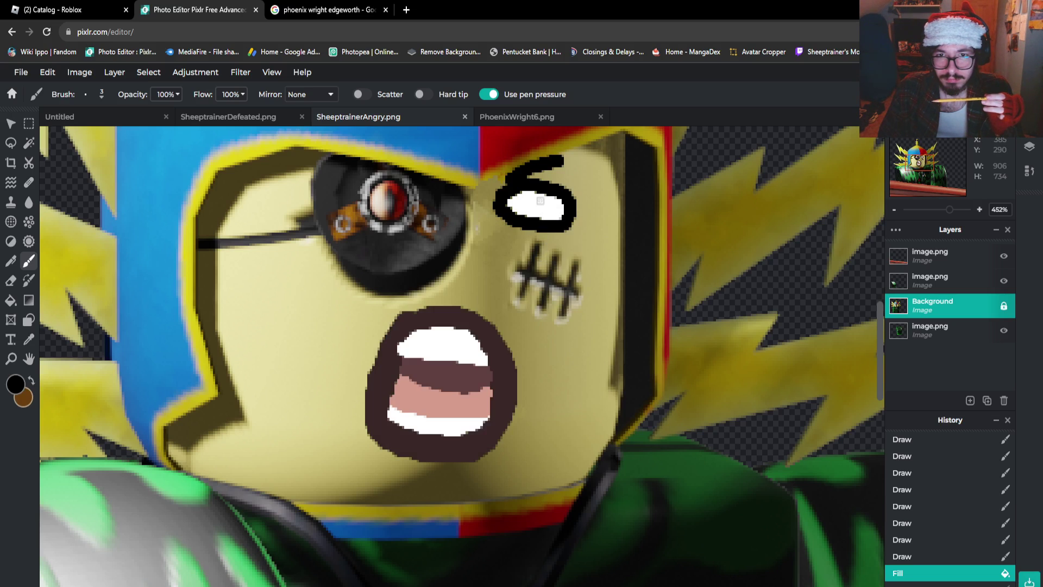
Try a black pupil in the white of the eye, undo it, and make the brown the main colour
mouse_move(540, 201)
left_mouse_down()
mouse_move(528, 200)
mouse_move(525, 211)
mouse_move(540, 207)
mouse_move(522, 217)
left_mouse_up()
left_click(31, 380)
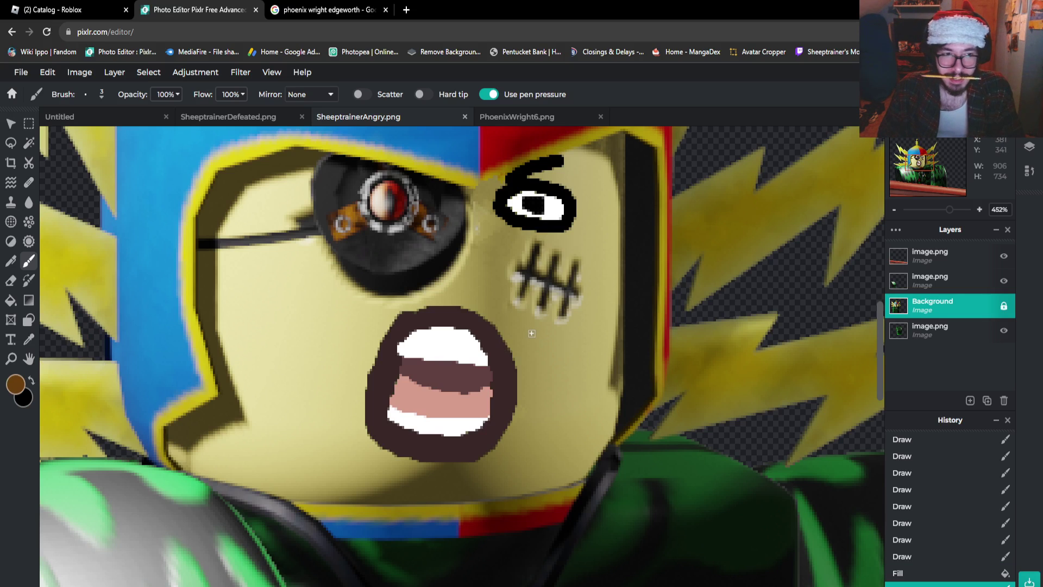
key("ctrl+z")
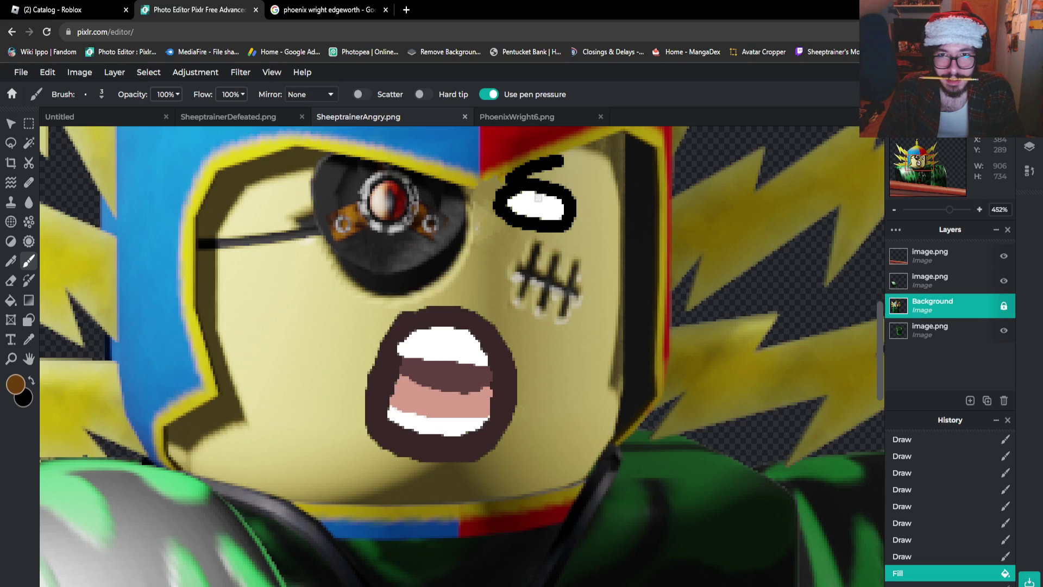
Paint a round brown iris in the white of the eye
left_click_drag(539, 199, 525, 199)
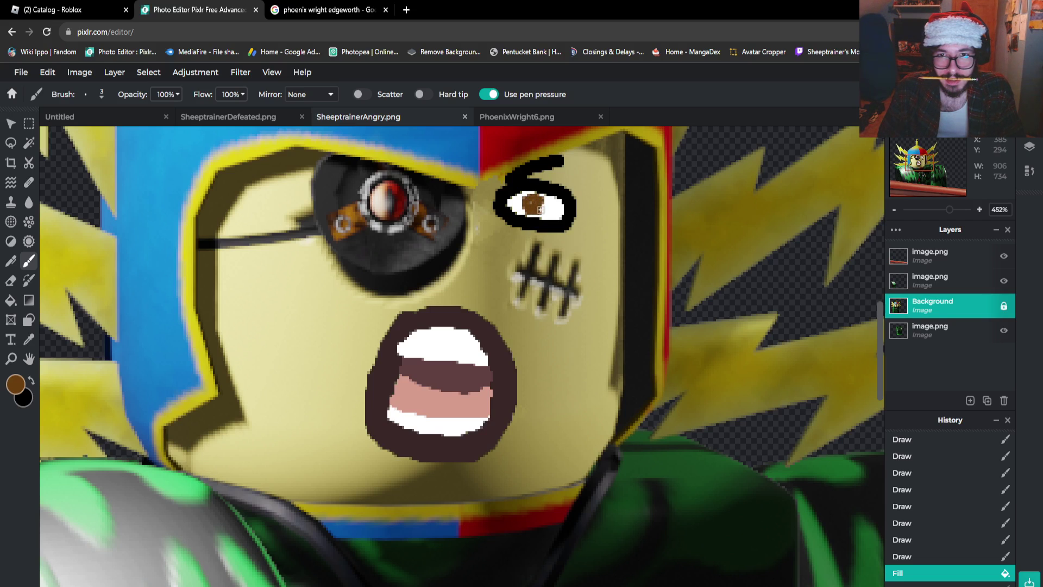
mouse_move(541, 205)
left_mouse_down()
mouse_move(531, 204)
mouse_move(539, 208)
left_mouse_up()
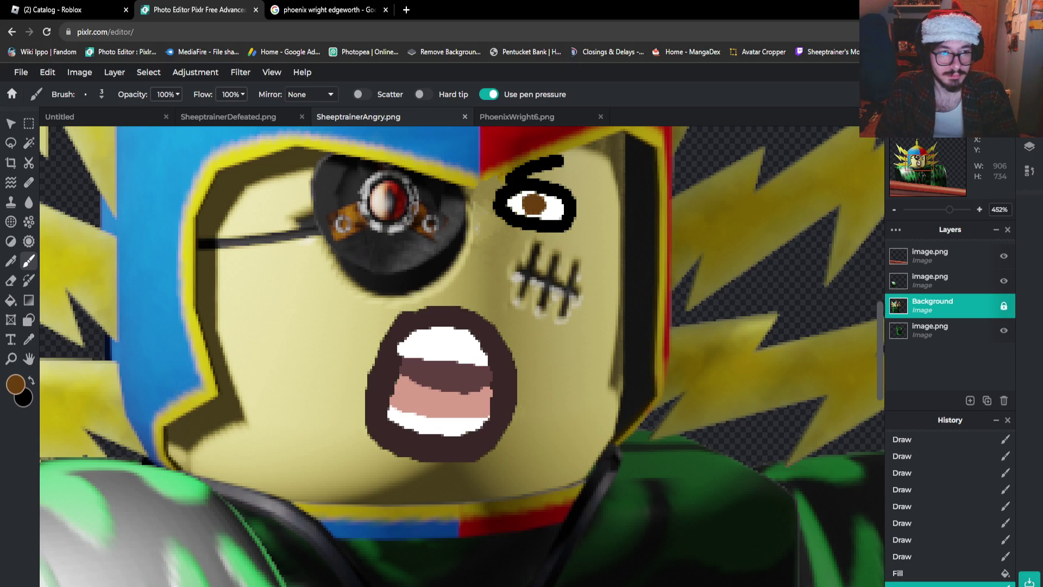
Outline the brown iris in black with a 1 px brush
left_click(31, 380)
left_click(93, 94)
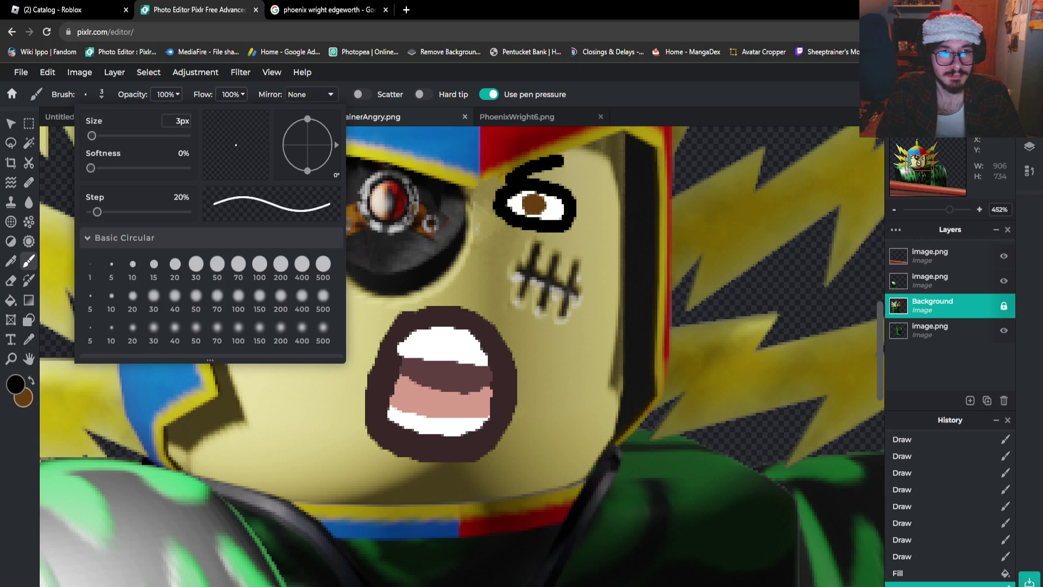
left_click(183, 121)
type("1")
key("Return")
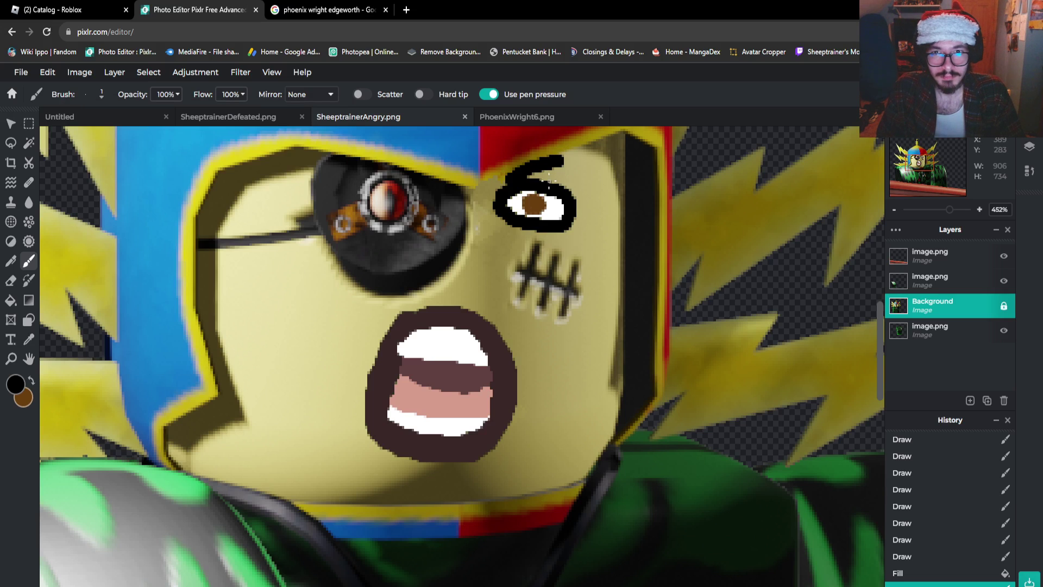
scroll(582, 223, "up", 10)
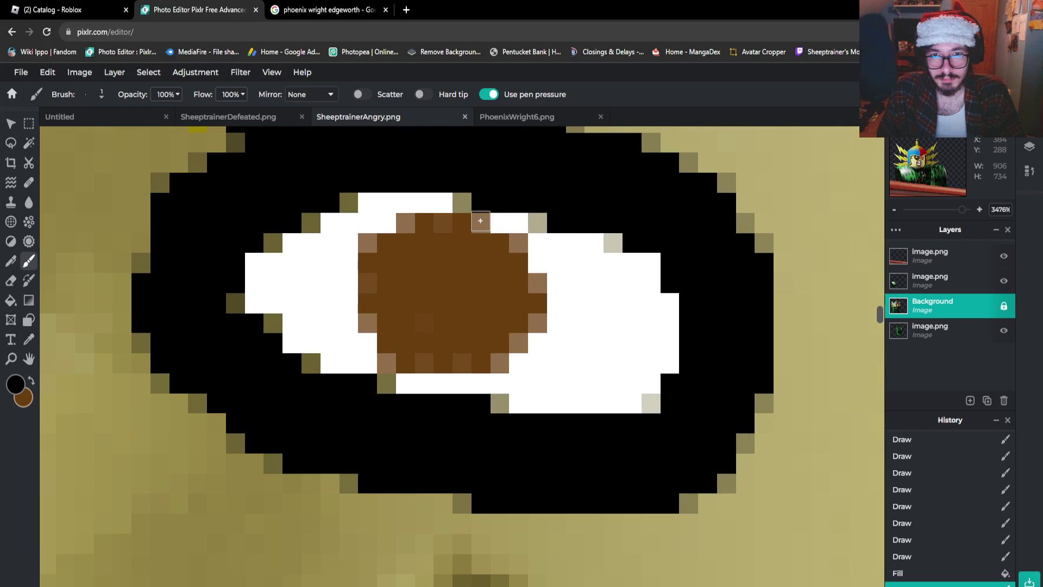
mouse_move(482, 222)
left_mouse_down()
mouse_move(513, 242)
mouse_move(540, 322)
mouse_move(492, 356)
mouse_move(380, 363)
mouse_move(370, 246)
mouse_move(418, 220)
mouse_move(463, 223)
left_mouse_up()
scroll(551, 306, "down", 2)
scroll(550, 306, "down", 10)
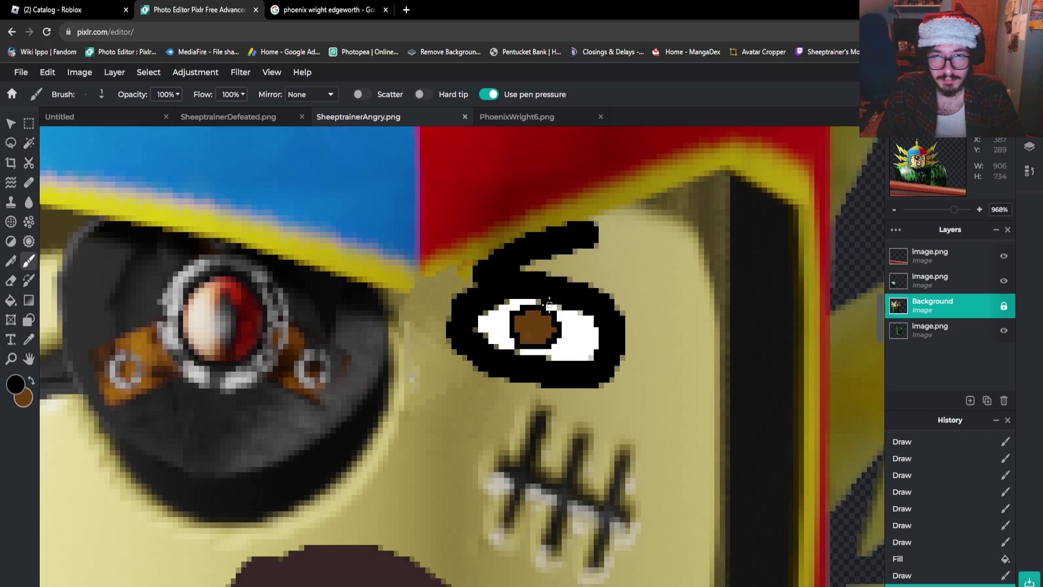
Review the whole angry sprite and compare it with the face in SheeptrainerDefeated.png
scroll(559, 365, "down", 2)
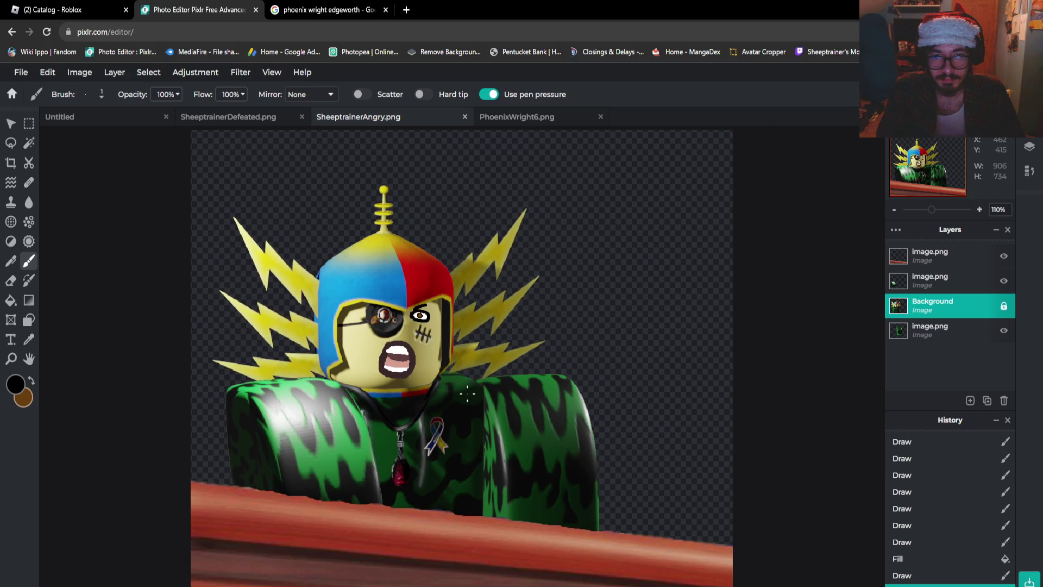
scroll(386, 450, "up", 1)
scroll(387, 449, "down", 1)
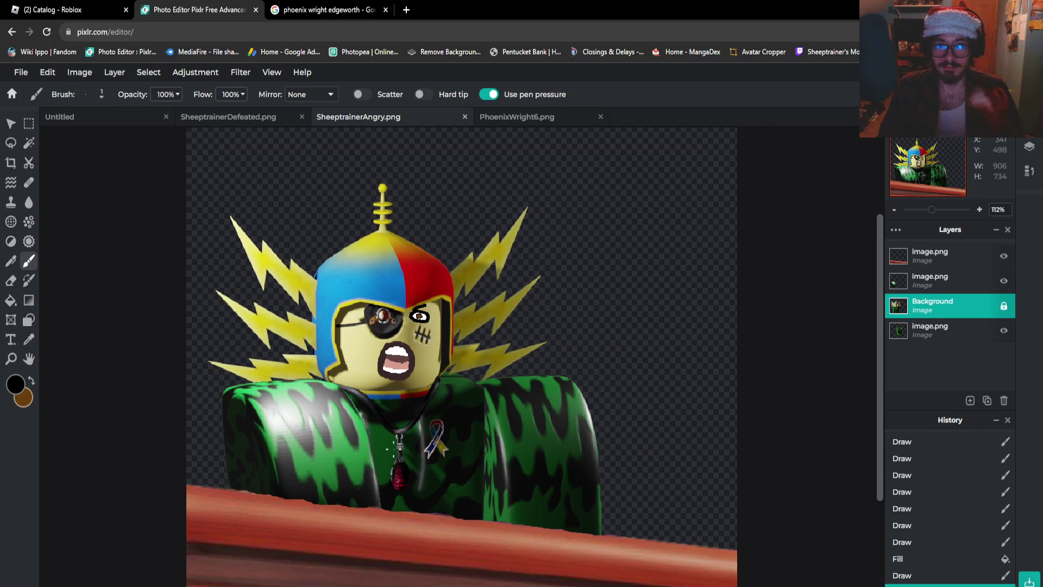
left_click(251, 118)
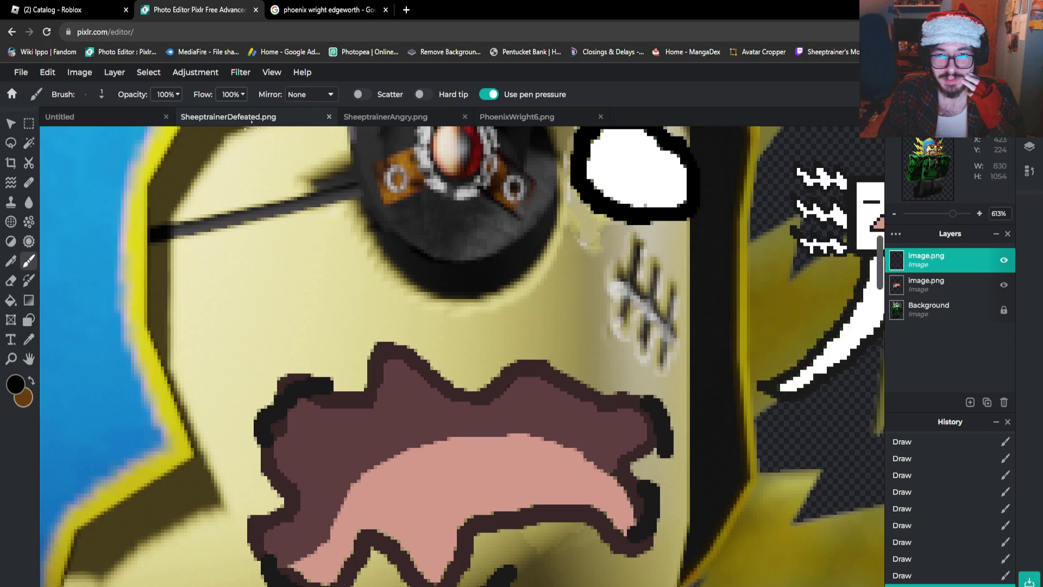
left_click(380, 117)
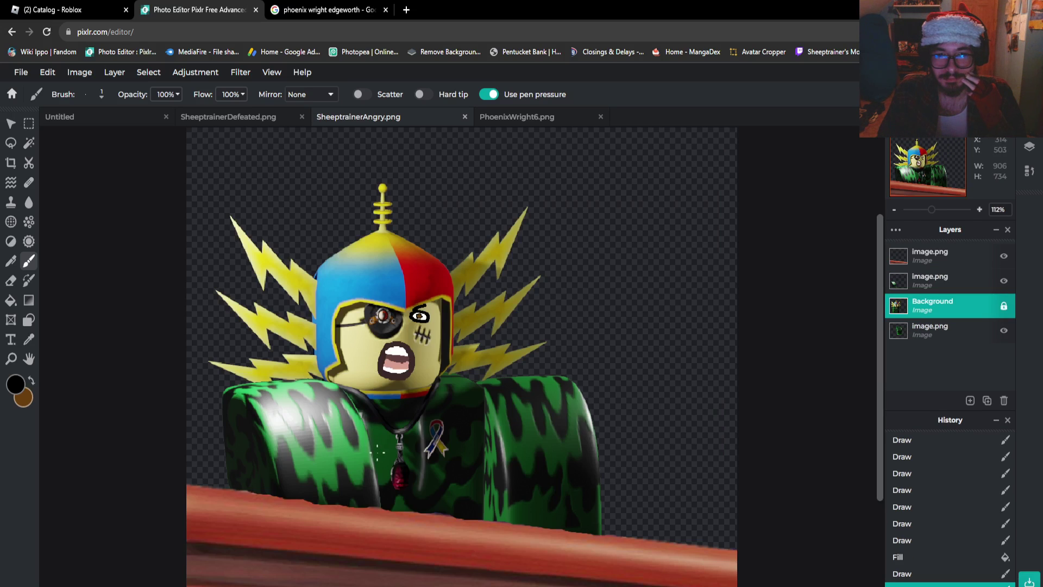
Try thin black dividing lines across the upper and lower teeth
scroll(482, 337, "up", 6)
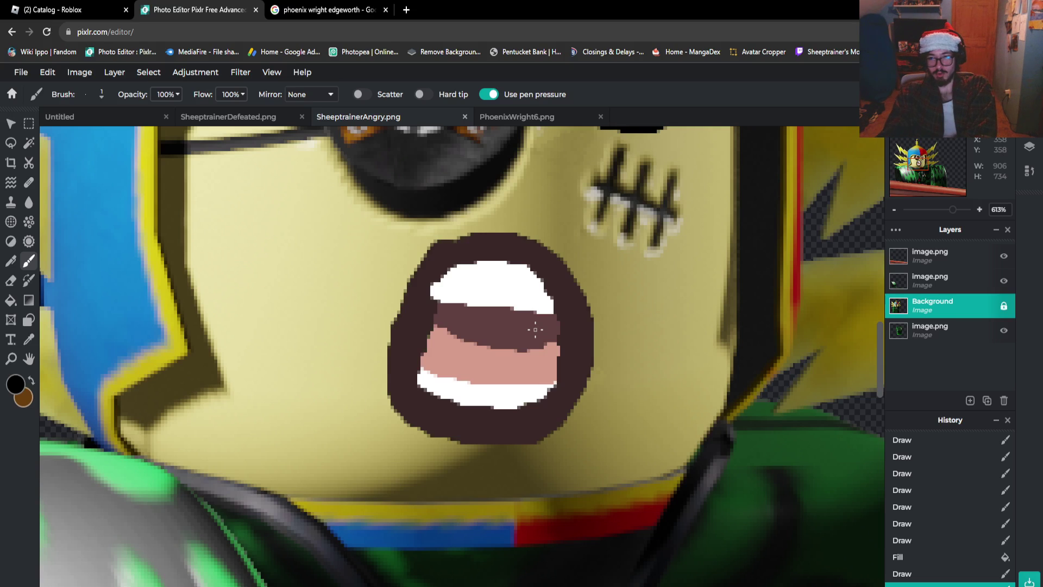
left_click_drag(467, 302, 461, 261)
left_click_drag(507, 305, 515, 268)
left_click_drag(536, 308, 544, 283)
mouse_move(443, 378)
left_mouse_down()
mouse_move(446, 400)
mouse_move(495, 410)
mouse_move(525, 395)
mouse_move(522, 407)
left_mouse_up()
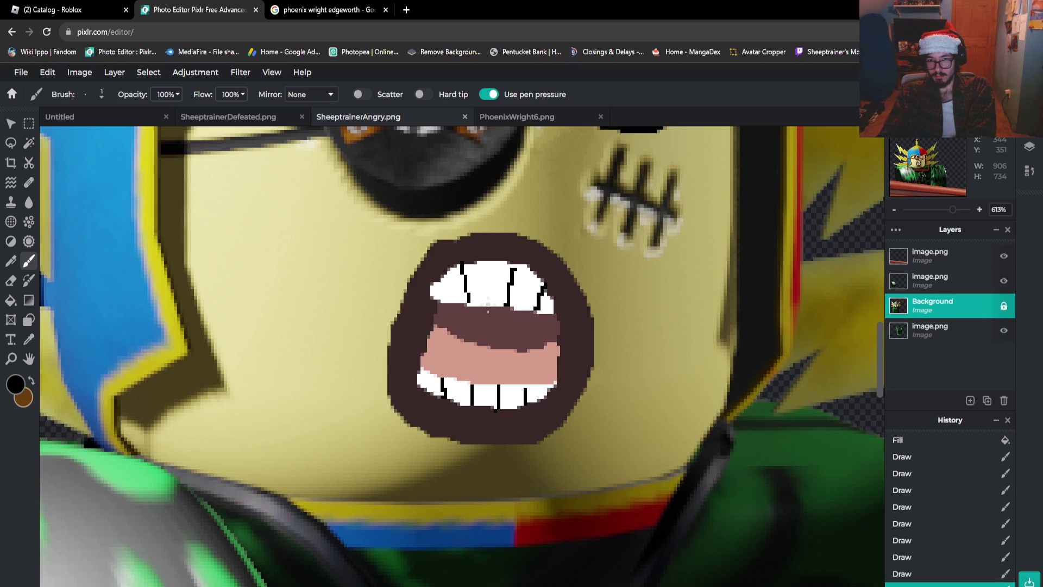
left_click_drag(488, 307, 487, 266)
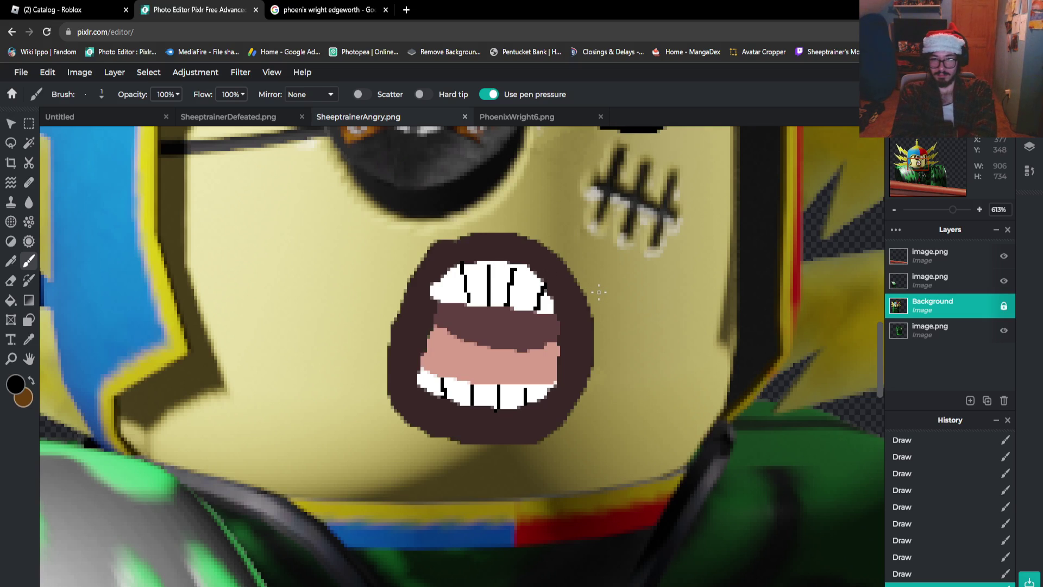
scroll(599, 293, "down", 8)
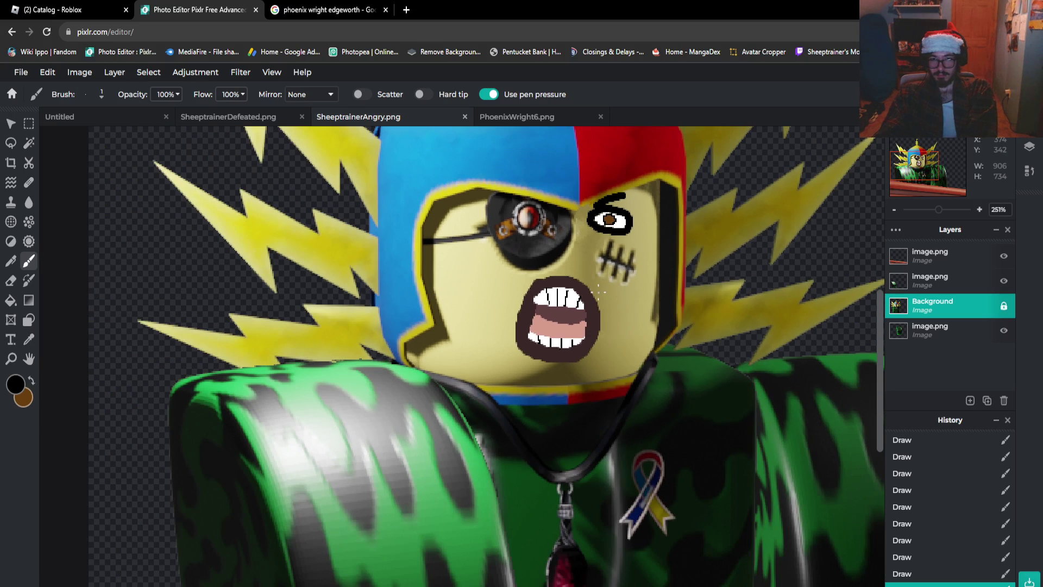
scroll(384, 352, "up", 10)
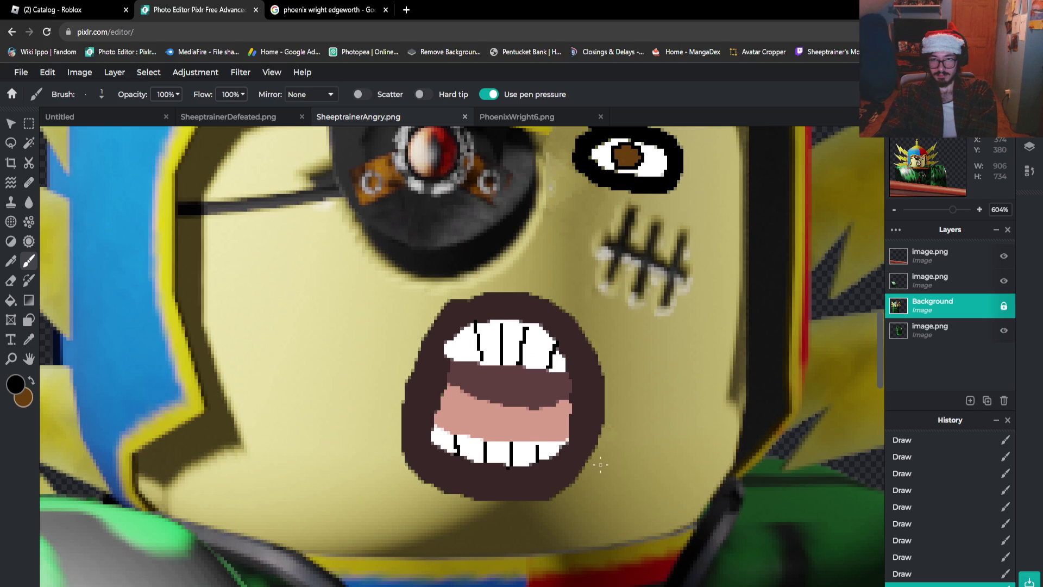
scroll(598, 462, "up", 3)
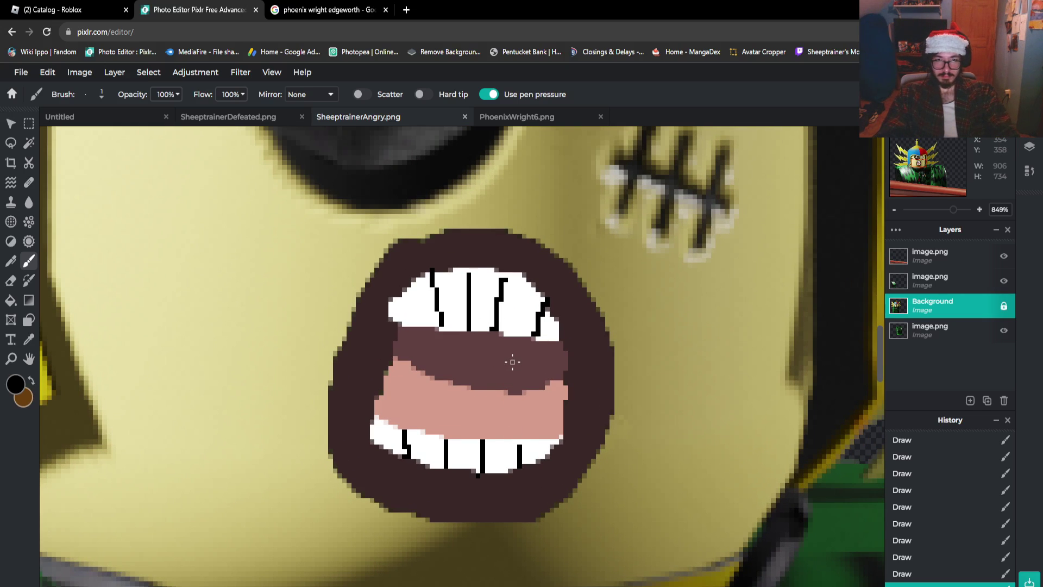
Undo all the black dividing lines on the teeth
key("ctrl+z")
key("ctrl+z")
key("ctrl+z")
key("ctrl+z")
key("ctrl+z")
key("ctrl+z")
key("ctrl+z")
key("ctrl+z")
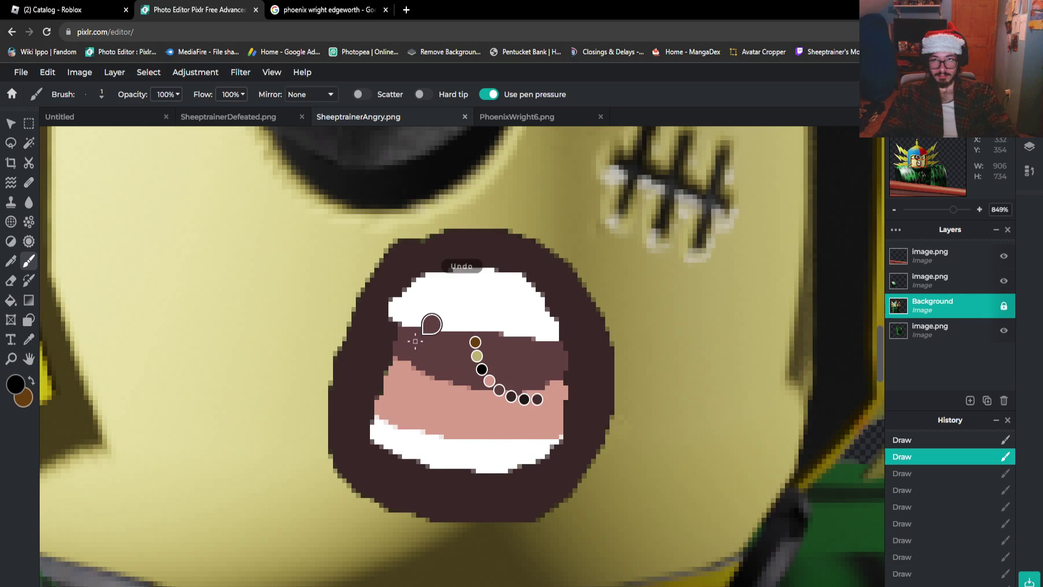
Draw straight vertical black lines across the upper teeth, undoing and redrawing any crooked strokes
left_click_drag(413, 282, 412, 321)
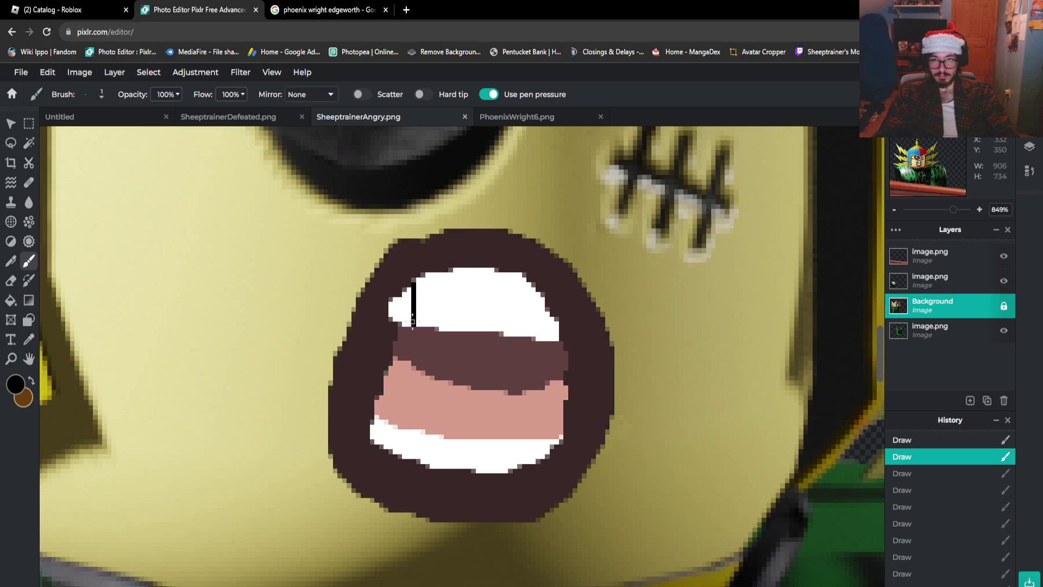
left_click_drag(446, 268, 447, 327)
key("ctrl+z")
left_click_drag(446, 279, 449, 318)
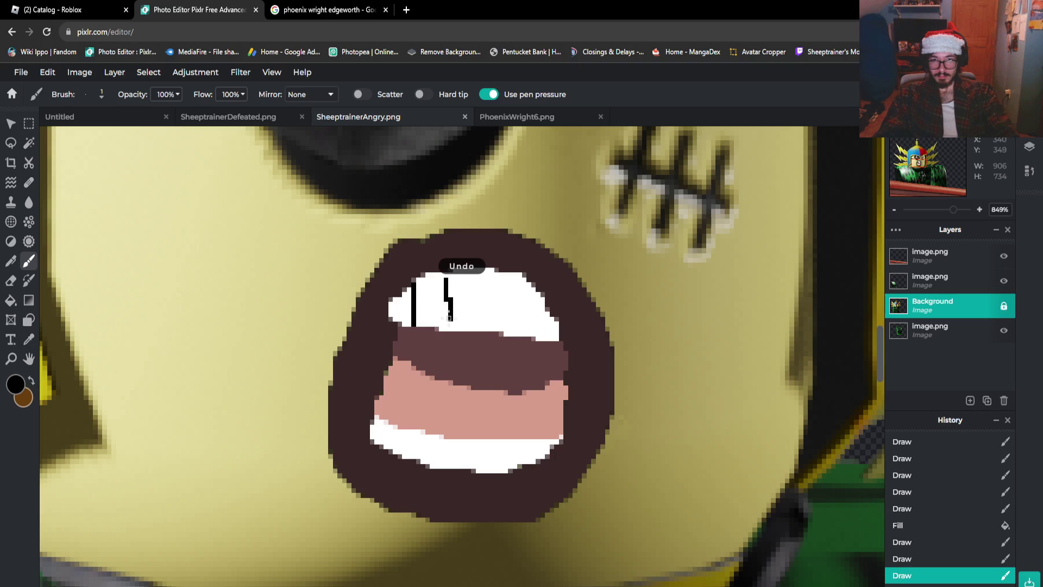
key("ctrl+z")
left_click_drag(445, 275, 444, 327)
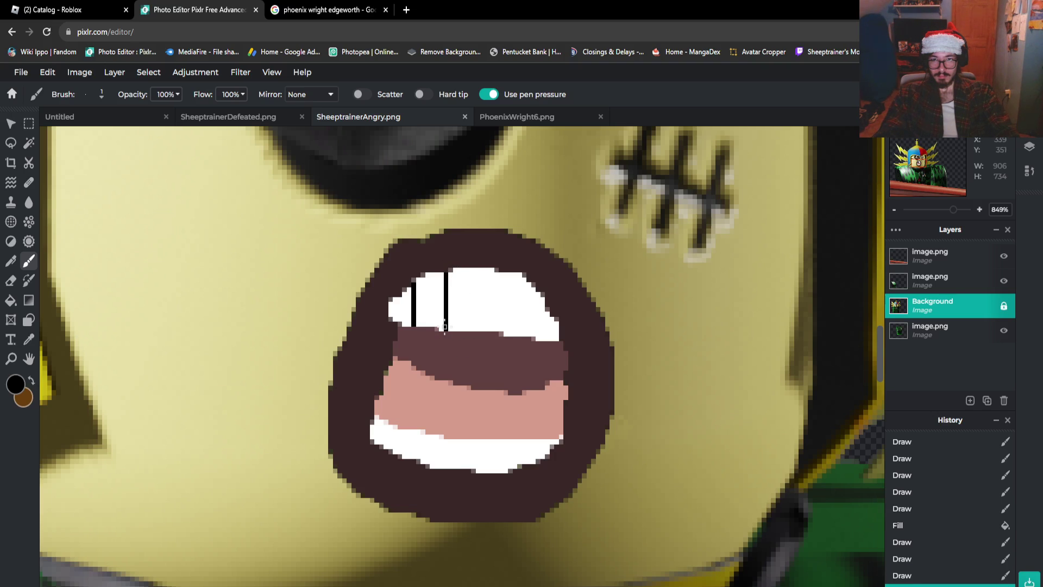
left_click_drag(475, 270, 472, 326)
key("ctrl+z")
left_click_drag(501, 273, 500, 332)
mouse_move(523, 278)
left_mouse_down()
mouse_move(522, 331)
mouse_move(523, 320)
mouse_move(547, 313)
mouse_move(548, 342)
left_mouse_up()
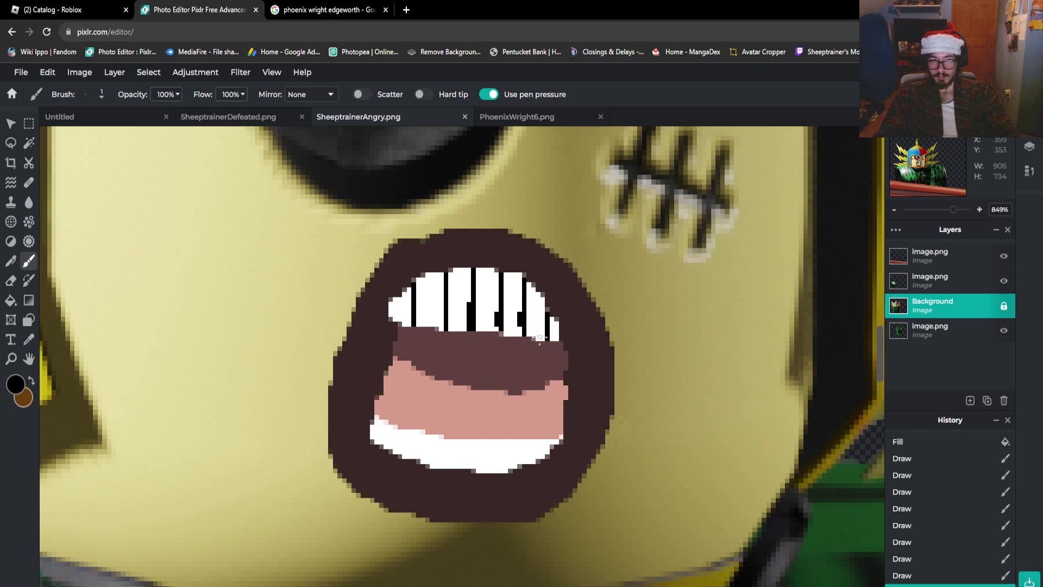
Set the secondary colour to white #FFFFFF, make it the main colour and paint over the stray black pixels between the upper teeth
left_click(23, 398)
left_click(396, 255)
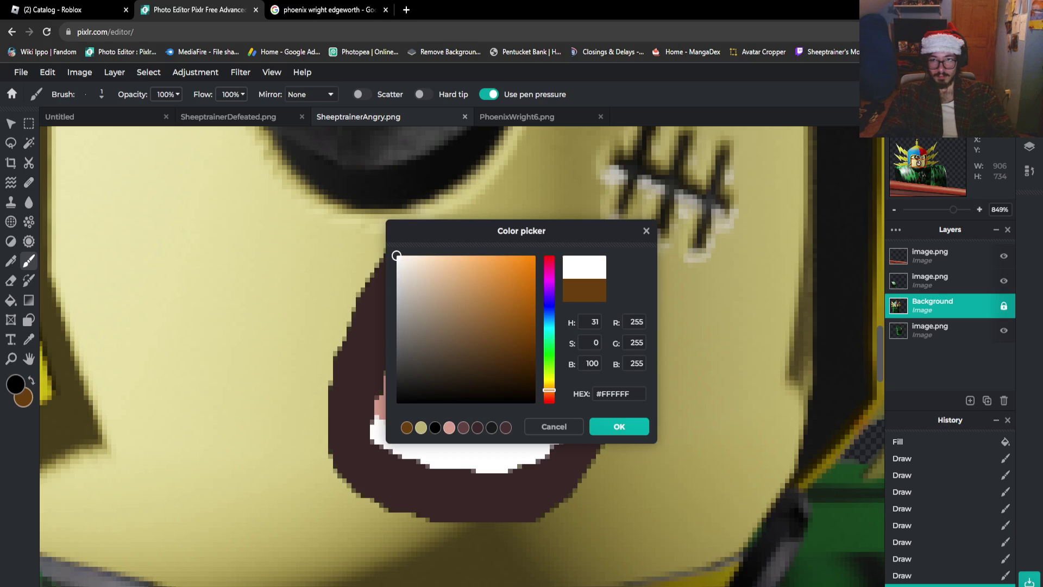
left_click(618, 427)
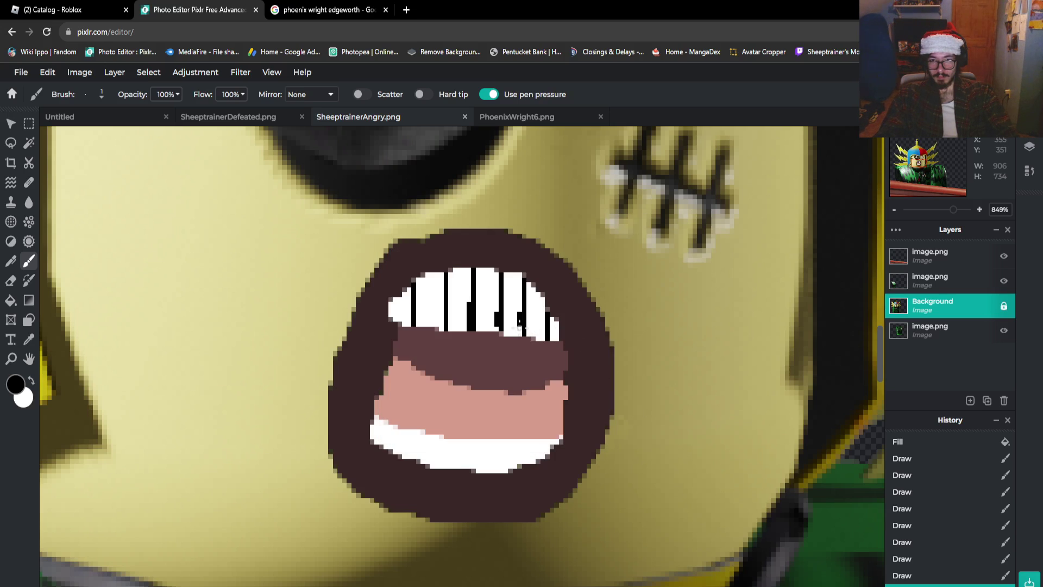
key("ctrl+z")
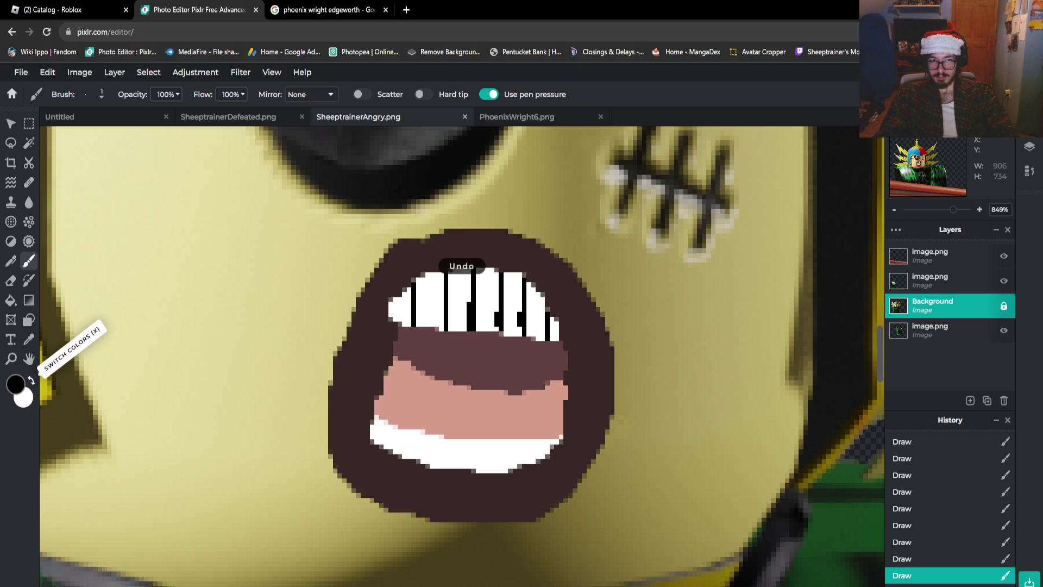
left_click(31, 381)
mouse_move(520, 308)
left_mouse_down()
mouse_move(520, 327)
mouse_move(494, 309)
mouse_move(467, 310)
mouse_move(468, 324)
left_mouse_up()
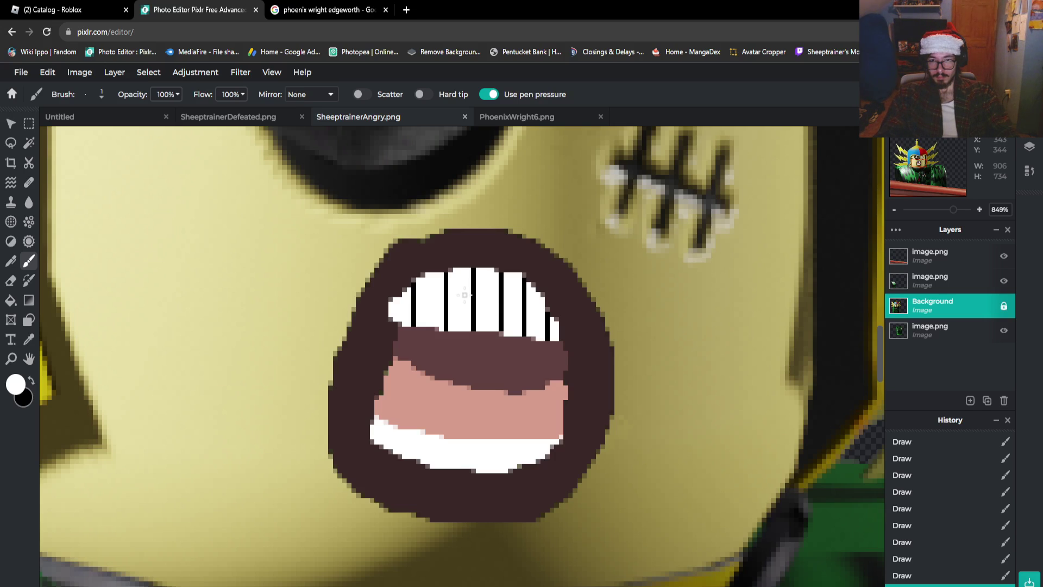
Make black the main colour and draw vertical dividing lines across the lower teeth
left_click(30, 380)
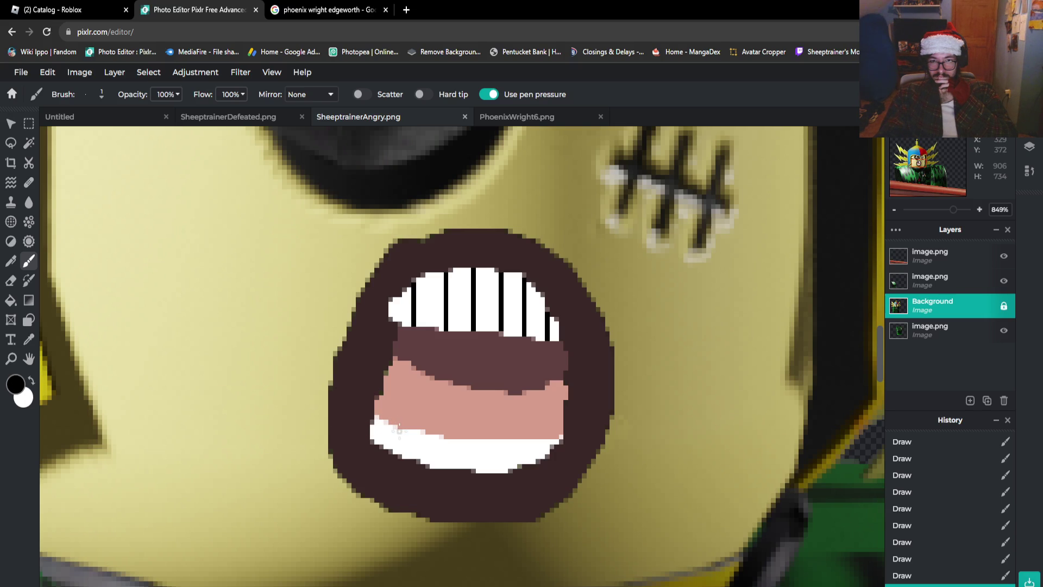
left_click_drag(399, 430, 399, 454)
mouse_move(440, 437)
left_mouse_down()
mouse_move(441, 465)
mouse_move(468, 455)
mouse_move(469, 468)
mouse_move(495, 445)
mouse_move(495, 468)
mouse_move(520, 456)
mouse_move(519, 465)
left_mouse_up()
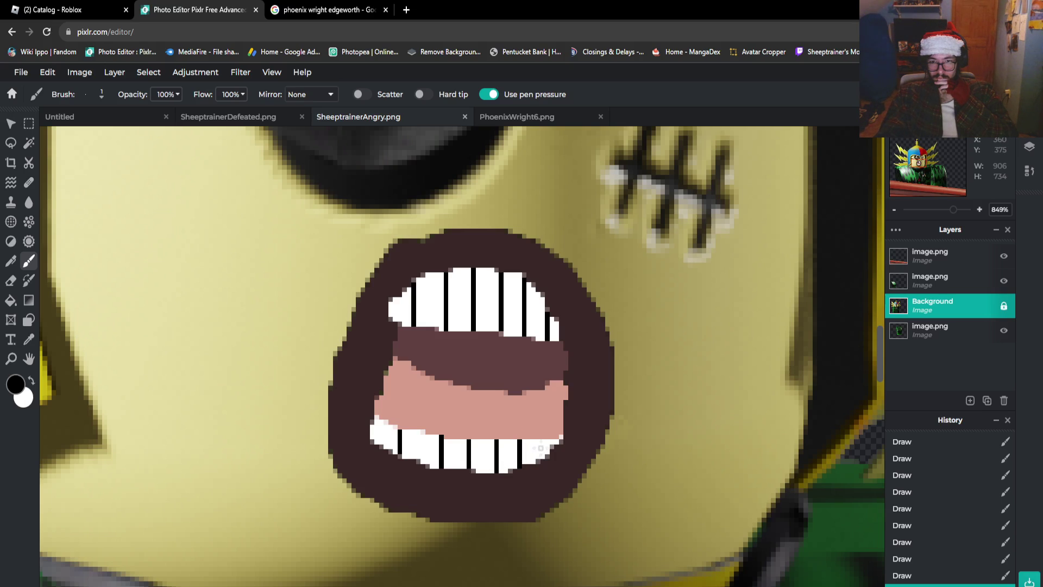
Examine the finished teeth and mouth, both on the whole sprite and in close-up
scroll(545, 440, "down", 3)
scroll(577, 394, "down", 7)
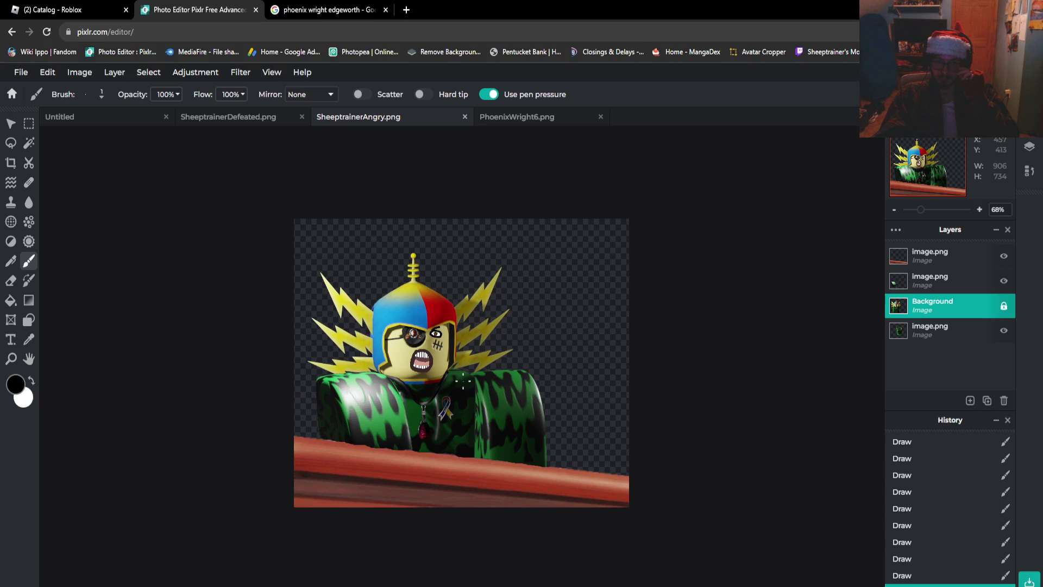
scroll(463, 380, "up", 5)
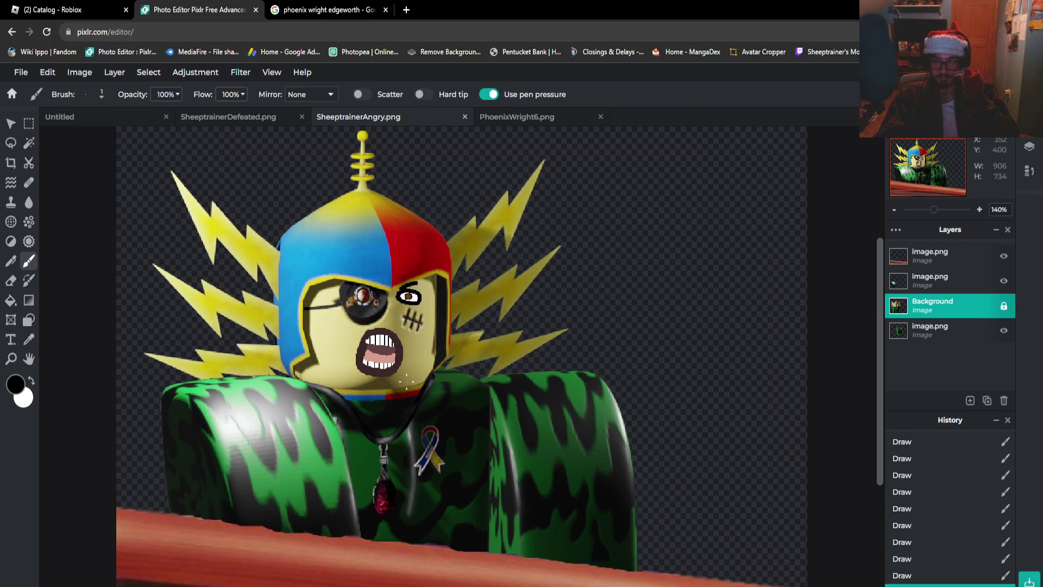
scroll(406, 382, "up", 1)
scroll(406, 383, "up", 8)
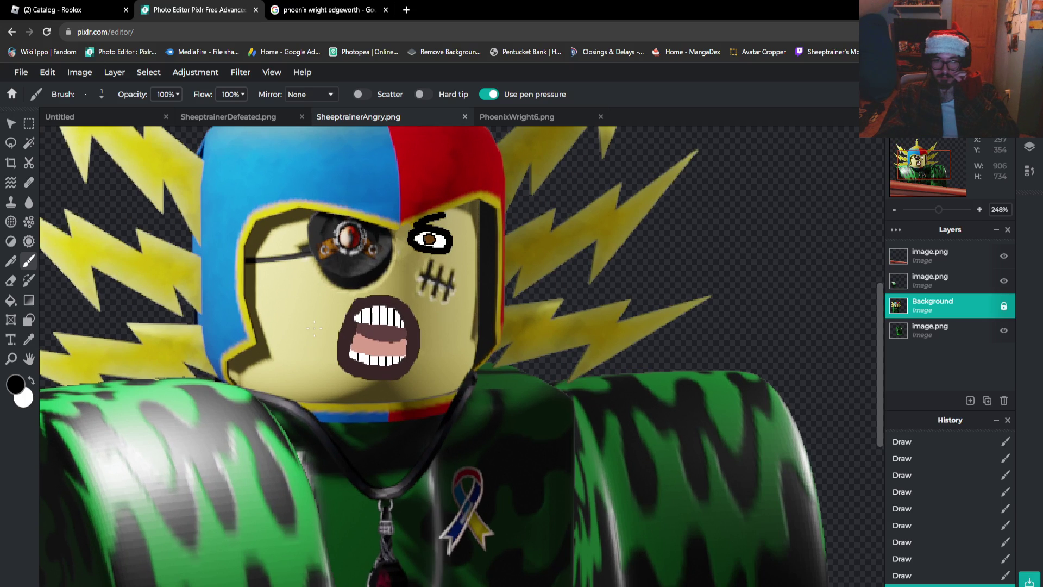
scroll(524, 323, "up", 2)
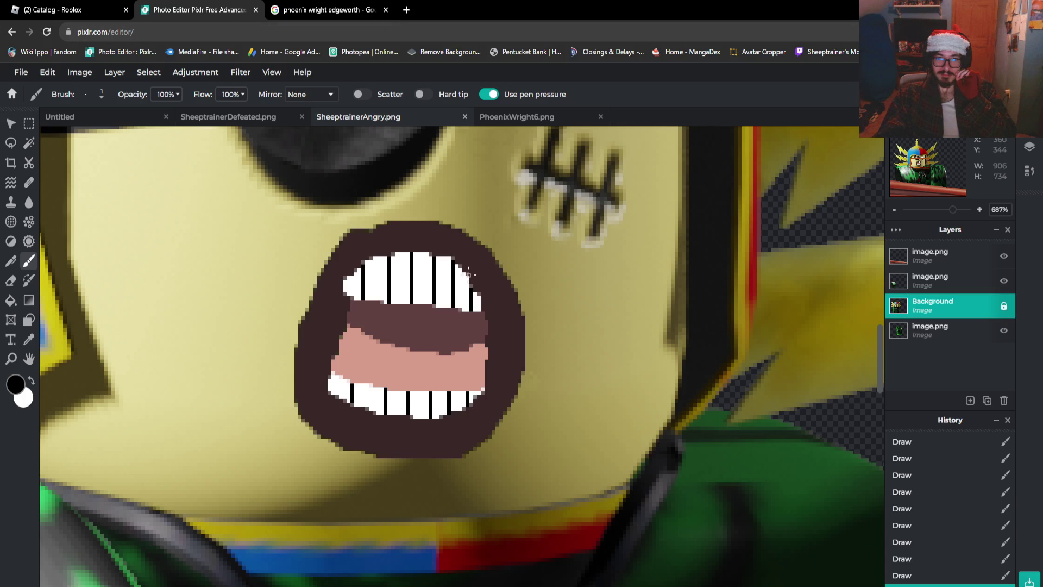
scroll(470, 272, "down", 5)
scroll(469, 266, "up", 5)
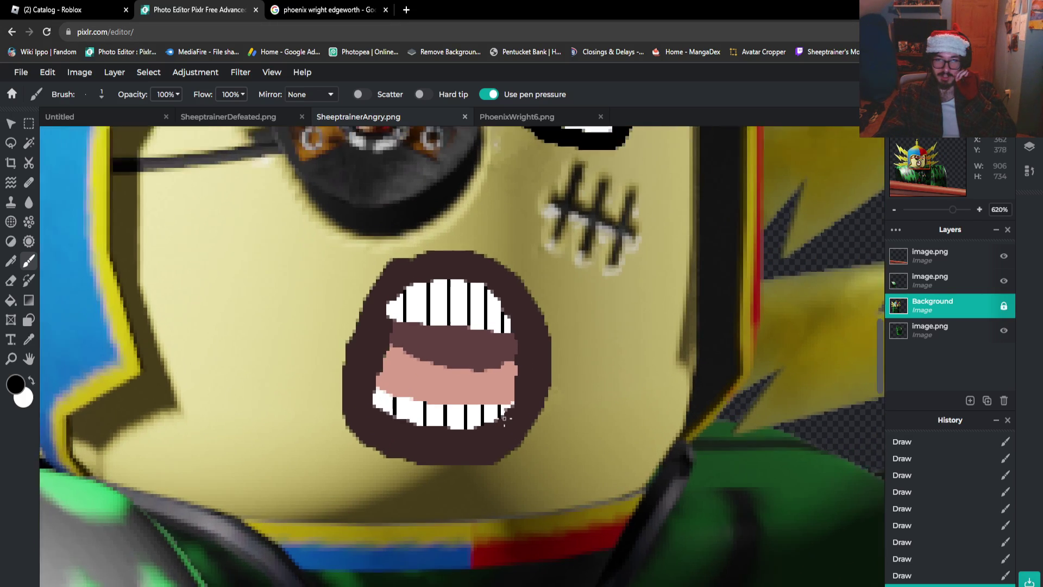
scroll(434, 269, "up", 1)
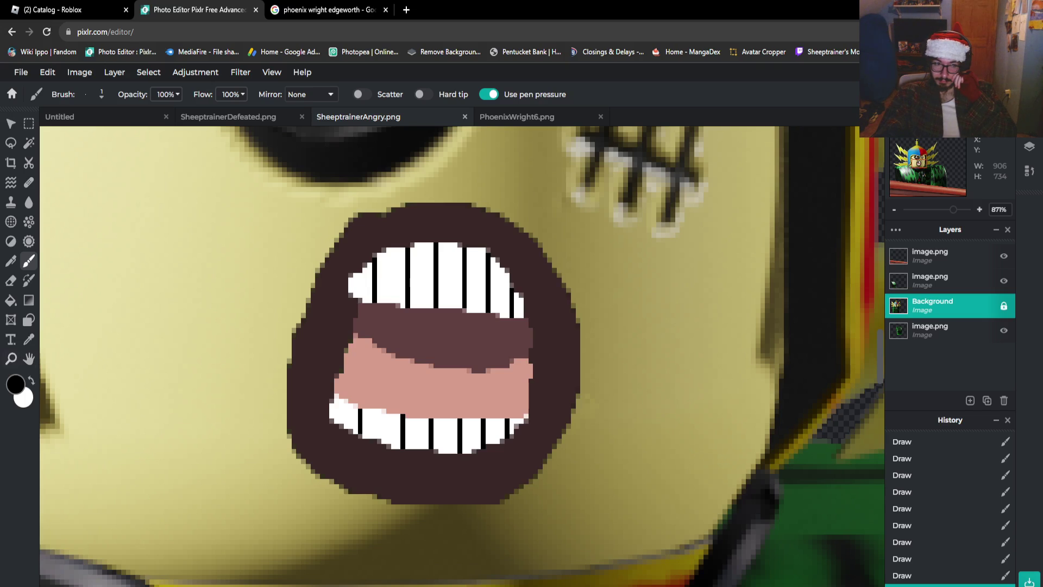
Make white the main colour and check it in the colour picker without changing it
key("x")
left_click(17, 387)
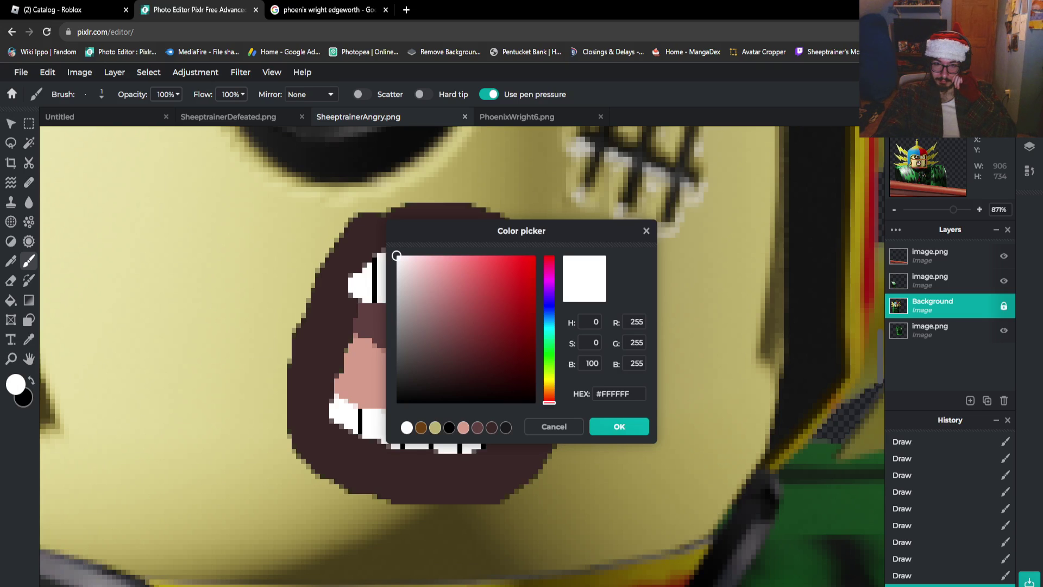
left_click(554, 426)
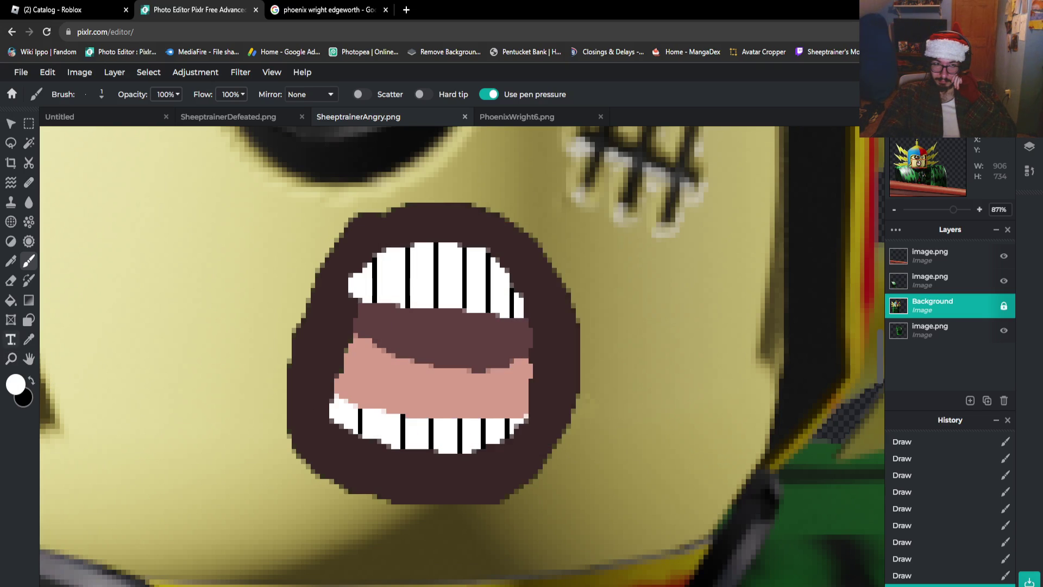
Examine the painted mouth in close-up and against the whole sprite
left_click(28, 339)
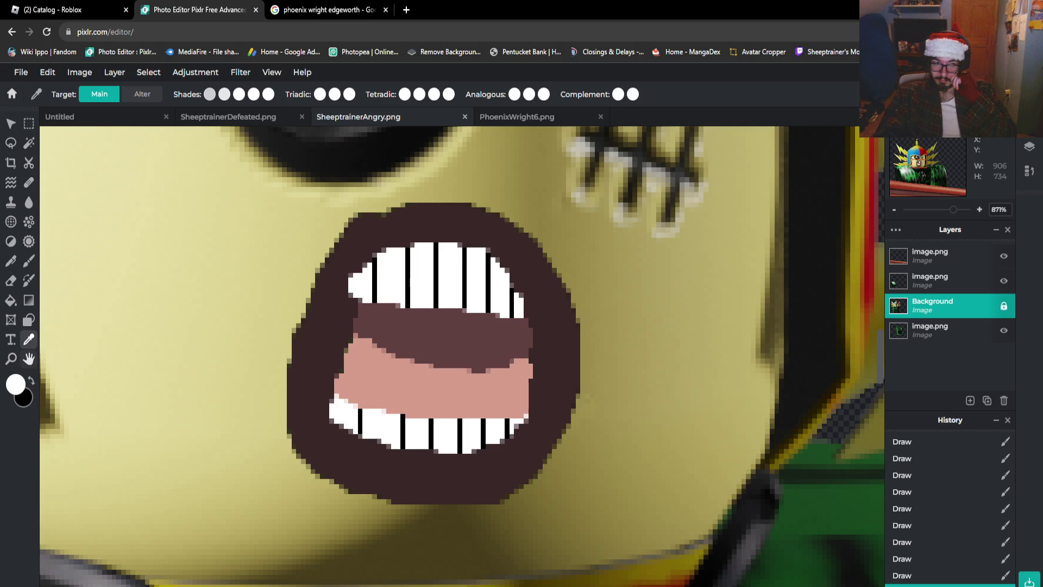
left_click(29, 261)
scroll(466, 360, "down", 10)
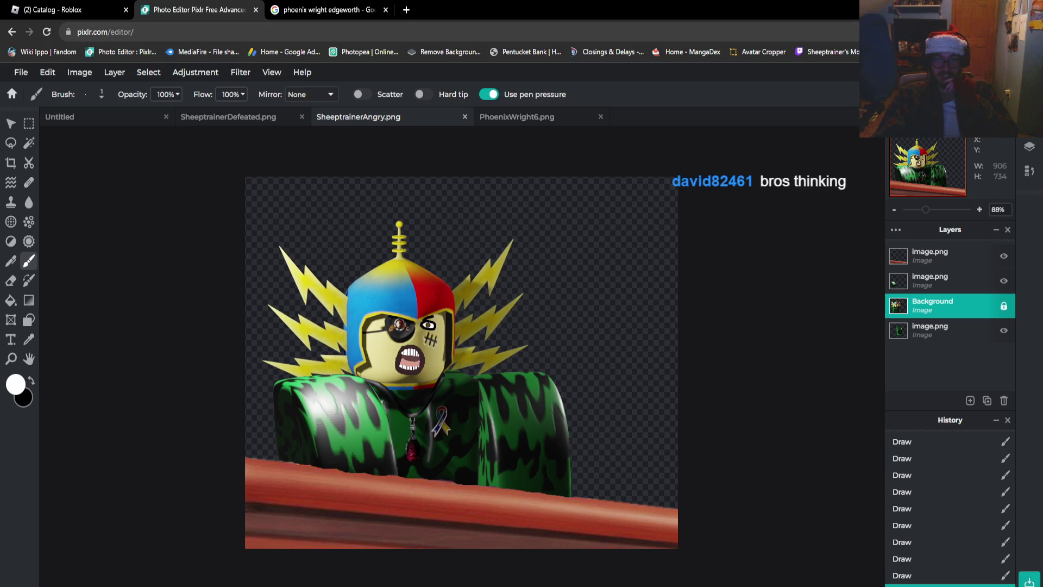
scroll(357, 400, "up", 4)
scroll(369, 348, "up", 10)
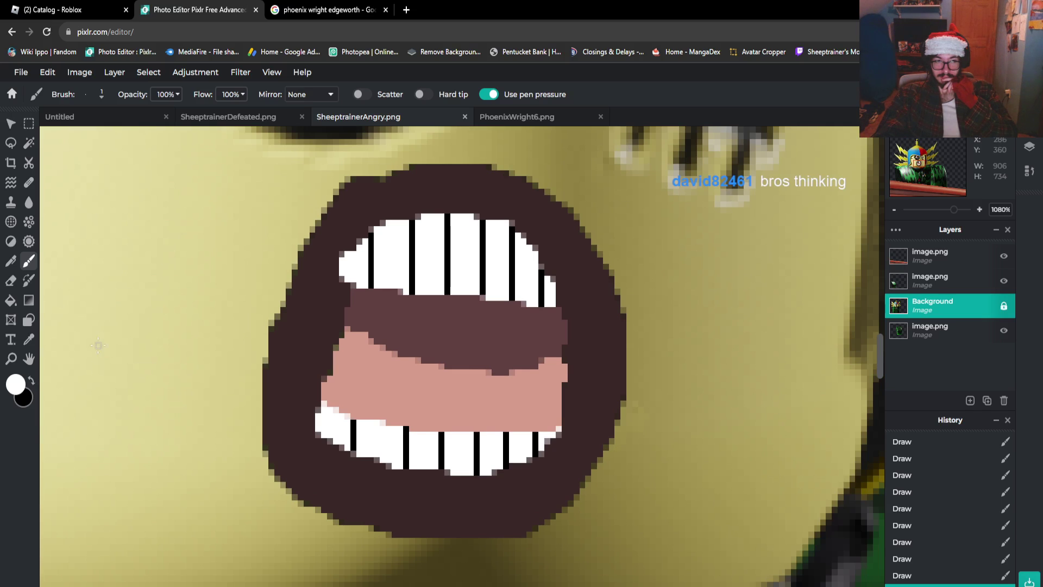
scroll(99, 345, "down", 10)
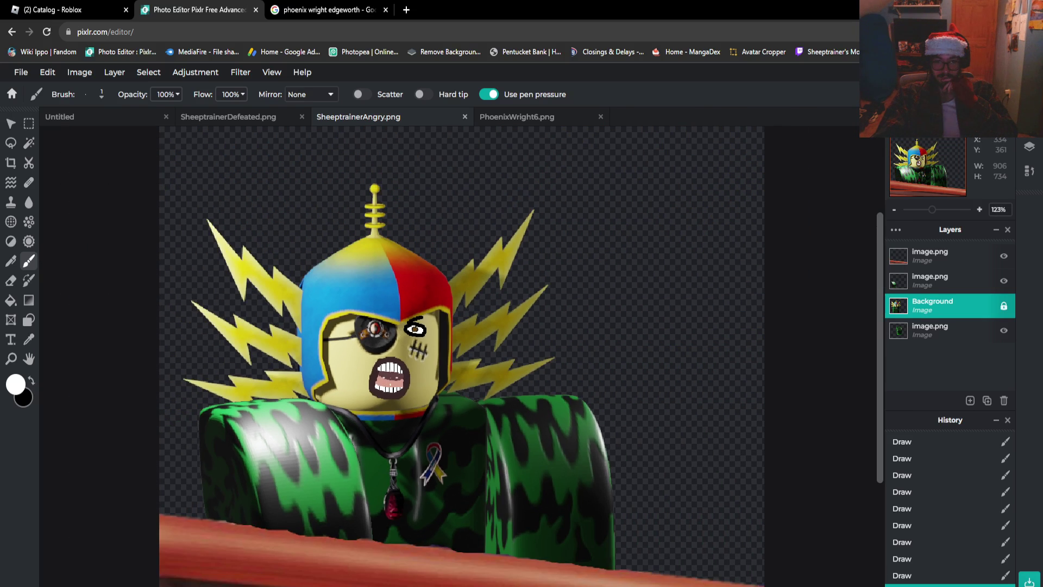
scroll(382, 363, "down", 3)
Try to rotate and reposition the green camouflage arm layer behind the desk, and undo the changes
left_click(10, 123)
left_click(385, 394)
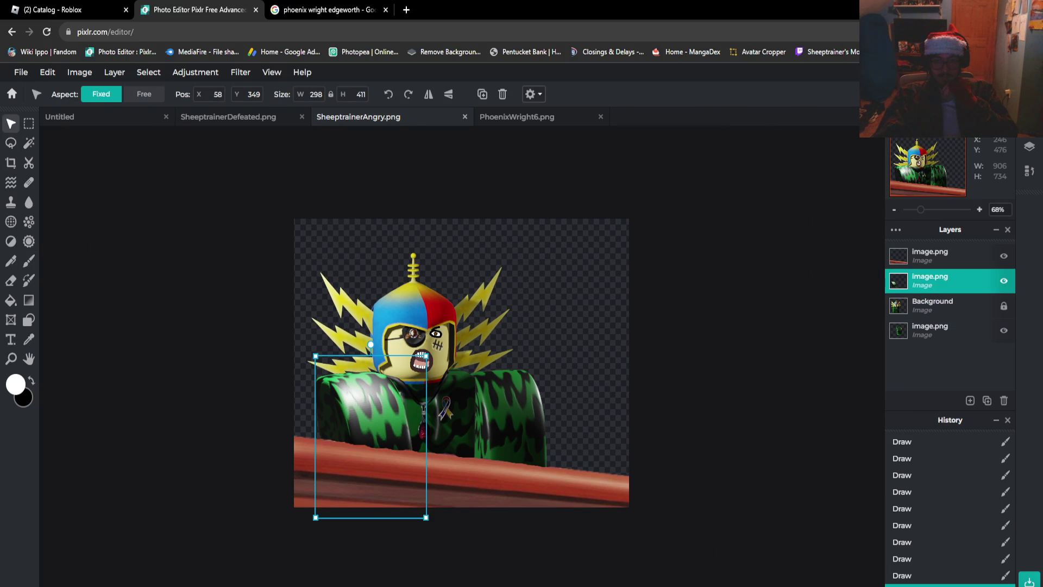
left_click_drag(370, 344, 347, 348)
left_click_drag(313, 438, 323, 450)
left_click_drag(381, 393, 397, 342)
key("ctrl+z")
key("ctrl+z")
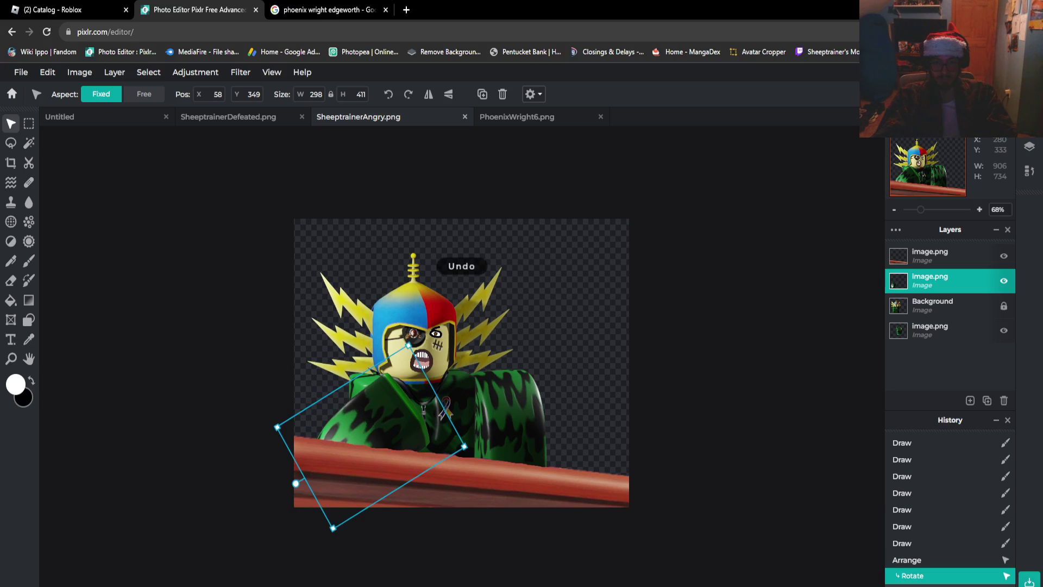
key("Escape")
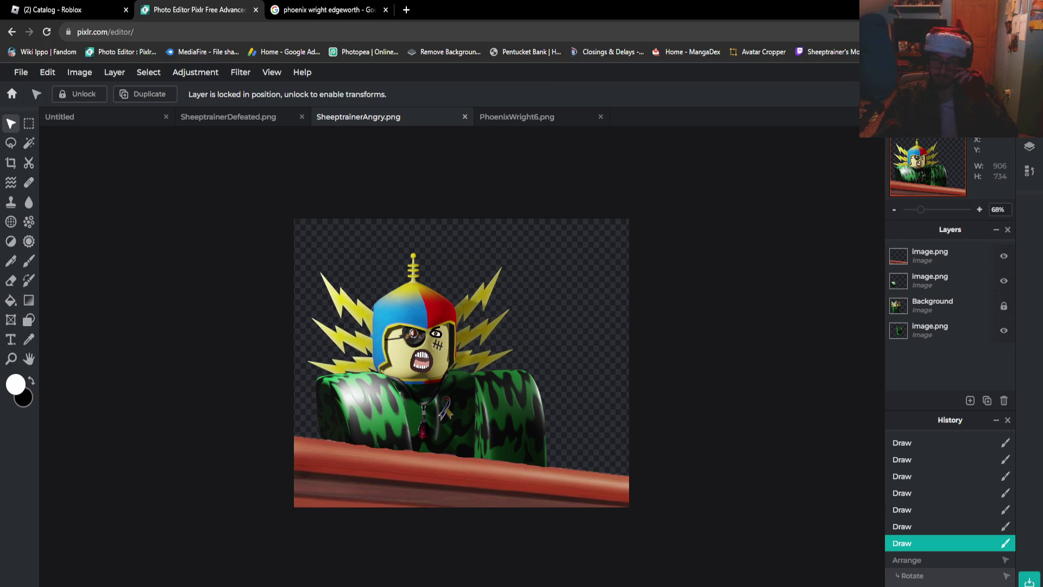
Select the Background layer and examine the painted face and mouth in close-up
scroll(461, 363, "up", 2)
scroll(424, 353, "up", 5)
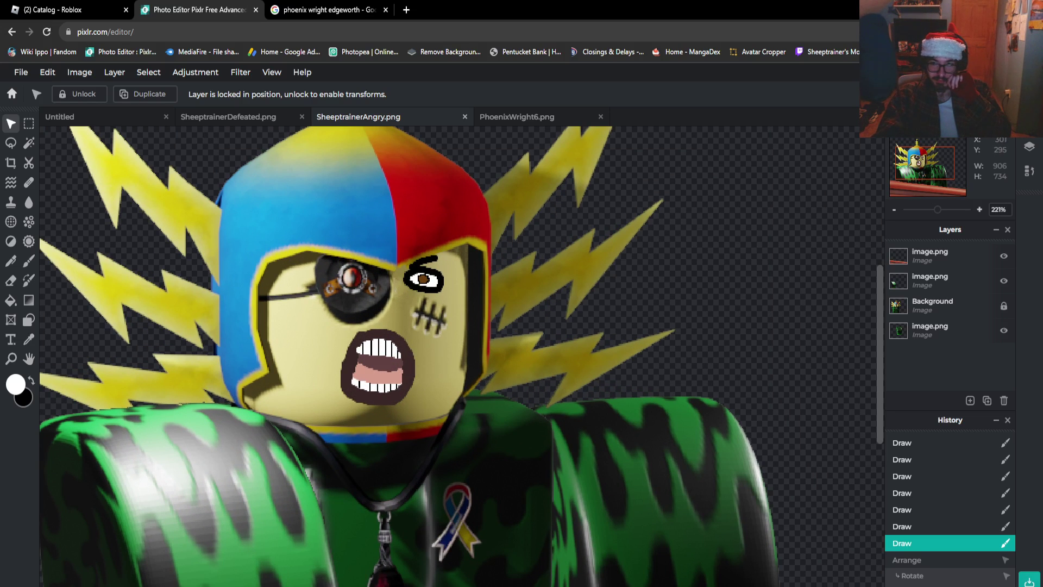
left_click(933, 306)
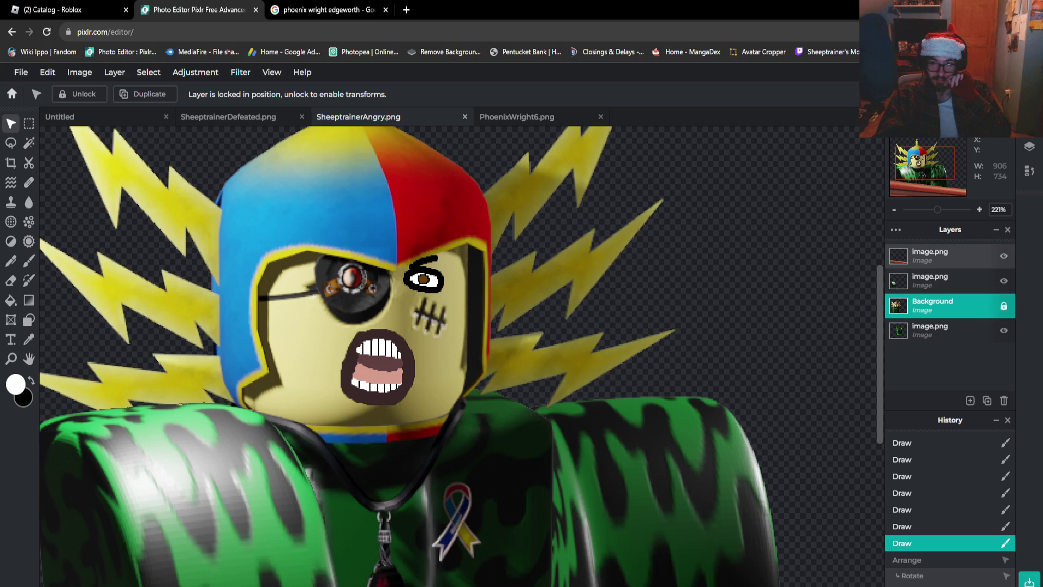
scroll(491, 369, "up", 6)
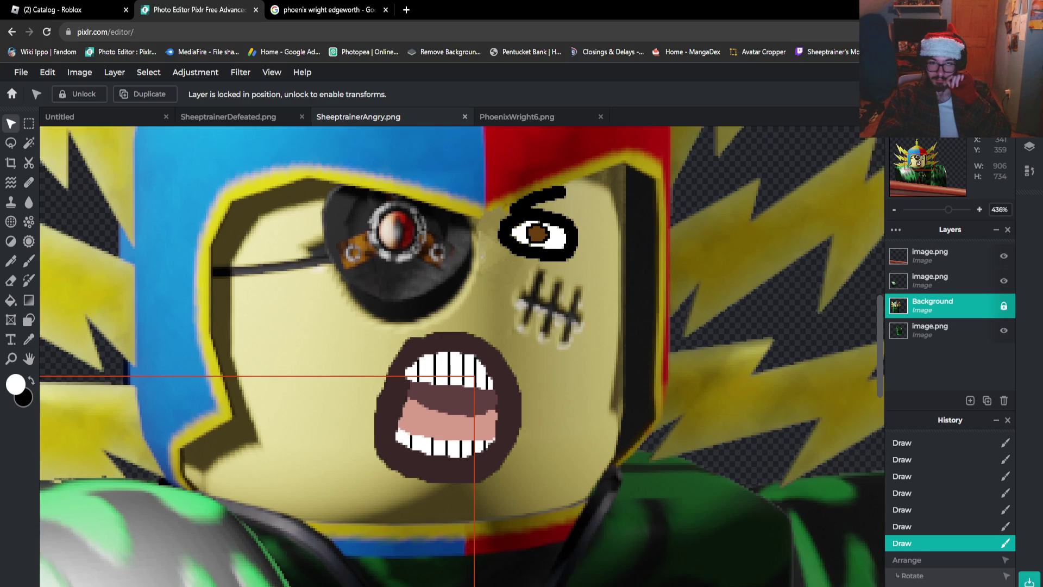
scroll(492, 370, "up", 2)
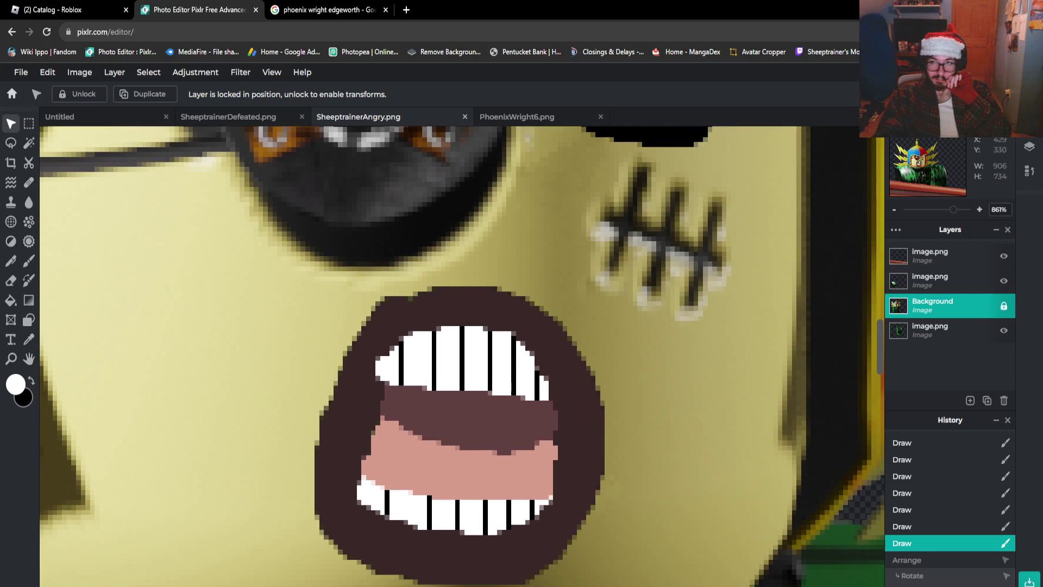
left_click(930, 255)
scroll(641, 351, "down", 10)
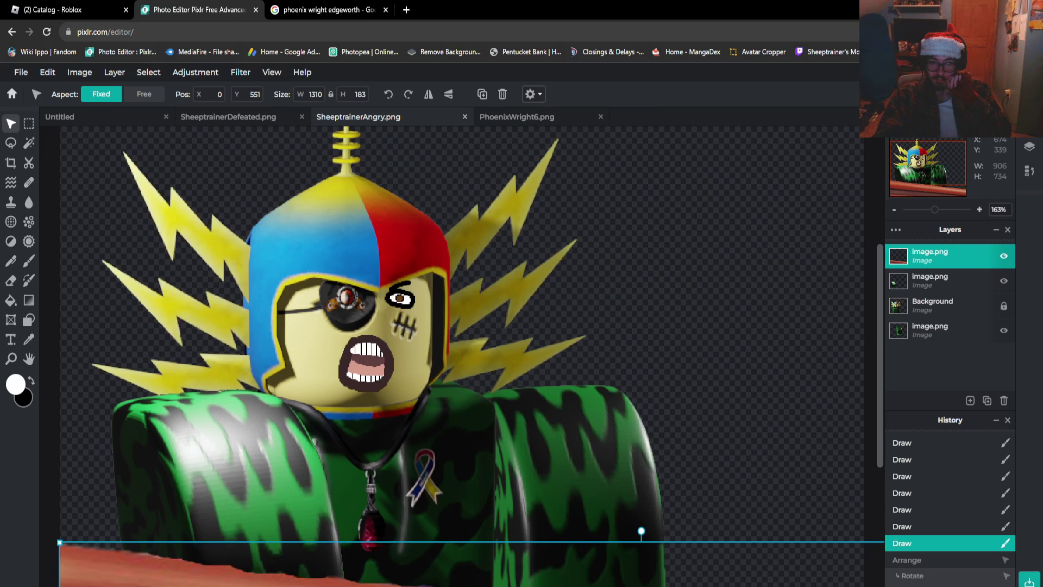
scroll(329, 331, "up", 7)
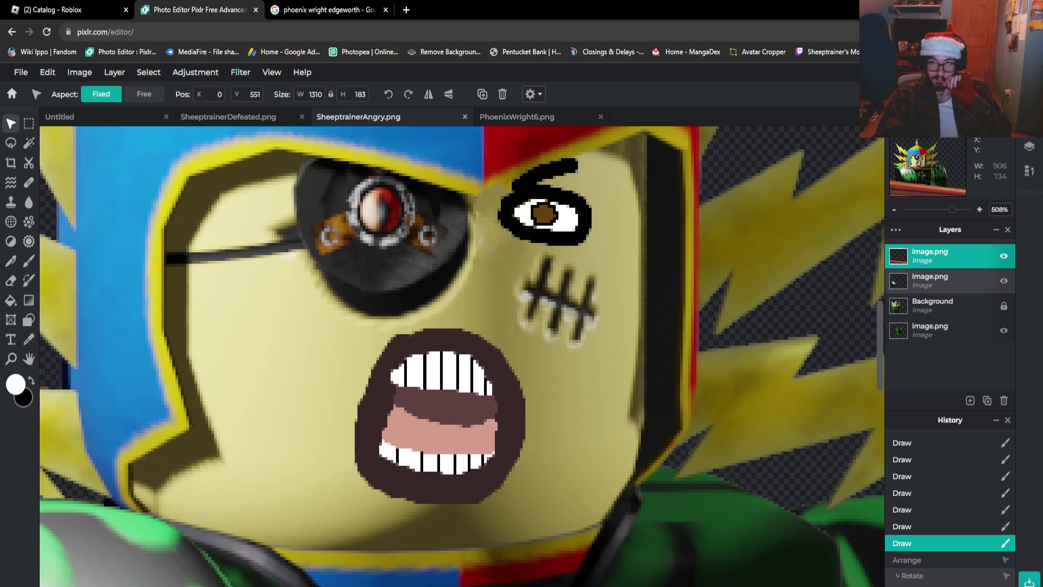
left_click(933, 305)
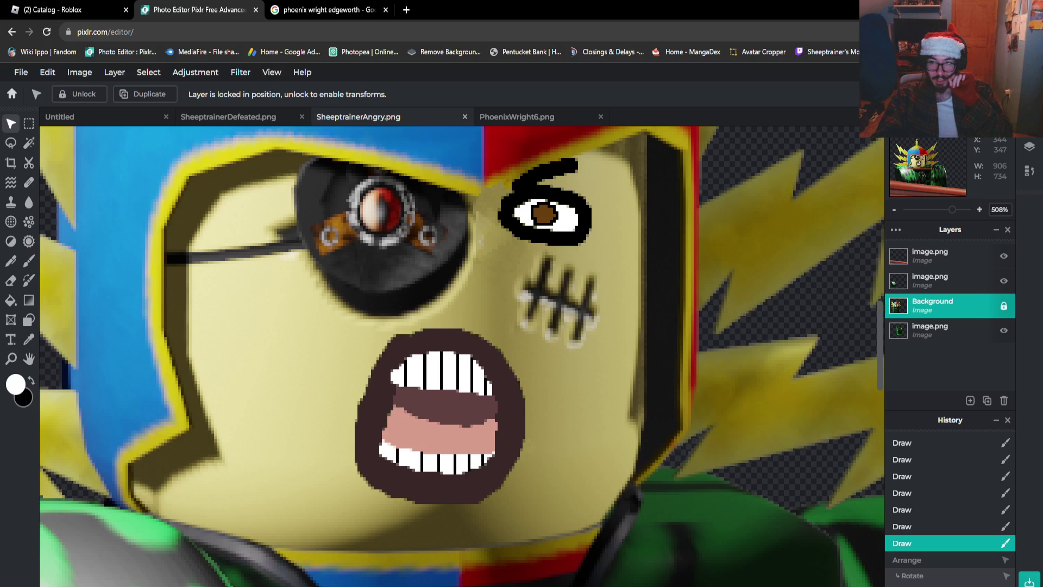
scroll(381, 385, "up", 5)
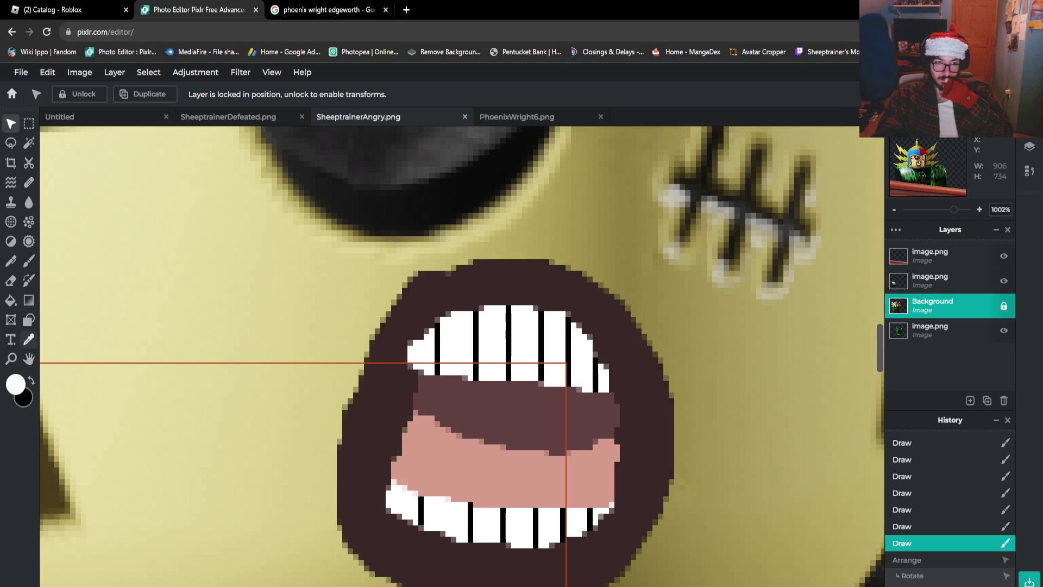
Sample the mauve of the inner mouth, set the brush size to 10 px and paint over the upper teeth
left_click(29, 339)
left_click(481, 388)
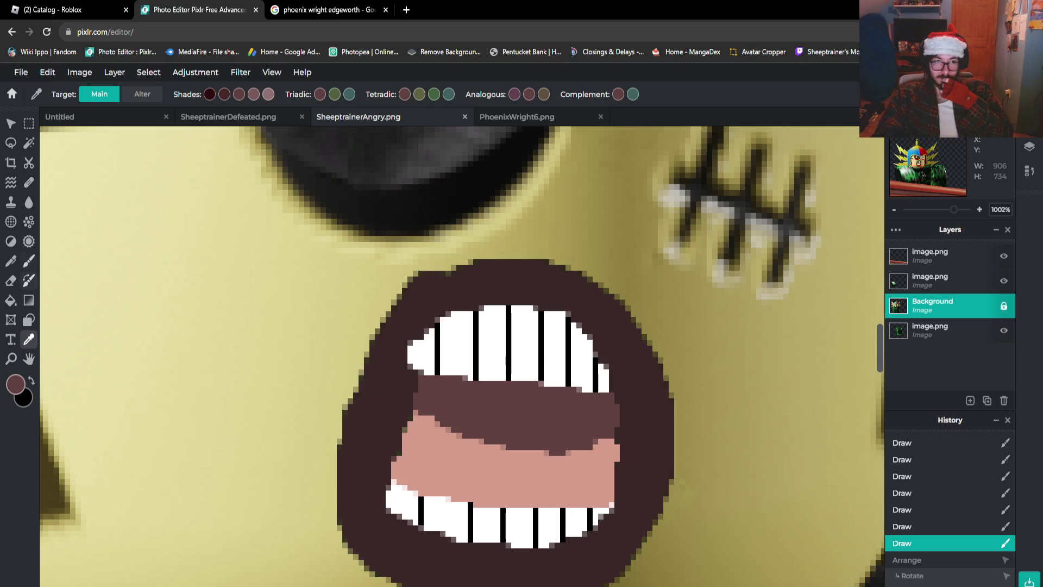
left_click(29, 260)
left_click(101, 94)
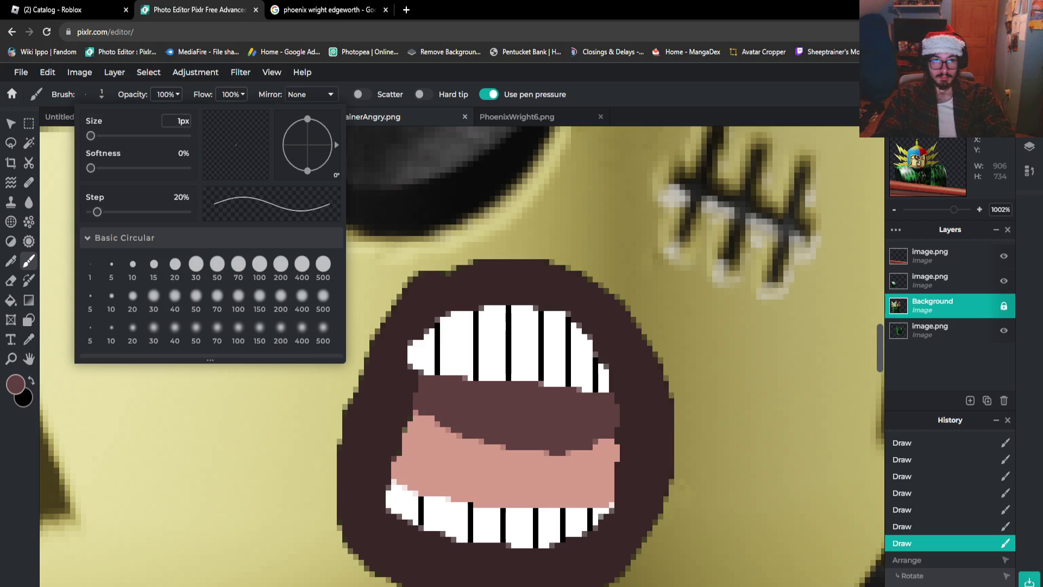
left_click(184, 121)
type("0")
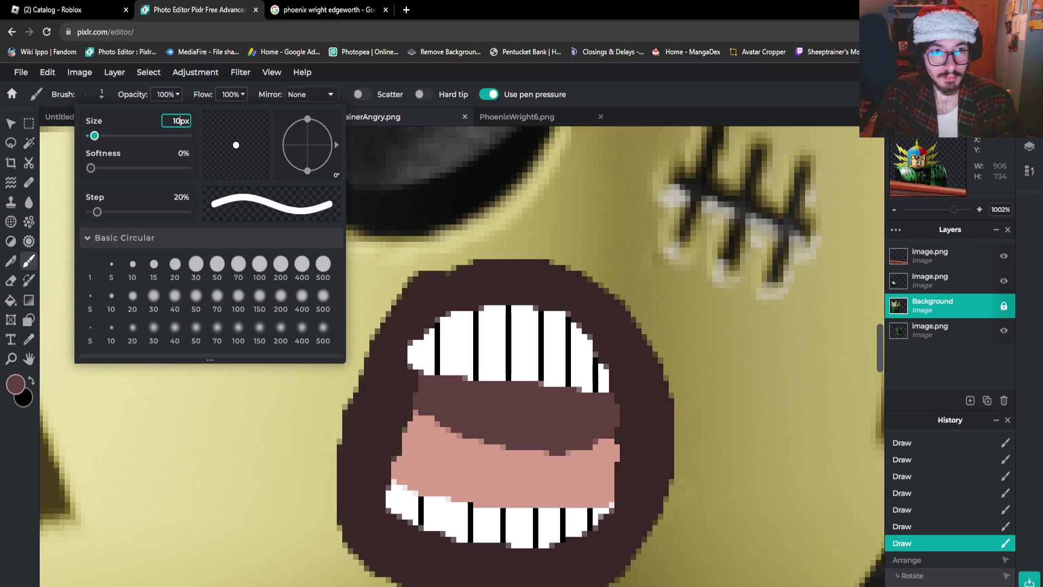
key("Return")
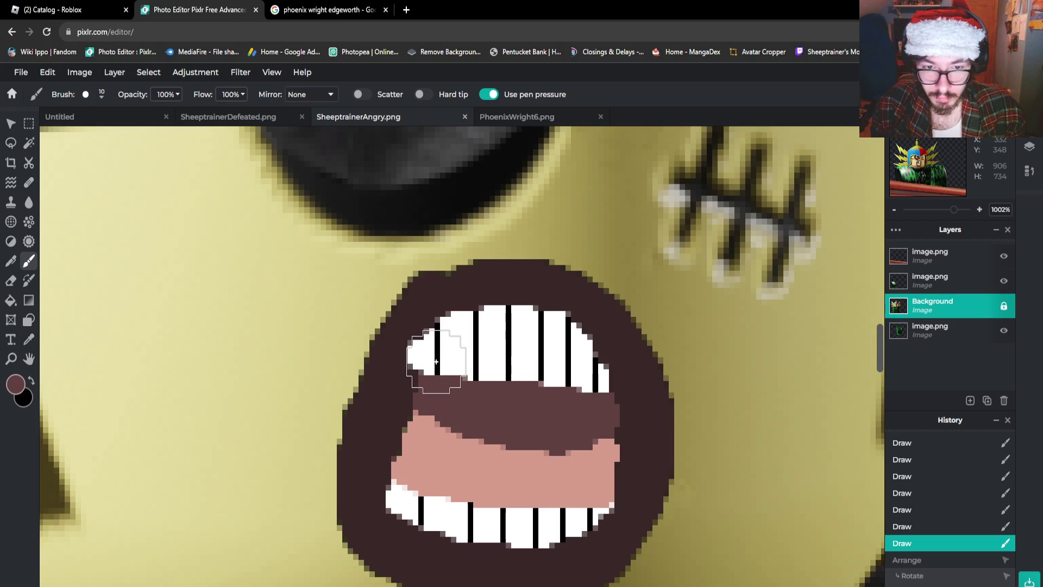
mouse_move(429, 359)
left_mouse_down()
mouse_move(591, 391)
mouse_move(544, 337)
mouse_move(482, 334)
mouse_move(444, 340)
mouse_move(434, 352)
mouse_move(473, 363)
mouse_move(557, 330)
mouse_move(560, 354)
left_mouse_up()
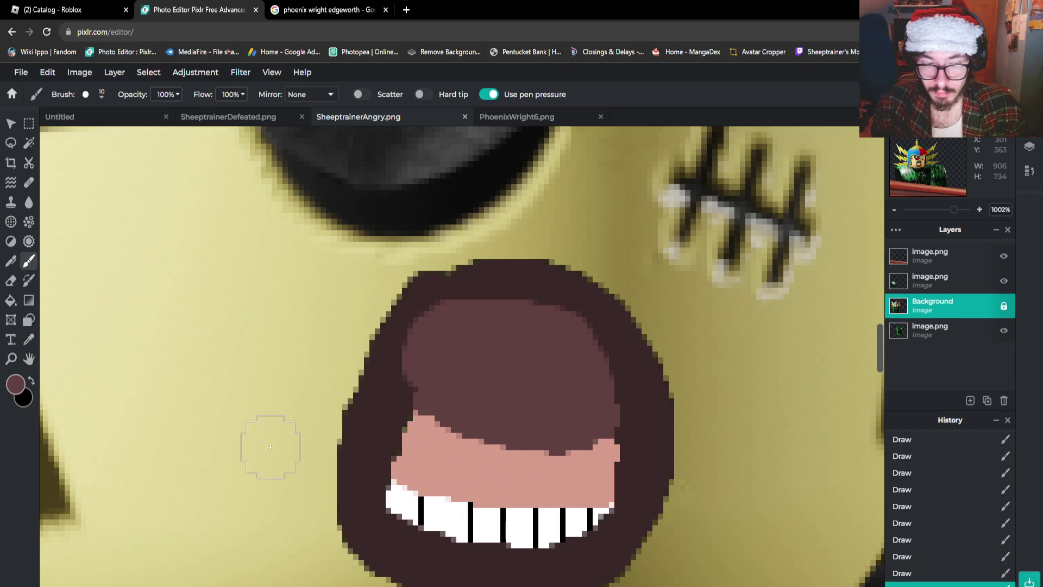
Sample the tongue's pink, paint over the lower teeth and check the toothless mouth on the whole sprite
left_click(470, 435, "alt")
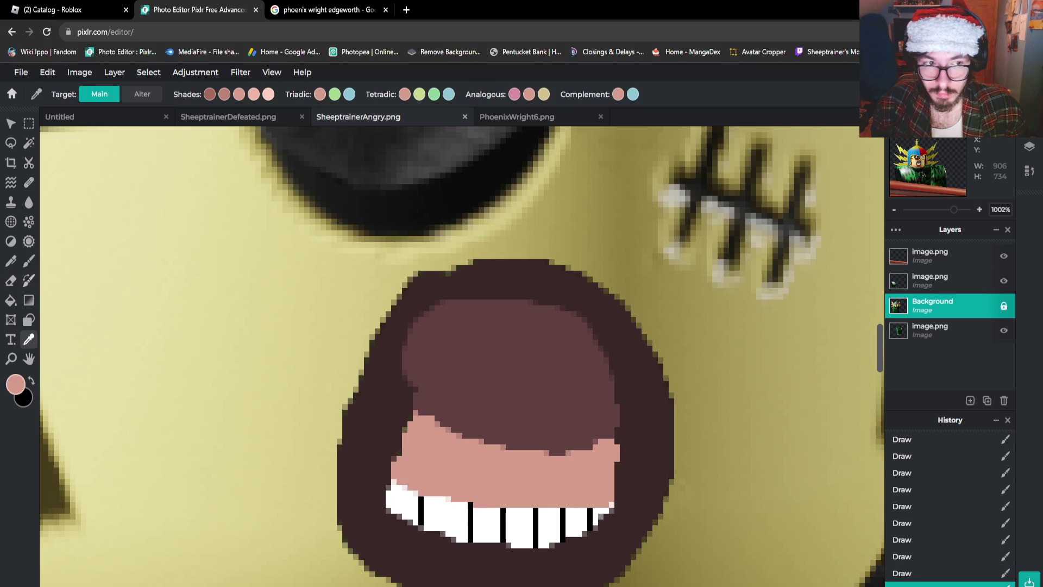
left_click_drag(394, 492, 443, 503)
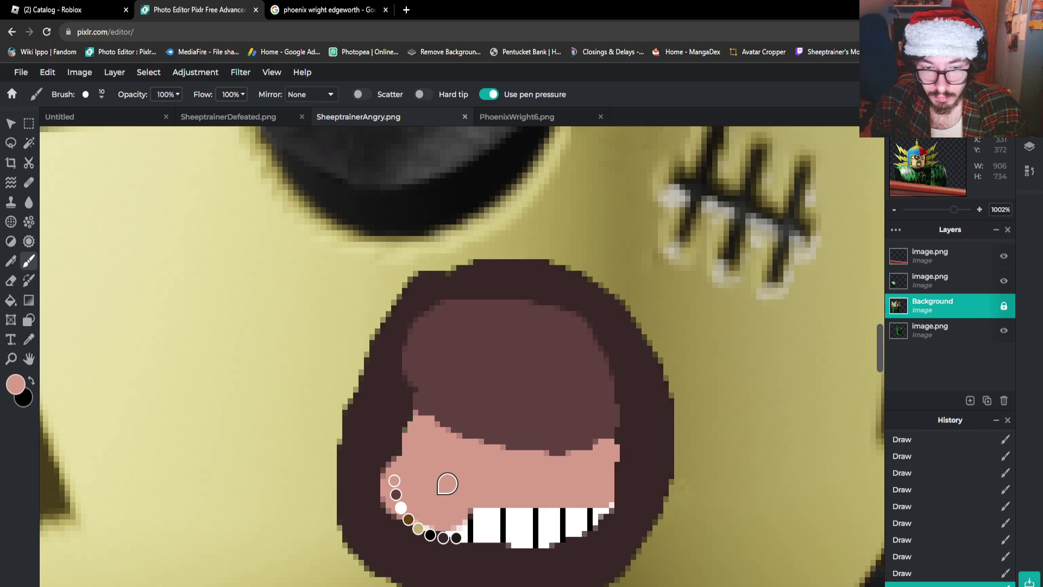
key("ctrl+z")
mouse_move(414, 491)
left_mouse_down()
mouse_move(429, 511)
mouse_move(516, 522)
mouse_move(594, 506)
left_mouse_up()
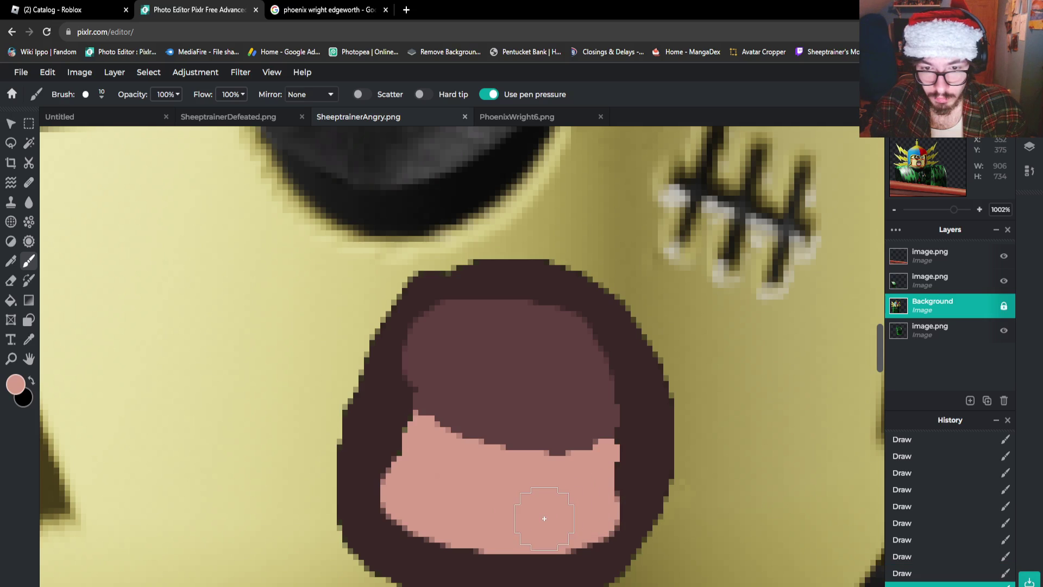
scroll(546, 520, "down", 4)
scroll(547, 520, "down", 7)
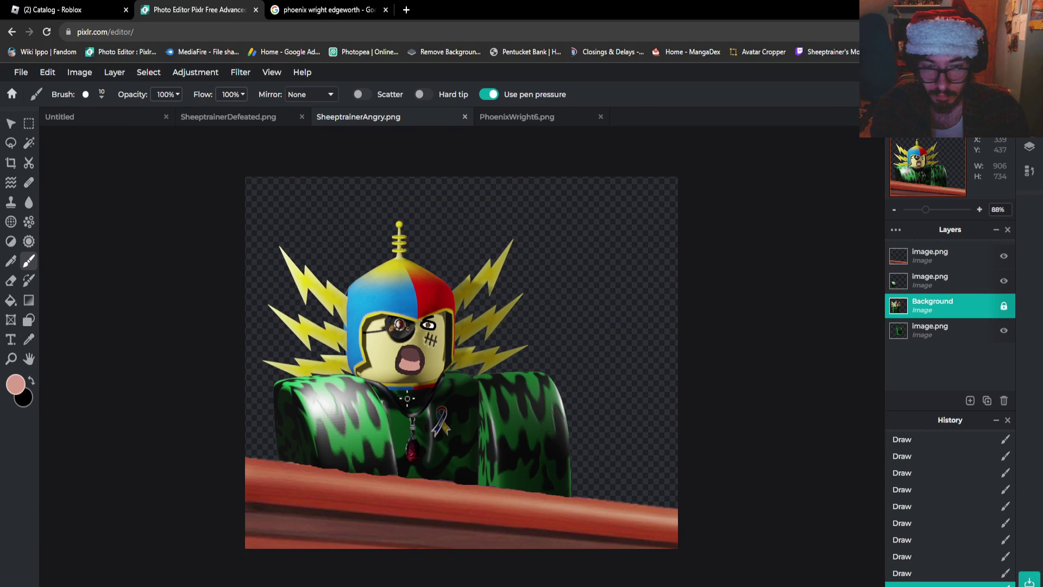
Undo the paint covering the upper and lower teeth
key("ctrl+z")
key("ctrl+z")
scroll(422, 369, "up", 5)
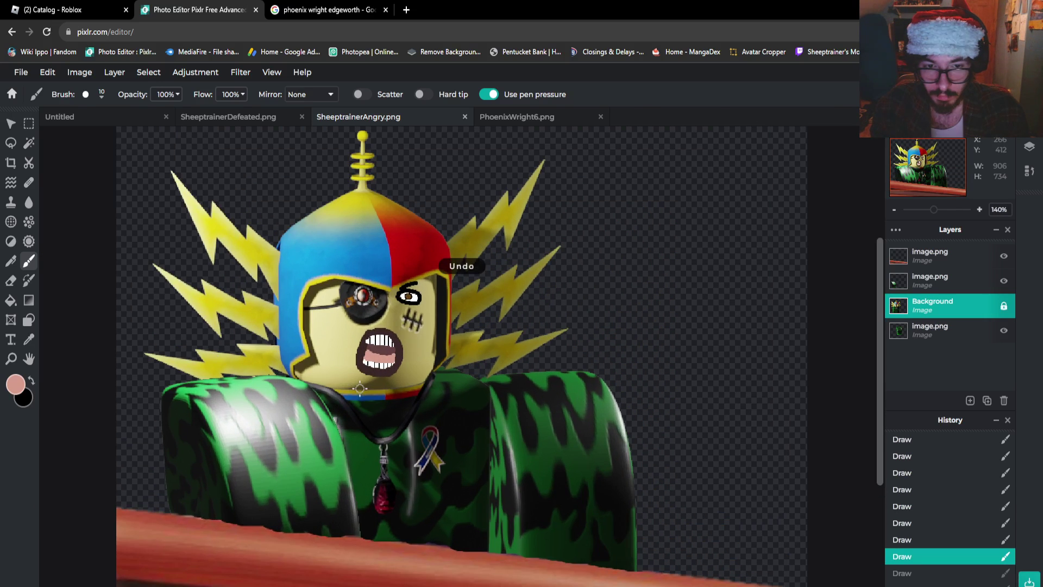
scroll(281, 360, "up", 5)
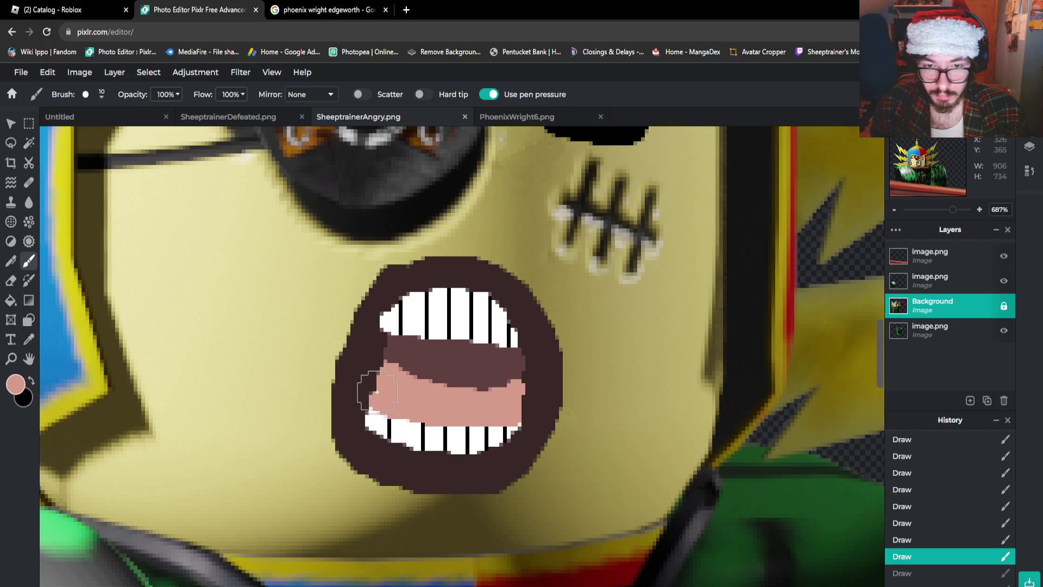
scroll(376, 391, "up", 1)
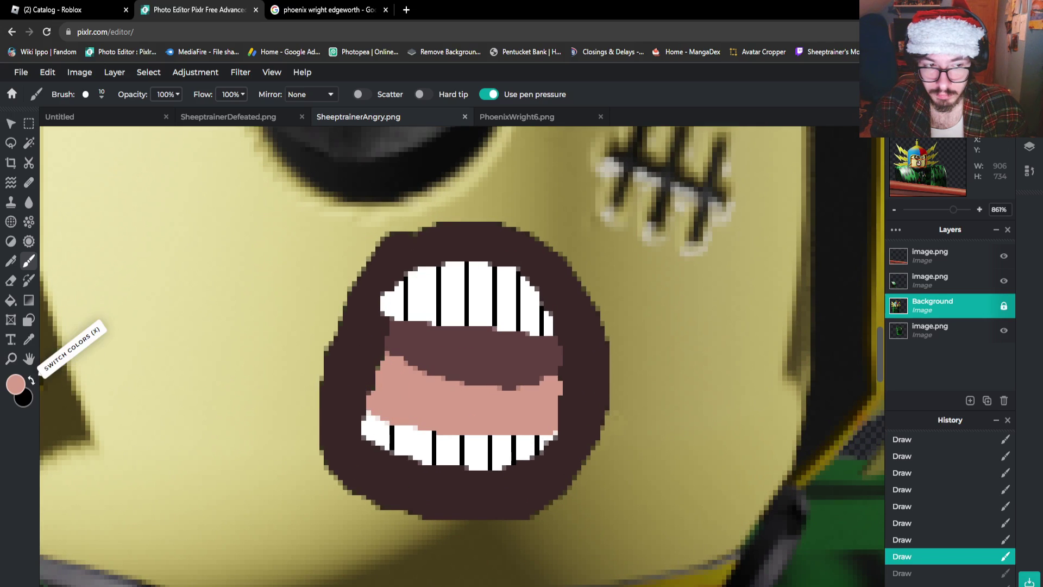
Sample the teeth's white, try painting over the dividing lines in both rows of teeth, and undo the strokes
left_click(29, 339)
left_click(466, 279)
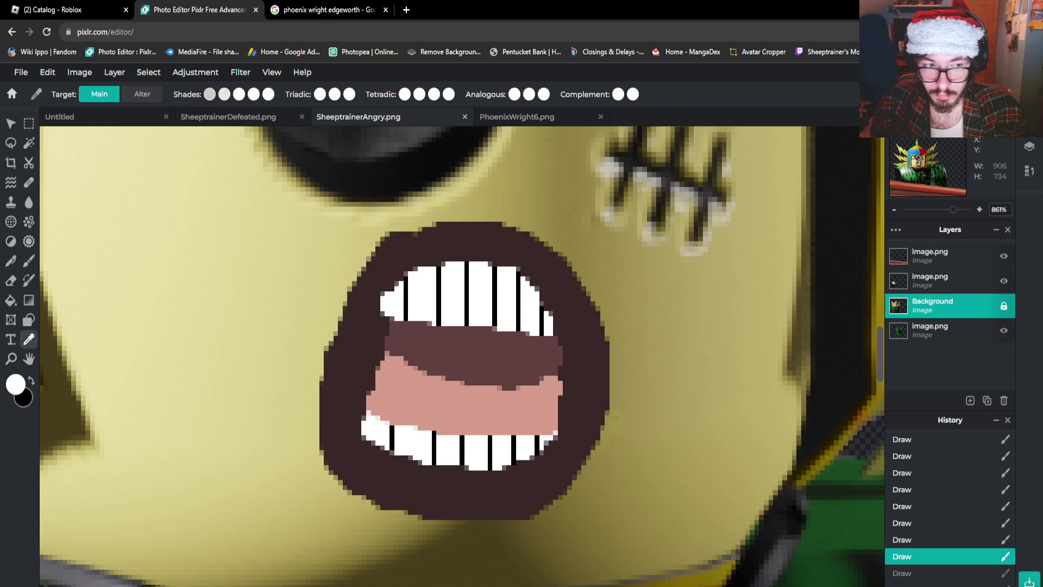
key("b")
mouse_move(396, 304)
left_mouse_down()
mouse_move(490, 301)
mouse_move(535, 318)
mouse_move(477, 285)
mouse_move(431, 287)
mouse_move(424, 316)
left_mouse_up()
mouse_move(384, 442)
left_mouse_down()
mouse_move(513, 454)
mouse_move(527, 445)
left_mouse_up()
scroll(527, 445, "down", 6)
key("ctrl+z")
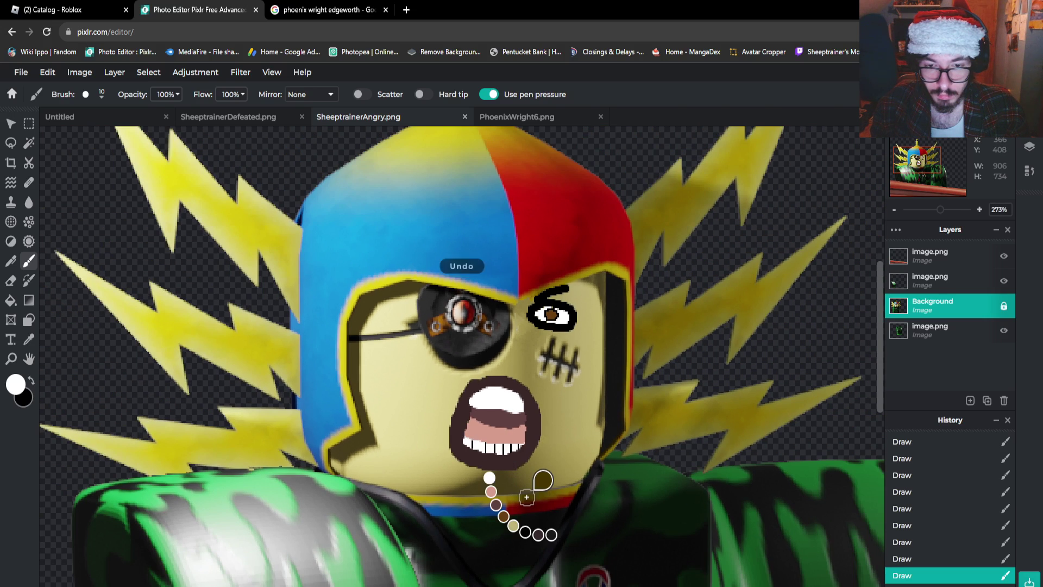
key("ctrl+z")
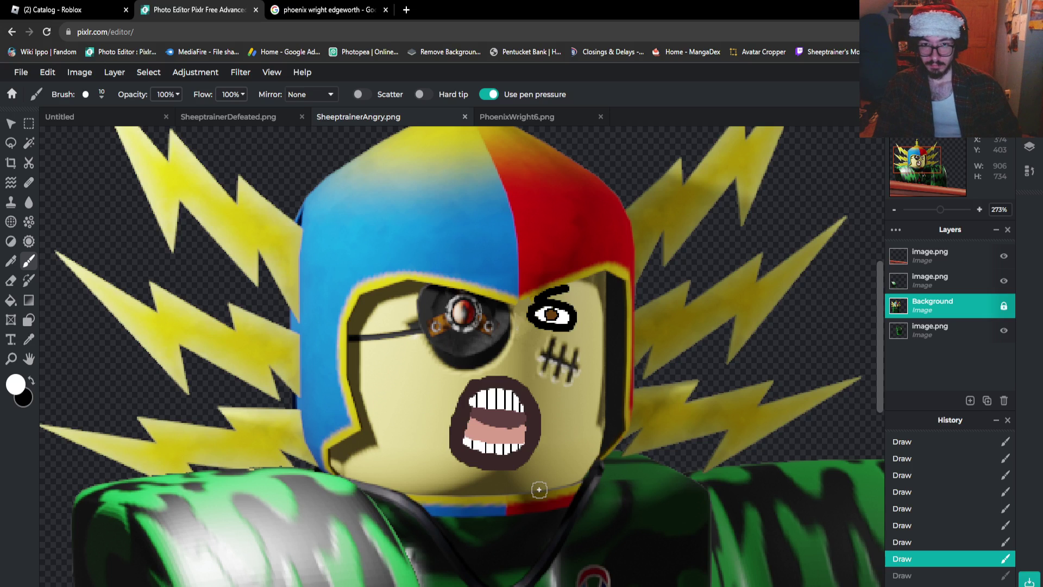
Sample the tongue's pink in the mouth and change the main colour to a bright red
scroll(488, 432, "up", 5)
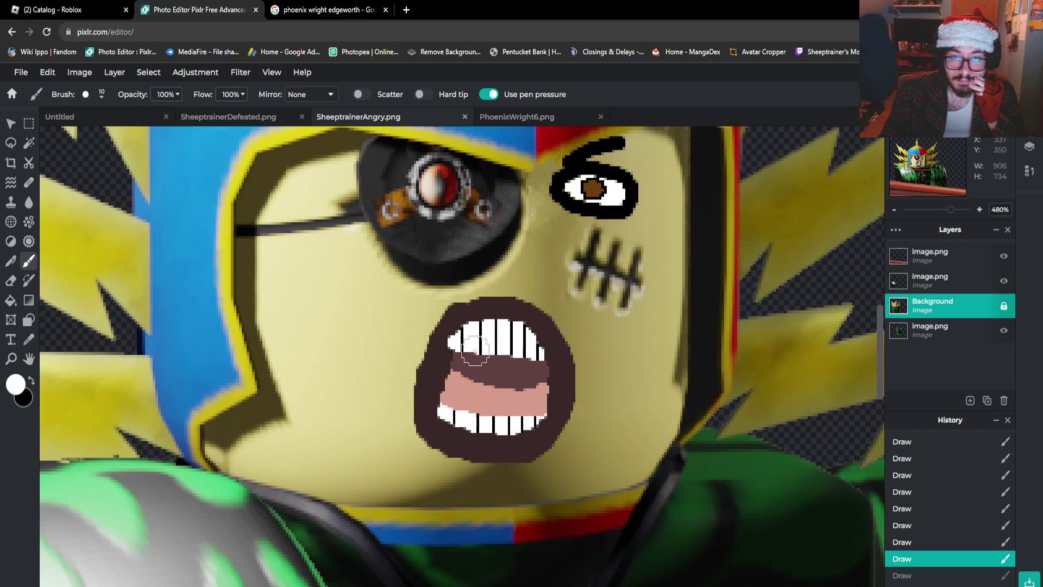
key("i")
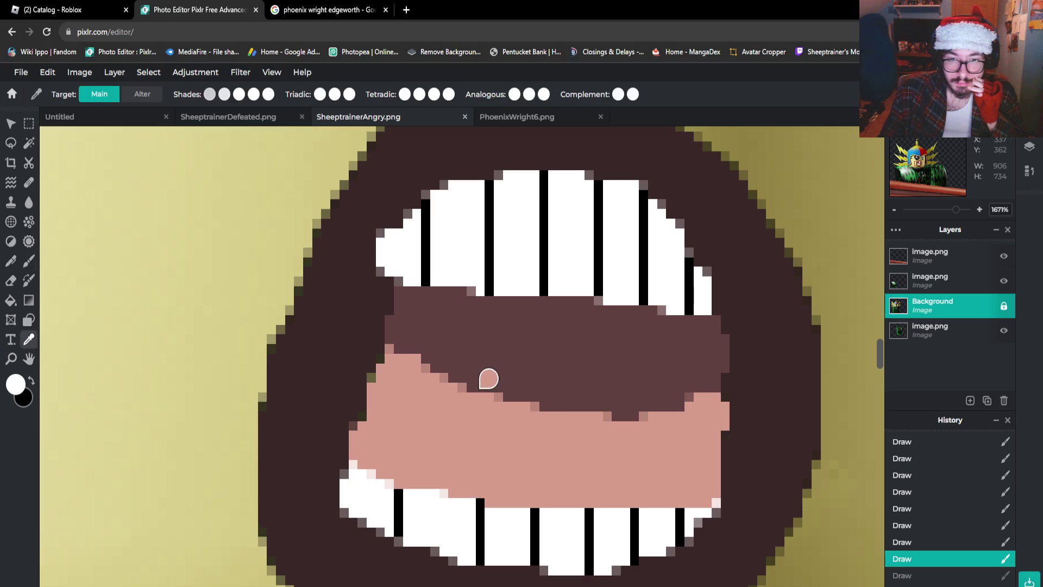
left_click(545, 419)
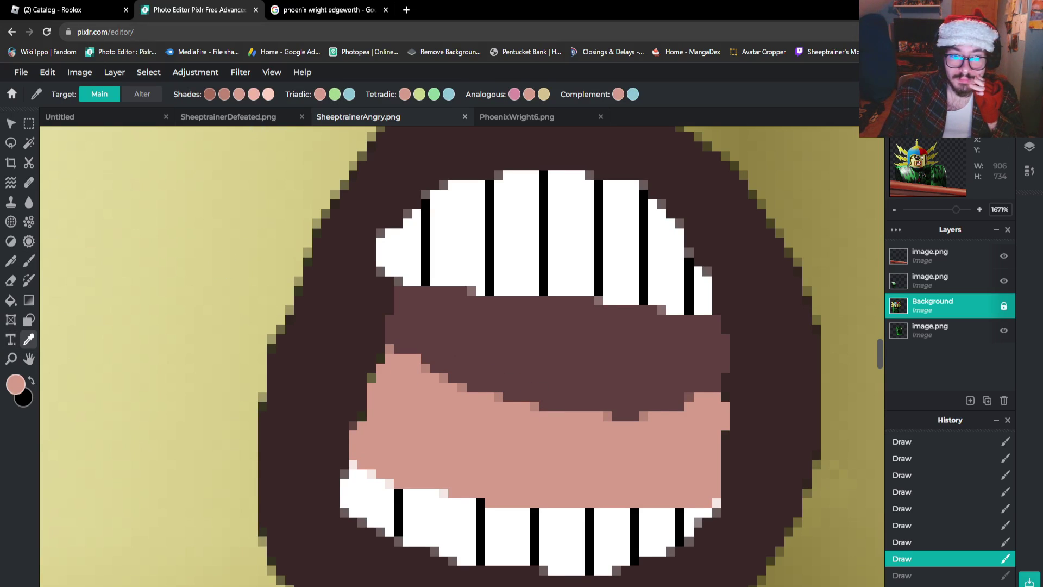
left_click(16, 384)
left_click_drag(522, 280, 536, 255)
left_click(619, 426)
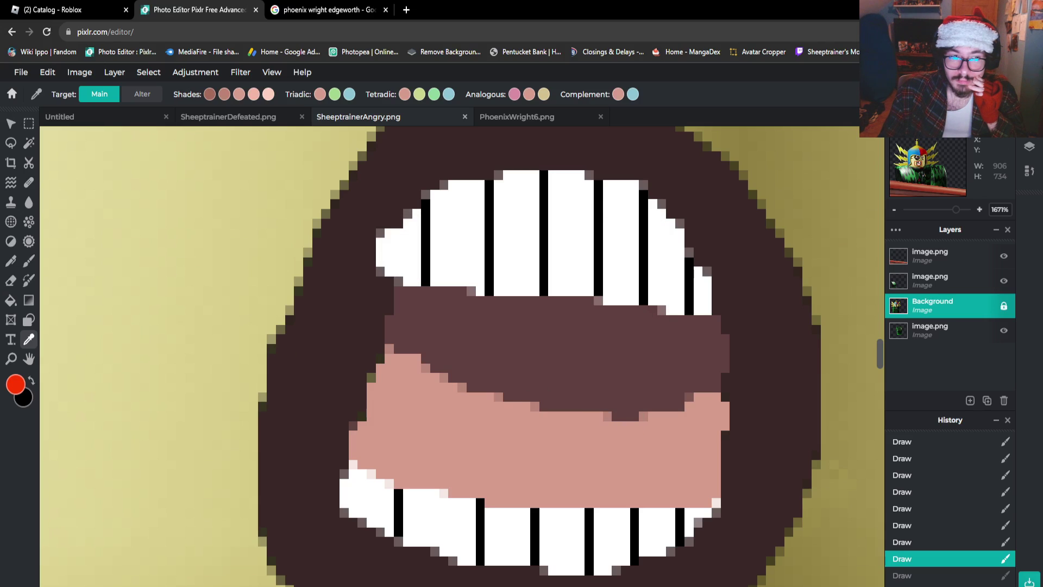
Set the brush size to 5 px and paint a rounded red blob in the middle of the mouth, above the tongue
left_click(29, 261)
left_click(102, 94)
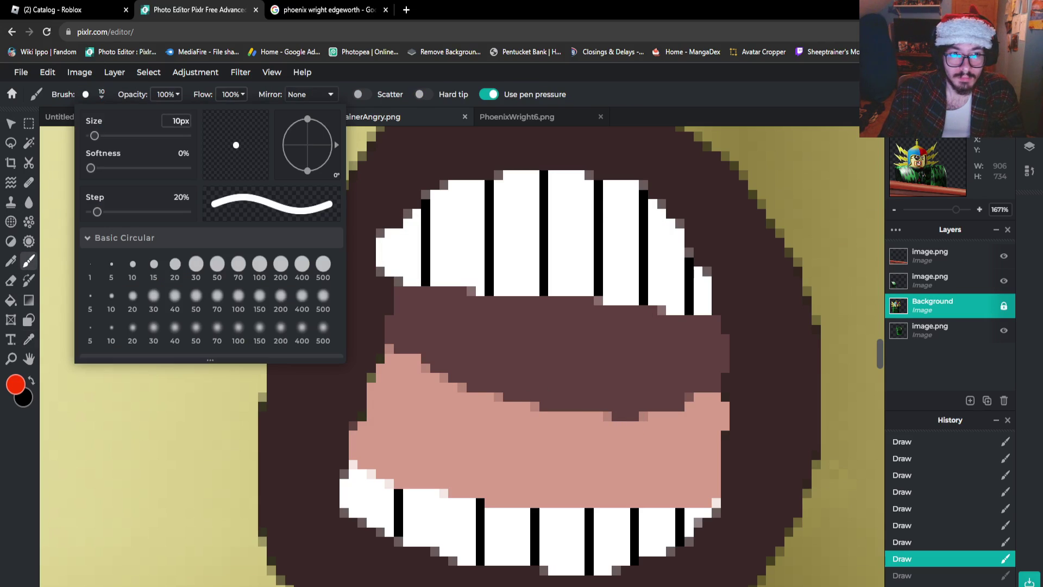
left_click(182, 120)
type("5x")
key("Return")
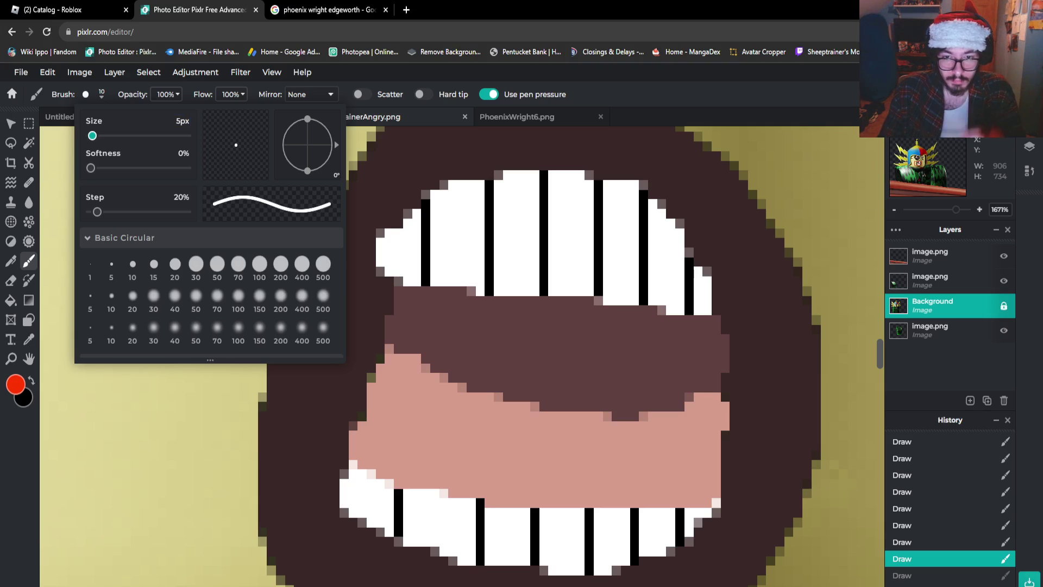
left_click(511, 397)
mouse_move(507, 416)
left_mouse_down()
mouse_move(540, 352)
mouse_move(562, 347)
mouse_move(589, 397)
mouse_move(557, 409)
mouse_move(529, 402)
mouse_move(551, 394)
mouse_move(535, 415)
mouse_move(560, 415)
mouse_move(537, 373)
left_mouse_up()
scroll(541, 395, "down", 8)
scroll(548, 408, "down", 4)
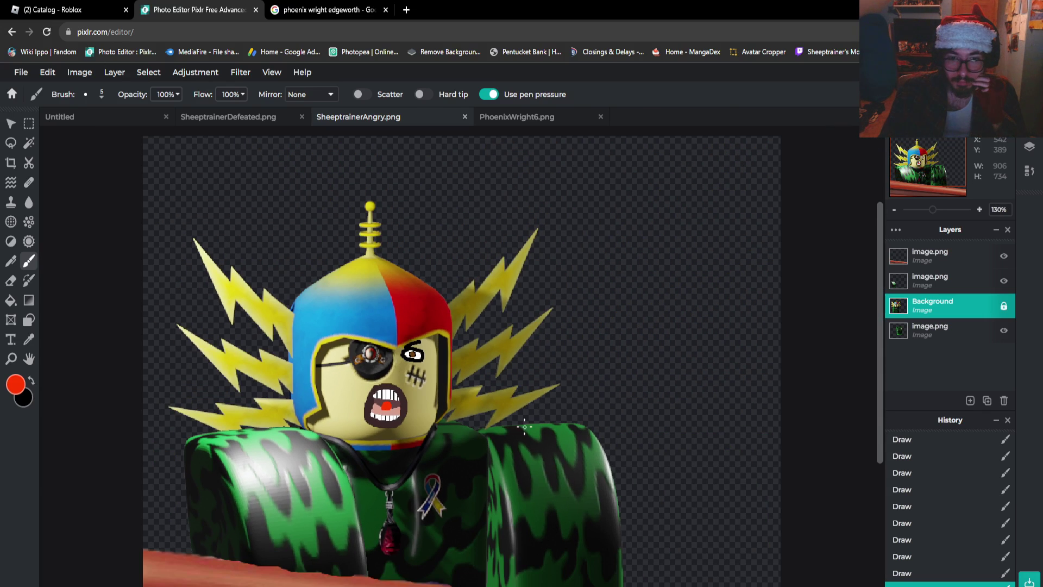
scroll(386, 406, "up", 10)
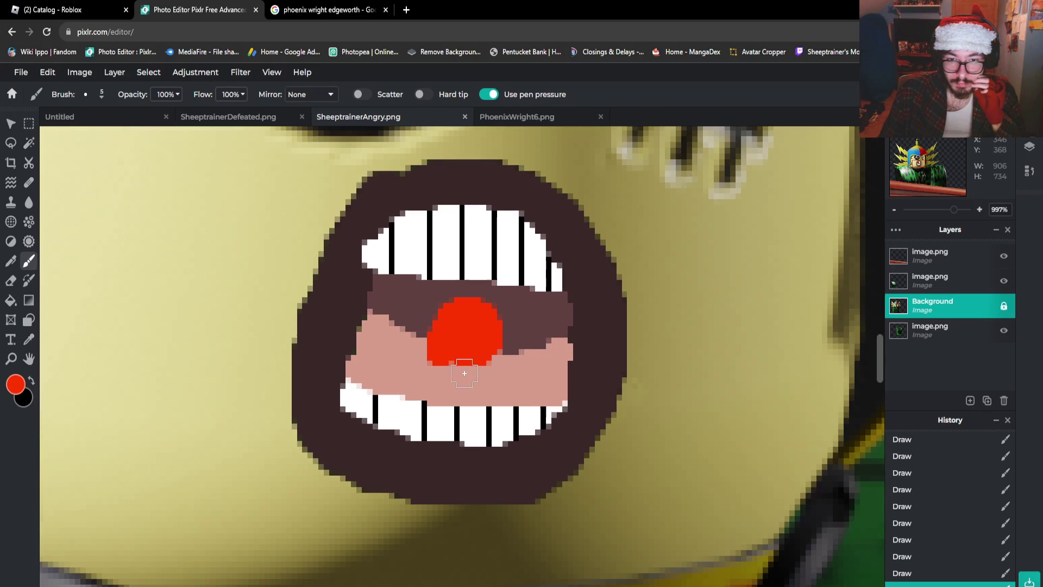
mouse_move(452, 352)
left_mouse_down()
mouse_move(493, 352)
mouse_move(469, 348)
left_mouse_up()
scroll(469, 348, "down", 11)
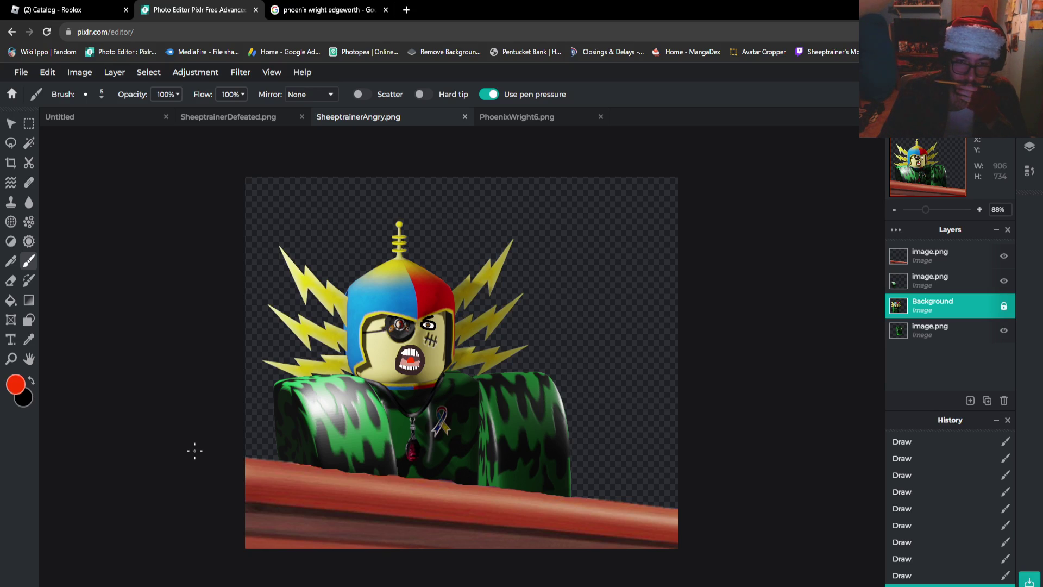
Examine the red-centred mouth both close up and on the whole sprite at the desk
scroll(198, 452, "up", 6)
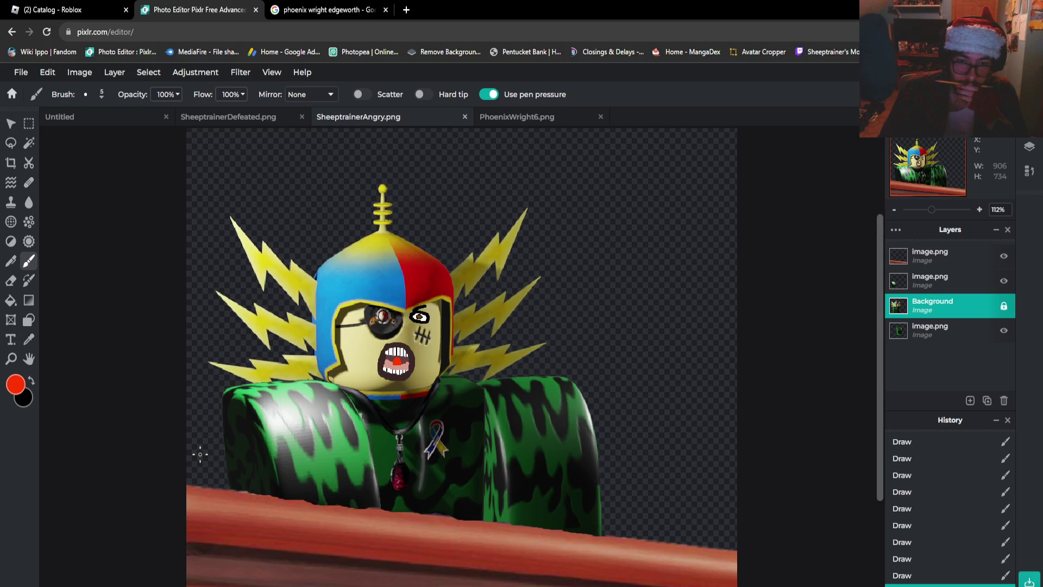
scroll(381, 283, "up", 2)
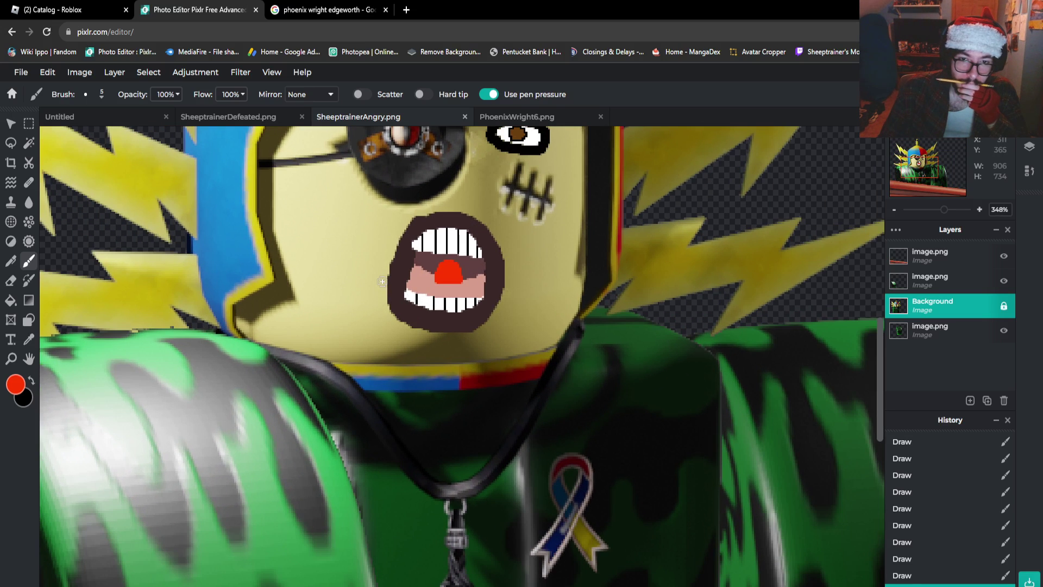
scroll(379, 285, "down", 3)
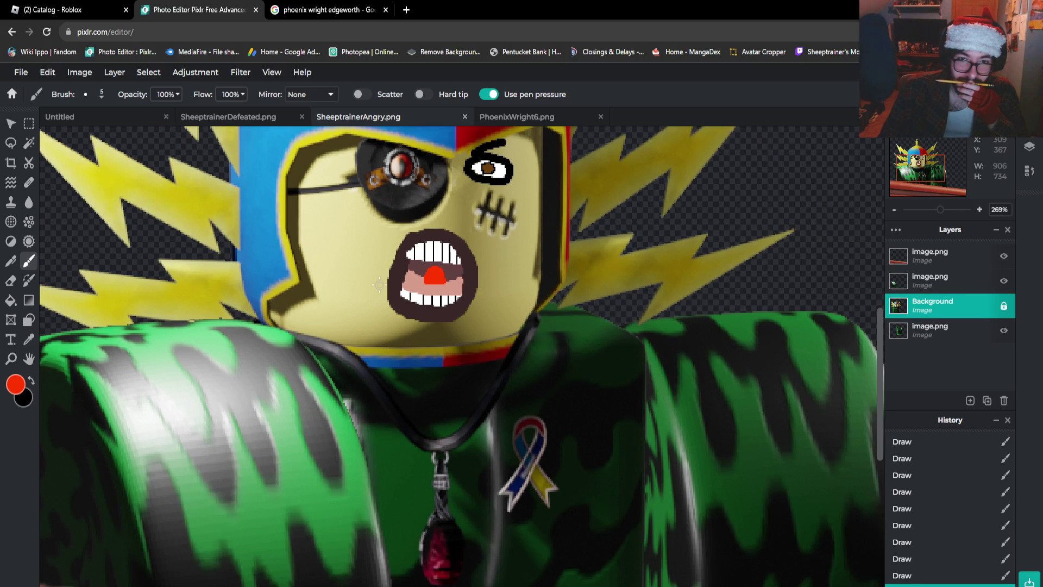
scroll(379, 285, "down", 2)
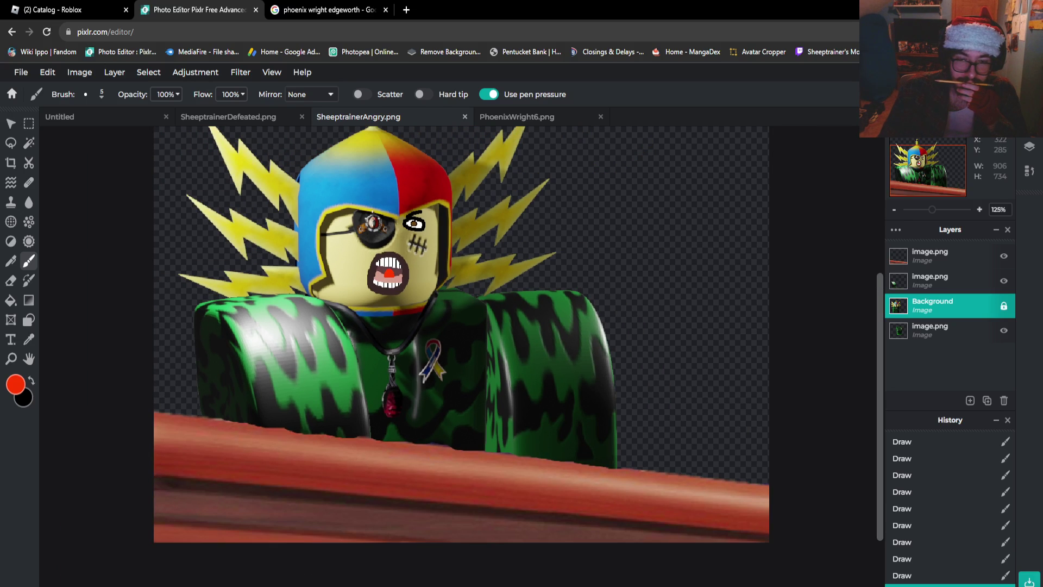
scroll(372, 222, "down", 1)
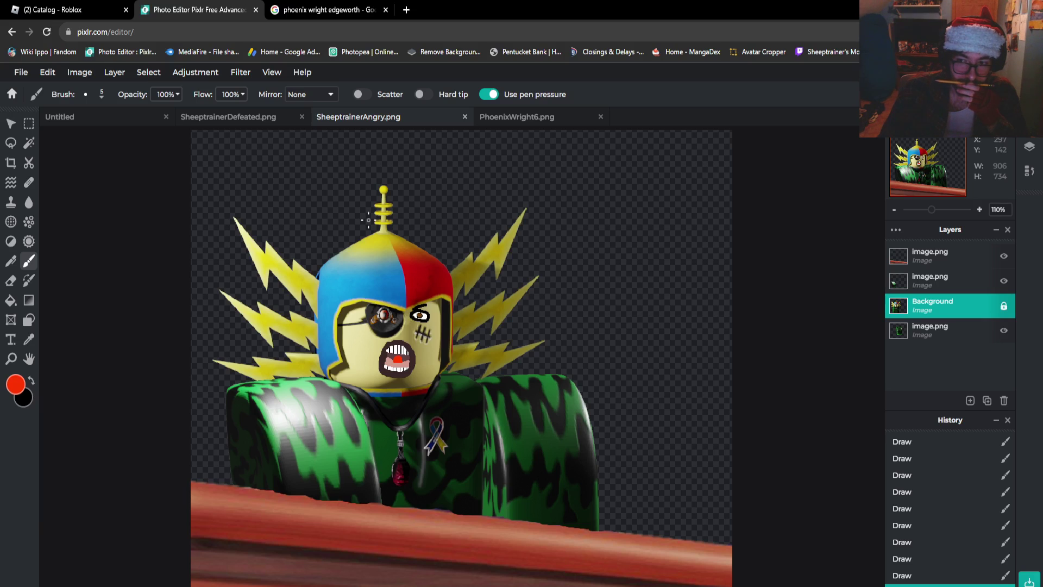
scroll(368, 220, "down", 1)
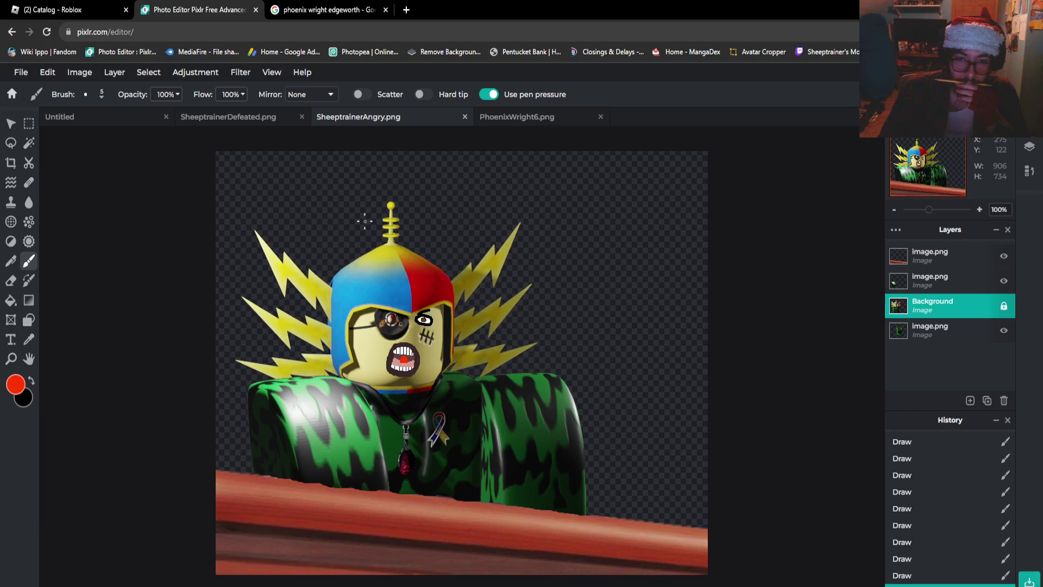
scroll(365, 221, "up", 5)
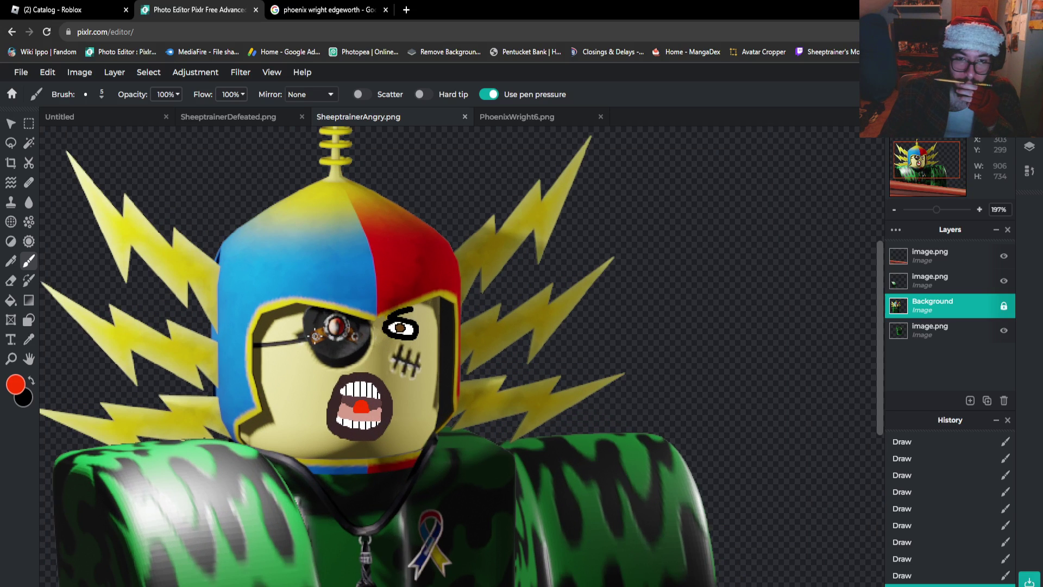
scroll(347, 328, "up", 2)
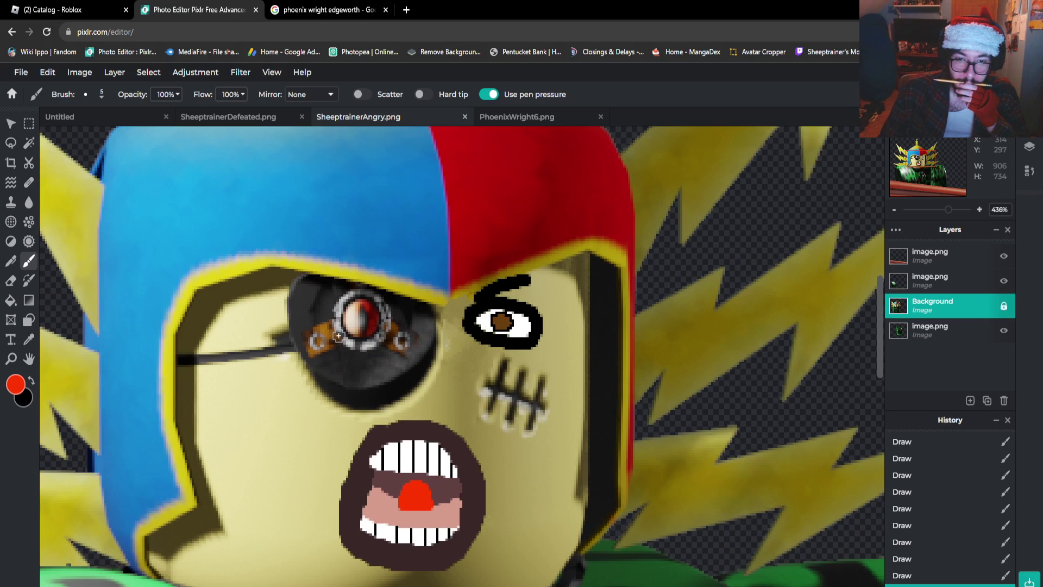
Switch to black, try extending the eye's outline past its outer corner, and undo the stroke
scroll(486, 328, "up", 5)
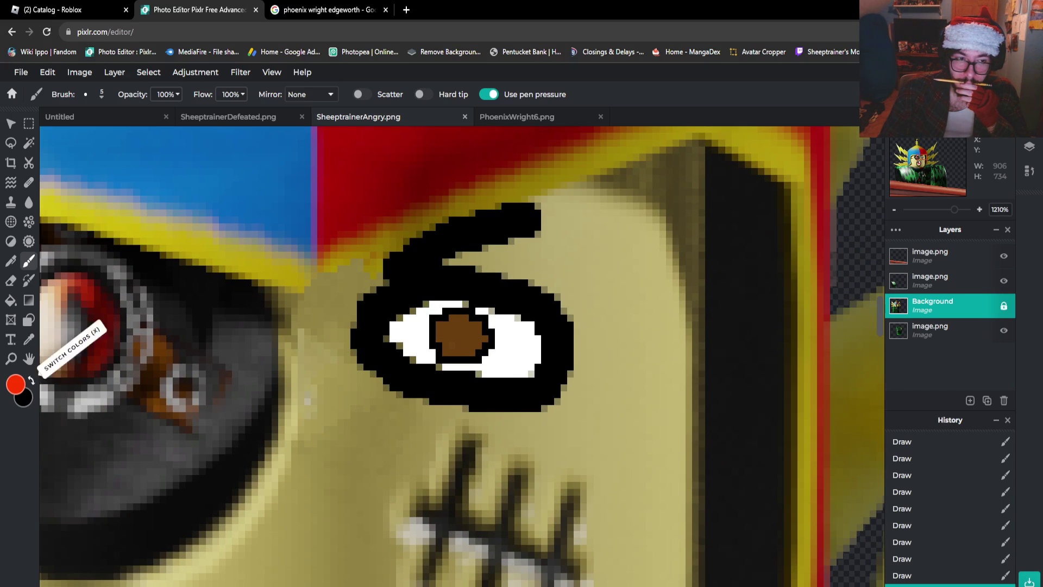
left_click(31, 380)
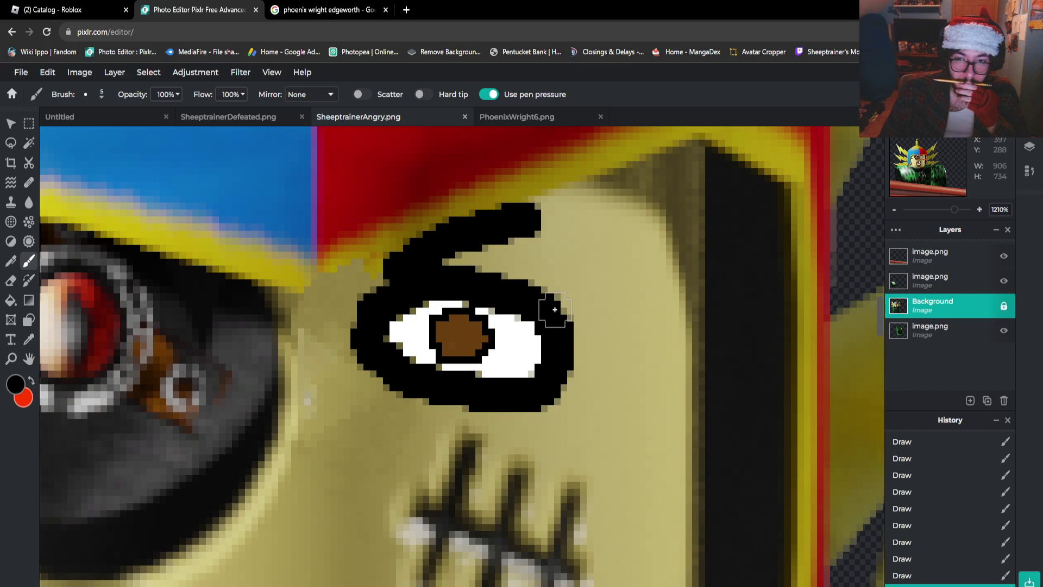
mouse_move(549, 307)
left_mouse_down()
mouse_move(625, 356)
mouse_move(644, 406)
mouse_move(605, 419)
mouse_move(545, 392)
left_mouse_up()
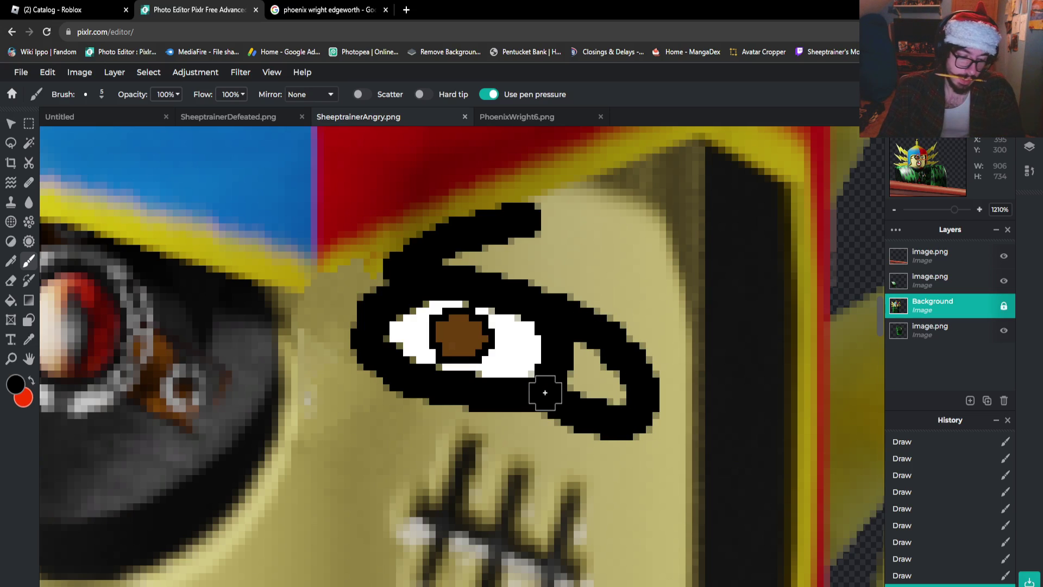
key("ctrl+z")
Undo the red brush strokes in the middle of the mouth
scroll(543, 391, "down", 10)
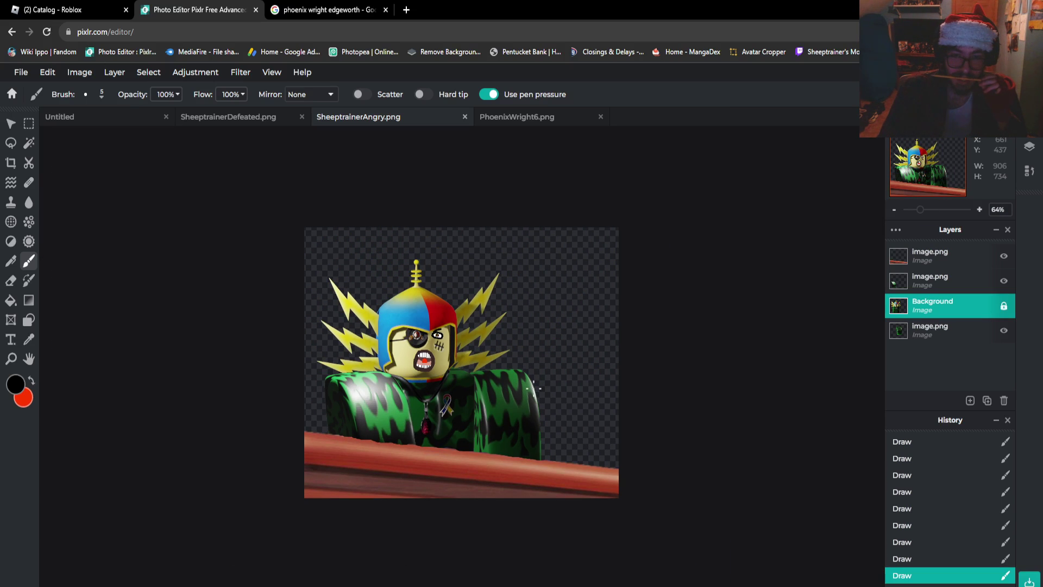
scroll(533, 388, "up", 2)
key("ctrl+z")
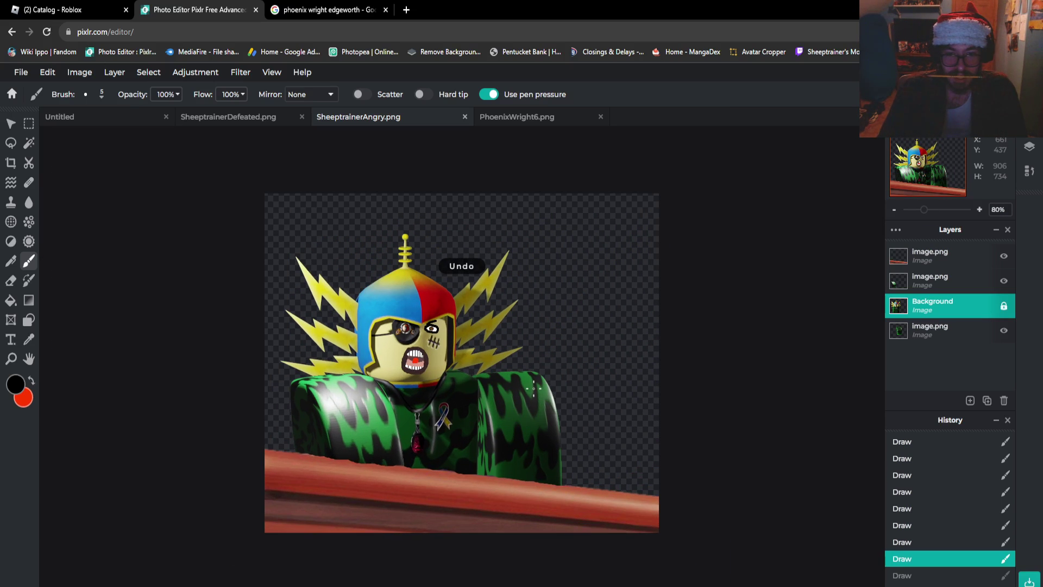
key("ctrl+z")
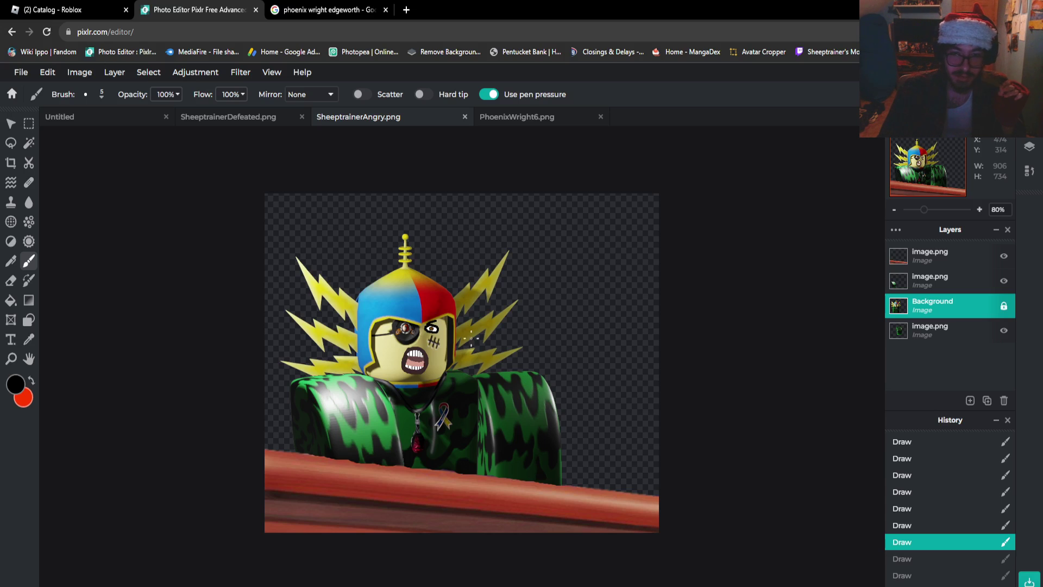
Open the save options, choose the PNG format, and cancel without saving
left_click(21, 71)
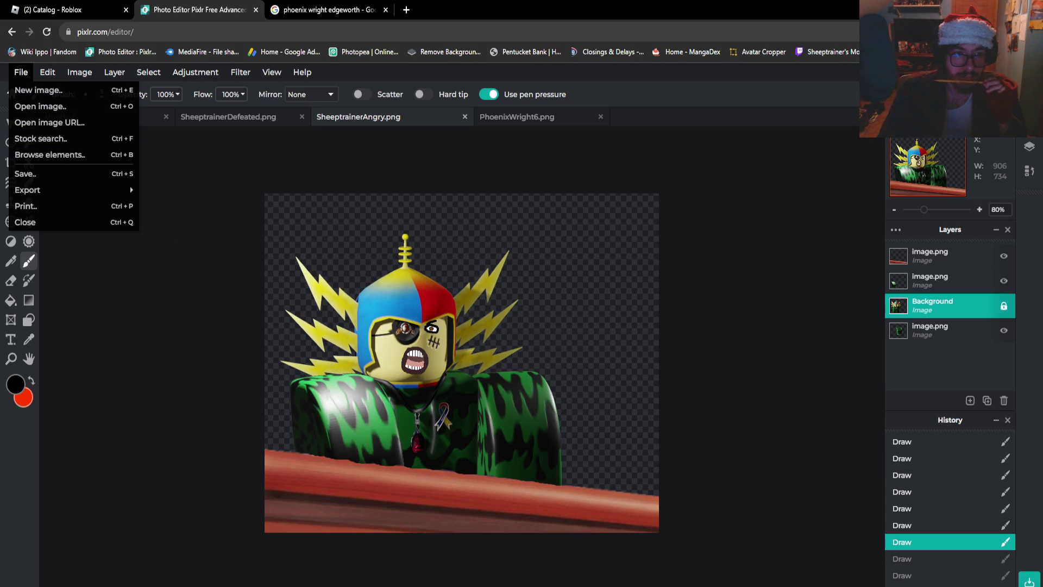
left_click(73, 174)
left_click(621, 313)
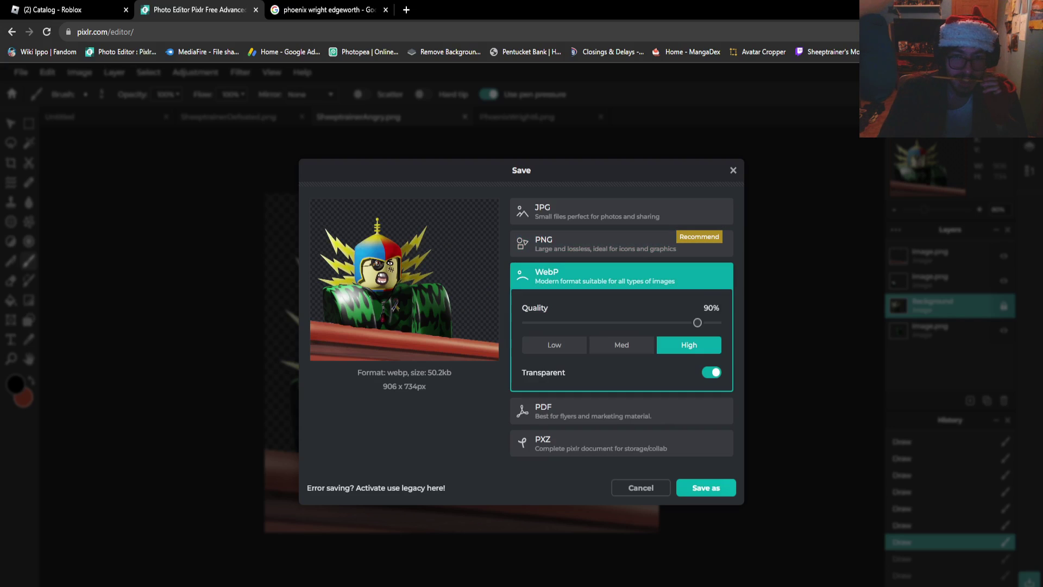
left_click(621, 243)
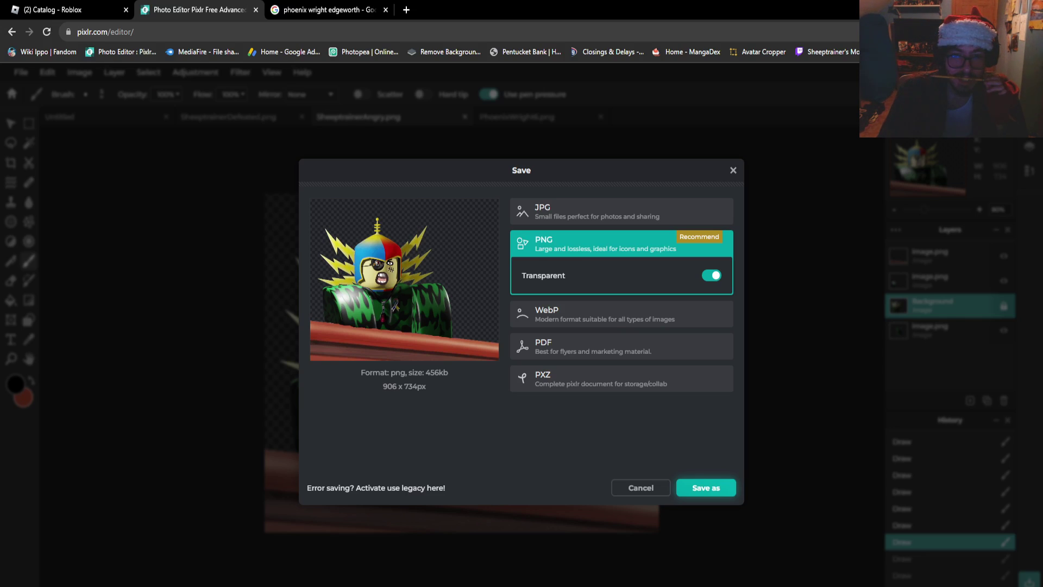
left_click(640, 488)
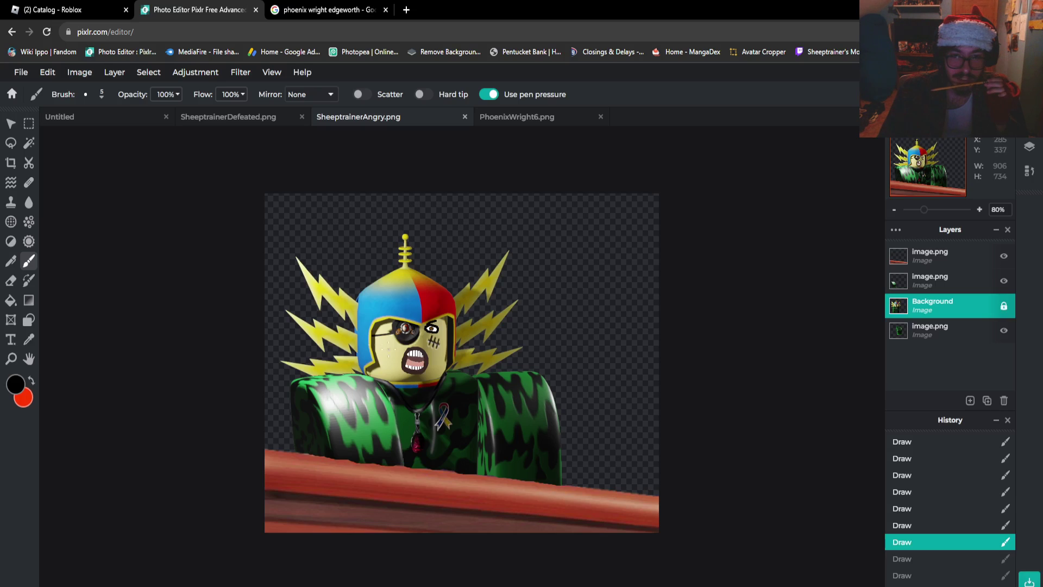
Sample the dark maroon of the mouth's outer rim as the main colour
scroll(369, 383, "up", 3)
scroll(369, 382, "up", 8)
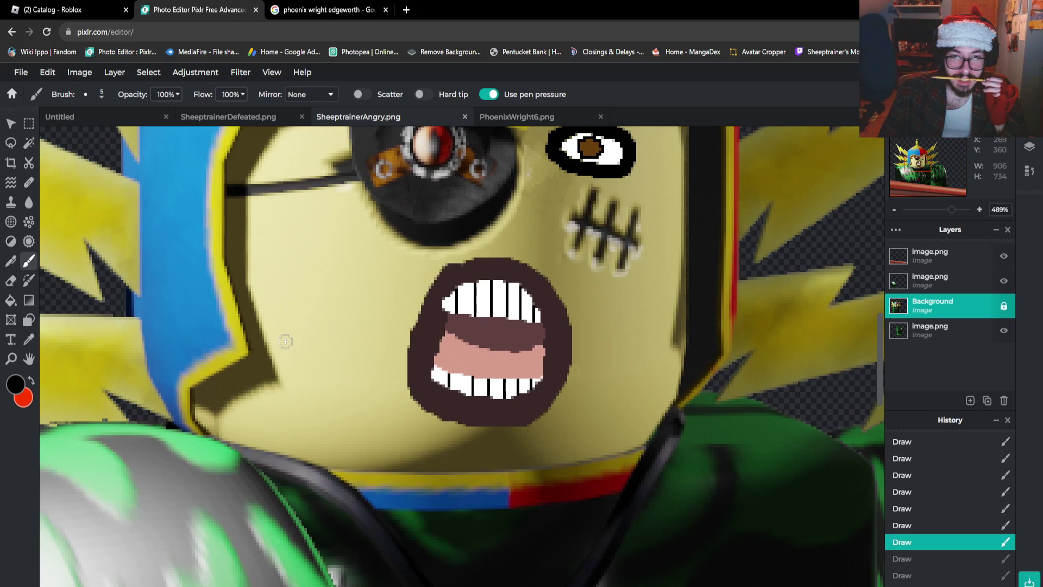
scroll(408, 287, "up", 1)
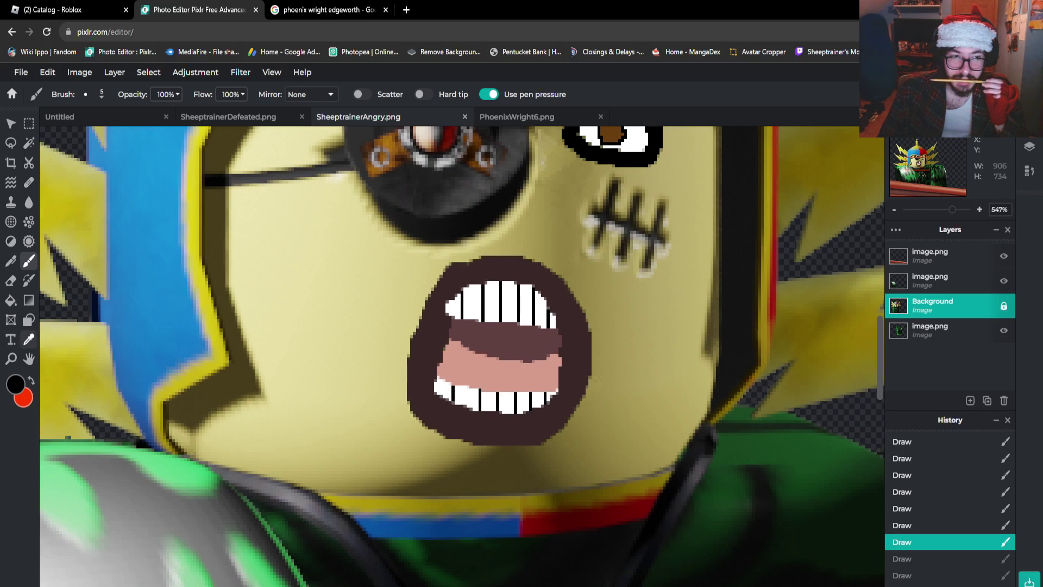
left_click(28, 338)
left_click(476, 259)
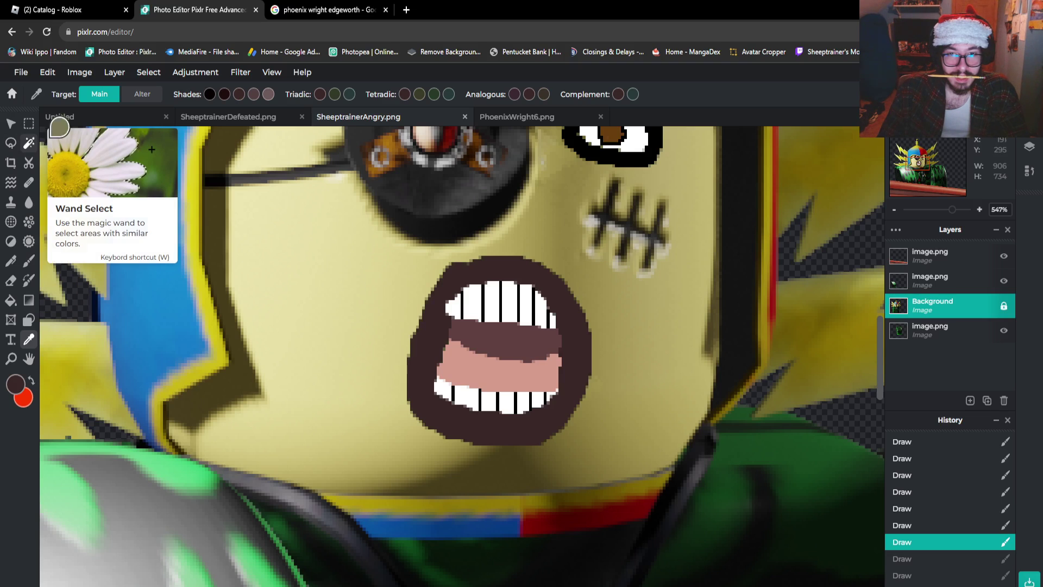
Step back through the history to remove the dividing lines from both rows of teeth, and redo the last undone stroke
key("ctrl+z")
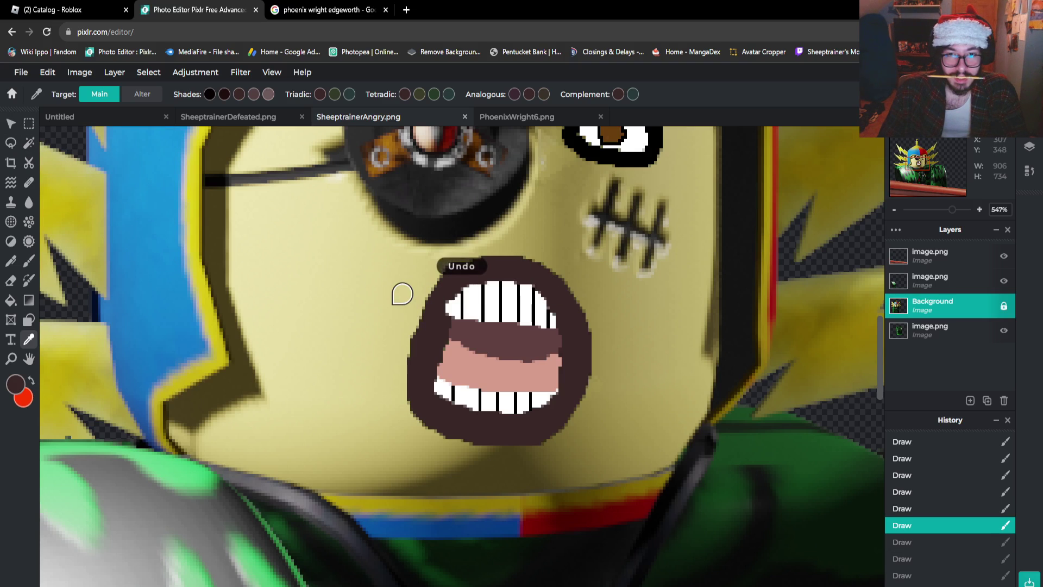
key("ctrl+z")
key("ctrl+z")
key("ctrl+z")
key("ctrl+z")
key("ctrl+z")
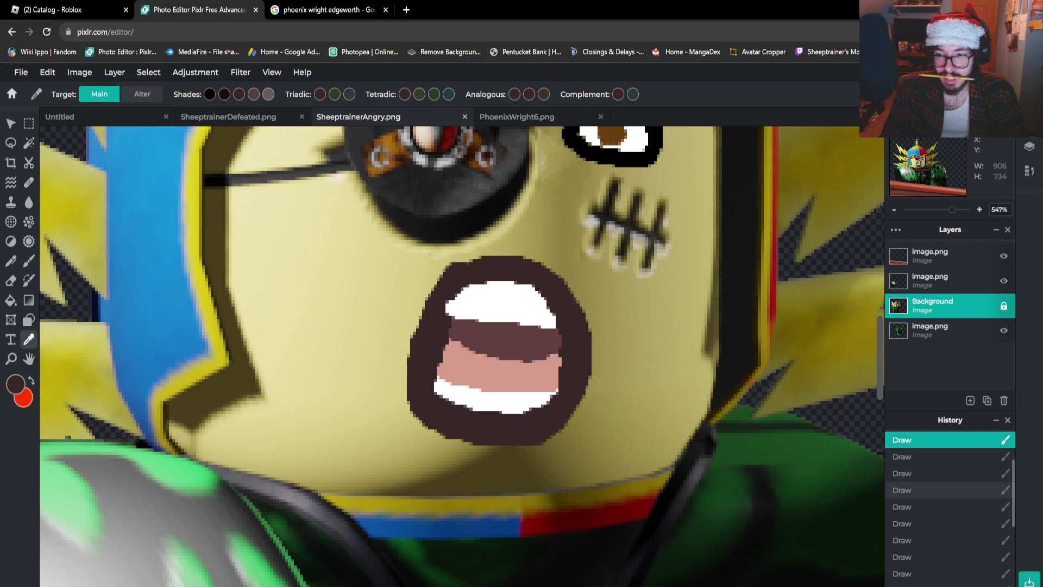
key("ctrl+y")
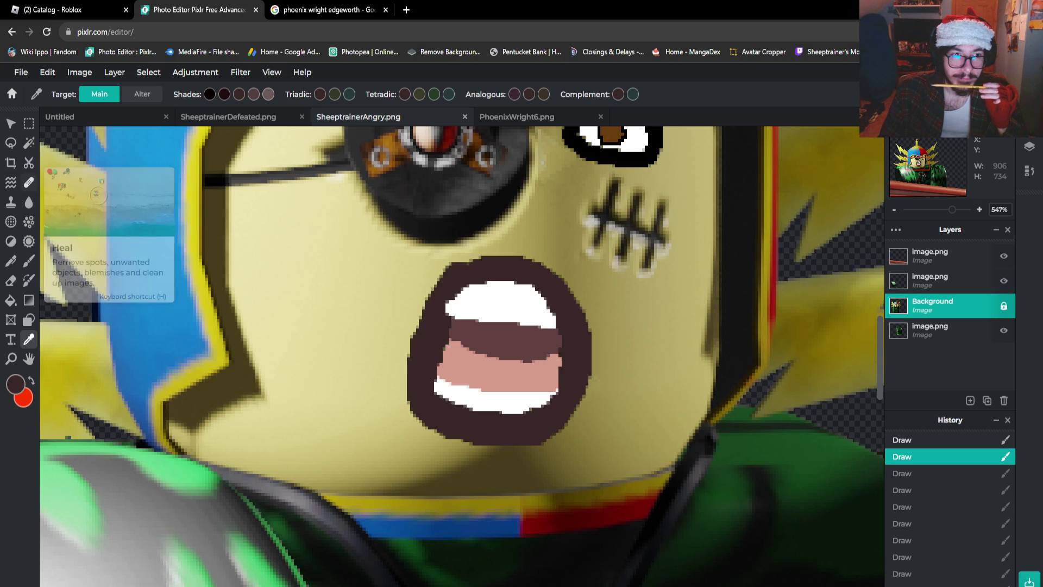
Try the Spot heal at size 15 on the mouth's centre and edge, and undo both heals
left_click(29, 182)
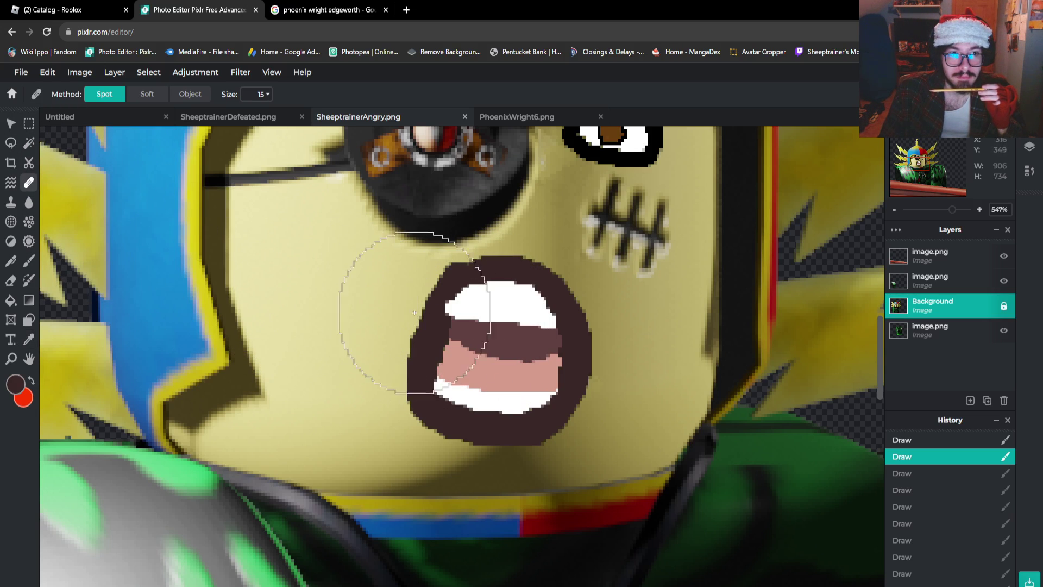
left_click(500, 341)
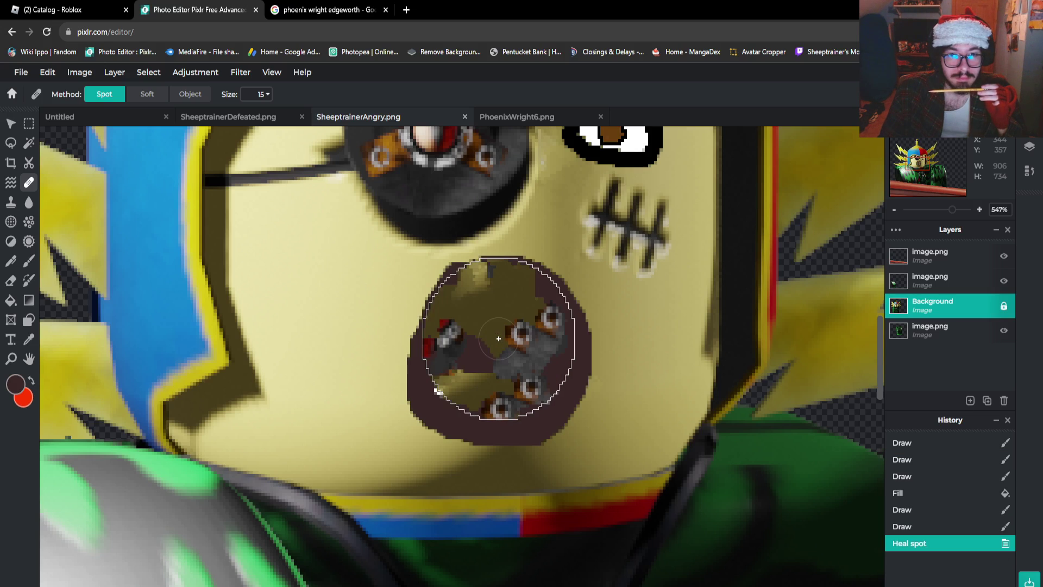
left_click(375, 375)
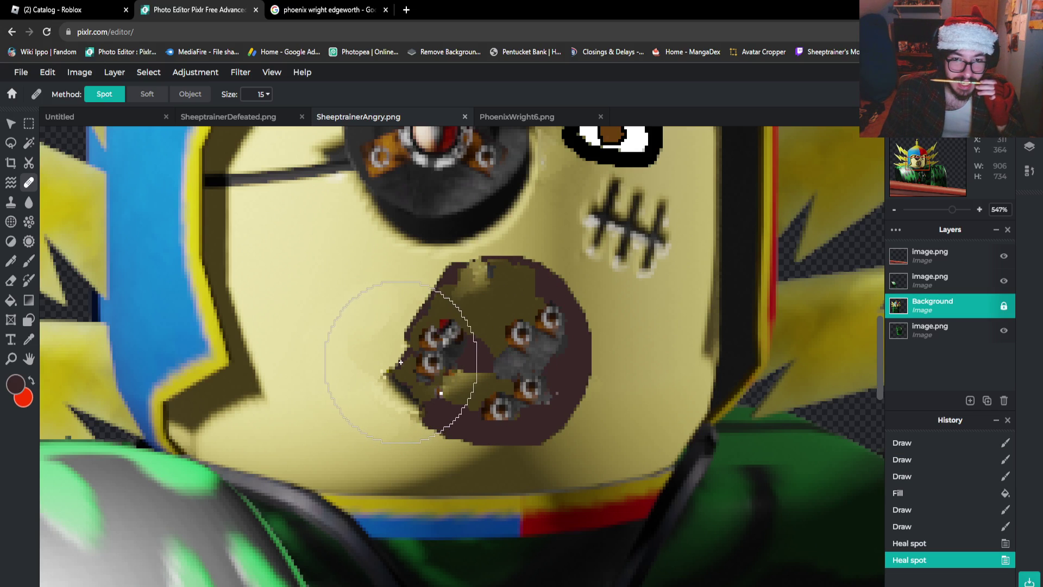
key("ctrl+z")
key("ctrl+z")
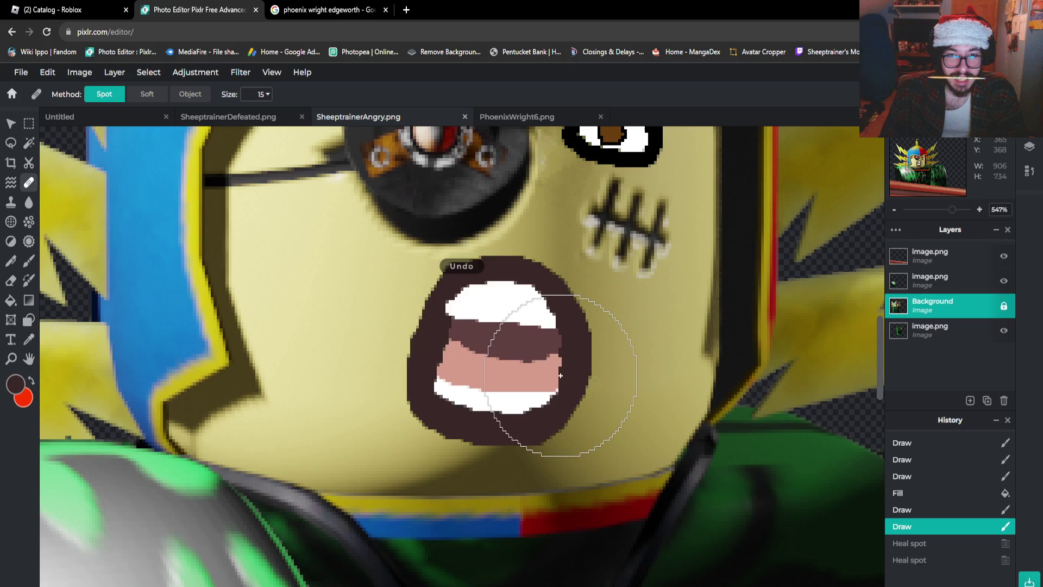
Remove the whole painted mouth with overlapping size 15 spot heals, working inward from its outer edge beside the plain cheek
left_click(390, 359)
left_click(410, 363)
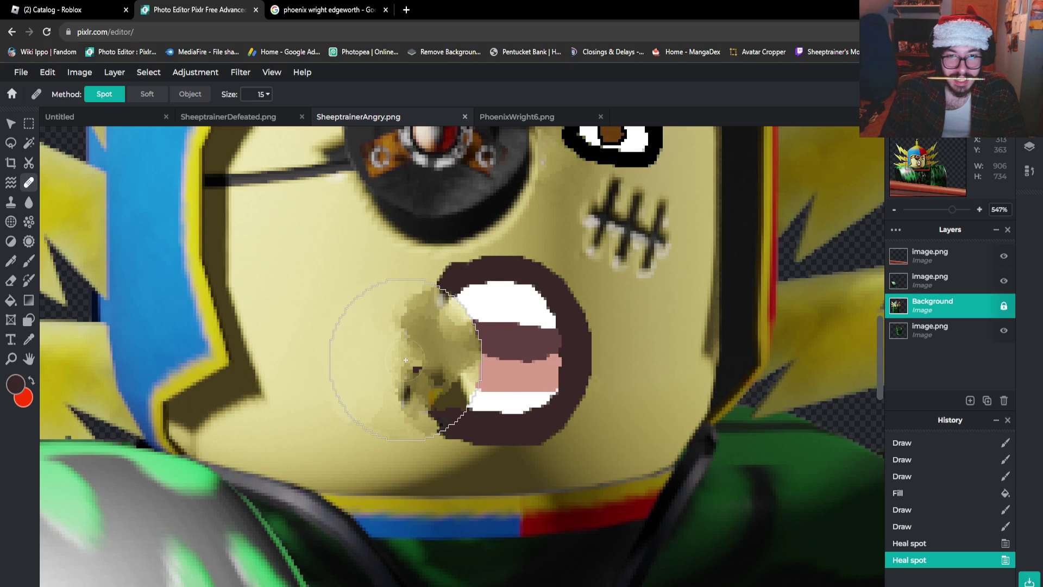
left_click(459, 360)
left_click(487, 366)
left_click(528, 370)
left_click(513, 378)
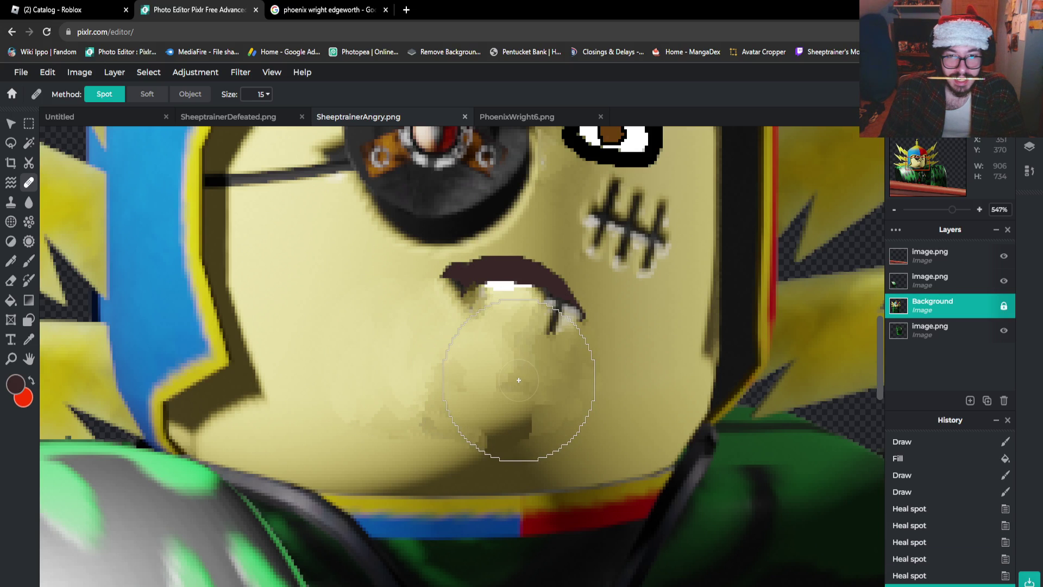
left_click(521, 337)
left_click(500, 326)
left_click(510, 388)
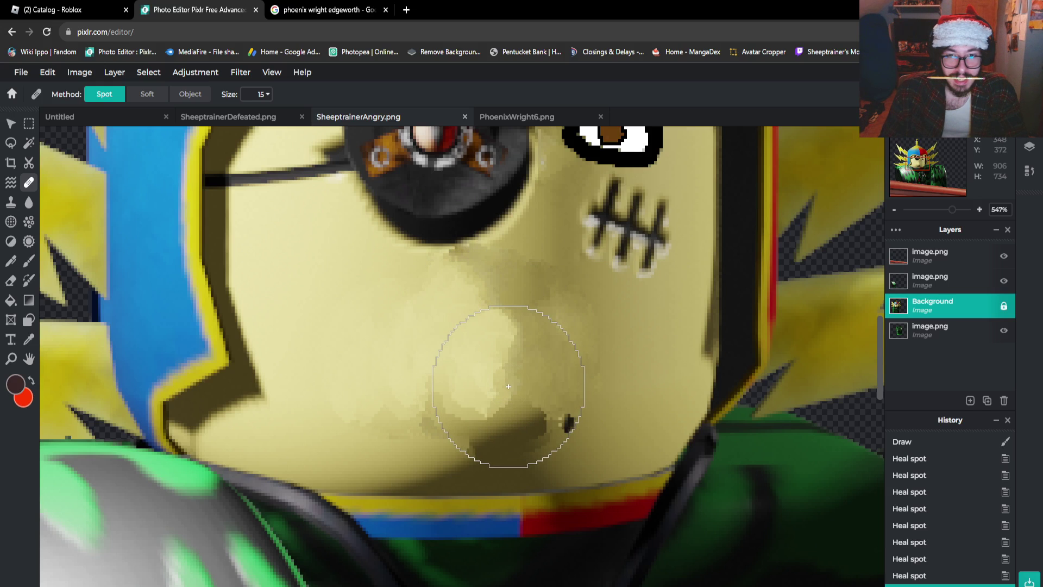
Spot-heal the dark remnants on the chin, undoing the heal that smears the shading and repeating it slightly higher
left_click(518, 391)
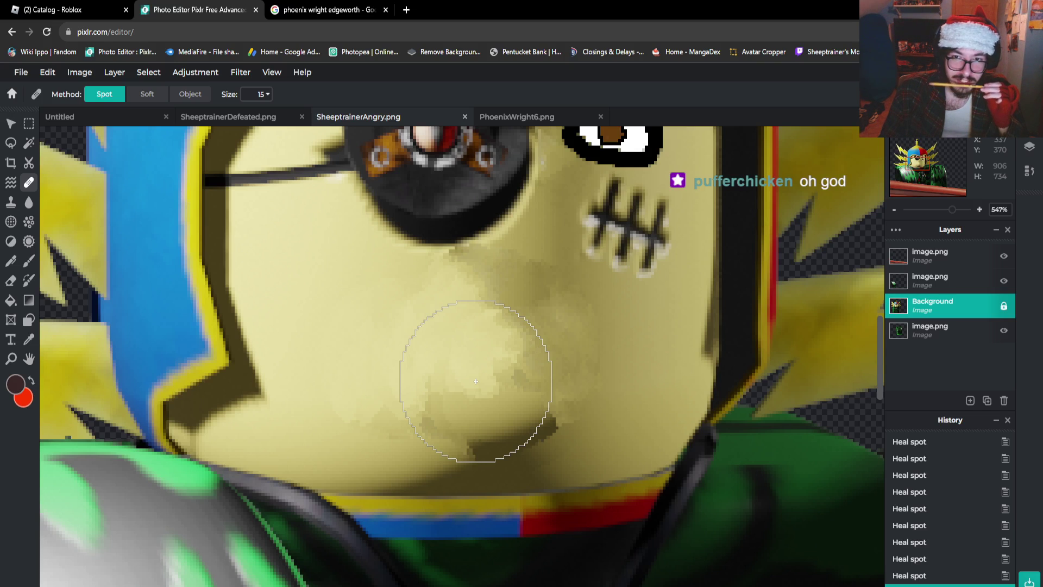
left_click(510, 403)
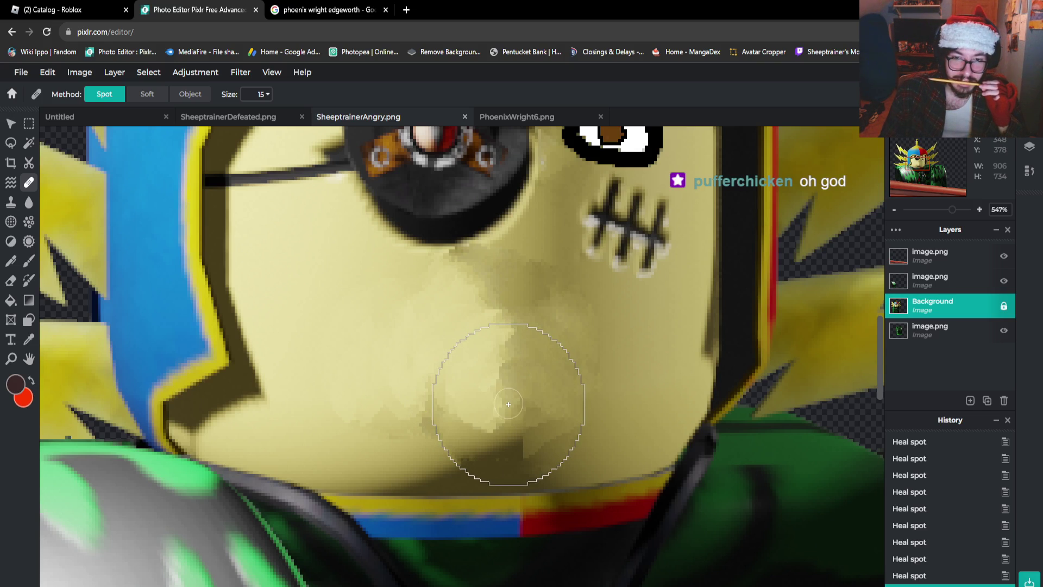
left_click(499, 406)
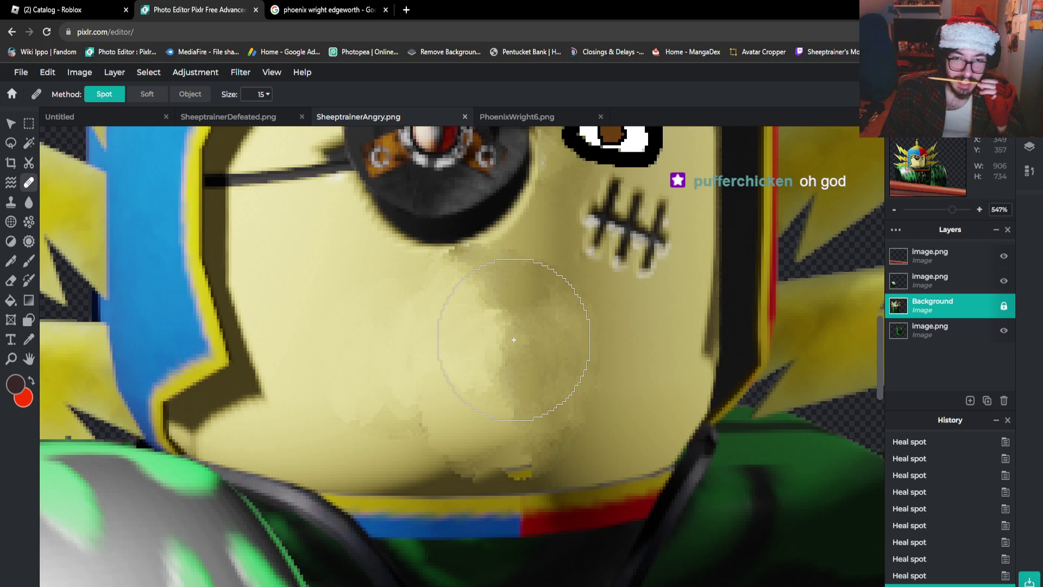
key("ctrl+z")
left_click(500, 395)
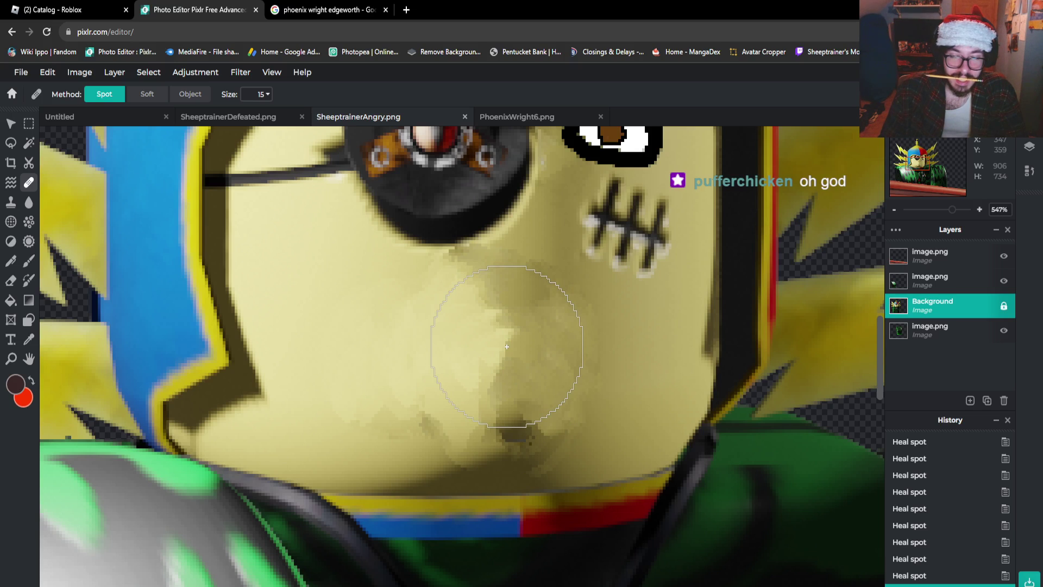
Check the gritted-teeth Edgeworth reference, try a dark maroon brush outline of a frowning mouth, and undo its strokes
left_click(29, 261)
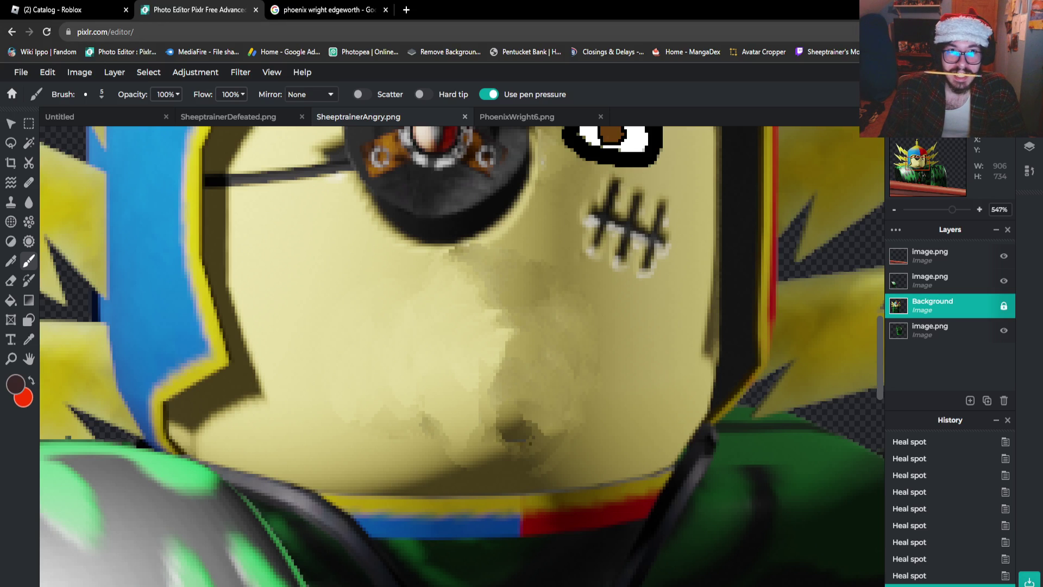
left_click(325, 10)
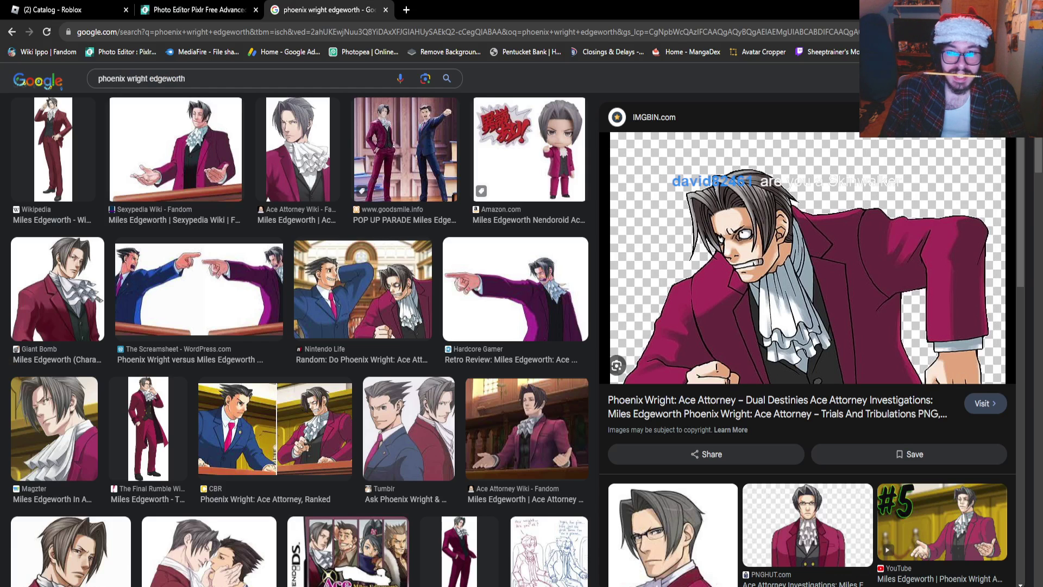
left_click(199, 10)
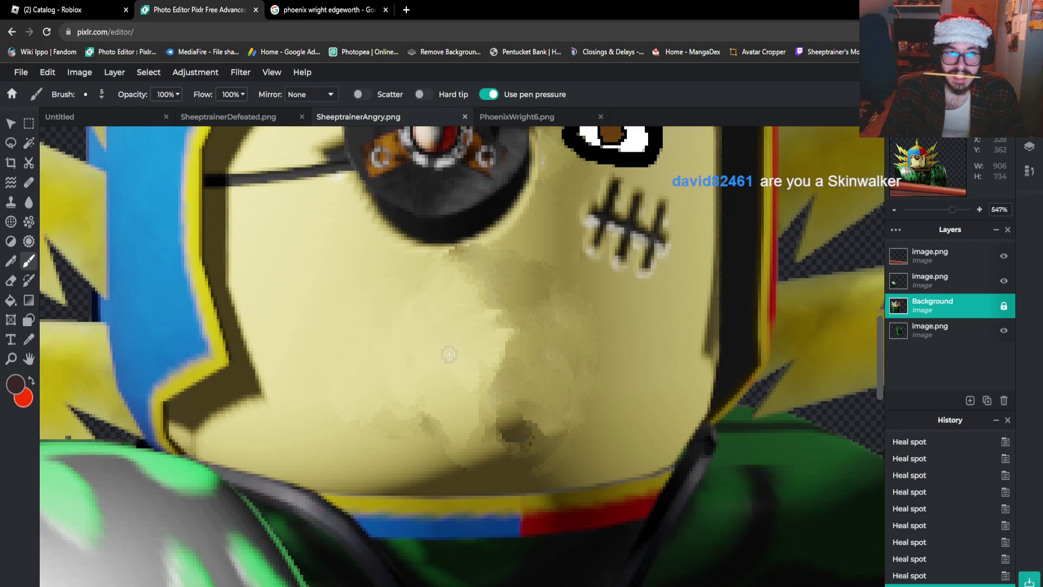
mouse_move(407, 384)
left_mouse_down()
mouse_move(464, 349)
mouse_move(516, 352)
mouse_move(569, 402)
left_mouse_up()
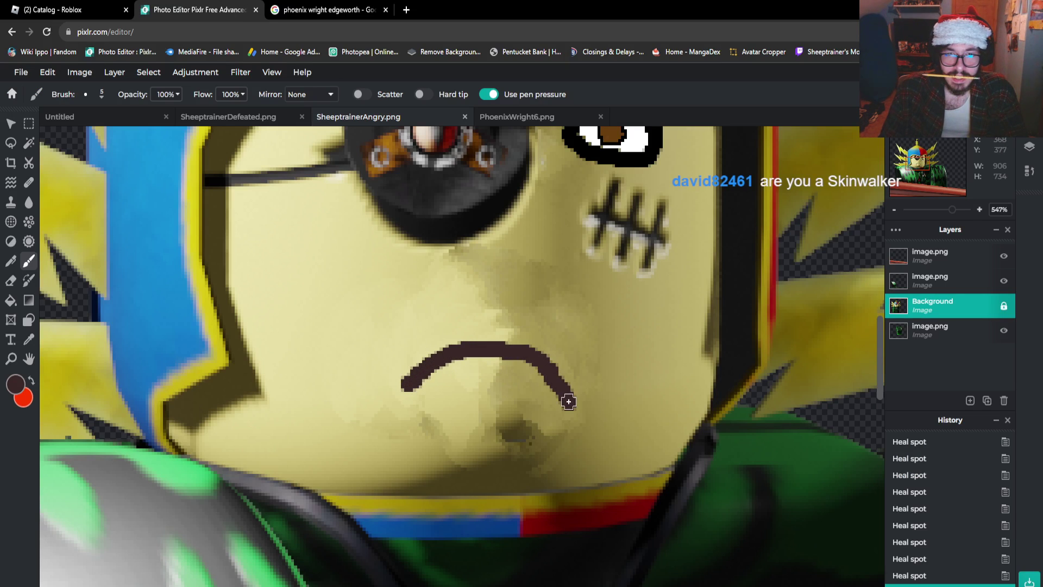
mouse_move(423, 385)
left_mouse_down()
mouse_move(537, 433)
mouse_move(563, 407)
left_mouse_up()
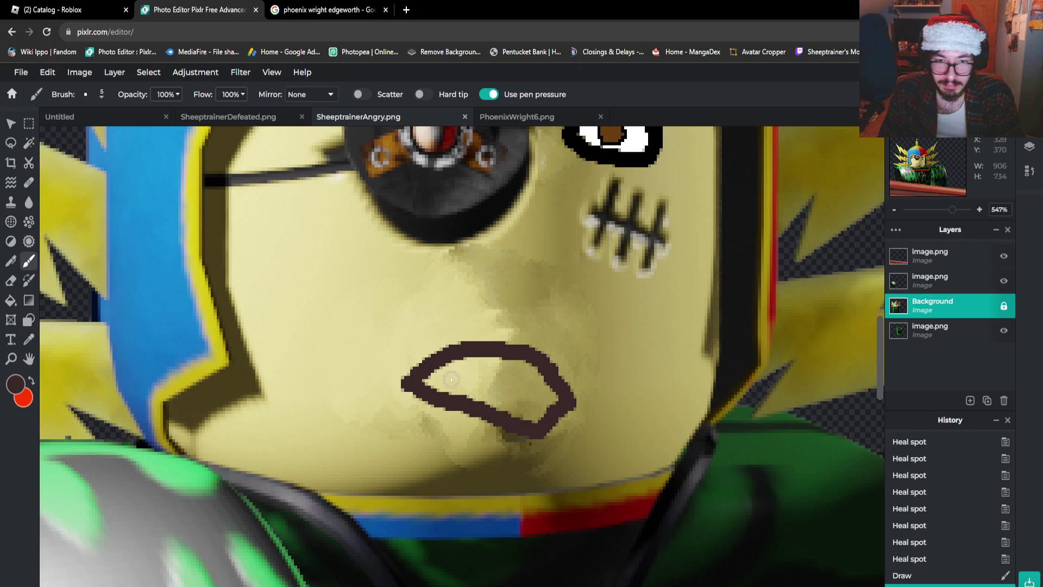
key("ctrl+z")
key("ctrl+z")
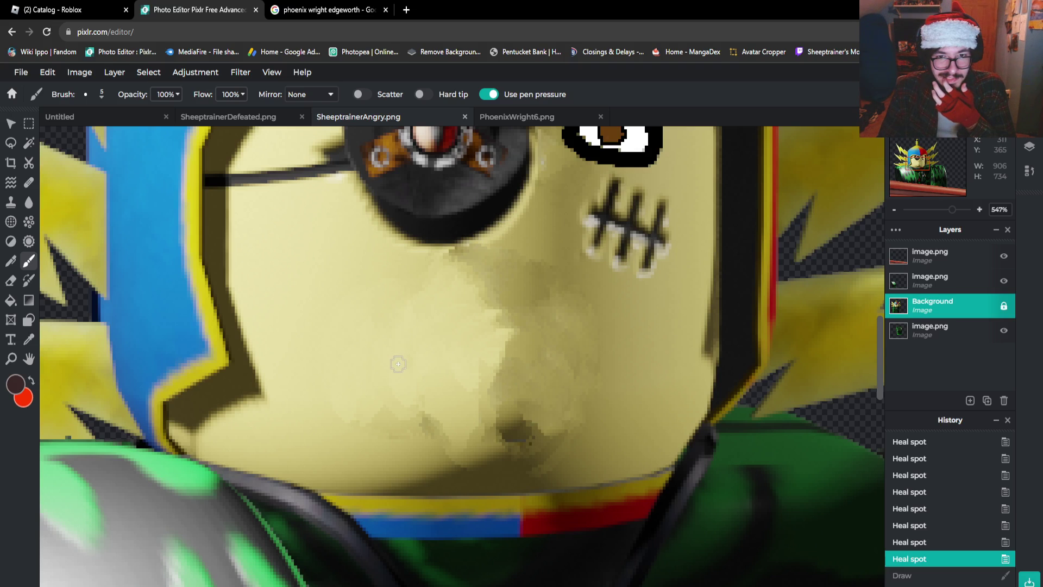
Try a narrower, slanted mouth outline in dark maroon and undo its strokes
mouse_move(398, 364)
left_mouse_down()
mouse_move(554, 431)
mouse_move(545, 389)
mouse_move(494, 344)
mouse_move(441, 342)
mouse_move(400, 367)
mouse_move(435, 340)
mouse_move(471, 340)
mouse_move(517, 359)
mouse_move(545, 406)
left_mouse_up()
key("ctrl+z")
key("ctrl+z")
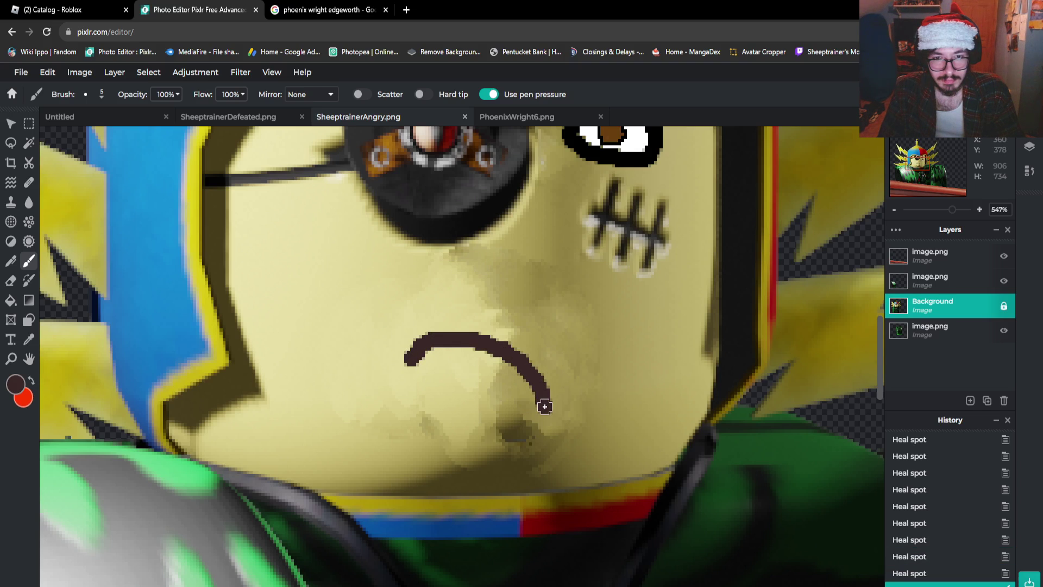
mouse_move(426, 366)
left_mouse_down()
mouse_move(496, 401)
mouse_move(542, 405)
left_mouse_up()
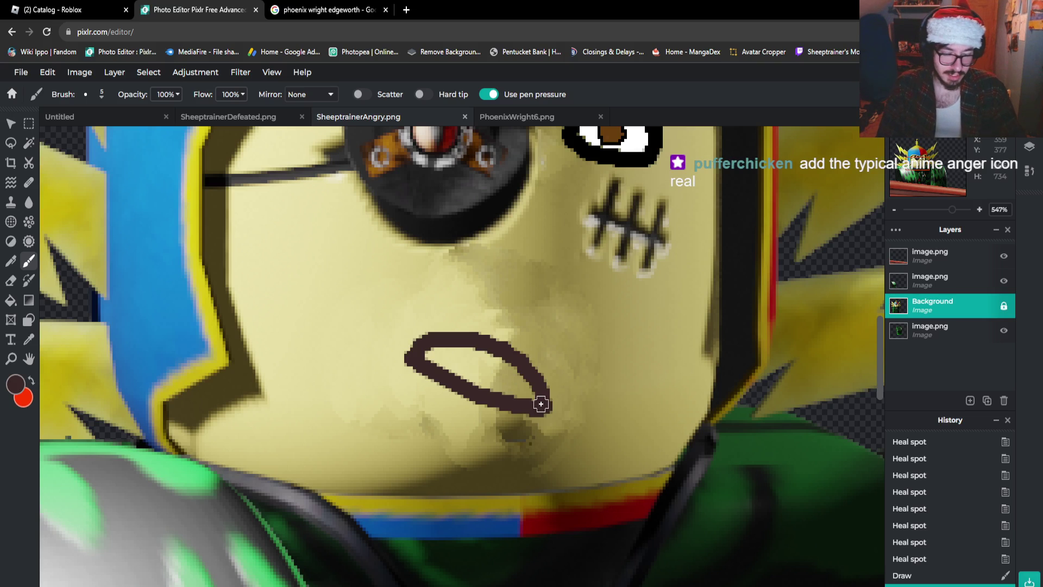
key("ctrl+z")
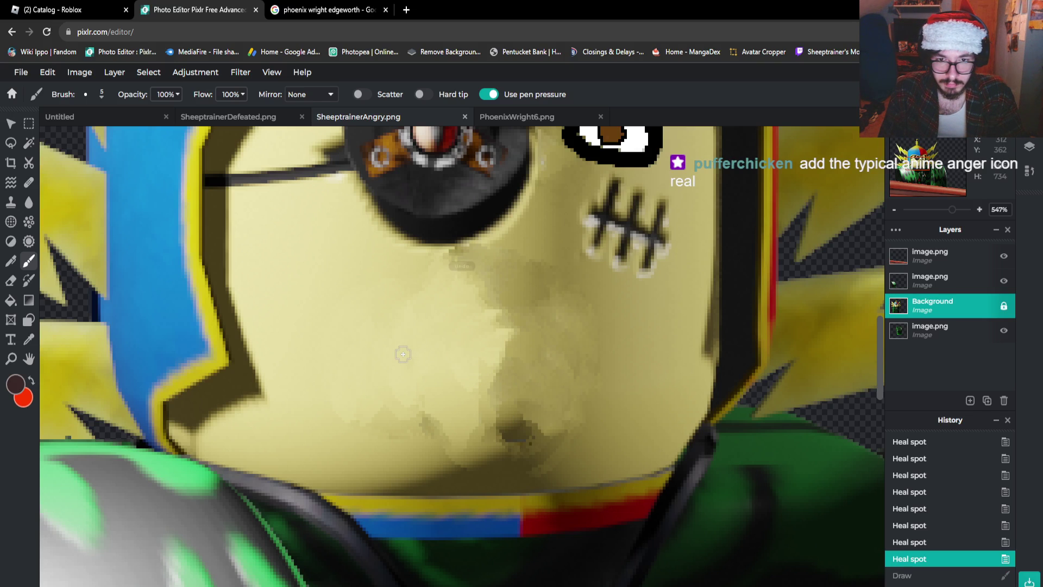
Paint a closed, slanted half-moon mouth outline in dark maroon below the eyepatch and fill its interior with white
mouse_move(402, 354)
left_mouse_down()
mouse_move(472, 317)
mouse_move(513, 330)
mouse_move(555, 373)
mouse_move(560, 401)
left_mouse_up()
left_click_drag(396, 356, 554, 403)
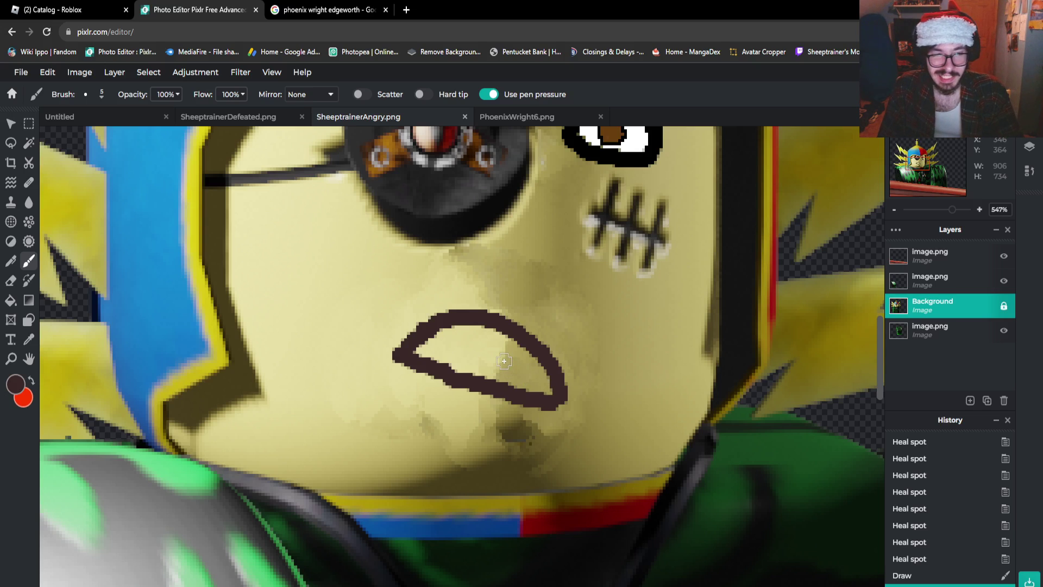
left_click(31, 381)
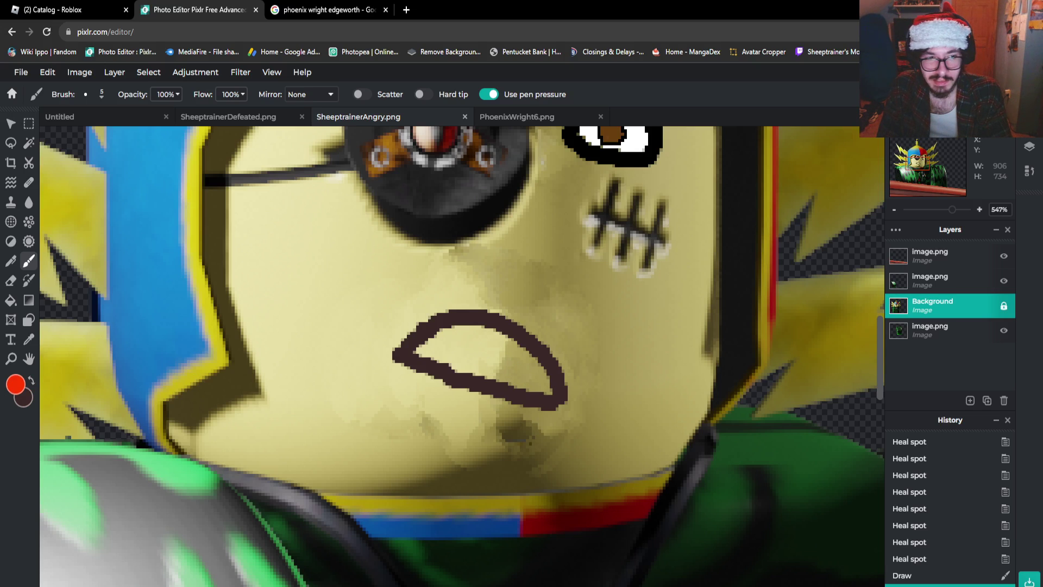
left_click(15, 384)
left_click_drag(430, 285, 397, 255)
left_click(630, 426)
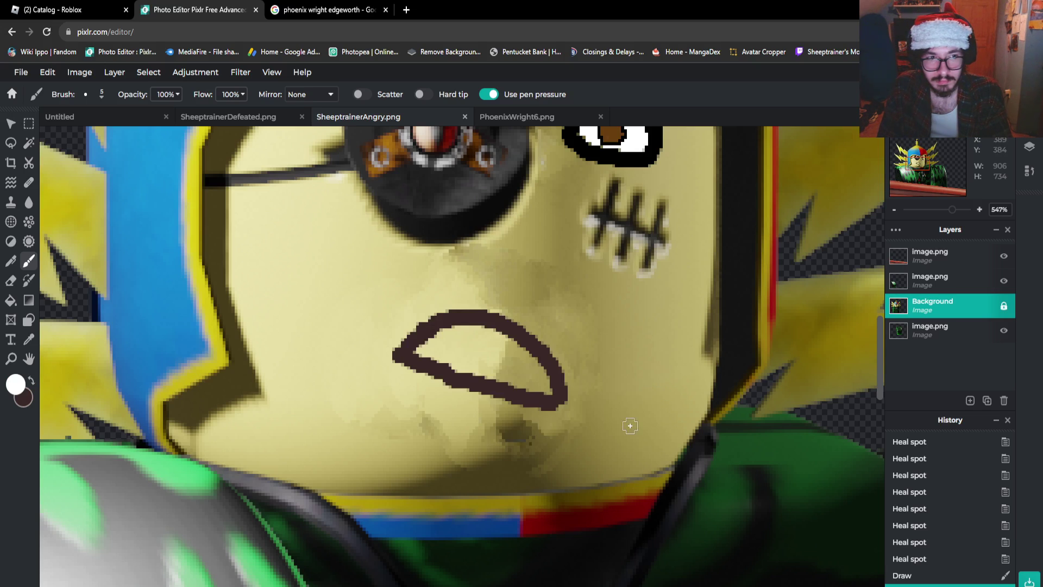
left_click(10, 300)
left_click(468, 353)
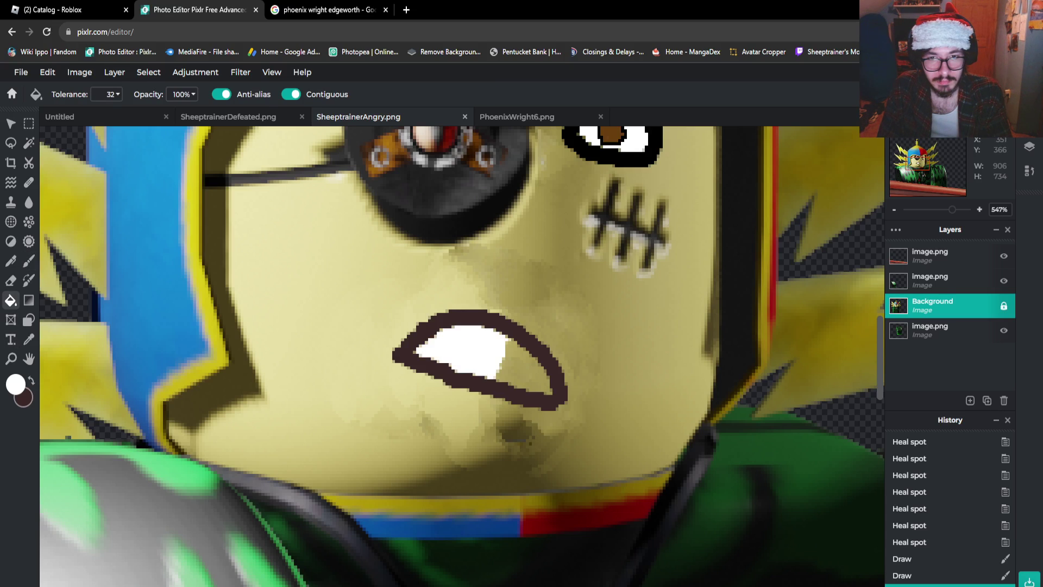
left_click(518, 361)
left_click(503, 355)
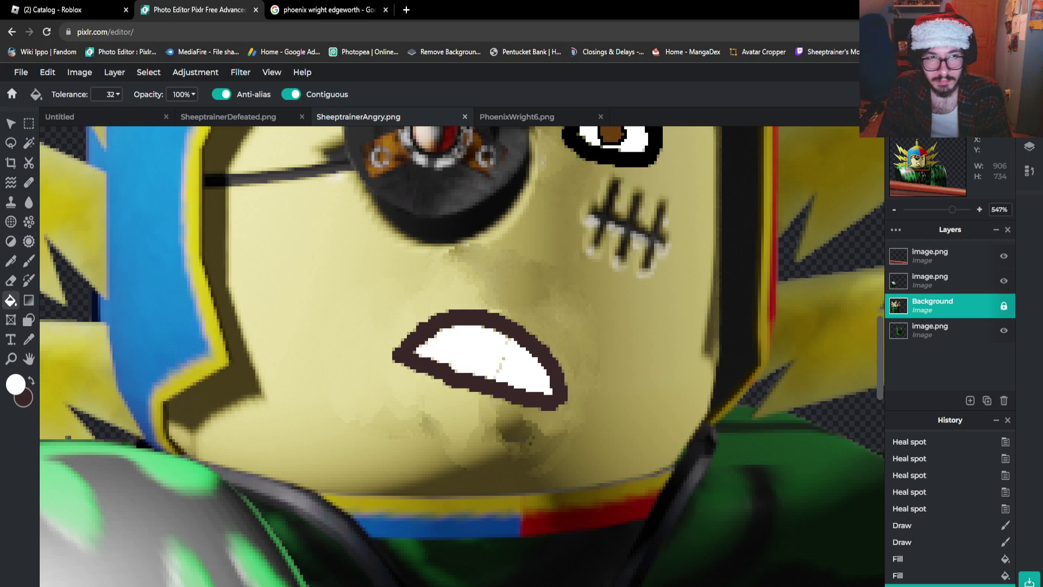
Brush white over the unfilled specks inside the mouth to make the teeth area solid
left_click(28, 261)
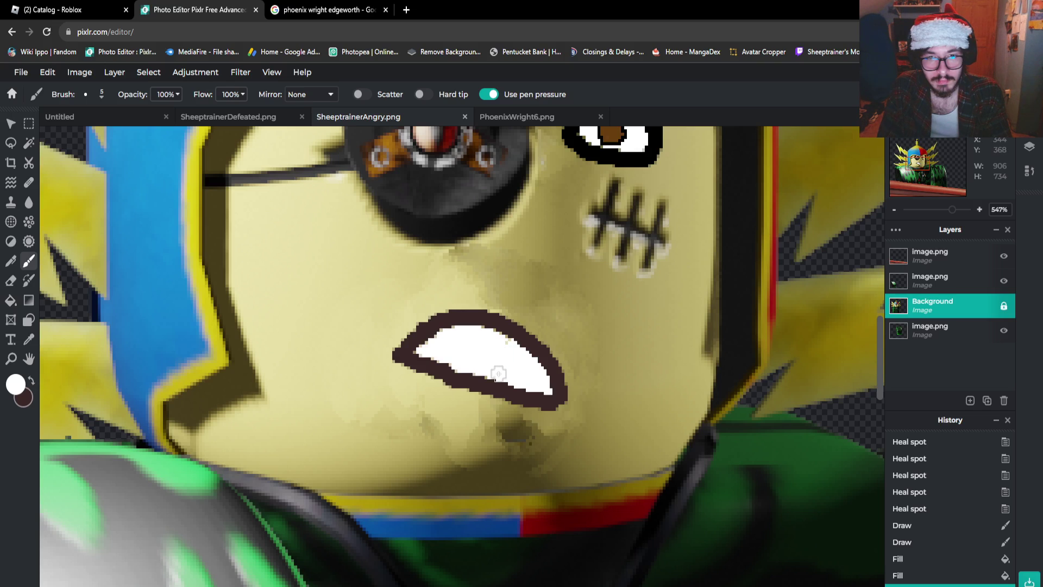
mouse_move(504, 351)
left_mouse_down()
mouse_move(486, 336)
mouse_move(446, 340)
mouse_move(536, 395)
mouse_move(538, 408)
left_mouse_up()
left_click(444, 340)
Set the main colour to black and display the Basic Shapes brush presets in place of Basic Circular
left_click(15, 384)
left_click(619, 427)
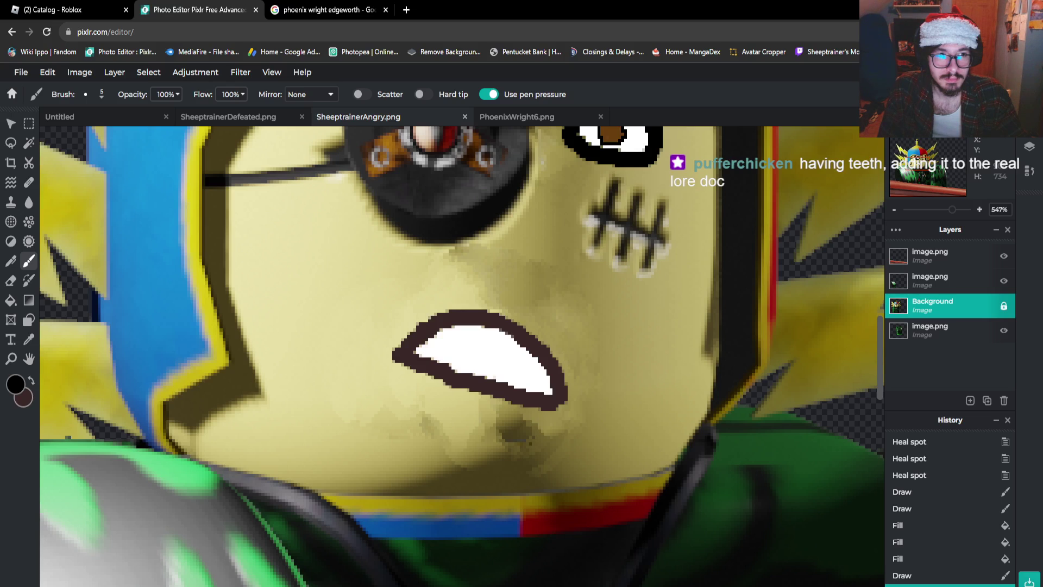
left_click(94, 94)
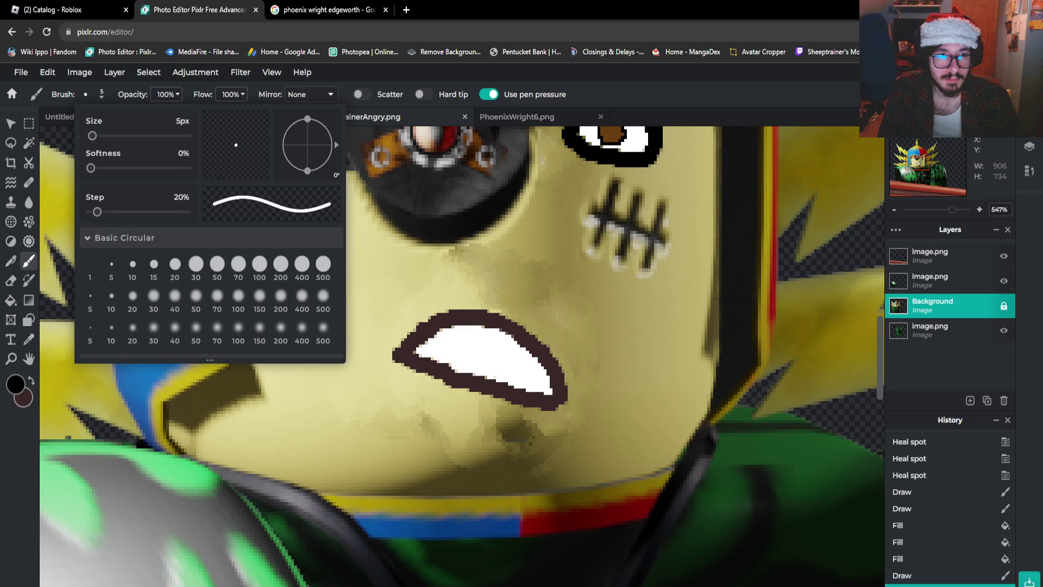
scroll(210, 296, "down", 2)
left_click(120, 264)
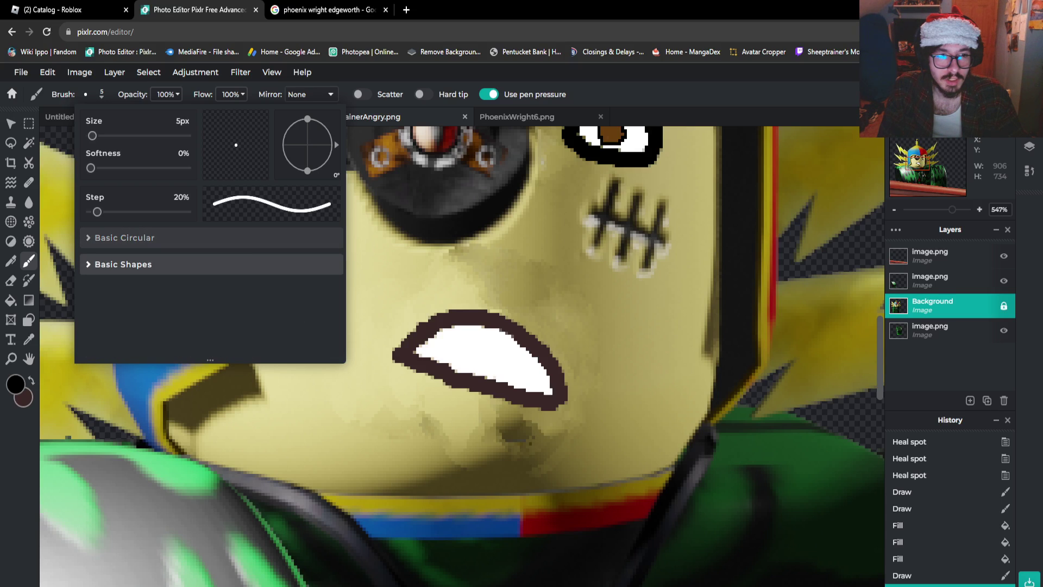
left_click(120, 264)
scroll(210, 293, "down", 1)
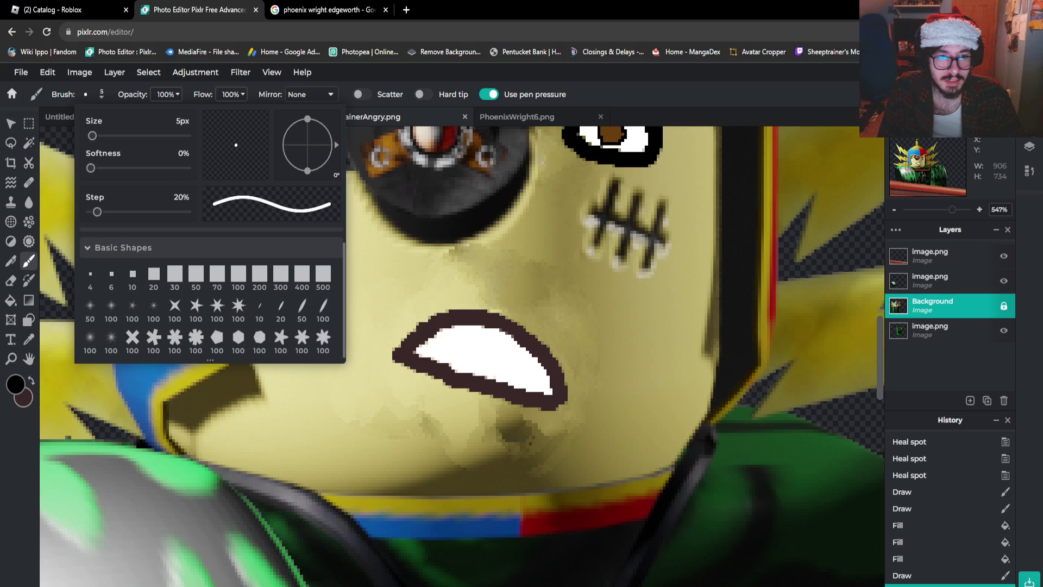
Try the slanted ellipse brush presets in Basic Shapes at 10, 20, 50 and 100 px
left_click(259, 307)
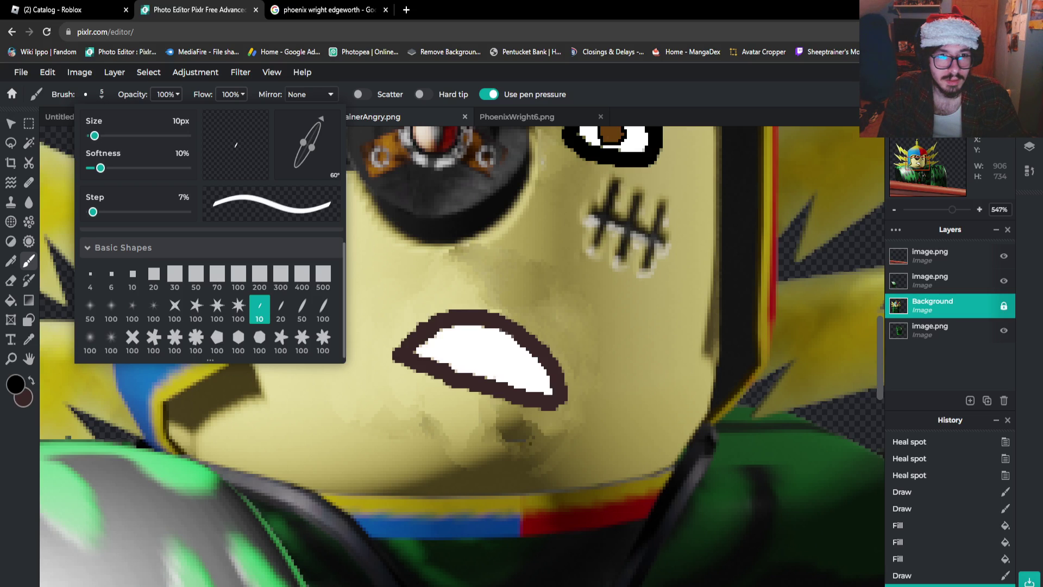
left_click(280, 308)
left_click(302, 308)
left_click(323, 307)
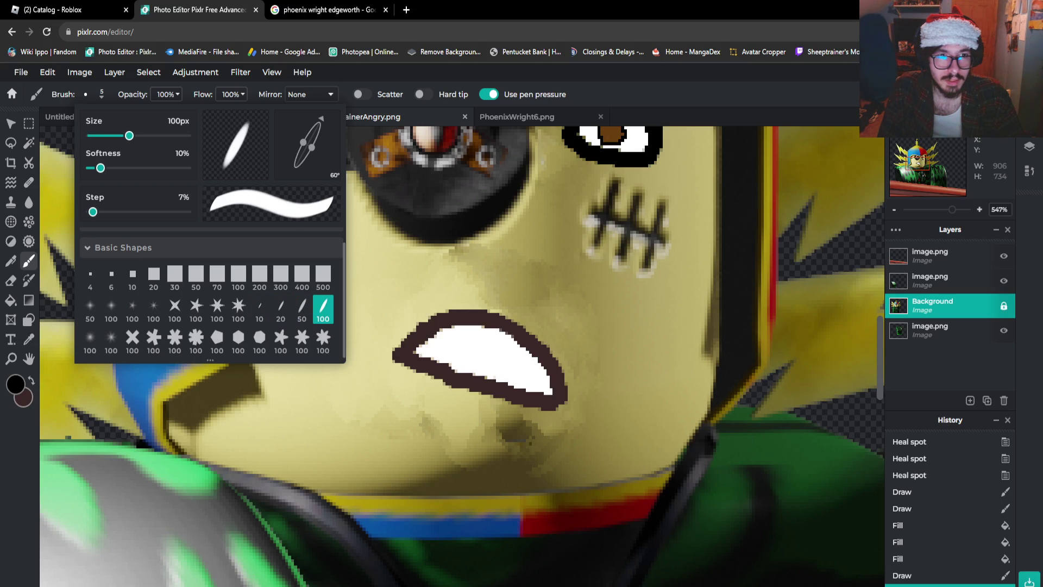
scroll(210, 293, "up", 1)
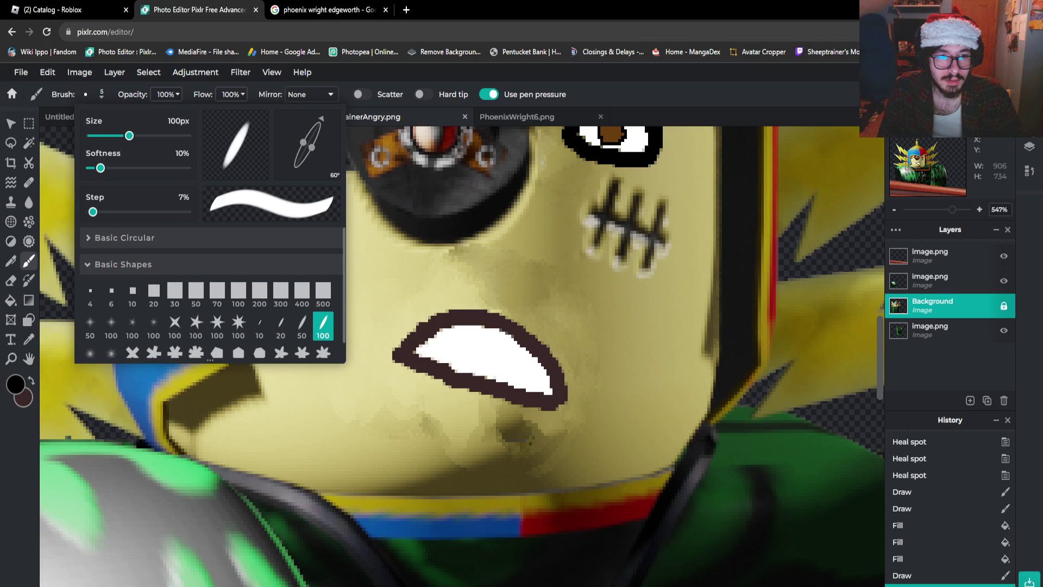
scroll(210, 294, "down", 1)
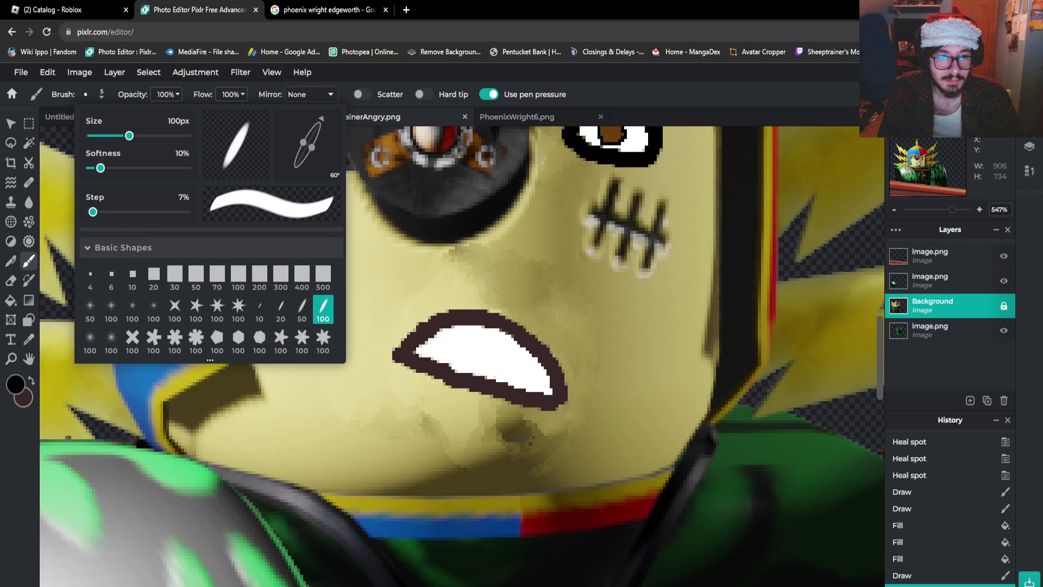
scroll(210, 293, "up", 1)
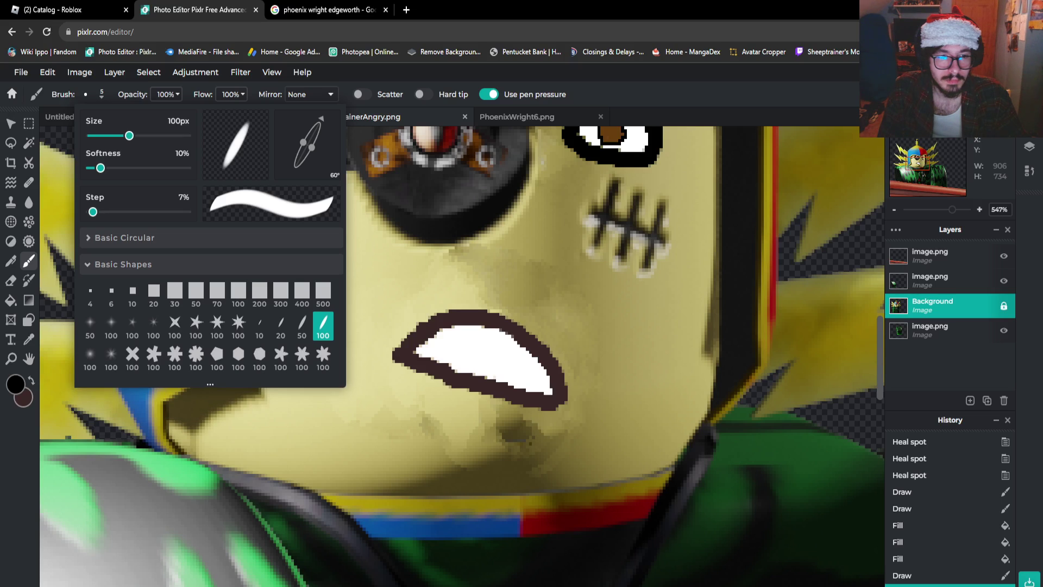
Switch back to a hard Basic Circular brush with 0% softness and set its size to 5 px
left_click(124, 237)
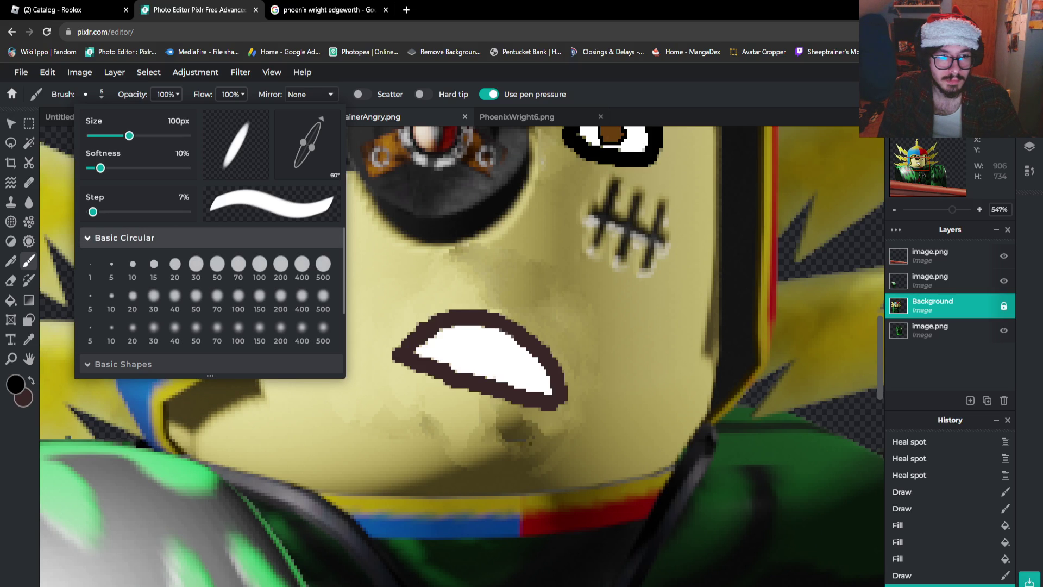
left_click(132, 267)
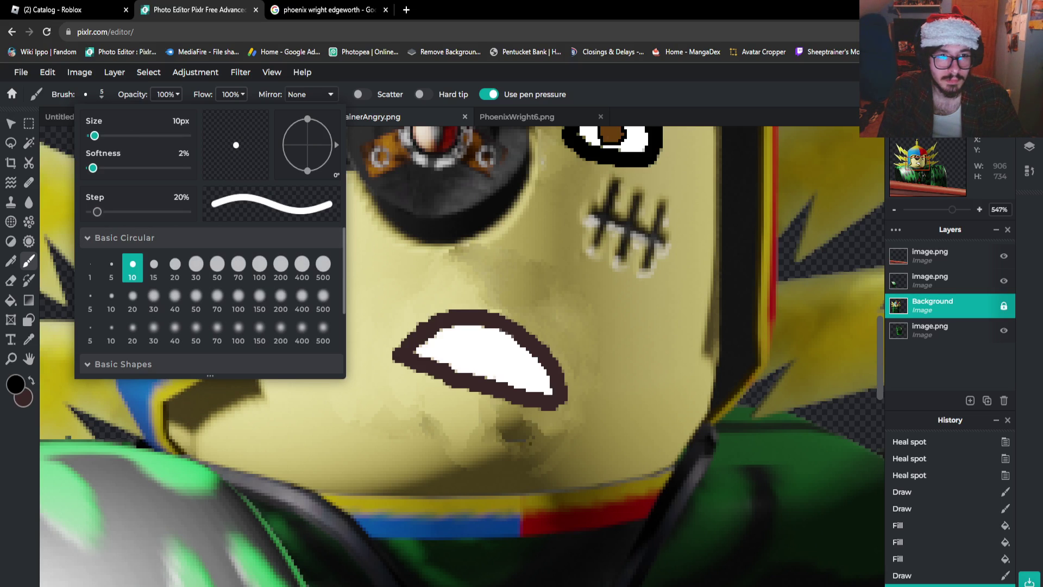
left_click(124, 237)
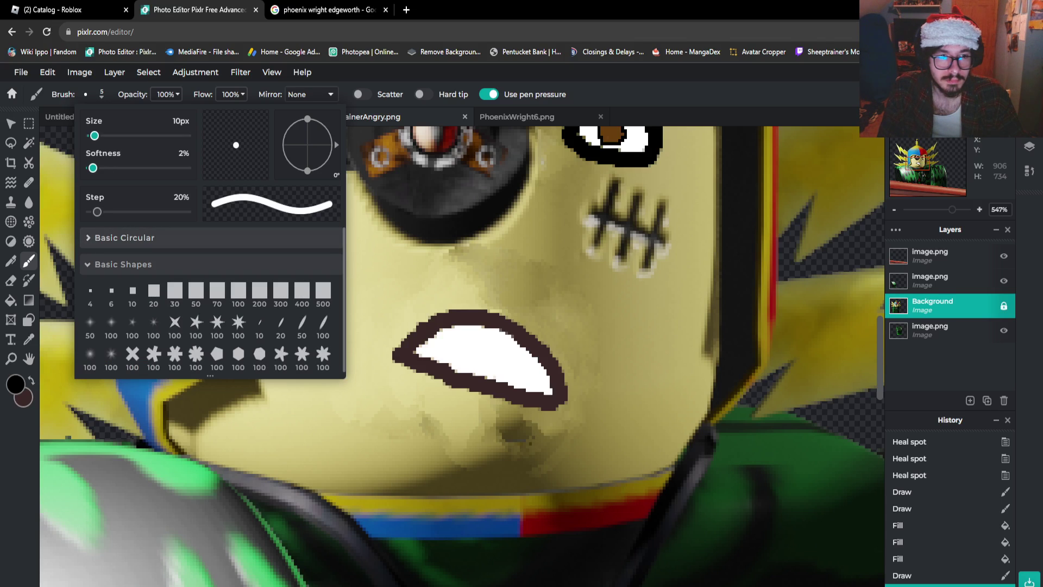
left_click(124, 264)
left_click(124, 238)
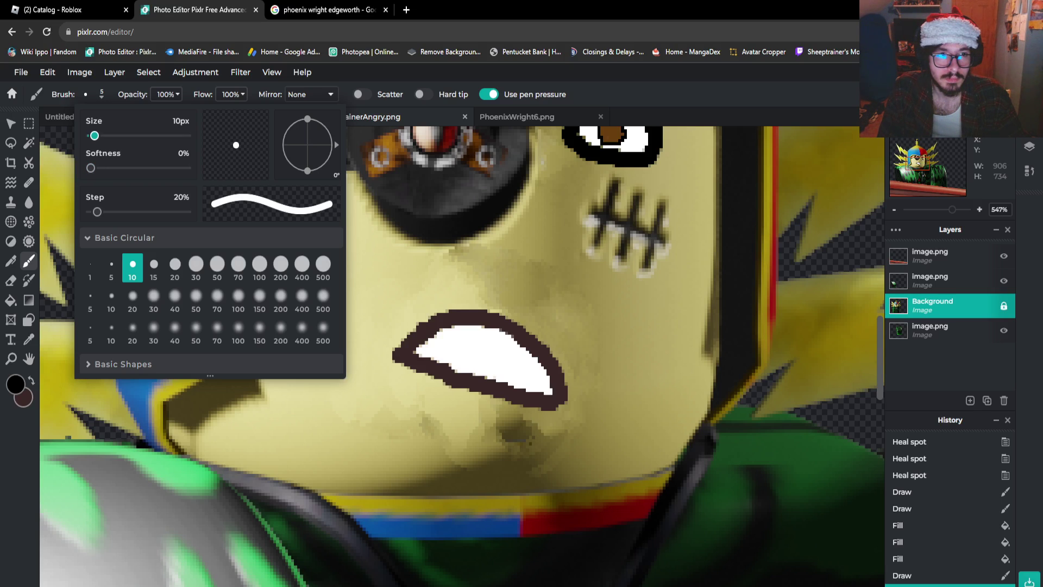
left_click(463, 348)
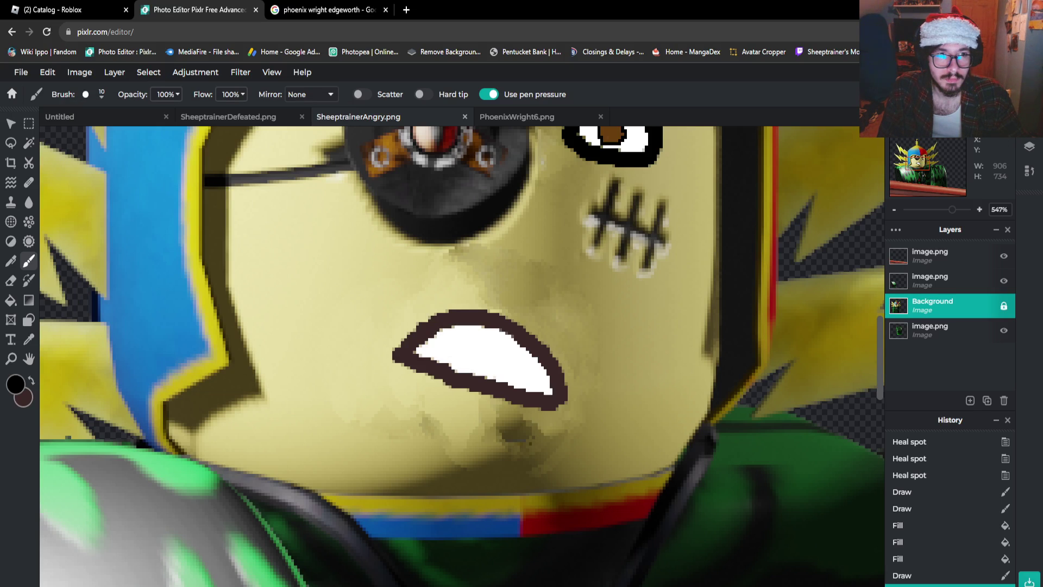
left_click(93, 94)
left_click(175, 121)
key("BackSpace")
type("5")
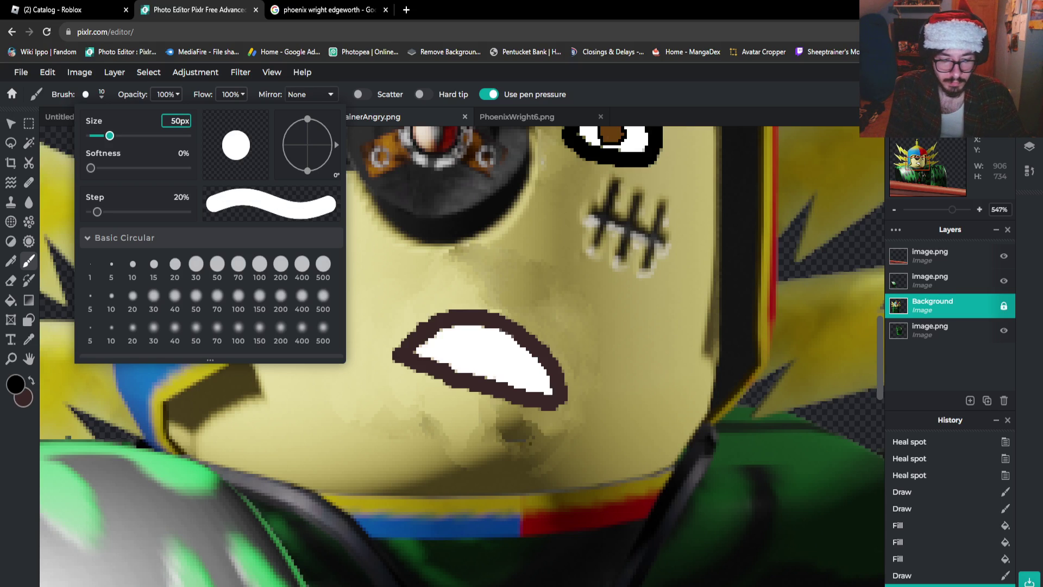
key("Return")
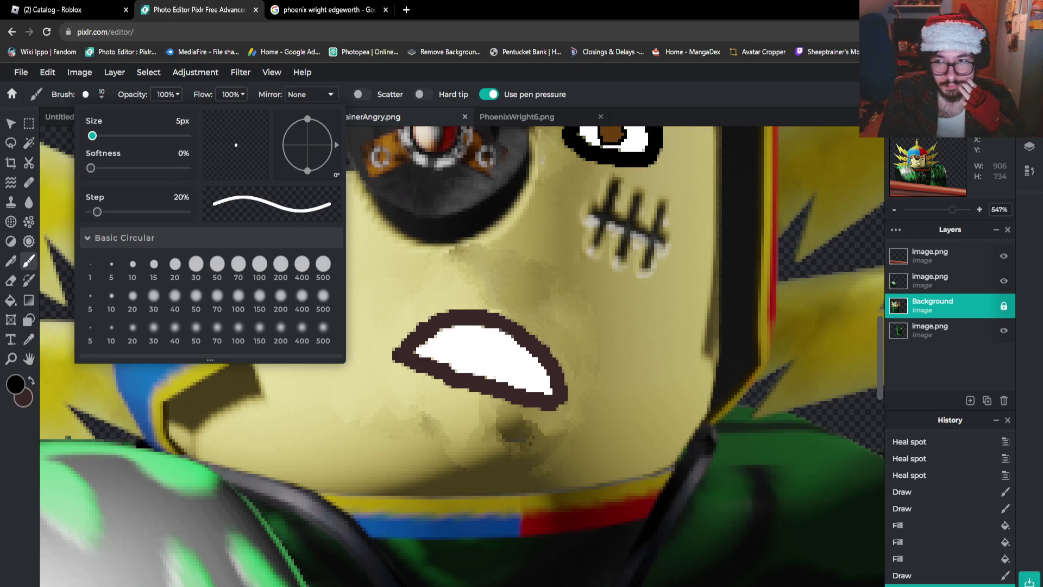
Paint four slanted black tooth lines across the white mouth interior
left_click(484, 352)
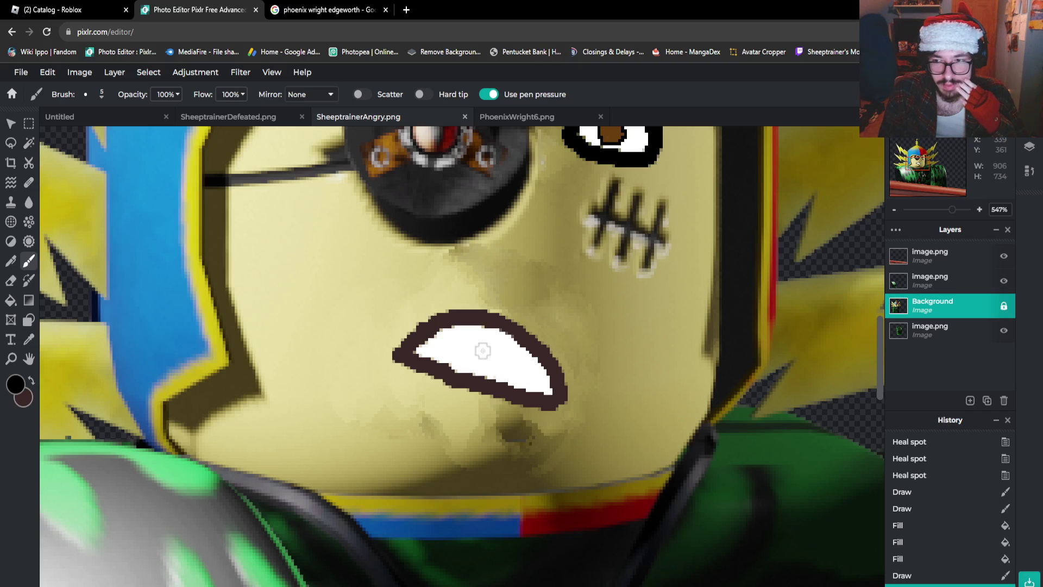
left_click_drag(458, 331, 433, 364)
left_click(493, 335)
left_click_drag(492, 336, 467, 376)
mouse_move(525, 351)
left_mouse_down()
mouse_move(506, 381)
mouse_move(530, 388)
left_mouse_up()
scroll(482, 373, "down", 5)
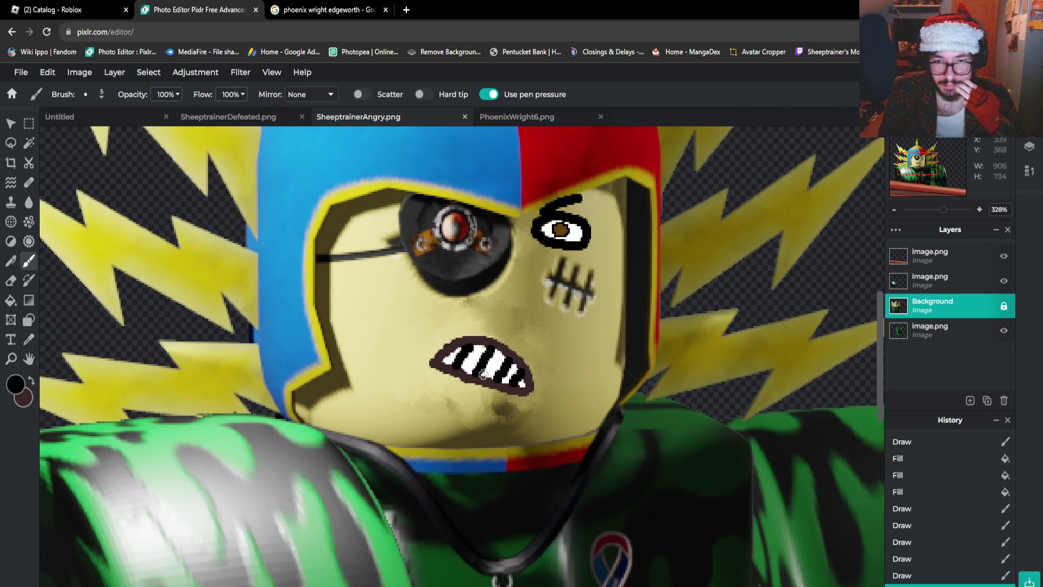
scroll(482, 373, "up", 6)
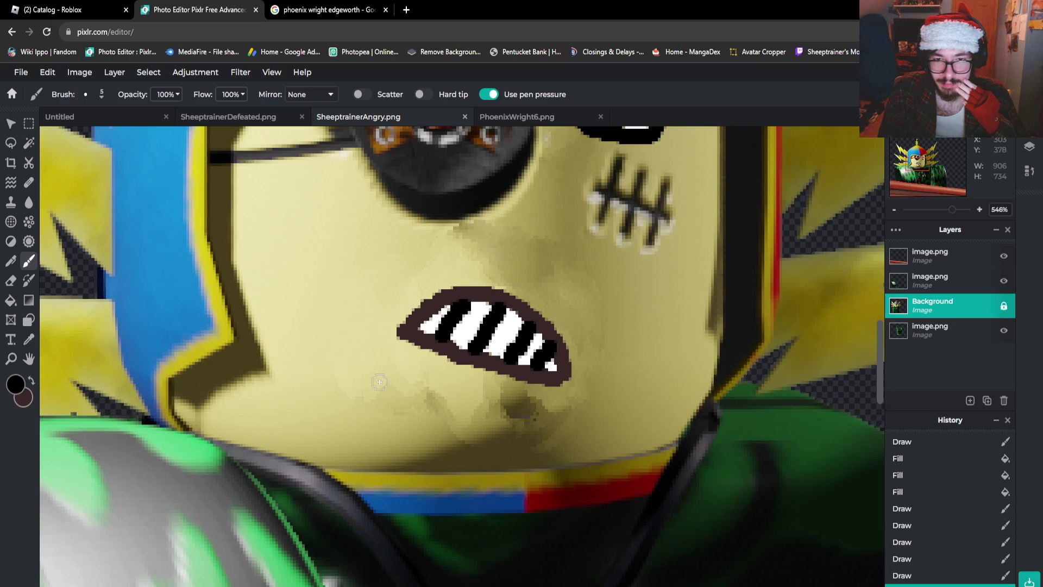
scroll(461, 322, "up", 1)
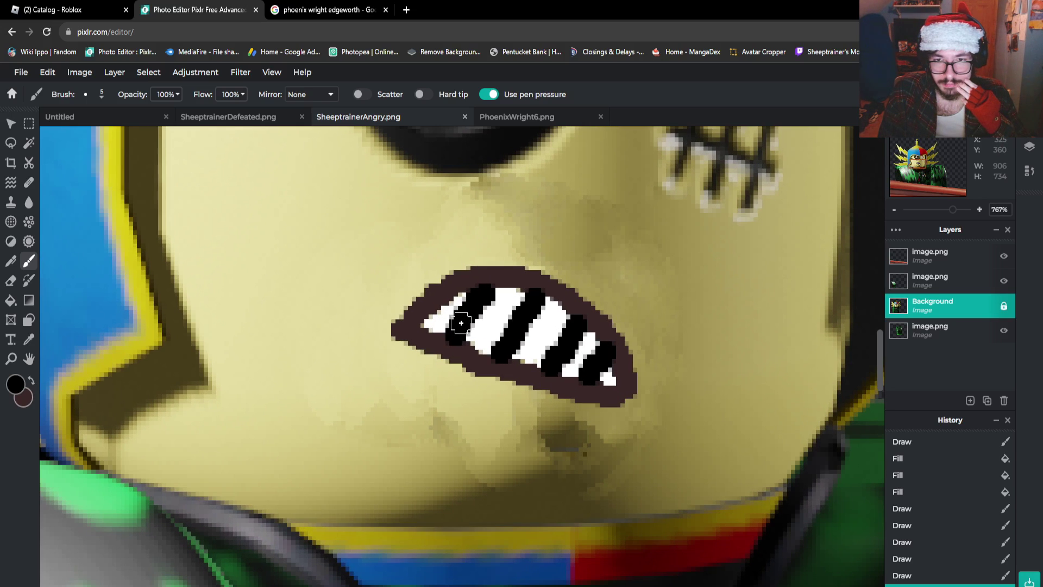
scroll(407, 337, "down", 5)
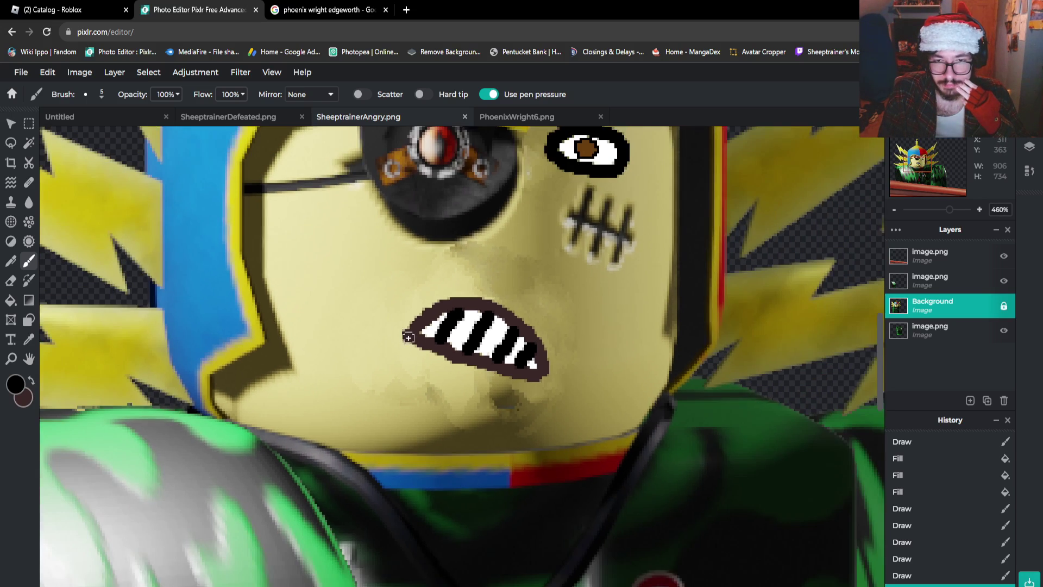
scroll(143, 356, "up", 4)
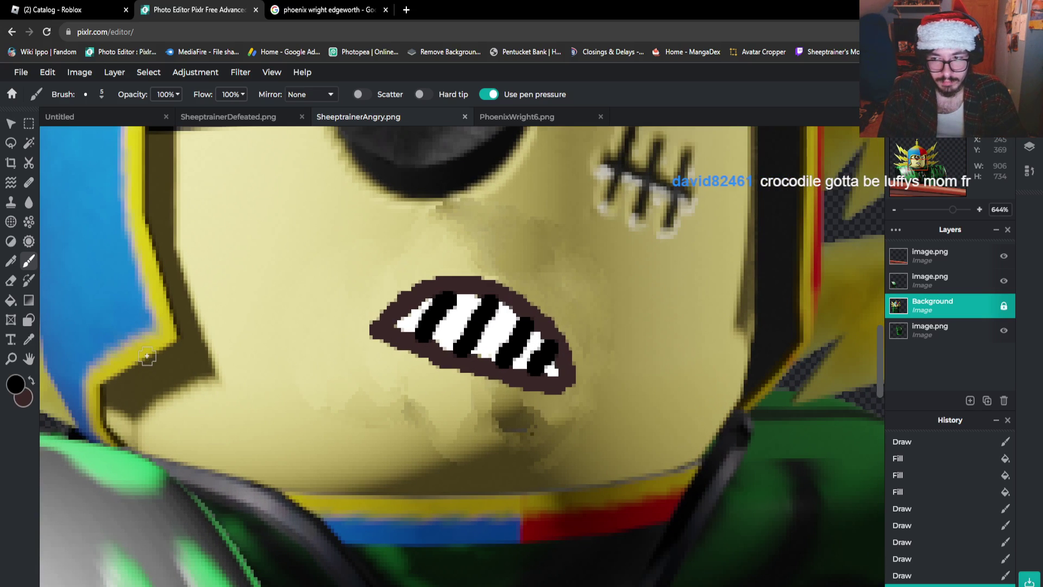
Undo the tooth lines, white fill and mouth outline back to the healed skin
right_click(147, 356)
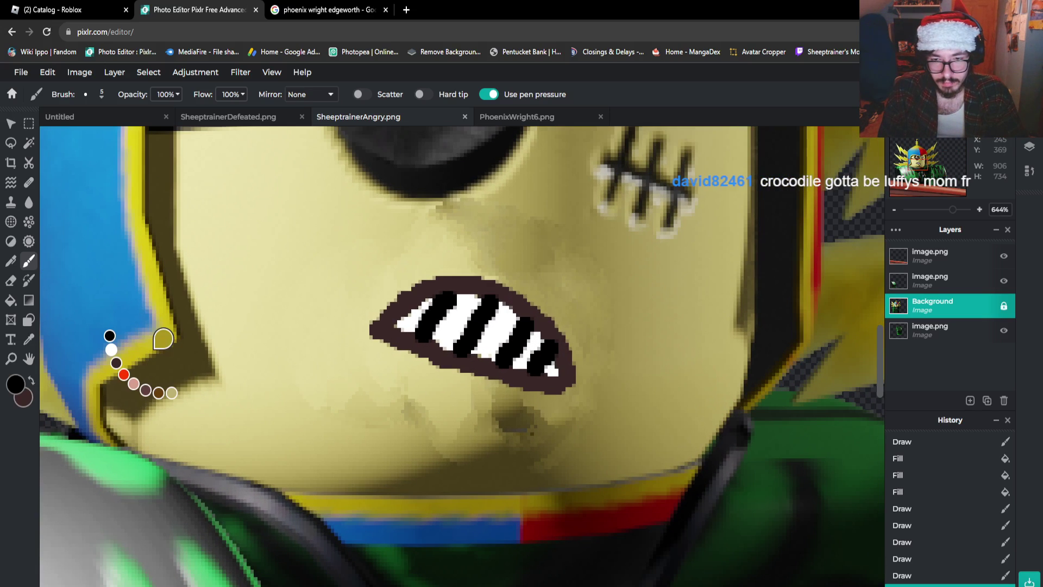
key("ctrl+z")
key("ctrl+z")
key("ctrl+z")
key("ctrl+z")
key("ctrl+z")
key("ctrl+z")
key("ctrl+z")
key("ctrl+z")
key("ctrl+z")
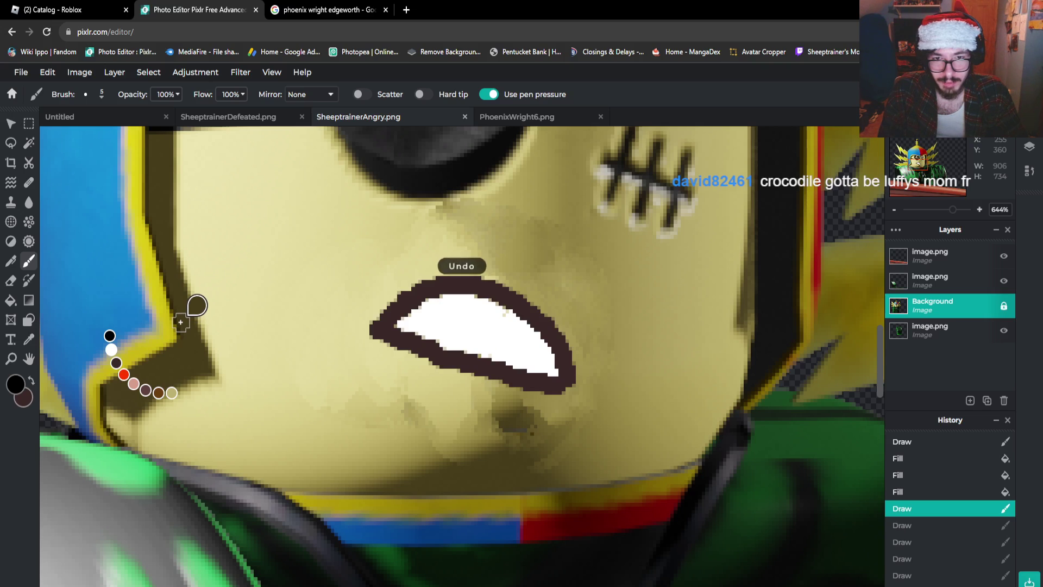
key("ctrl+z")
key("ctrl+z")
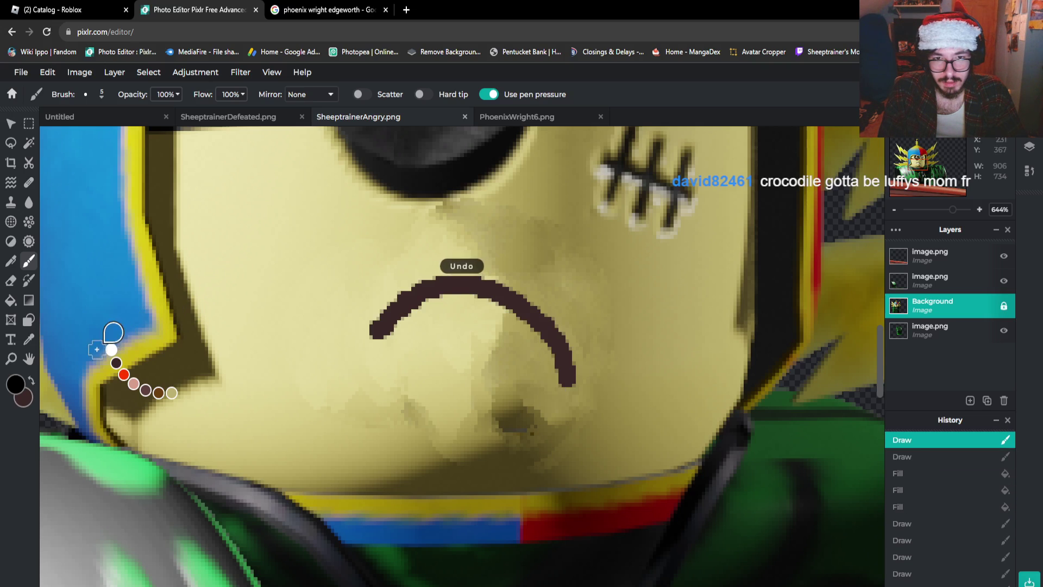
Paint a larger closed, slanted half-moon mouth outline in dark maroon across the lower face
left_click(30, 380)
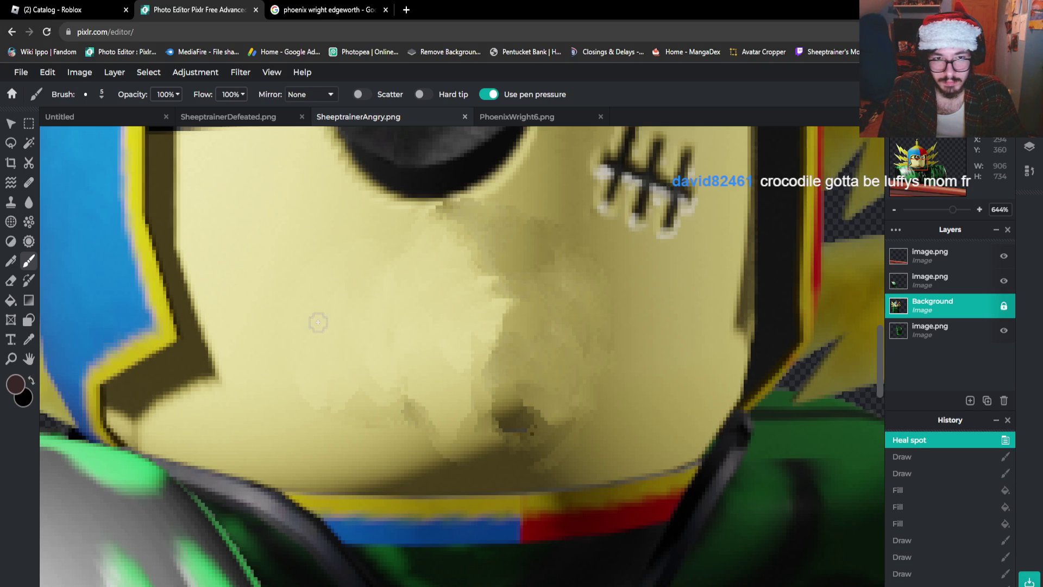
mouse_move(307, 330)
left_mouse_down()
mouse_move(409, 269)
mouse_move(522, 266)
mouse_move(597, 295)
mouse_move(630, 324)
mouse_move(675, 422)
left_mouse_up()
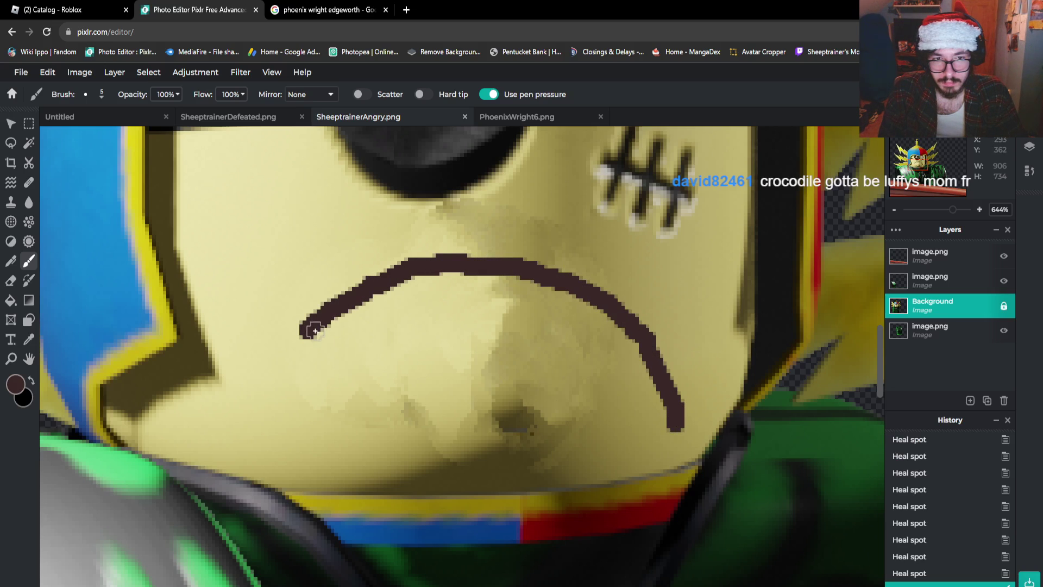
mouse_move(316, 330)
left_mouse_down()
mouse_move(549, 408)
mouse_move(679, 437)
left_mouse_up()
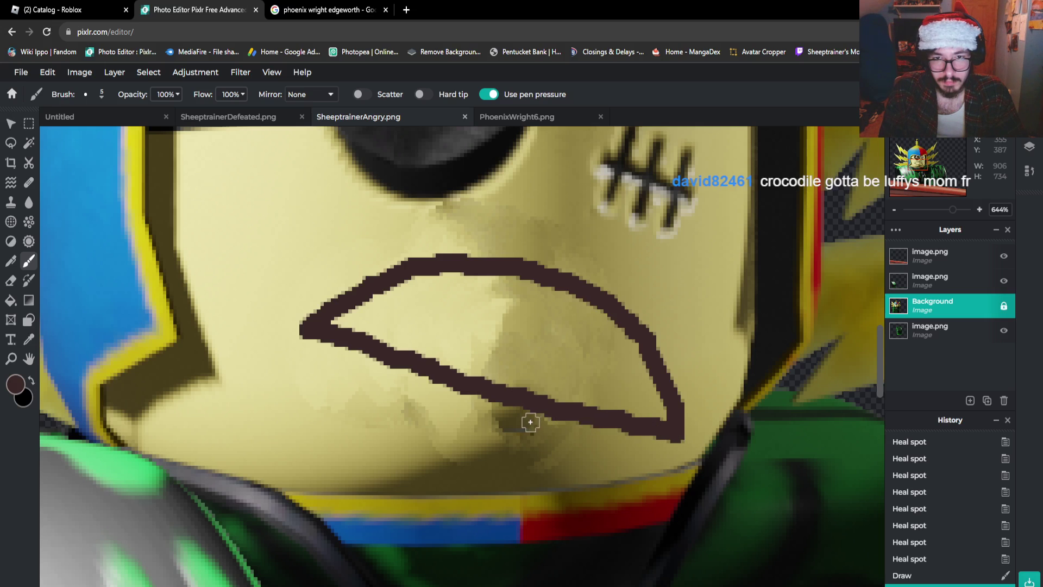
scroll(531, 422, "down", 5)
scroll(531, 418, "up", 5)
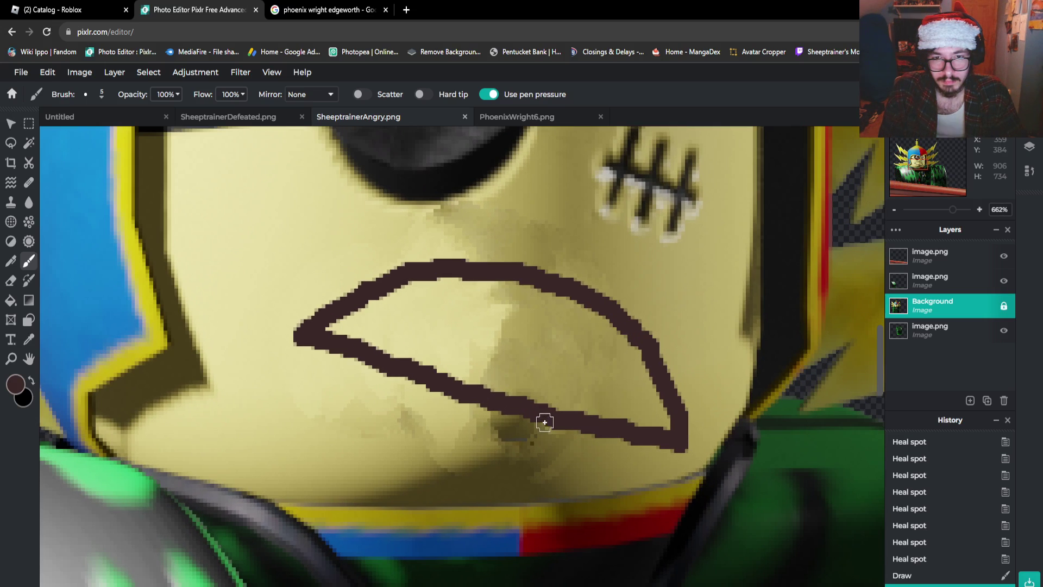
Set the main colour to white and fill the interior of the new mouth outline
key("x")
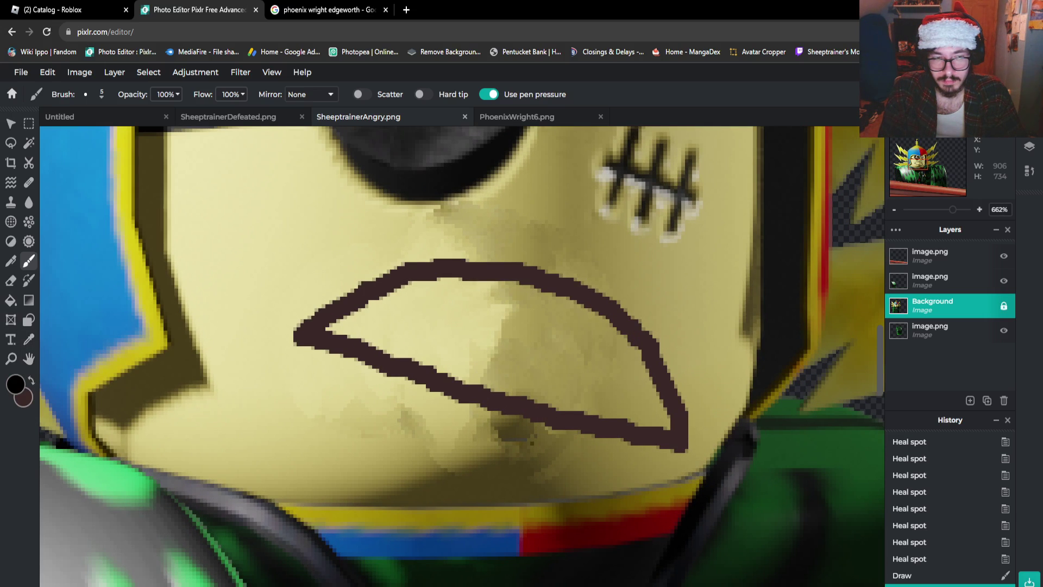
left_click(15, 384)
left_click(396, 262)
left_click(617, 425)
left_click(10, 299)
left_click(413, 326)
left_click(576, 359)
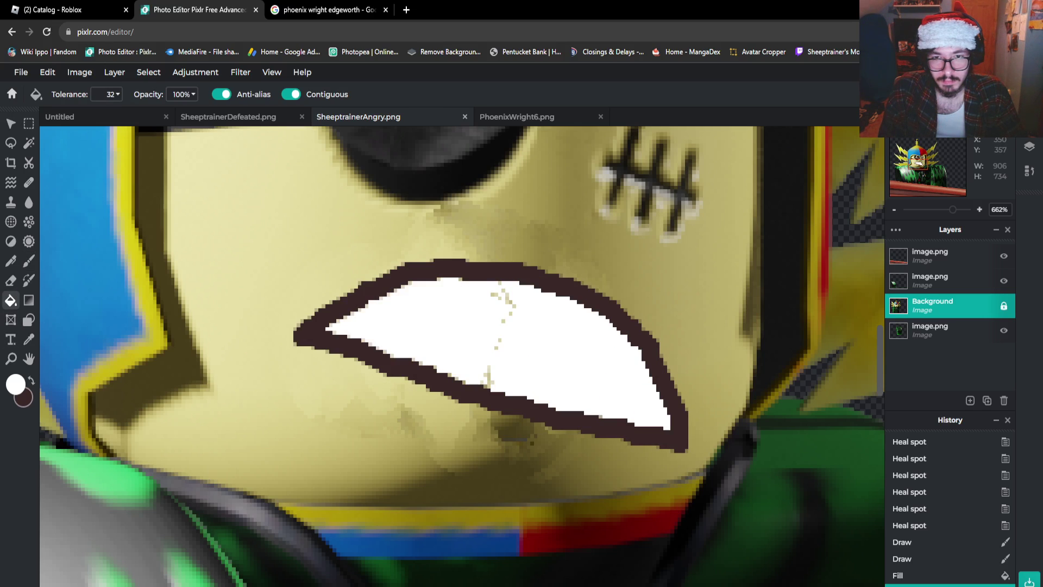
Brush white over the unfilled specks in the middle of the larger mouth
left_click(29, 260)
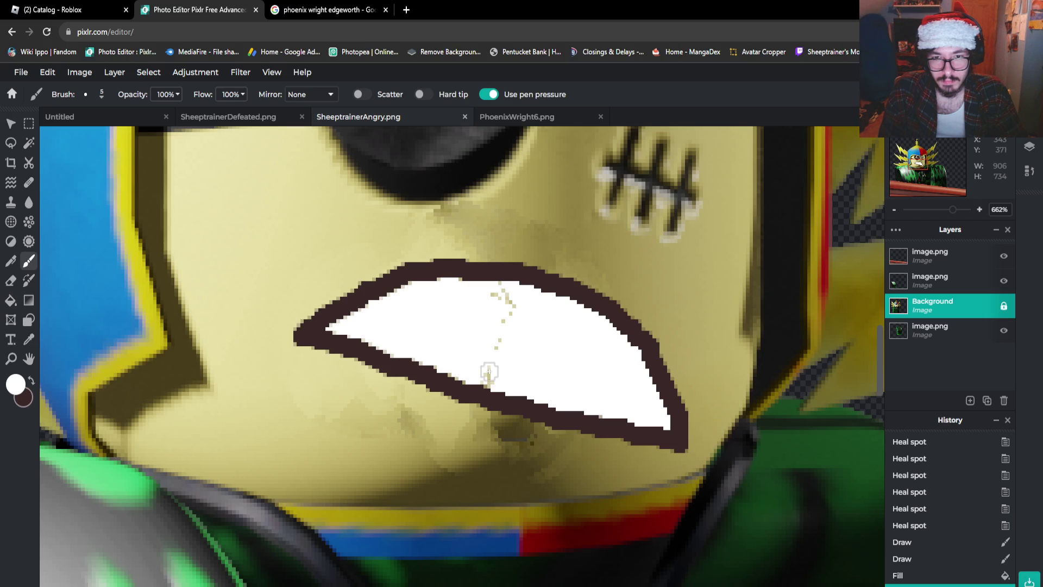
mouse_move(488, 381)
left_mouse_down()
mouse_move(515, 318)
mouse_move(511, 295)
mouse_move(493, 289)
mouse_move(514, 332)
left_mouse_up()
scroll(514, 333, "down", 3)
scroll(398, 344, "up", 2)
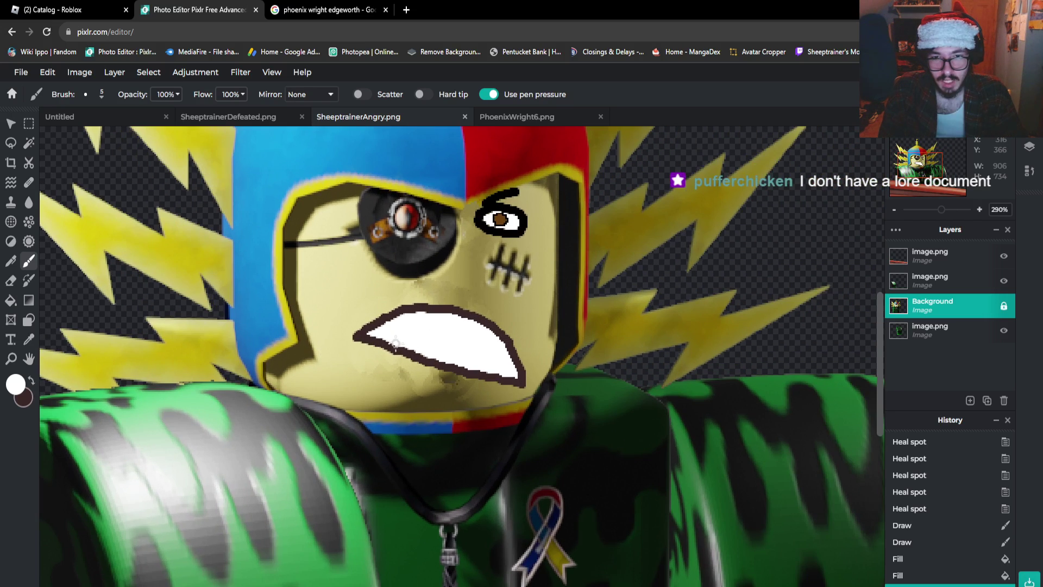
Set the main colour to black (#000000) and paint a short slanted tooth line near the mouth's narrow left corner
left_click(15, 384)
left_click(534, 402)
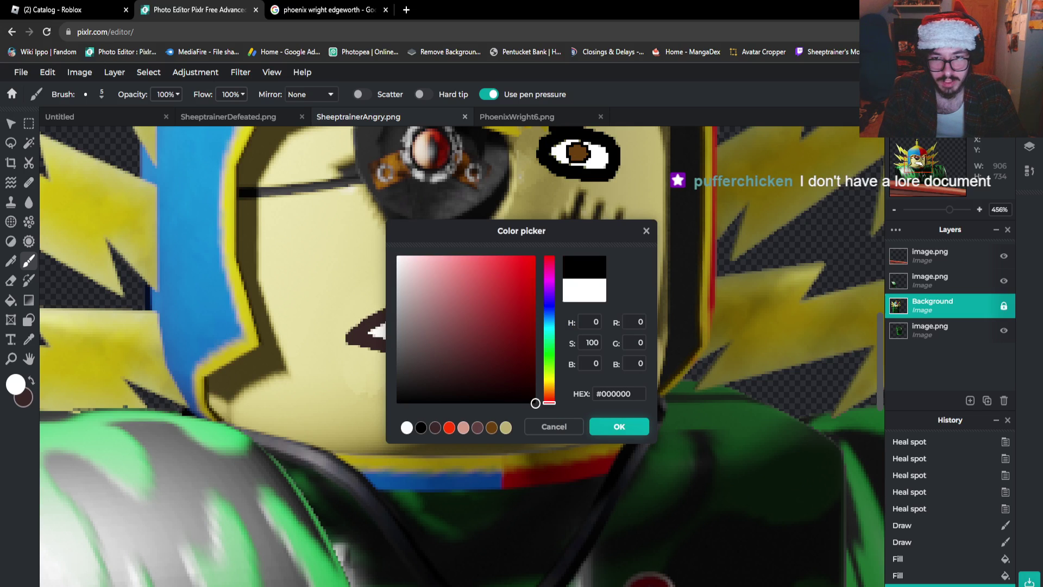
left_click(619, 426)
scroll(402, 371, "up", 2)
left_click_drag(395, 297, 383, 326)
Try a second black tooth line beside the first one and undo each attempt
left_click_drag(439, 278, 435, 345)
key("ctrl+z")
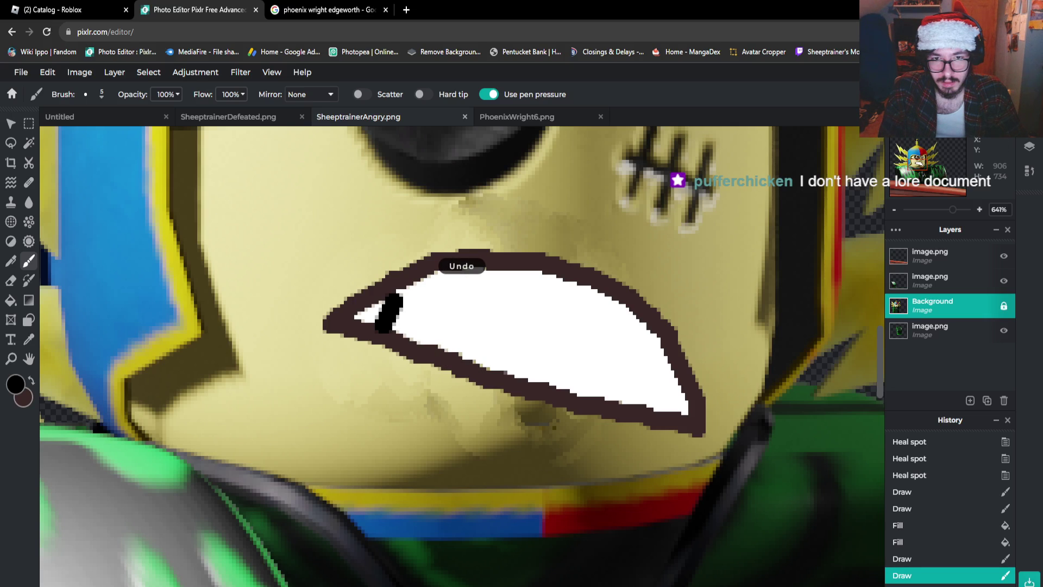
left_click(463, 272)
key("ctrl+z")
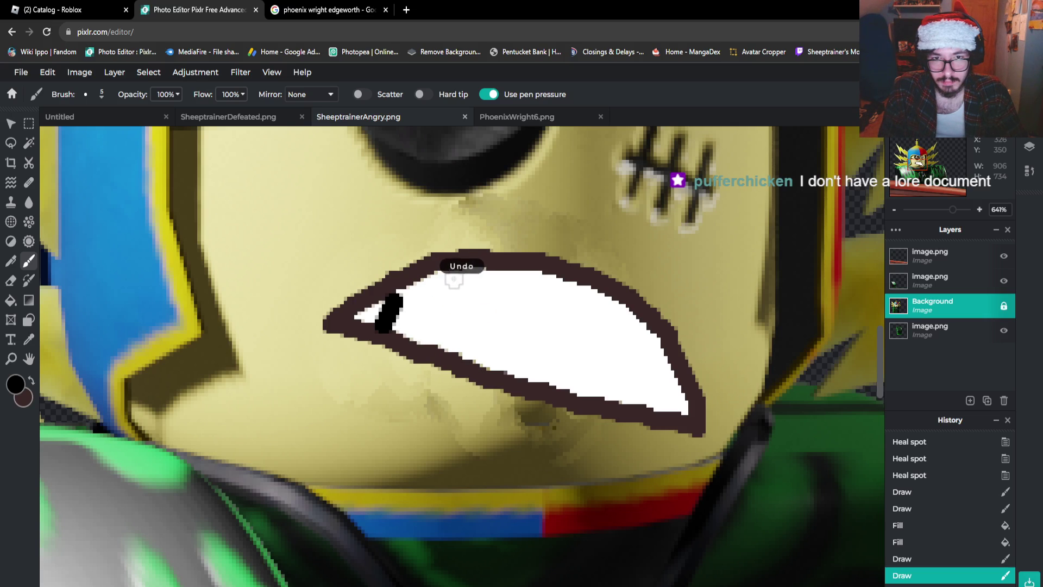
left_click_drag(443, 270, 416, 333)
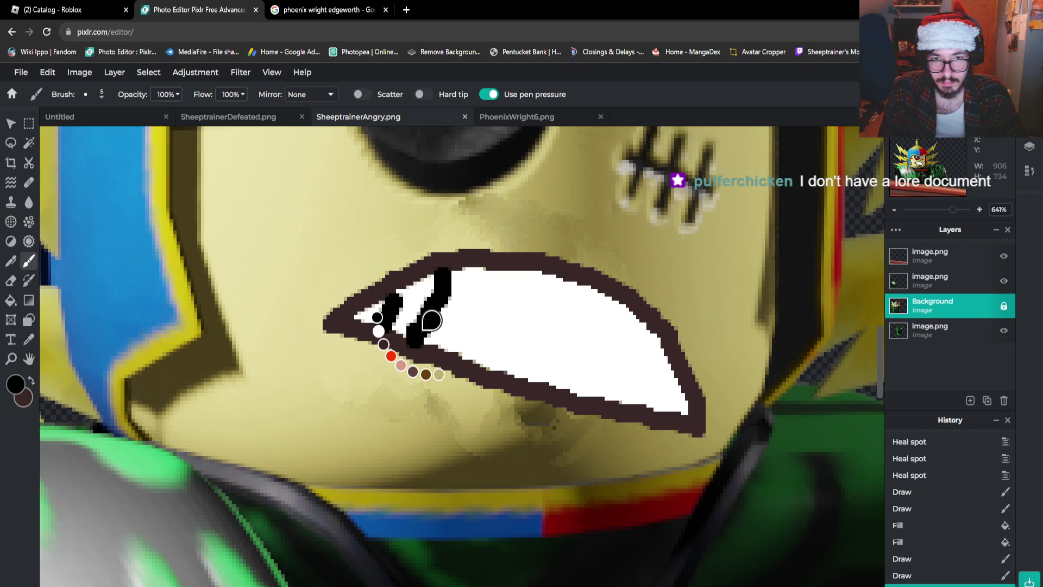
key("ctrl+z")
Paint slanted black tooth lines across the rest of the white mouth, following its curve towards the wide end
left_click_drag(456, 273, 416, 340)
left_click_drag(502, 271, 455, 356)
left_click_drag(543, 270, 491, 375)
left_click_drag(583, 280, 522, 384)
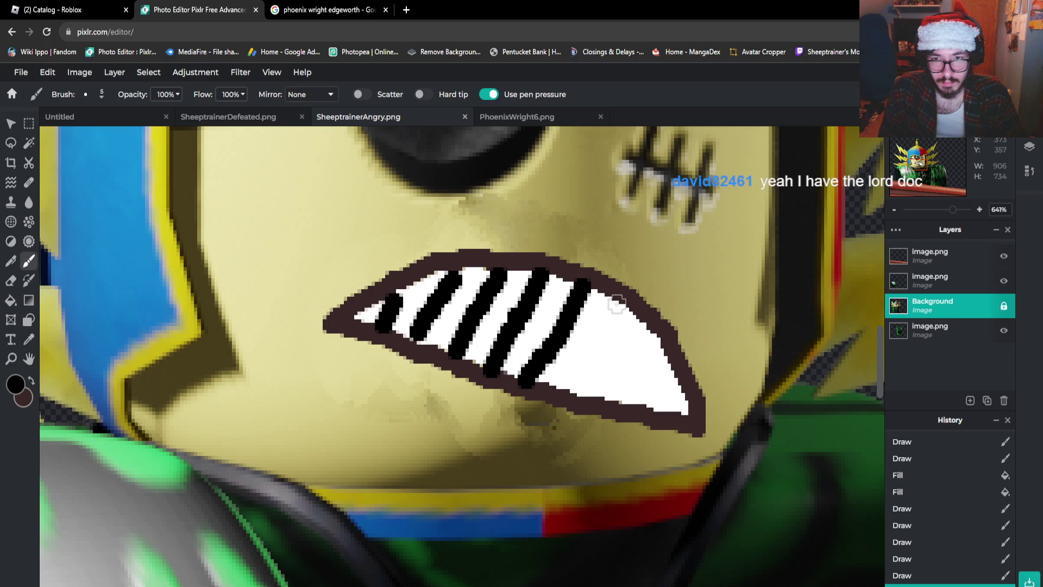
left_click_drag(624, 299, 576, 390)
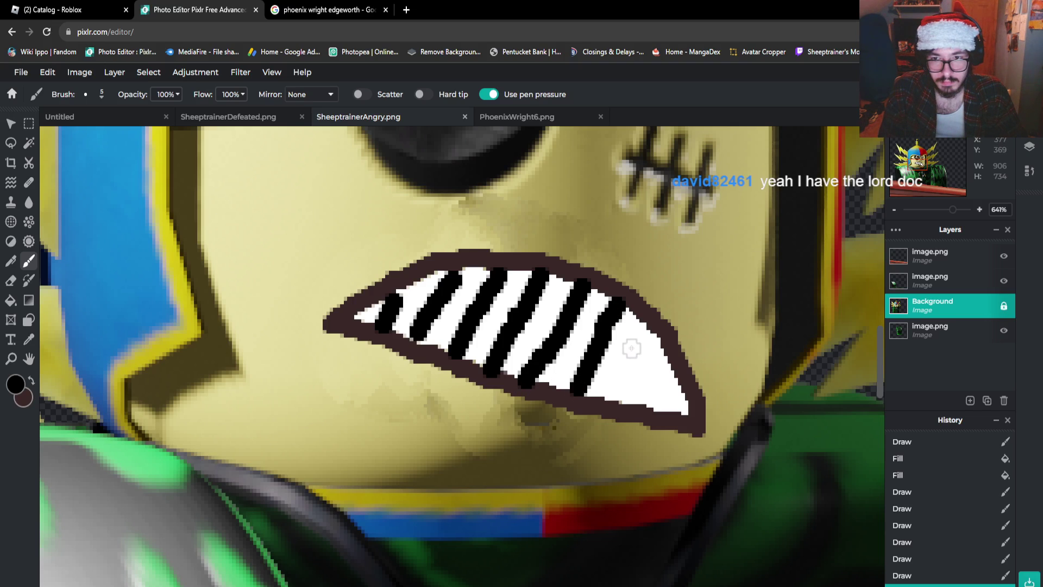
left_click_drag(650, 325, 618, 391)
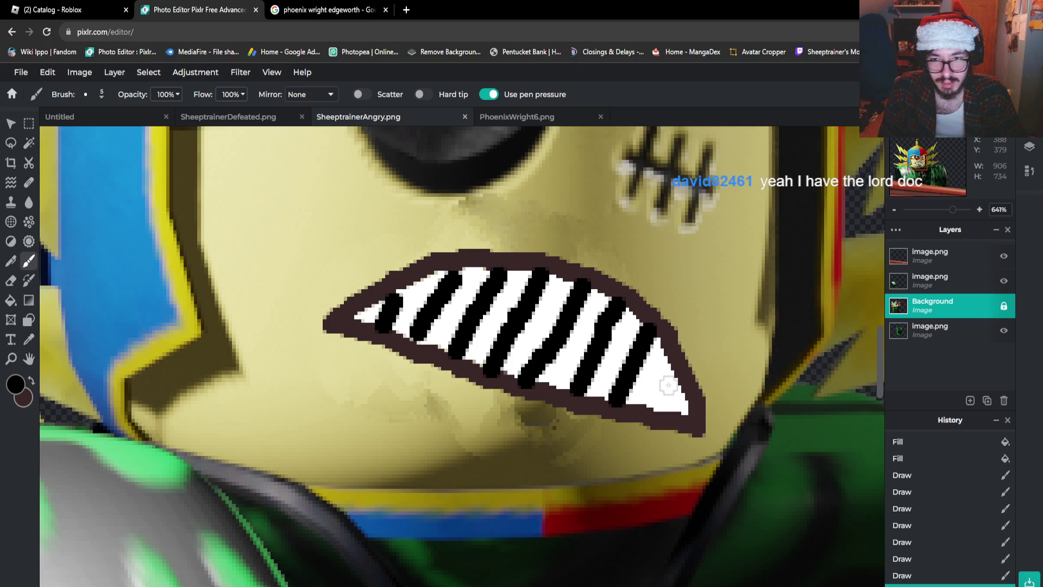
left_click_drag(676, 368, 649, 404)
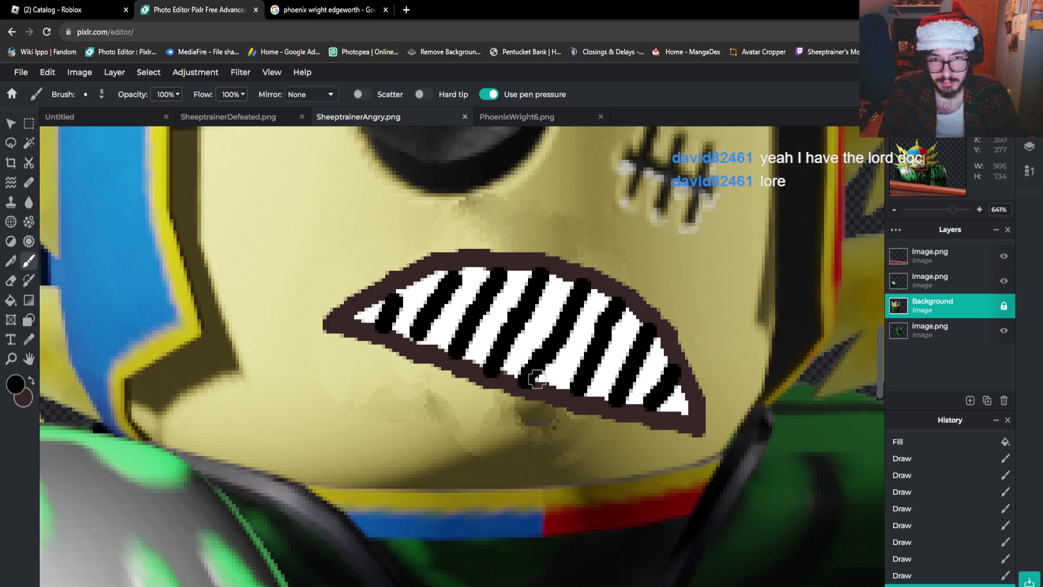
left_click_drag(411, 343, 458, 270)
left_click_drag(394, 297, 387, 316)
scroll(483, 377, "down", 5)
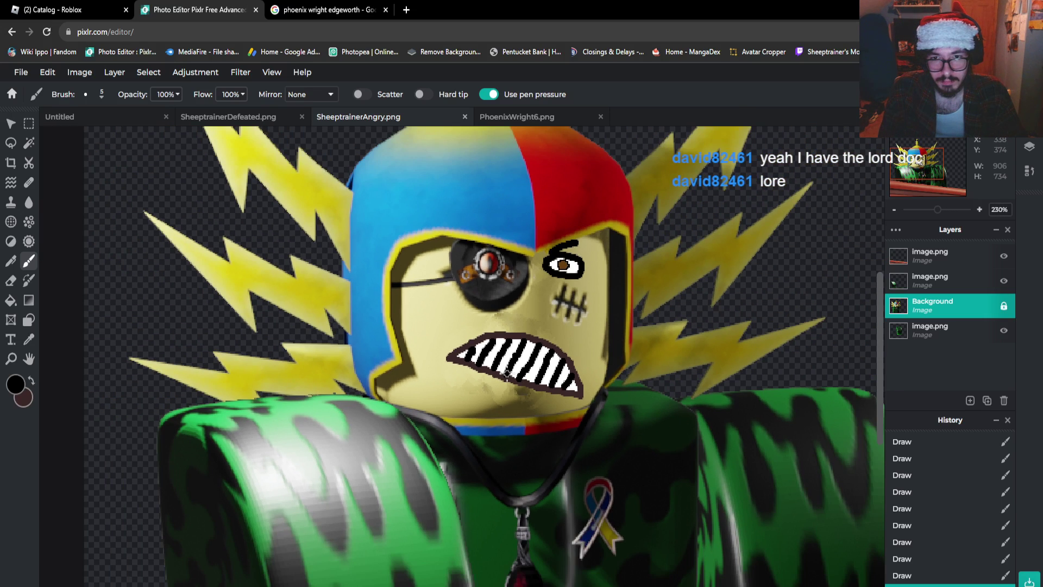
scroll(422, 285, "down", 3)
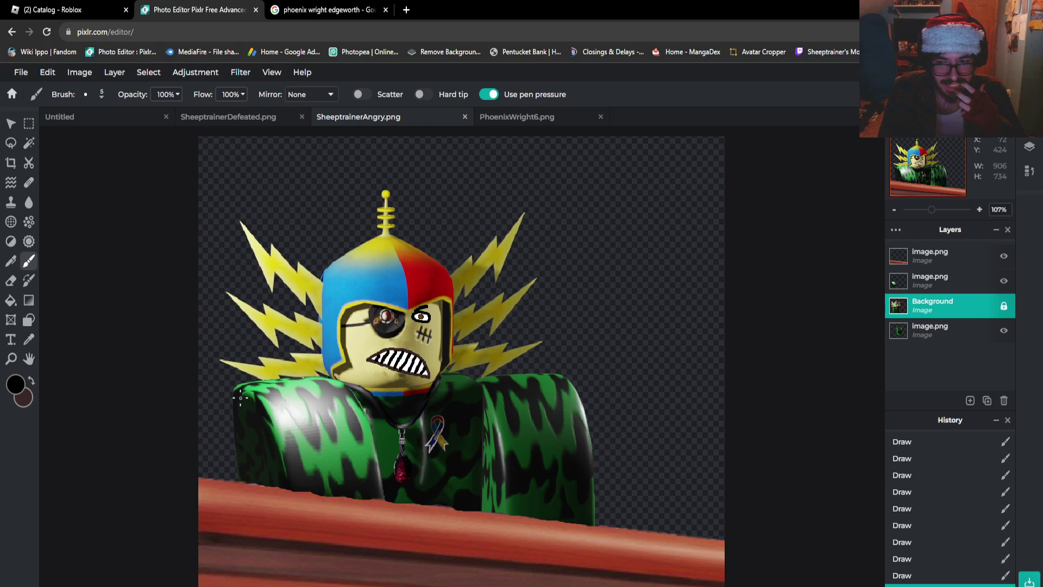
scroll(459, 397, "up", 6)
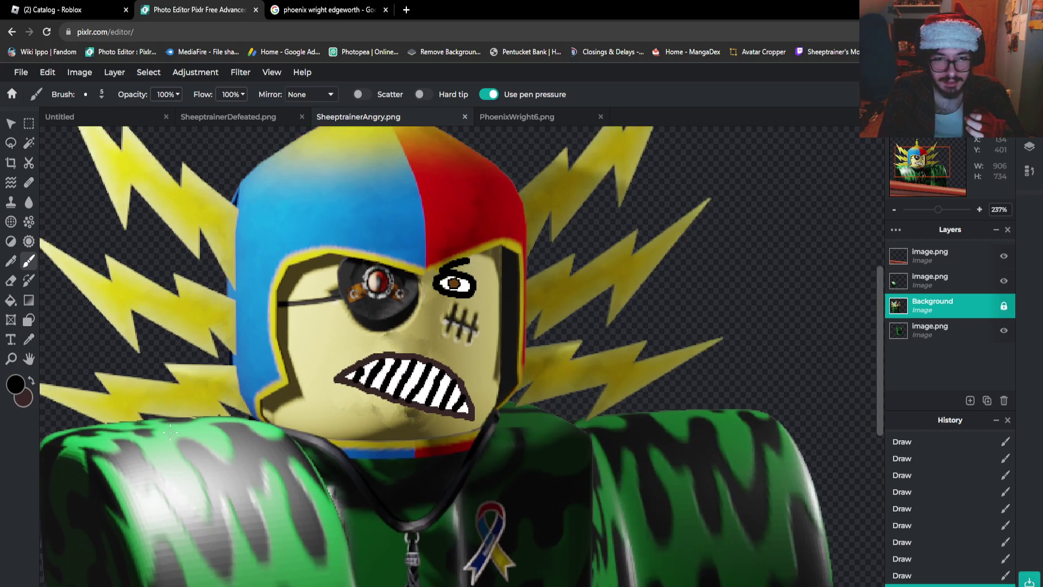
scroll(460, 397, "up", 4)
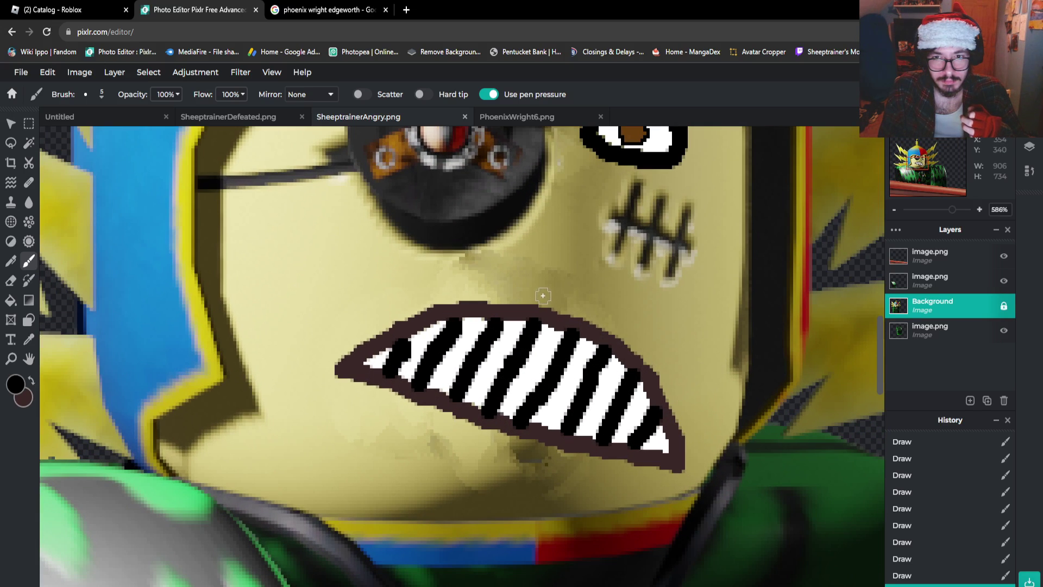
scroll(531, 361, "down", 10)
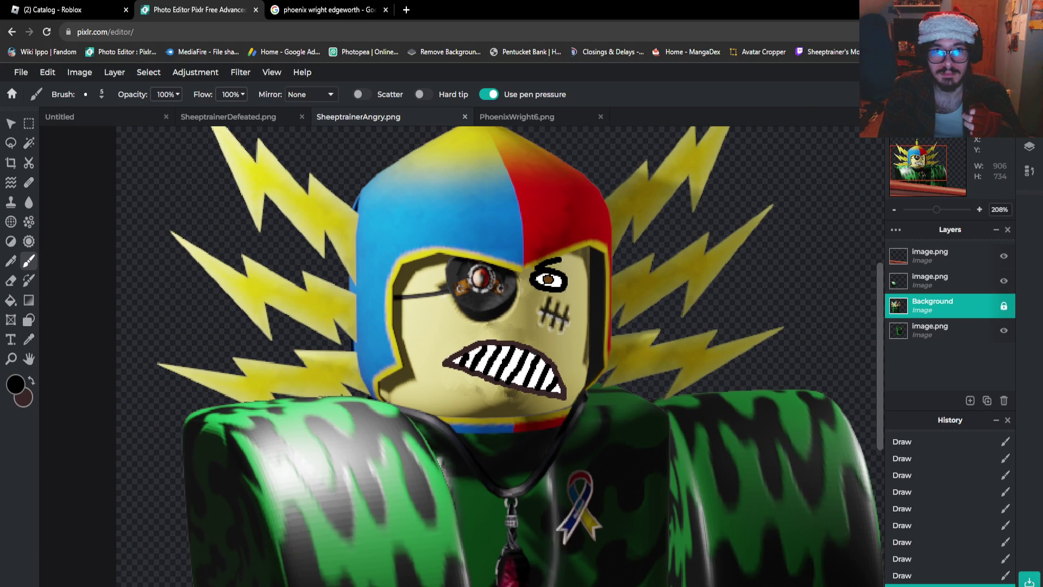
Search Google Images for "anger icon", limit the results to transparent images, and open and copy the dark red IconScout anger symbol
key("ctrl+Tab")
triple_click(141, 78)
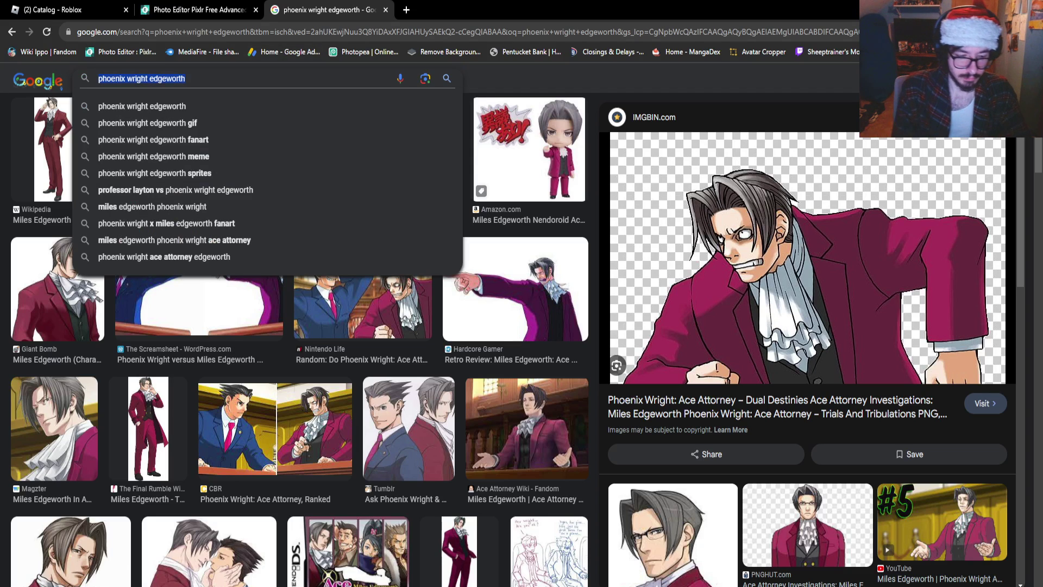
type("anger icon")
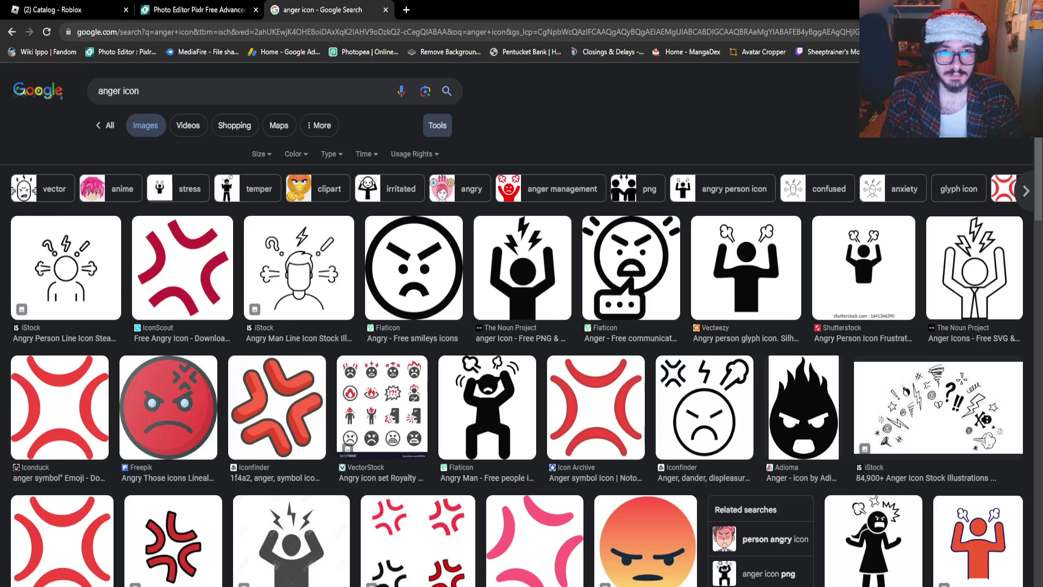
left_click(296, 154)
left_click(302, 208)
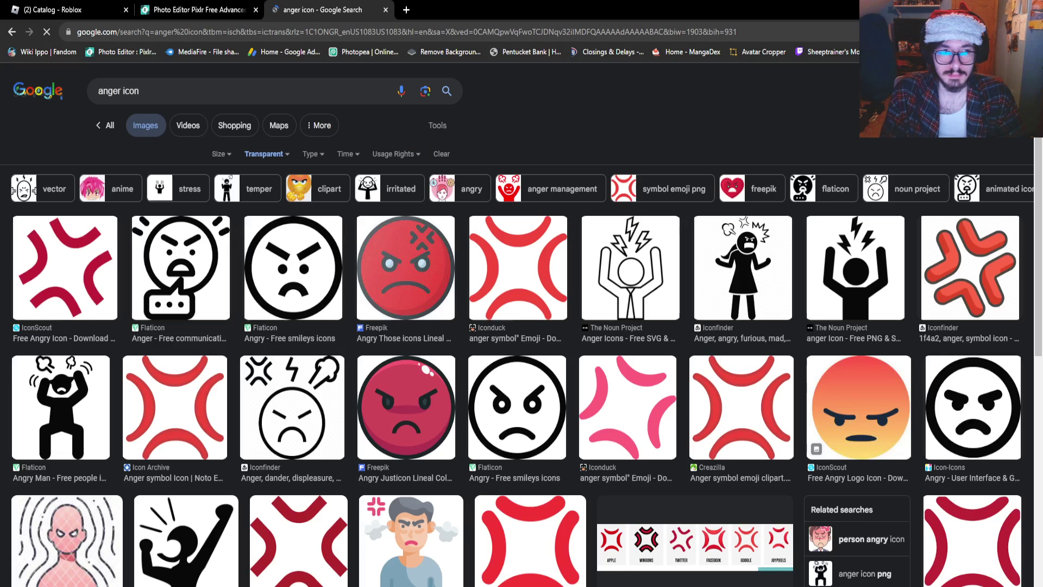
left_click(65, 267)
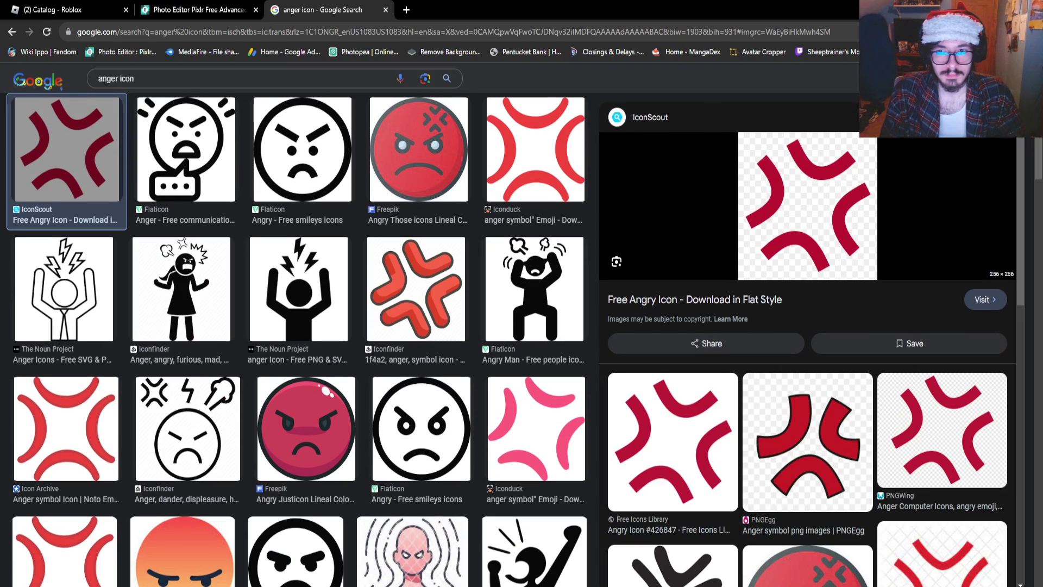
Switch back to Pixlr, paste the anger symbol into SheeptrainerAngry.png as its own layer and shrink it to 61 × 61 px
left_click(199, 10)
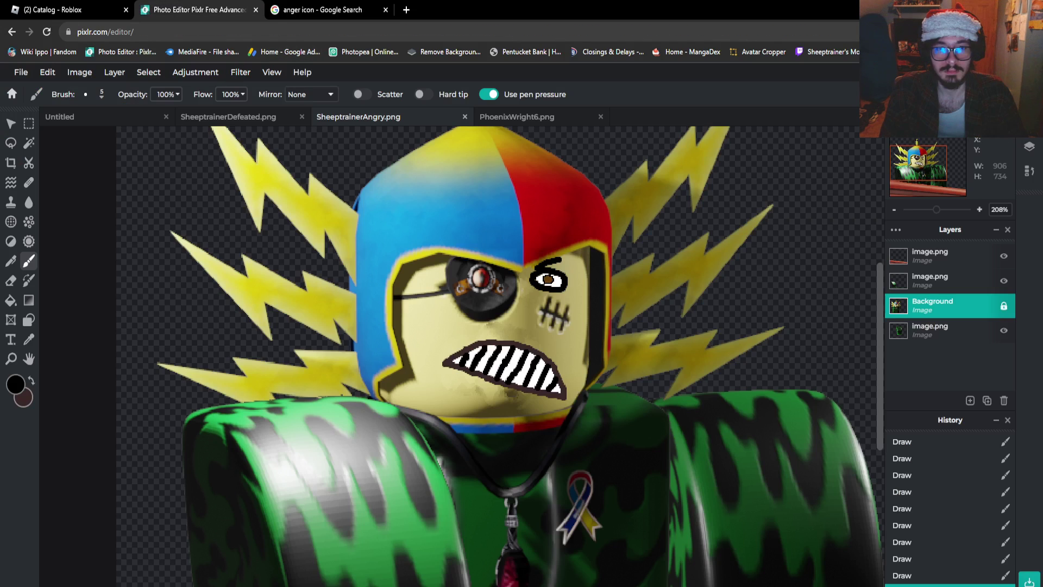
key("ctrl+v")
left_click(11, 124)
scroll(453, 283, "down", 4)
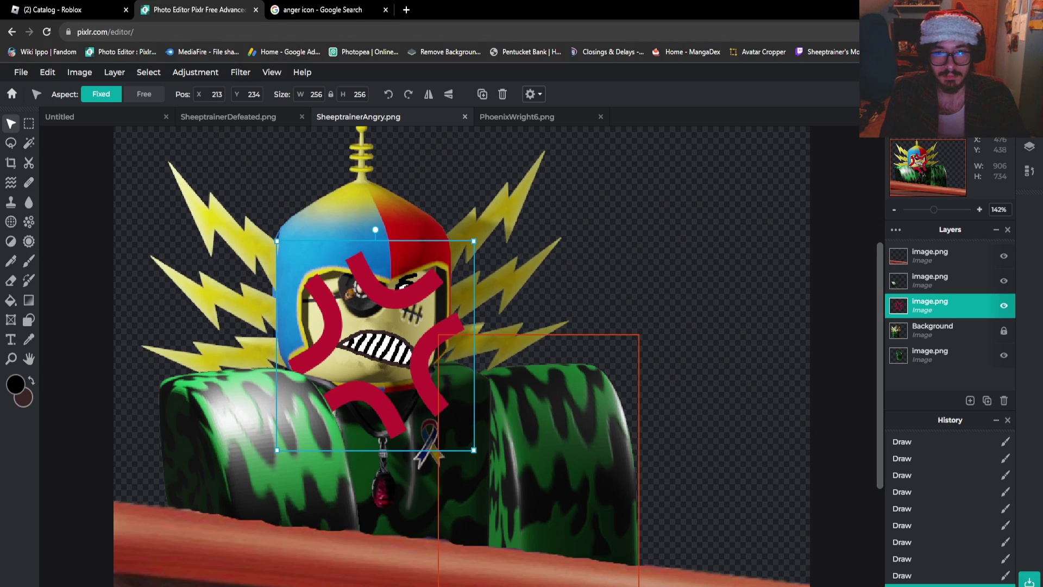
left_click_drag(473, 448, 298, 230)
scroll(293, 228, "up", 8)
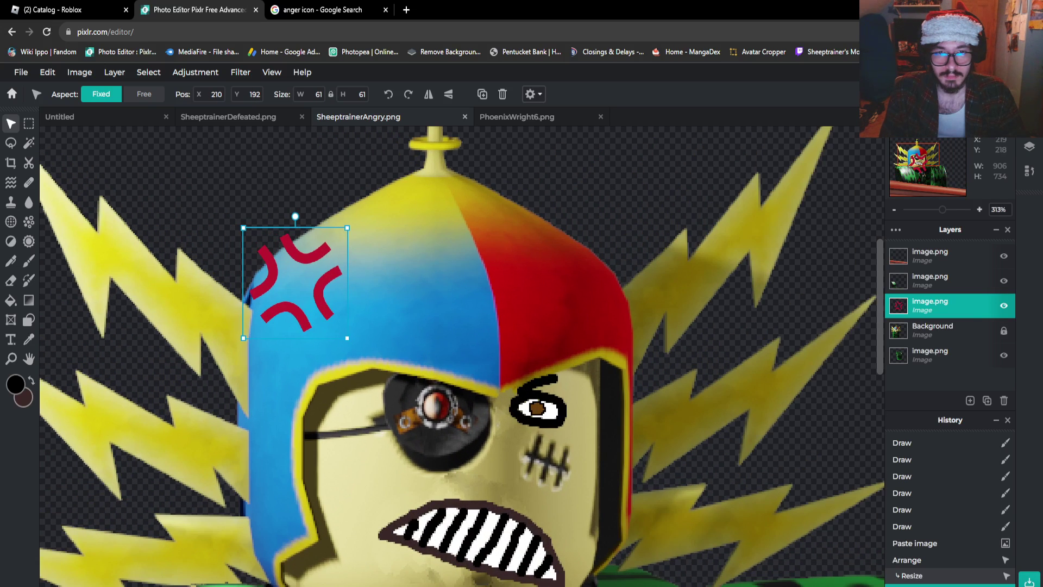
Move the anger symbol onto the upper edge of the helmet's blue side and deselect it
scroll(293, 227, "down", 7)
left_click_drag(285, 271, 283, 262)
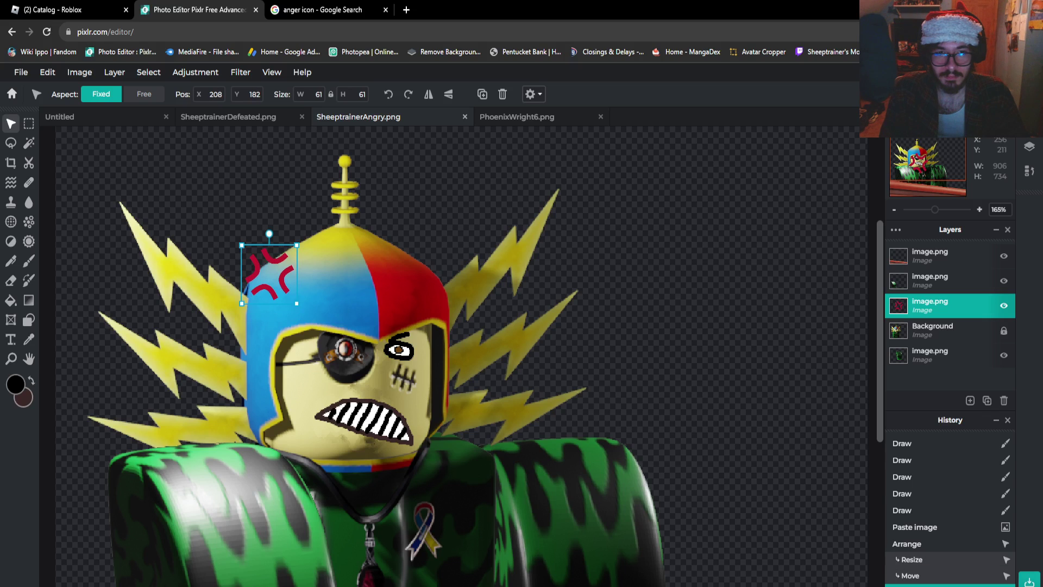
scroll(284, 262, "down", 8)
mouse_move(384, 307)
left_mouse_down()
mouse_move(393, 316)
mouse_move(376, 294)
left_mouse_up()
key("Escape")
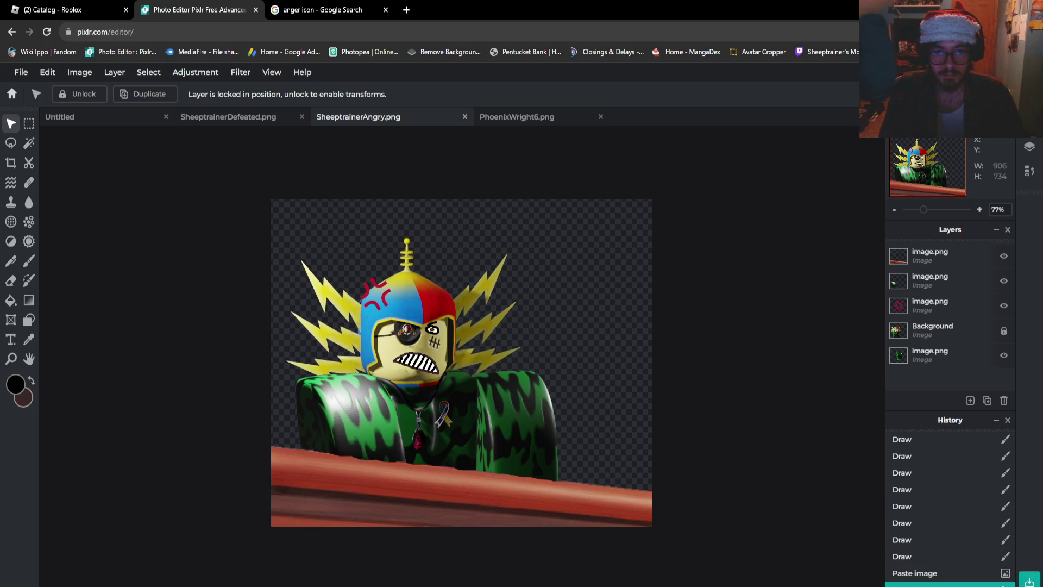
Save the finished angry sprite as a transparent PNG and dismiss the account sign-up prompt
scroll(461, 362, "up", 4)
scroll(461, 362, "down", 1)
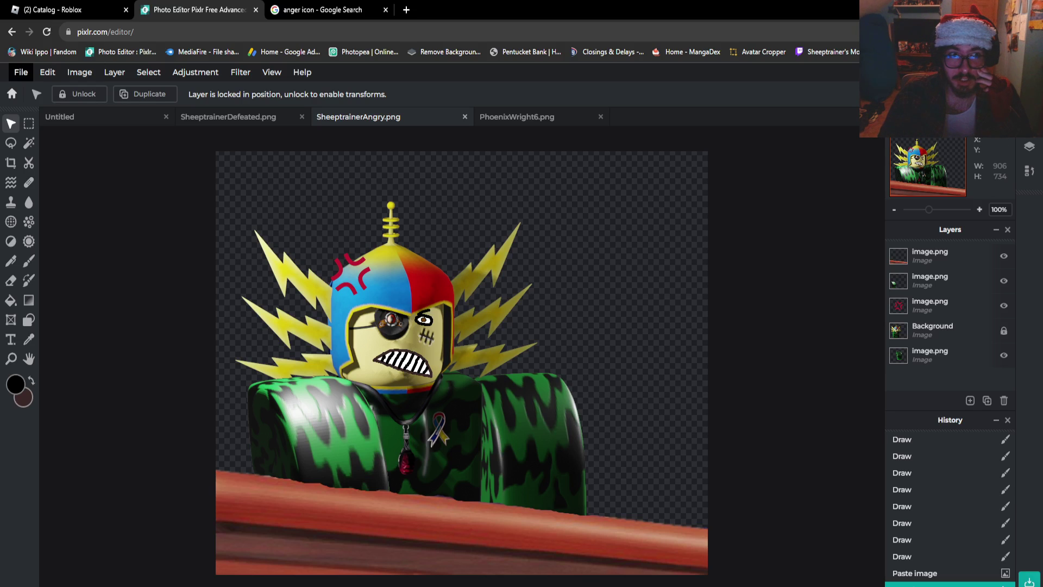
left_click(21, 72)
left_click(22, 174)
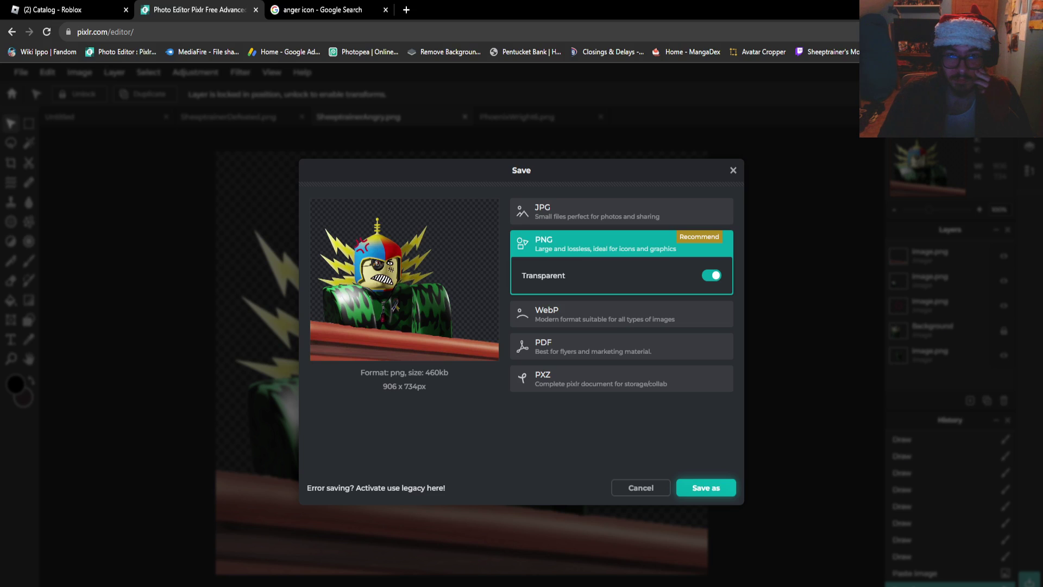
key("Return")
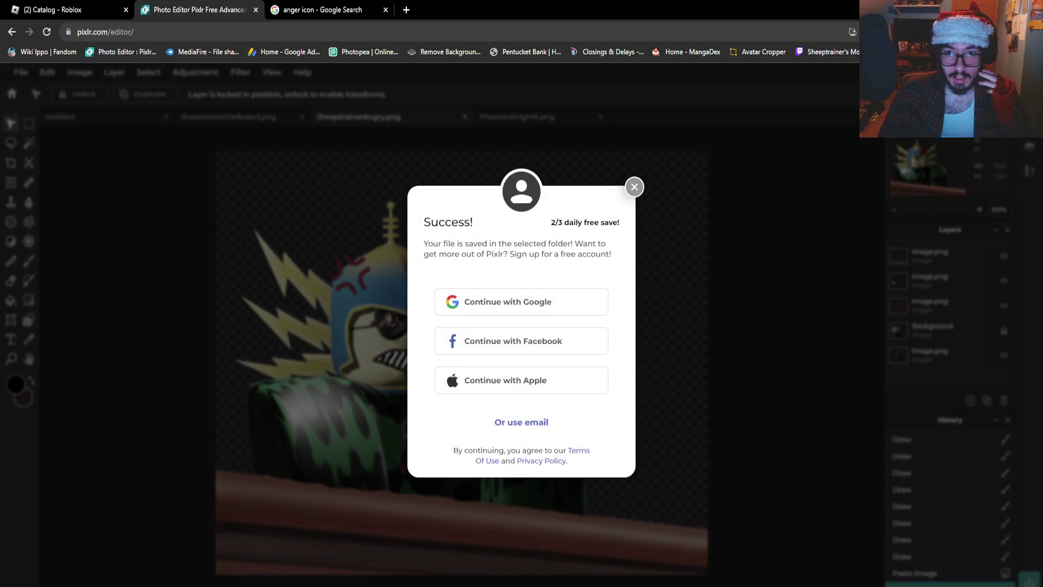
key("Escape")
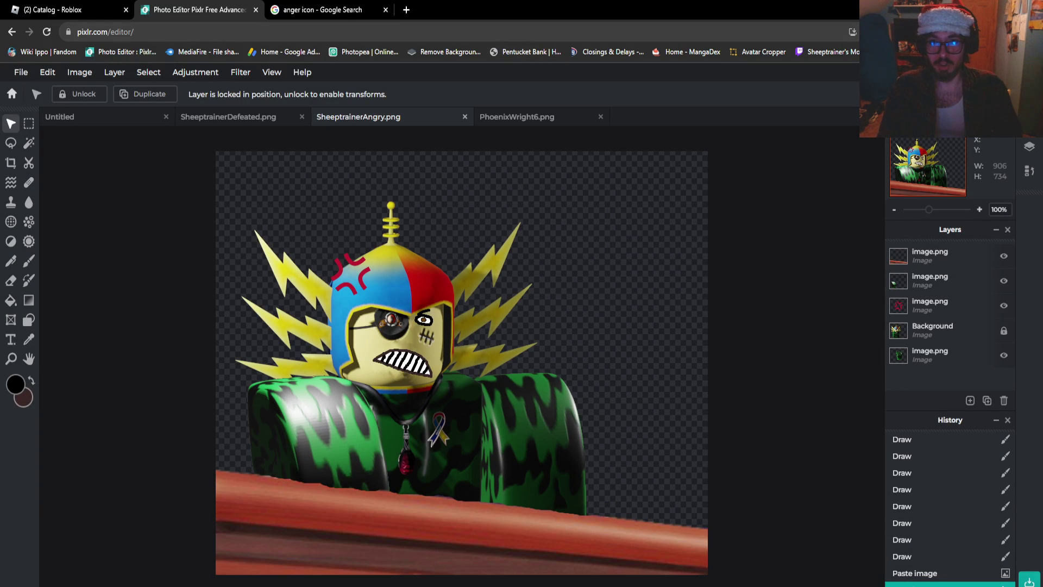